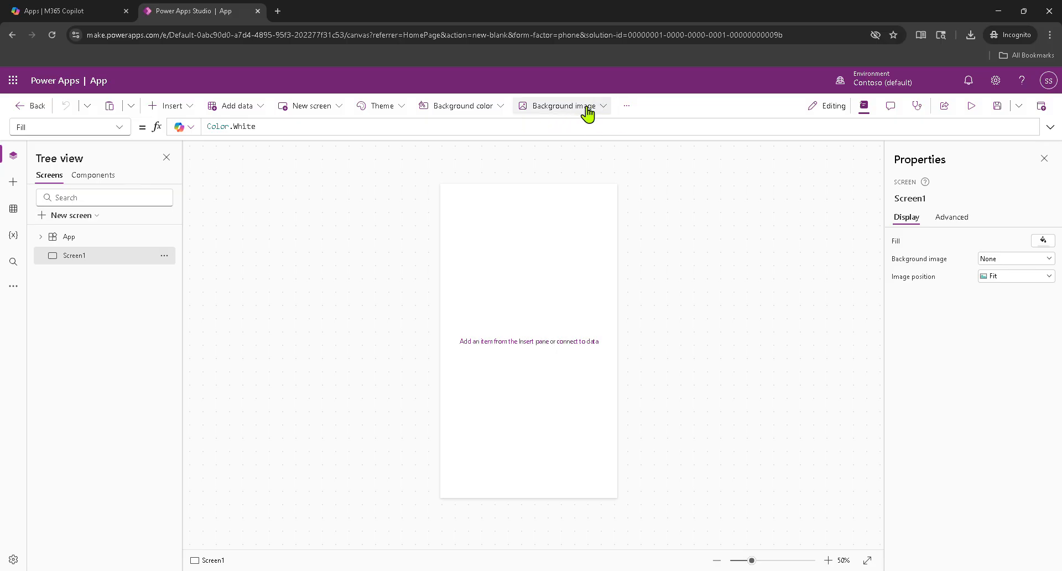
# Give Screen1 a custom fill color with an alpha of 58.
pyautogui.click(1043, 243)
pyautogui.click(891, 136)
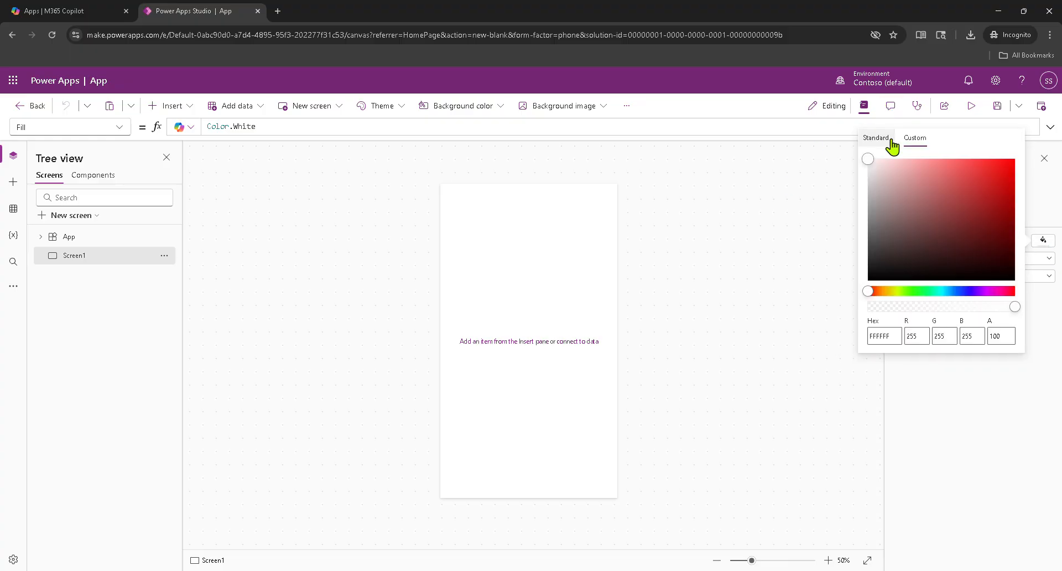
pyautogui.click(993, 337)
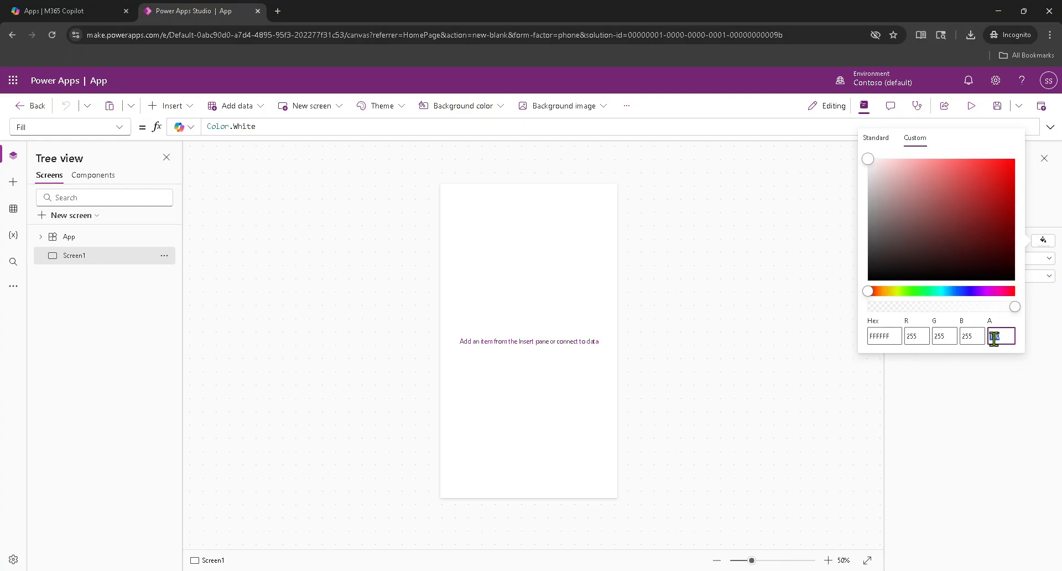
pyautogui.write('5')
pyautogui.write('8')
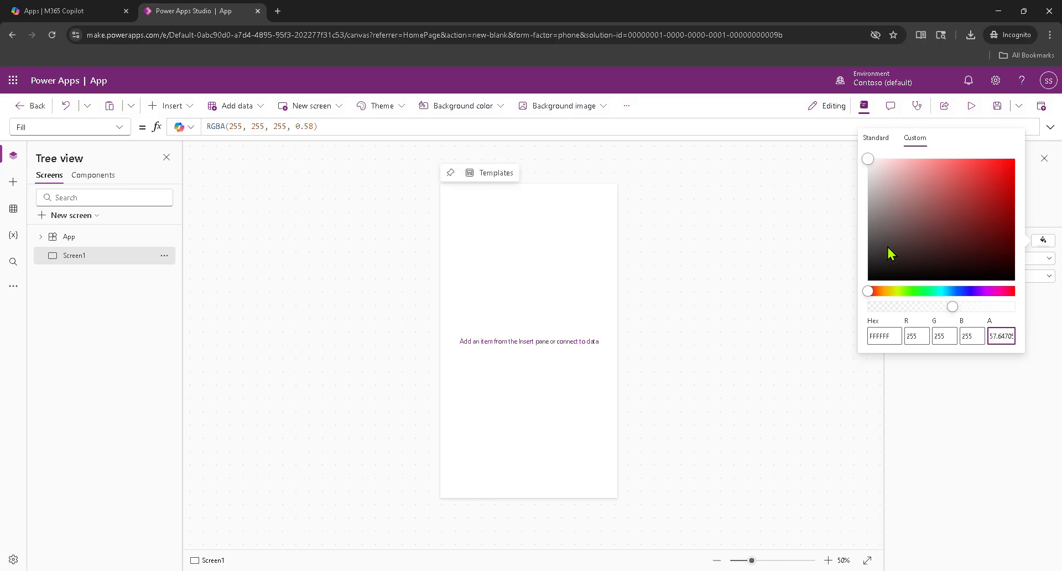
# Adjust the custom fill freehand to a near-black purple, about RGBA(9, 1, 18, 0.92).
pyautogui.click(875, 272)
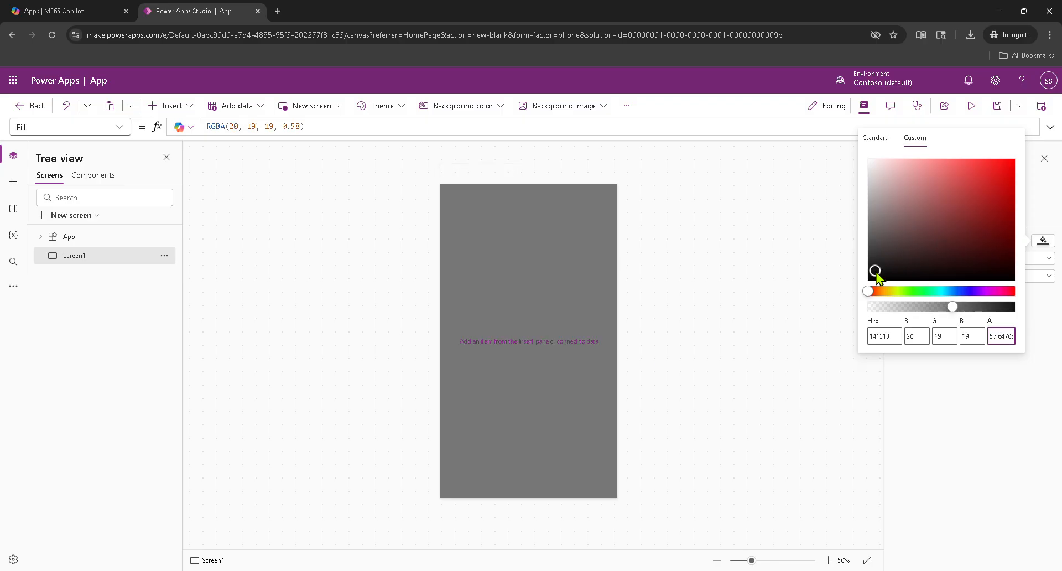
pyautogui.moveTo(872, 273); pyautogui.dragTo(1013, 276)
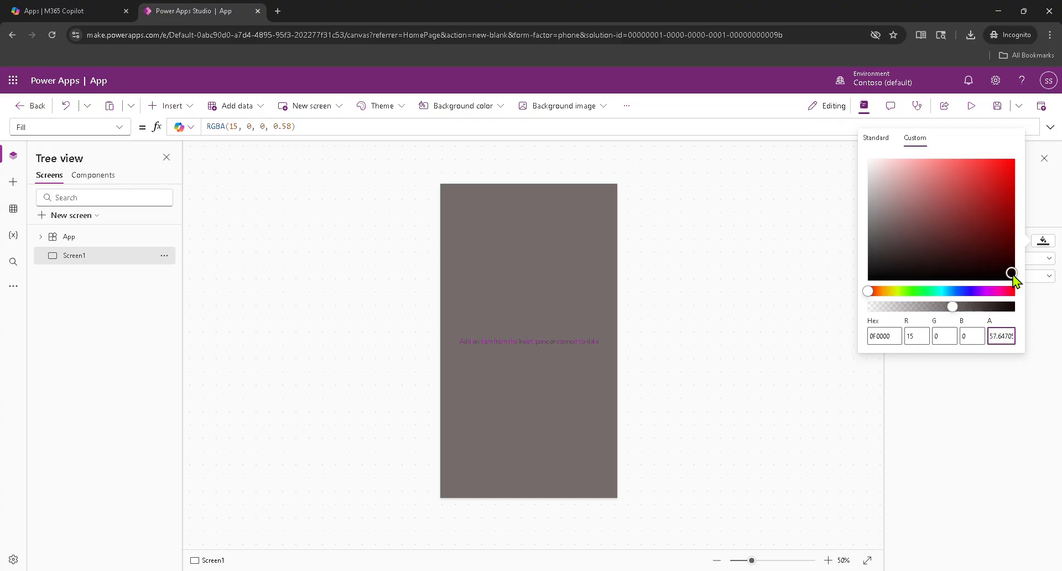
pyautogui.moveTo(1013, 275); pyautogui.dragTo(956, 269)
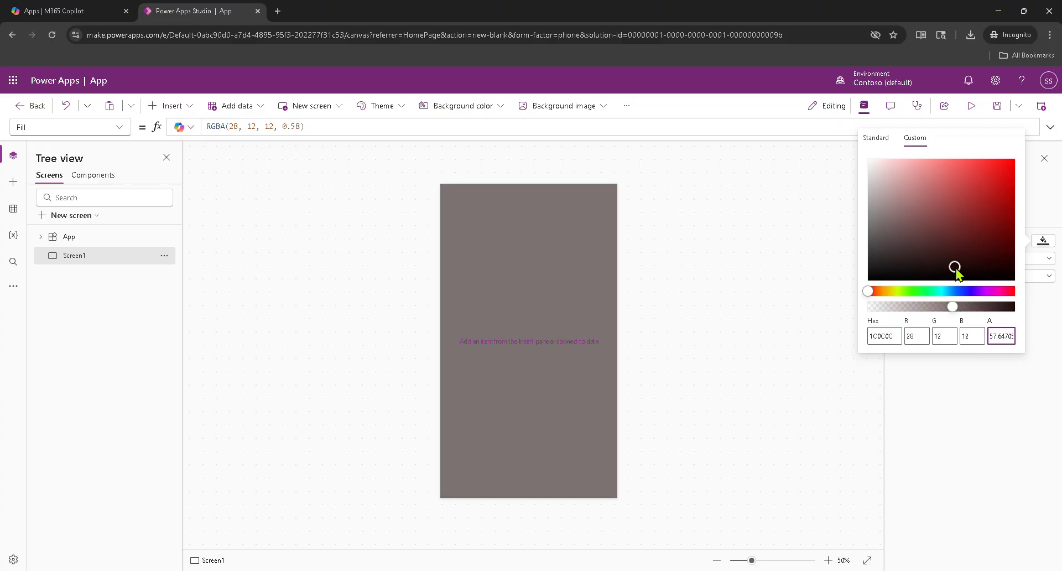
pyautogui.moveTo(952, 307); pyautogui.dragTo(1004, 310)
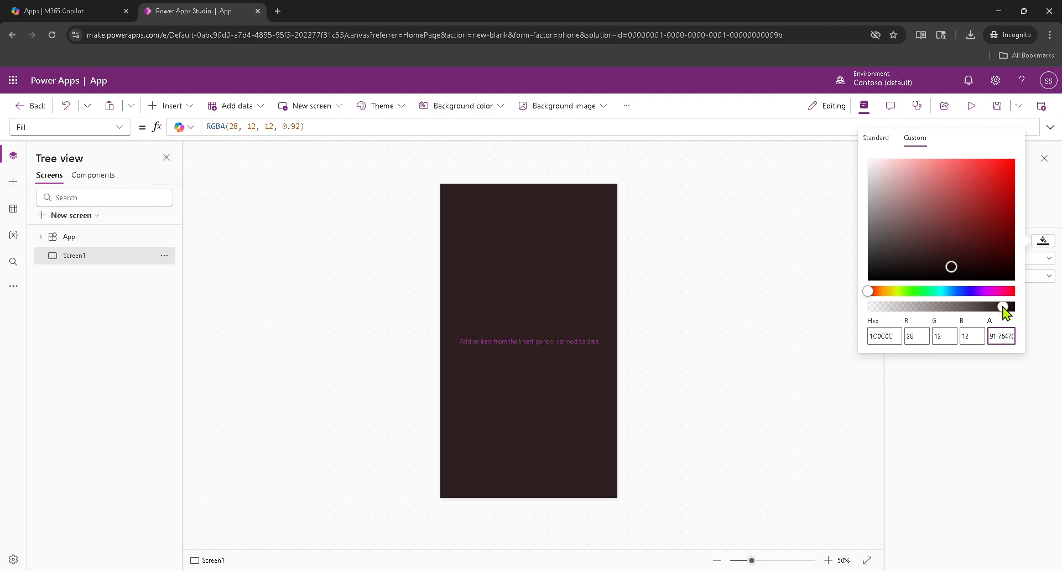
pyautogui.click(977, 291)
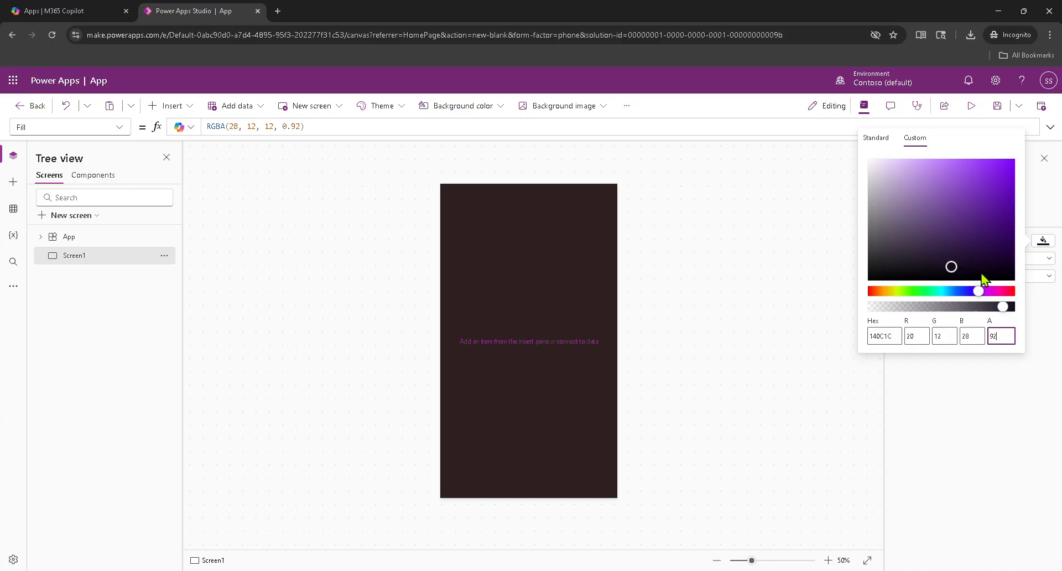
pyautogui.moveTo(953, 269); pyautogui.dragTo(1008, 273)
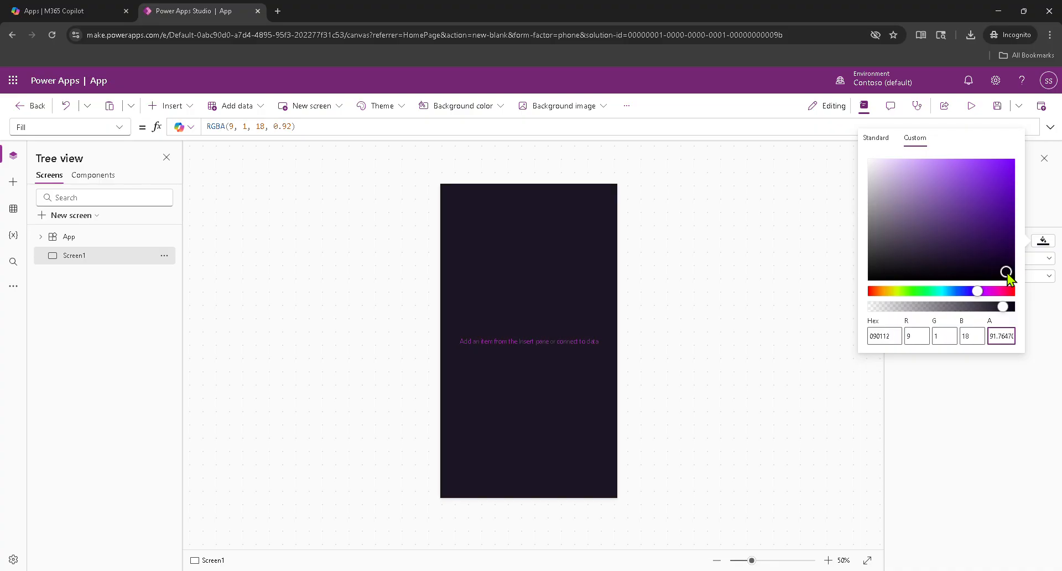
# Set the red, green and blue values of Screen1's custom fill to 58 each.
pyautogui.click(996, 335)
pyautogui.moveTo(914, 336); pyautogui.dragTo(904, 335)
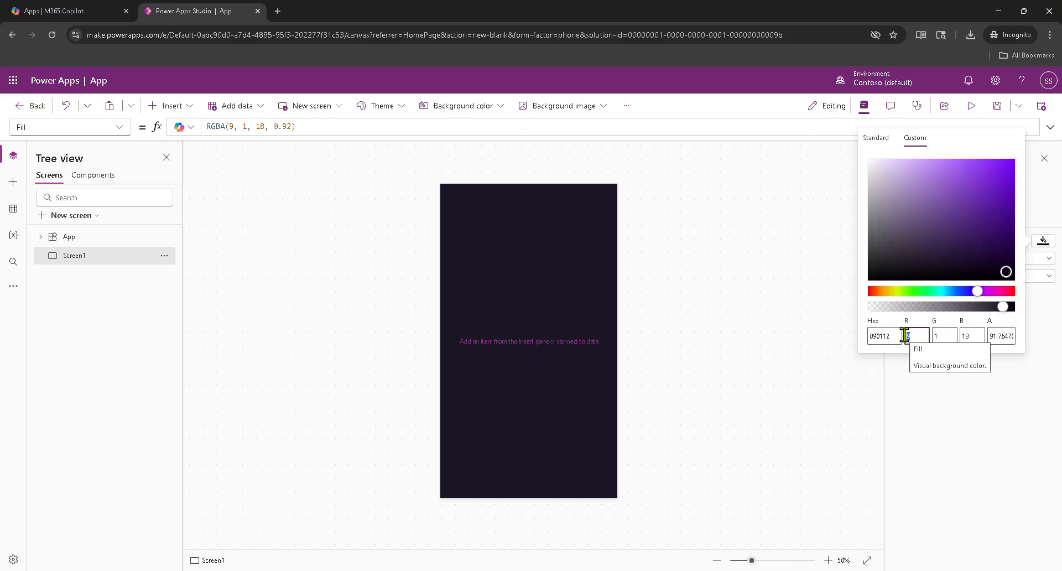
pyautogui.write('5')
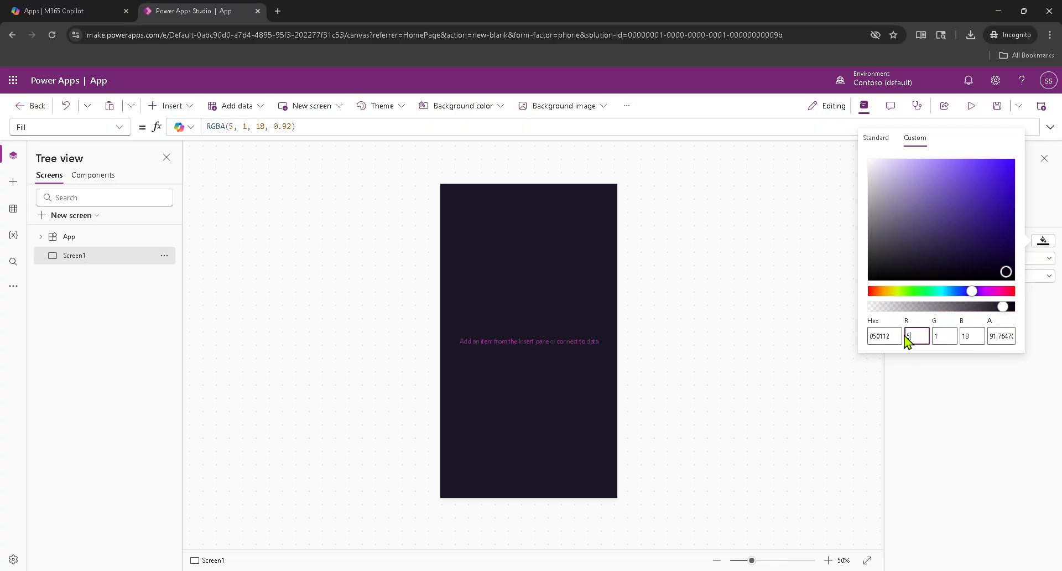
pyautogui.click(996, 342)
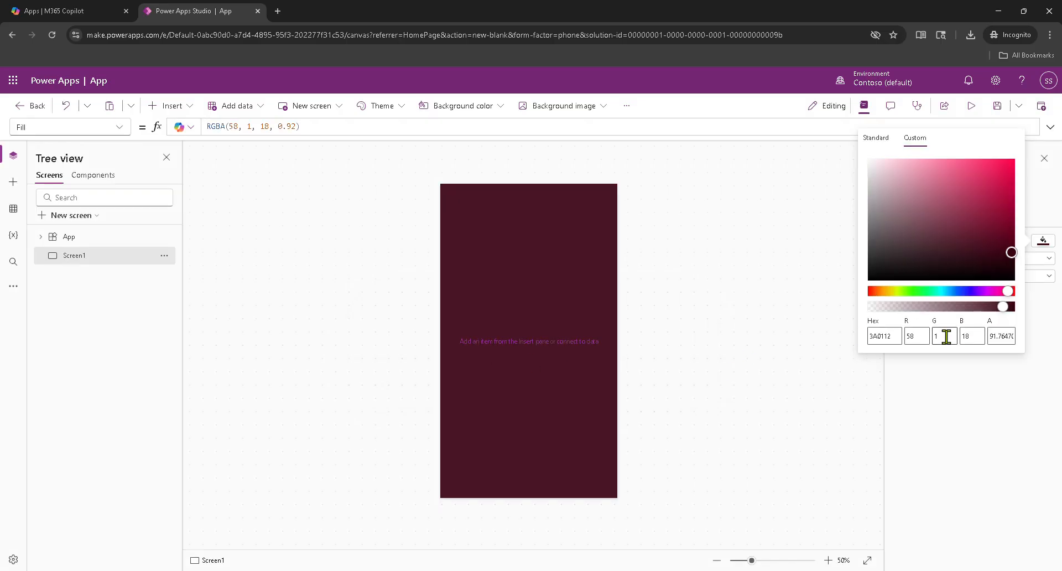
pyautogui.moveTo(944, 336); pyautogui.dragTo(927, 337)
pyautogui.write('58')
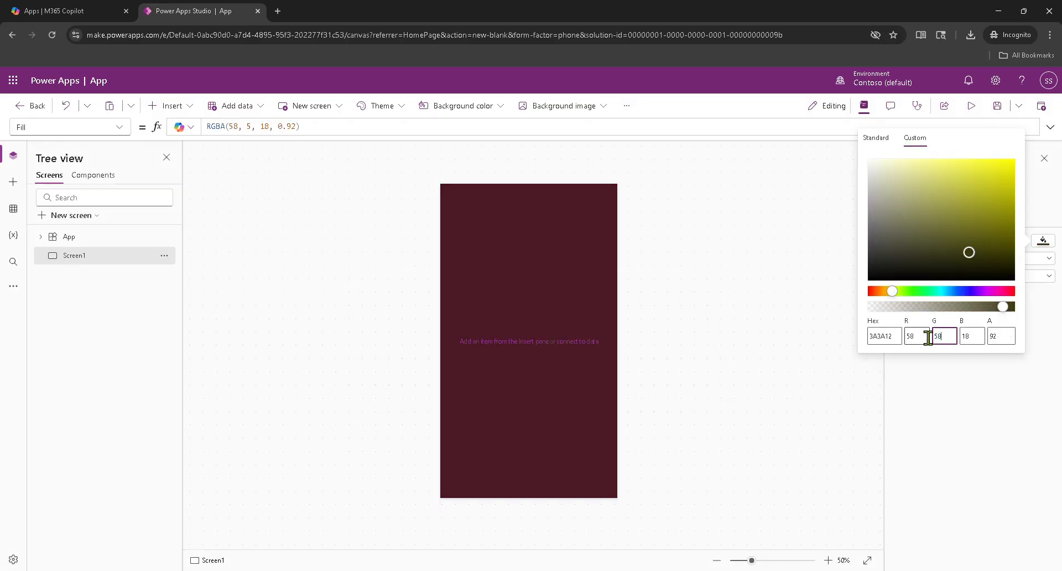
pyautogui.click(968, 336)
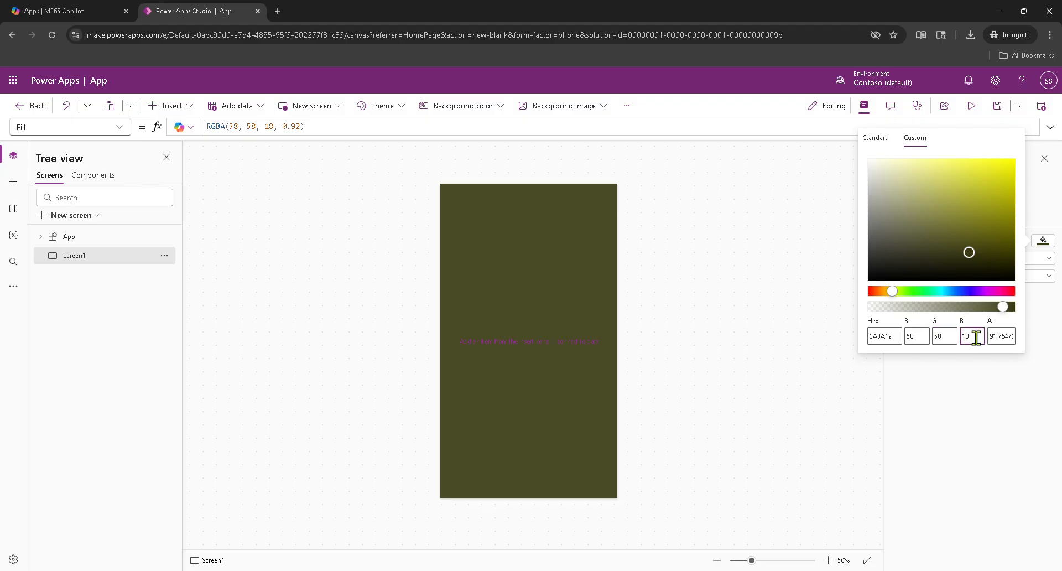
pyautogui.moveTo(976, 336); pyautogui.dragTo(956, 336)
pyautogui.write('5')
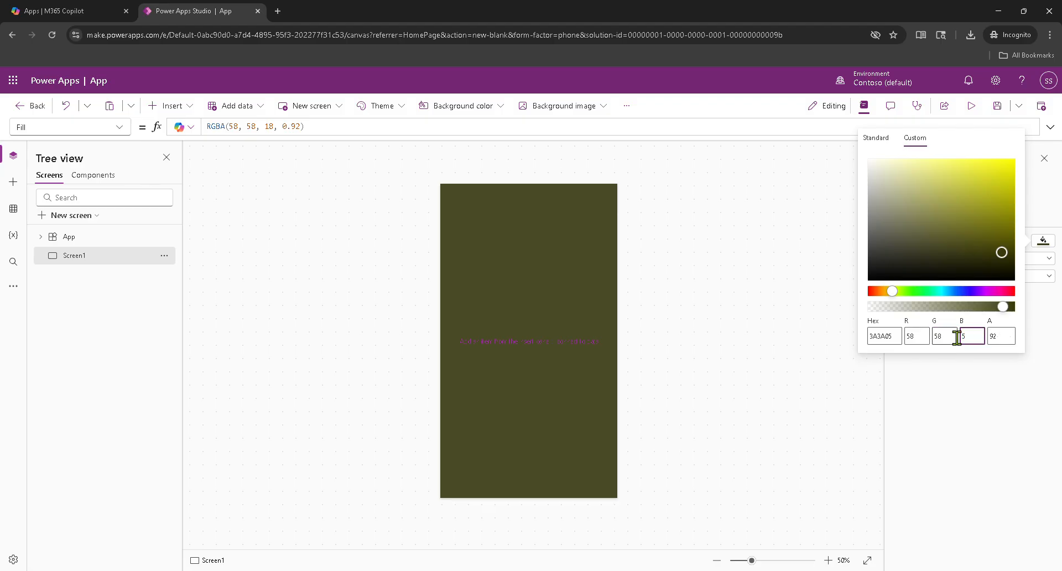
pyautogui.write('8')
# Set the alpha of Screen1's custom fill to 58 and close the color picker.
pyautogui.click(1001, 336)
pyautogui.doubleClick(995, 336)
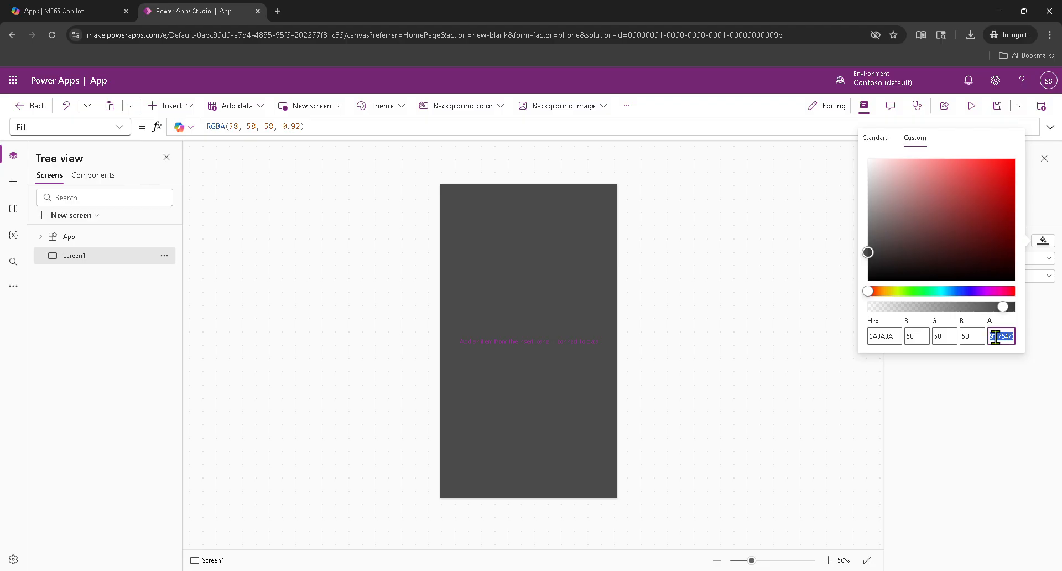
pyautogui.write('59')
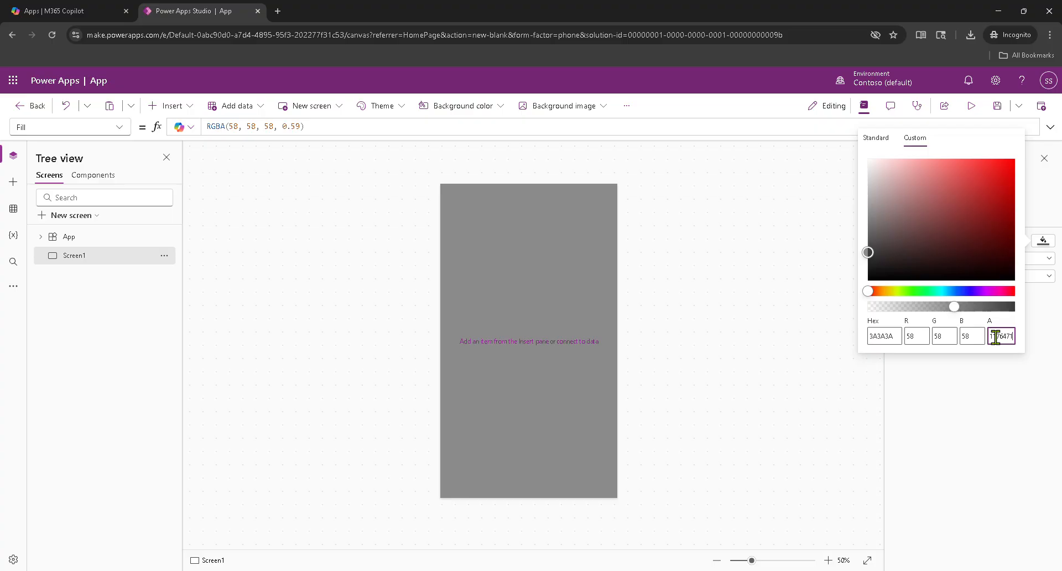
pyautogui.doubleClick(995, 335)
pyautogui.write('58')
pyautogui.click(985, 389)
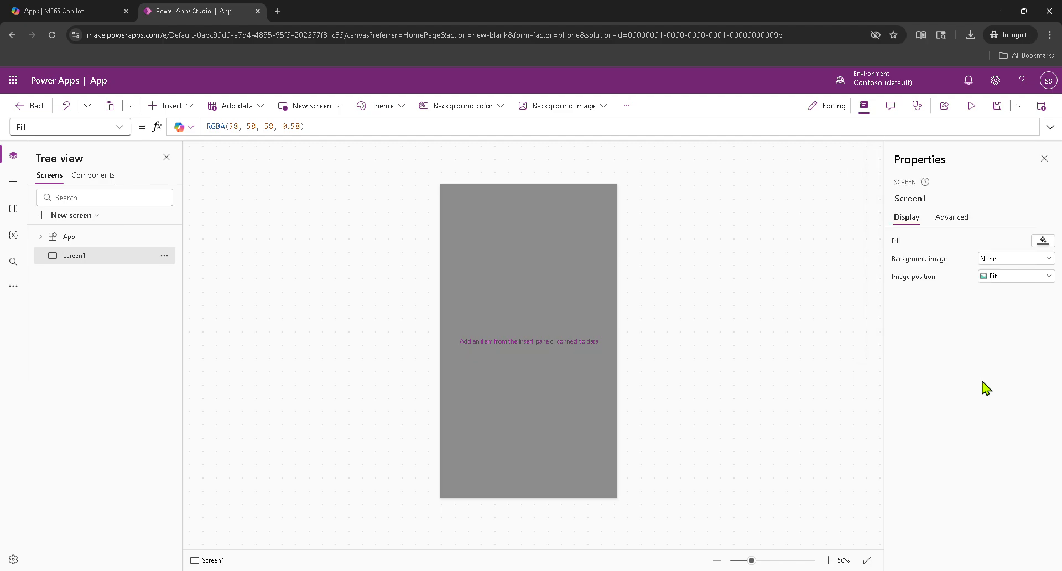
# Set Screen1's background to the dark blue theme color, RGBA(0, 18, 107, 1).
pyautogui.click(487, 107)
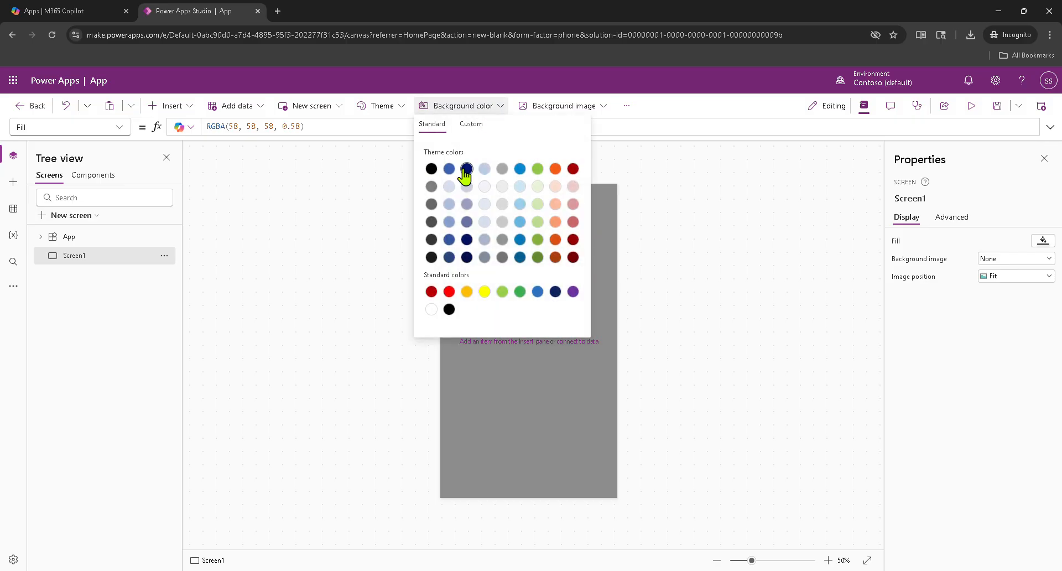
pyautogui.click(466, 169)
pyautogui.click(552, 378)
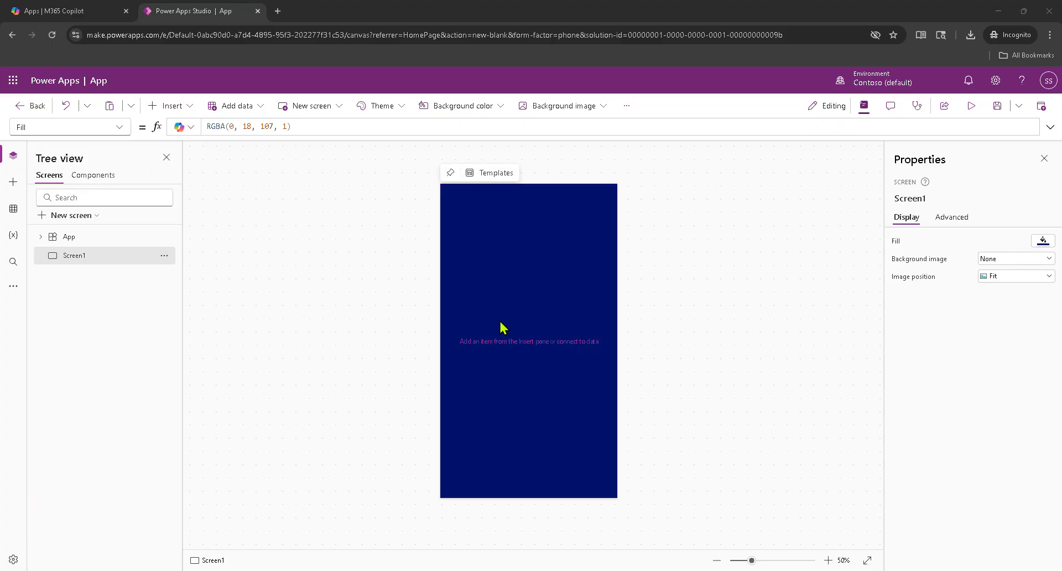
# Start uploading media files from the computer to the app.
pyautogui.click(13, 186)
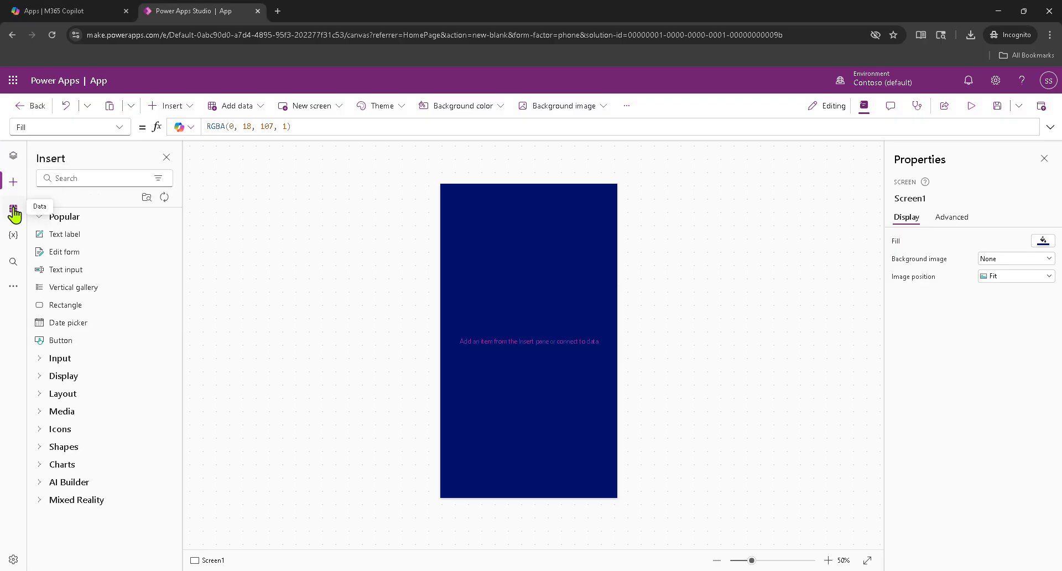
pyautogui.click(14, 289)
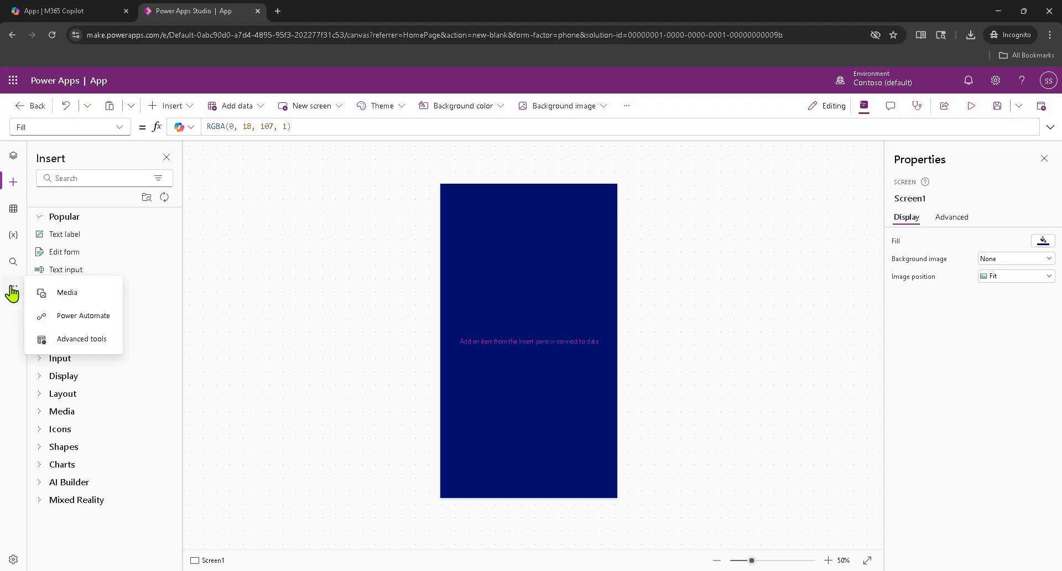
pyautogui.click(80, 295)
pyautogui.click(77, 196)
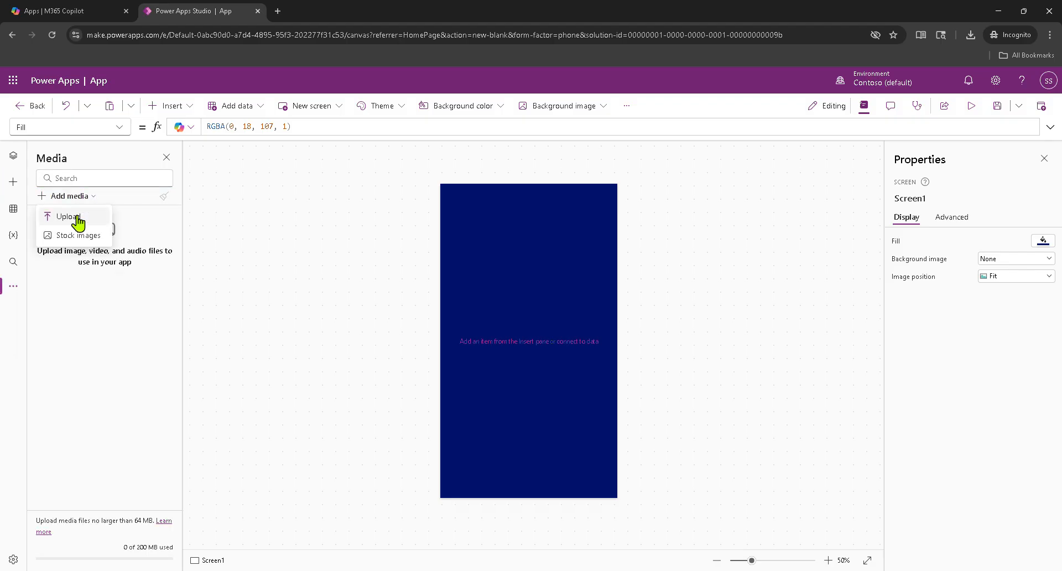
pyautogui.click(81, 213)
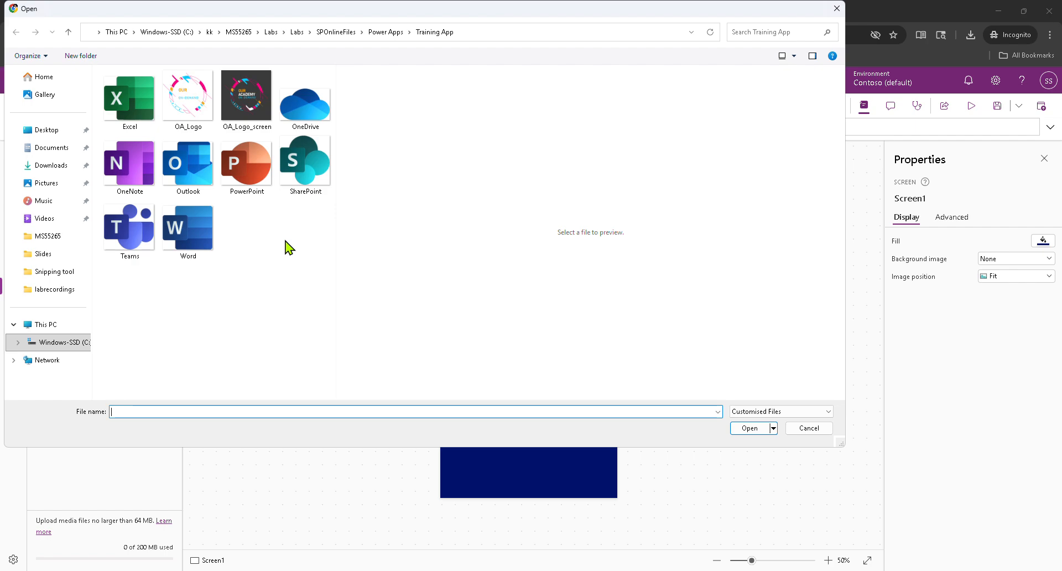
# Upload all images, from Excel through Word, from the Labs > SPOnlineFiles > Power Apps > Training App folder.
pyautogui.click(270, 32)
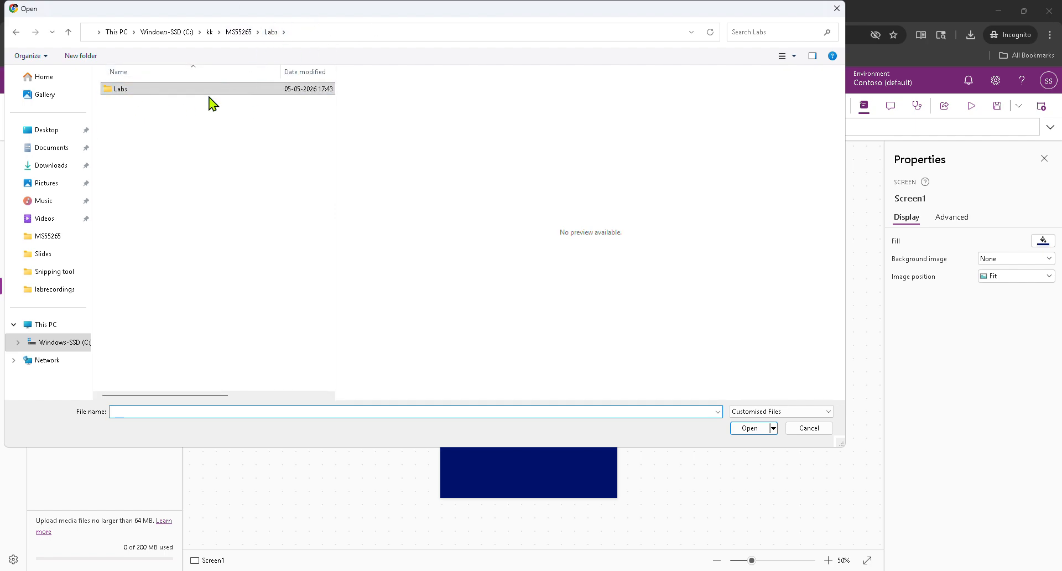
pyautogui.doubleClick(142, 92)
pyautogui.doubleClick(145, 94)
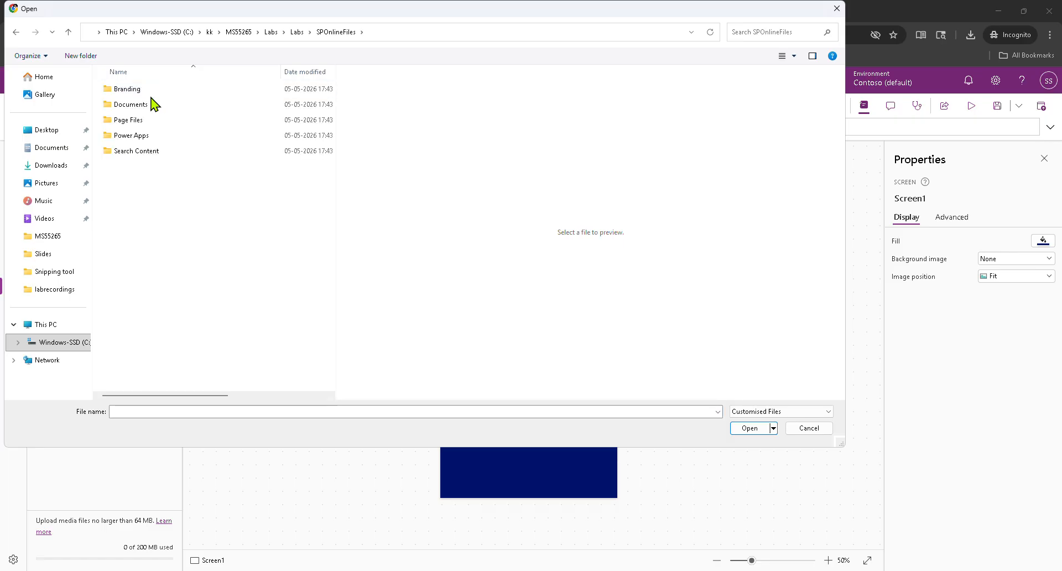
pyautogui.doubleClick(136, 135)
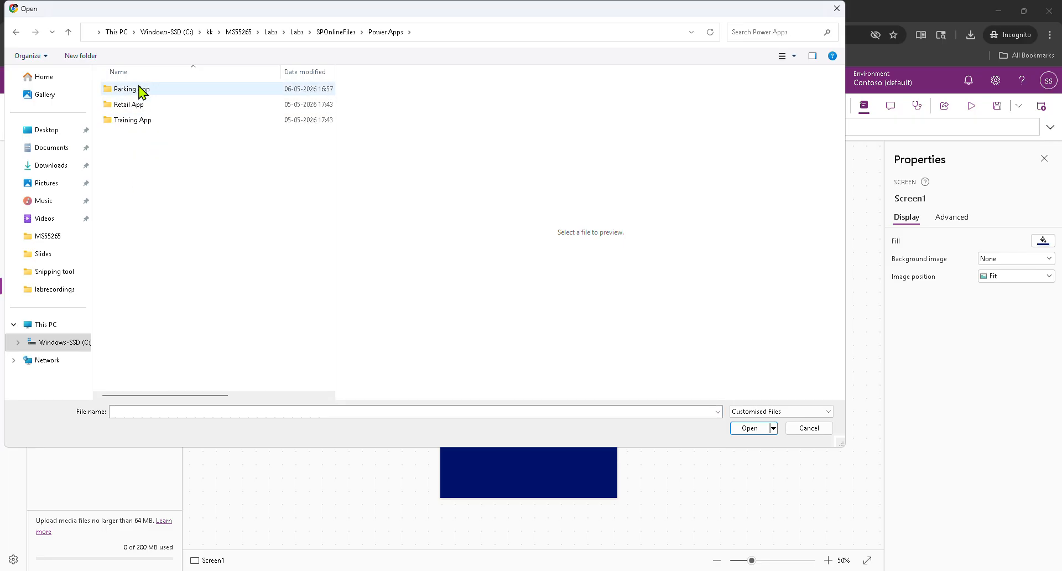
pyautogui.click(135, 121)
pyautogui.doubleClick(133, 120)
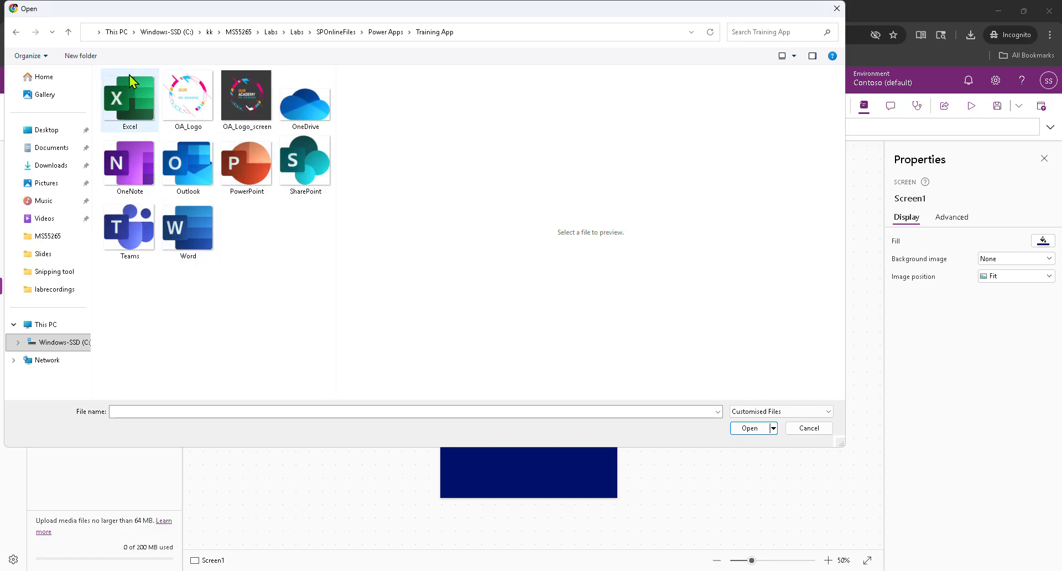
pyautogui.click(128, 99)
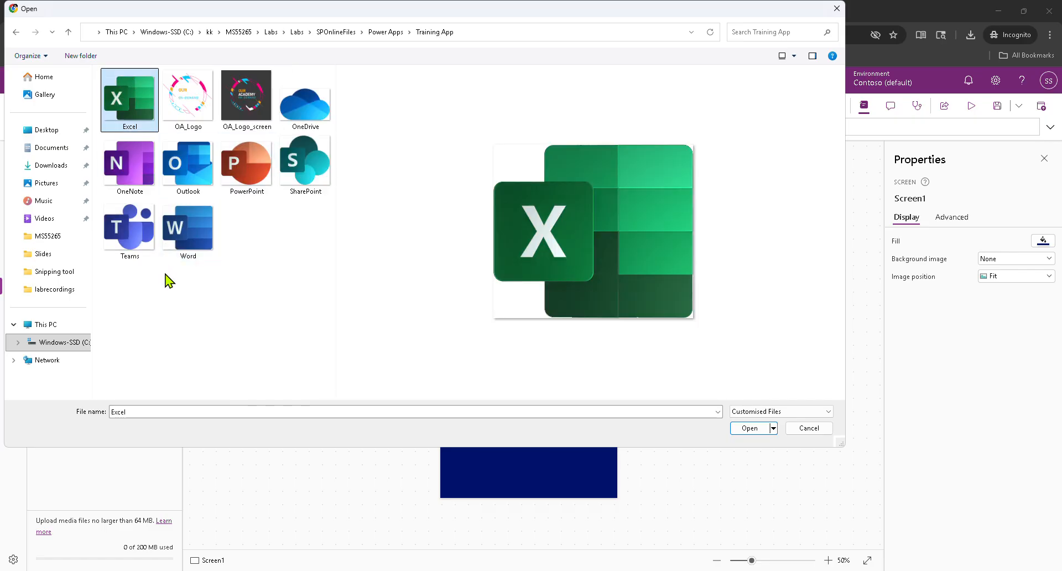
pyautogui.keyDown('shift'); pyautogui.click(192, 239); pyautogui.keyUp('shift')
pyautogui.click(752, 427)
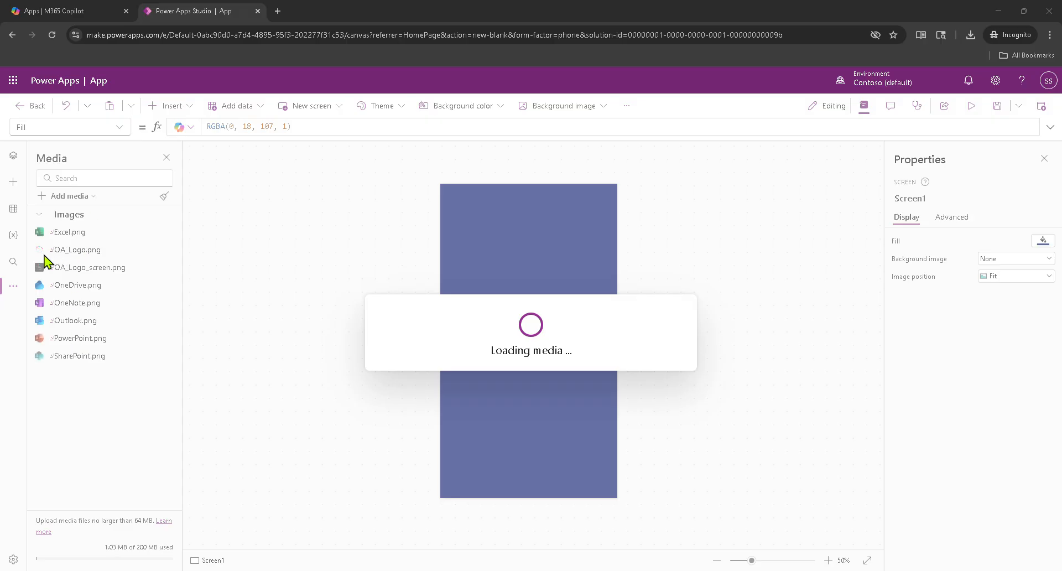
# Add the OA_Logo image to Screen1 and set its height to Parent.Height.
pyautogui.click(83, 255)
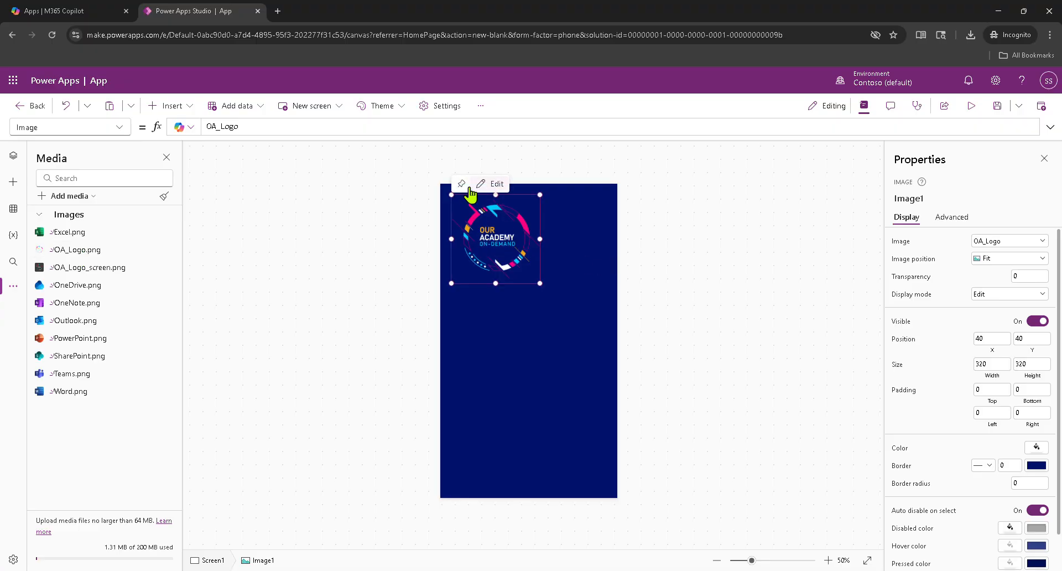
pyautogui.click(943, 220)
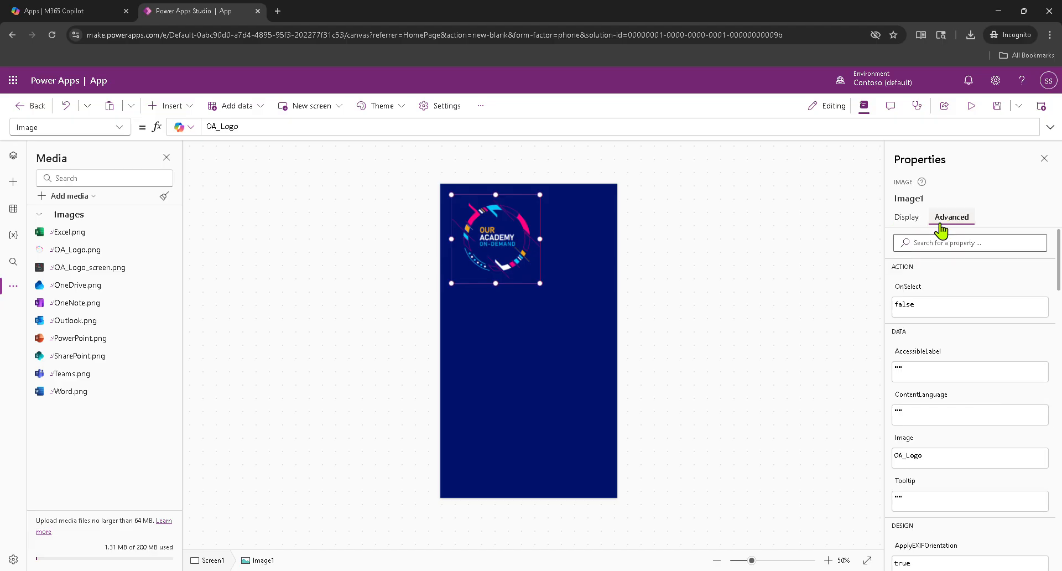
pyautogui.click(935, 247)
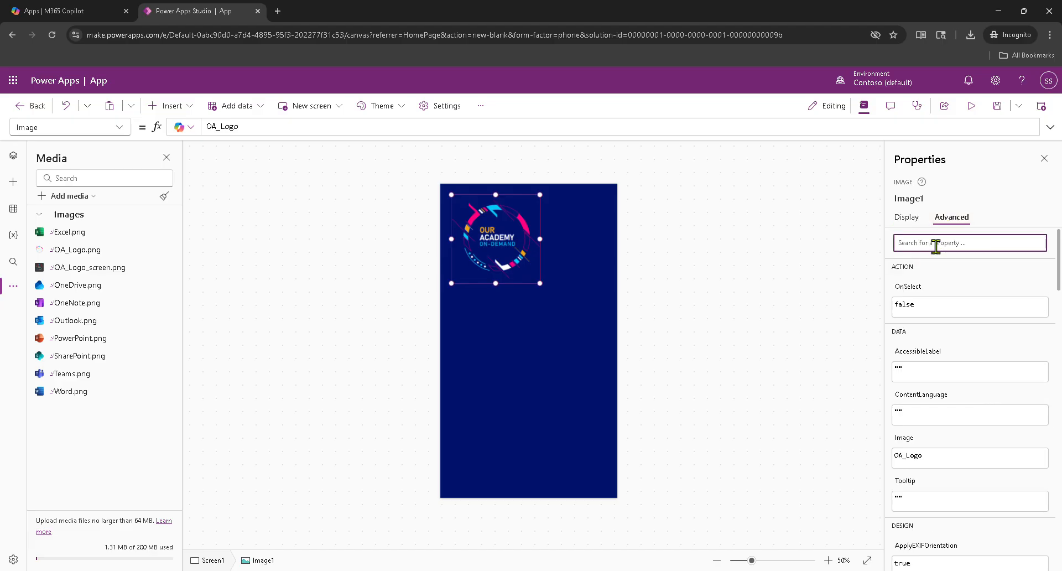
pyautogui.write('height')
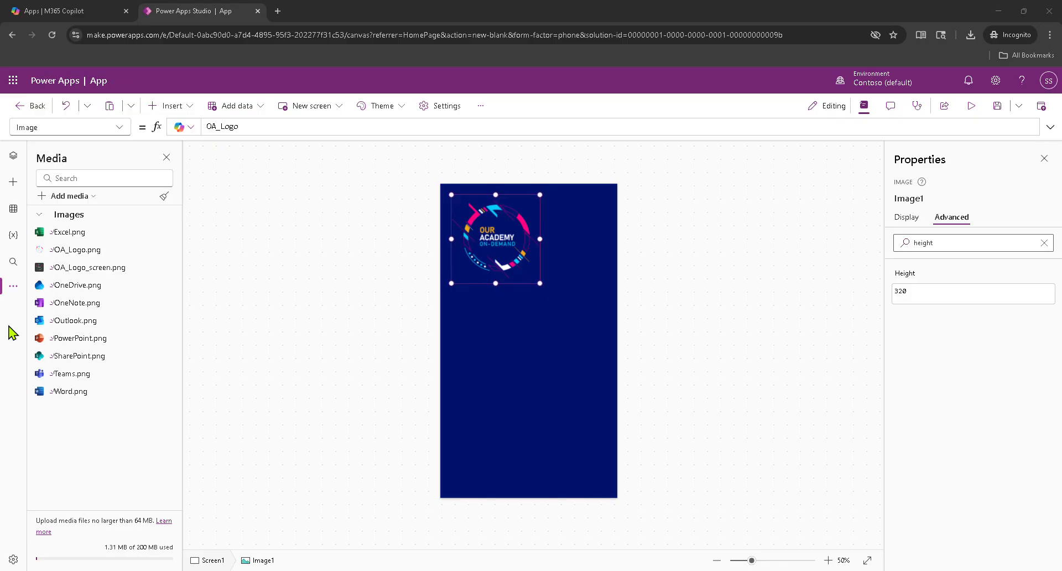
pyautogui.click(915, 289)
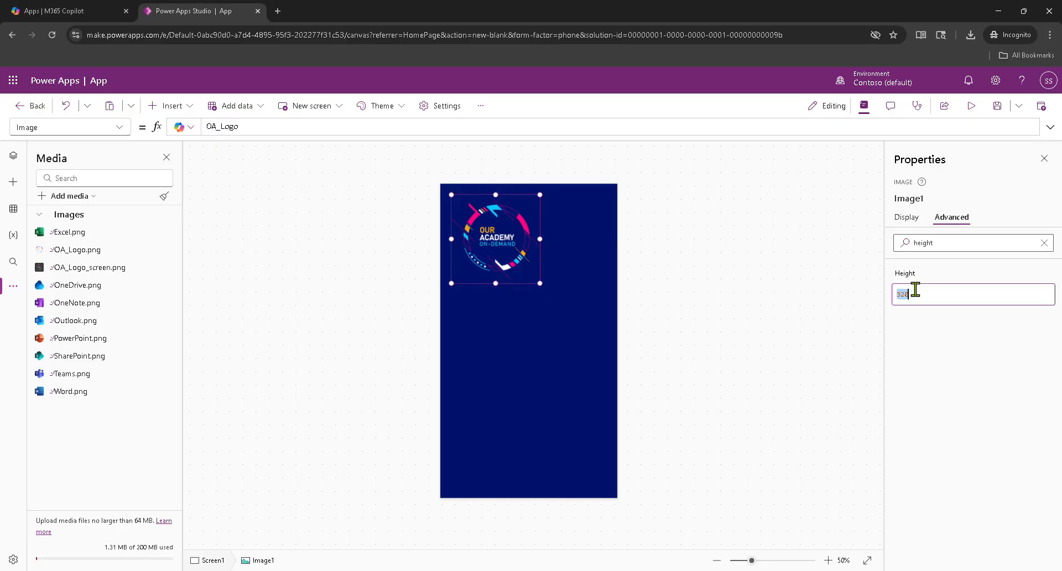
pyautogui.write('Parent.Height')
pyautogui.click(1031, 351)
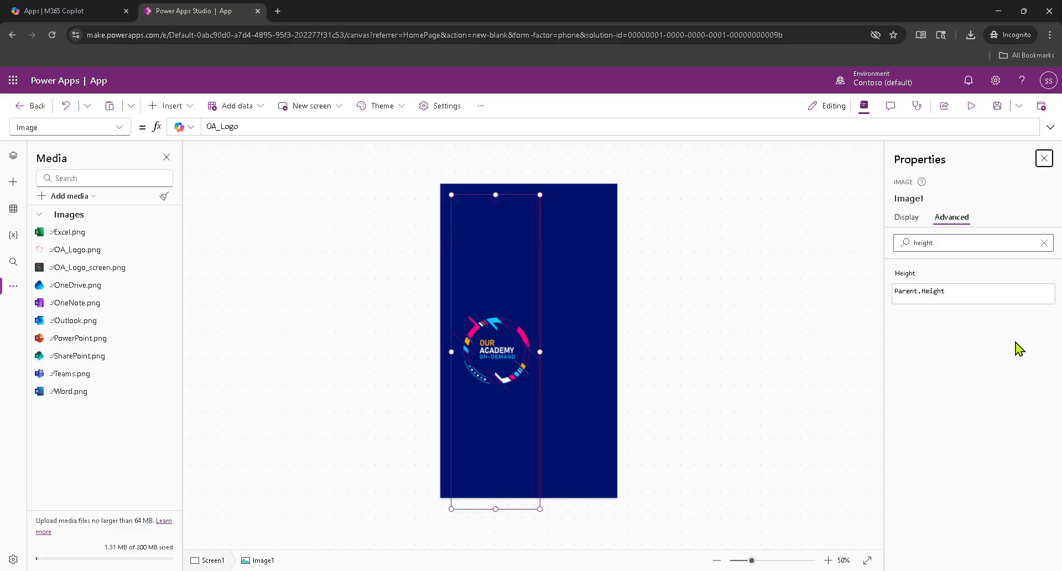
# Find the logo image's width property and set it to Parent.Width.
pyautogui.click(950, 244)
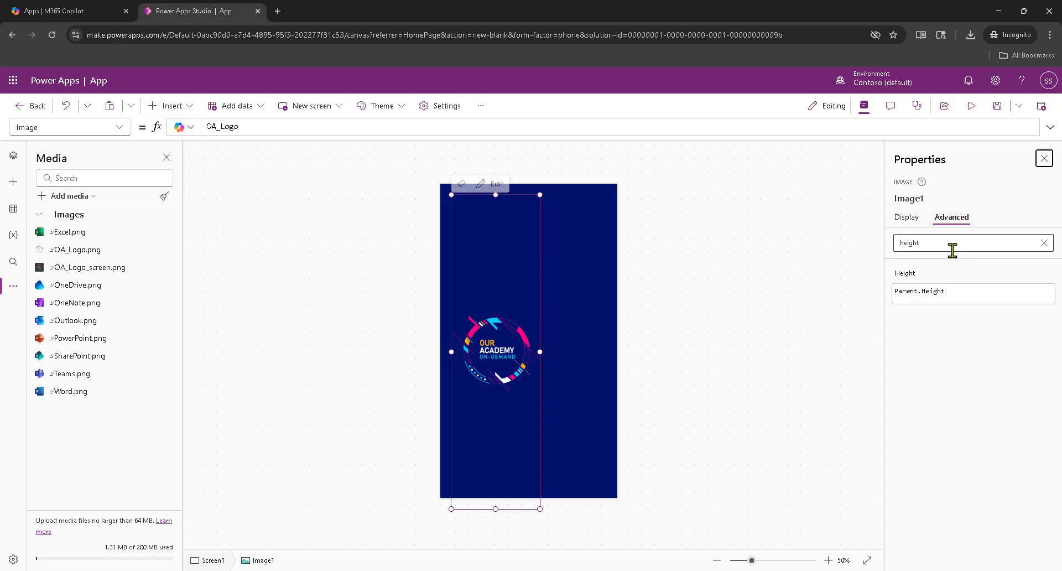
pyautogui.click(1044, 244)
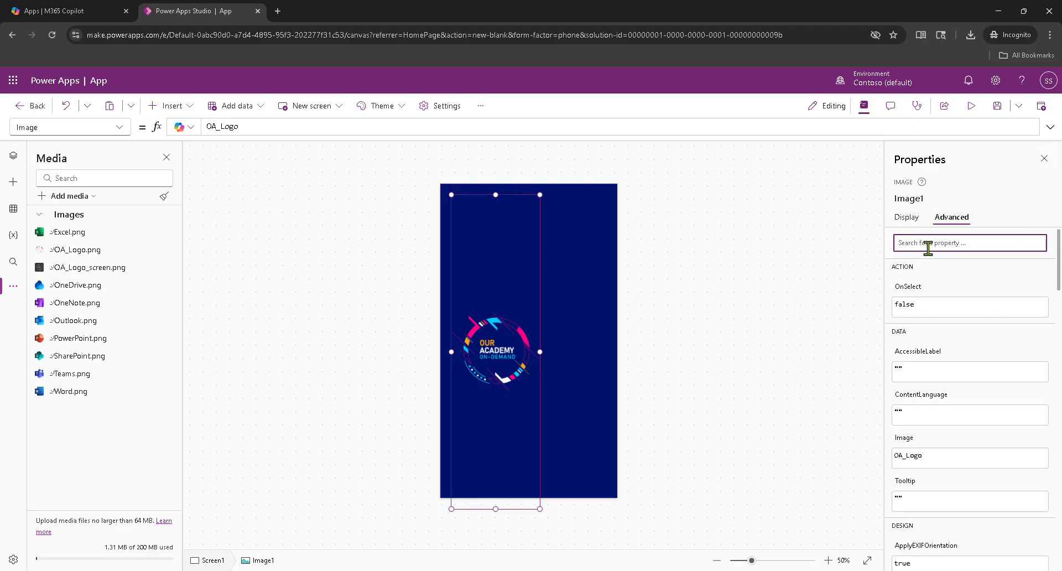
pyautogui.write('widtyh')
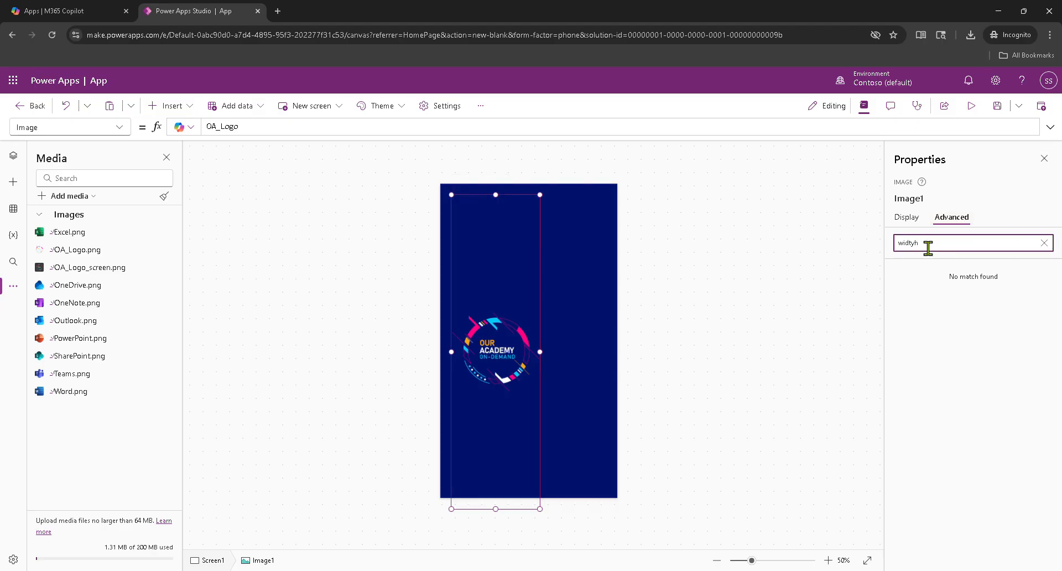
pyautogui.press('BackSpace')
pyautogui.press('BackSpace')
pyautogui.write('h')
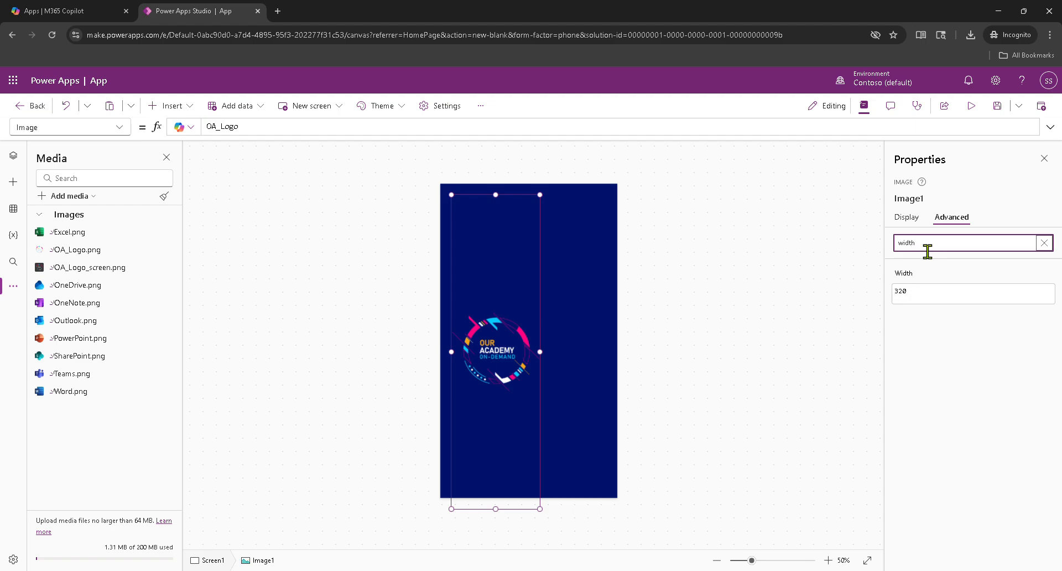
pyautogui.click(926, 292)
pyautogui.write('Parent.Height')
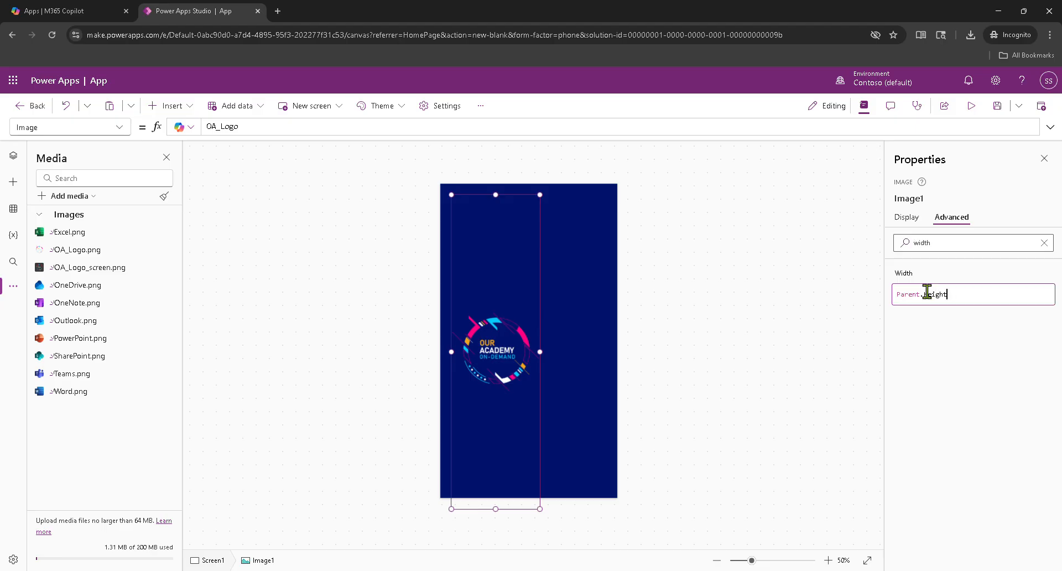
pyautogui.doubleClick(940, 294)
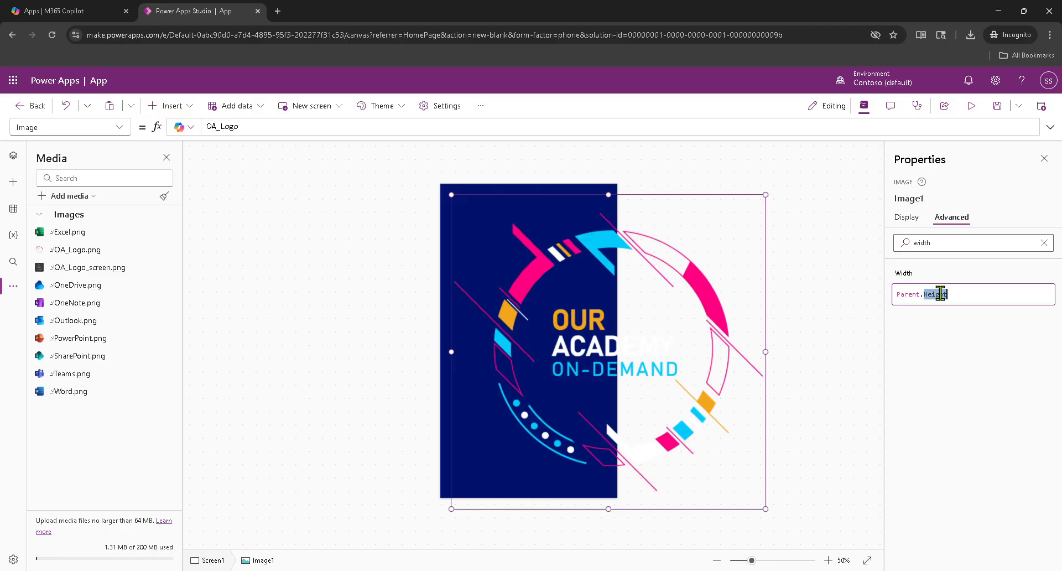
pyautogui.write('Wi')
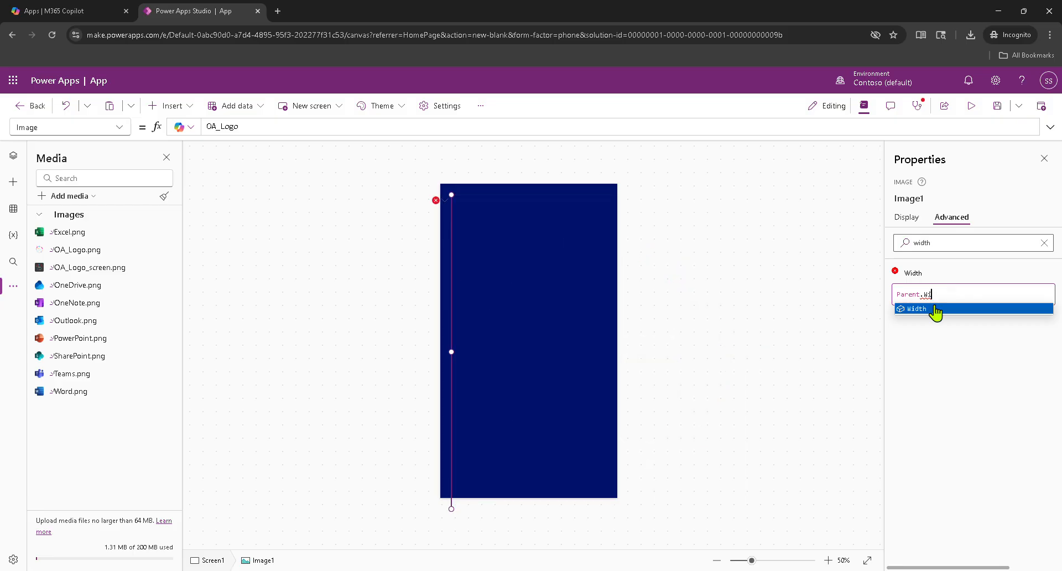
pyautogui.click(935, 309)
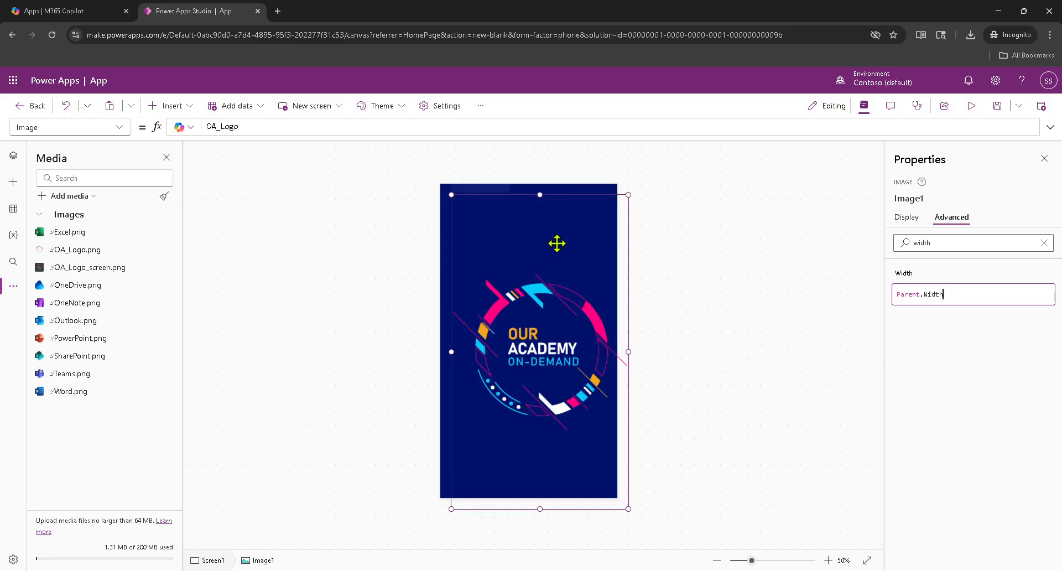
# Move the logo image so that its edges line up with the edges of the phone screen.
pyautogui.moveTo(550, 265); pyautogui.dragTo(544, 258)
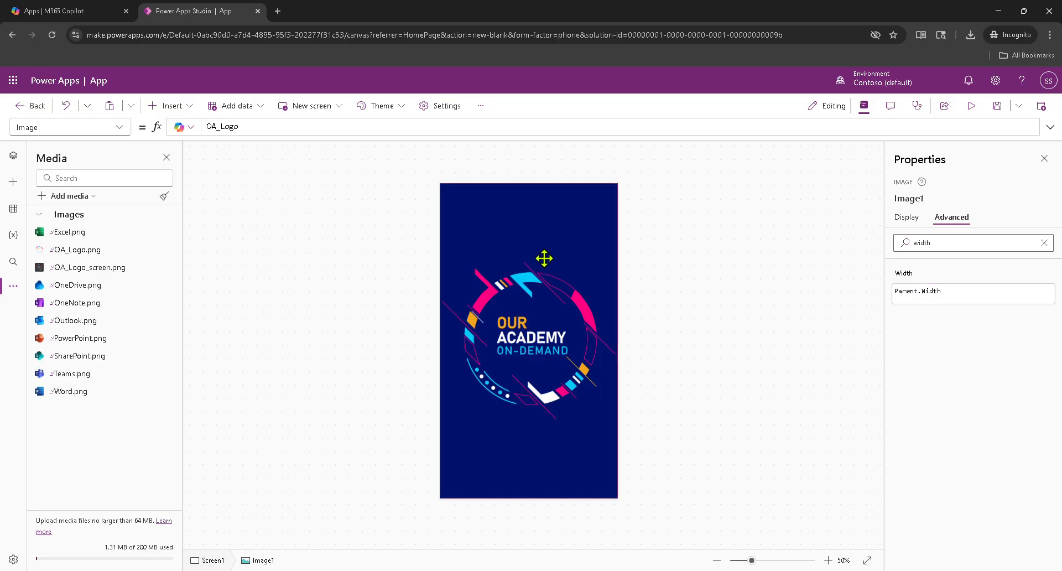
pyautogui.click(749, 330)
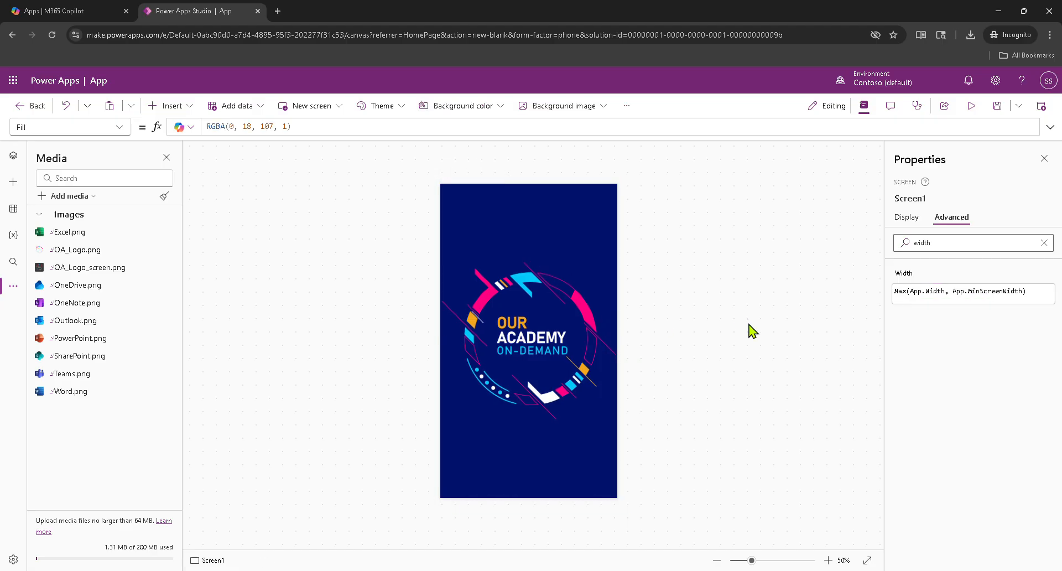
pyautogui.click(503, 455)
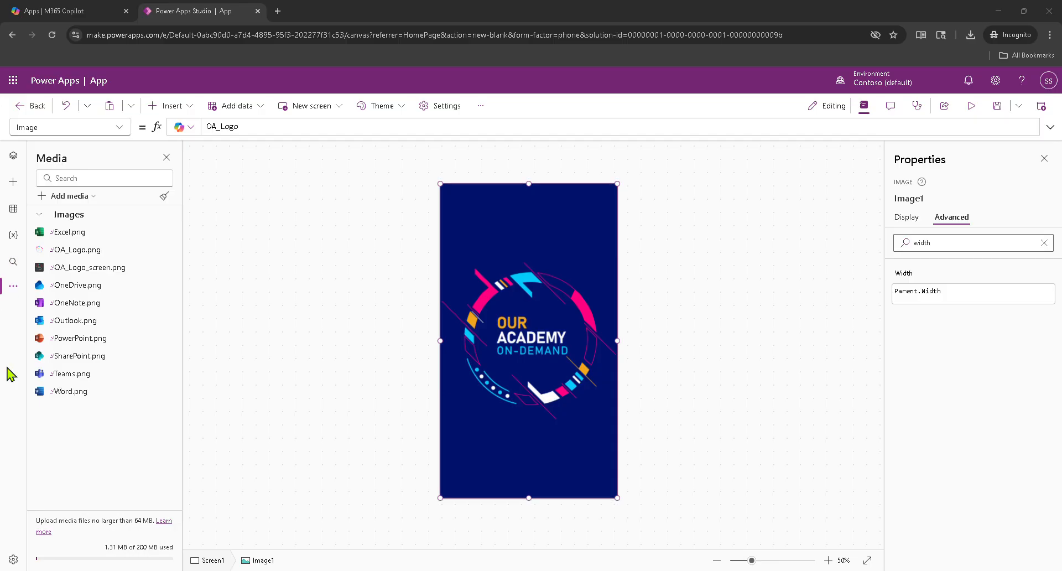
pyautogui.click(522, 334)
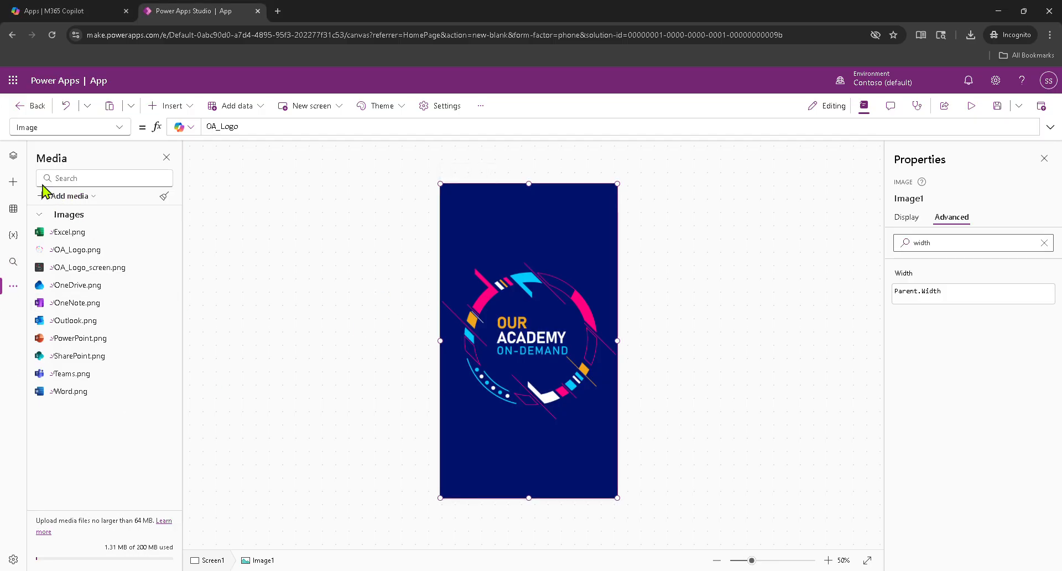
# Show the app's tree of screens and rename Screen1 as Home.
pyautogui.click(18, 160)
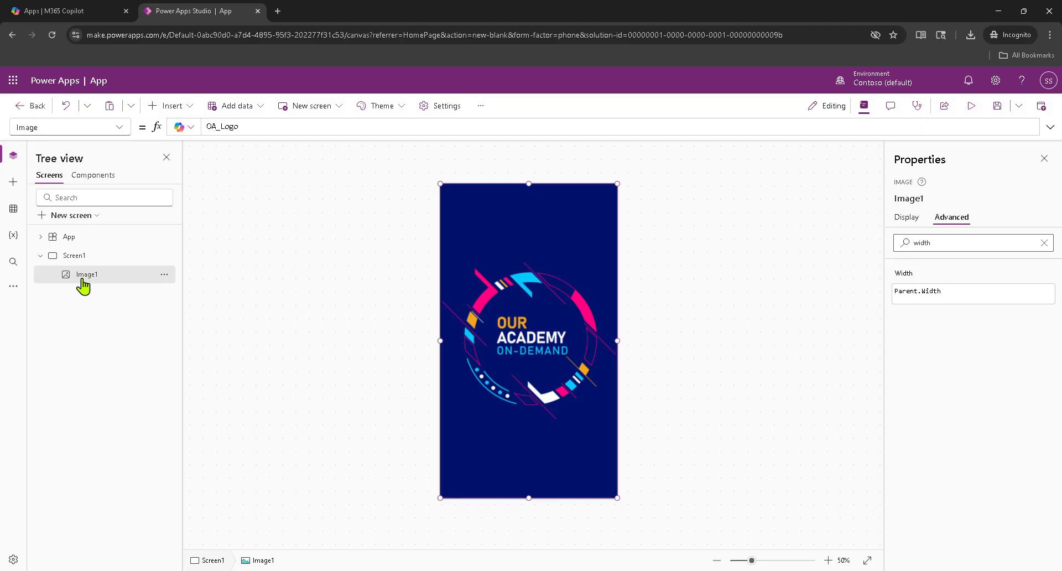
pyautogui.click(70, 259)
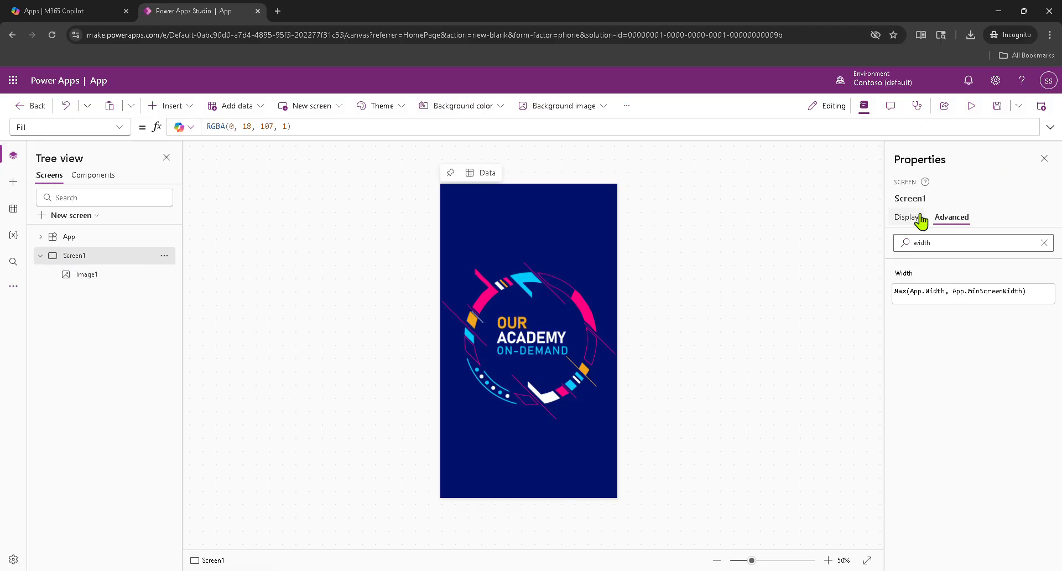
pyautogui.click(911, 198)
pyautogui.write('Home')
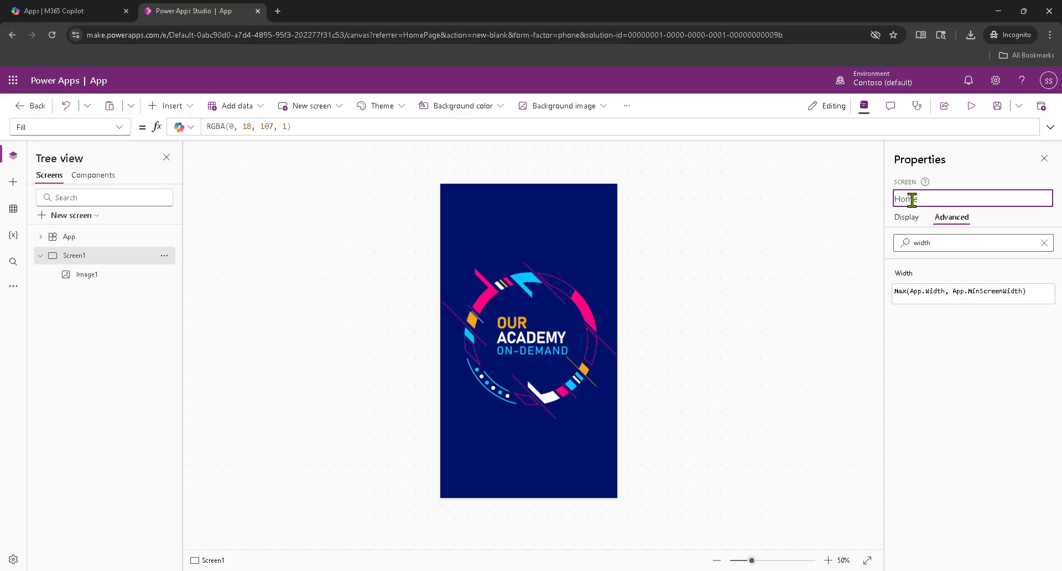
pyautogui.press('Tab')
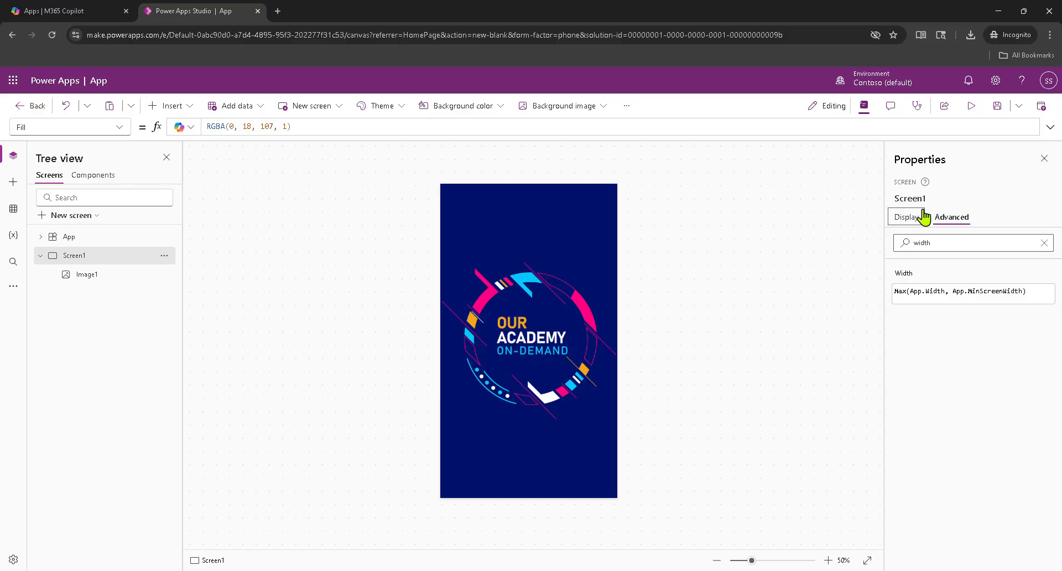
# Rename Image1 on the Home screen as AcademyLogo.
pyautogui.click(92, 272)
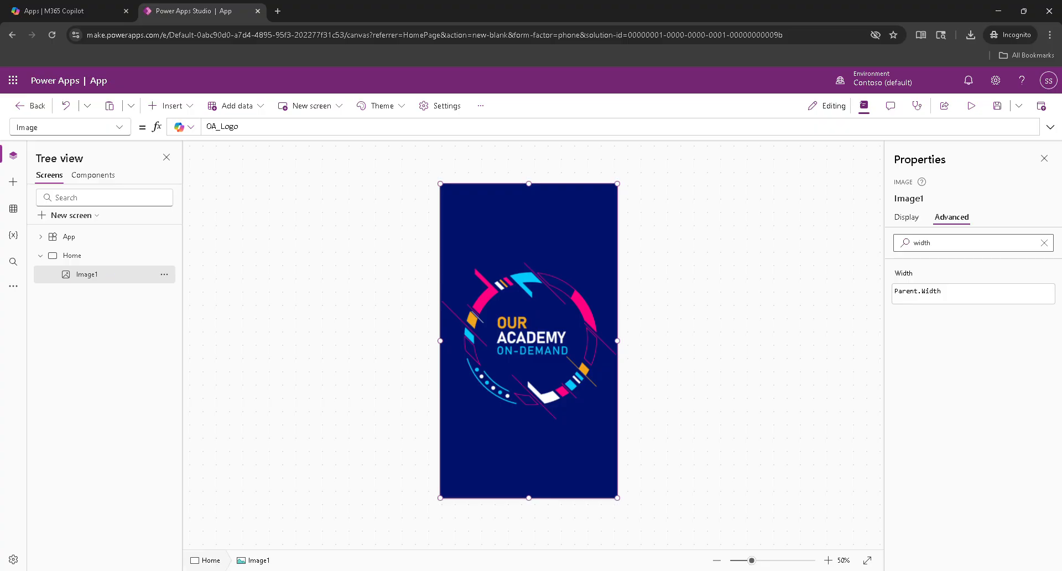
pyautogui.click(911, 198)
pyautogui.write('Academy')
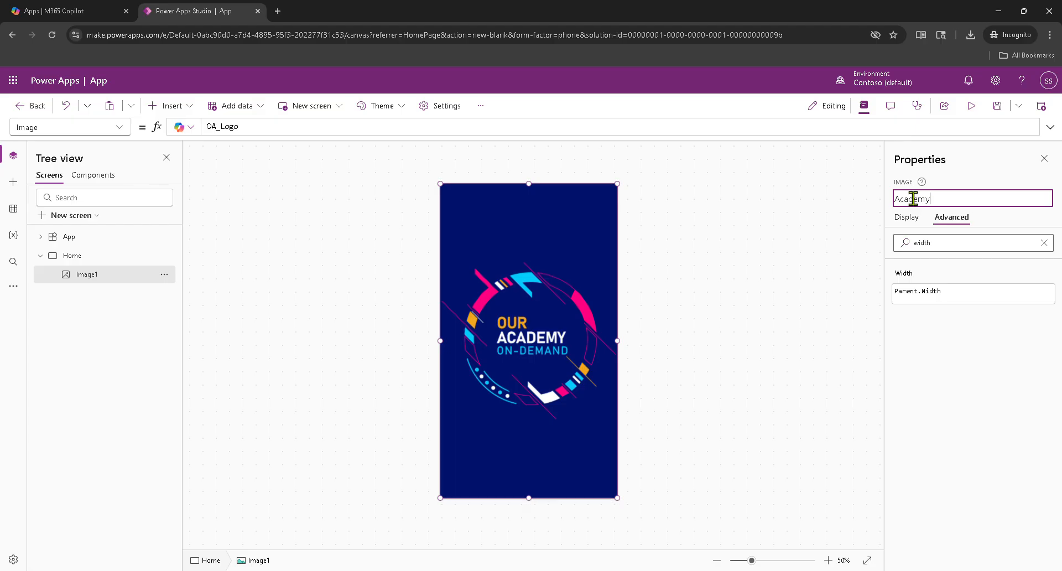
pyautogui.write('Logo')
pyautogui.click(917, 378)
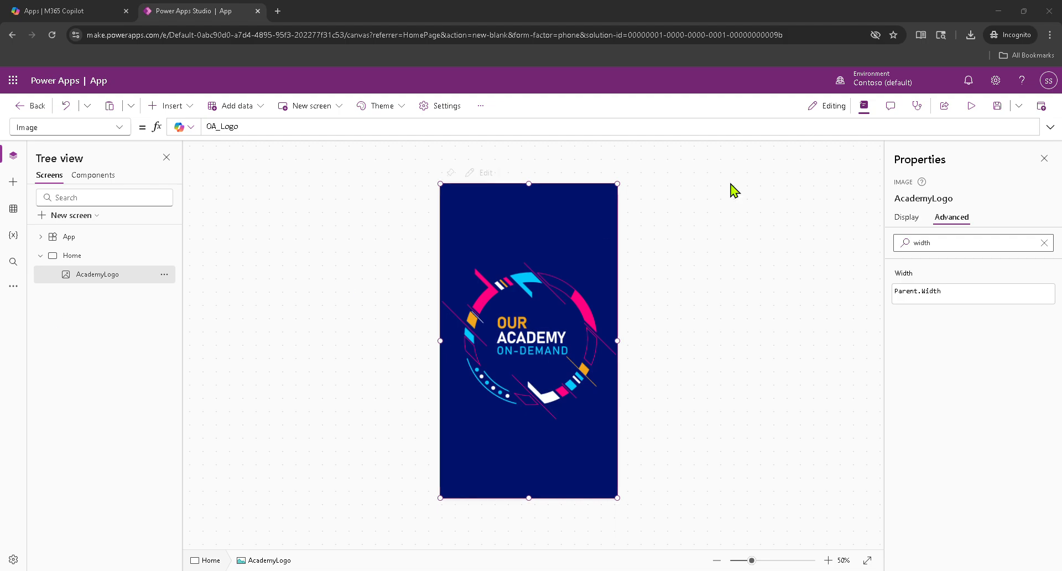
# Search the insertable controls for "container" and add a vertical container to the Home screen.
pyautogui.click(184, 110)
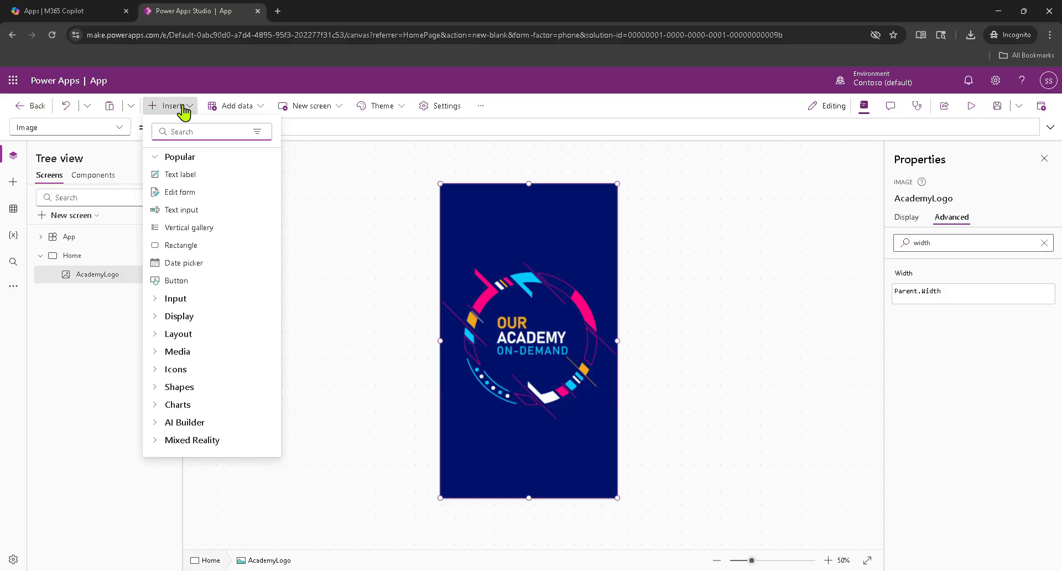
pyautogui.write('c')
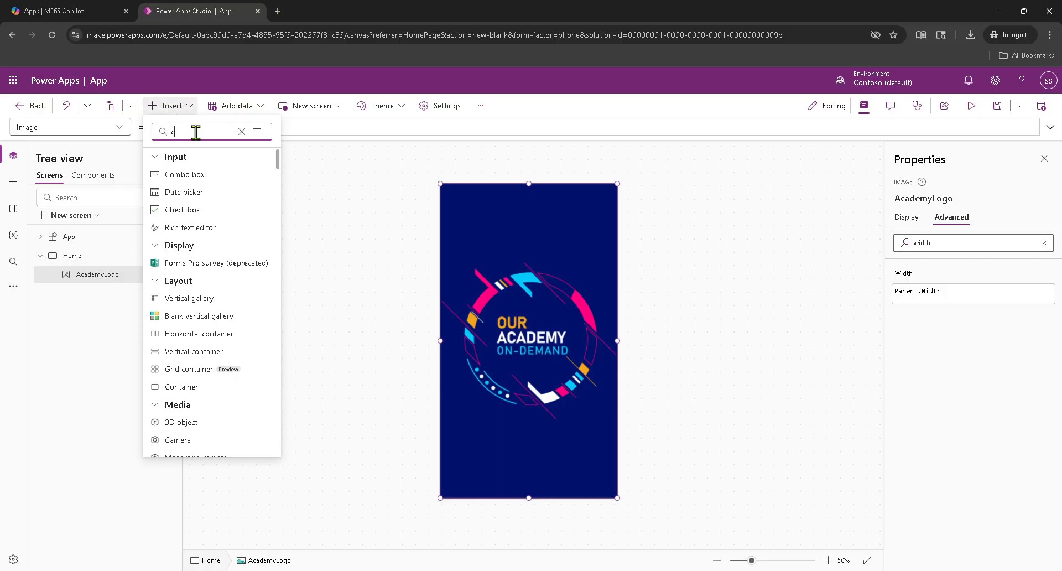
pyautogui.write('ontainer')
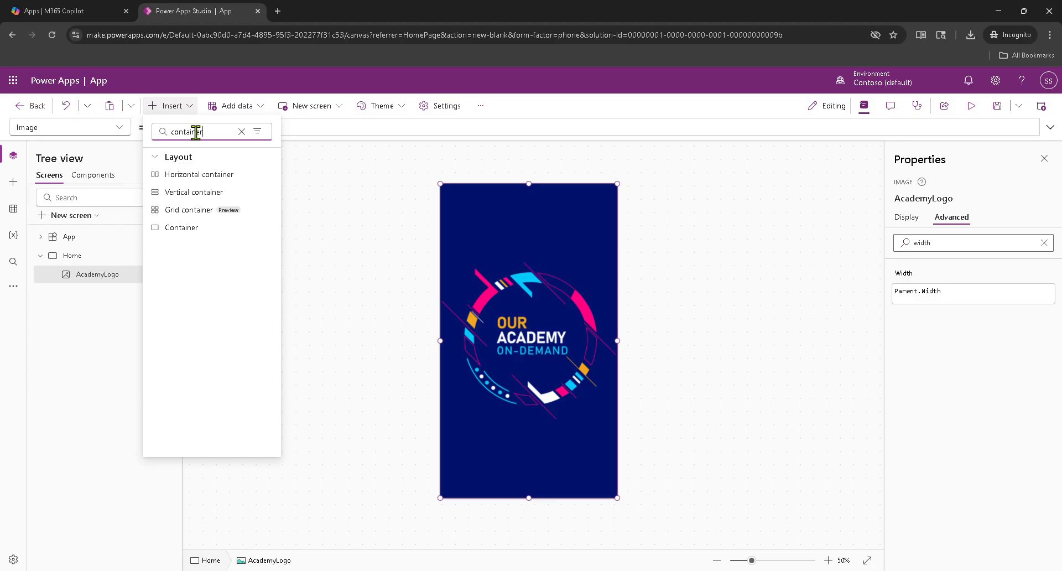
pyautogui.click(213, 190)
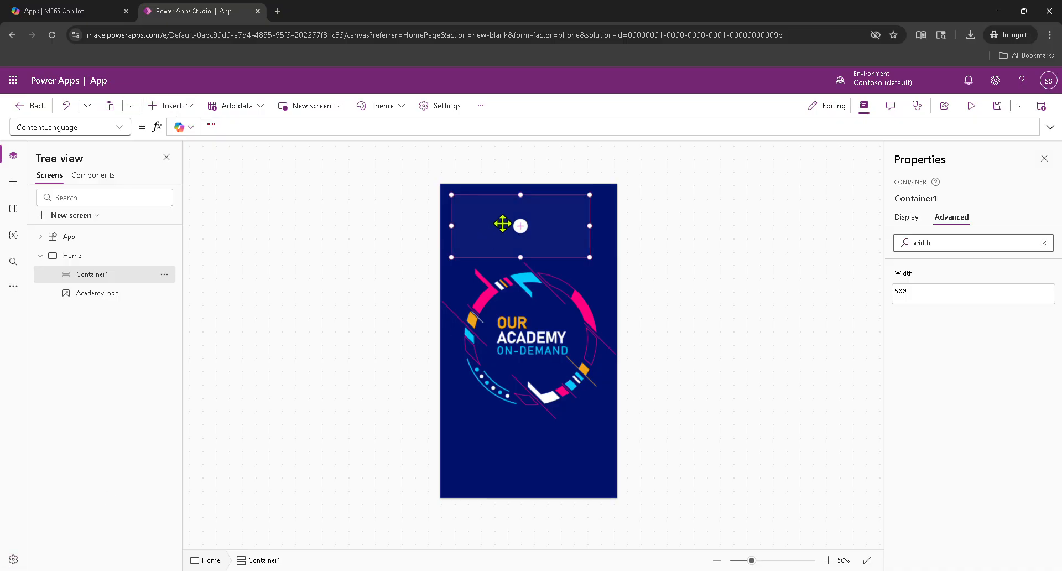
# Show the new vertical container's display properties and rename the container as ContainerMenu.
pyautogui.click(906, 218)
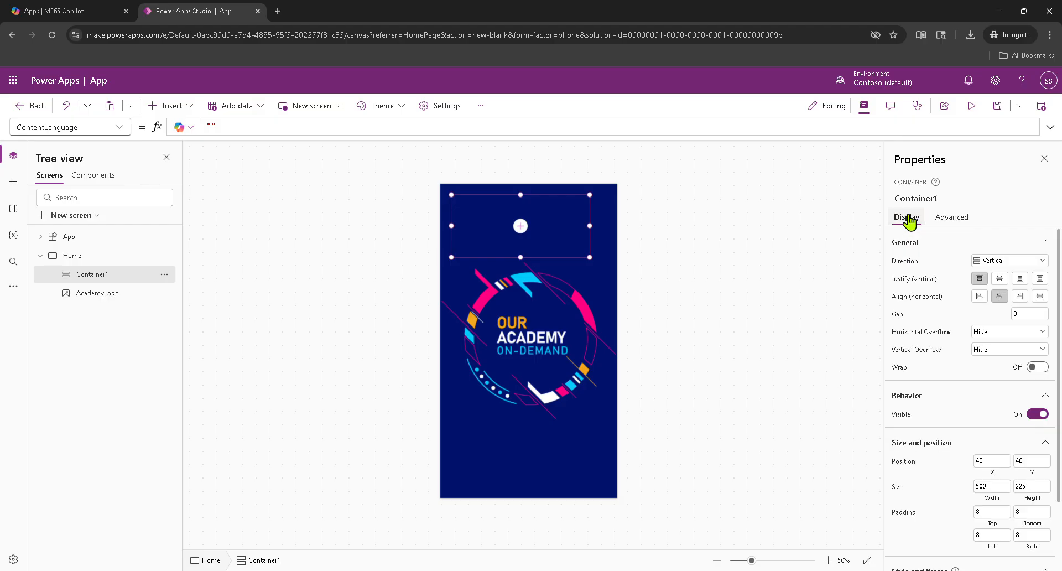
pyautogui.click(910, 198)
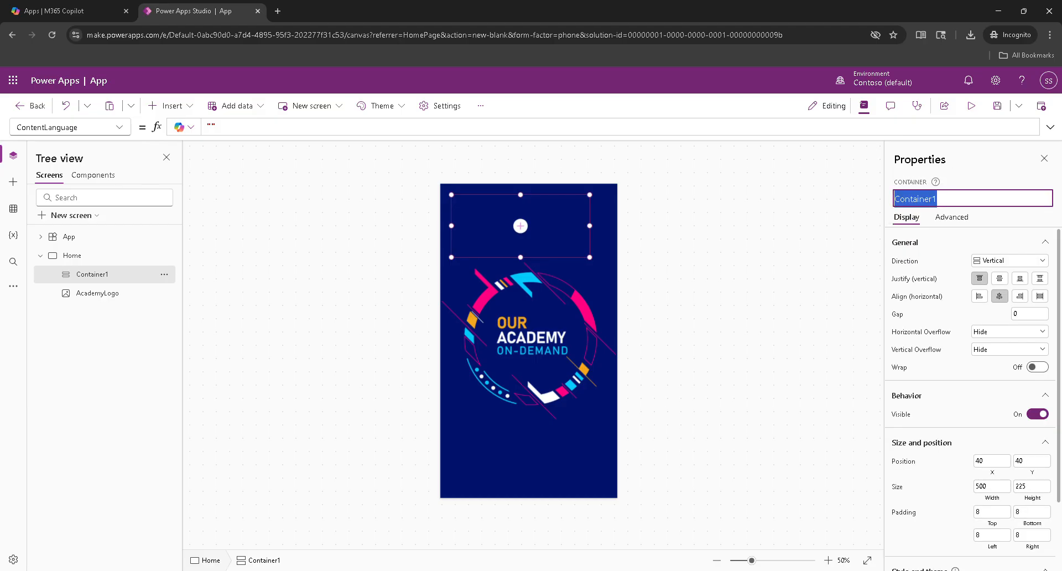
pyautogui.click(0, 560)
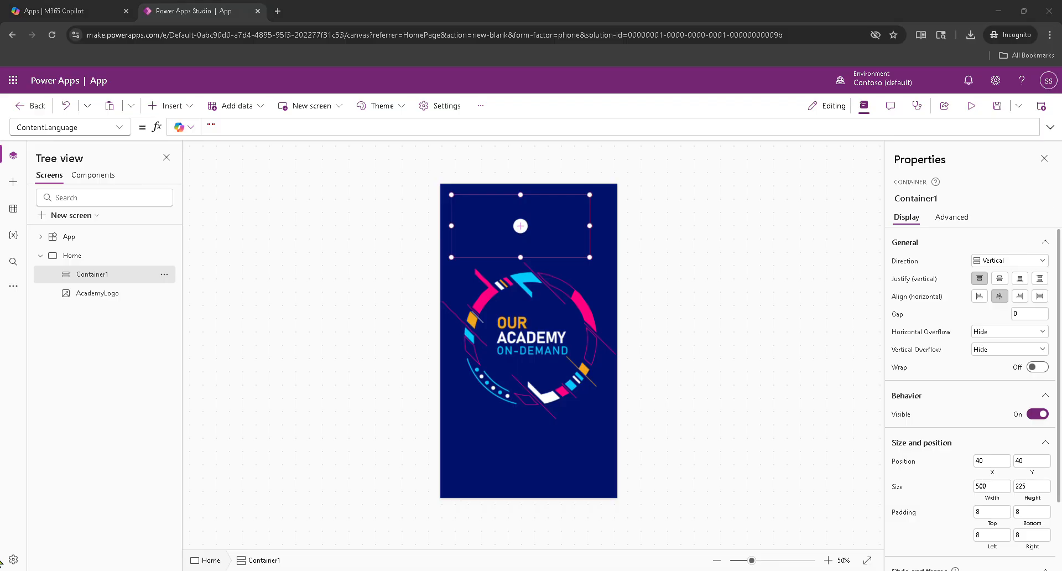
pyautogui.click(921, 198)
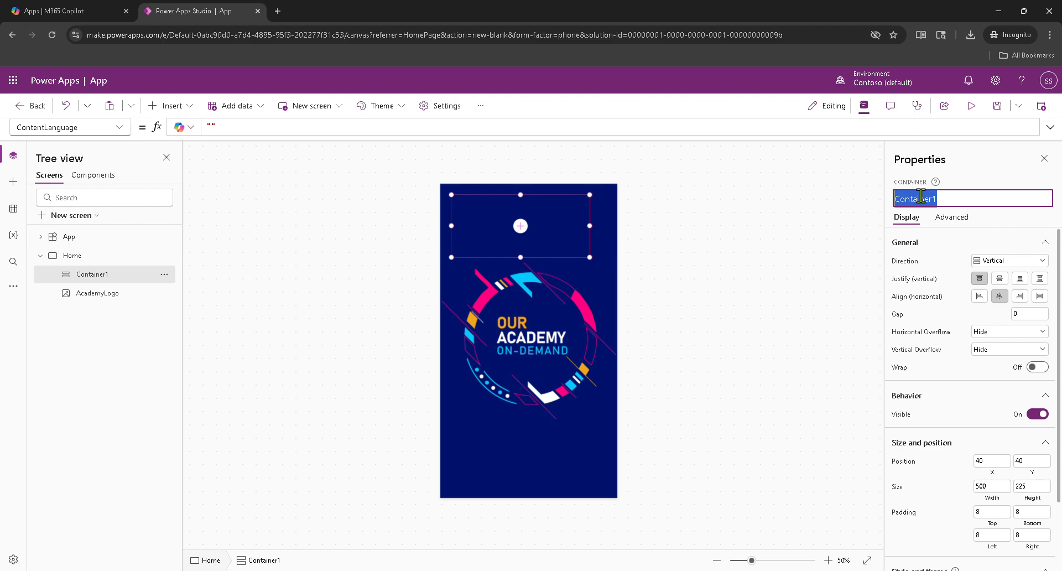
pyautogui.press('End')
pyautogui.press('BackSpace')
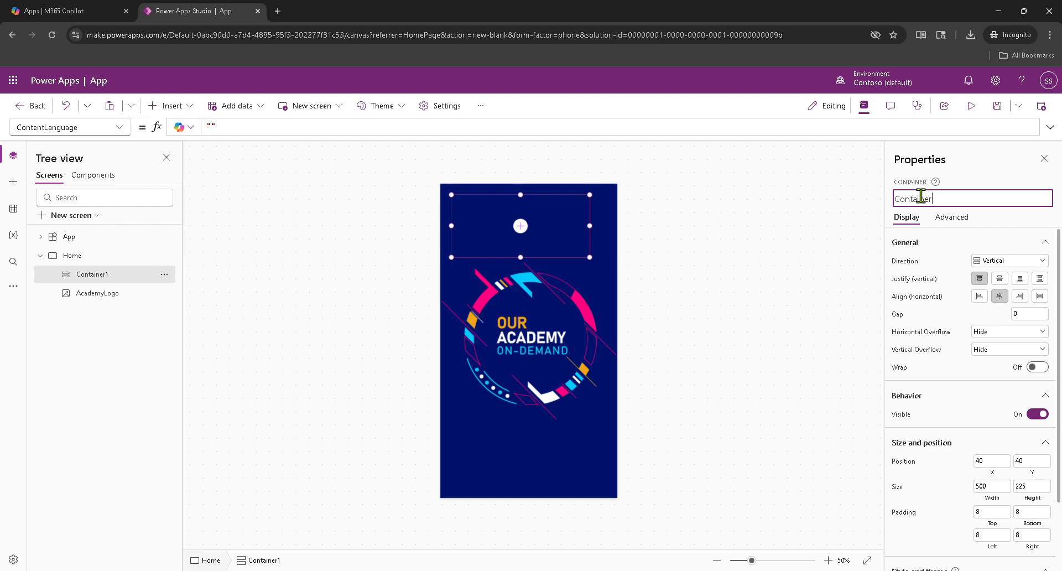
pyautogui.write('Menu')
pyautogui.press('Escape')
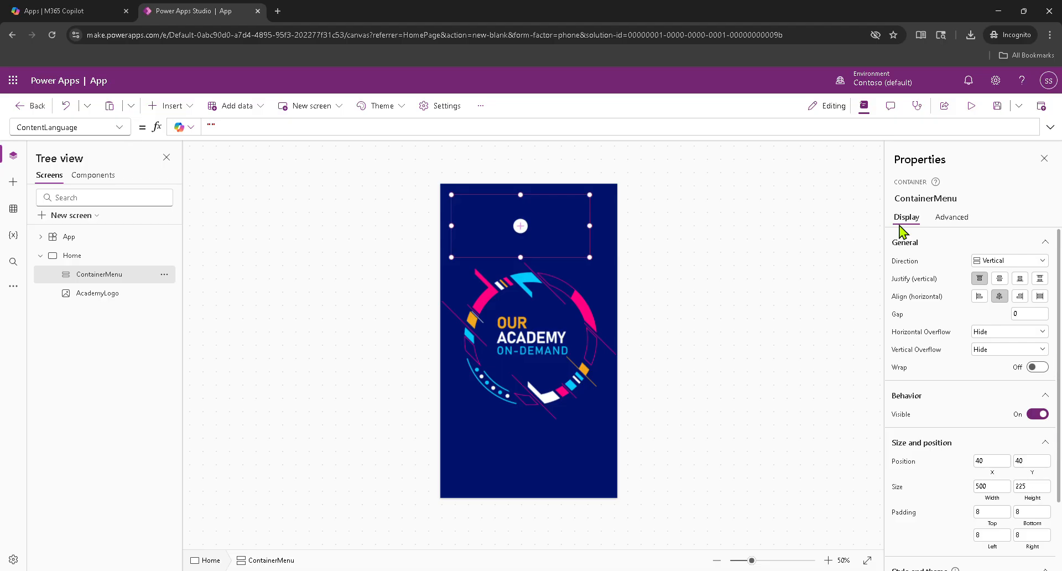
# Fill ContainerMenu with the medium blue theme colour RGBA(56, 96, 178, 1).
pyautogui.moveTo(1059, 304); pyautogui.dragTo(1059, 384)
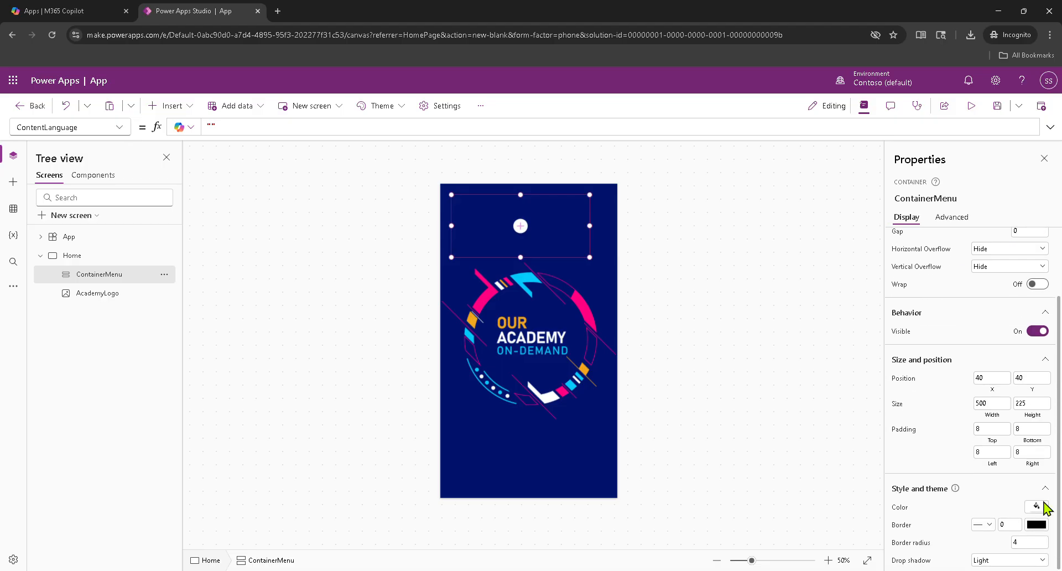
pyautogui.click(1037, 508)
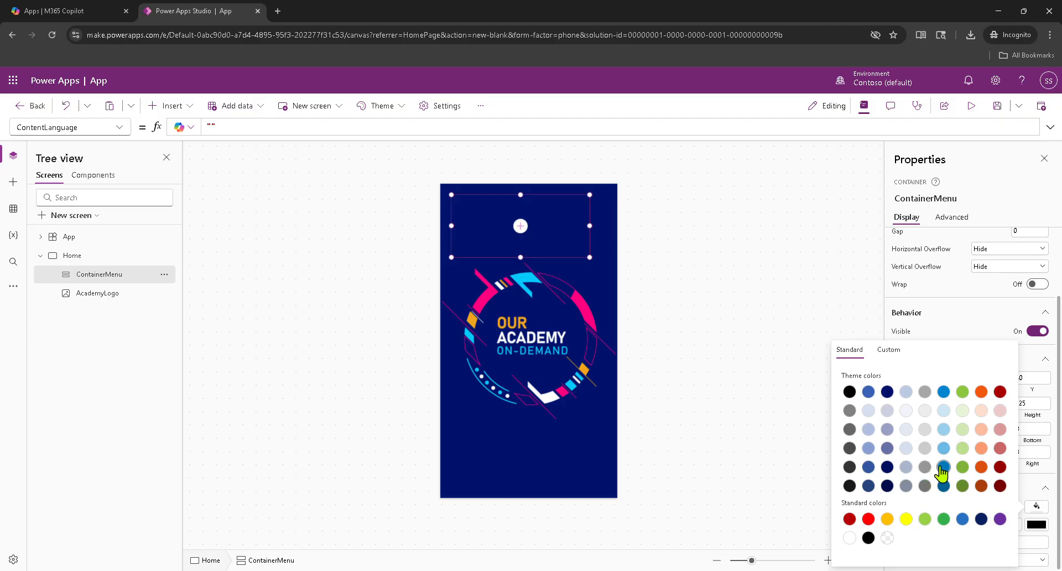
pyautogui.click(868, 429)
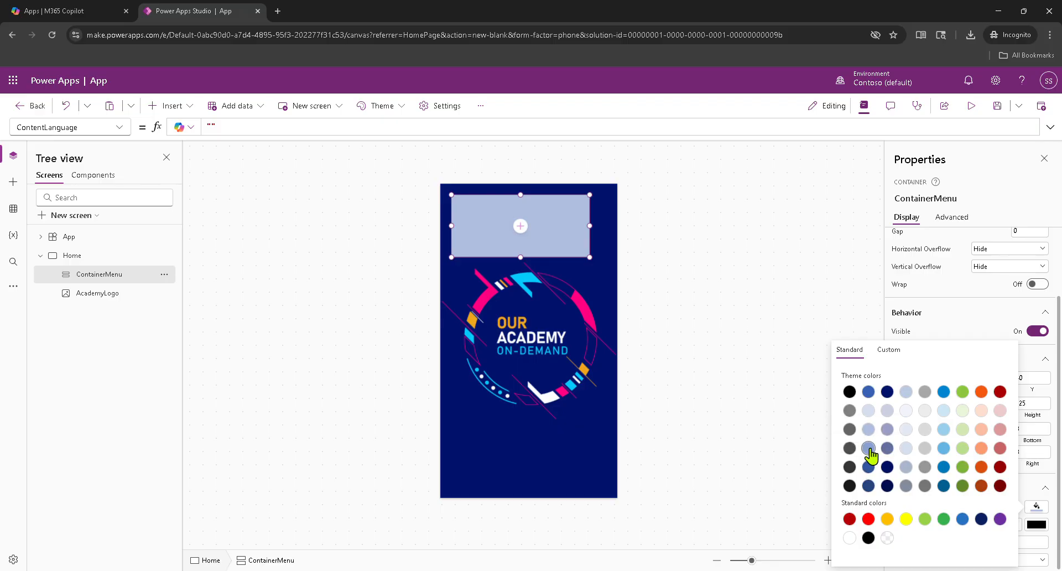
pyautogui.click(868, 392)
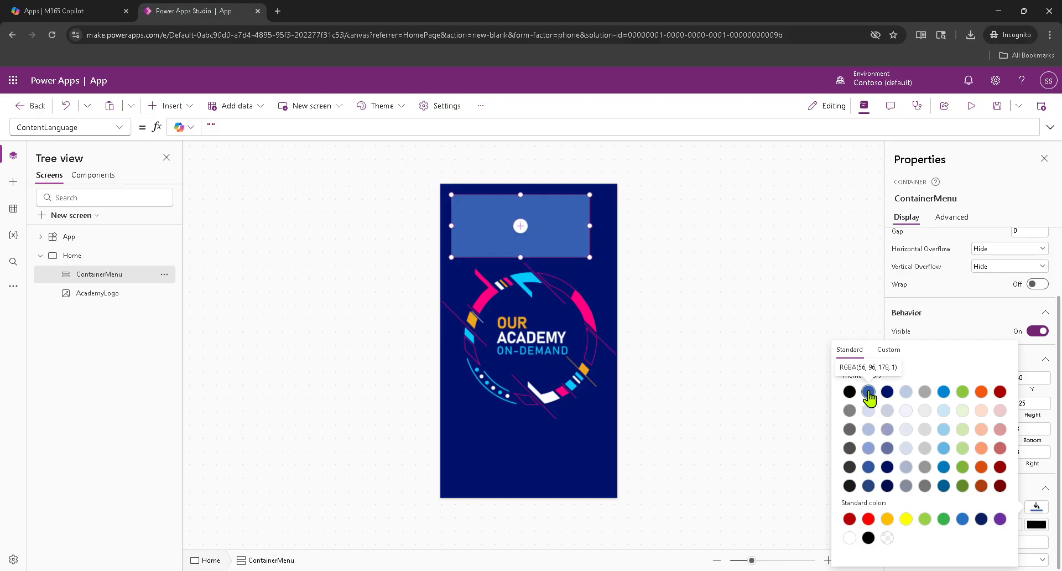
pyautogui.click(762, 401)
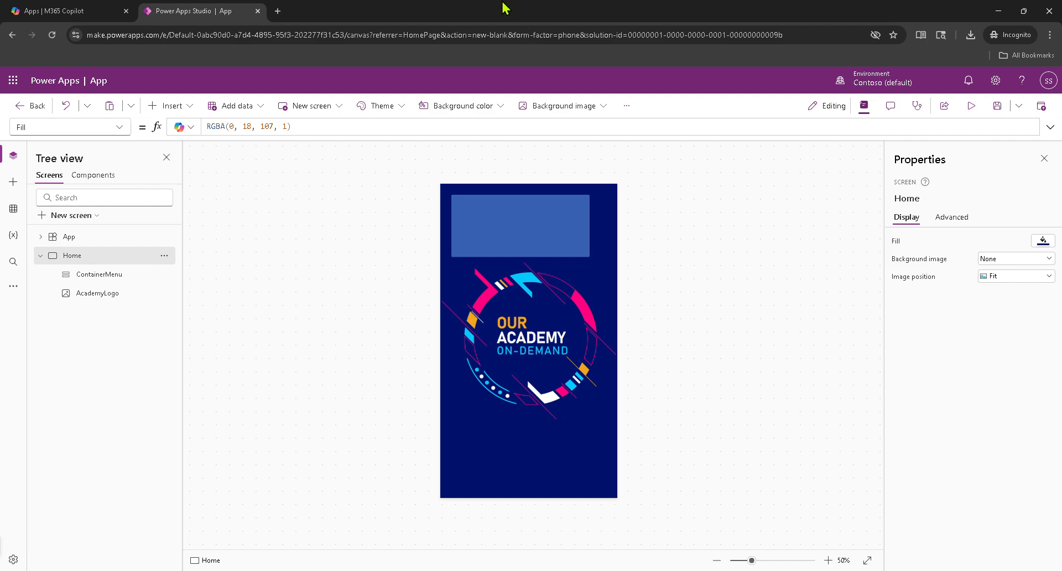
# Resize ContainerMenu into a vertical strip along the screen's left edge, 190 wide and 1120 high, starting at X 0, Y 16.
pyautogui.click(569, 244)
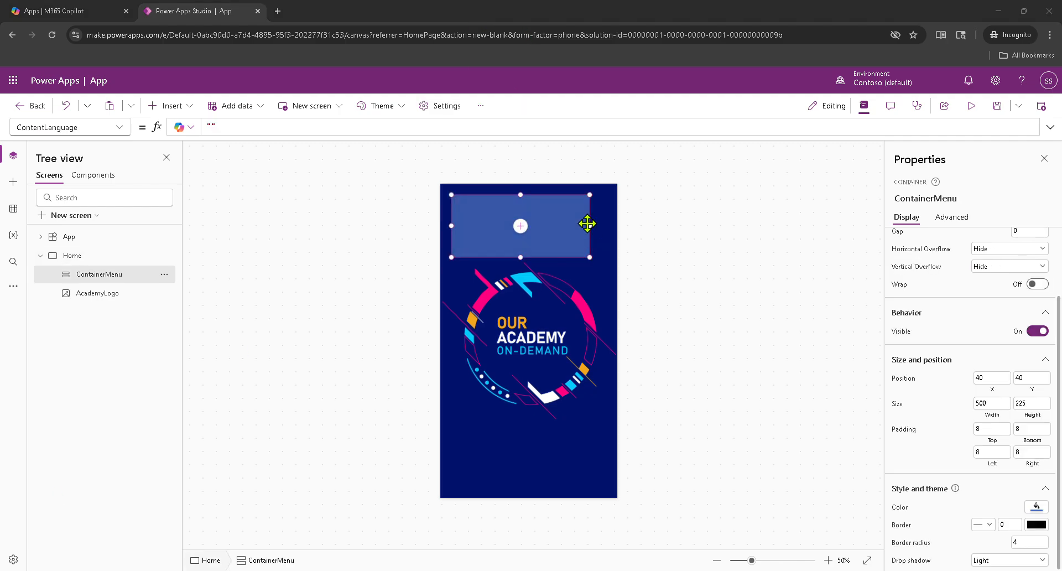
pyautogui.moveTo(589, 226); pyautogui.dragTo(457, 233)
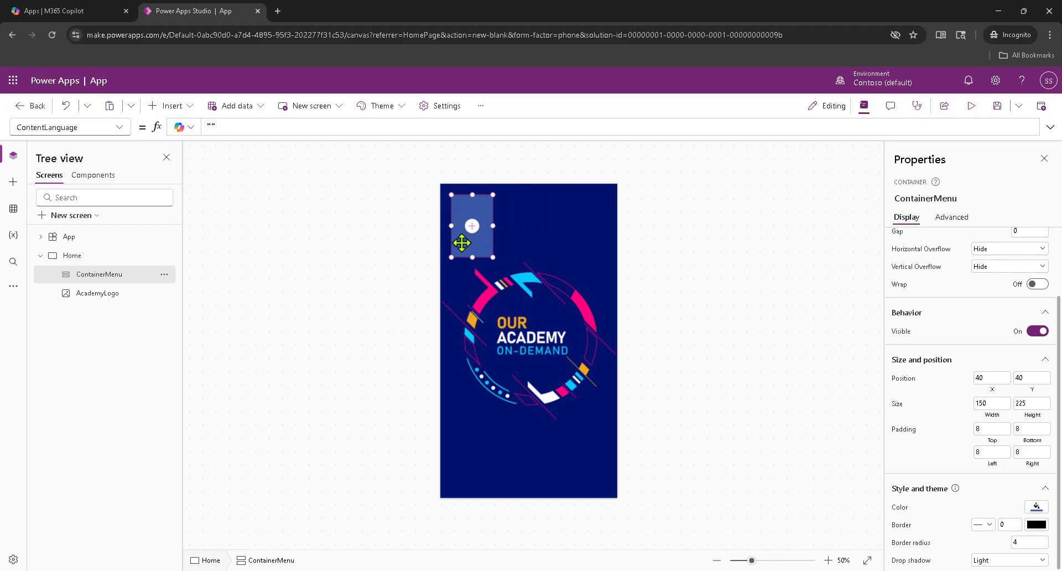
pyautogui.moveTo(453, 194); pyautogui.dragTo(441, 187)
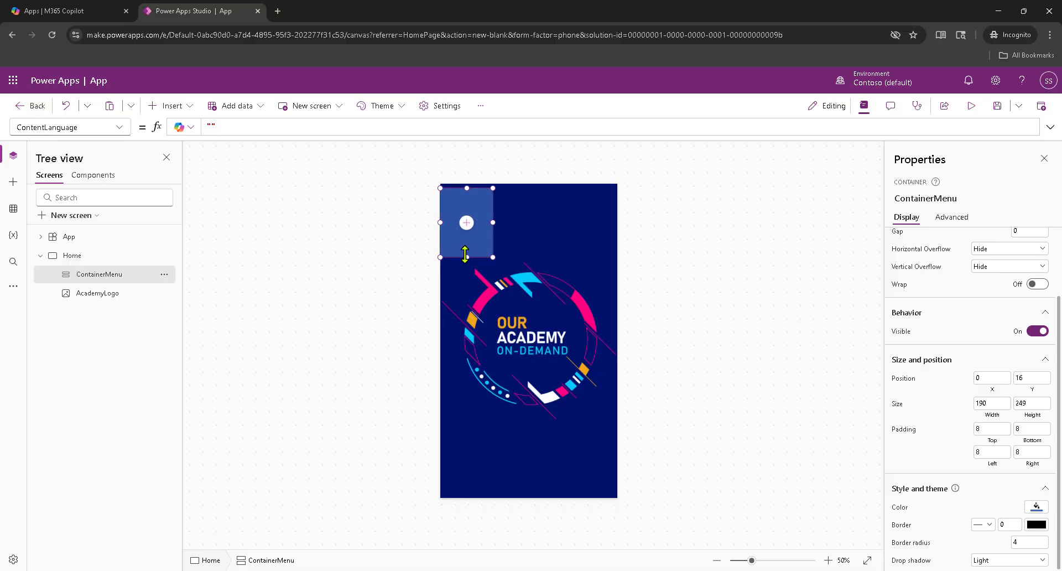
pyautogui.moveTo(468, 256); pyautogui.dragTo(439, 502)
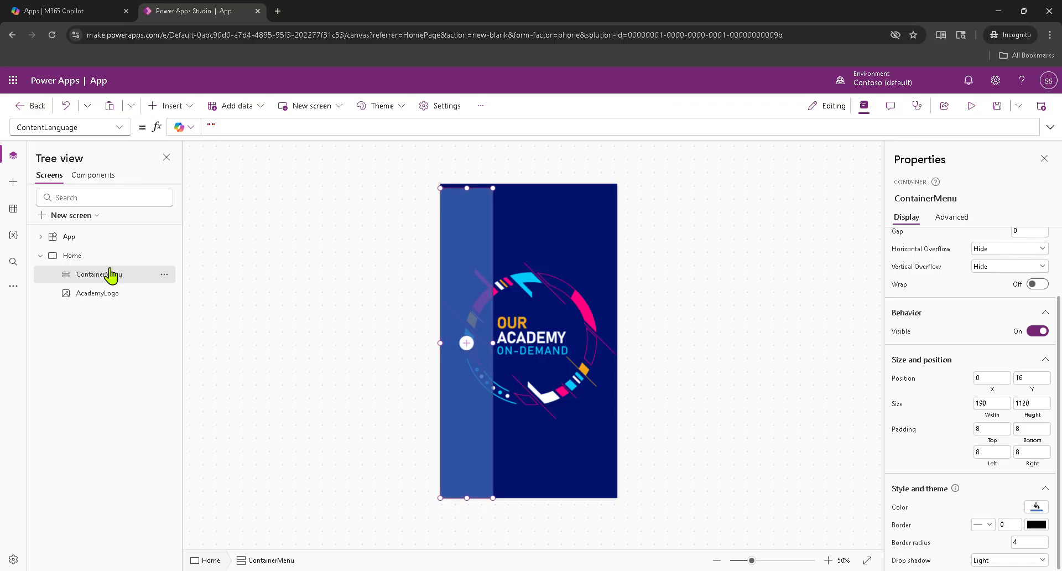
pyautogui.click(165, 275)
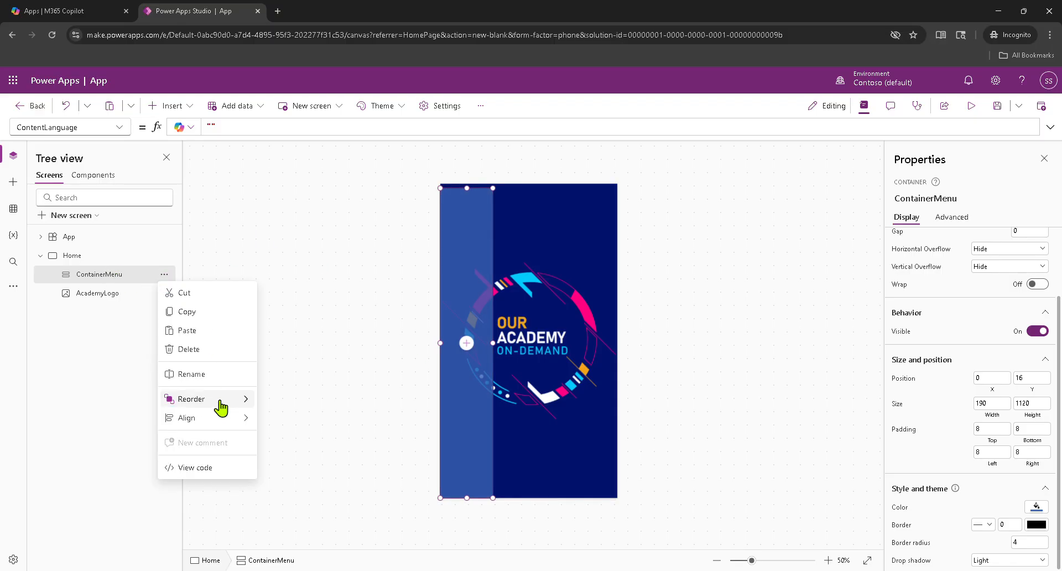
pyautogui.moveTo(222, 399)
pyautogui.click(290, 408)
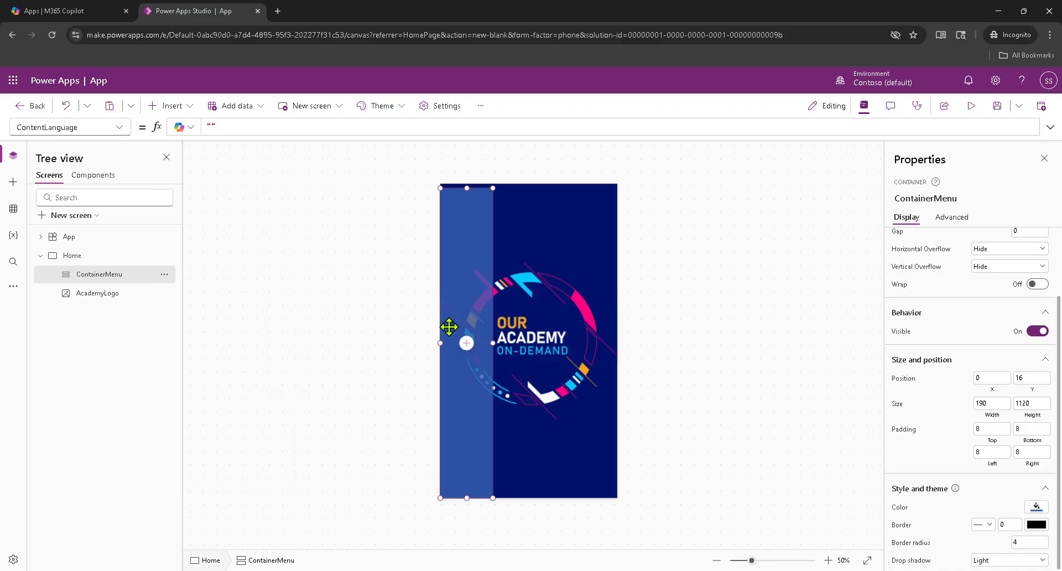
pyautogui.click(0, 563)
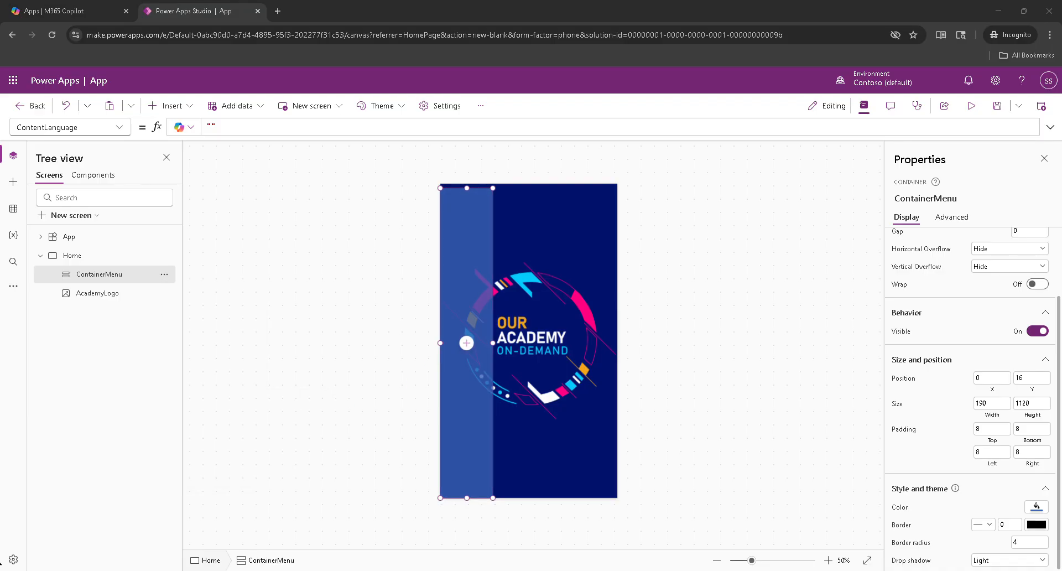
# Extend ContainerMenu up to the top edge of the Home screen, giving it Y 0 and a height of 1136.
pyautogui.click(474, 251)
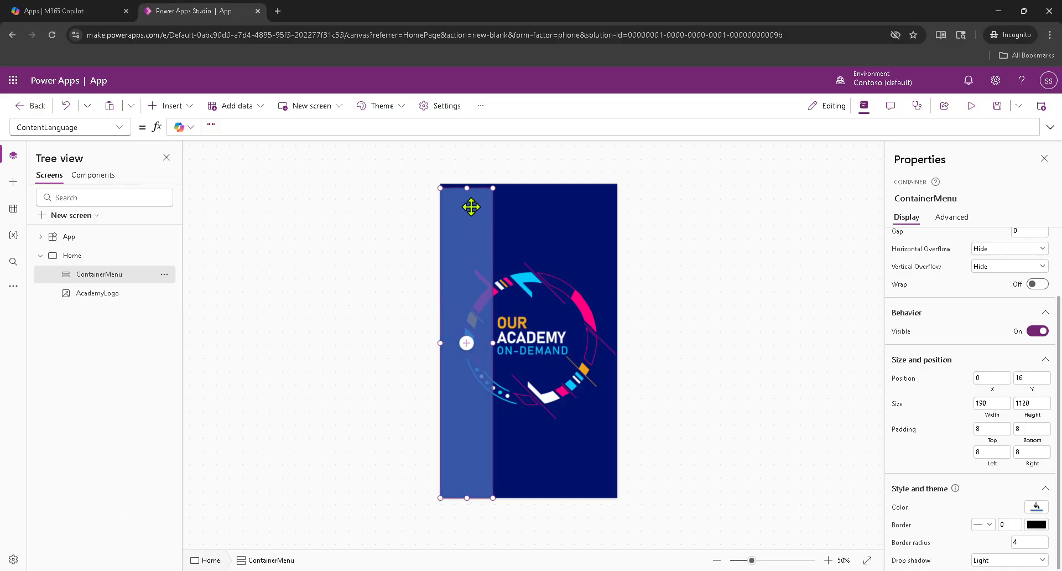
pyautogui.moveTo(467, 187); pyautogui.dragTo(467, 183)
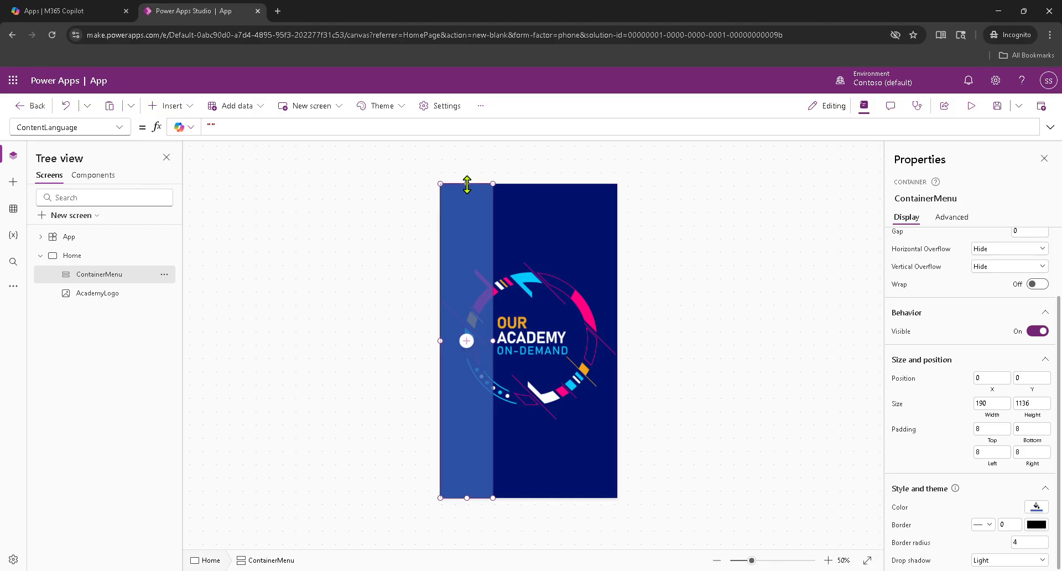
# Search the insertable controls for "ham" and add a Hamburger menu icon inside ContainerMenu.
pyautogui.click(185, 108)
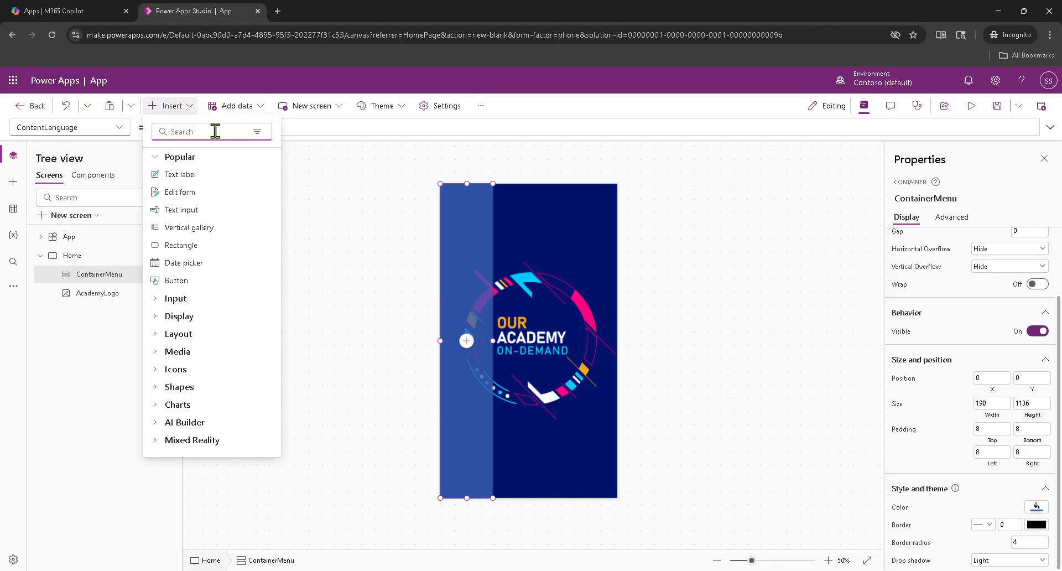
pyautogui.write('ham')
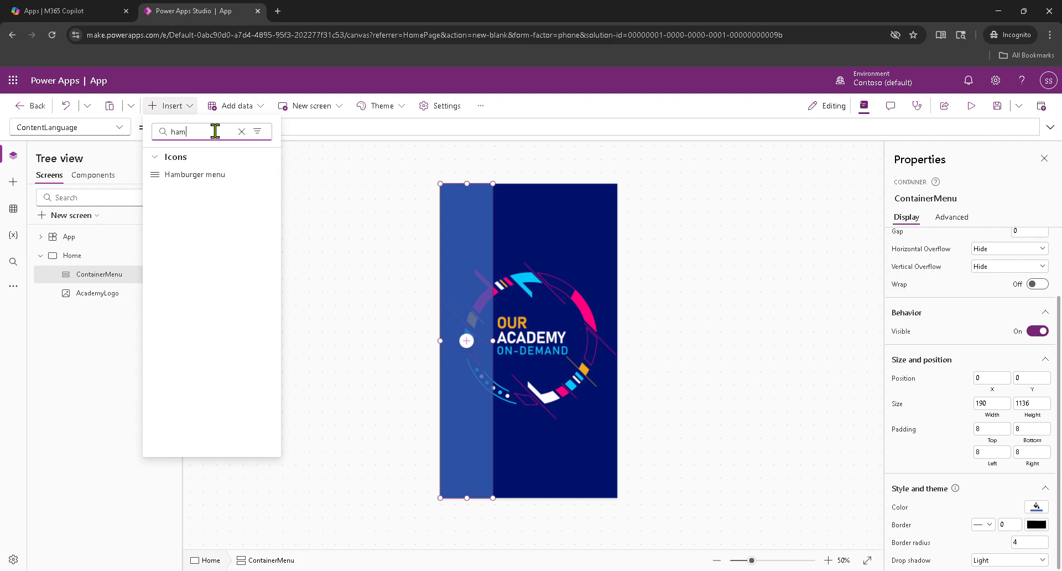
pyautogui.click(212, 175)
pyautogui.moveTo(485, 227); pyautogui.dragTo(475, 224)
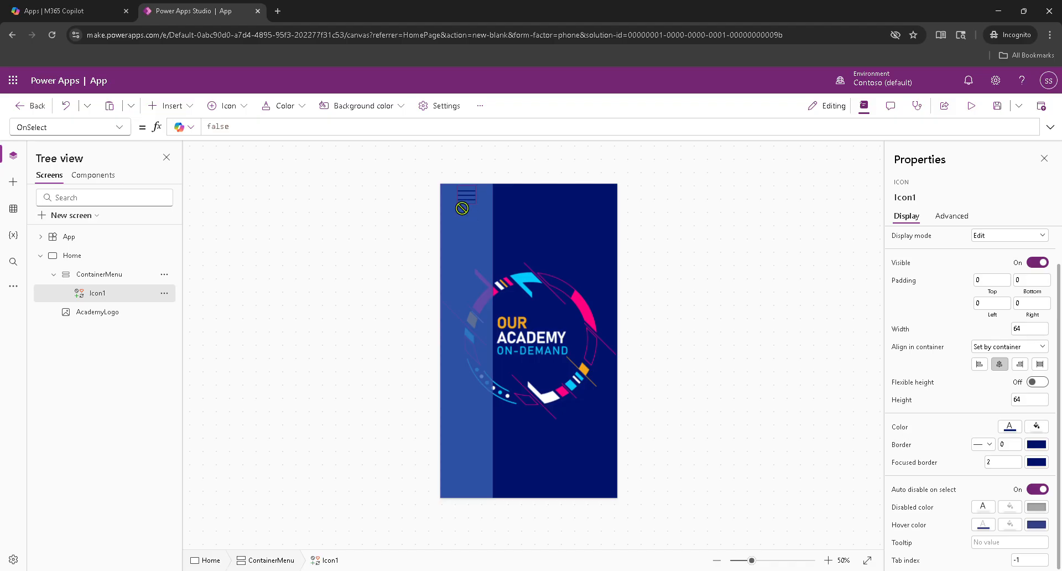
pyautogui.click(164, 293)
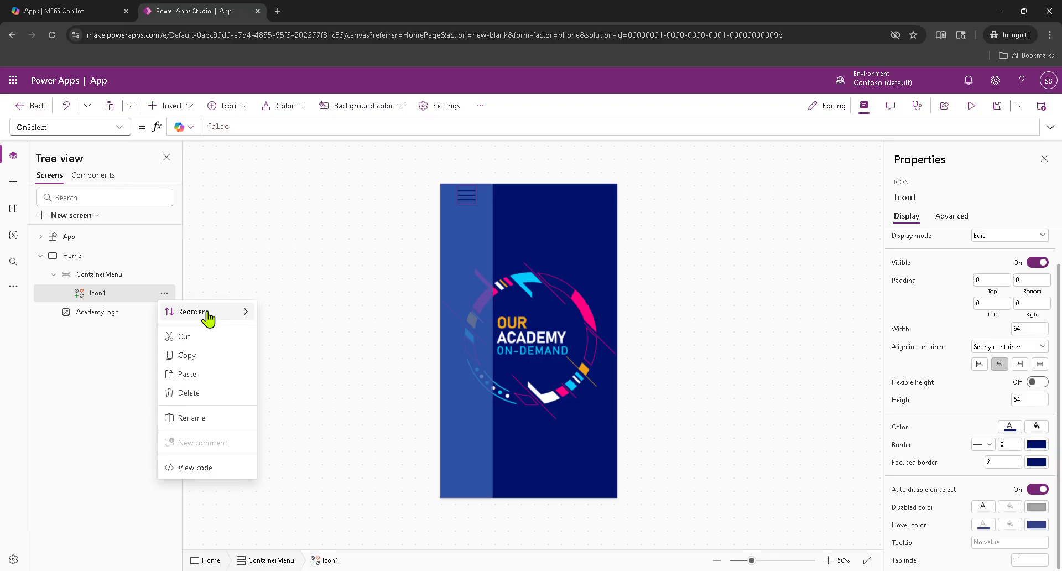
pyautogui.moveTo(208, 314)
pyautogui.click(161, 297)
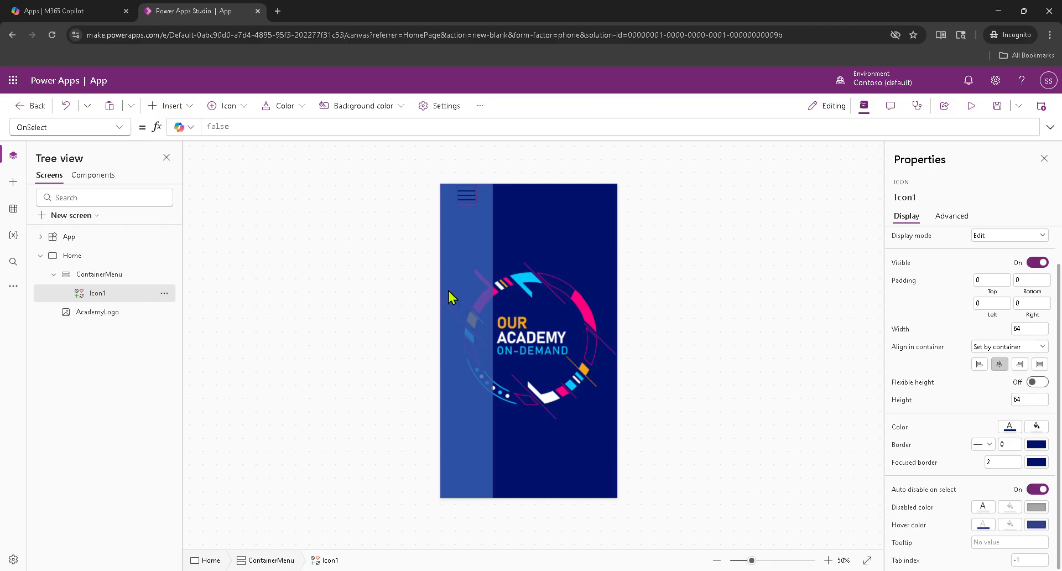
pyautogui.click(904, 197)
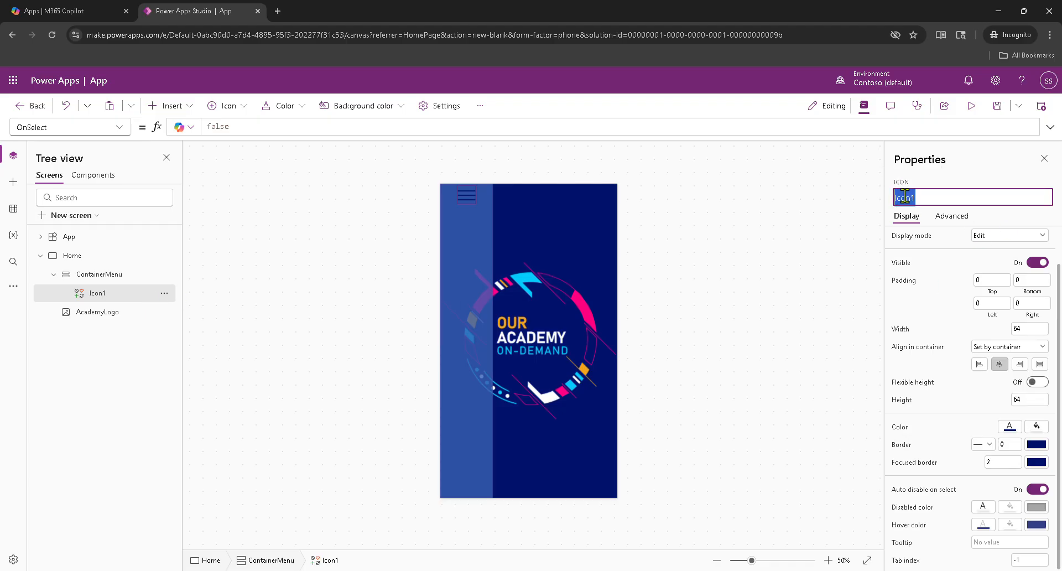
pyautogui.write('Ha')
pyautogui.write('OpenMe')
pyautogui.write('nu')
pyautogui.press('Escape')
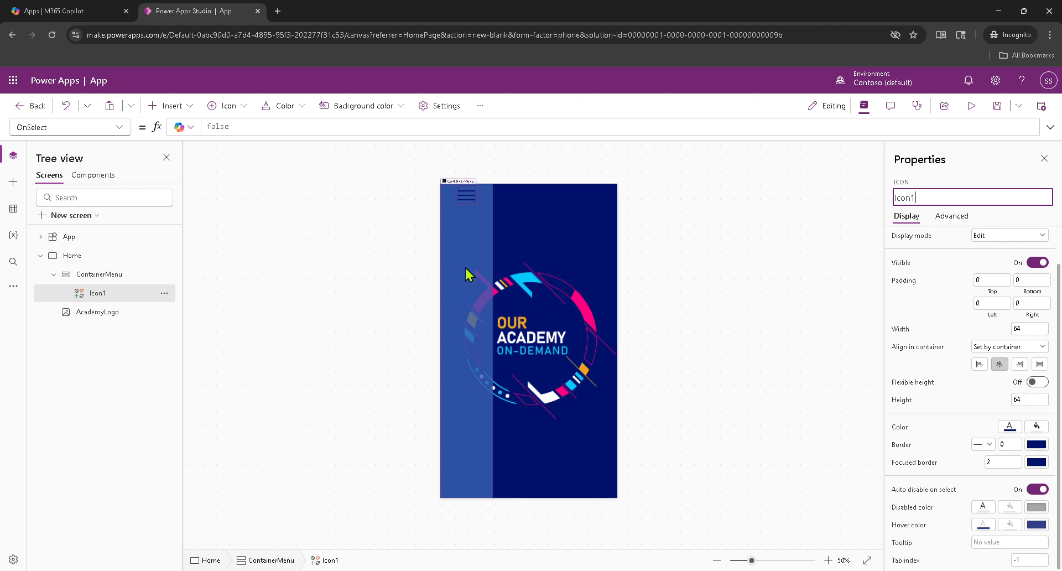
# Rename the hamburger menu icon as OpenMenu.
pyautogui.hotkey('ctrl', 'a')
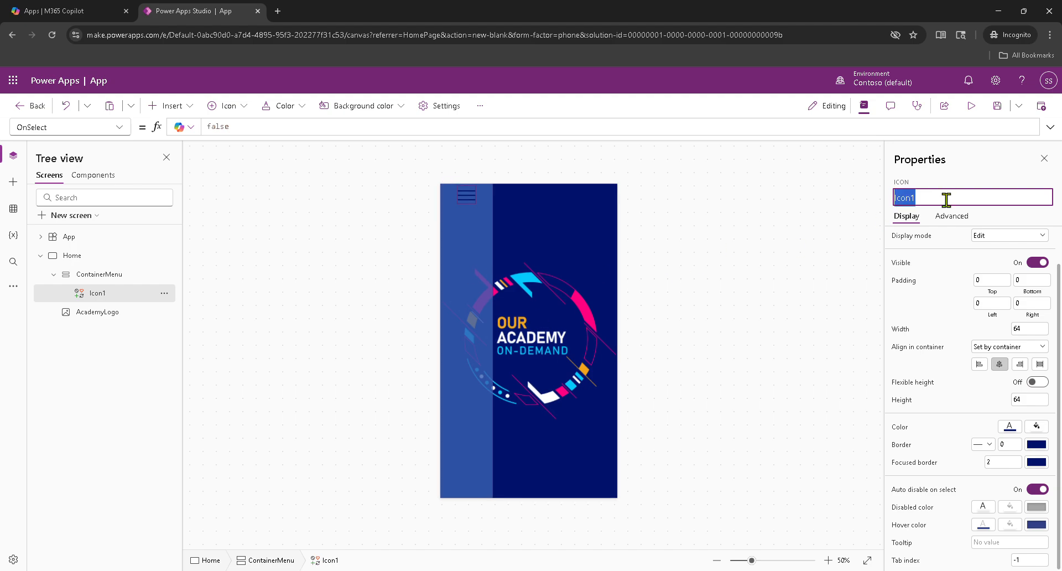
pyautogui.write('OpenMenu')
pyautogui.press('Tab')
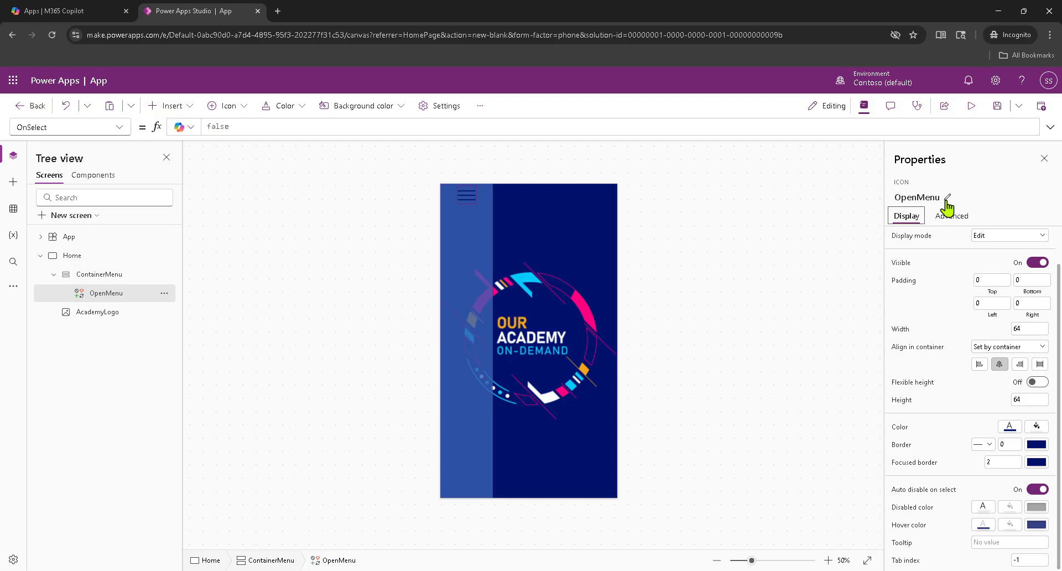
# Search the insertable controls for "cancel" and add a Cancel (badge) icon below OpenMenu in ContainerMenu.
pyautogui.click(464, 194)
pyautogui.click(185, 108)
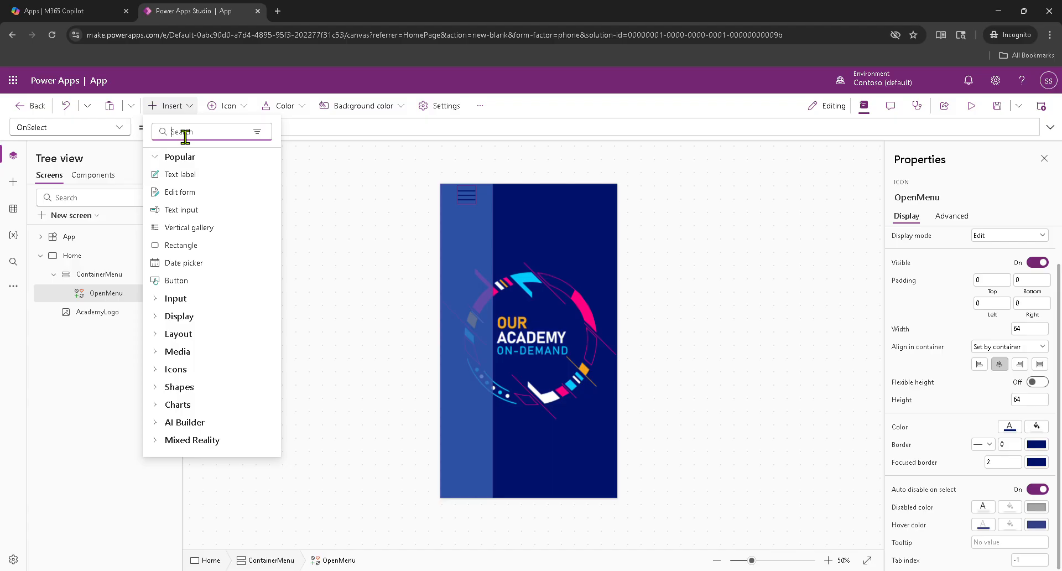
pyautogui.write('cancel')
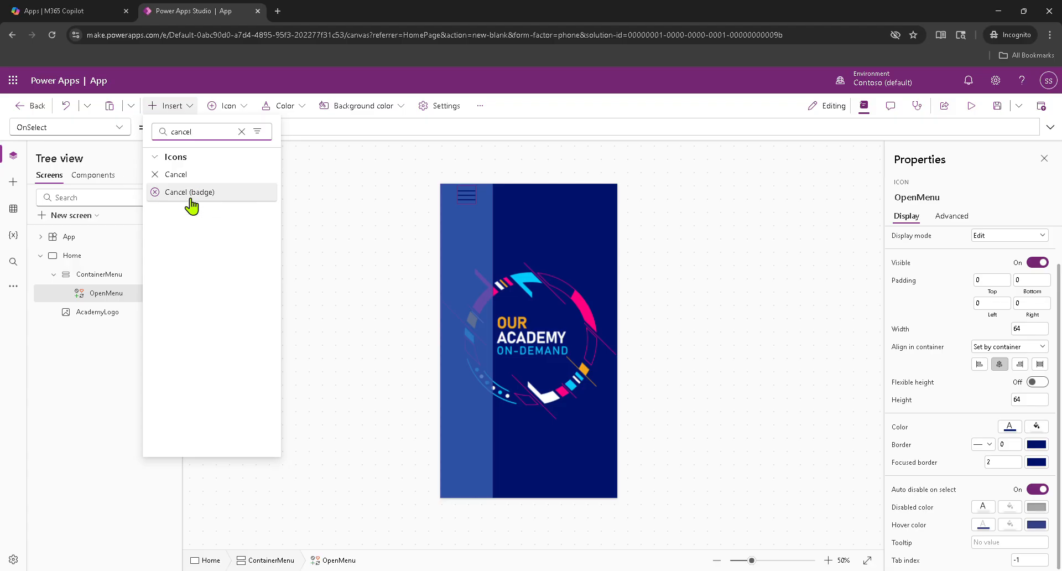
pyautogui.click(190, 199)
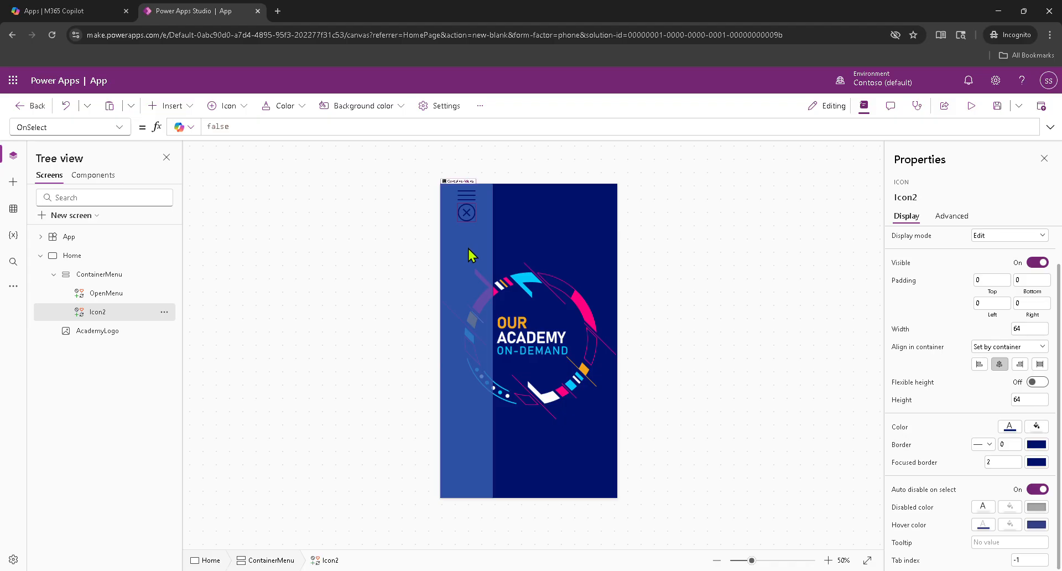
# Rename the cancel badge icon as CloseMenu.
pyautogui.moveTo(752, 563); pyautogui.dragTo(777, 564)
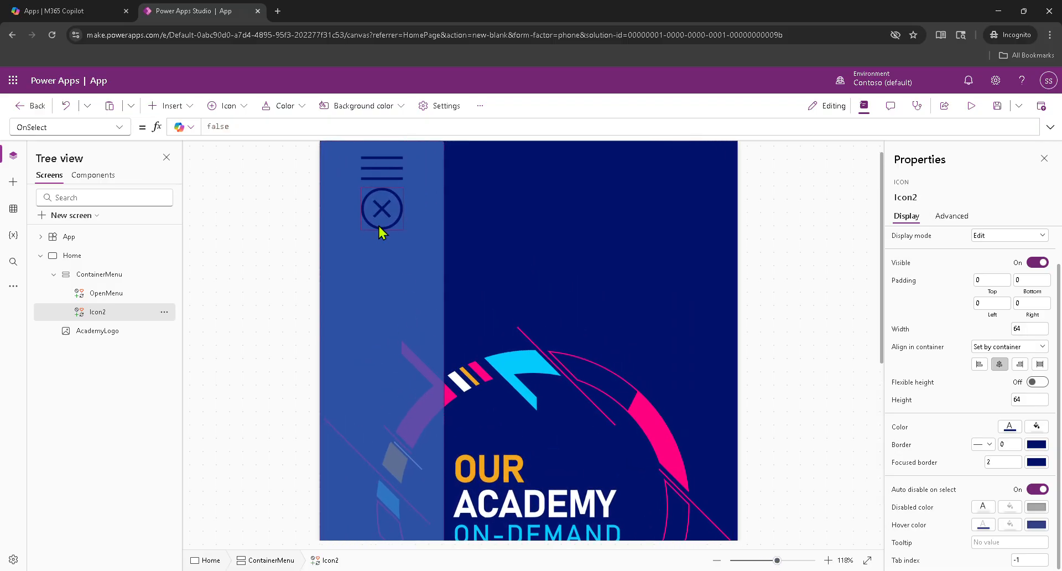
pyautogui.click(1, 564)
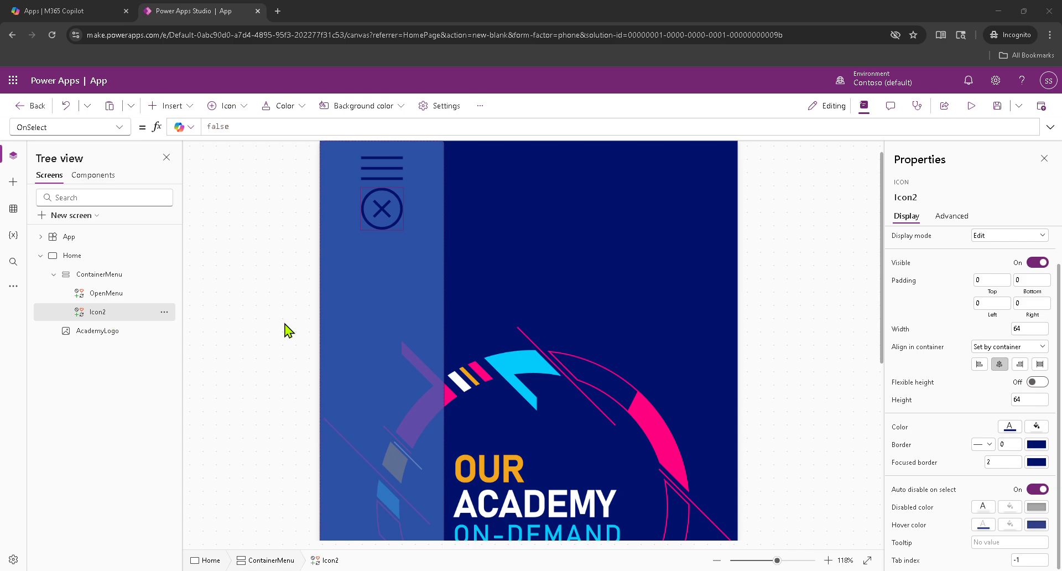
pyautogui.click(903, 195)
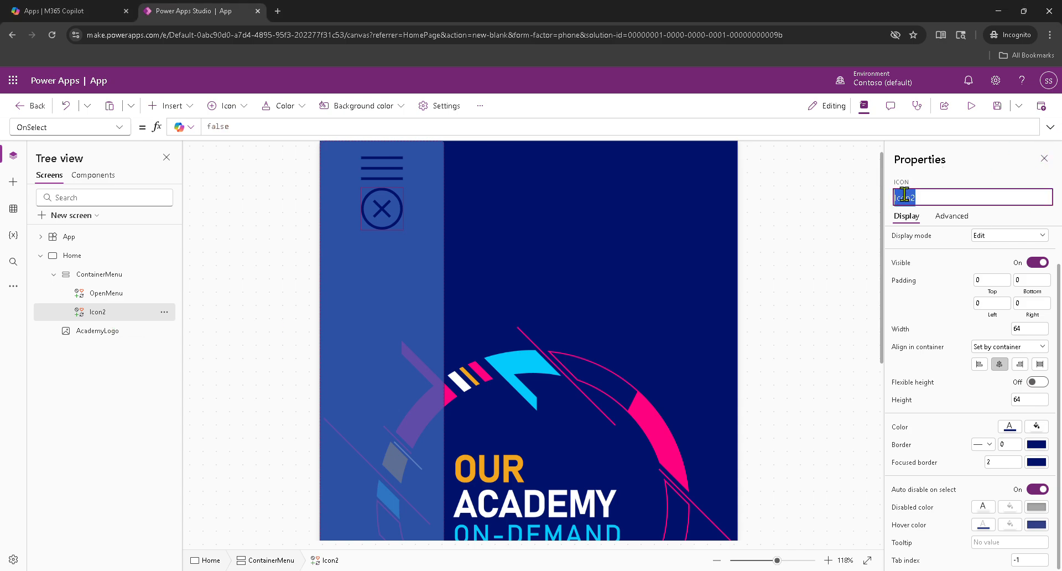
pyautogui.write('CloseMenu')
pyautogui.press('Return')
pyautogui.doubleClick(950, 201)
pyautogui.write('CloseMenu')
pyautogui.press('Tab')
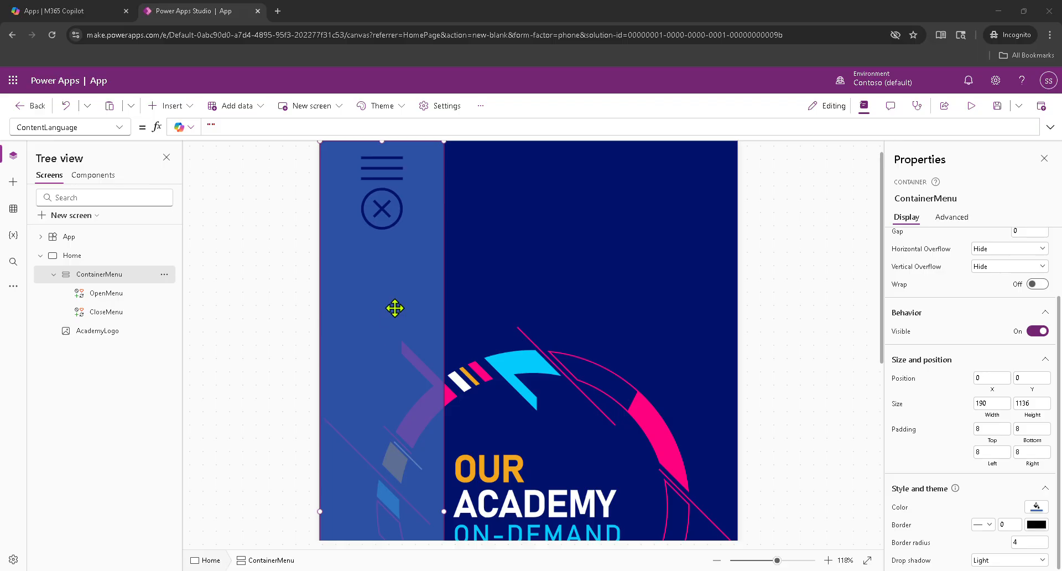
pyautogui.click(173, 106)
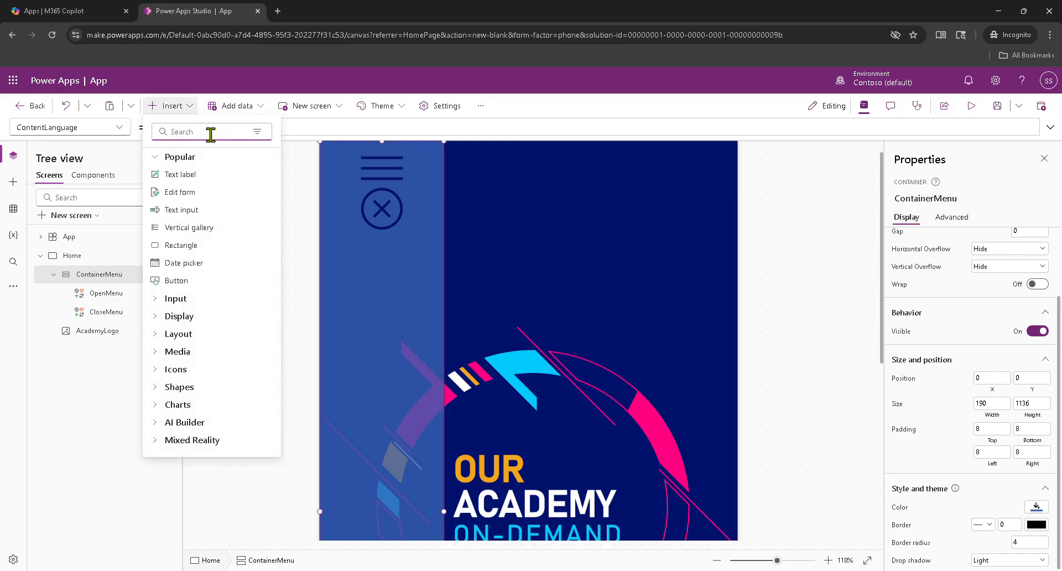
pyautogui.write('verticle')
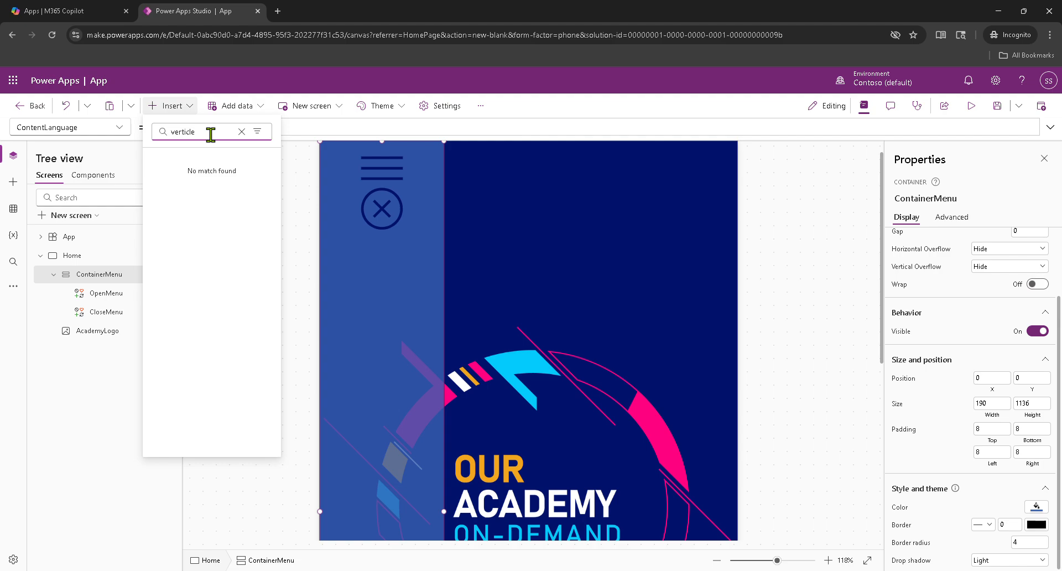
pyautogui.press('BackSpace')
pyautogui.press('BackSpace')
pyautogui.press('BackSpace')
pyautogui.press('BackSpace')
pyautogui.press('BackSpace')
pyautogui.press('BackSpace')
pyautogui.press('BackSpace')
pyautogui.press('BackSpace')
# Search the insertable controls for "contai" and add a vertical container below CloseMenu in ContainerMenu.
pyautogui.write('contai')
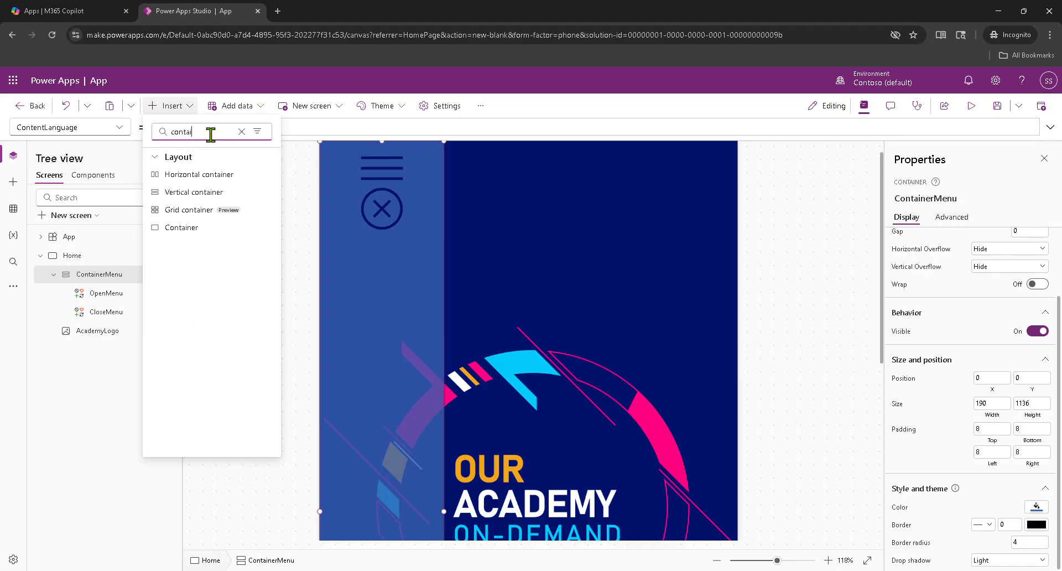
pyautogui.click(203, 193)
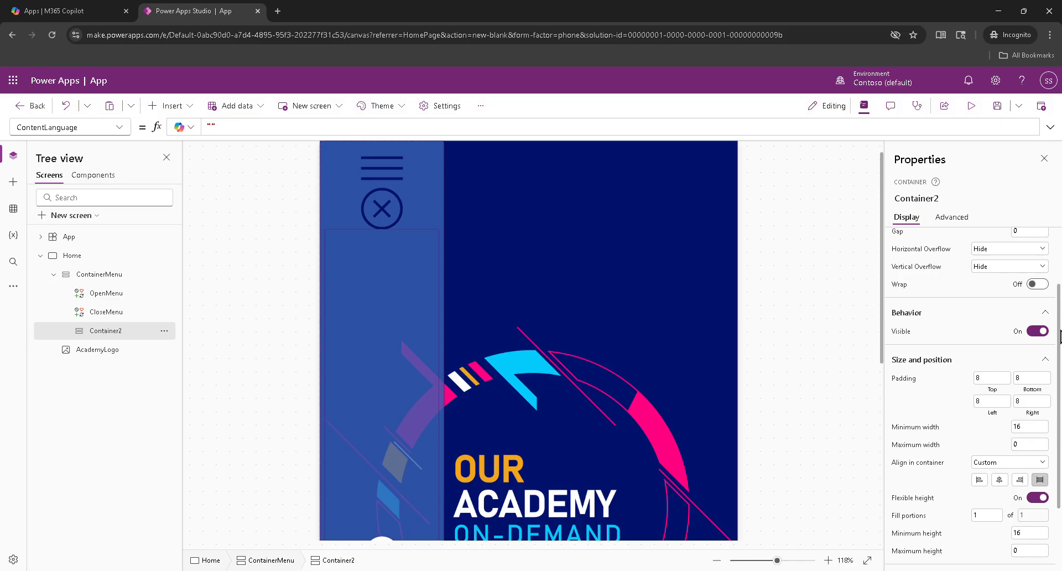
# Fill the new vertical container inside ContainerMenu with a light blue theme color.
pyautogui.scroll(-2, 1057, 341)
pyautogui.click(1037, 506)
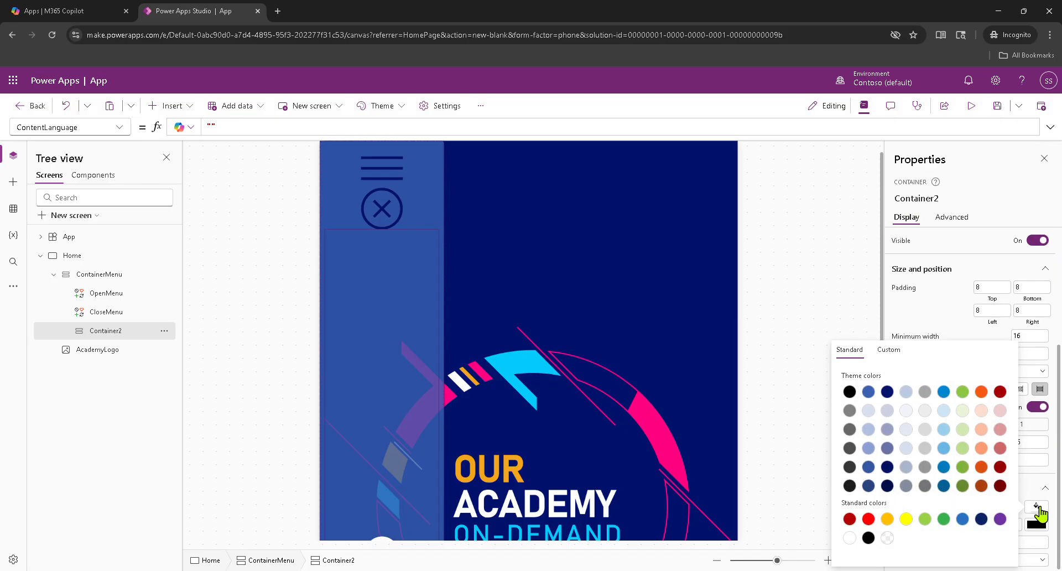
pyautogui.click(868, 449)
pyautogui.click(365, 297)
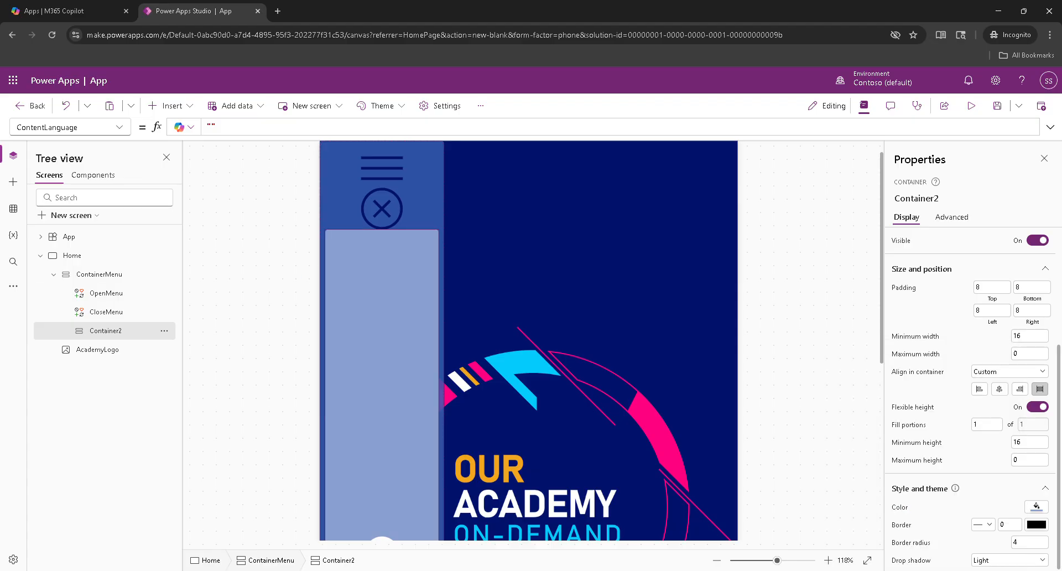
pyautogui.click(0, 559)
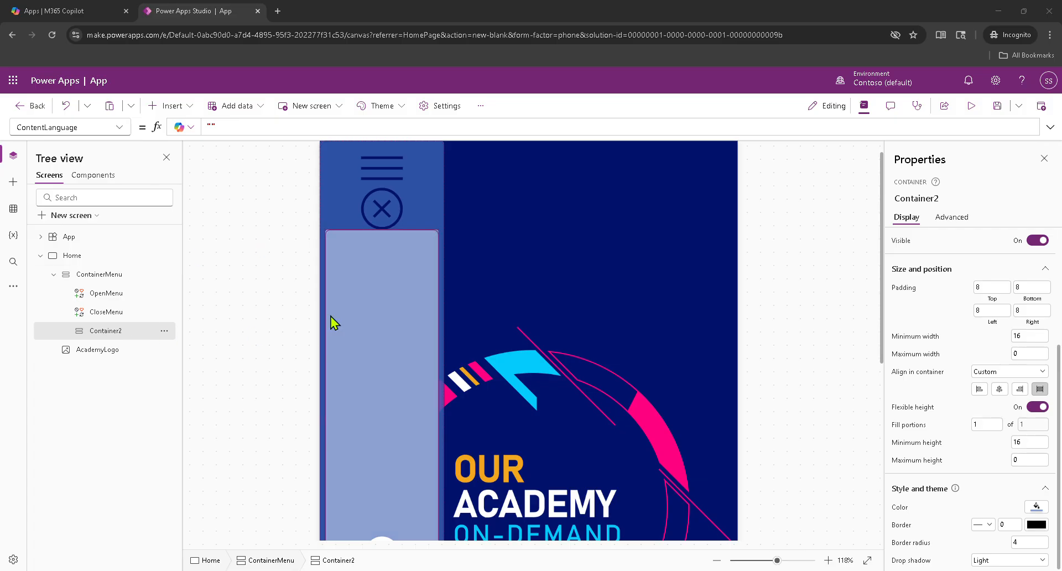
# Try to rename Container2 as CourseMenu.
pyautogui.click(922, 199)
pyautogui.write('Course')
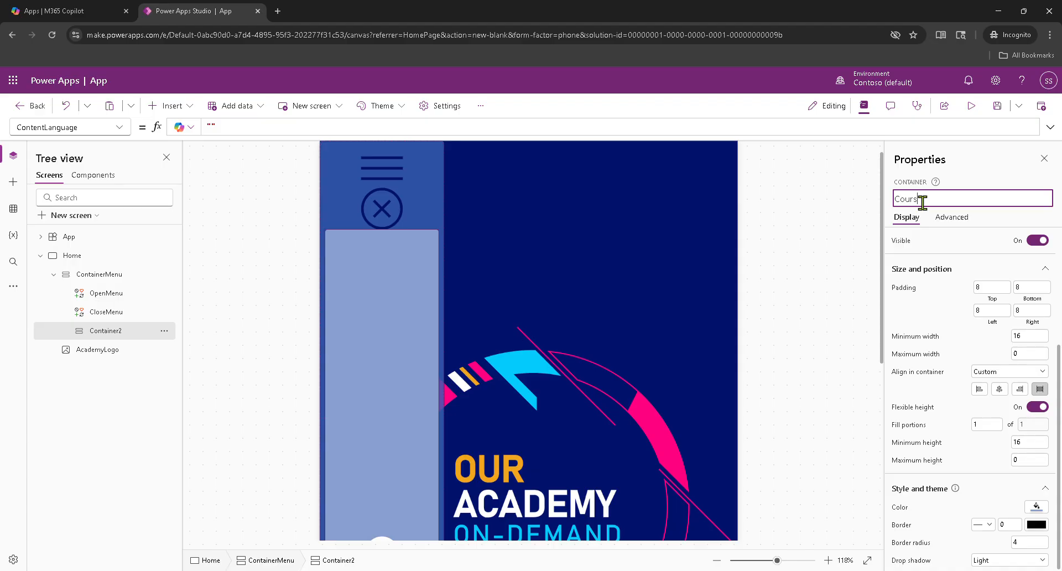
pyautogui.write('Menu')
pyautogui.press('Return')
pyautogui.press('Tab')
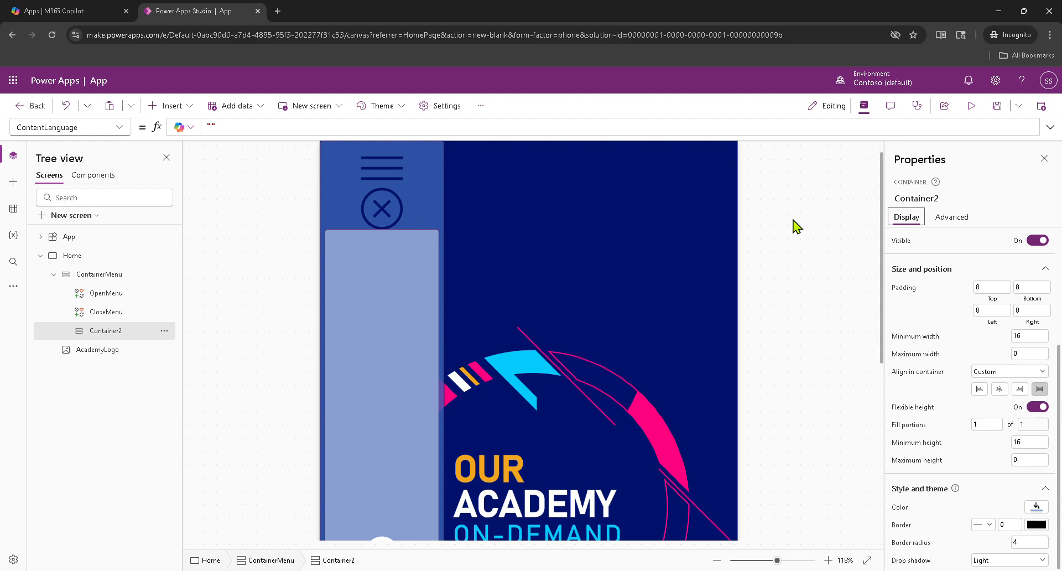
# Rename the light blue container in ContainerMenu as CourseMenu.
pyautogui.click(918, 198)
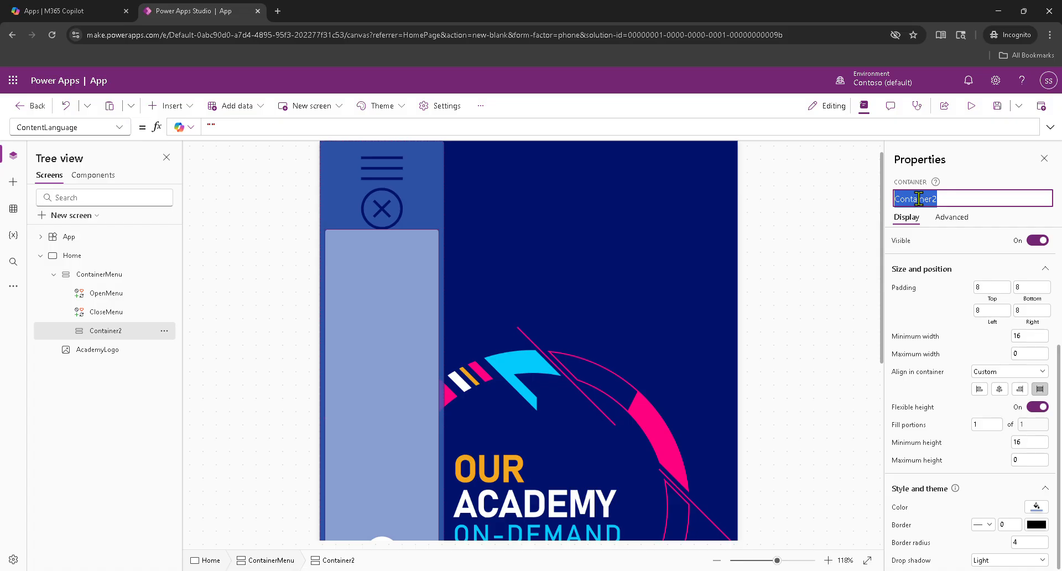
pyautogui.write('C')
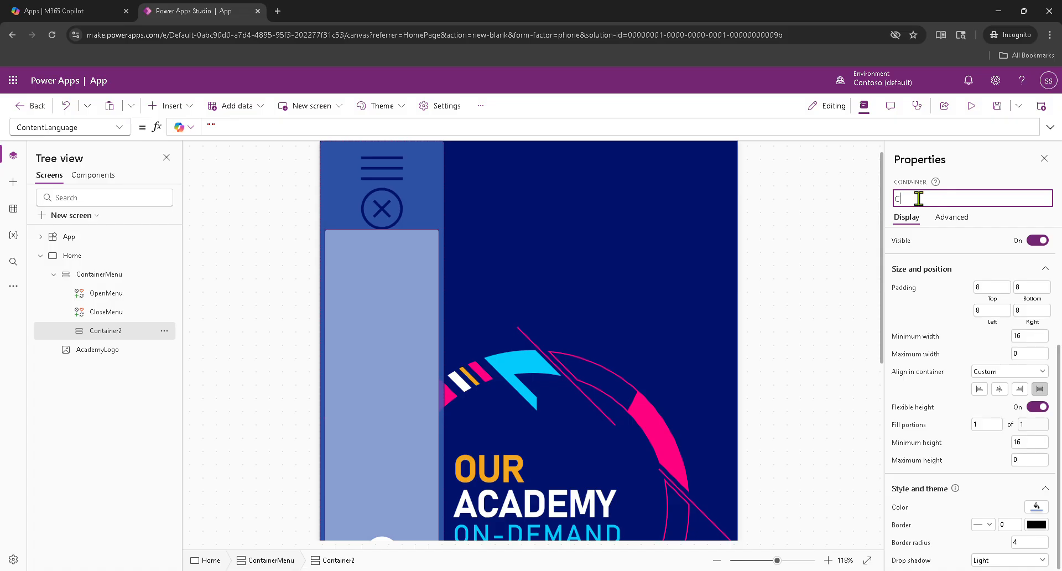
pyautogui.write('ourseMenu')
pyautogui.press('Return')
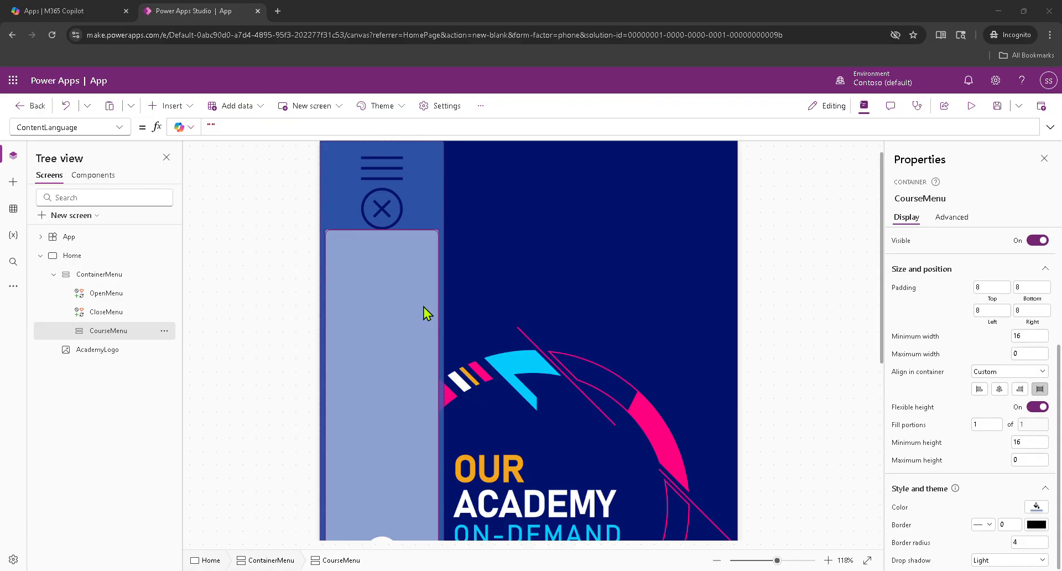
pyautogui.click(386, 169)
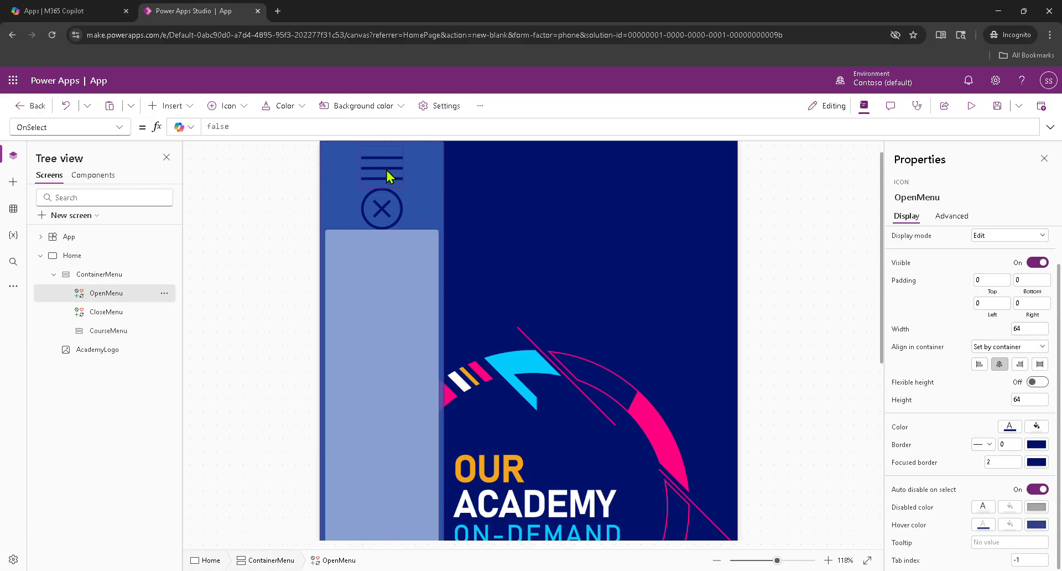
pyautogui.click(376, 210)
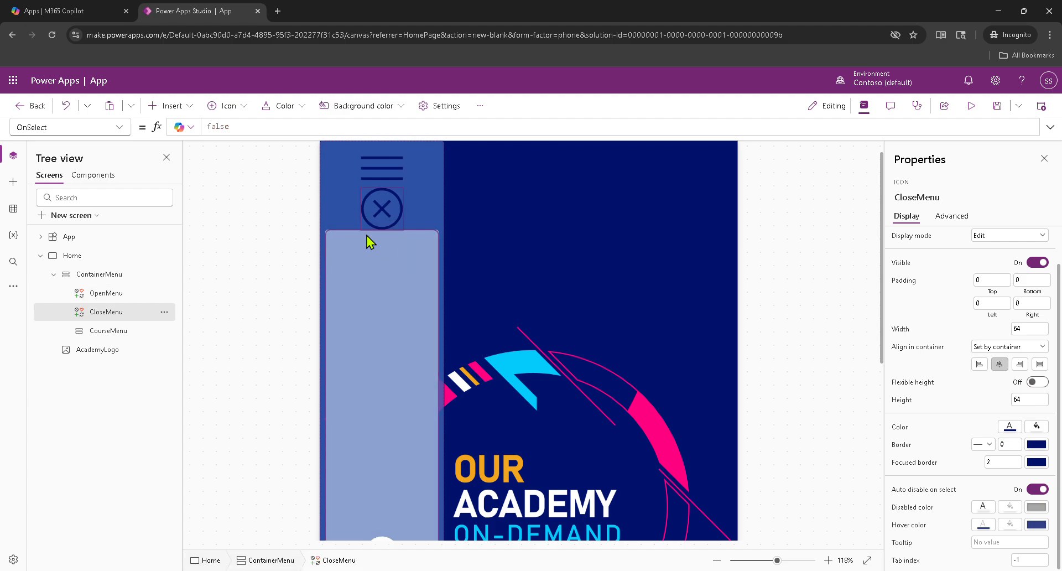
pyautogui.click(393, 167)
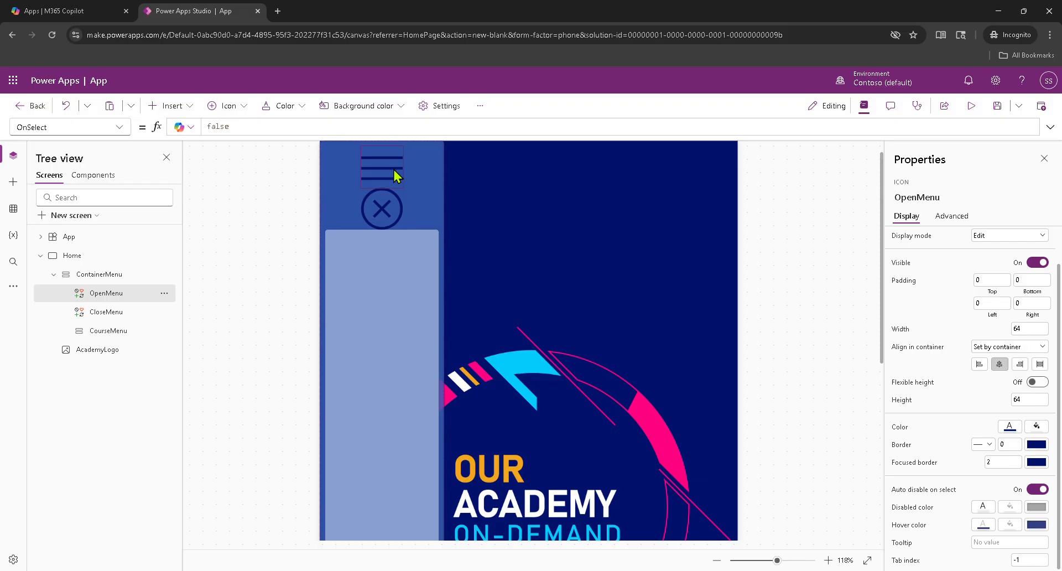
pyautogui.click(399, 329)
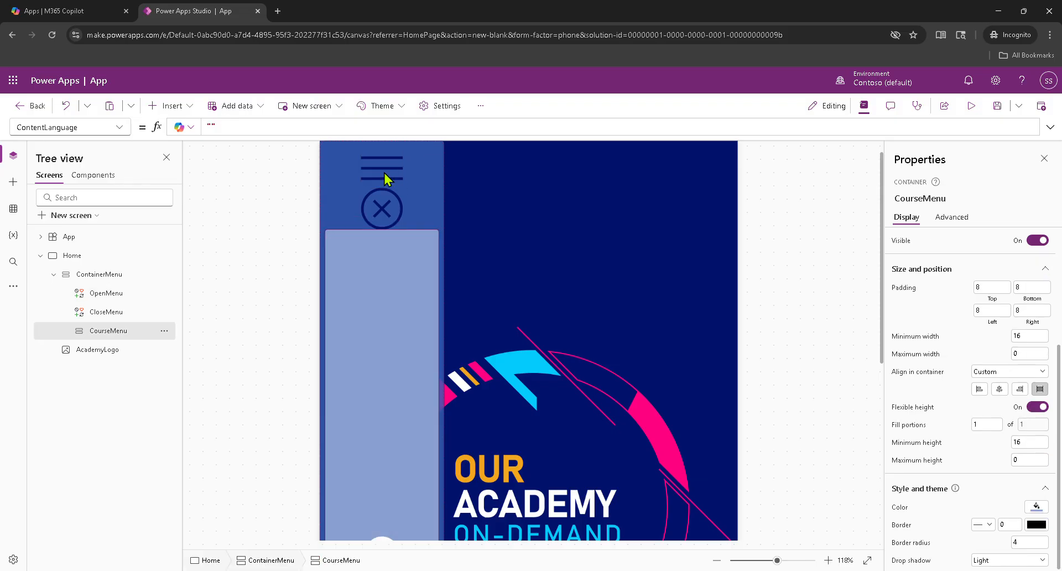
# Set the App object's OnStart formula to Set(varMenuWidth,100);Set(varMenuOpenVis,true);Set(varMenuCloseVis,false).
pyautogui.click(52, 236)
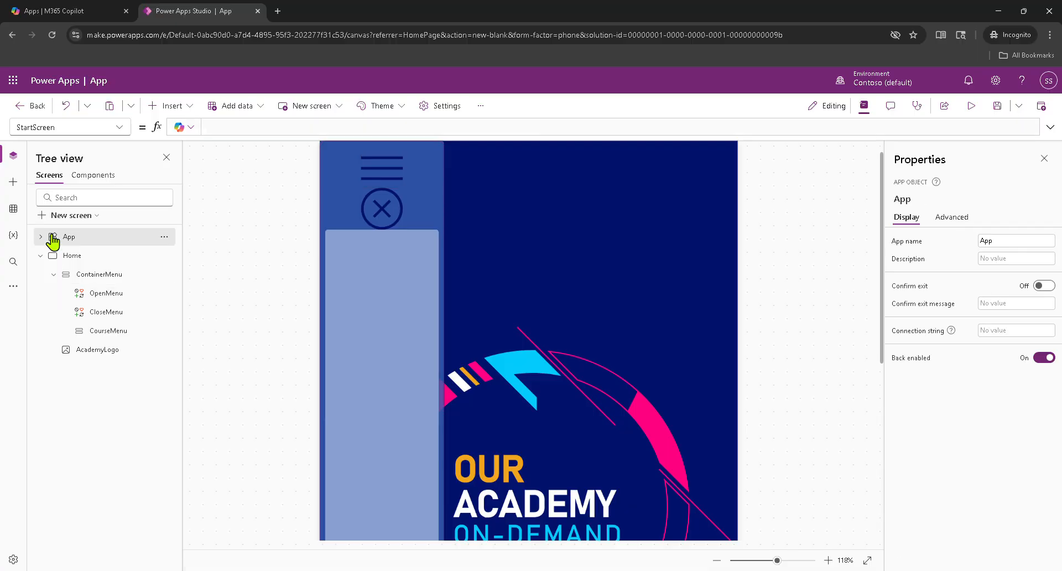
pyautogui.click(118, 129)
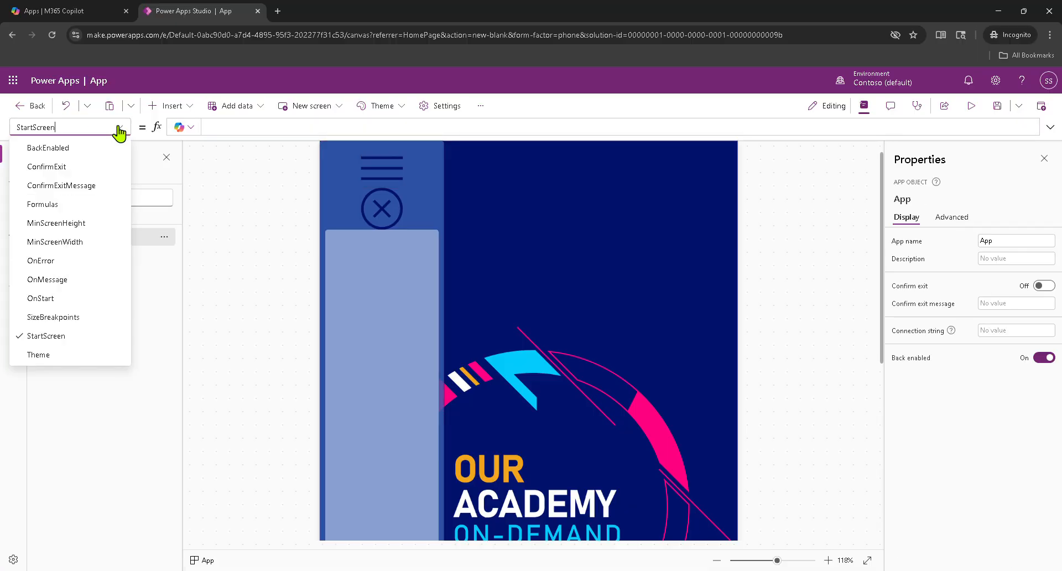
pyautogui.click(86, 298)
pyautogui.click(273, 127)
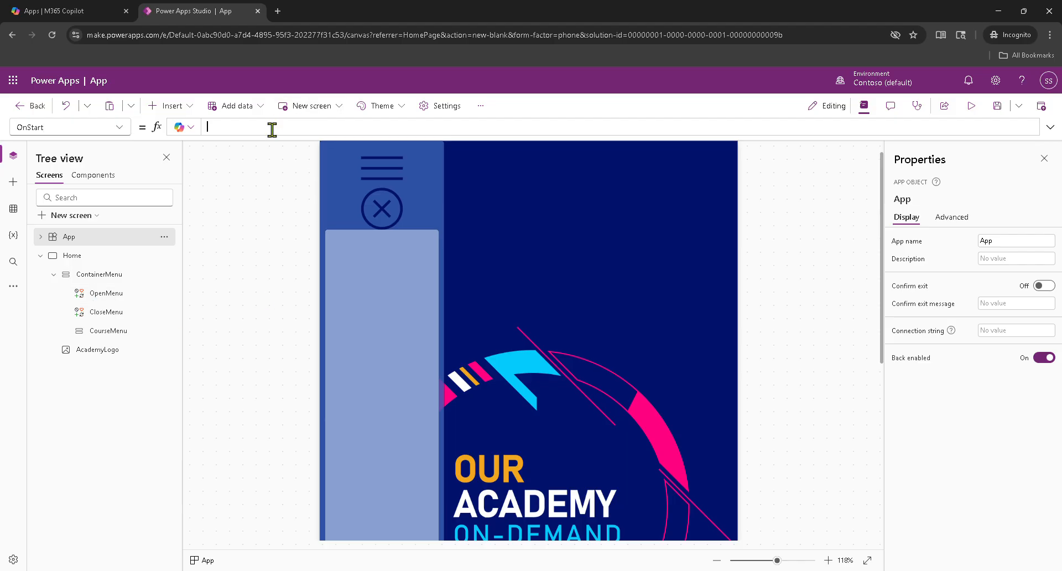
pyautogui.hotkey('alt', 'Tab')
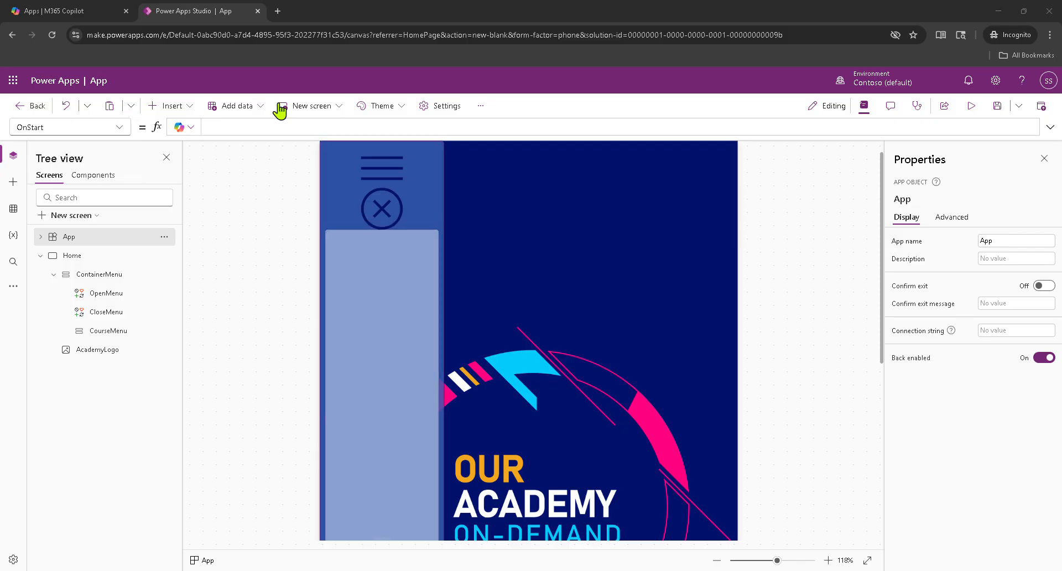
pyautogui.click(233, 126)
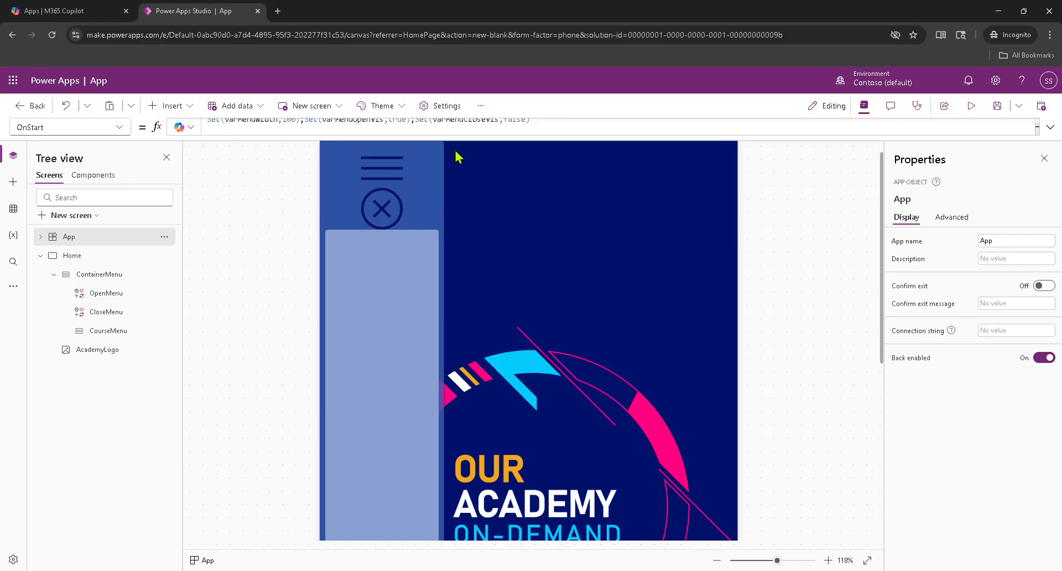
pyautogui.write('Set(varMenuWidth,100);Set(varMenuOpenVis,true);Set(varMenuCloseVis,false)')
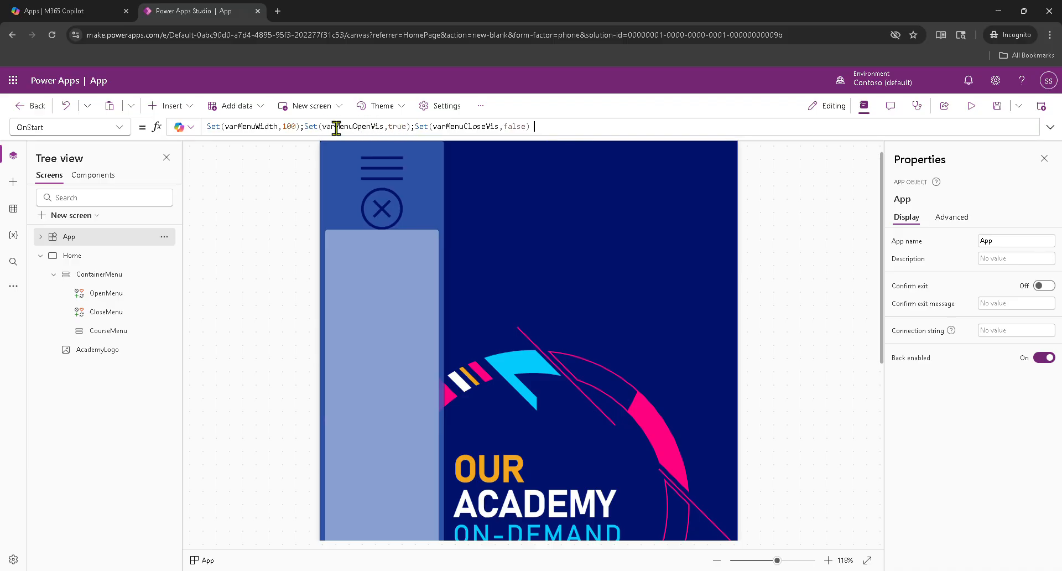
pyautogui.click(514, 127)
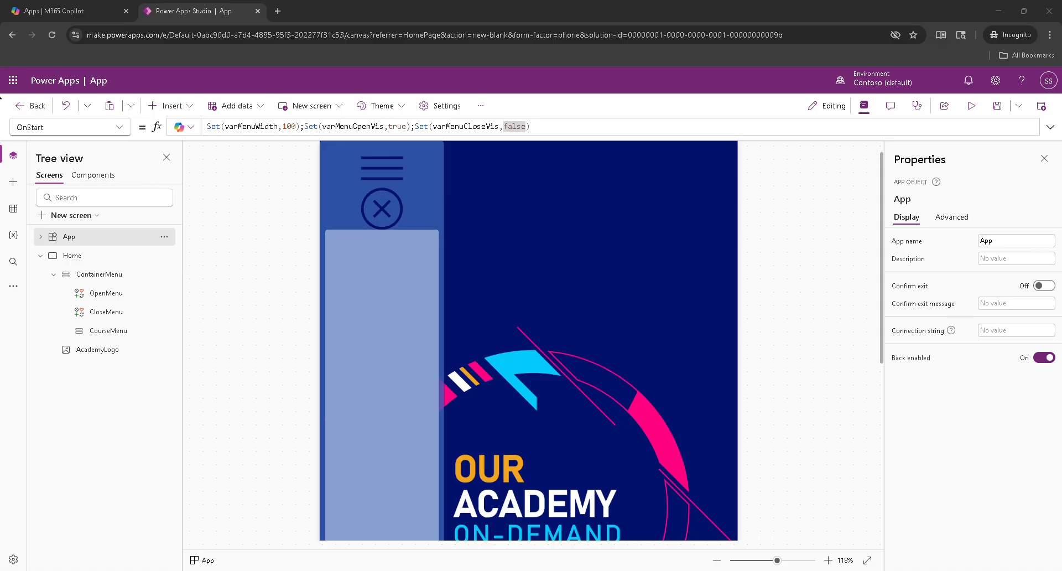
pyautogui.click(376, 172)
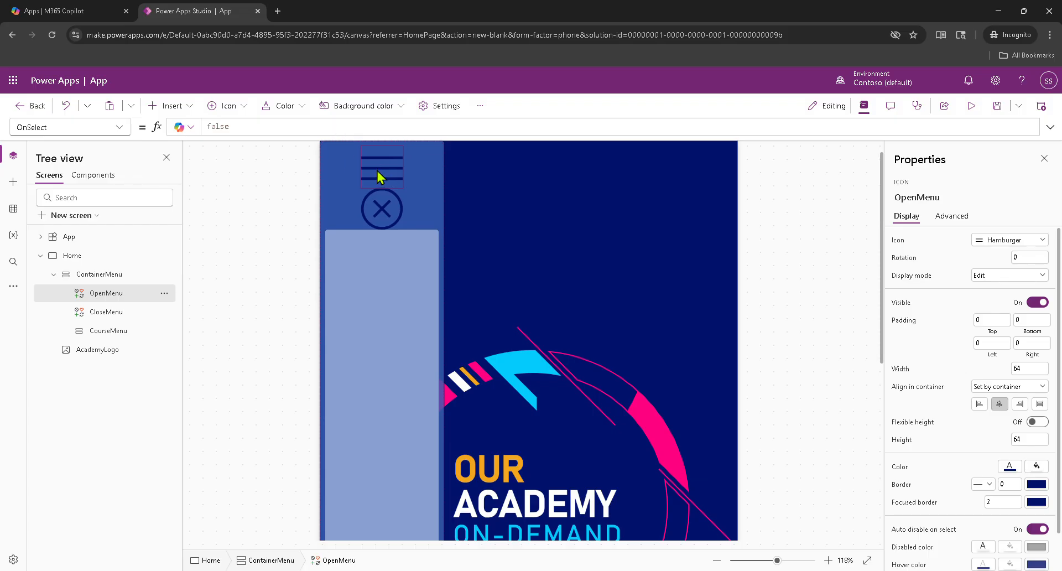
pyautogui.moveTo(67, 570)
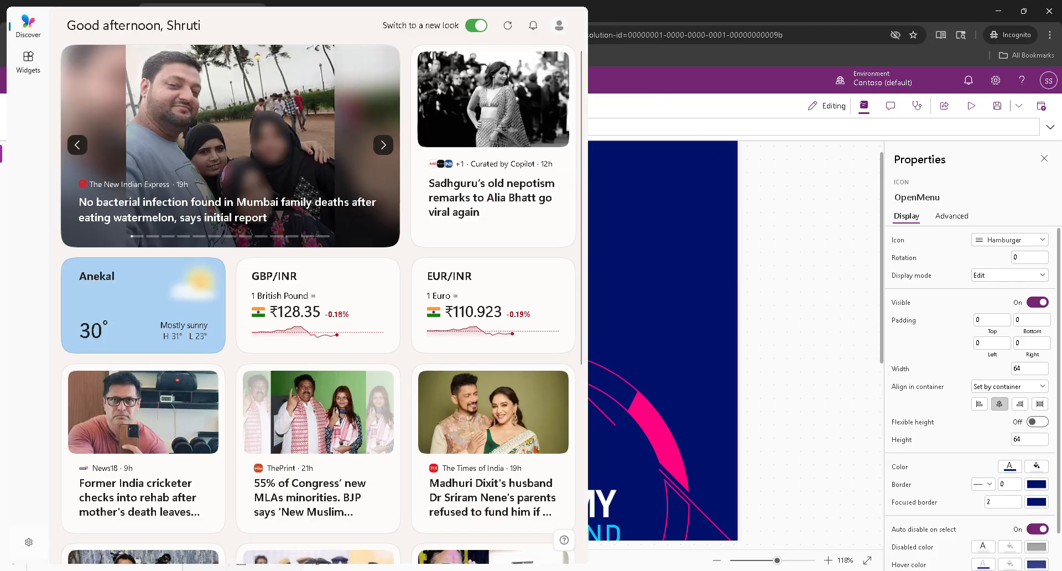
pyautogui.press('super')
pyautogui.press('super')
pyautogui.press('Escape')
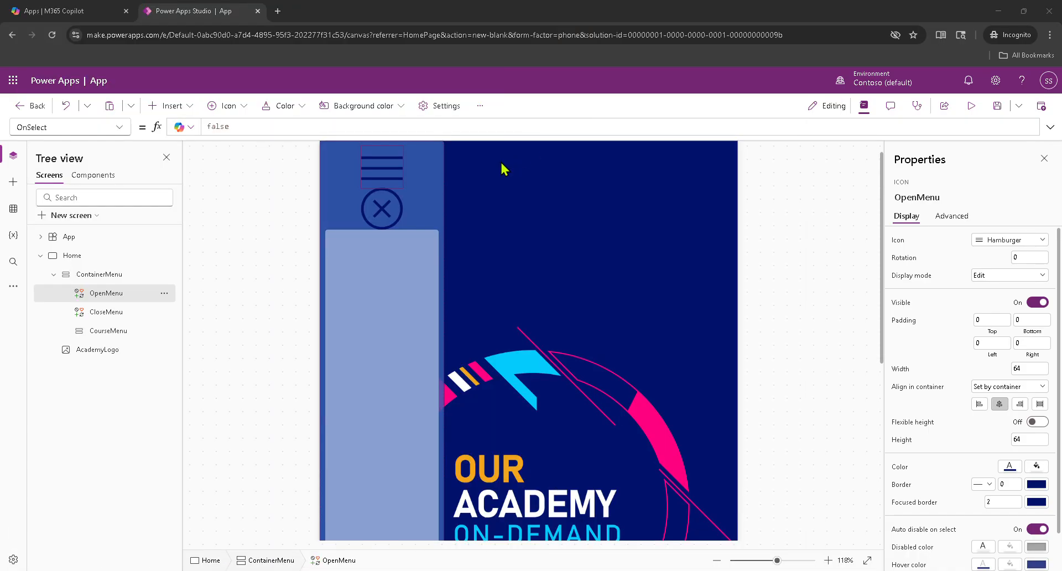
pyautogui.click(379, 163)
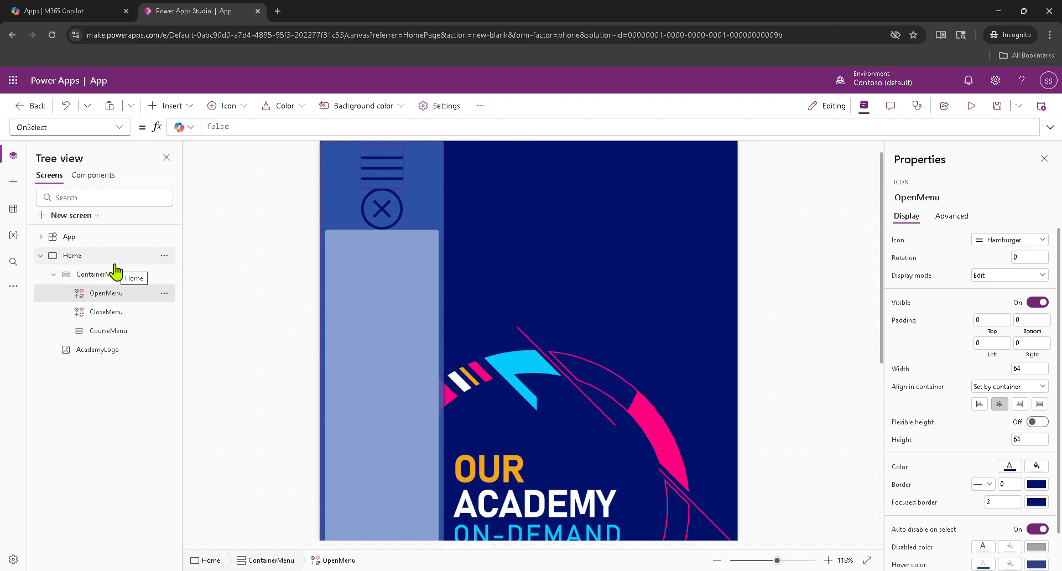
pyautogui.click(0, 565)
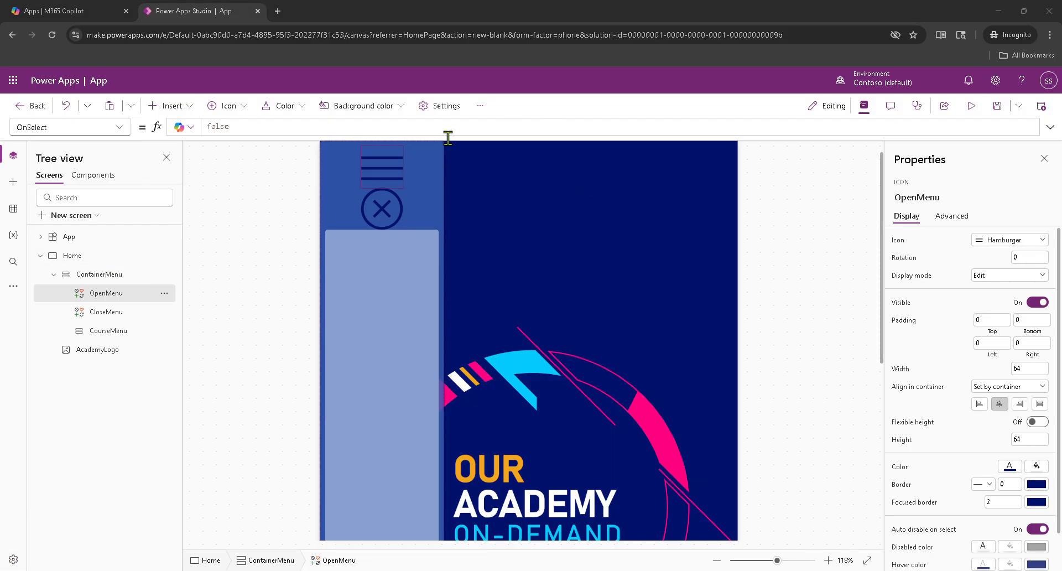
# Filter the advanced properties of the OpenMenu icon for "visible".
pyautogui.click(383, 164)
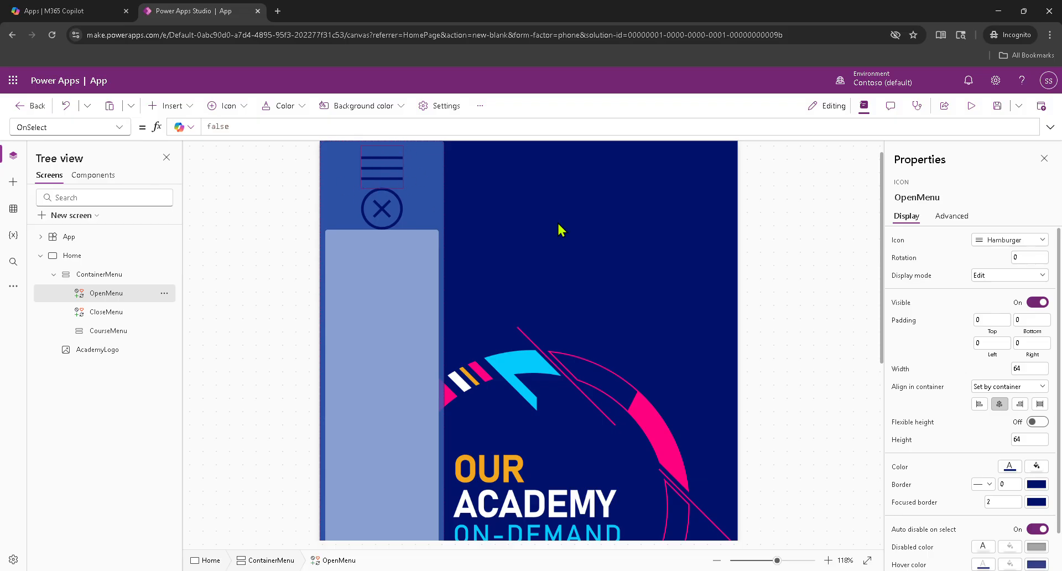
pyautogui.click(951, 216)
pyautogui.click(929, 245)
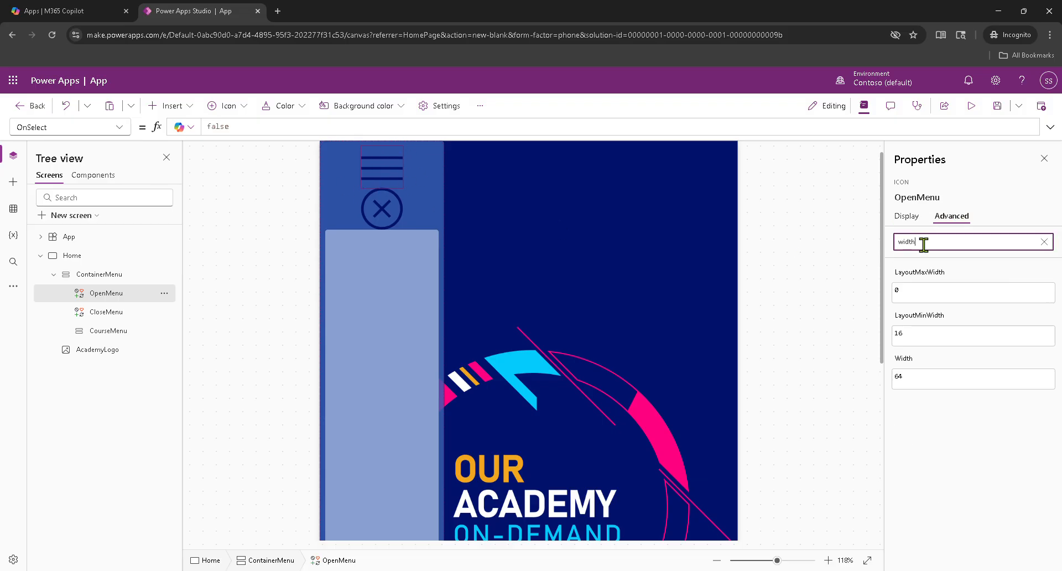
pyautogui.doubleClick(923, 244)
pyautogui.write('visibl')
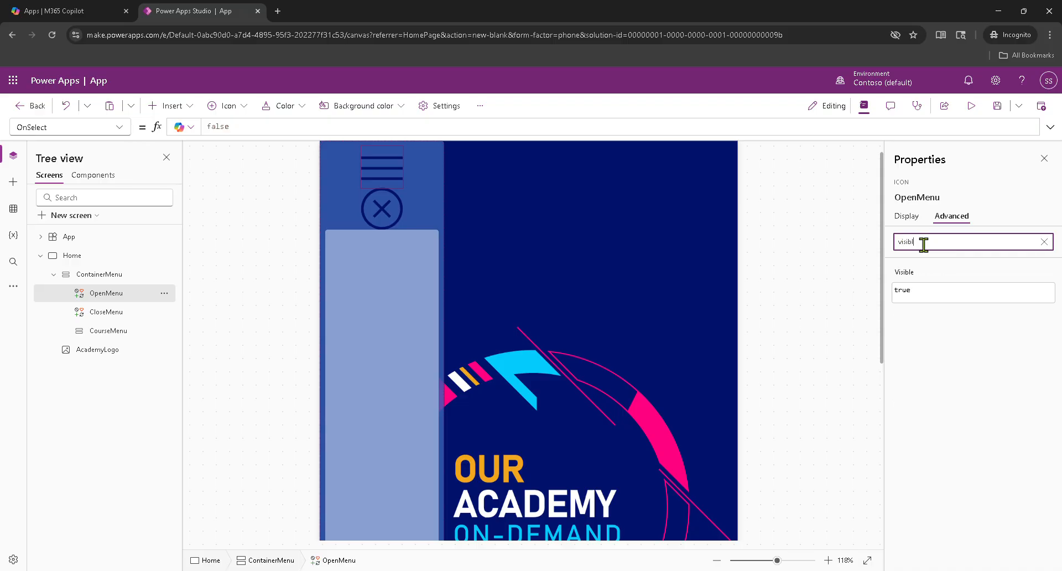
pyautogui.write('e')
# Set the OpenMenu icon's Visible property to the variable varMenuOpenVis.
pyautogui.click(926, 295)
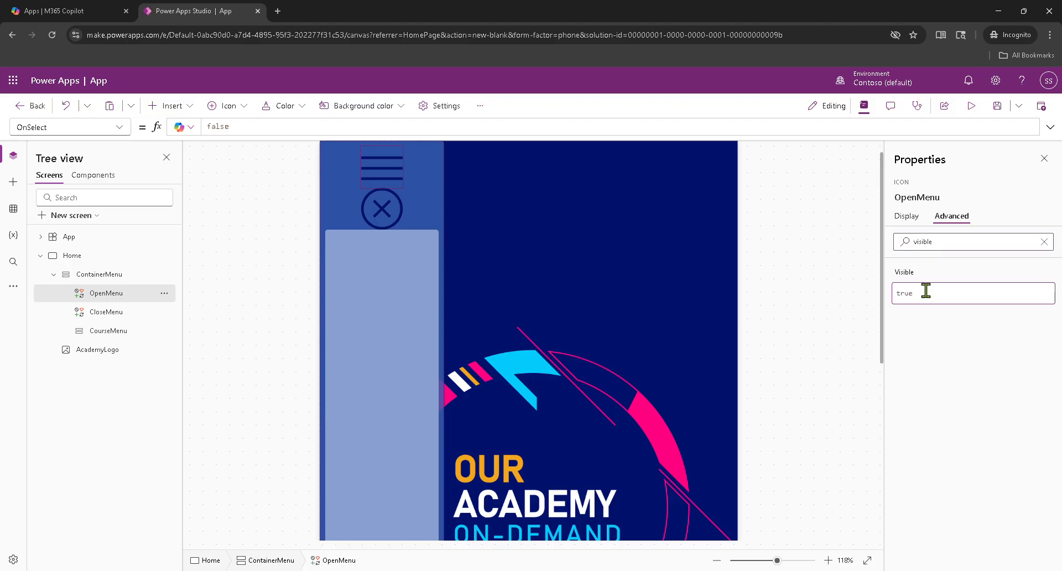
pyautogui.doubleClick(925, 293)
pyautogui.click(0, 563)
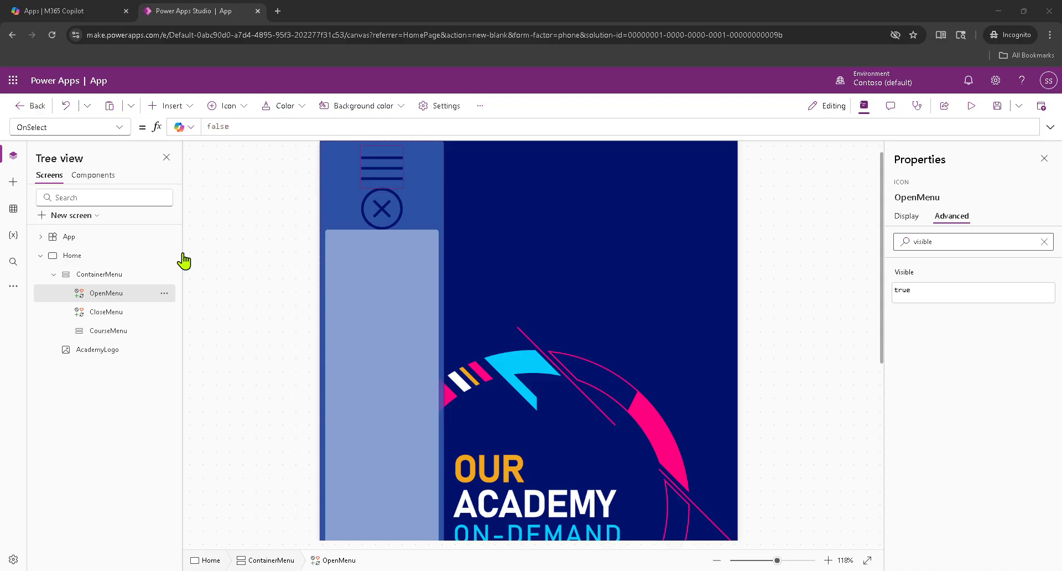
pyautogui.click(927, 292)
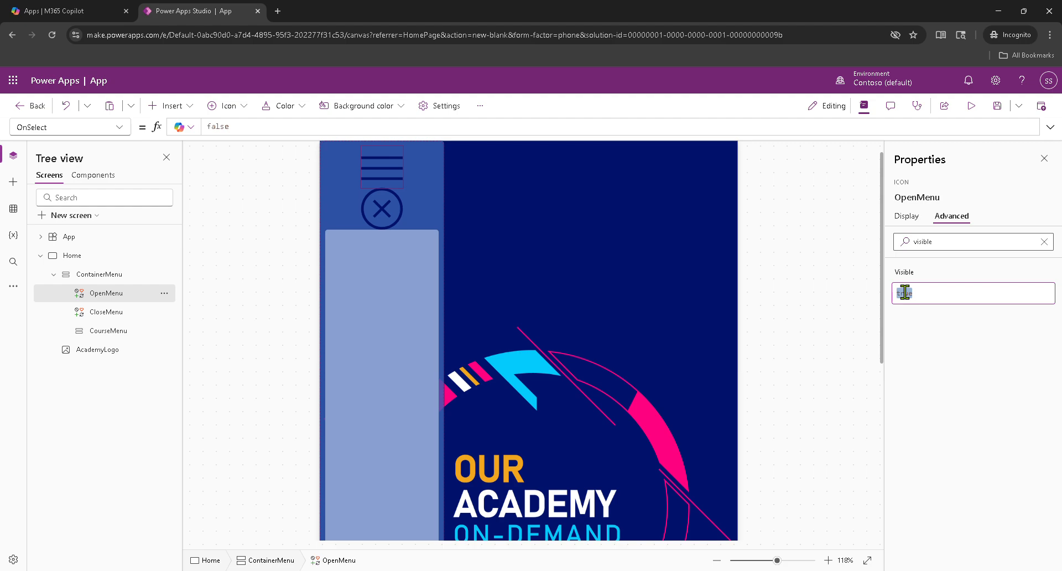
pyautogui.write('arMenuOpenVis')
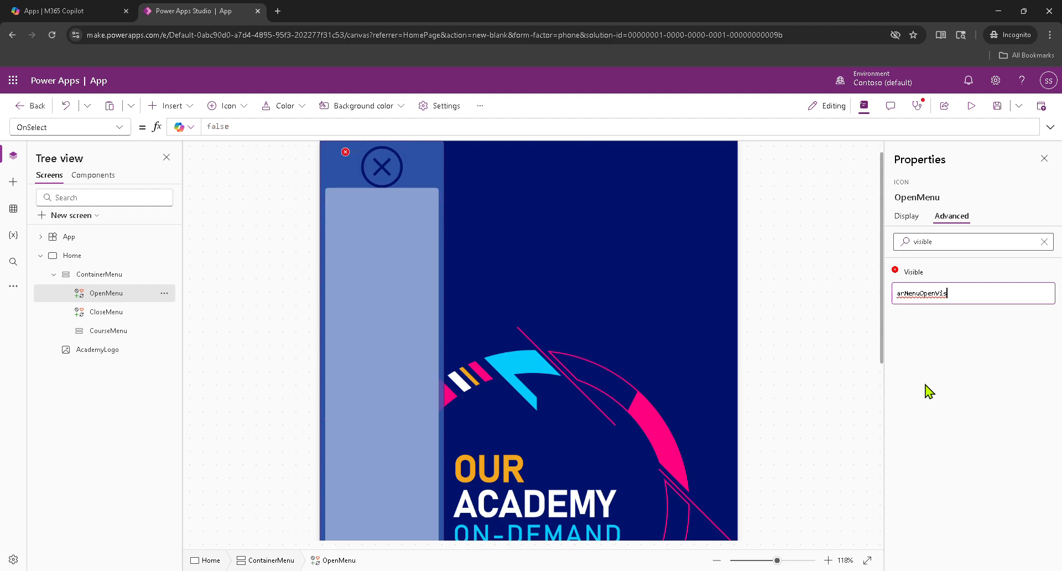
pyautogui.doubleClick(902, 291)
pyautogui.write('V')
pyautogui.doubleClick(965, 294)
pyautogui.press('Home')
pyautogui.press('Delete')
pyautogui.write('v')
pyautogui.press('Escape')
pyautogui.click(983, 371)
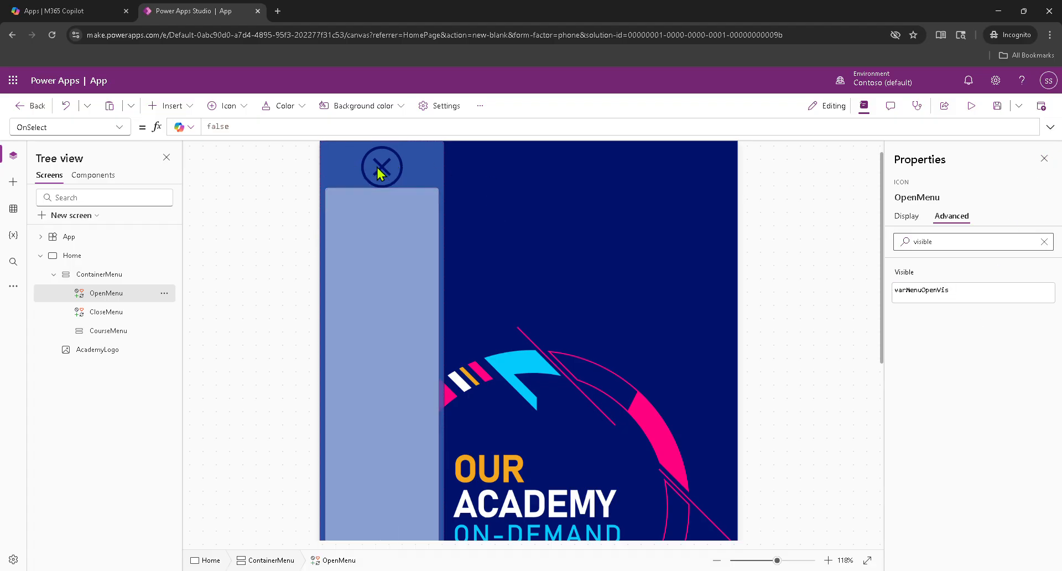
# Set the CloseMenu icon's Visible property to the variable varMenuCloseVis.
pyautogui.click(581, 222)
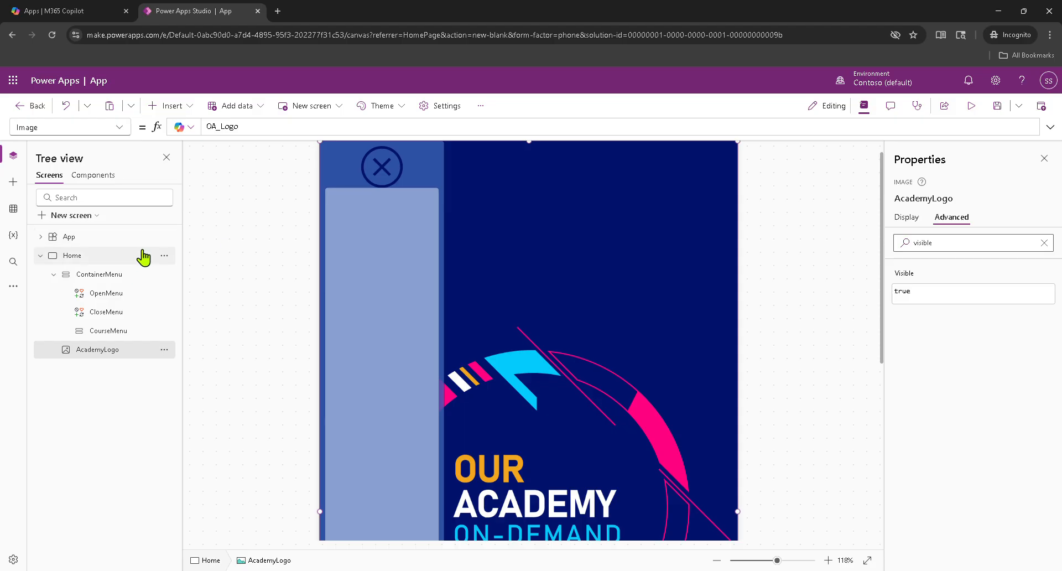
pyautogui.click(110, 316)
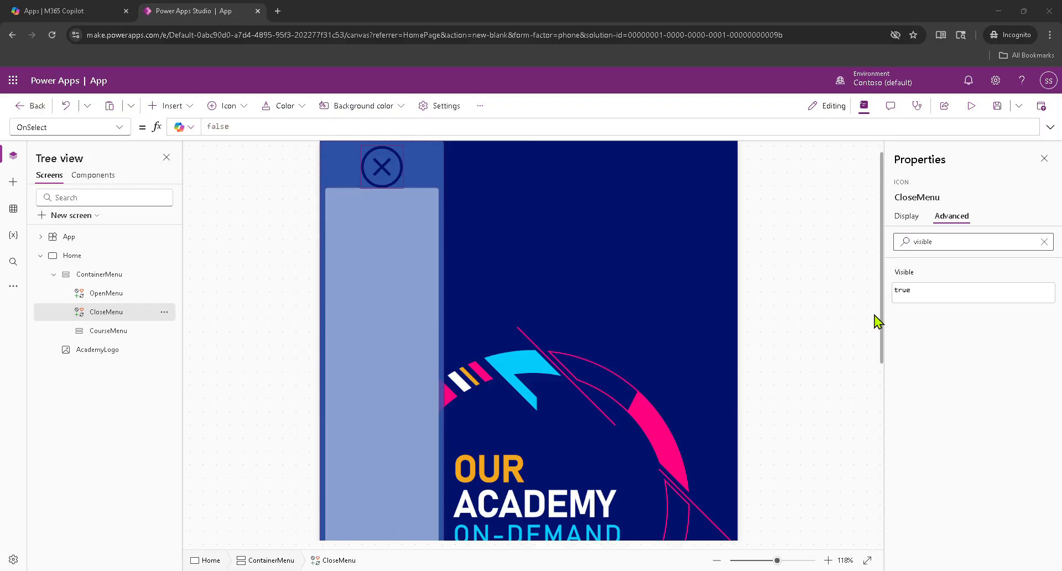
pyautogui.click(918, 291)
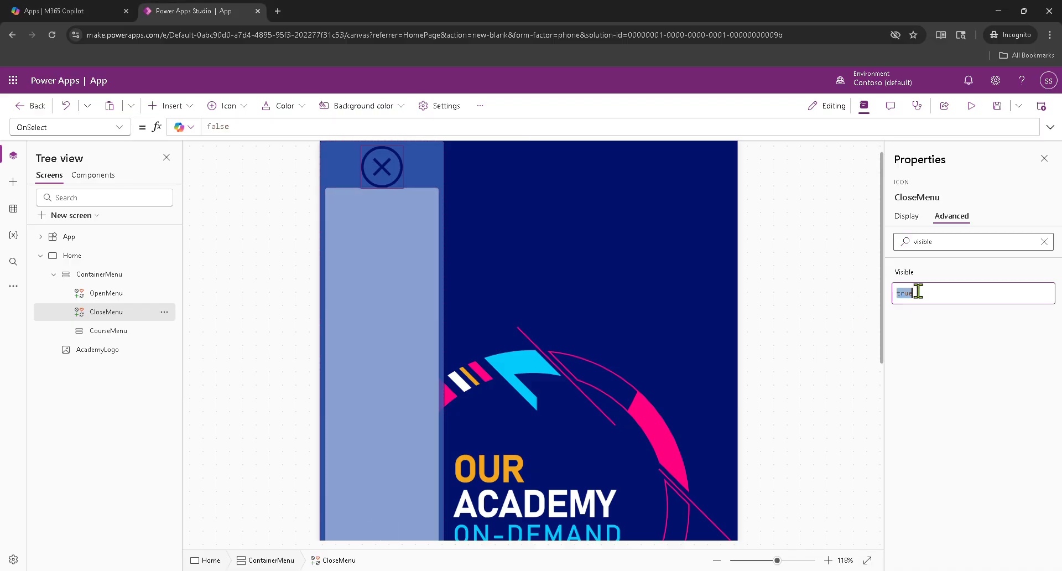
pyautogui.write('varMenuCloseVis')
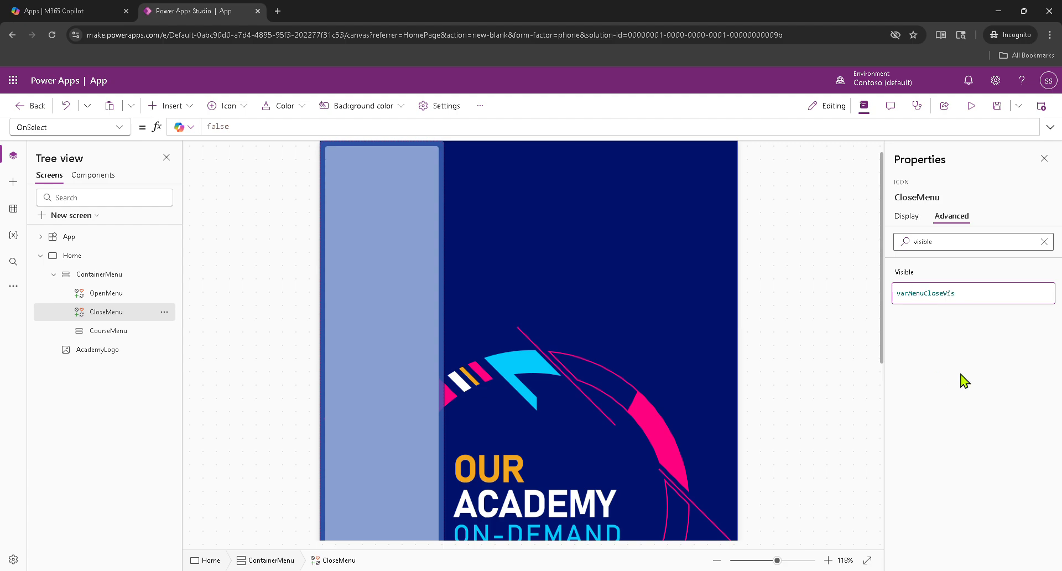
pyautogui.click(960, 374)
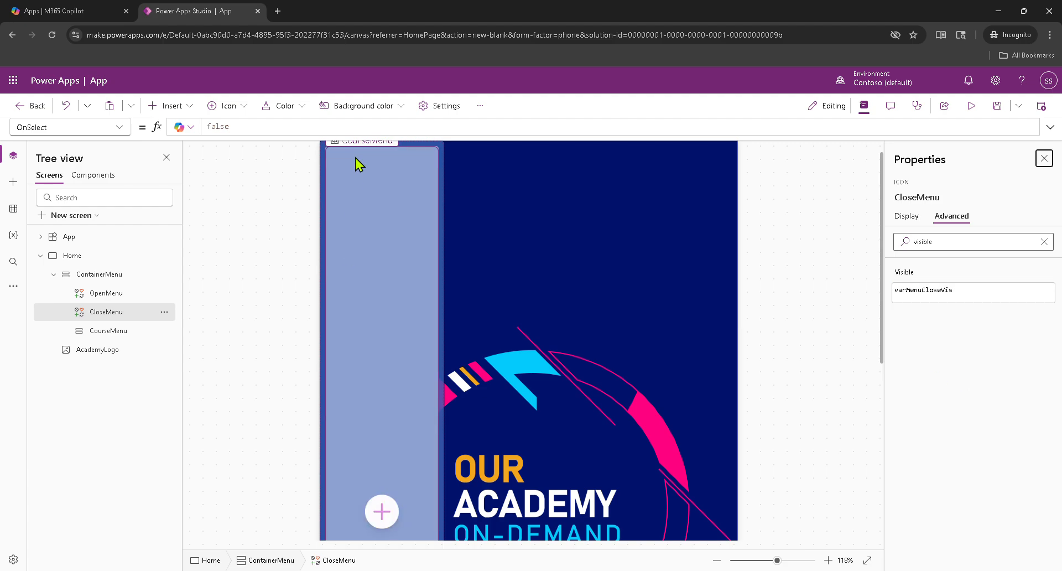
# Run the App object's OnStart formula to initialise the menu variables.
pyautogui.click(86, 238)
pyautogui.click(164, 236)
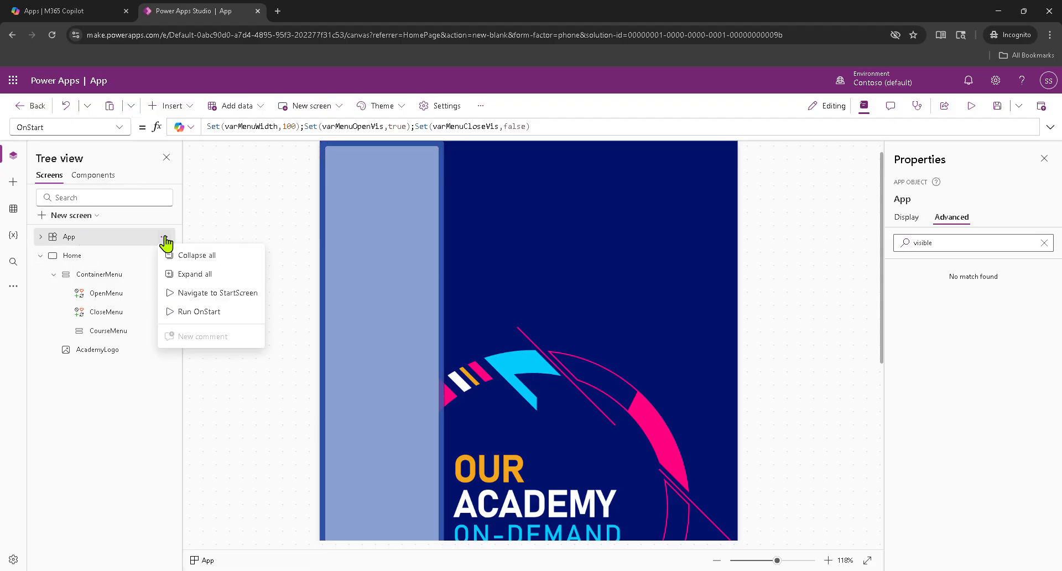
pyautogui.click(215, 318)
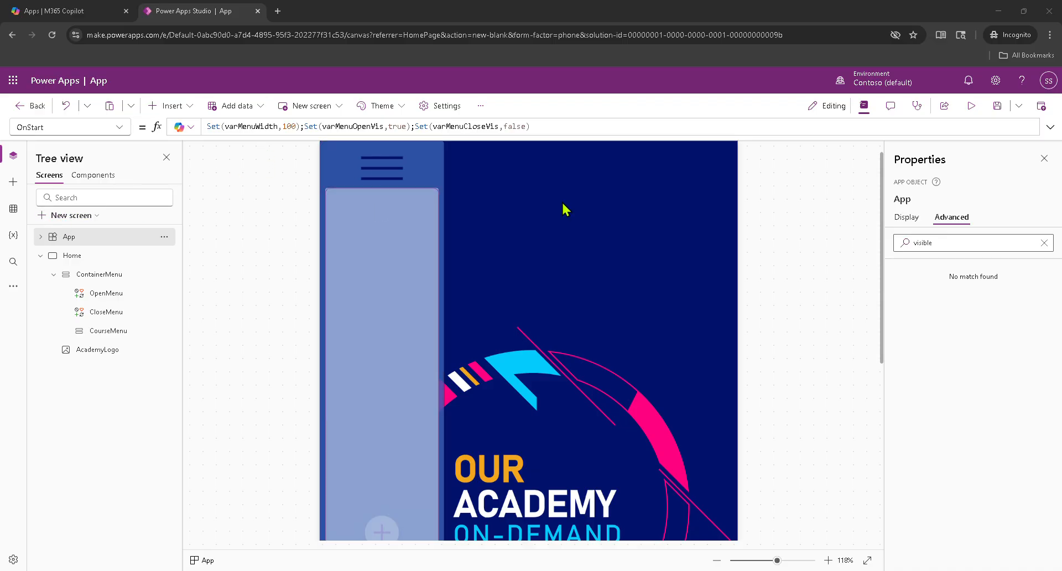
pyautogui.click(119, 128)
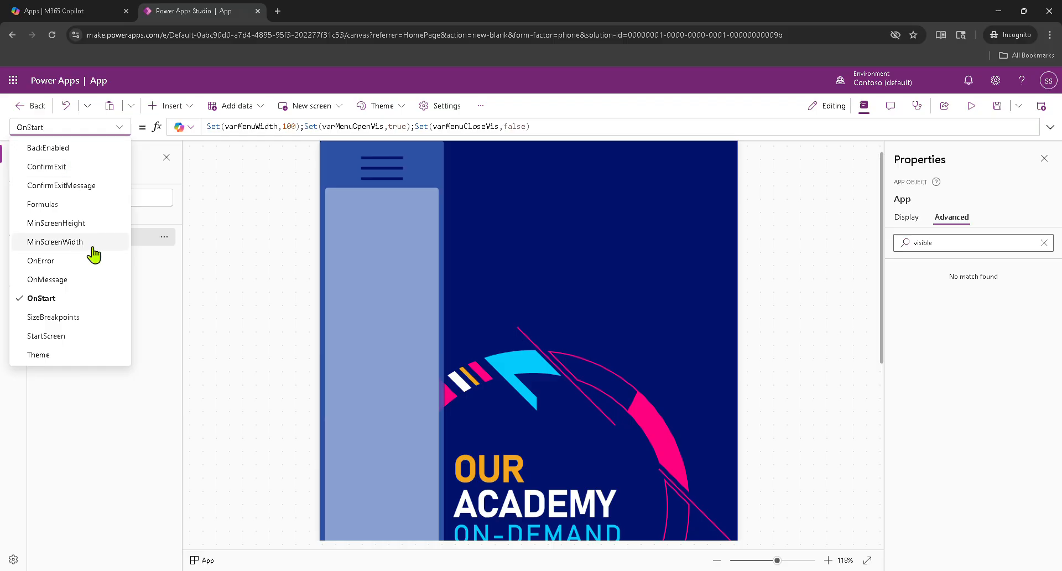
pyautogui.click(256, 257)
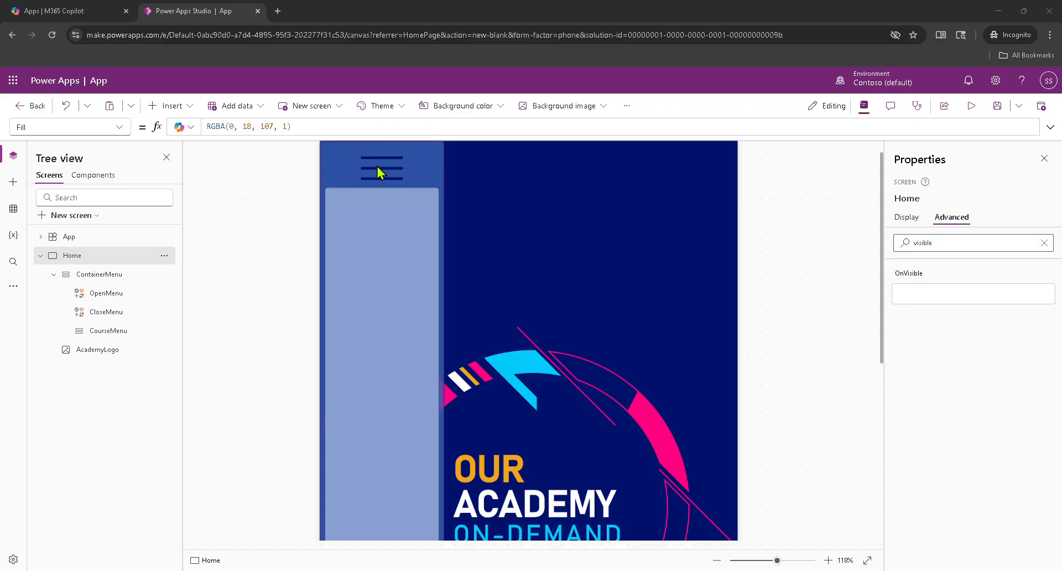
# Set the OpenMenu icon's OnSelect formula to Set(varMenuWidth,300);Set(varMenuOpenVis,false);Set(varMenuCloseVis,true) and try the icon out on the canvas.
pyautogui.click(102, 297)
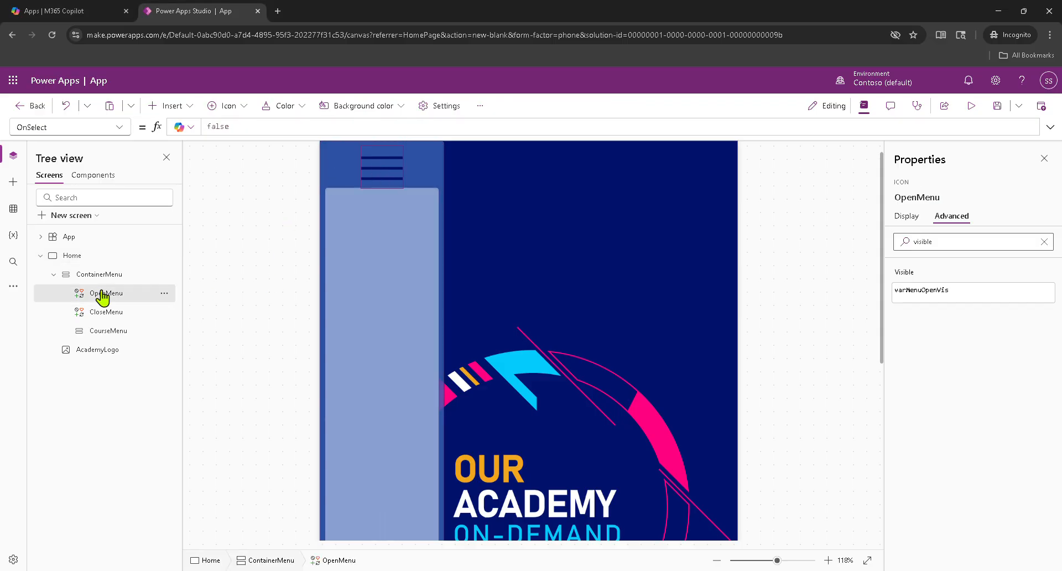
pyautogui.click(64, 127)
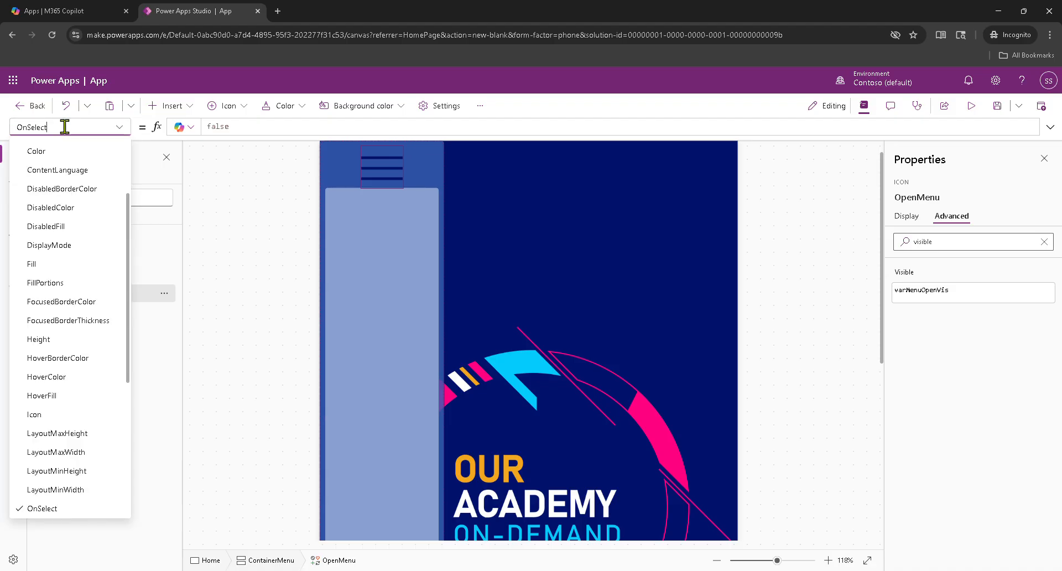
pyautogui.doubleClick(252, 127)
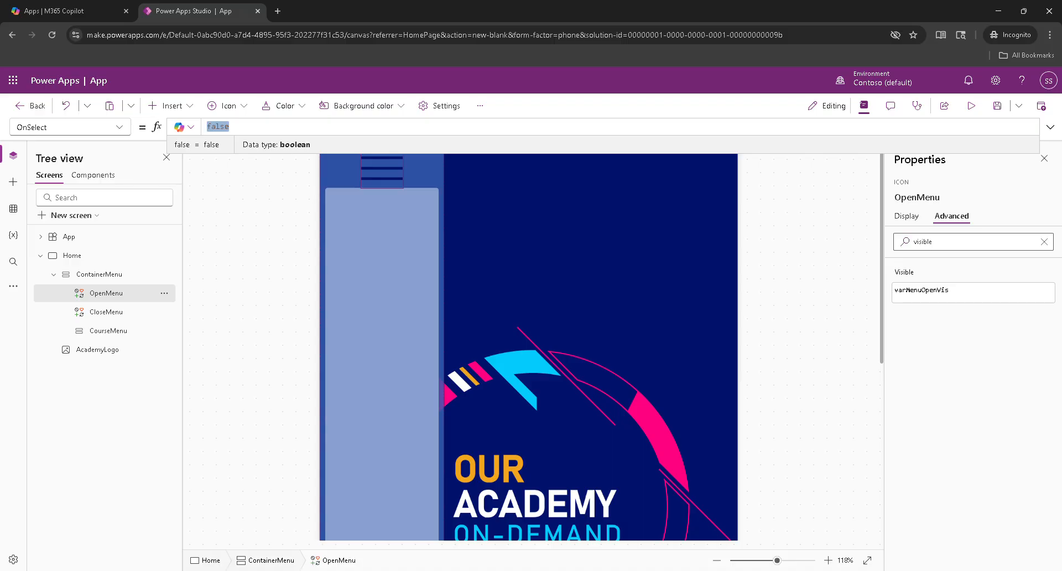
pyautogui.hotkey('alt', 'Tab')
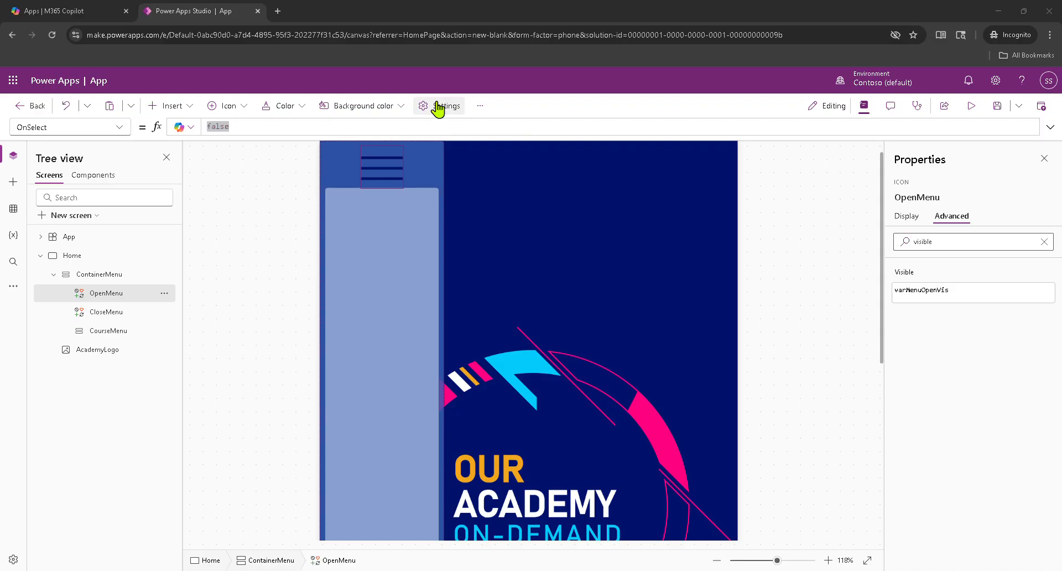
pyautogui.click(290, 128)
pyautogui.write('Set(varMenuWidth,300);Set(varMenuOpenVis,false);Set(varMenuCloseVis,true)')
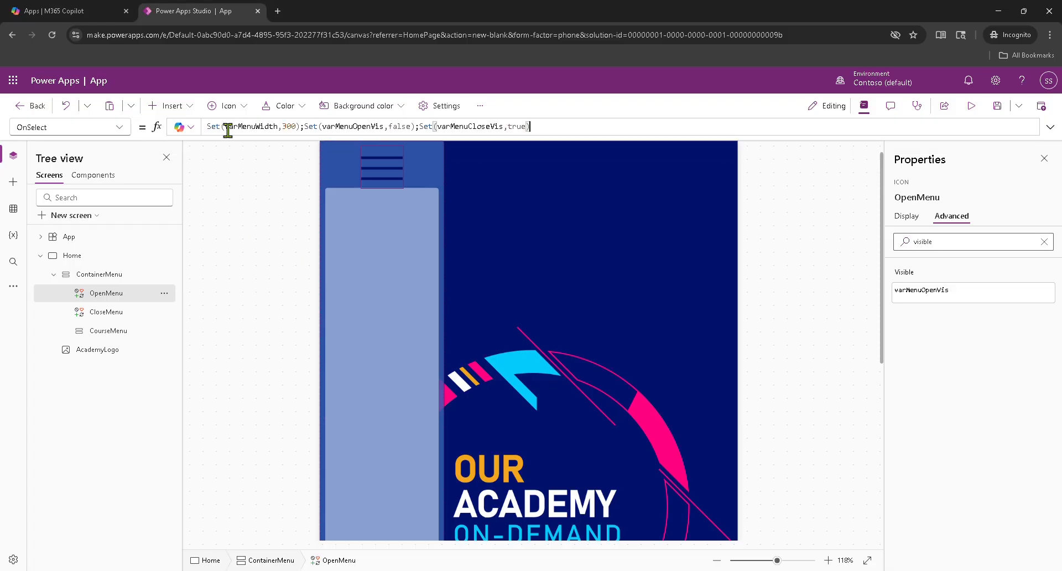
pyautogui.click(321, 127)
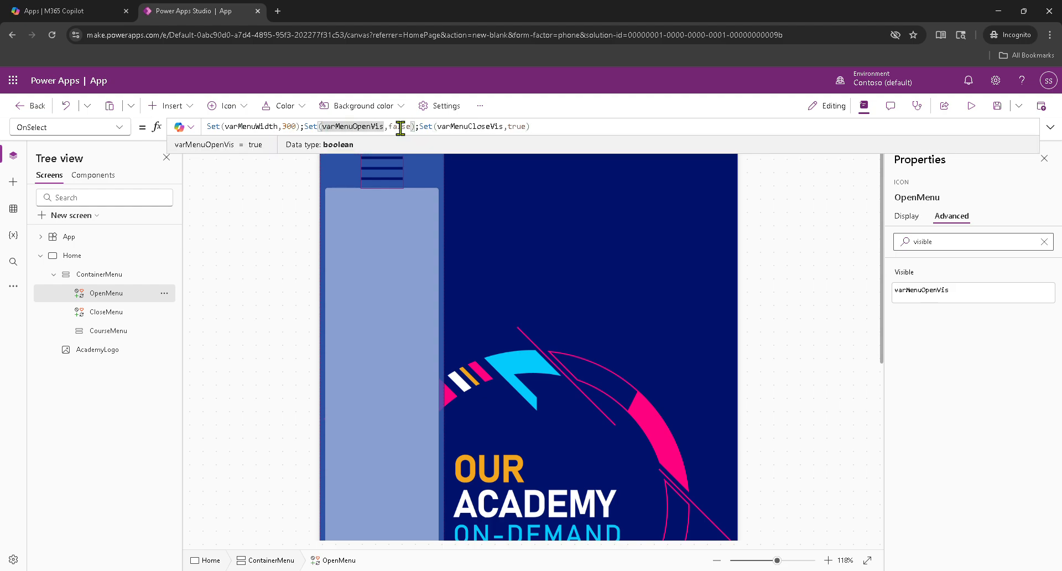
pyautogui.click(520, 127)
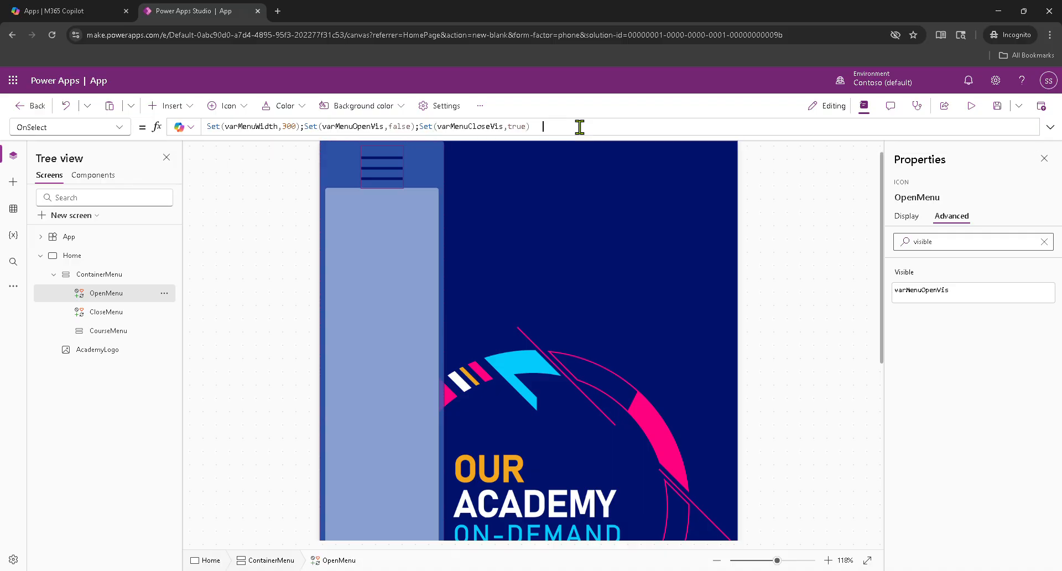
pyautogui.click(481, 223)
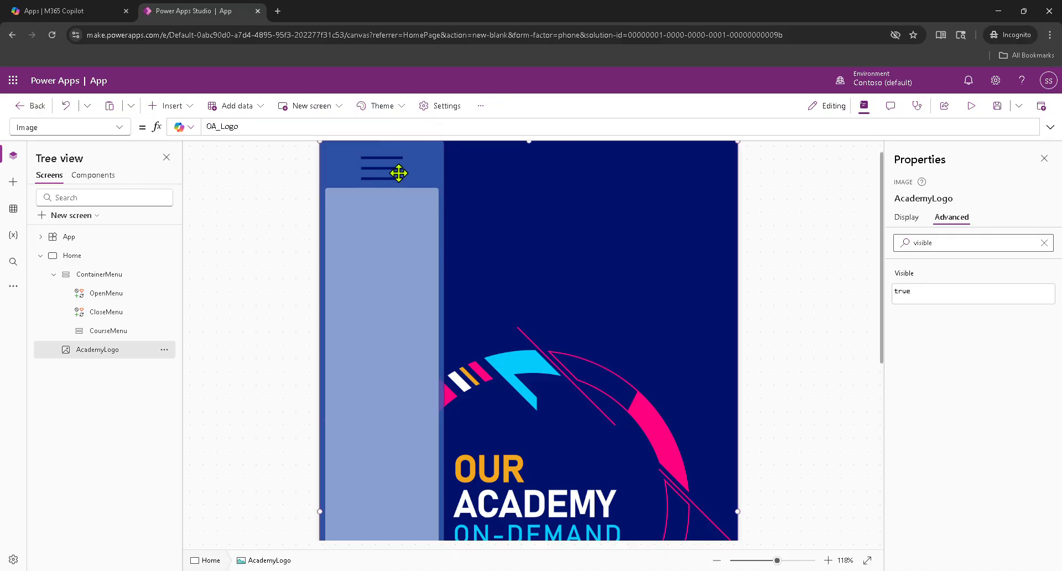
pyautogui.keyDown('alt'); pyautogui.click(386, 170); pyautogui.keyUp('alt')
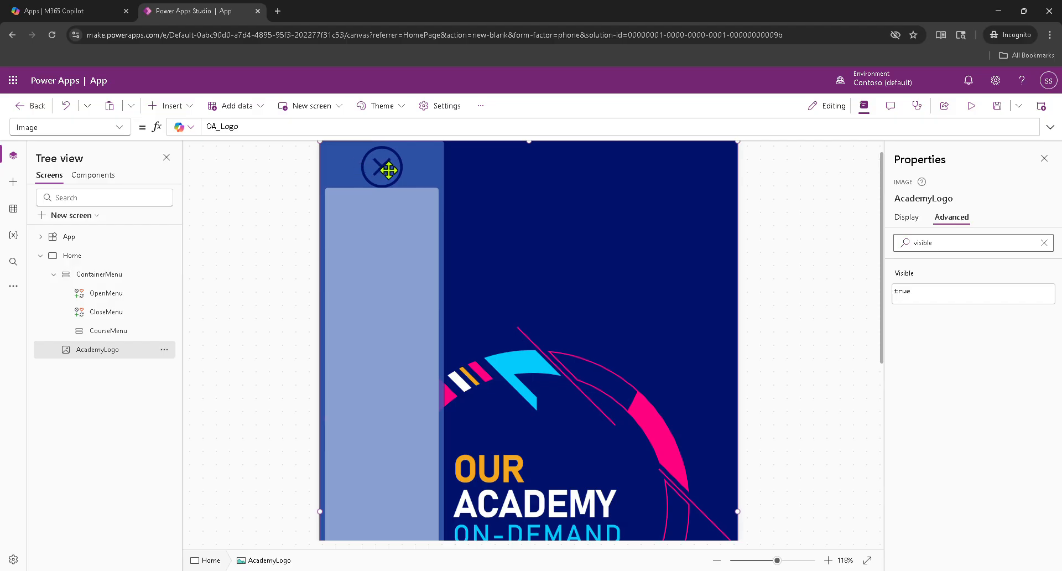
pyautogui.press('alt')
# Set the CloseMenu icon's OnSelect formula to Set(varMenuWidth,100);Set(varMenuOpenVis,true);Set(varMenuCloseVis,false).
pyautogui.click(114, 313)
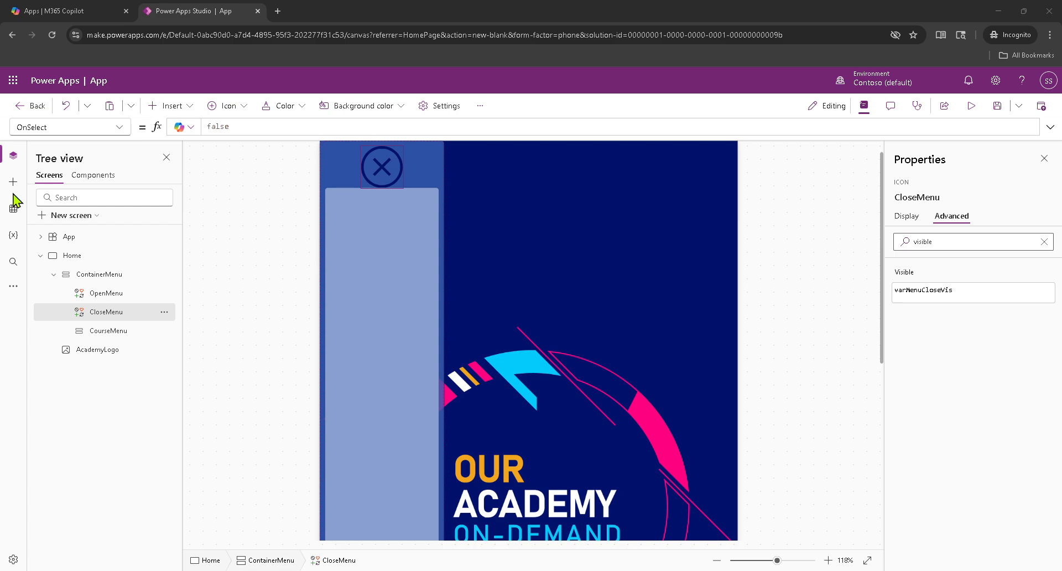
pyautogui.doubleClick(271, 128)
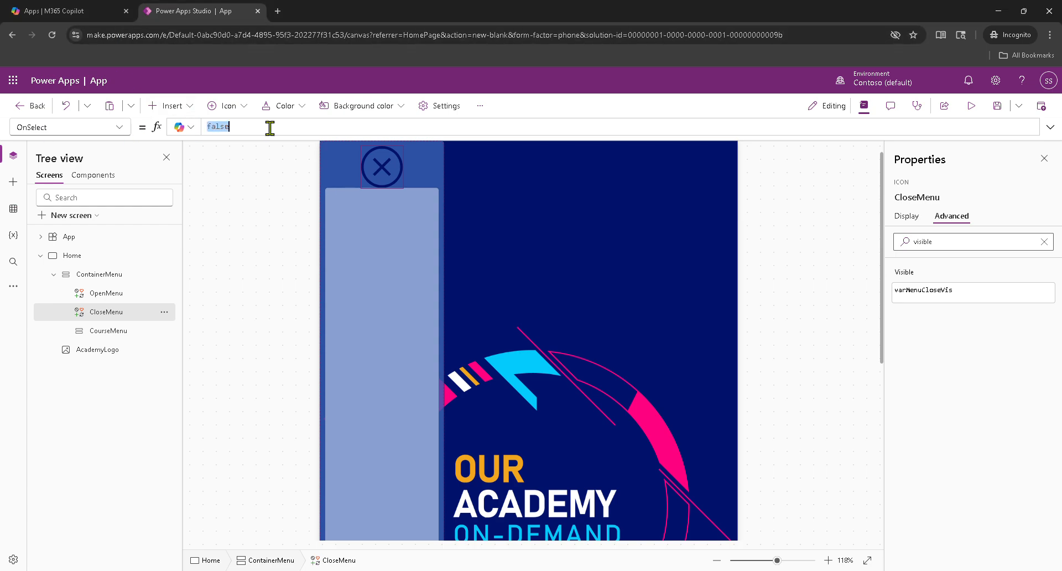
pyautogui.write('Set(varMenuWidth,100);Set(varMenuOpenVis,true);Set(varMenuCloseVis,false)')
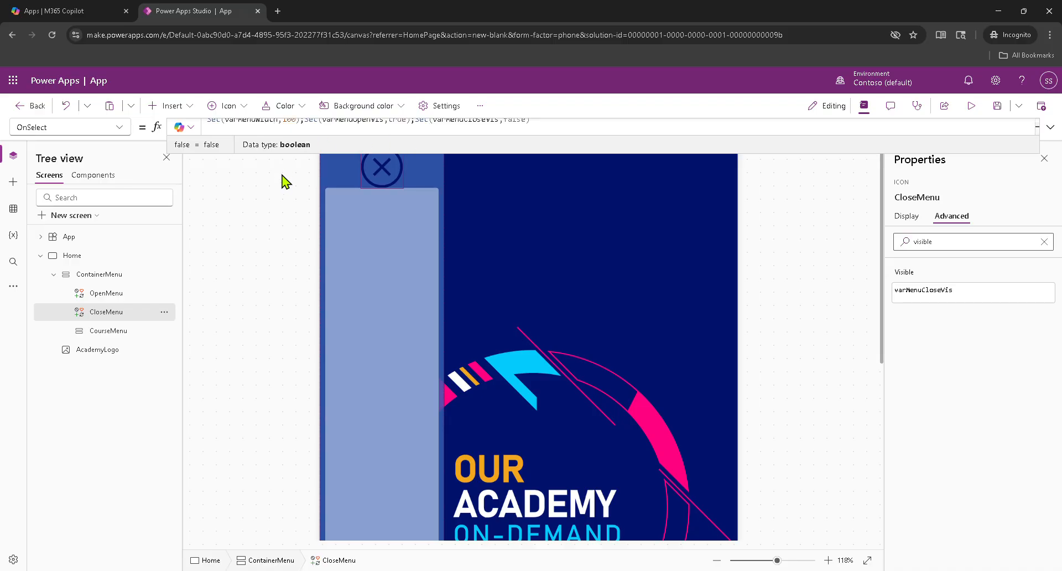
pyautogui.press('BackSpace')
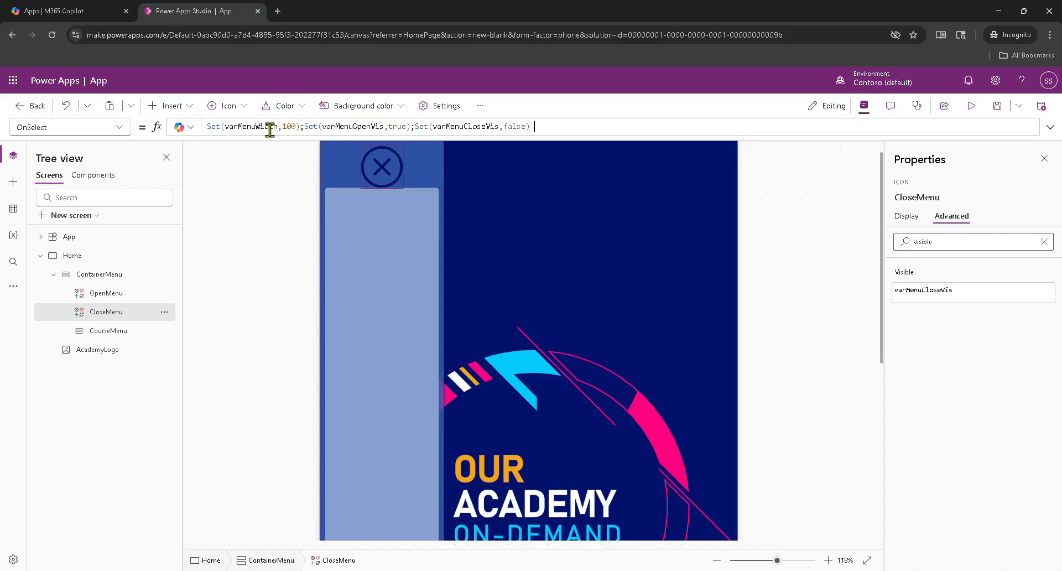
pyautogui.moveTo(282, 126); pyautogui.dragTo(296, 126)
pyautogui.click(345, 127)
pyautogui.click(440, 126)
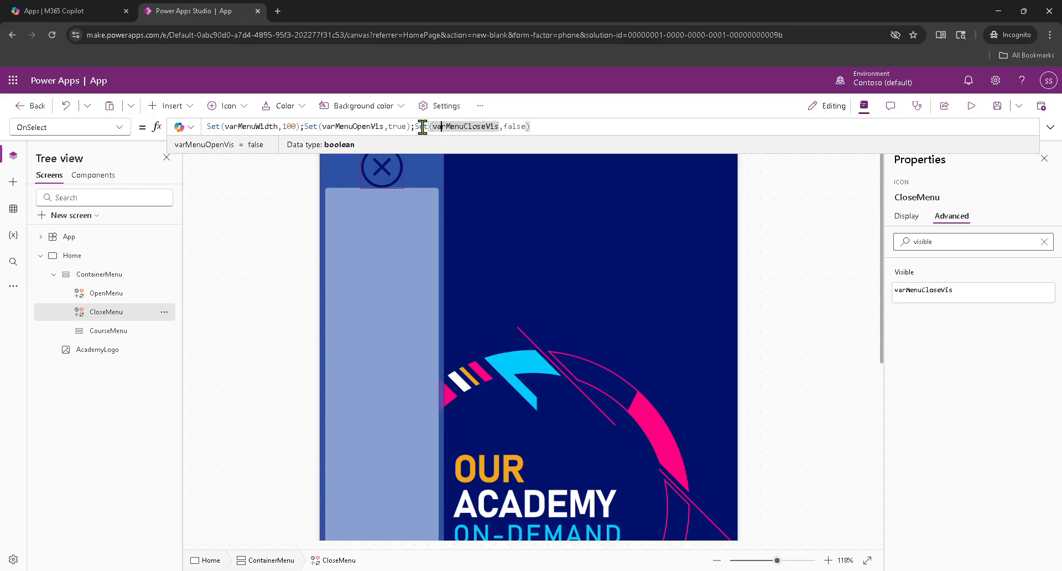
pyautogui.click(515, 127)
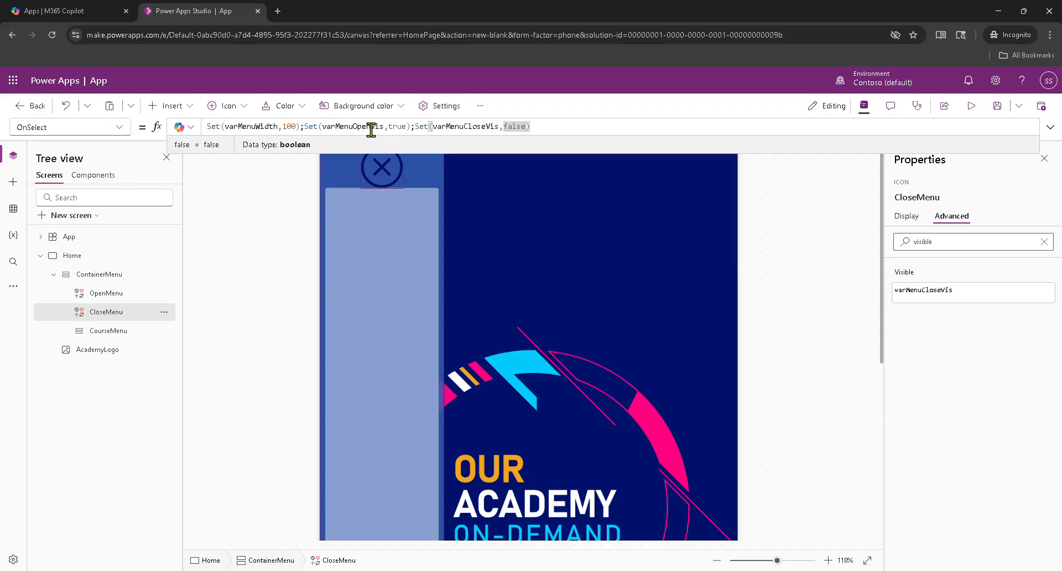
pyautogui.click(491, 237)
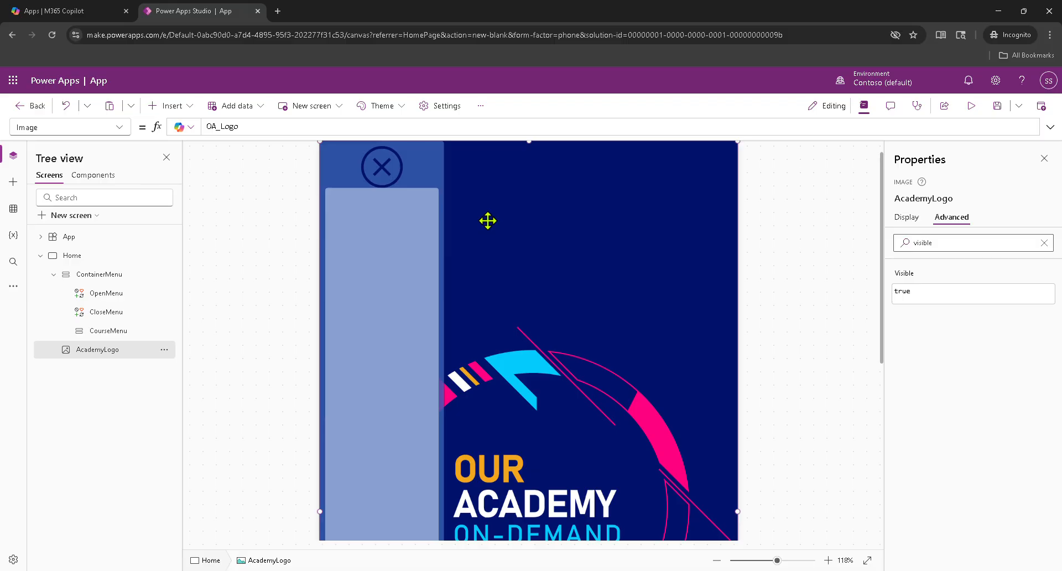
# Test the close icon and the open icon of the side menu on the canvas.
pyautogui.keyDown('alt'); pyautogui.click(386, 167); pyautogui.keyUp('alt')
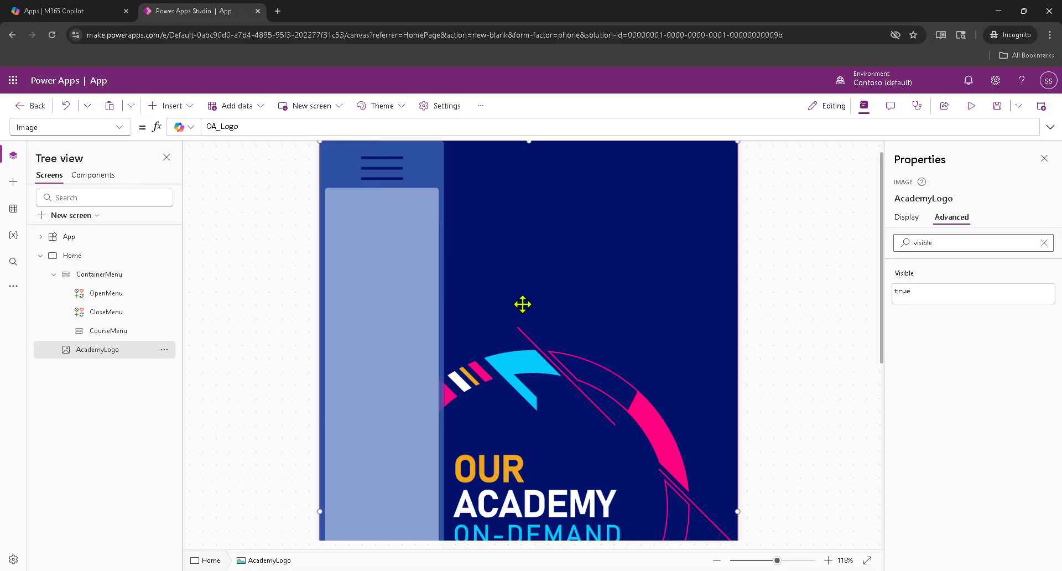
pyautogui.keyDown('alt'); pyautogui.click(385, 170); pyautogui.keyUp('alt')
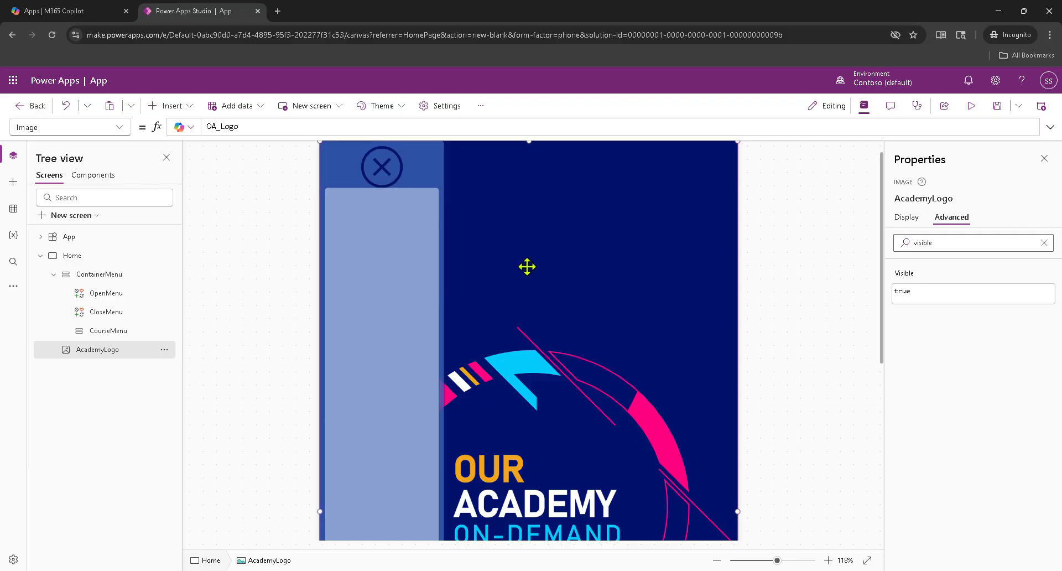
pyautogui.click(474, 21)
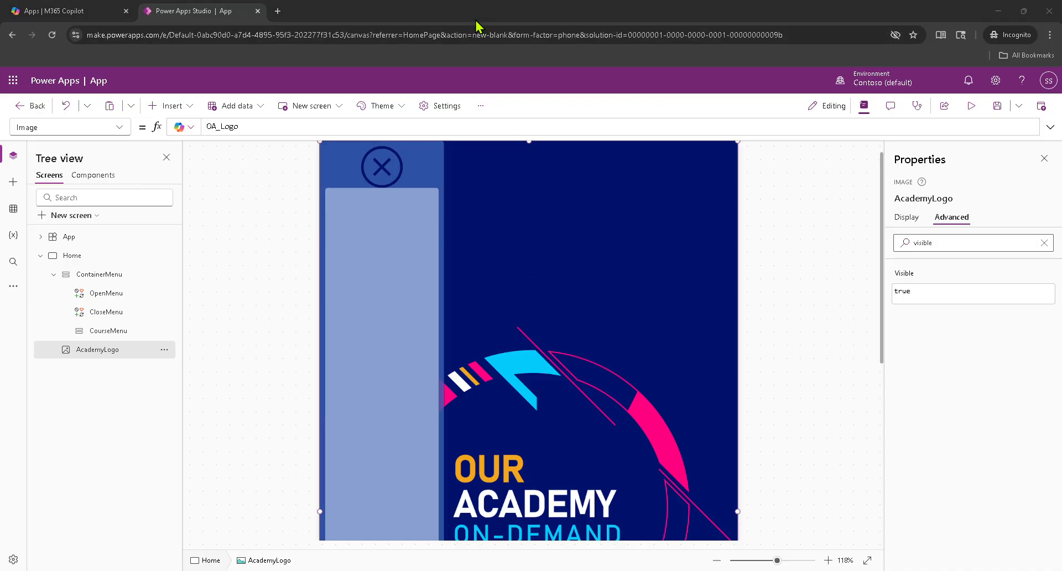
pyautogui.click(372, 320)
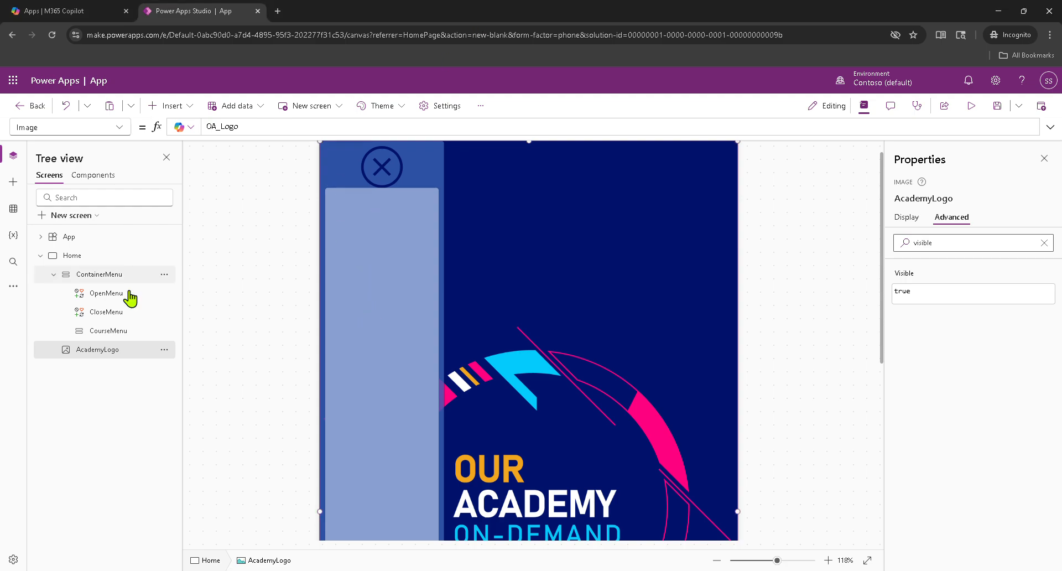
# Set the Width property of the ContainerMenu container to varMenuWidth.
pyautogui.click(109, 331)
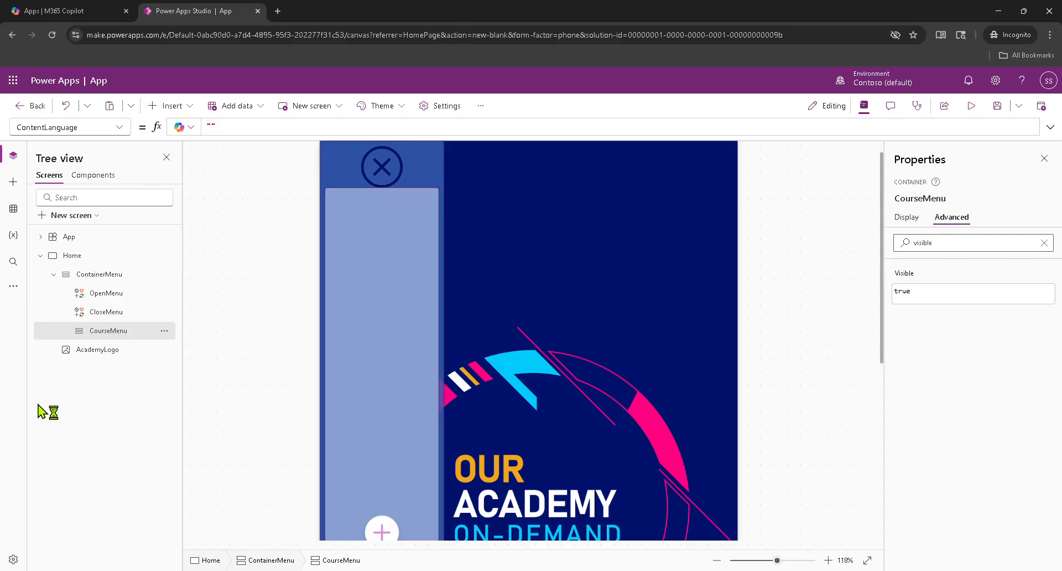
pyautogui.click(111, 274)
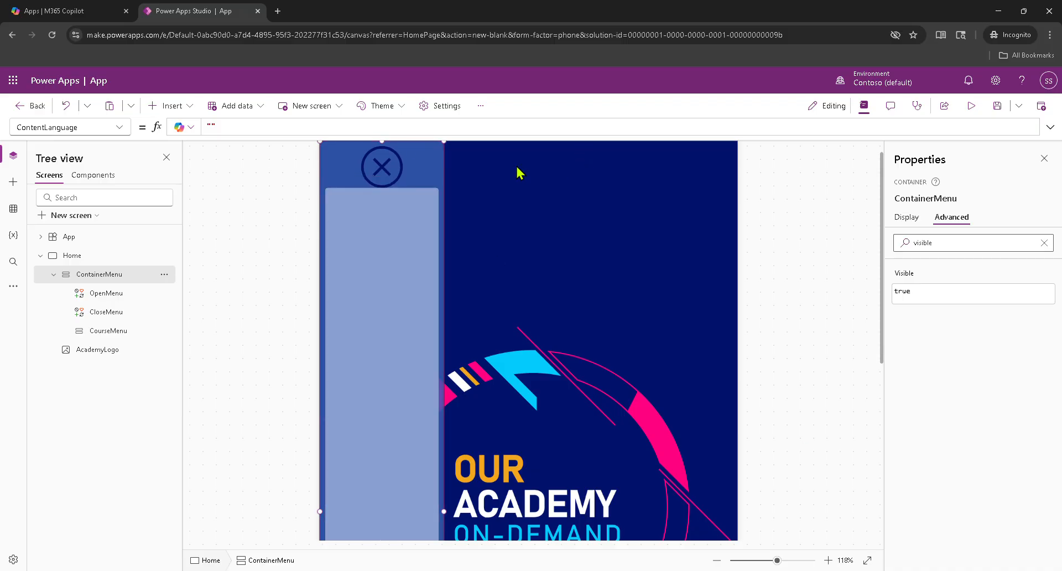
pyautogui.click(946, 242)
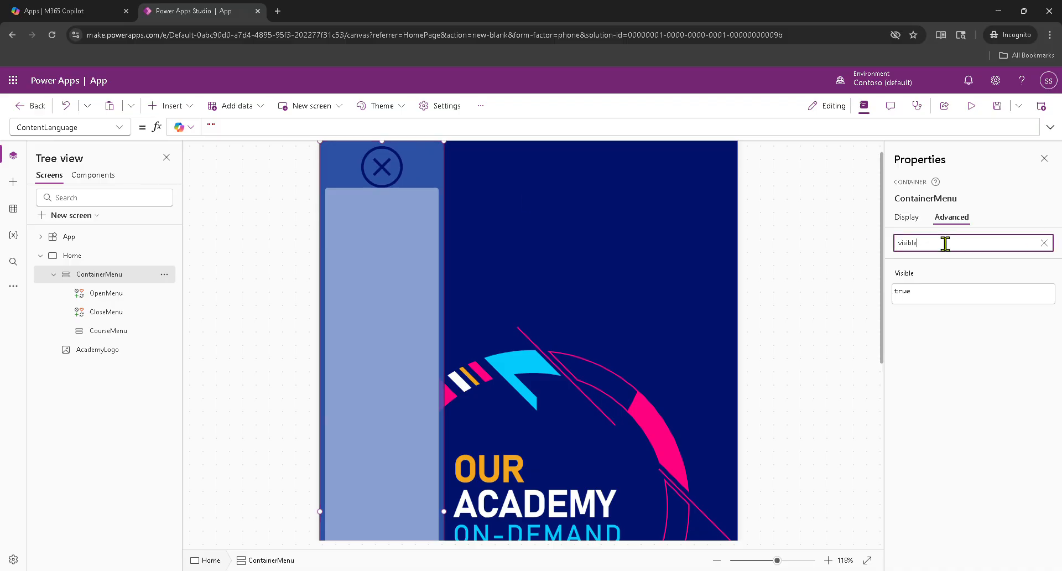
pyautogui.doubleClick(945, 243)
pyautogui.write('w')
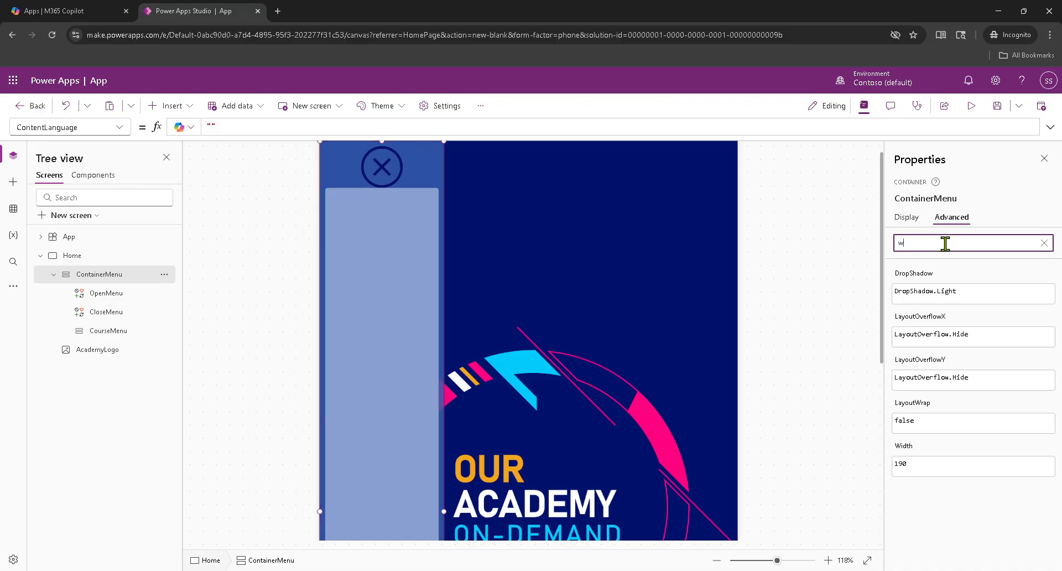
pyautogui.write('idth')
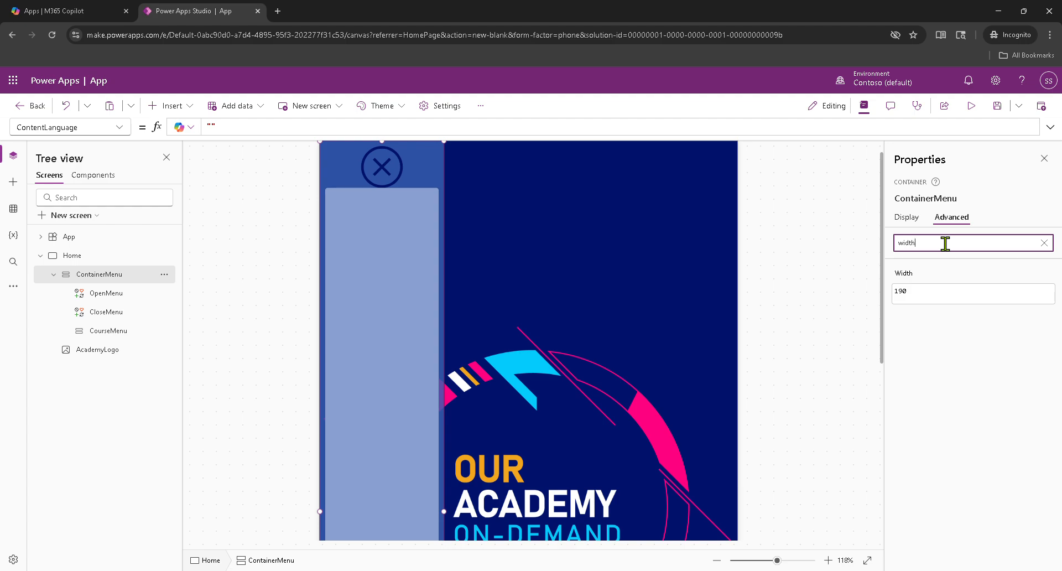
pyautogui.press('Tab')
pyautogui.click(910, 298)
pyautogui.doubleClick(911, 289)
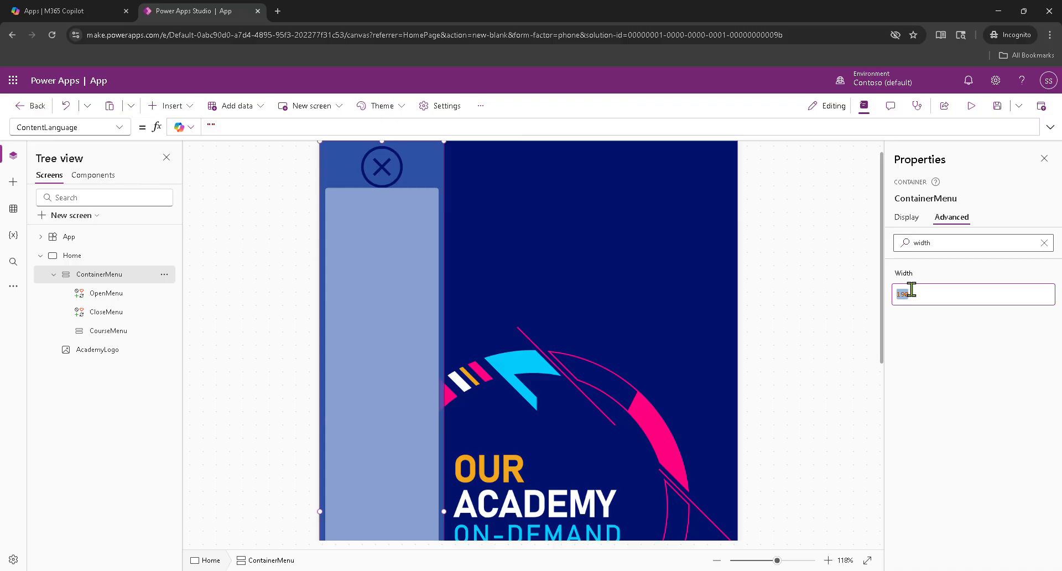
pyautogui.hotkey('alt', 'Tab')
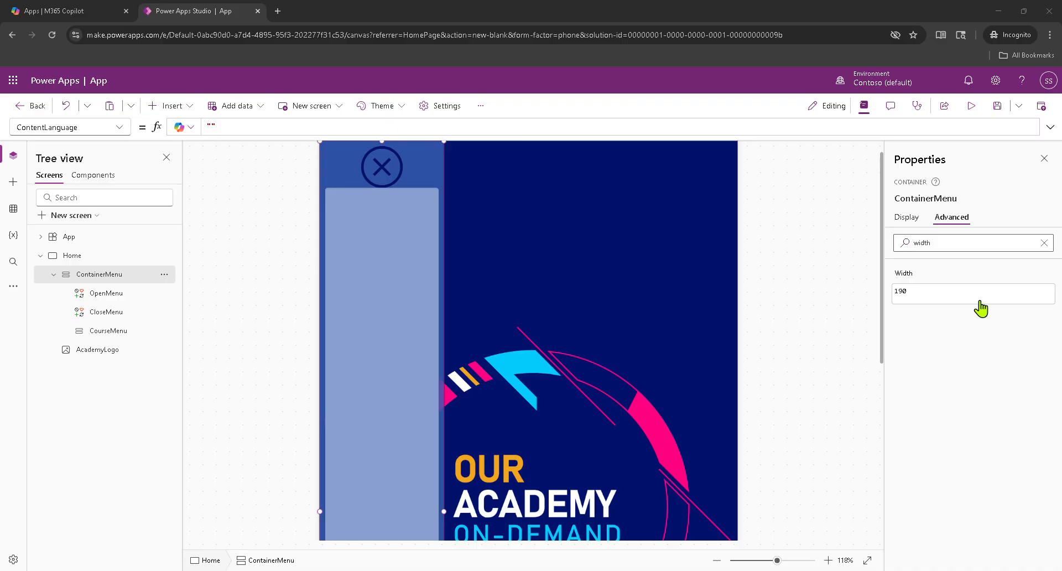
pyautogui.click(920, 293)
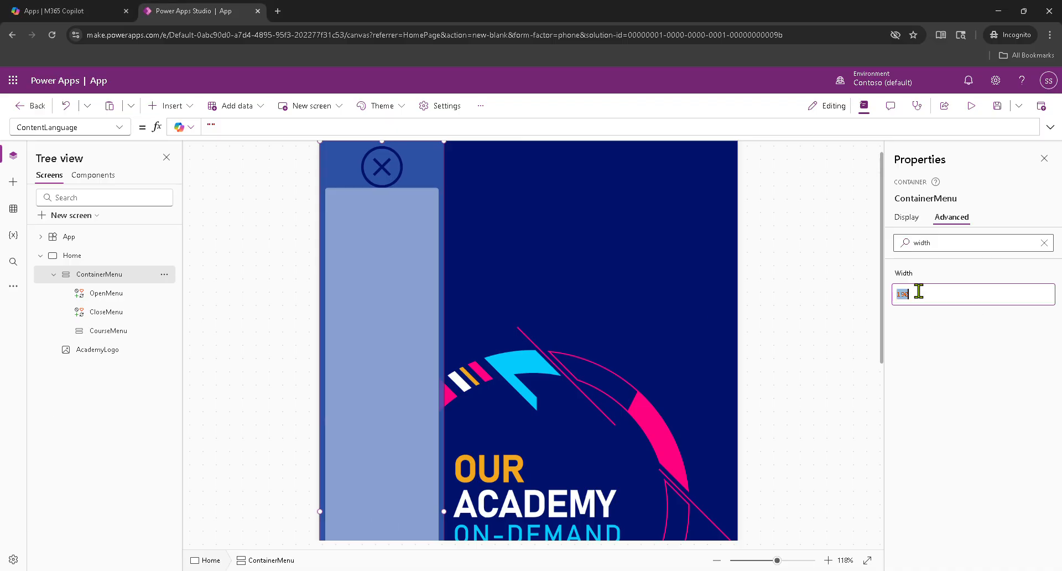
pyautogui.write('varMenuWidth')
pyautogui.click(941, 370)
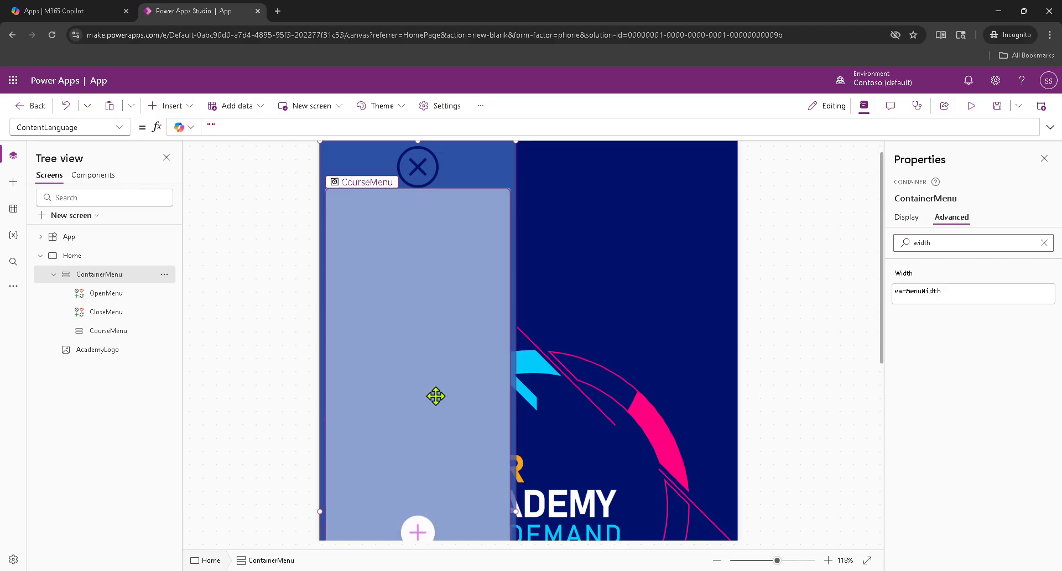
# Try closing, reopening and closing the side menu on the canvas to check its variable-driven width.
pyautogui.keyDown('alt'); pyautogui.click(416, 167); pyautogui.keyUp('alt')
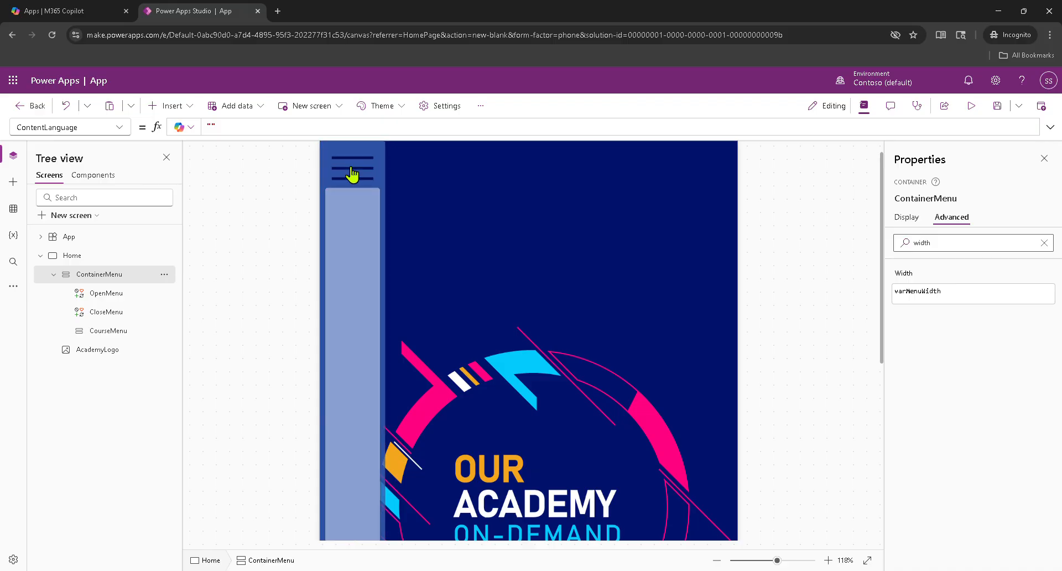
pyautogui.keyDown('alt'); pyautogui.click(346, 169); pyautogui.keyUp('alt')
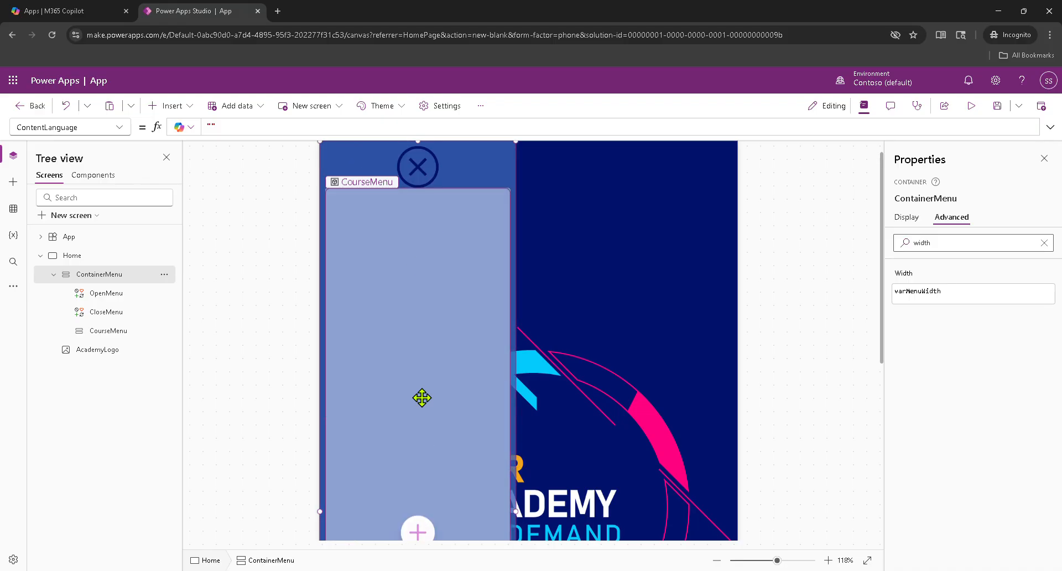
pyautogui.keyDown('alt'); pyautogui.click(415, 170); pyautogui.keyUp('alt')
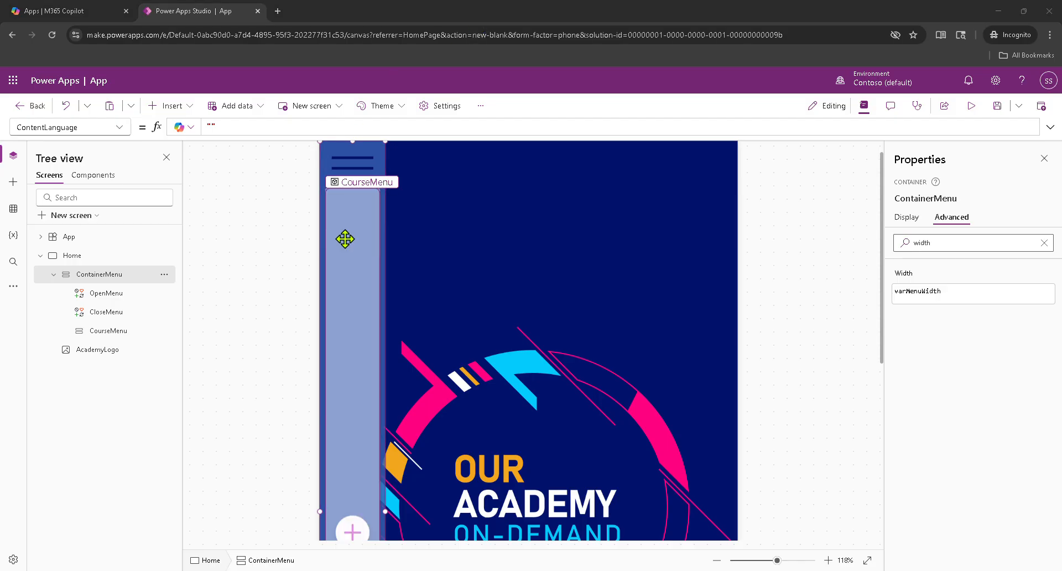
# Set the top and bottom padding of ContainerMenu to 10, with its horizontal alignment centred.
pyautogui.click(905, 217)
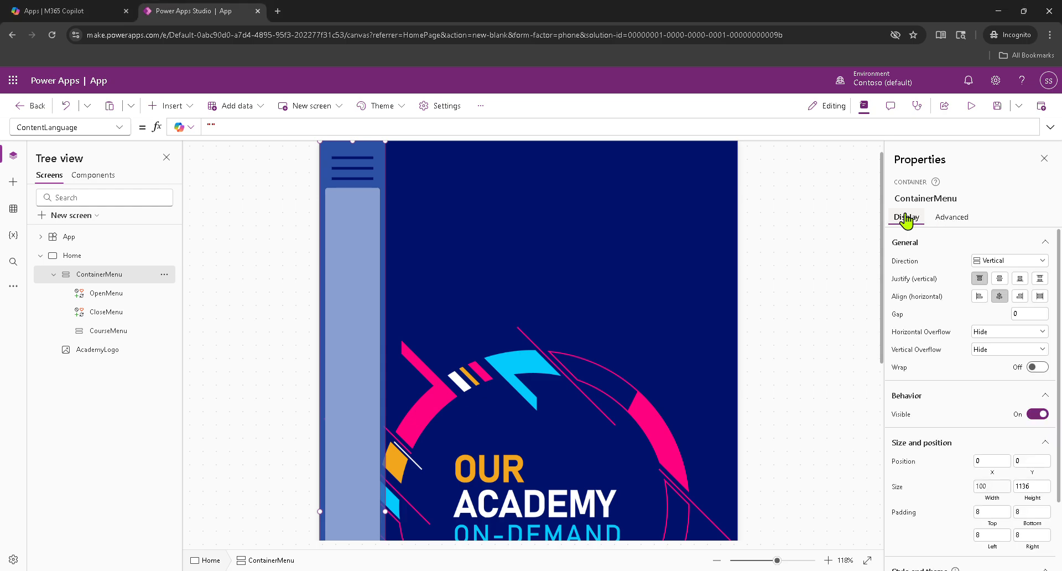
pyautogui.click(999, 296)
pyautogui.moveTo(1058, 272)
pyautogui.mouseDown()
pyautogui.moveTo(1057, 365)
pyautogui.moveTo(1059, 266)
pyautogui.mouseUp()
pyautogui.click(951, 217)
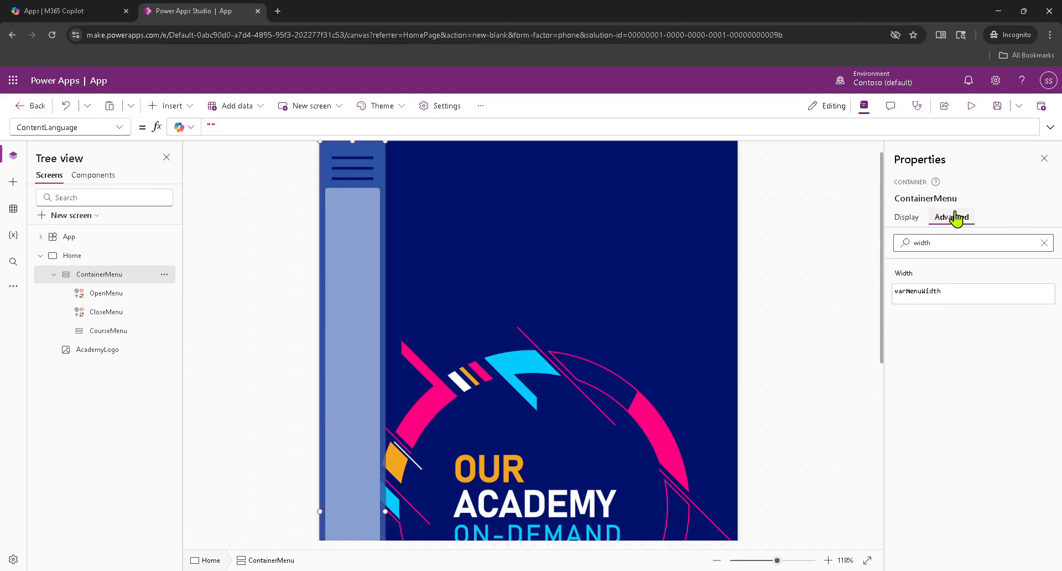
pyautogui.click(1043, 242)
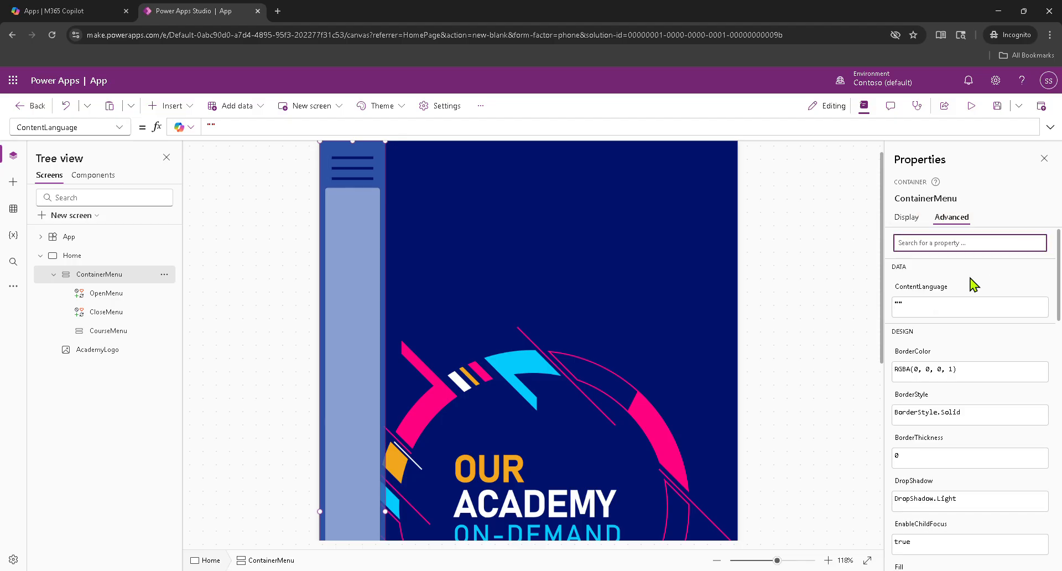
pyautogui.click(900, 220)
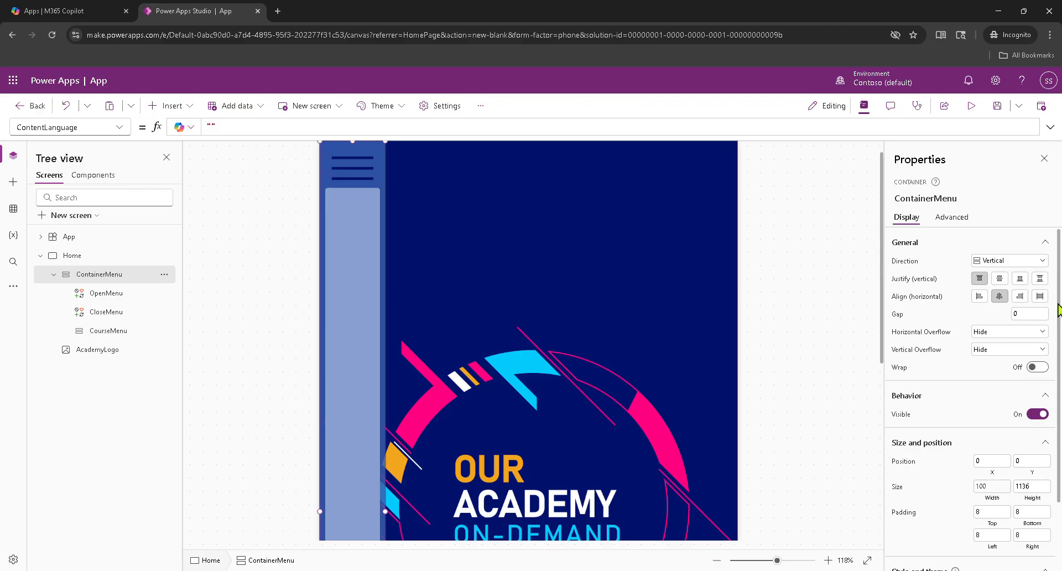
pyautogui.scroll(-3, 1057, 309)
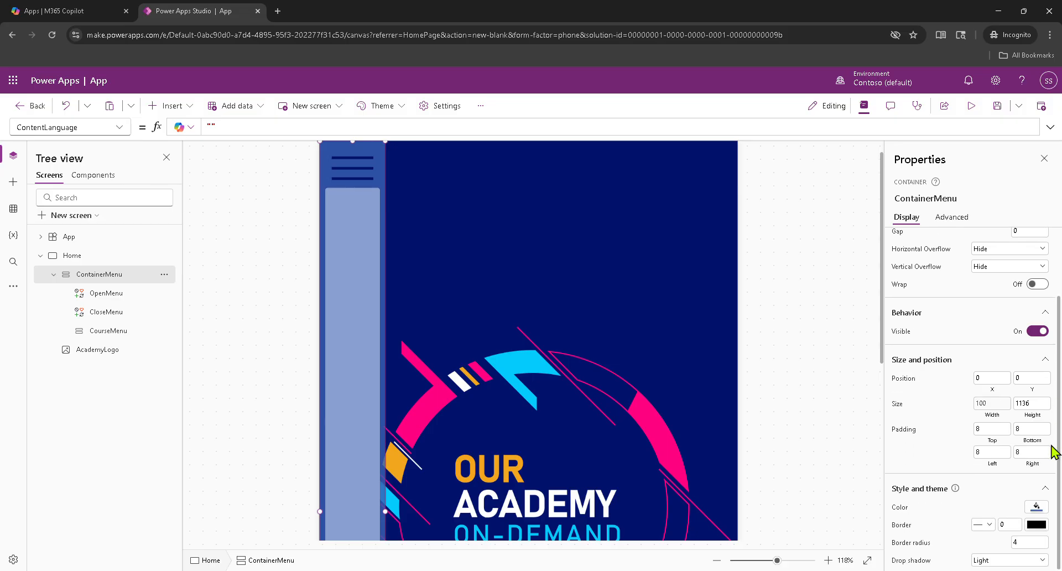
pyautogui.click(987, 430)
pyautogui.write('10')
pyautogui.click(1030, 427)
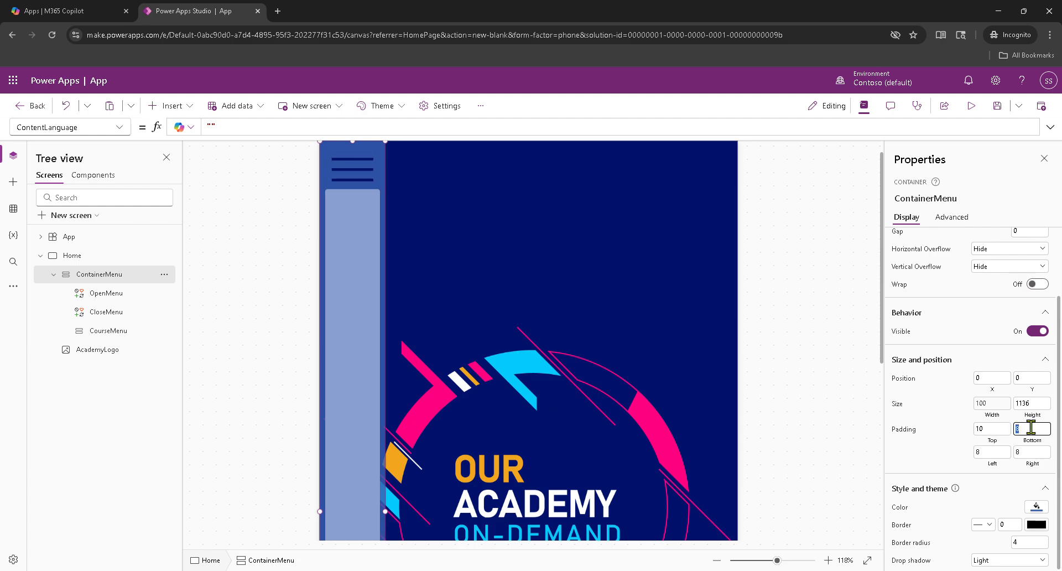
pyautogui.write('10')
pyautogui.click(883, 467)
pyautogui.click(0, 559)
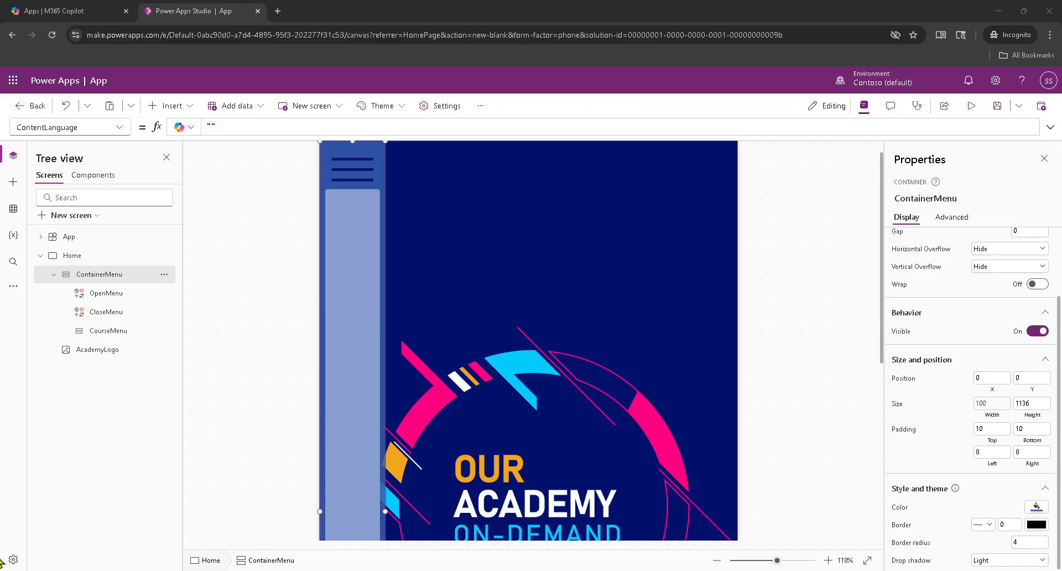
# Set the CourseMenu container's Width formula to Parent.Width.
pyautogui.click(112, 335)
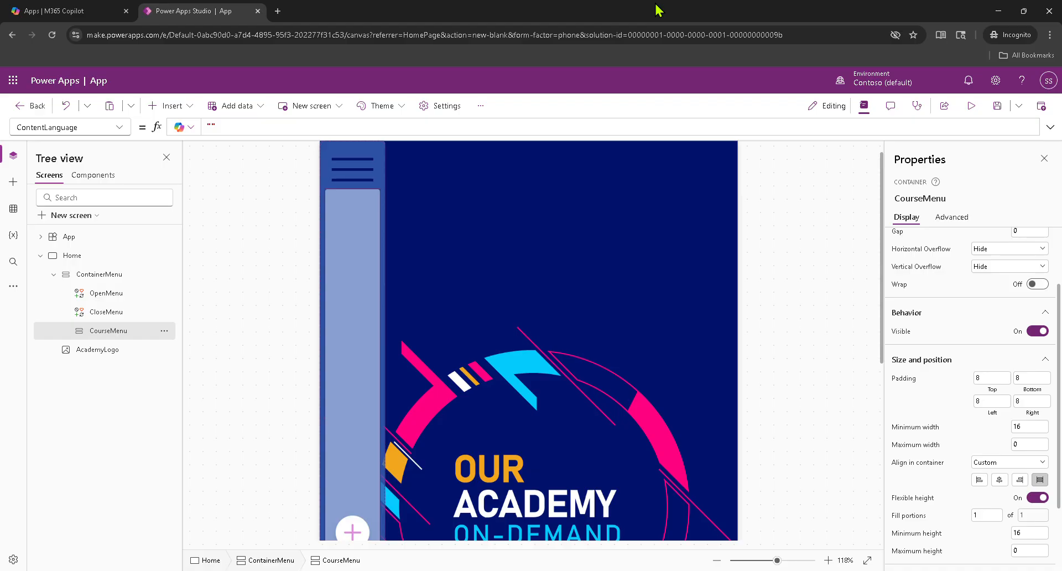
pyautogui.click(949, 222)
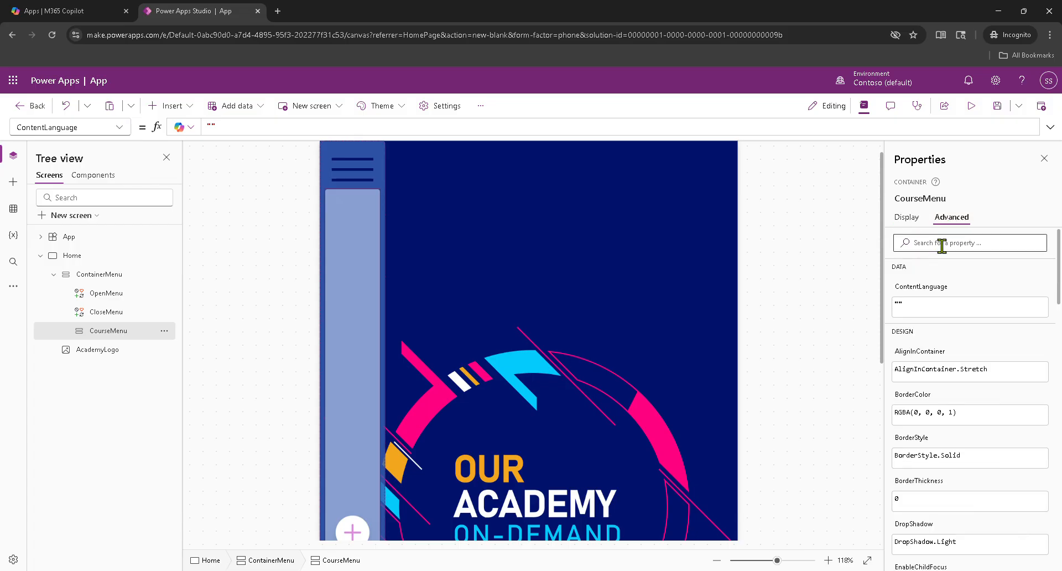
pyautogui.click(941, 246)
pyautogui.write('wi')
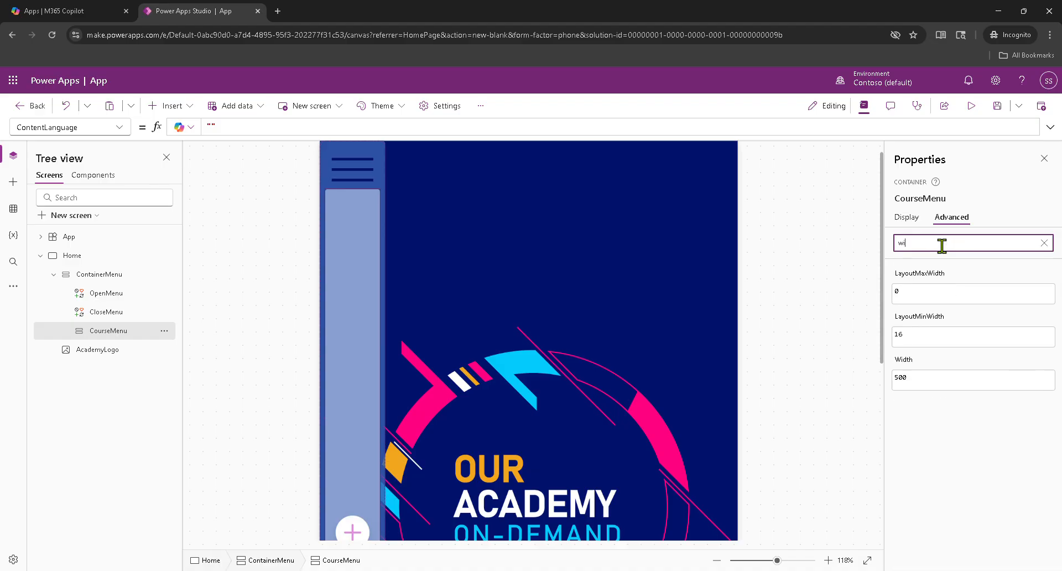
pyautogui.write('dth')
pyautogui.click(905, 217)
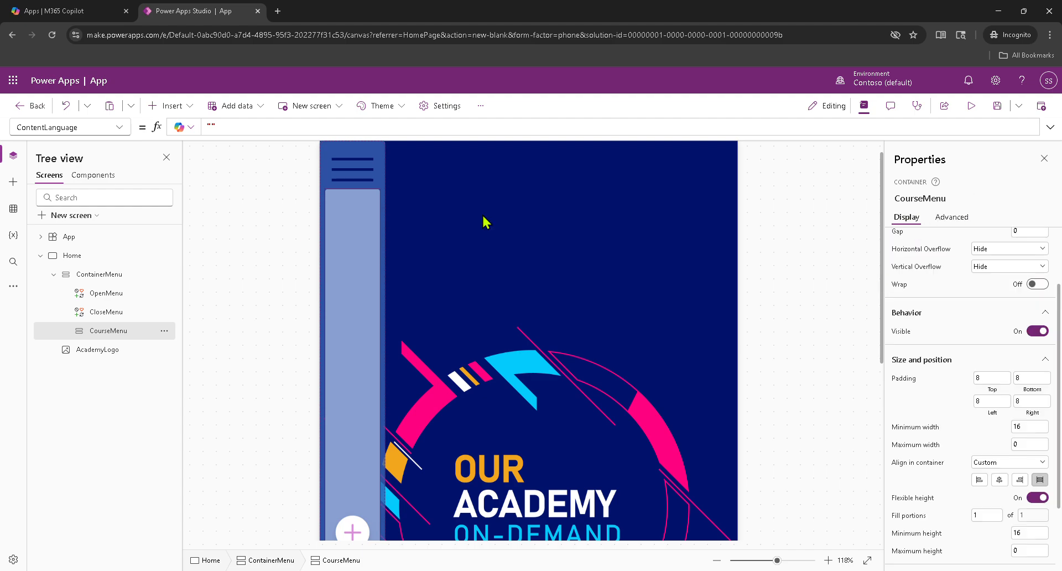
pyautogui.click(118, 130)
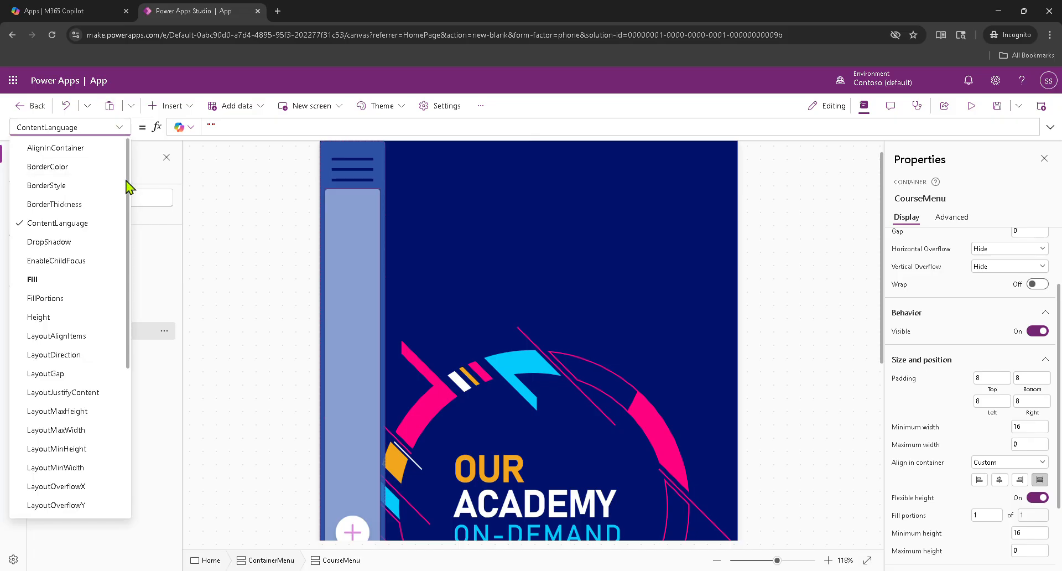
pyautogui.moveTo(127, 189); pyautogui.dragTo(127, 365)
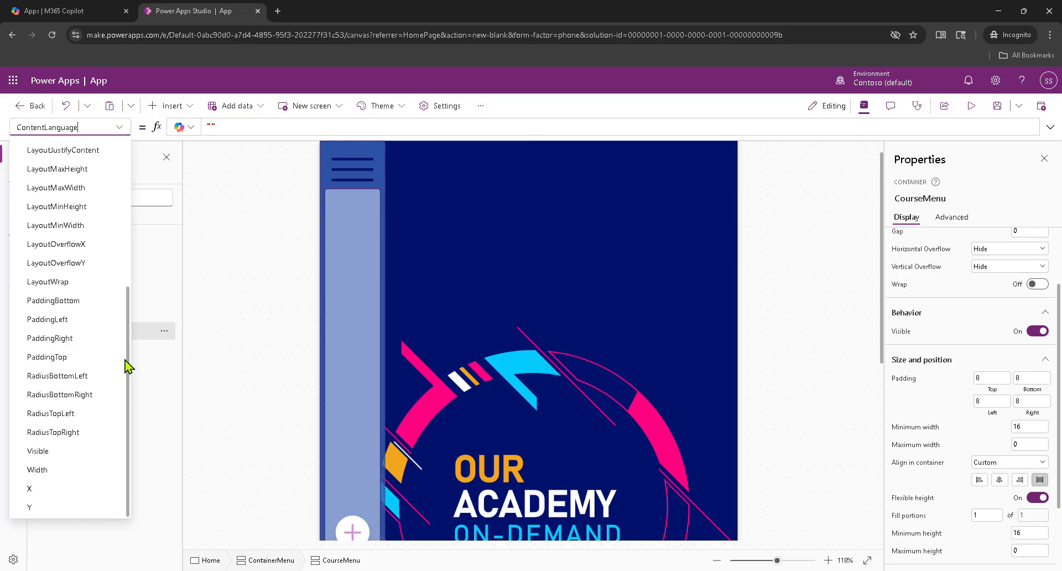
pyautogui.click(38, 469)
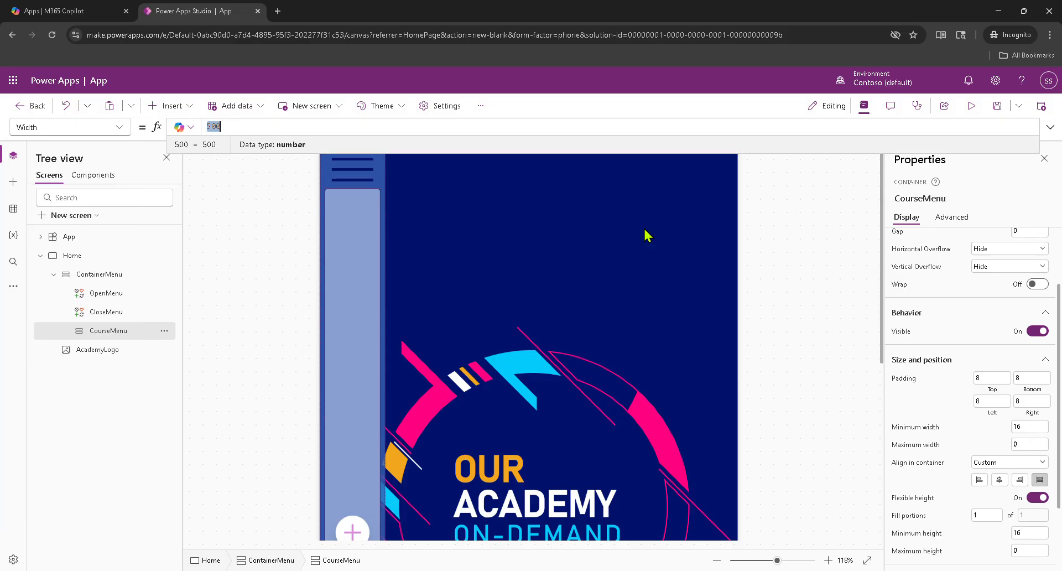
pyautogui.click(951, 216)
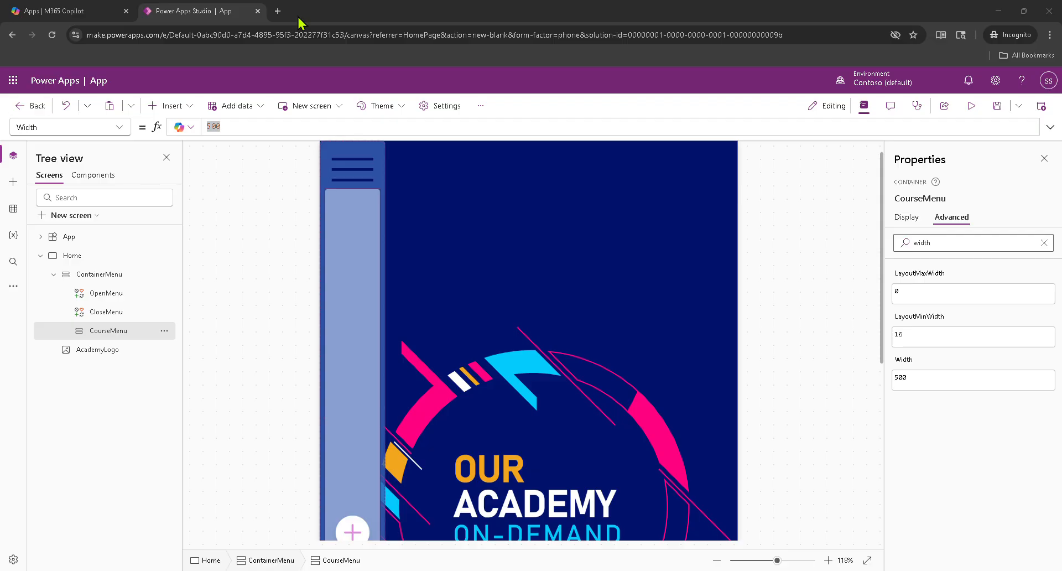
pyautogui.click(244, 128)
pyautogui.write('Parent.Width')
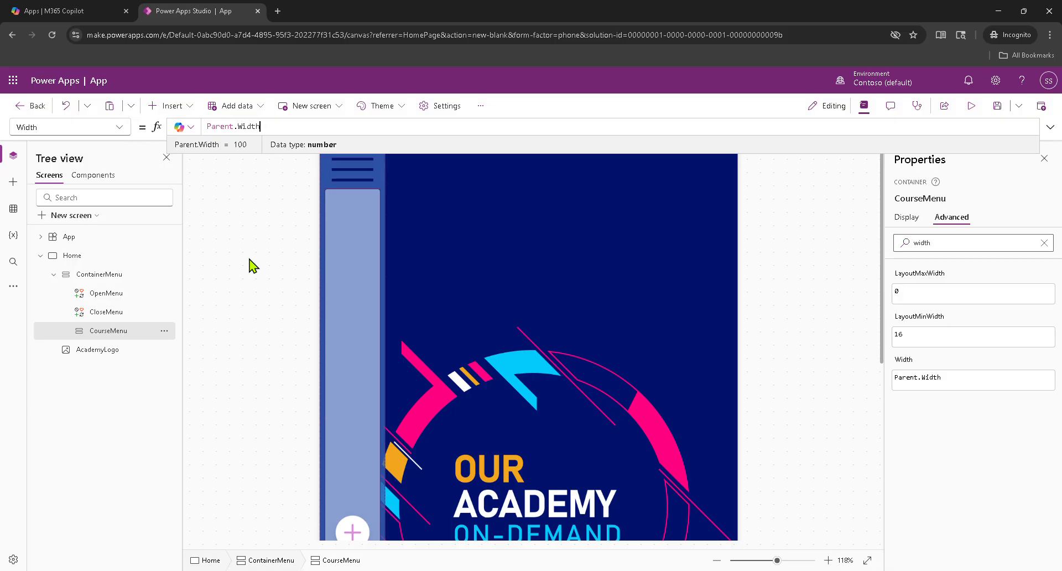
pyautogui.click(248, 315)
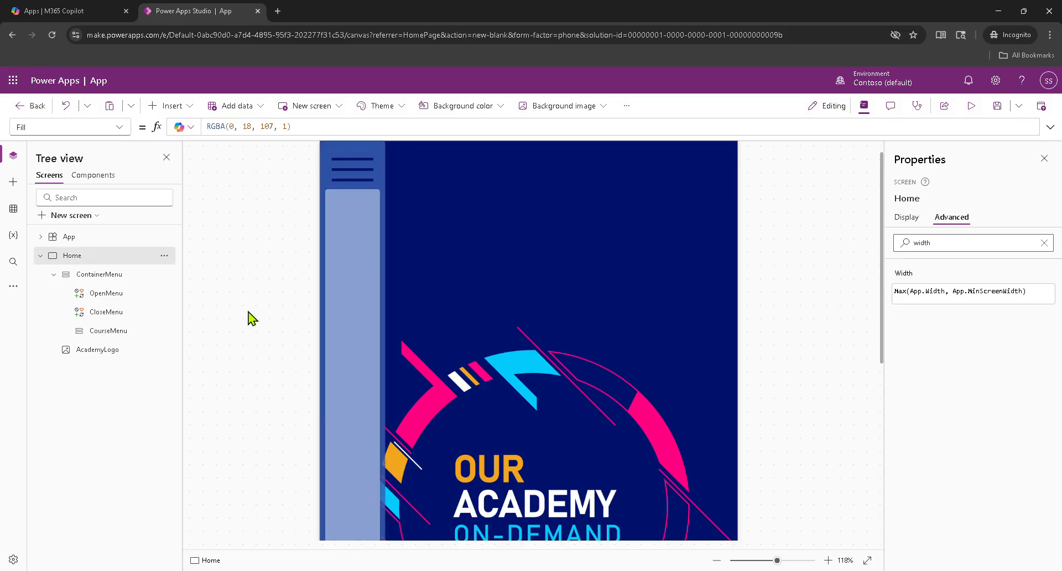
# Insert the Excel.png image from the app's media into the CourseMenu container.
pyautogui.click(118, 331)
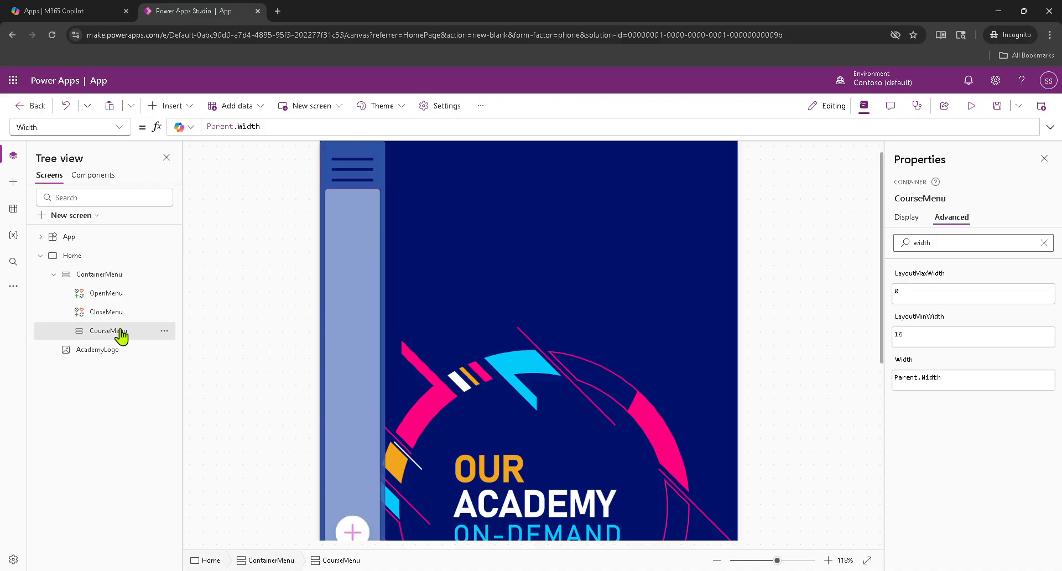
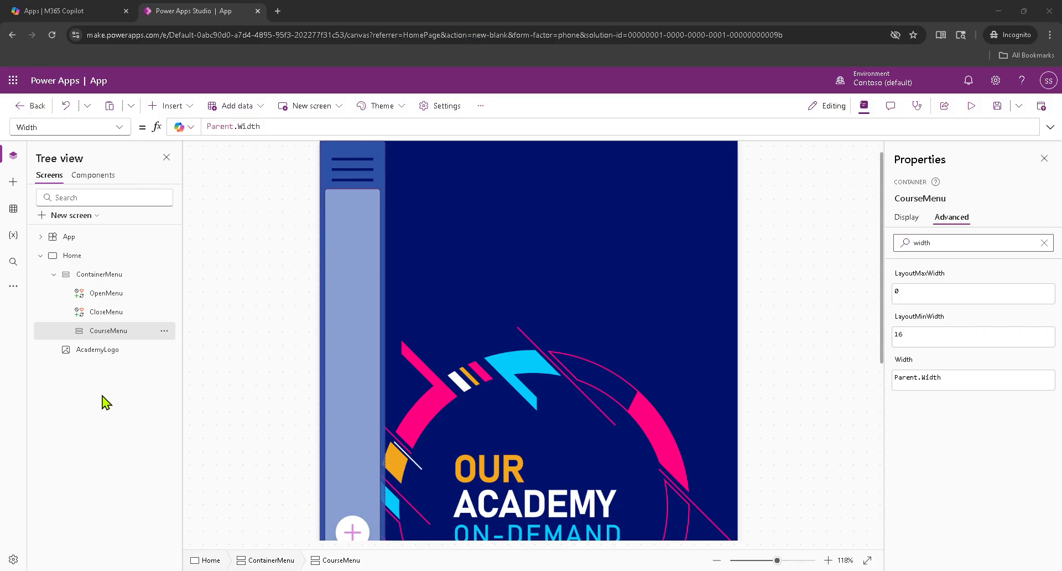
pyautogui.click(13, 288)
pyautogui.click(52, 294)
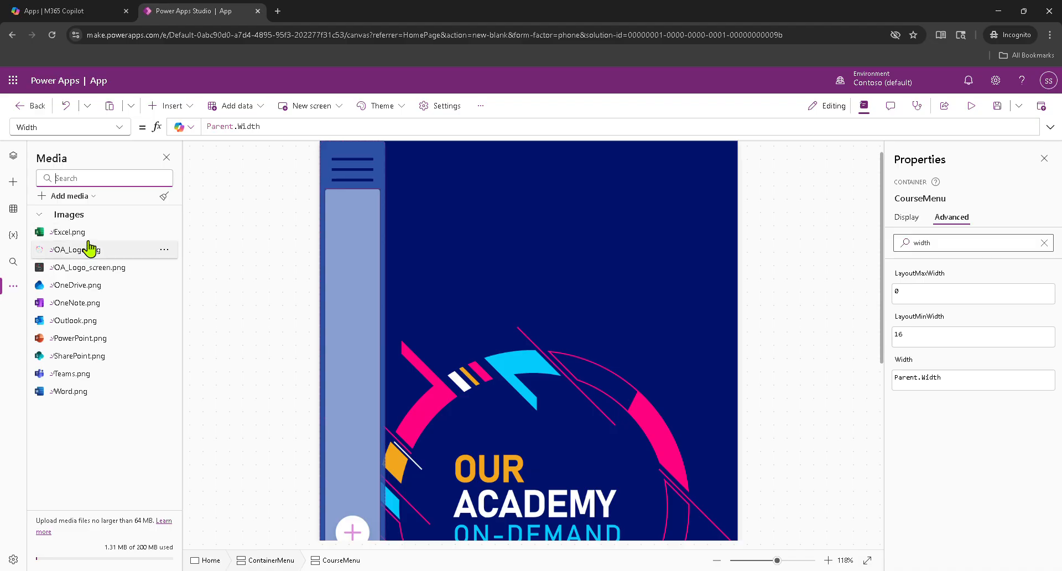
pyautogui.click(165, 231)
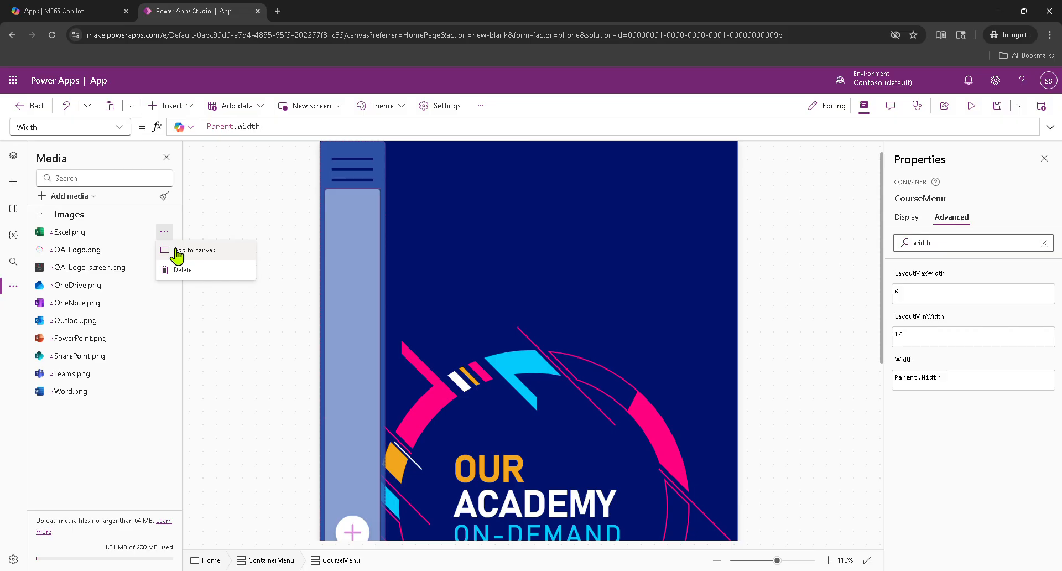
pyautogui.click(354, 250)
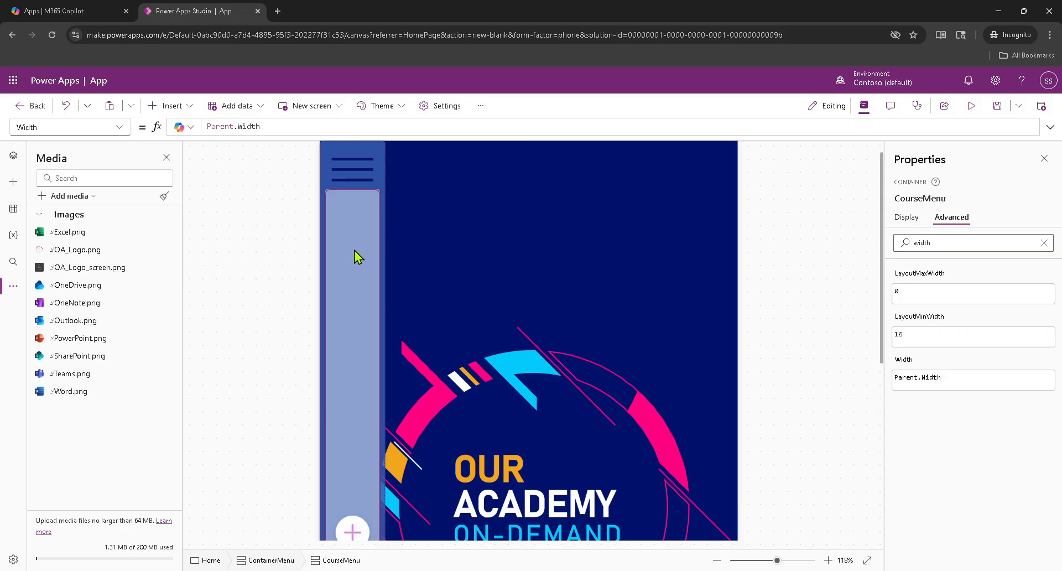
pyautogui.click(90, 235)
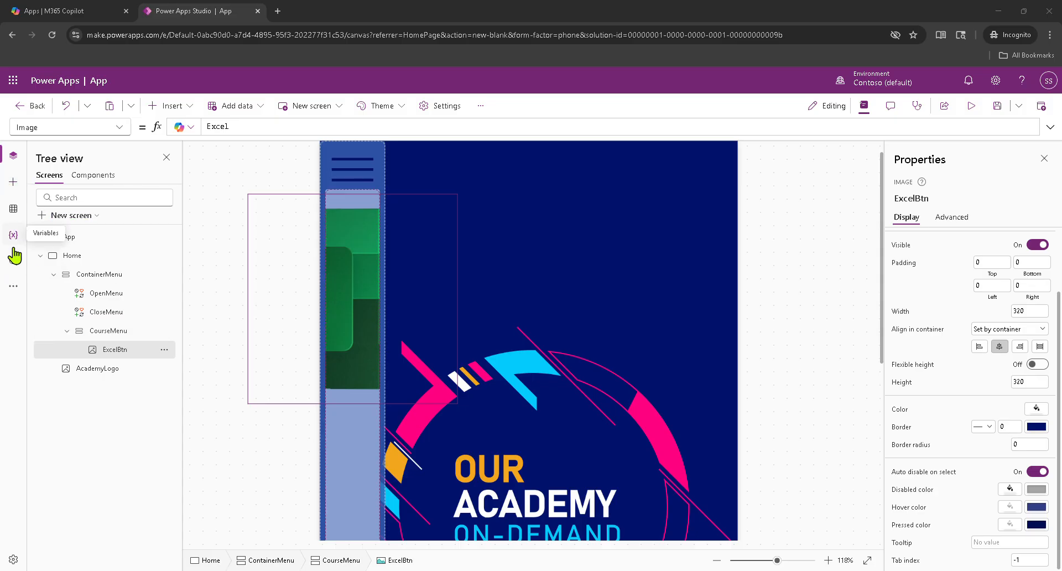
# Open the app's media list and set the height of the ExcelBtn image to 64.
pyautogui.click(15, 286)
pyautogui.click(15, 287)
pyautogui.click(13, 293)
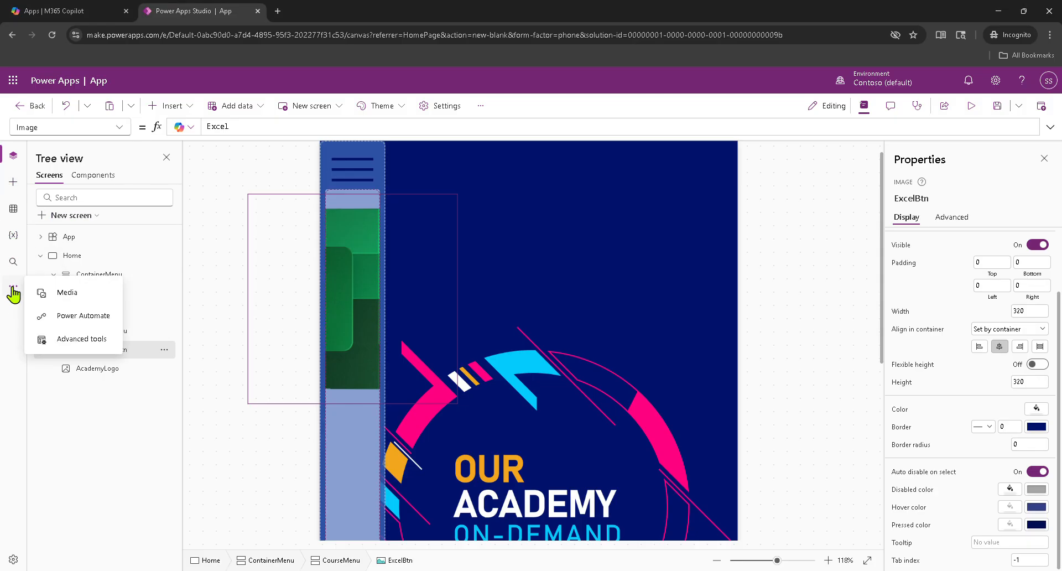
pyautogui.click(44, 291)
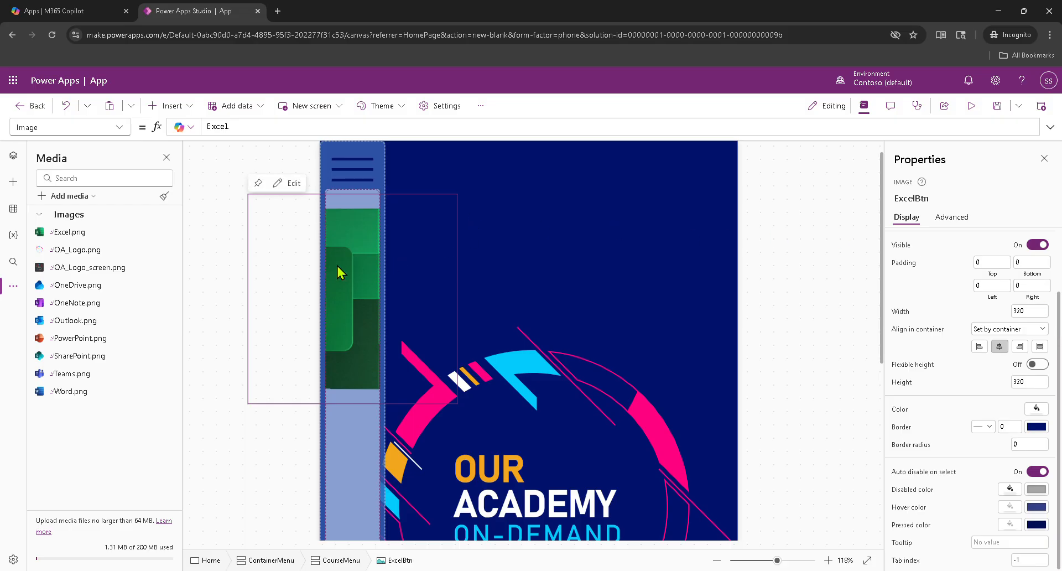
pyautogui.doubleClick(1031, 381)
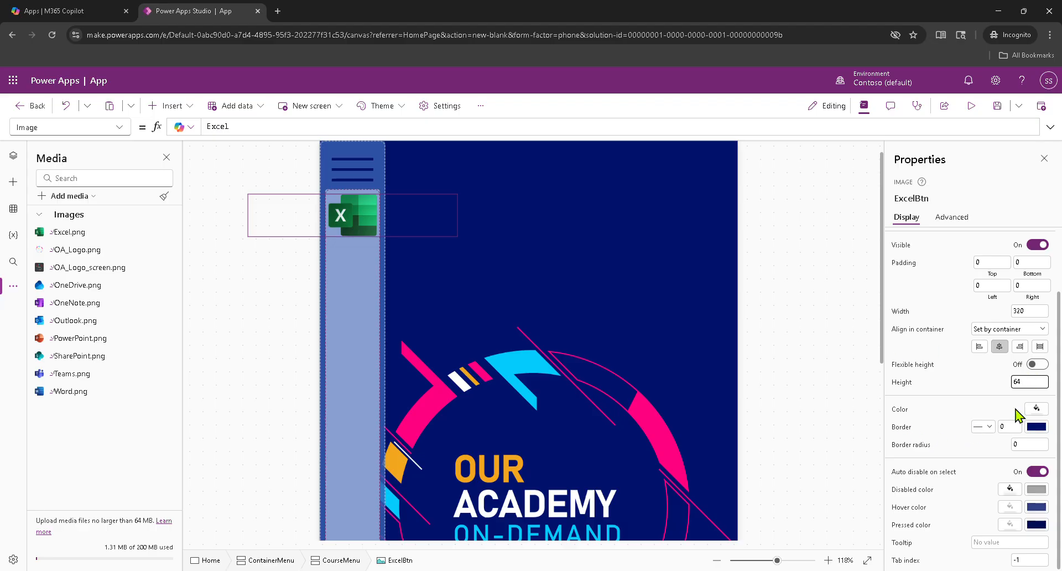
# Reduce the height of the ExcelBtn image to 50.
pyautogui.click(360, 285)
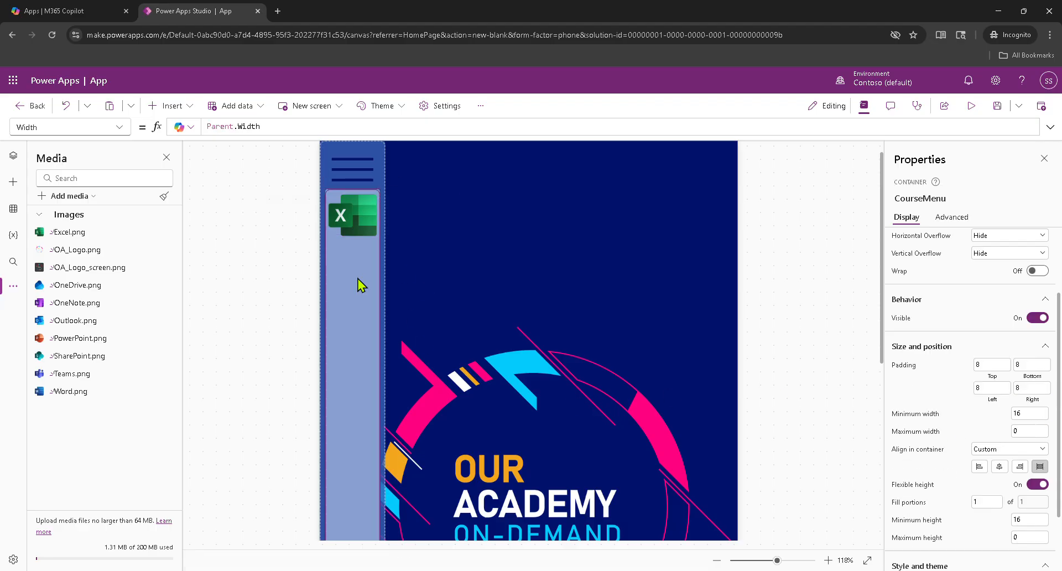
pyautogui.click(361, 209)
pyautogui.click(1026, 385)
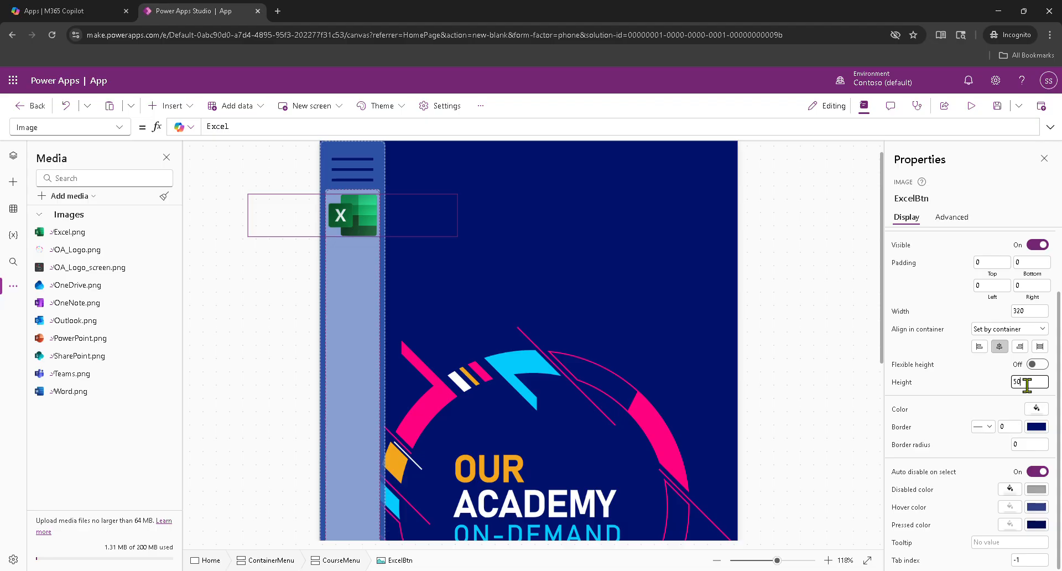
pyautogui.press('Tab')
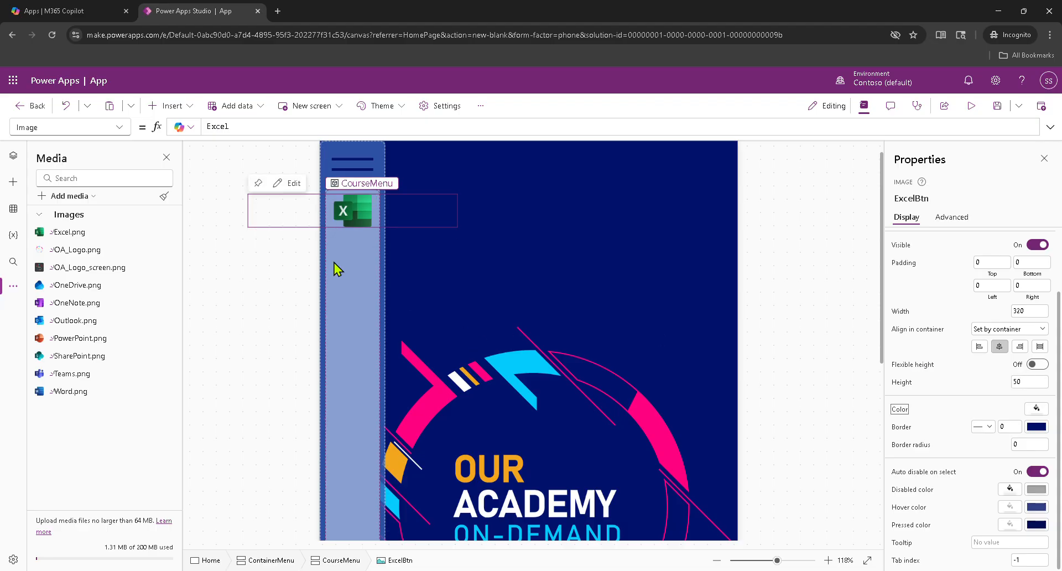
# Insert the OneDrive.png, OneNote.png and Outlook.png images from the app's media into the CourseMenu container.
pyautogui.click(335, 264)
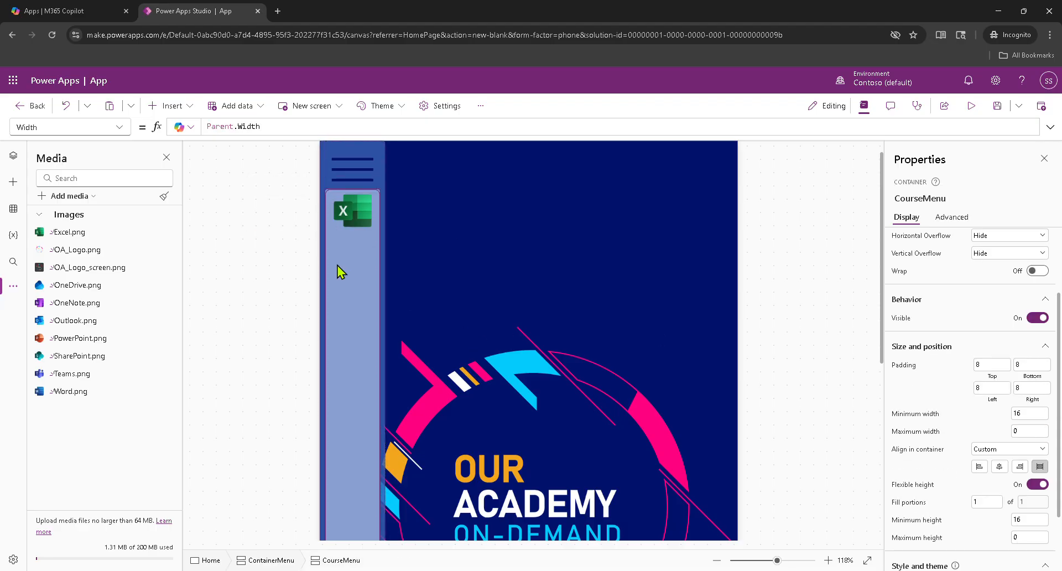
pyautogui.click(80, 286)
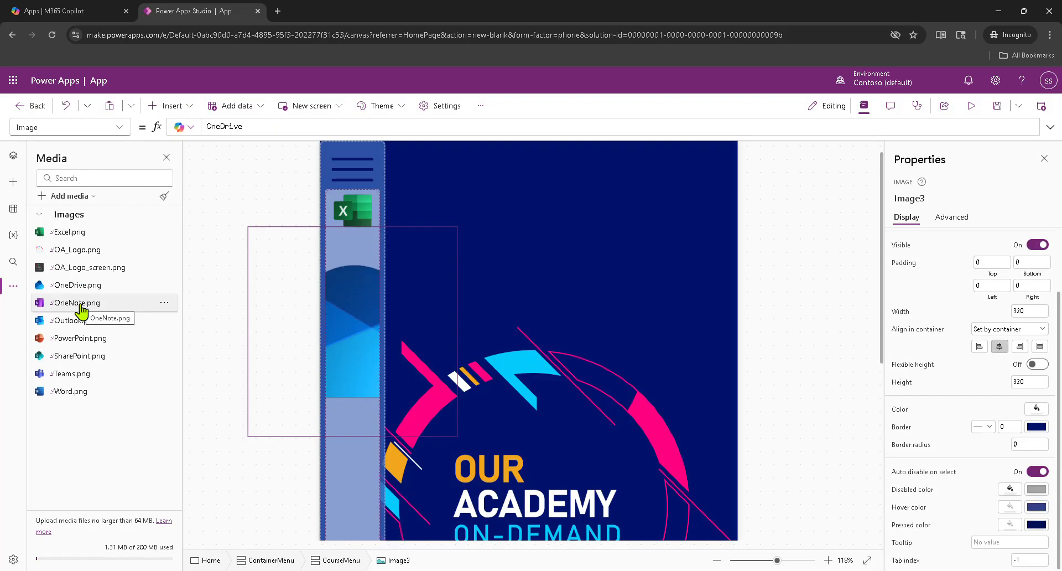
pyautogui.click(79, 305)
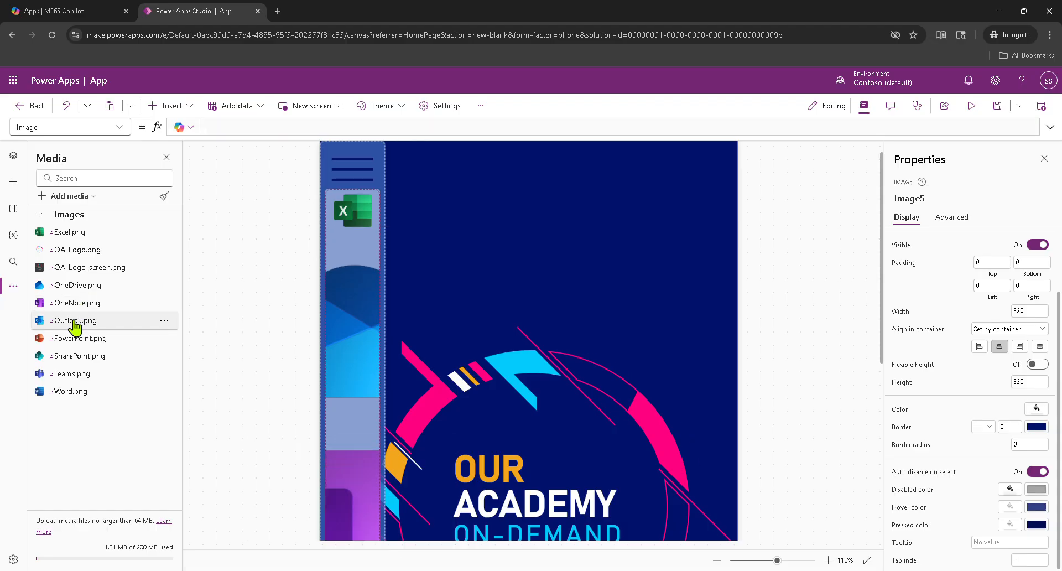
# Set the height of the OneDrive, OneNote and Outlook images in CourseMenu to 50 each.
pyautogui.click(338, 321)
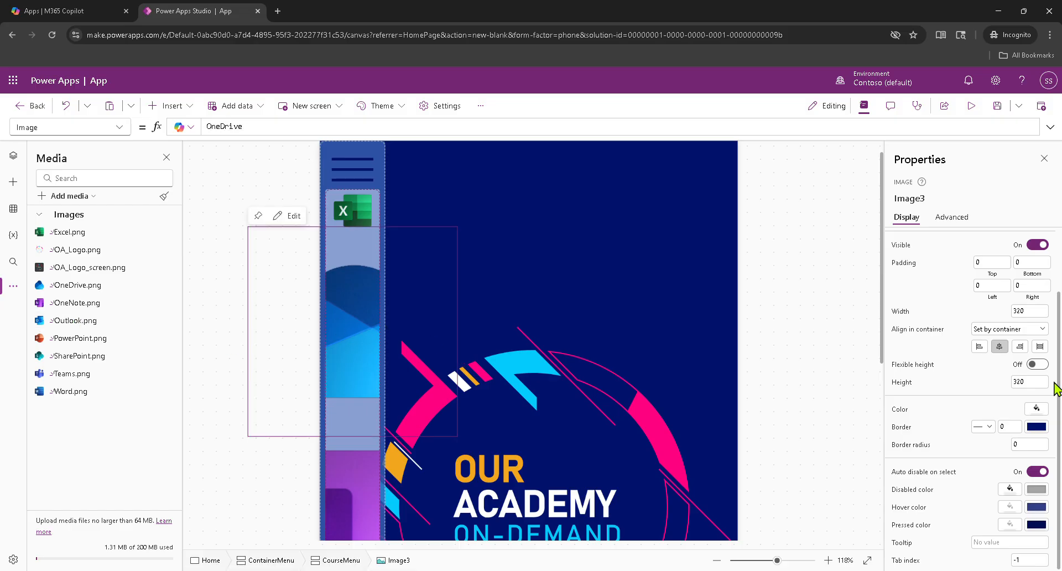
pyautogui.click(1026, 382)
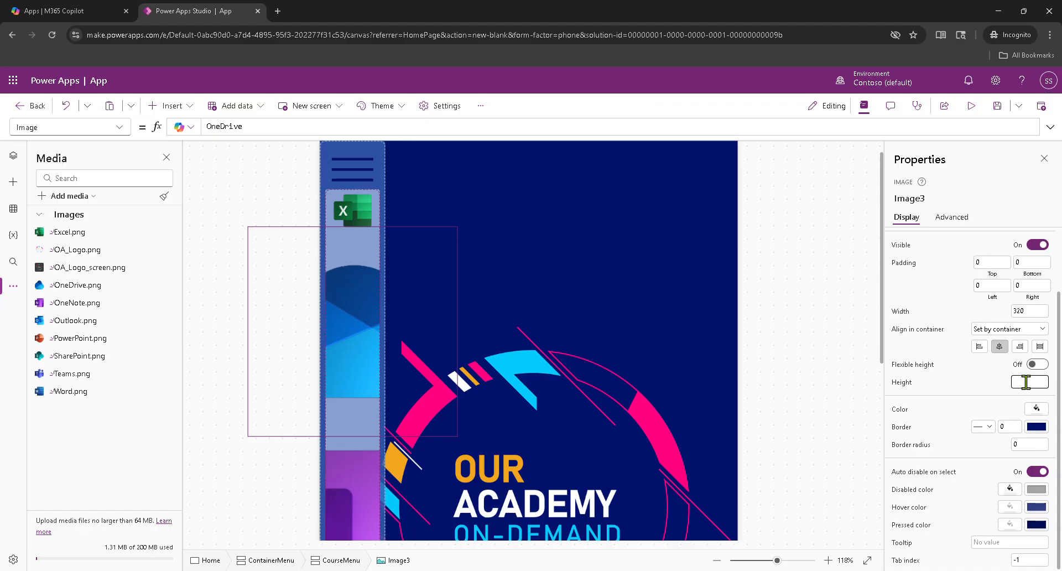
pyautogui.write('50')
pyautogui.press('Tab')
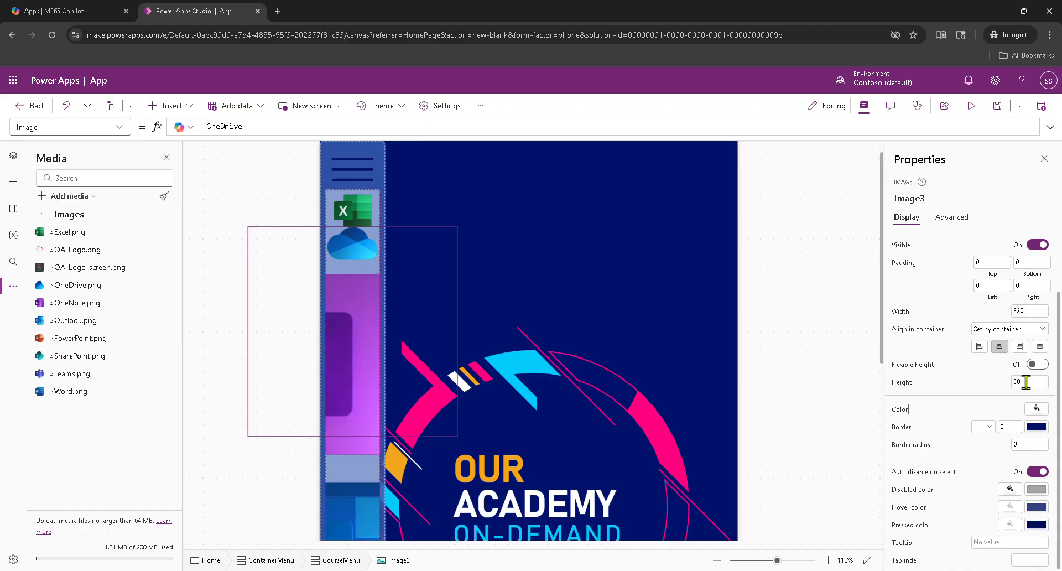
pyautogui.click(370, 319)
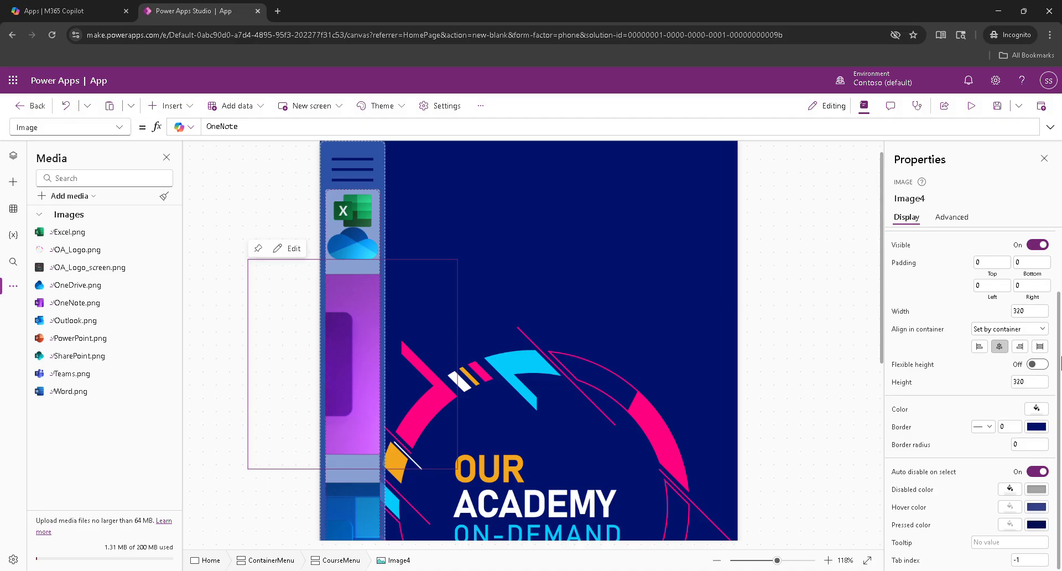
pyautogui.click(1032, 381)
pyautogui.press('Tab')
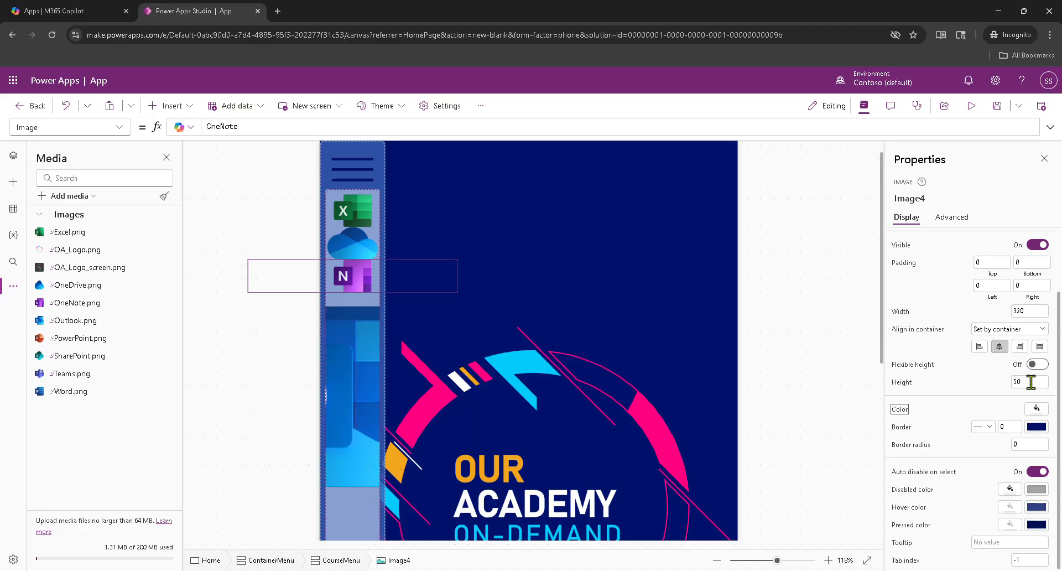
pyautogui.click(359, 368)
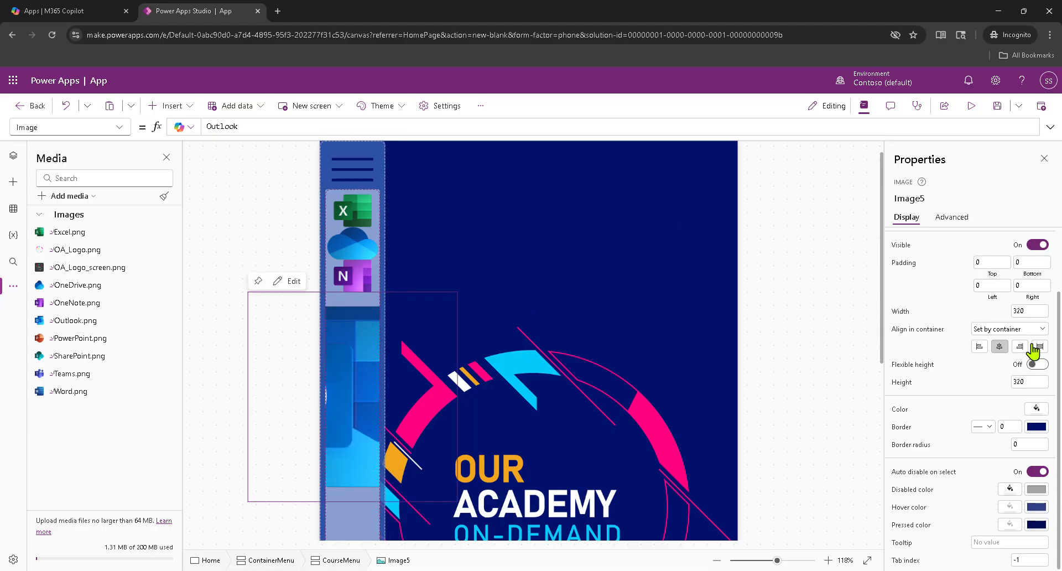
pyautogui.click(1031, 382)
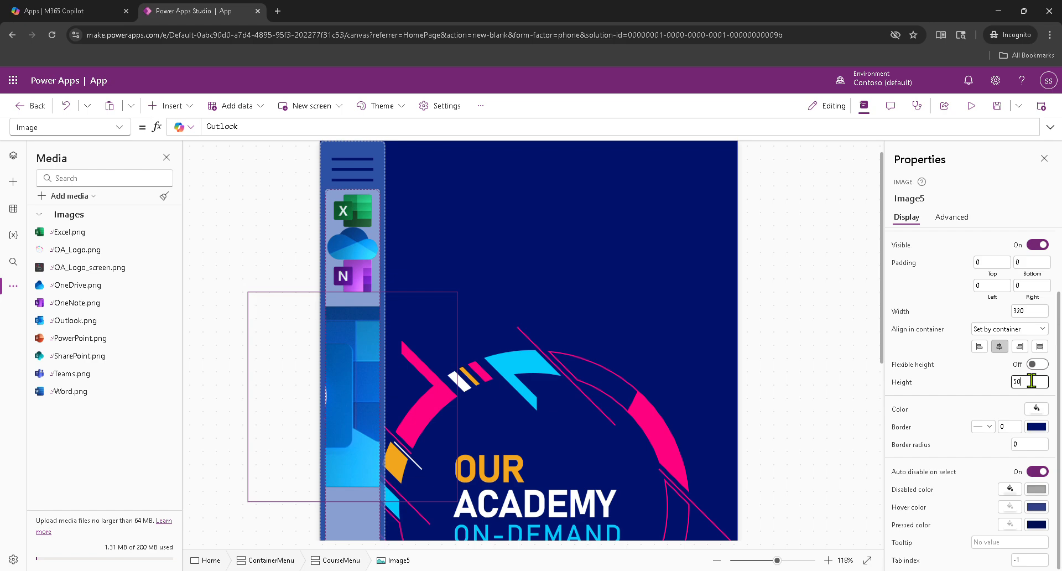
pyautogui.write('50')
pyautogui.press('Tab')
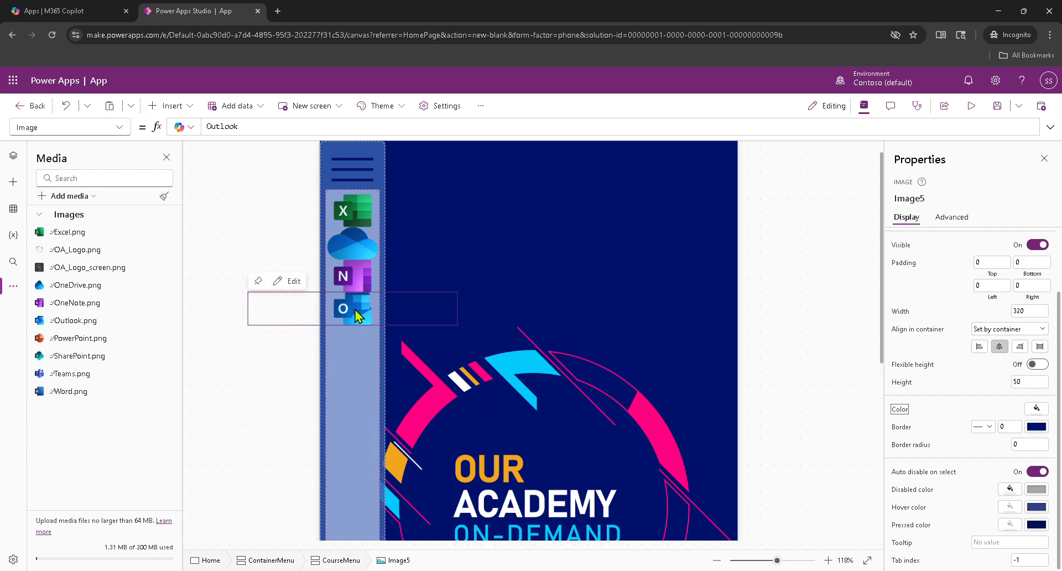
pyautogui.click(354, 278)
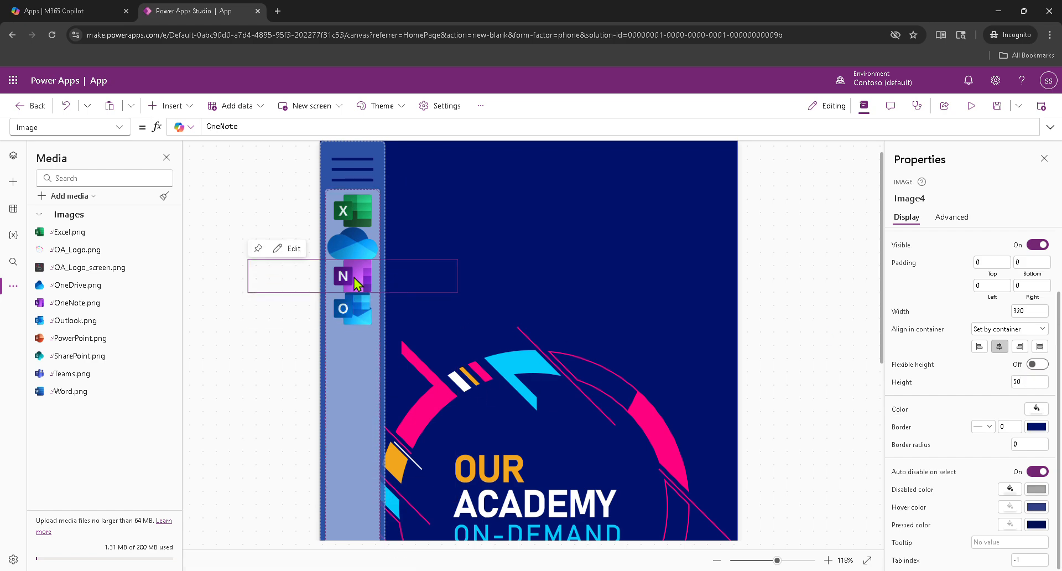
pyautogui.click(355, 246)
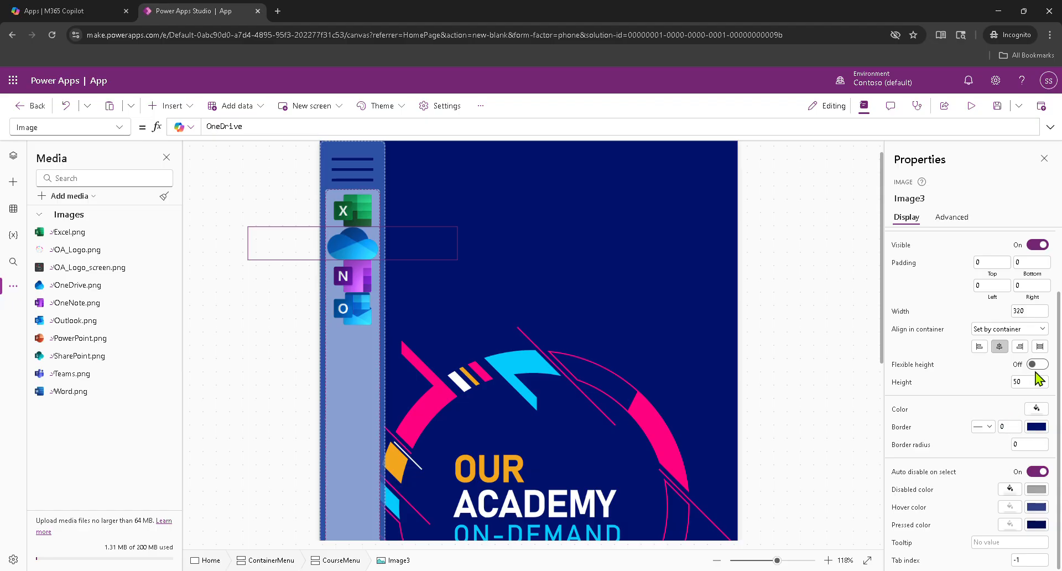
pyautogui.click(361, 309)
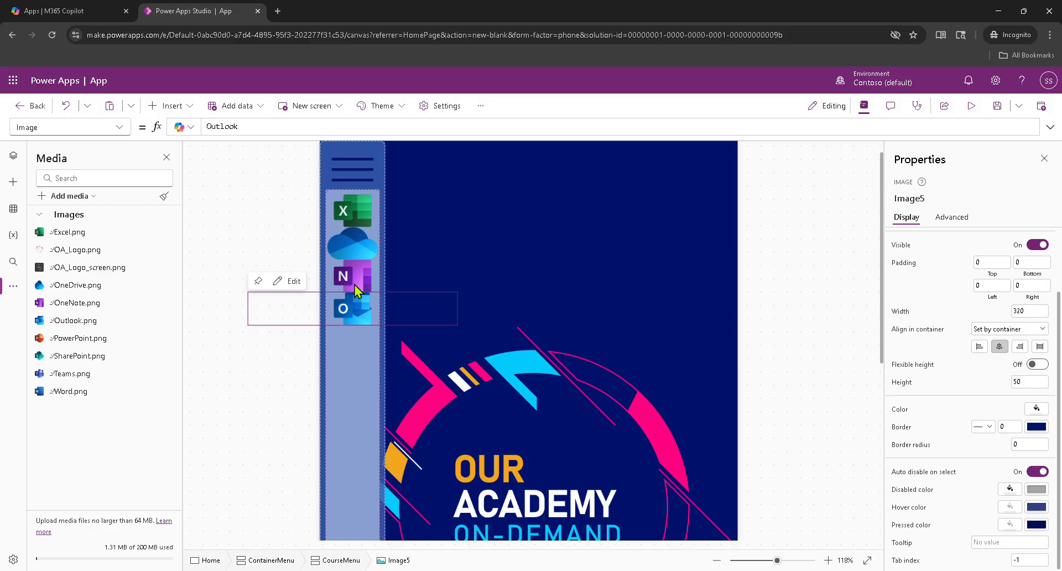
pyautogui.click(354, 279)
pyautogui.click(353, 244)
pyautogui.click(354, 209)
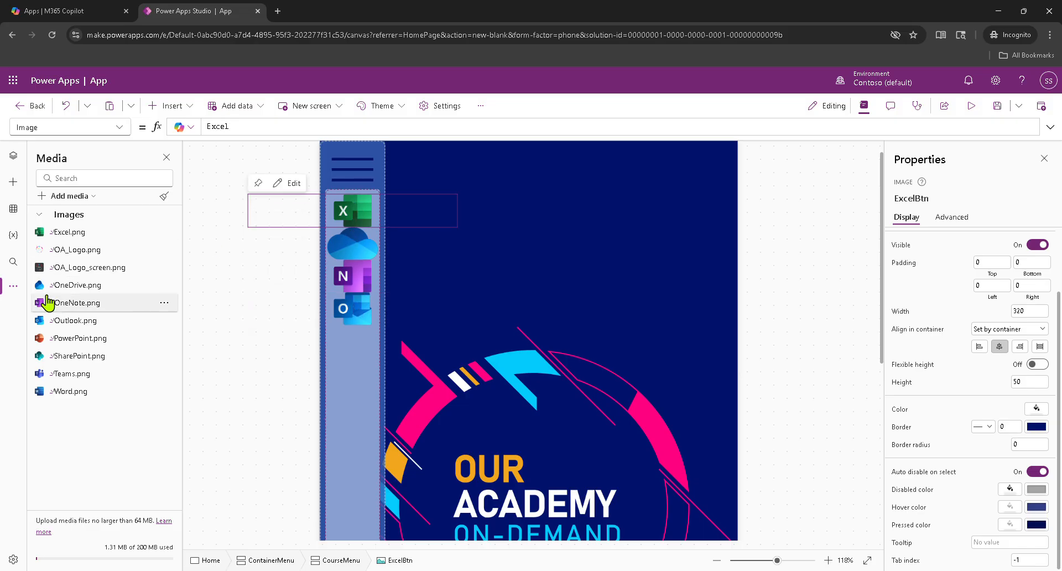
# Add the PowerPoint.png and SharePoint.png images to the CourseMenu container, each with a height of 50.
pyautogui.click(80, 344)
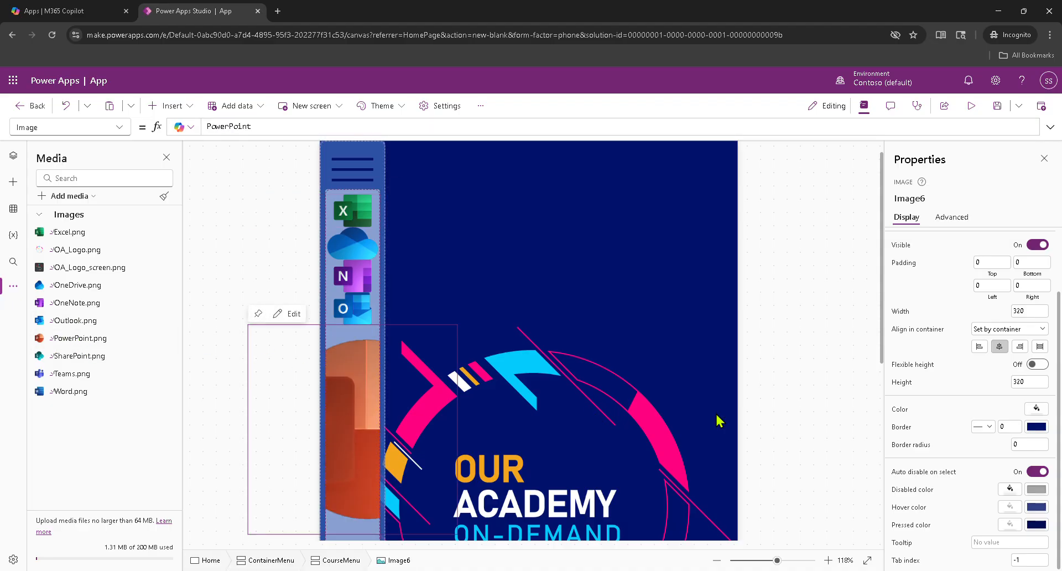
pyautogui.click(1027, 381)
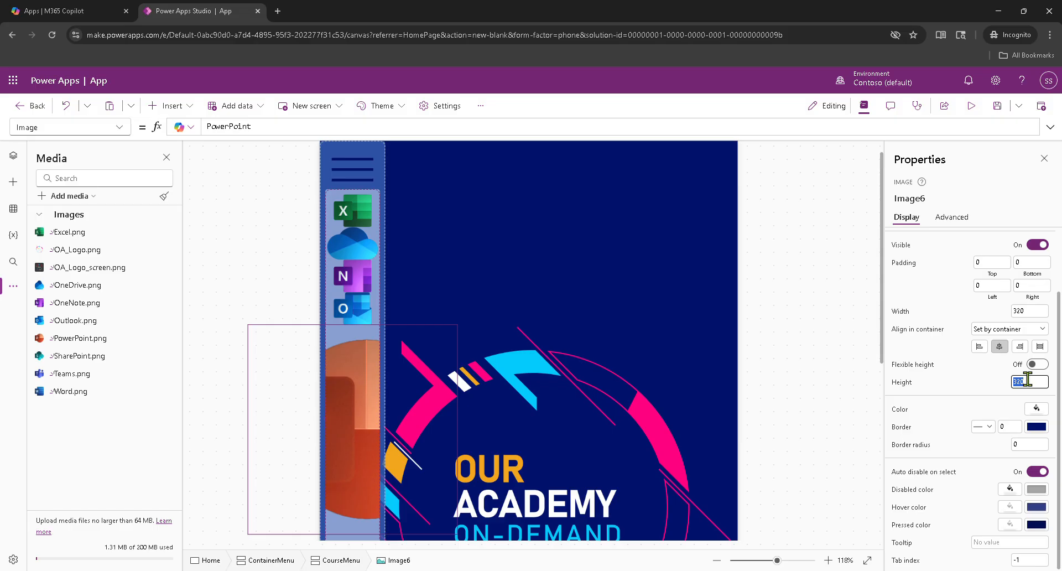
pyautogui.write('50')
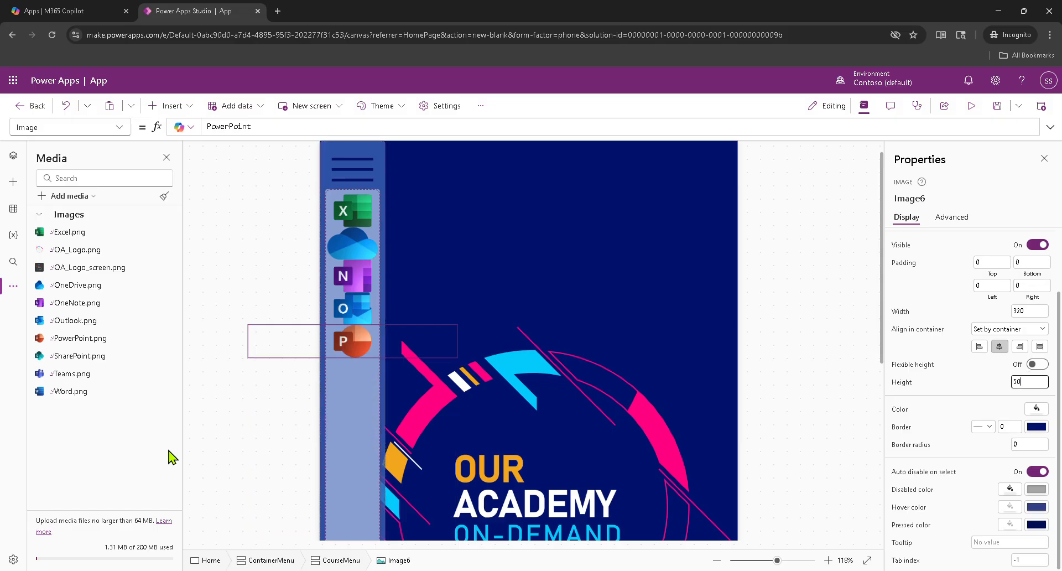
pyautogui.click(80, 357)
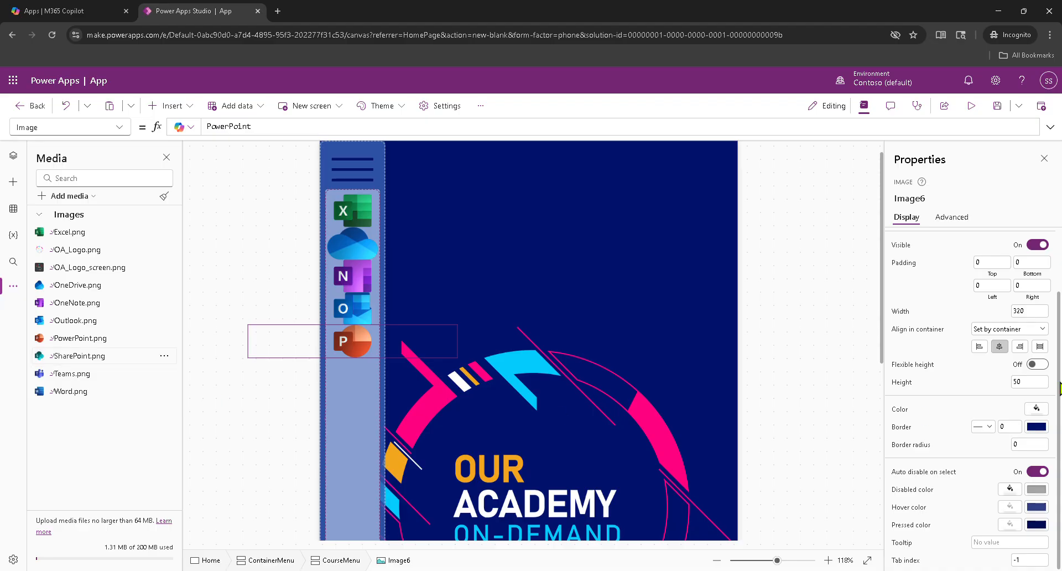
pyautogui.click(1028, 381)
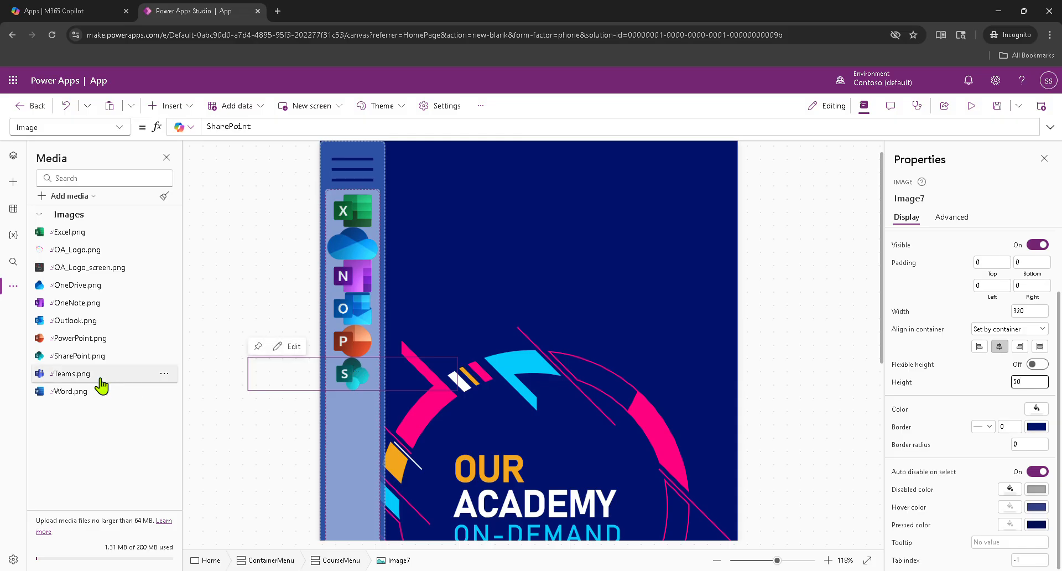
# Add the Teams.png and Word.png images to the CourseMenu container, each with a height of 50.
pyautogui.click(68, 376)
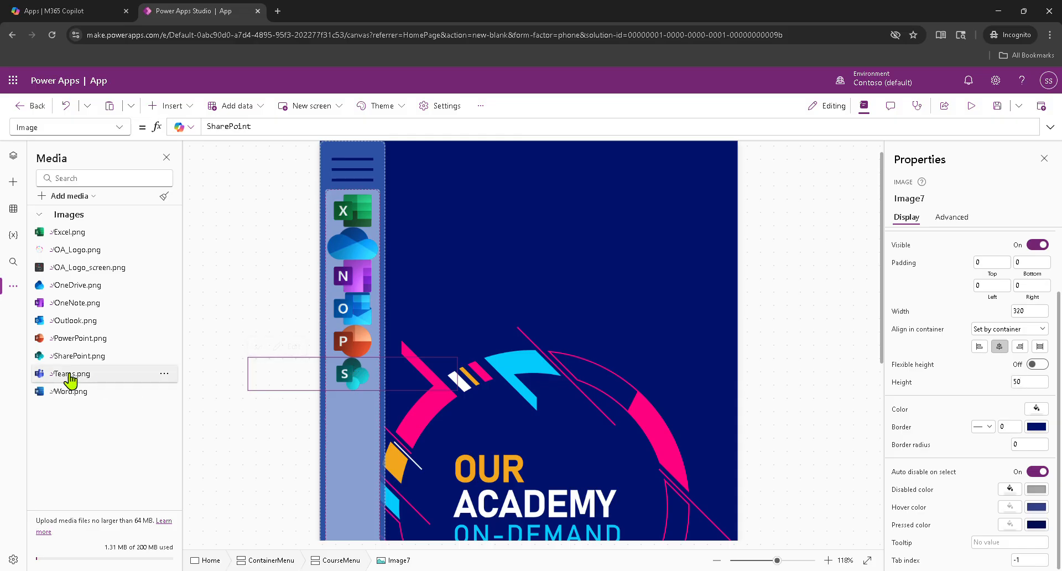
pyautogui.click(1030, 381)
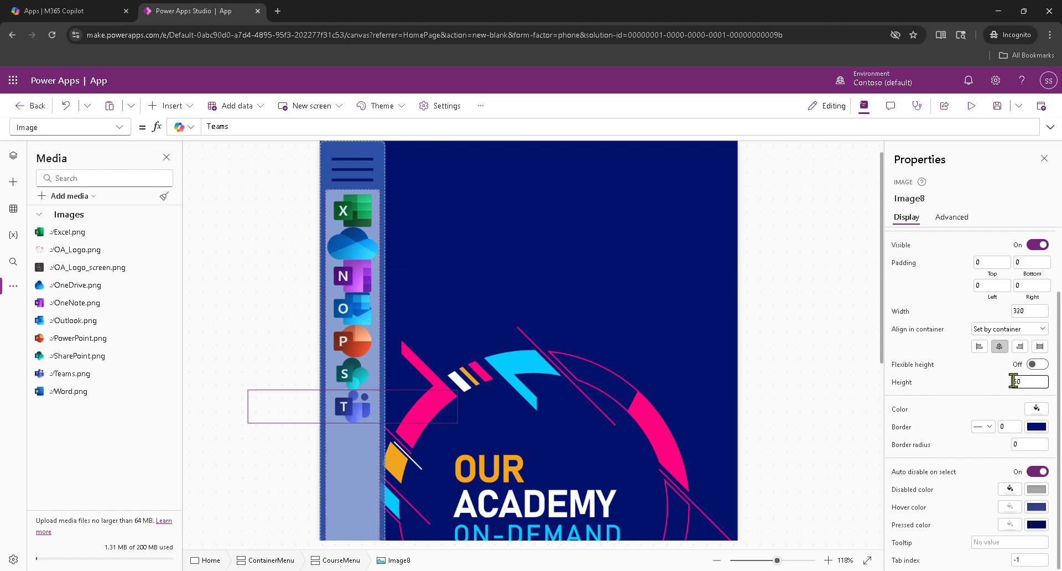
pyautogui.click(98, 392)
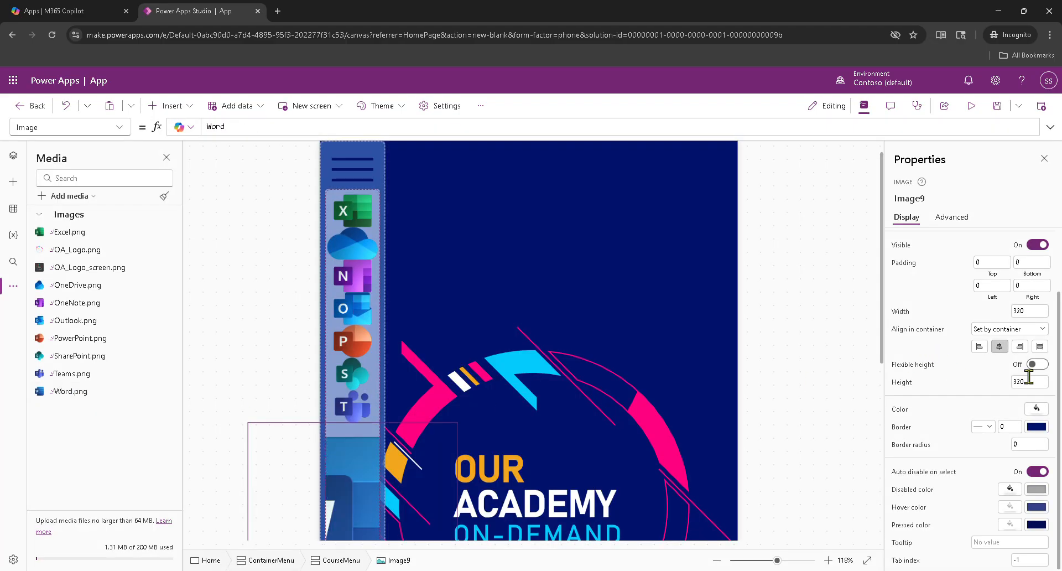
pyautogui.click(1030, 382)
pyautogui.write('50')
pyautogui.press('Return')
# Set the top padding of the OneDrive, OneNote and Outlook images in CourseMenu to 10 each.
pyautogui.click(522, 293)
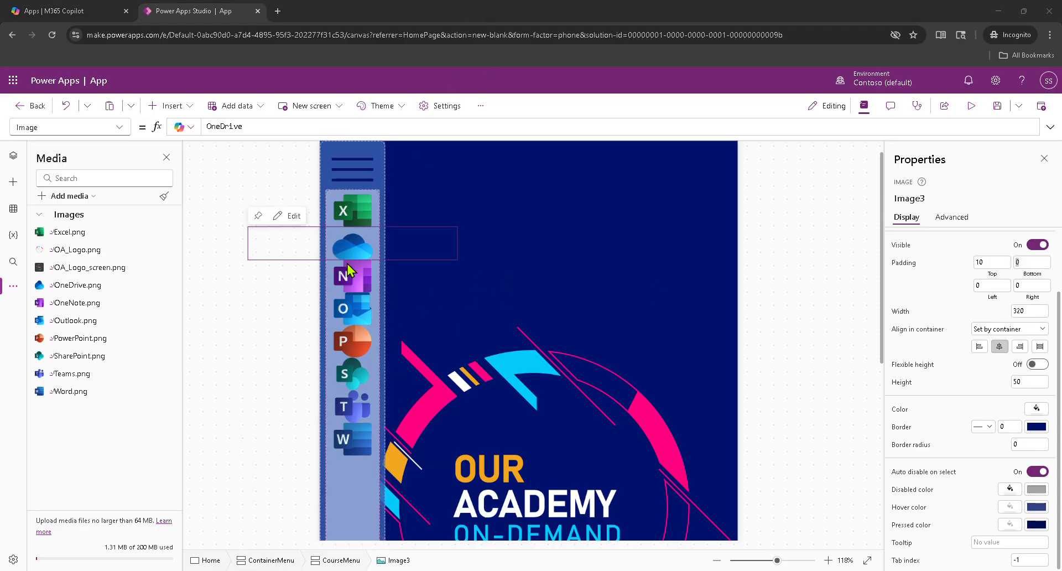
pyautogui.click(360, 286)
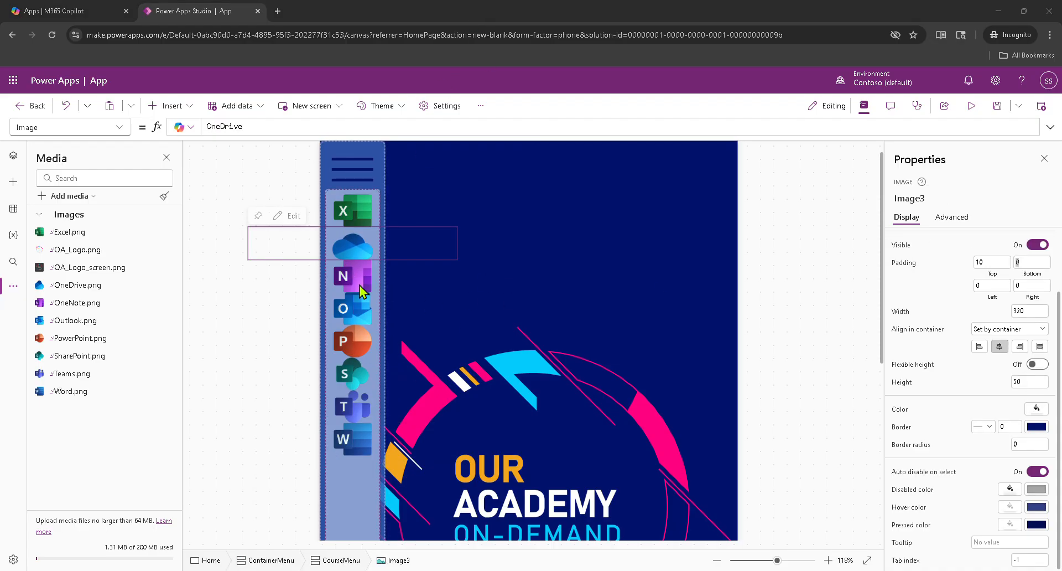
pyautogui.click(986, 263)
pyautogui.write('10')
pyautogui.press('Tab')
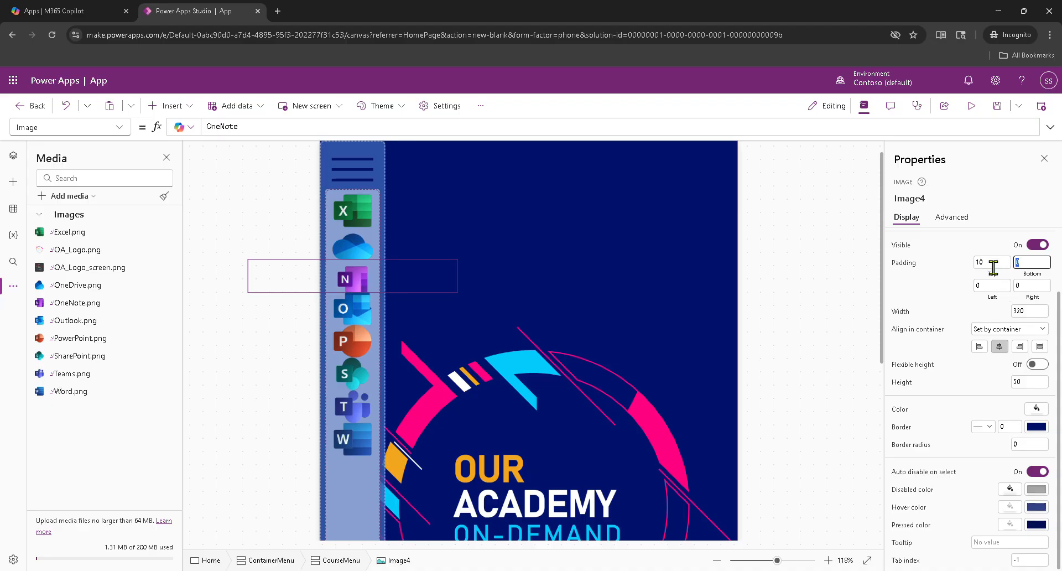
pyautogui.click(337, 315)
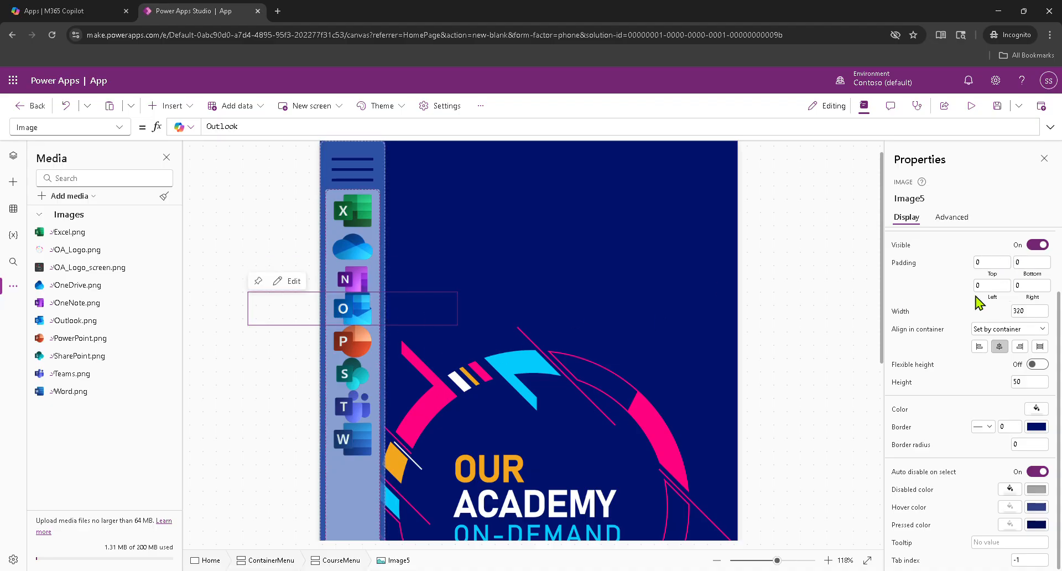
pyautogui.click(988, 262)
pyautogui.write('10')
pyautogui.press('Tab')
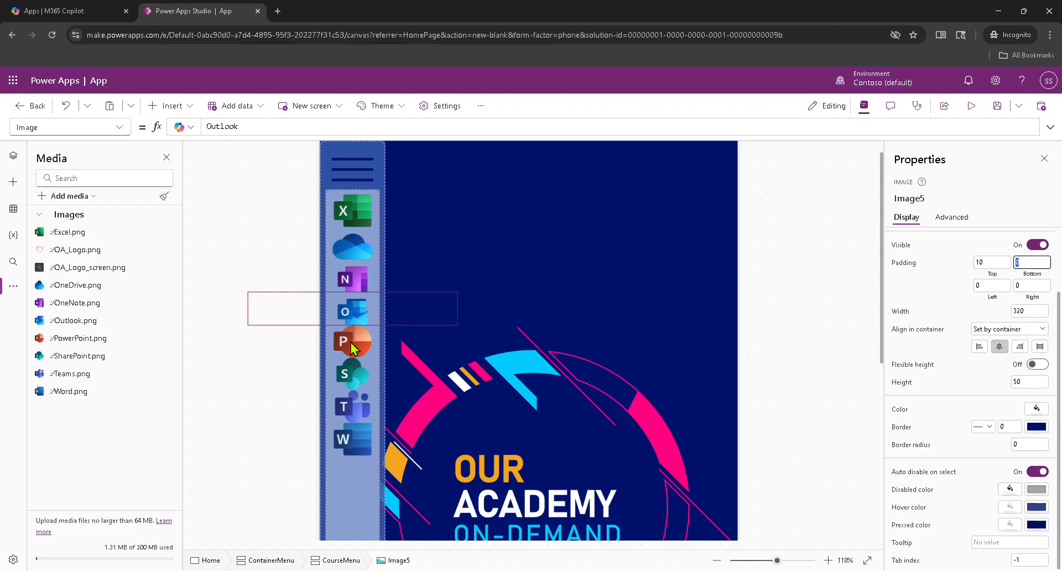
# Set the top padding of the PowerPoint and SharePoint images in CourseMenu to 10 each.
pyautogui.click(351, 343)
pyautogui.click(991, 263)
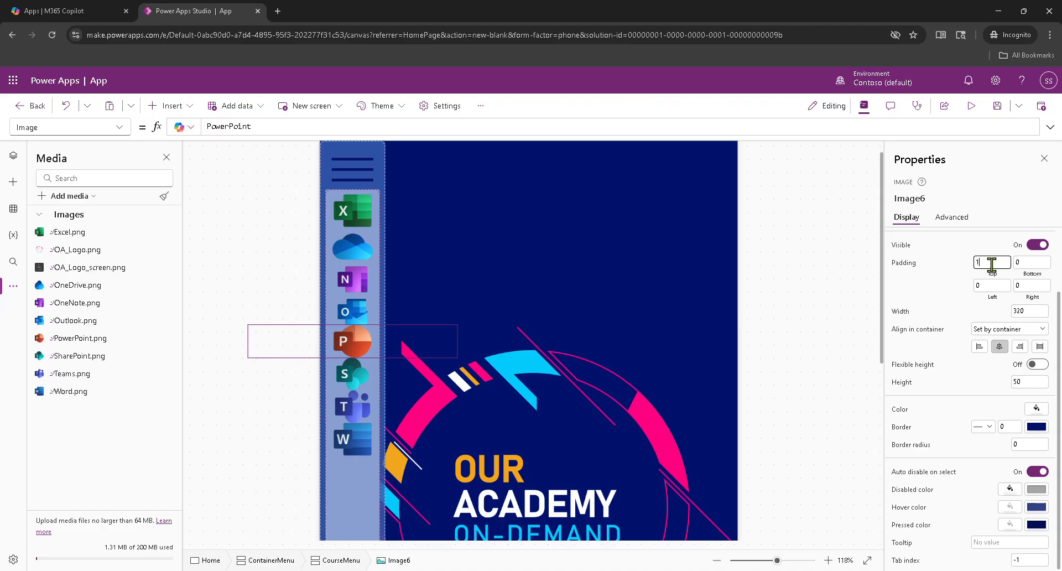
pyautogui.write('10')
pyautogui.press('Tab')
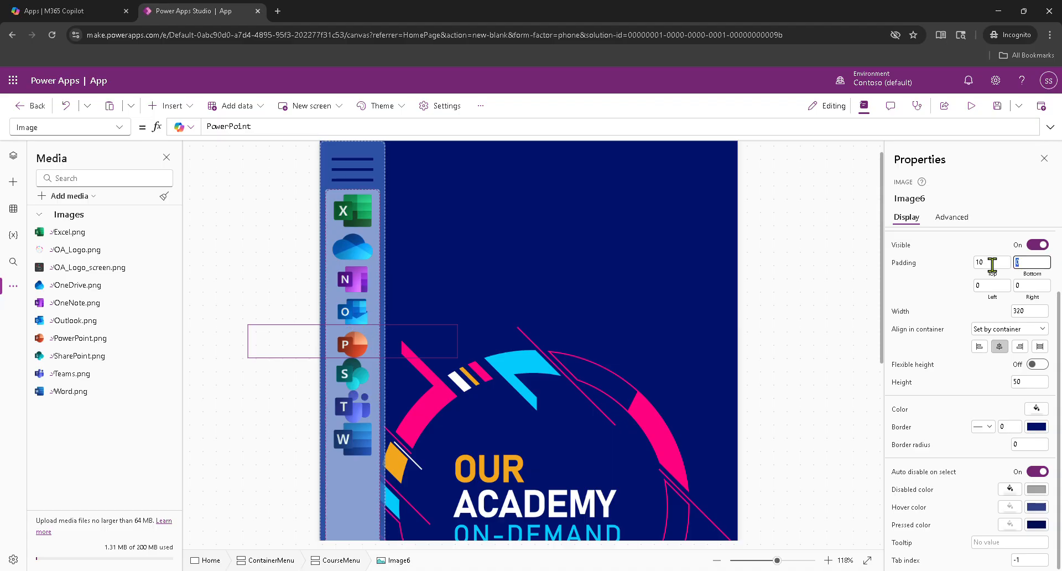
pyautogui.click(351, 381)
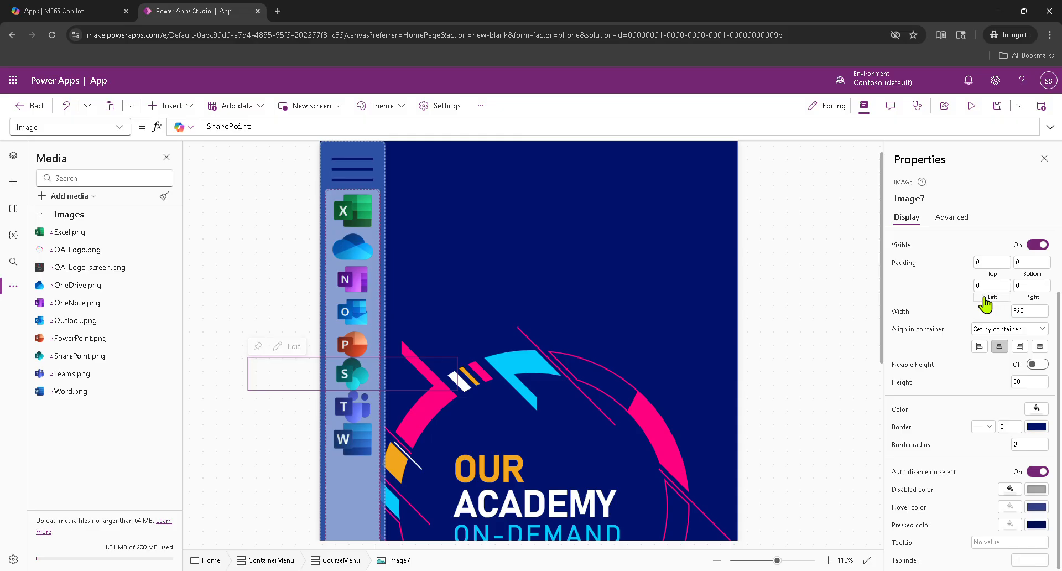
pyautogui.click(995, 259)
pyautogui.press('Tab')
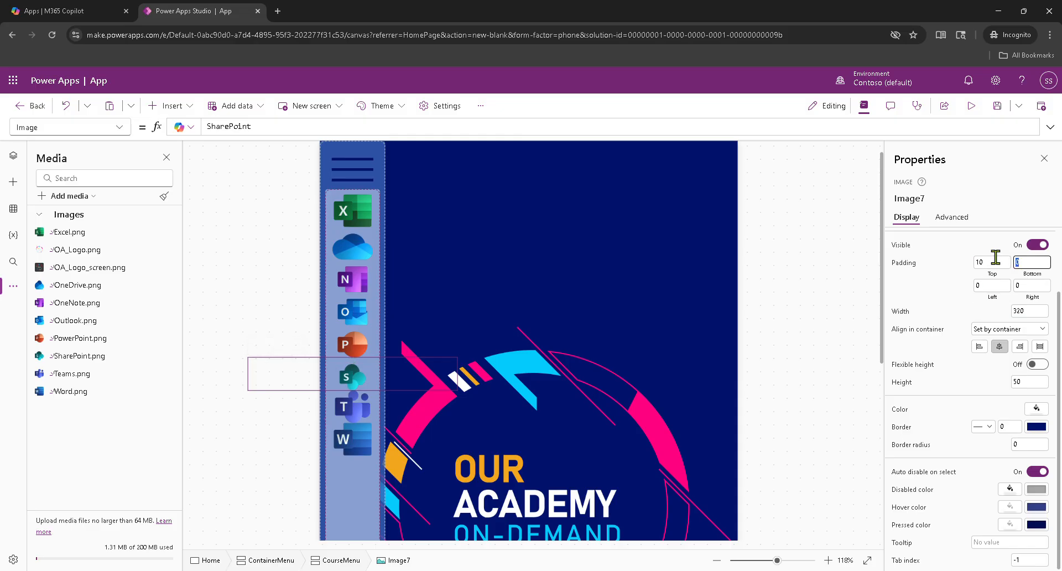
# Set the top padding of the Teams and Word images in CourseMenu to 10 each.
pyautogui.click(332, 395)
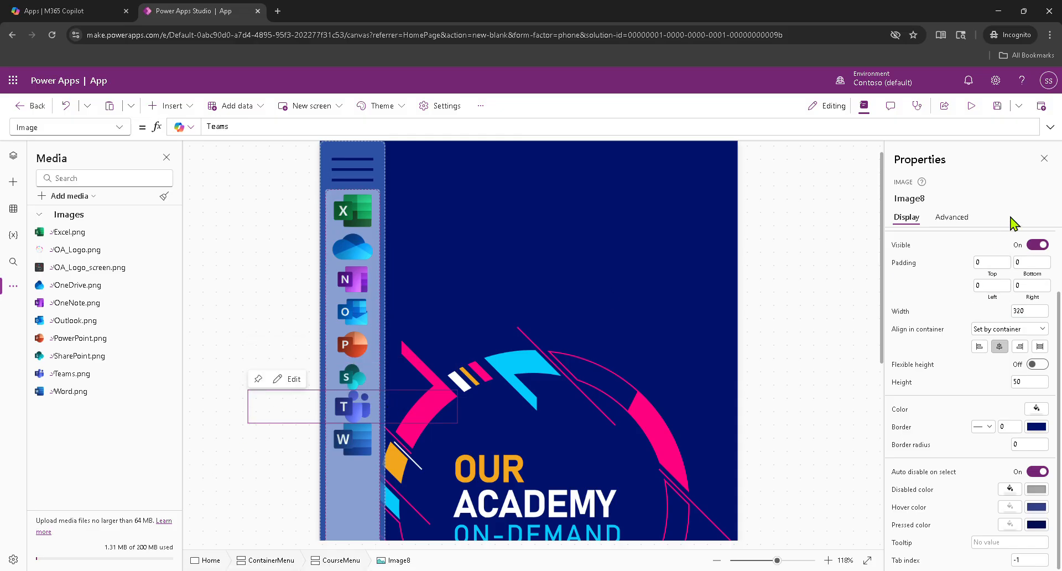
pyautogui.click(987, 262)
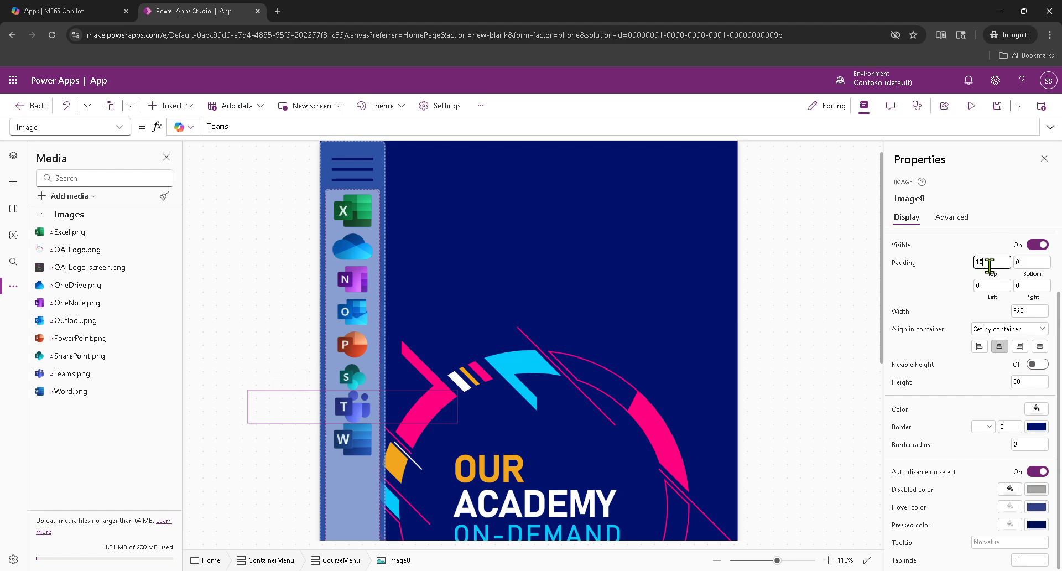
pyautogui.write('10')
pyautogui.press('Tab')
pyautogui.click(357, 439)
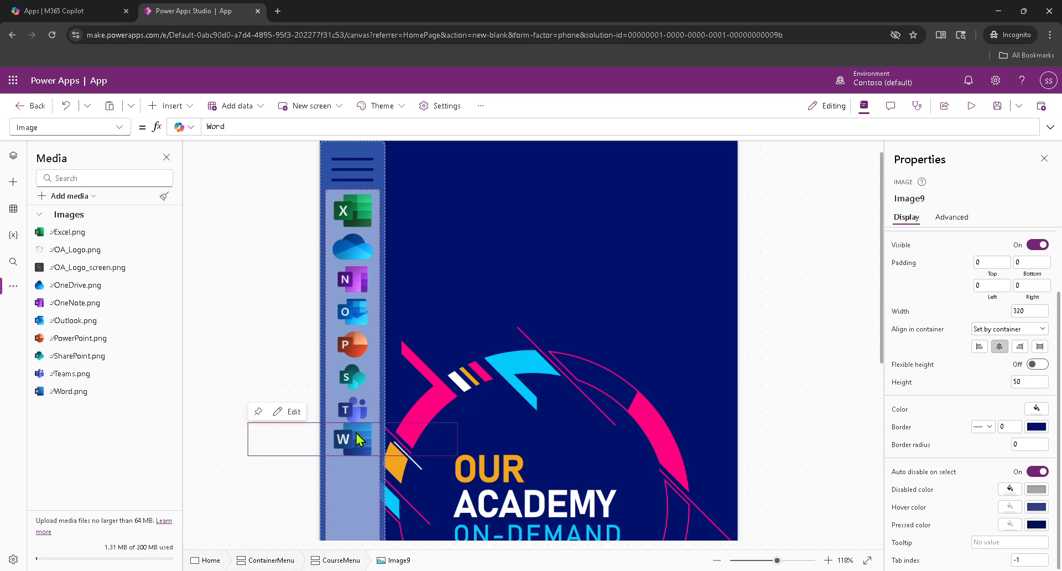
pyautogui.click(986, 263)
pyautogui.write('10')
pyautogui.press('Tab')
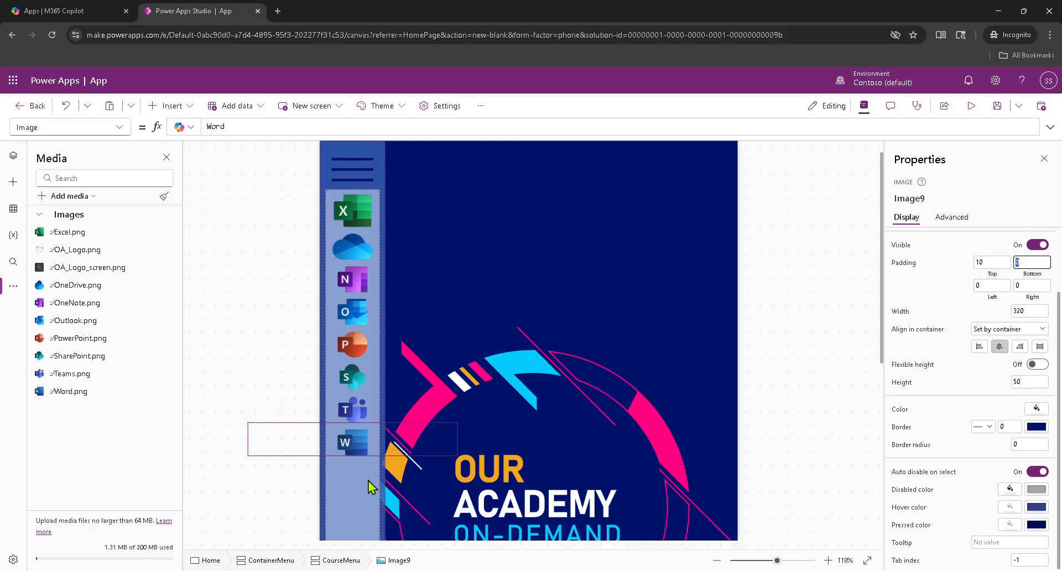
pyautogui.click(348, 492)
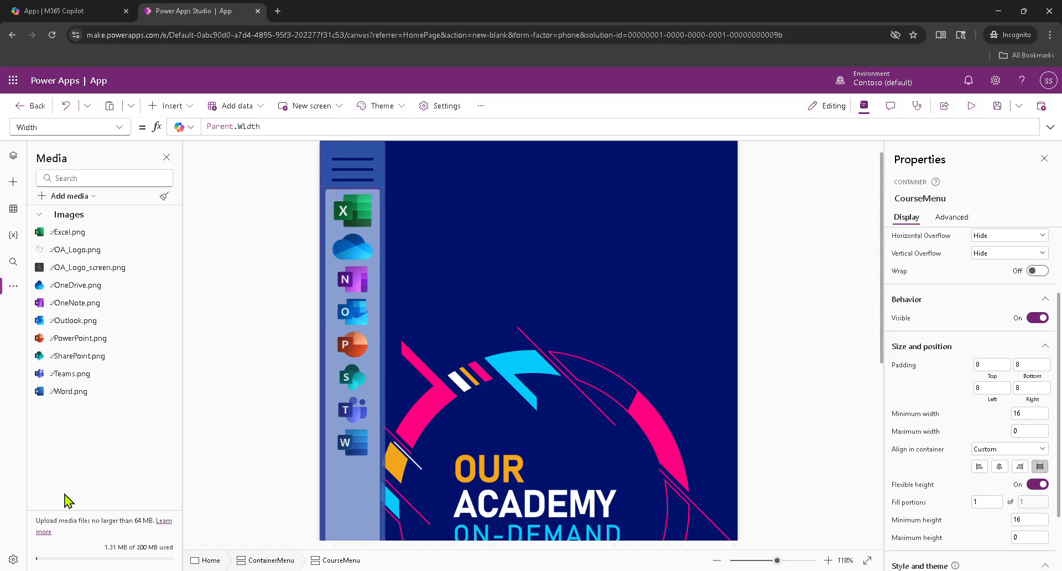
# Rename the OneDrive image control, Image3, as OneDriveBtn.
pyautogui.click(15, 157)
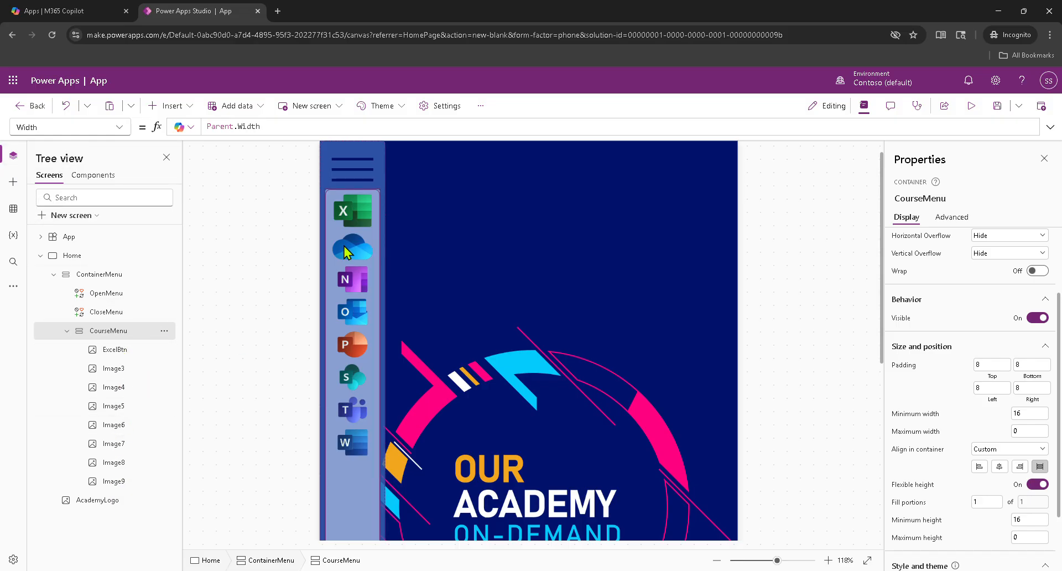
pyautogui.click(115, 368)
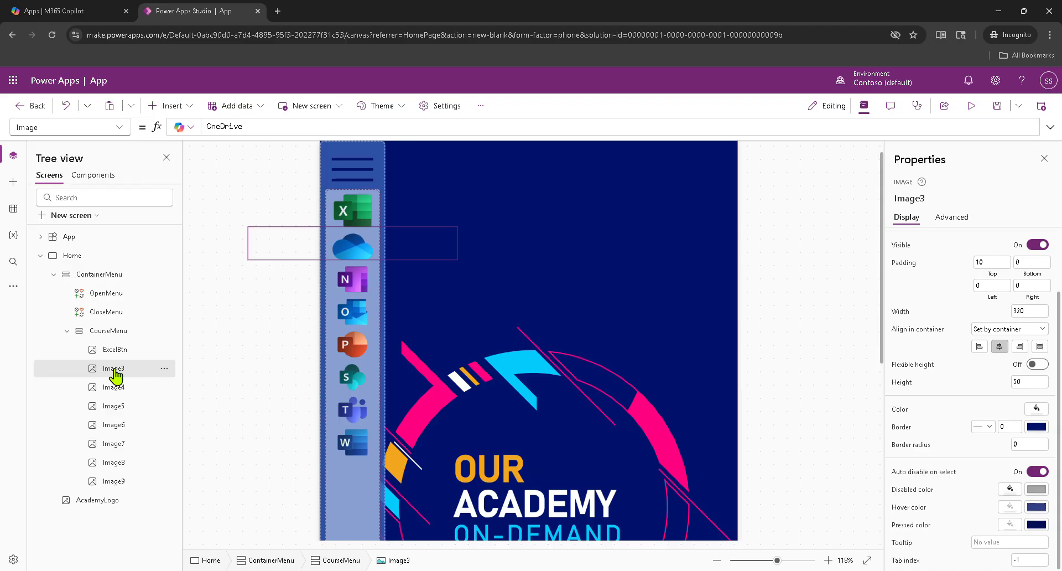
pyautogui.doubleClick(114, 369)
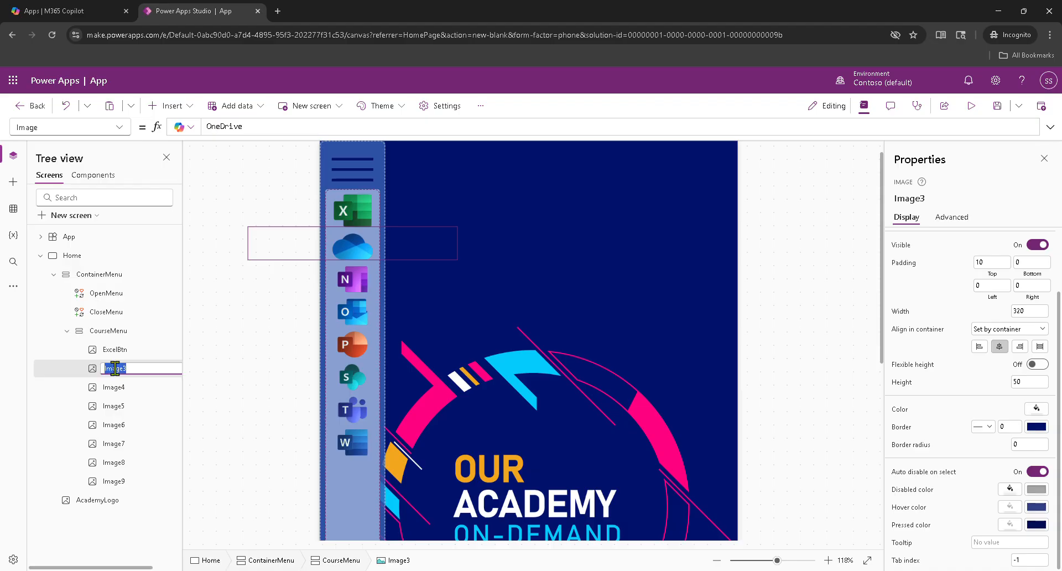
pyautogui.write('OneDrive')
pyautogui.press('BackSpace')
pyautogui.press('BackSpace')
pyautogui.write('veBtn')
pyautogui.press('Return')
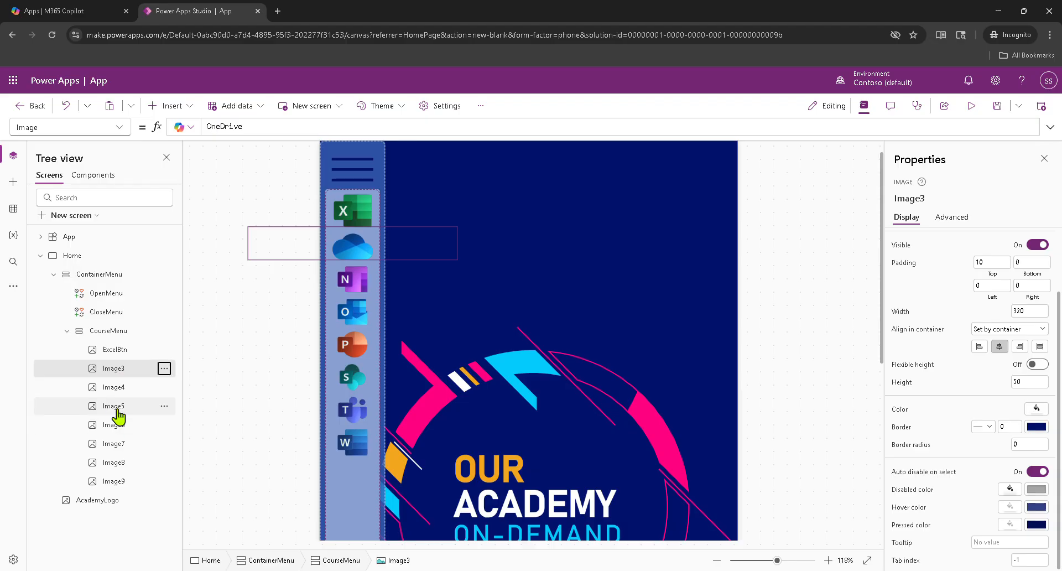
# Rename the OneNote image control, Image4, as OneNoteBtn.
pyautogui.click(119, 387)
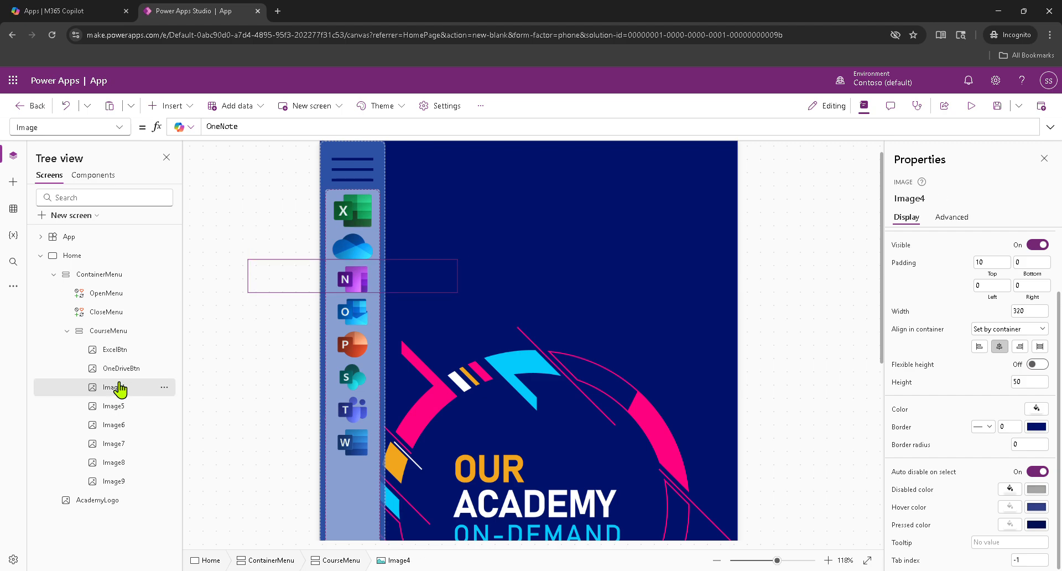
pyautogui.click(164, 387)
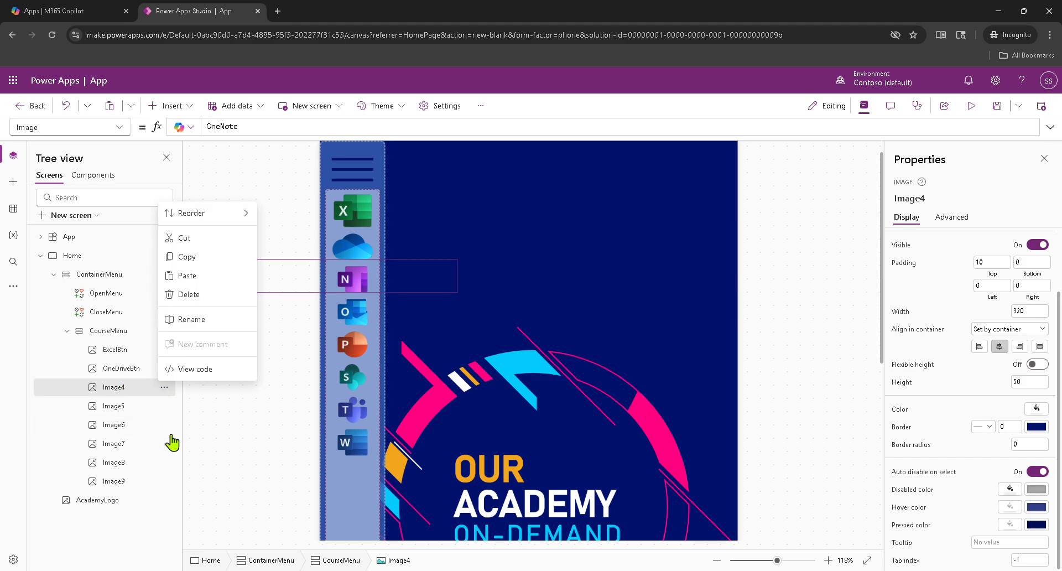
pyautogui.click(189, 324)
pyautogui.write('OneNote')
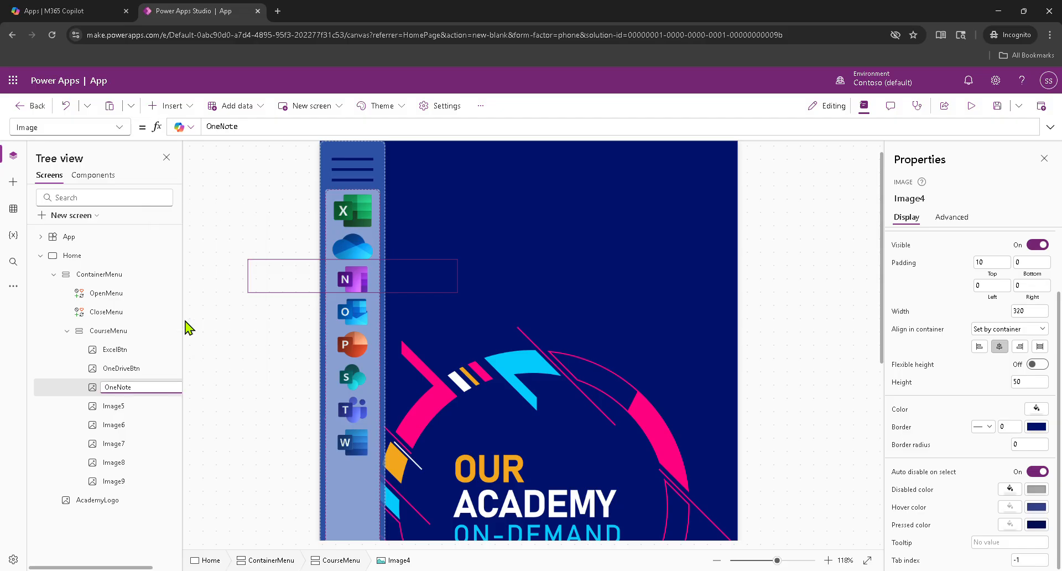
pyautogui.write('BN')
pyautogui.write('tb')
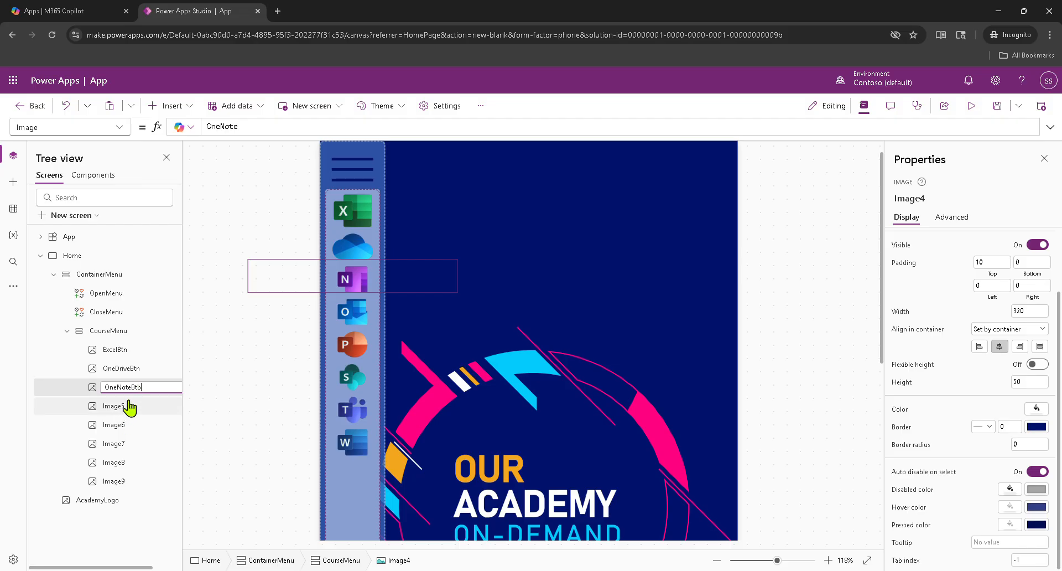
pyautogui.press('BackSpace')
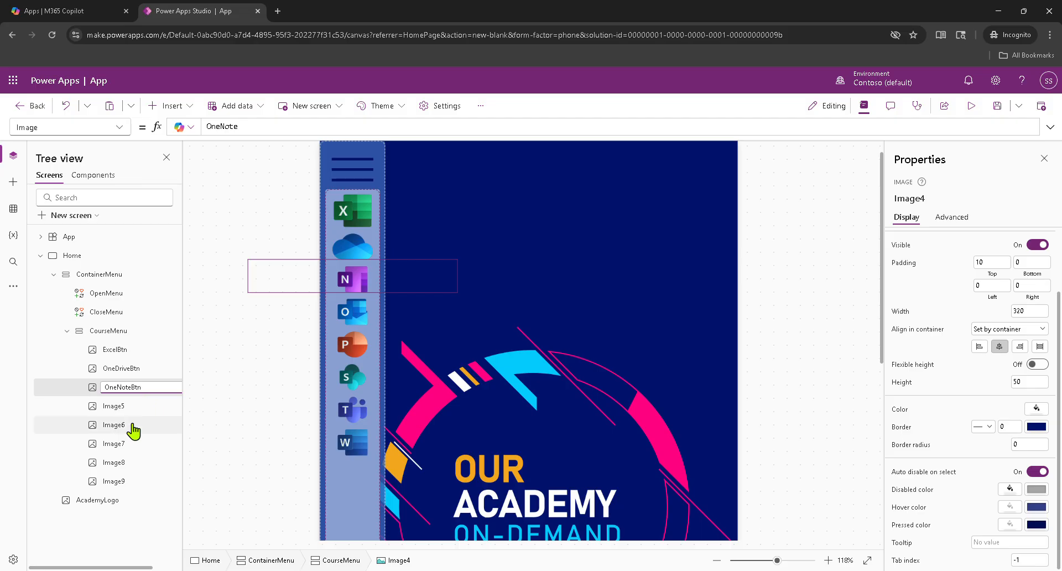
pyautogui.press('Escape')
# Rename the Outlook image control, Image5, as OutlookBtn.
pyautogui.click(131, 415)
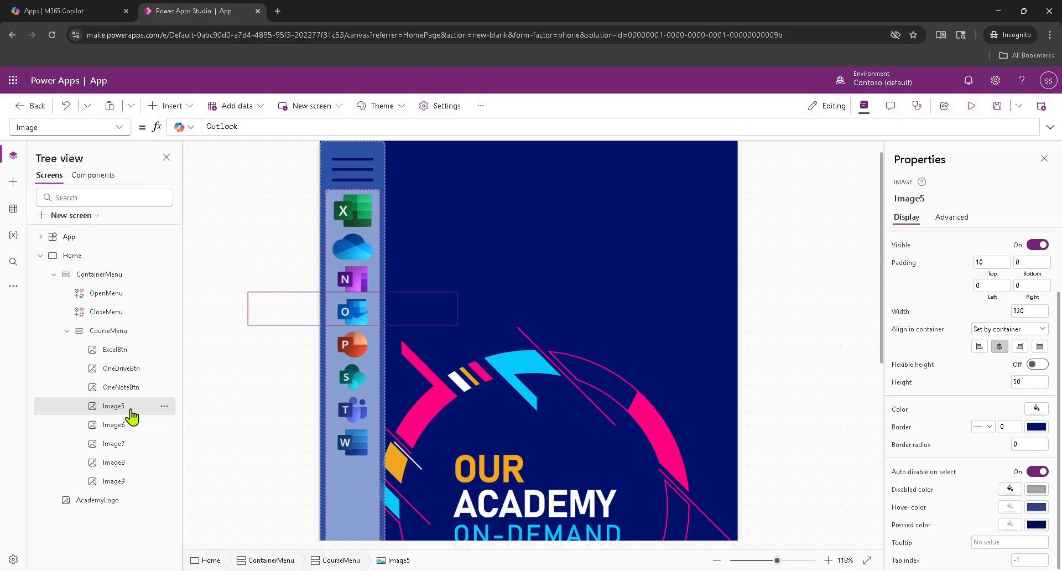
pyautogui.click(164, 406)
pyautogui.click(203, 338)
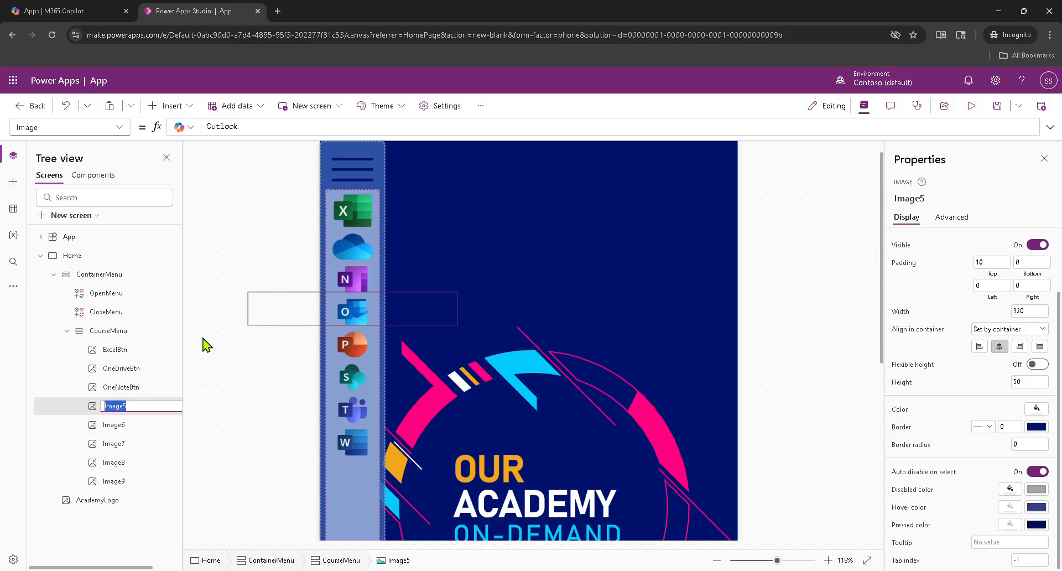
pyautogui.write('OutlookBtn')
pyautogui.press('Return')
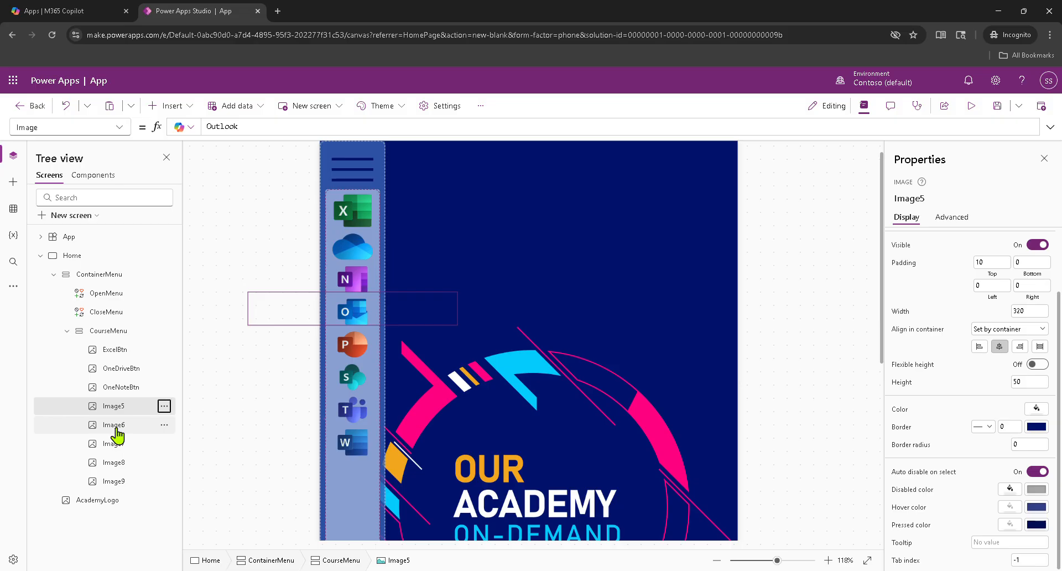
# Rename the PowerPoint, SharePoint, Teams and Word image controls as PowerPointBtn, SharePointBtn, TeamsBtn and WordBtn.
pyautogui.click(121, 432)
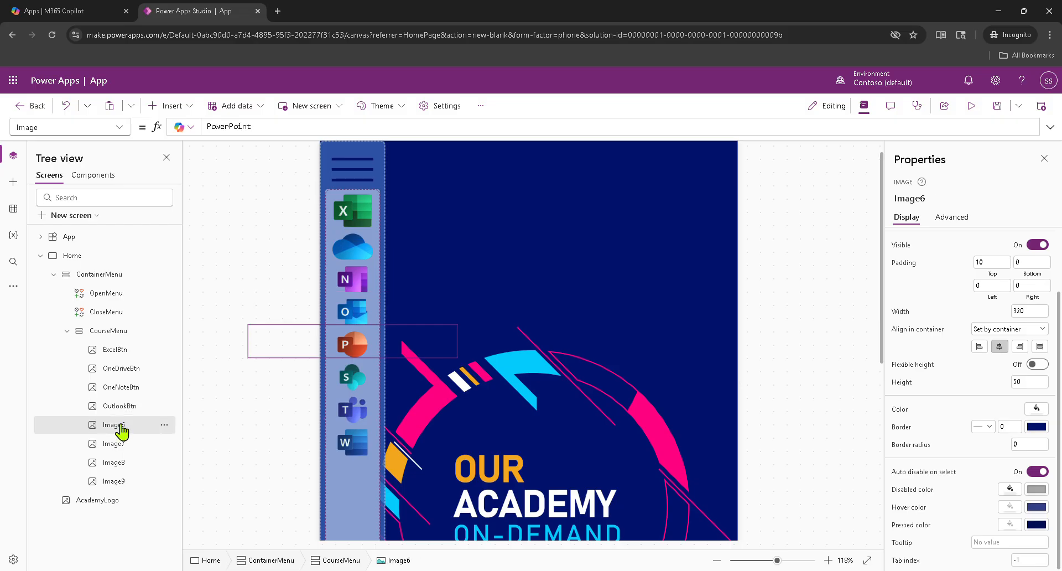
pyautogui.click(163, 425)
pyautogui.click(186, 358)
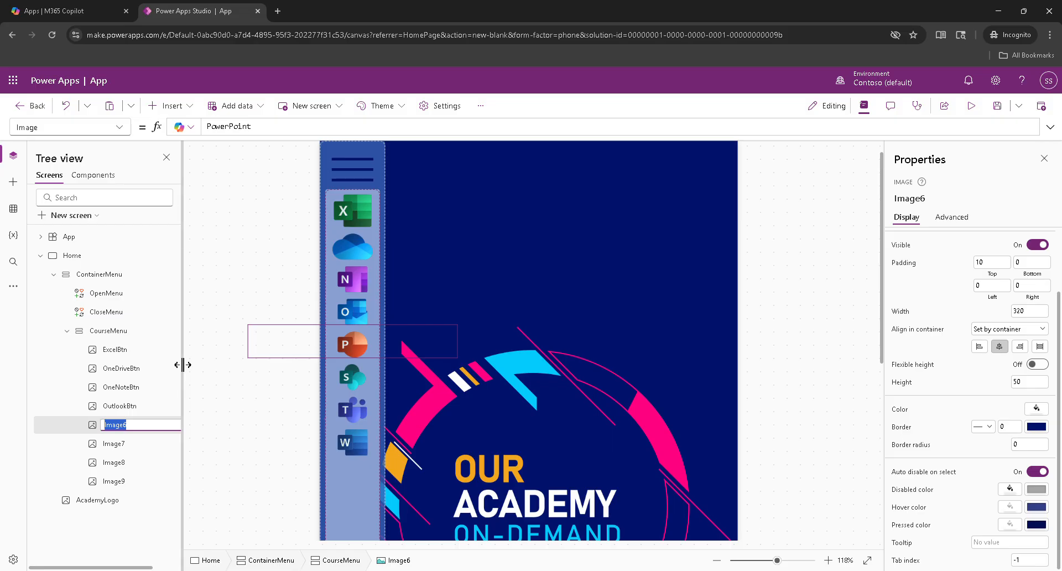
pyautogui.write('Powe')
pyautogui.write('rPoint')
pyautogui.write('Brt')
pyautogui.write('n')
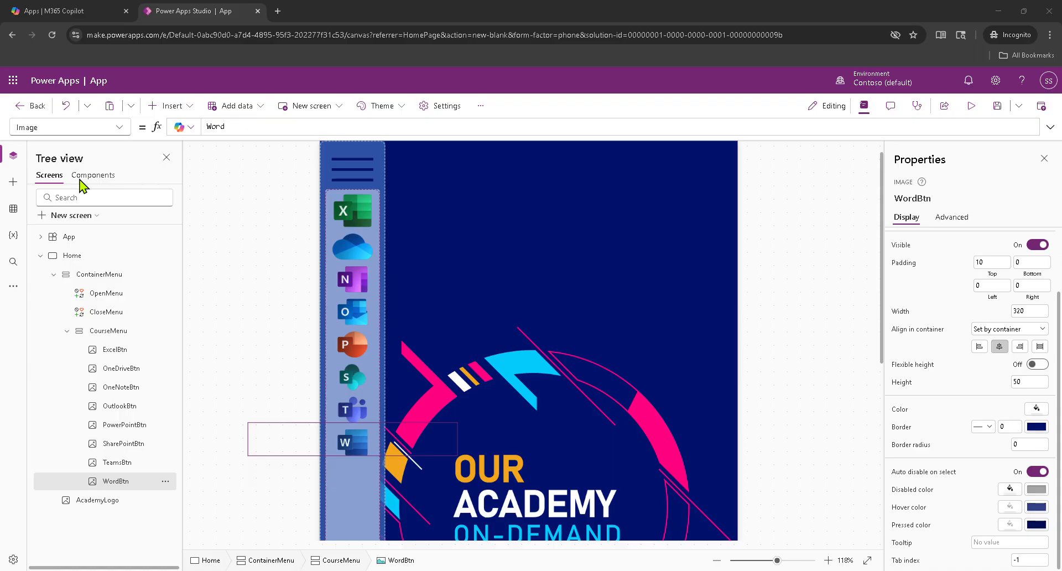
# Examine how the OnSelect formulas of the CloseMenu and OpenMenu icons set varMenuOpenVis and varMenuCloseVis.
pyautogui.click(350, 496)
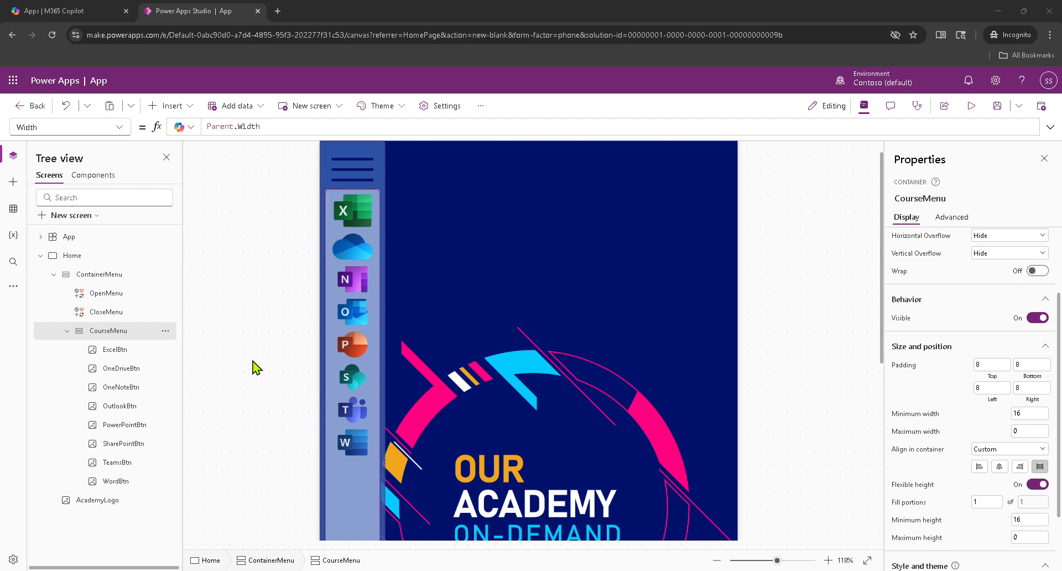
pyautogui.click(115, 314)
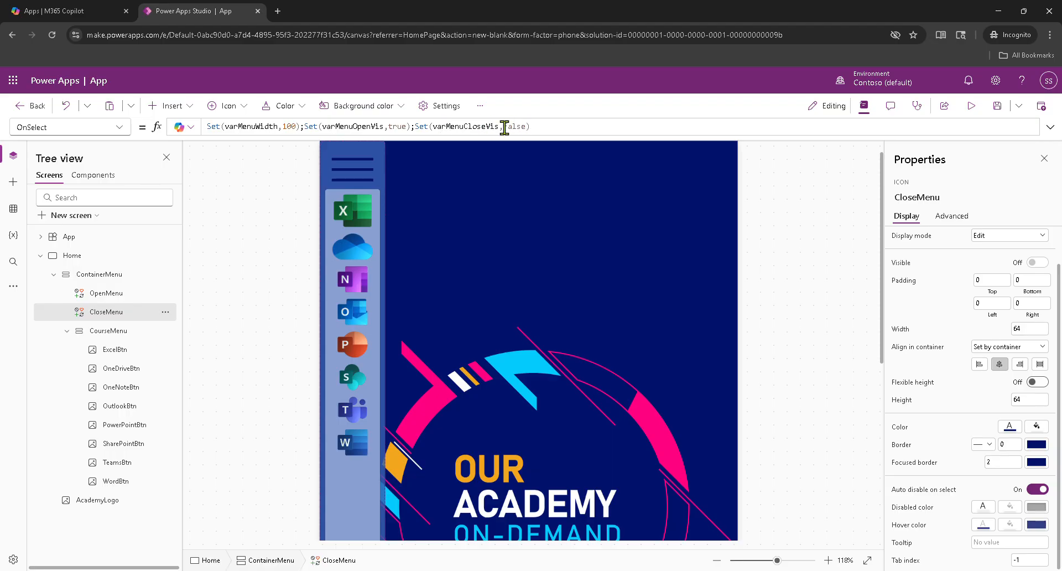
pyautogui.moveTo(322, 127); pyautogui.dragTo(381, 126)
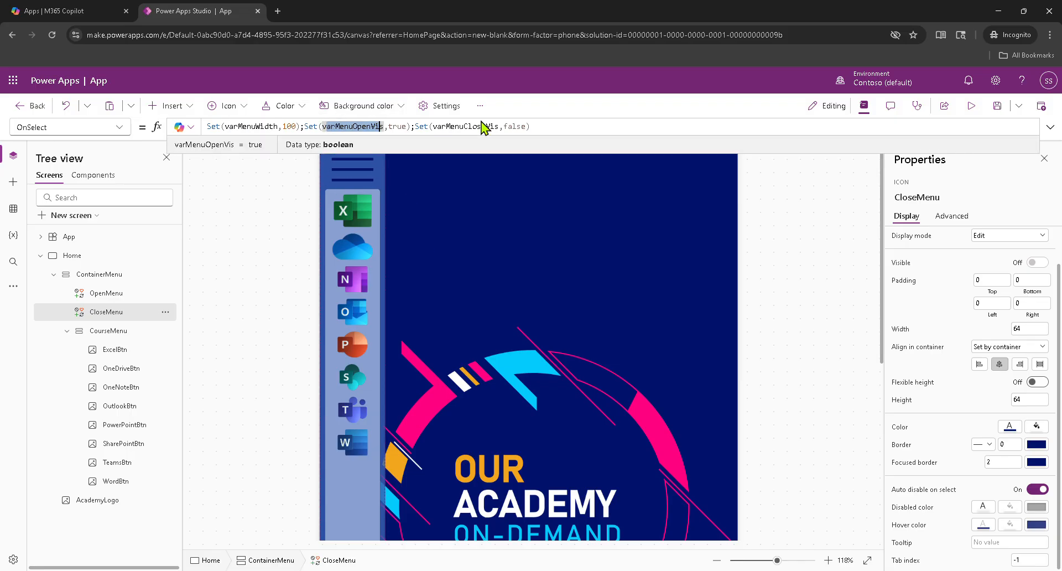
pyautogui.click(110, 294)
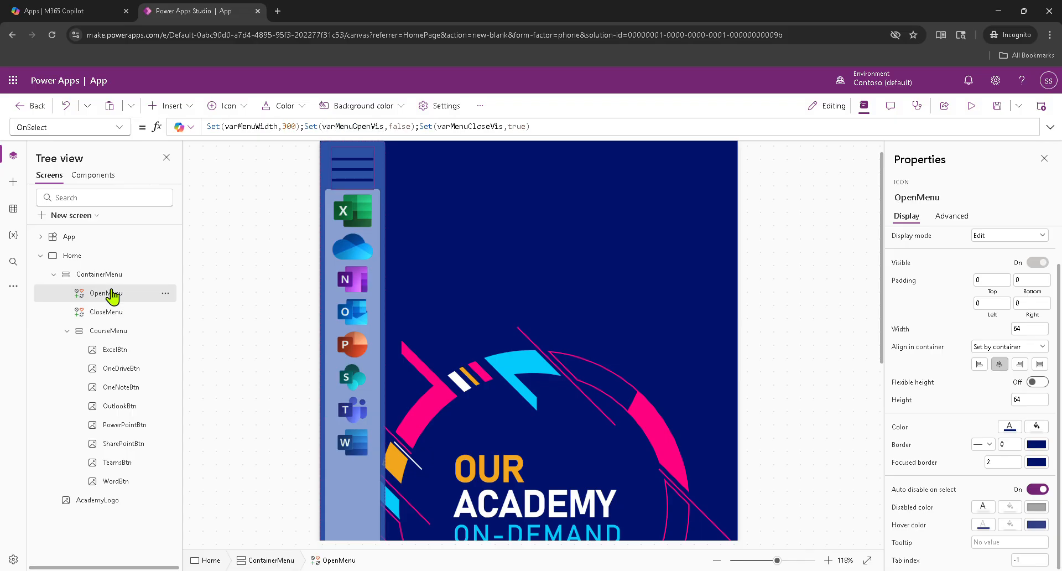
pyautogui.click(335, 126)
pyautogui.doubleClick(342, 127)
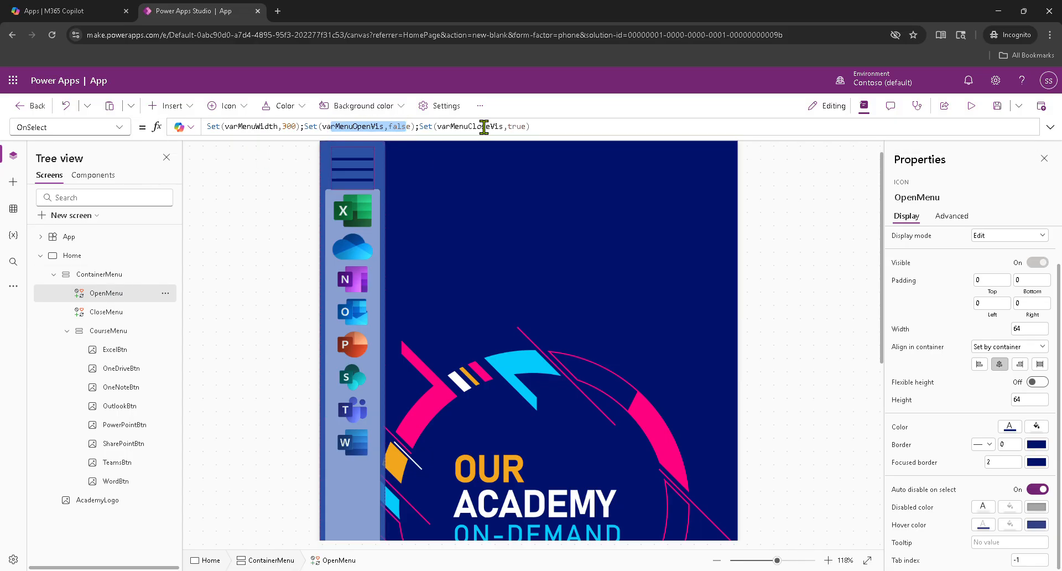
pyautogui.click(460, 127)
pyautogui.doubleClick(460, 126)
pyautogui.moveTo(454, 126); pyautogui.dragTo(520, 125)
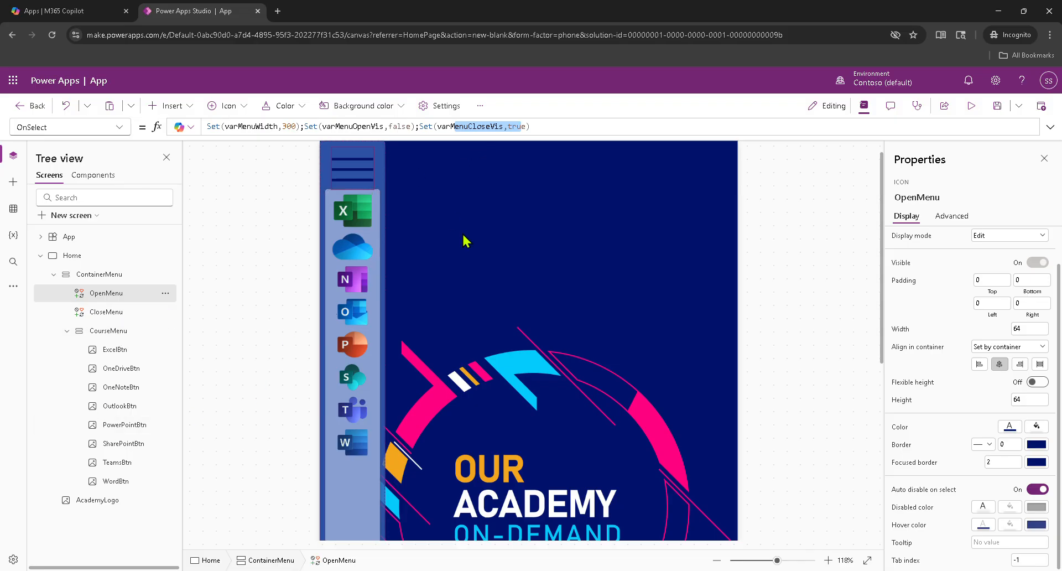
# Test the side menu in the canvas by expanding it and collapsing it again.
pyautogui.click(474, 248)
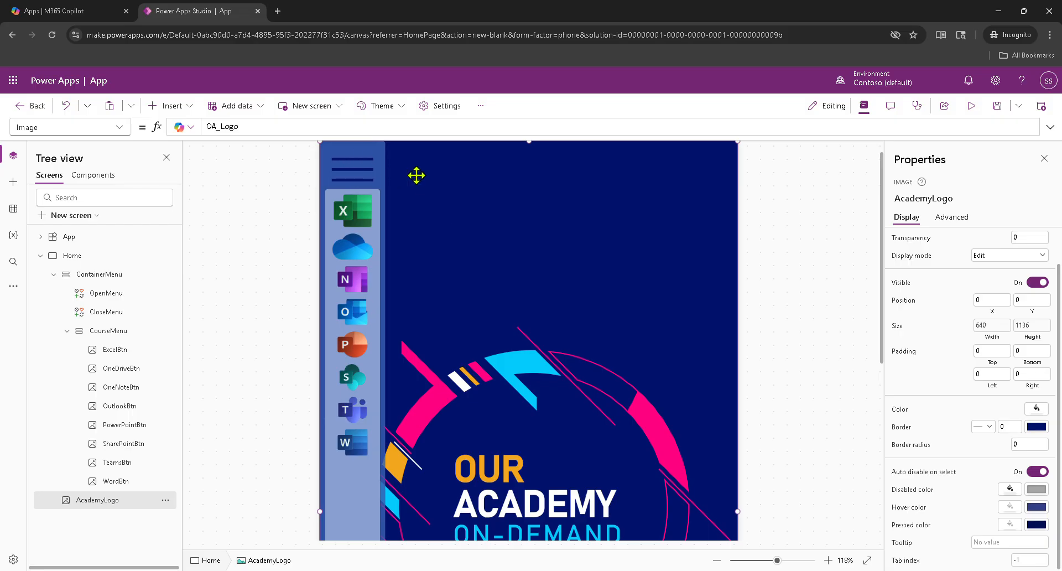
pyautogui.keyDown('alt'); pyautogui.click(359, 172); pyautogui.keyUp('alt')
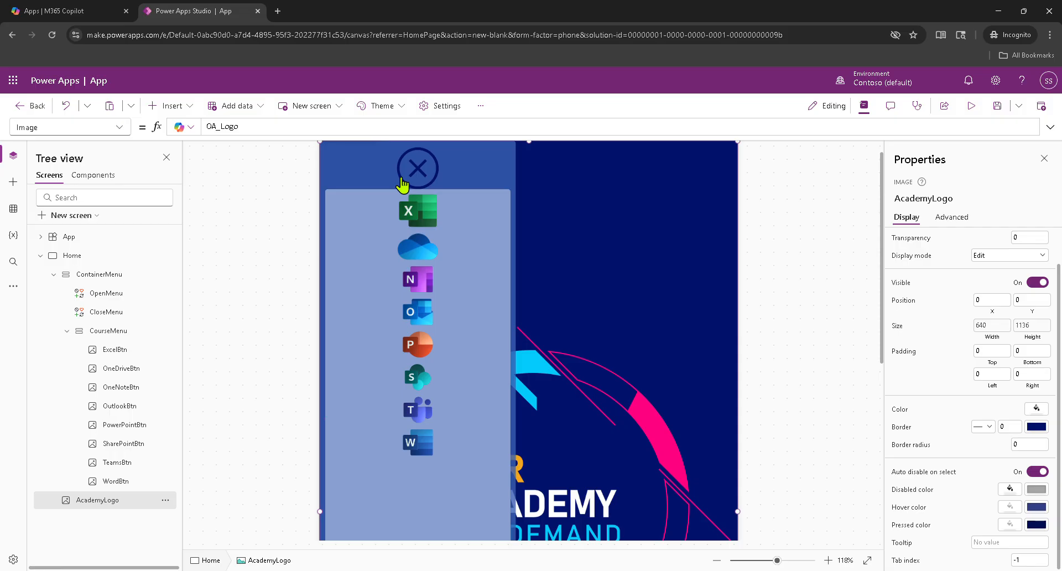
pyautogui.keyDown('alt'); pyautogui.click(416, 169); pyautogui.keyUp('alt')
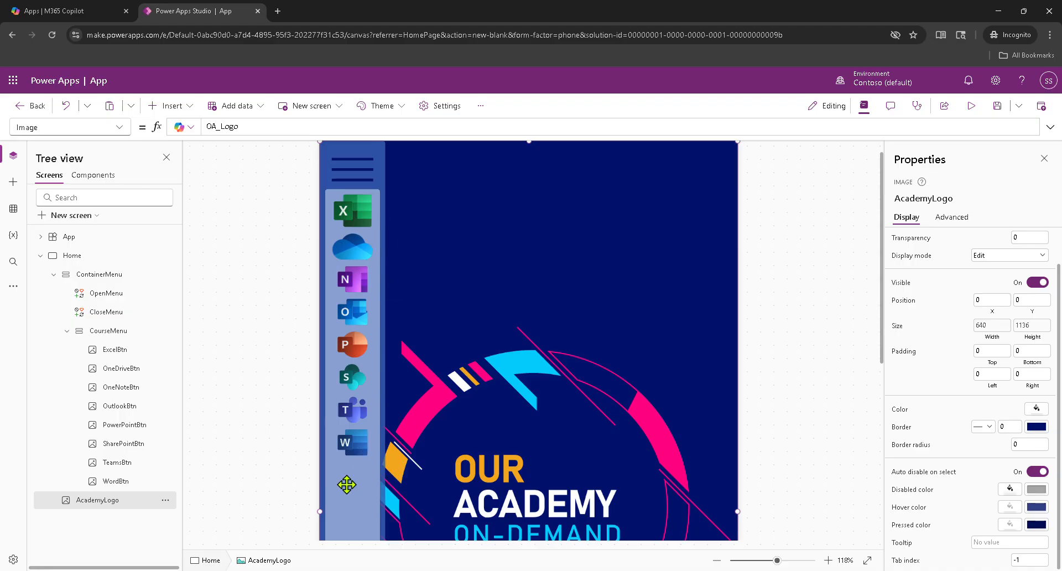
# Review the CourseMenu width, the OpenMenu OnSelect formula and the App OnStart formula behind the menu.
pyautogui.click(107, 331)
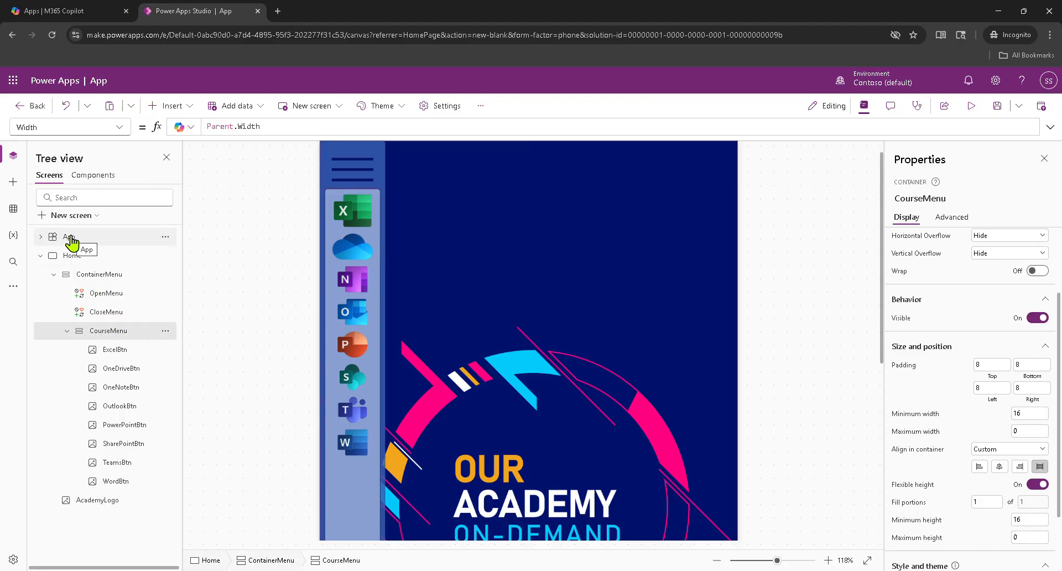
pyautogui.click(119, 302)
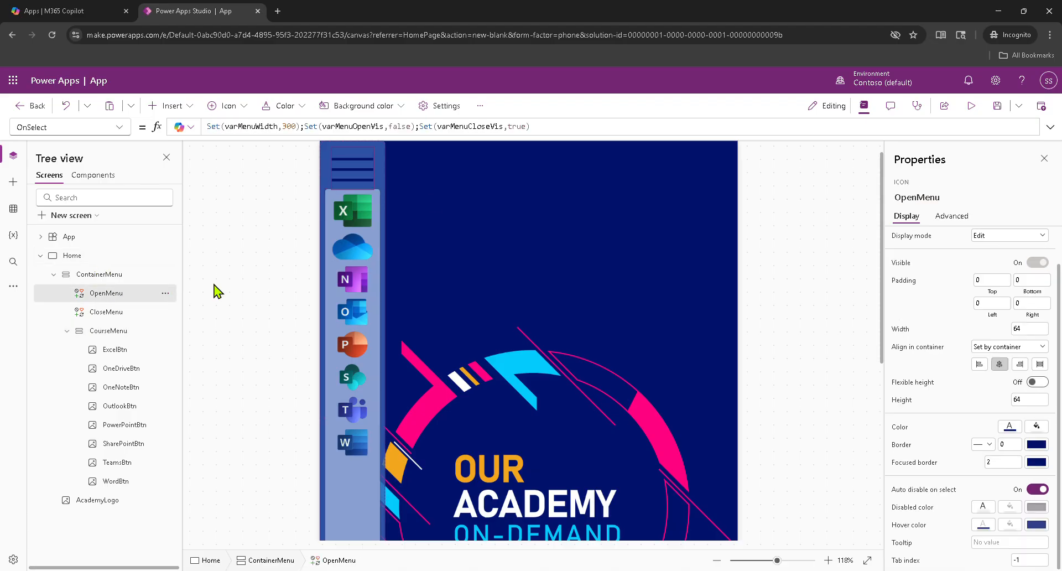
pyautogui.click(95, 237)
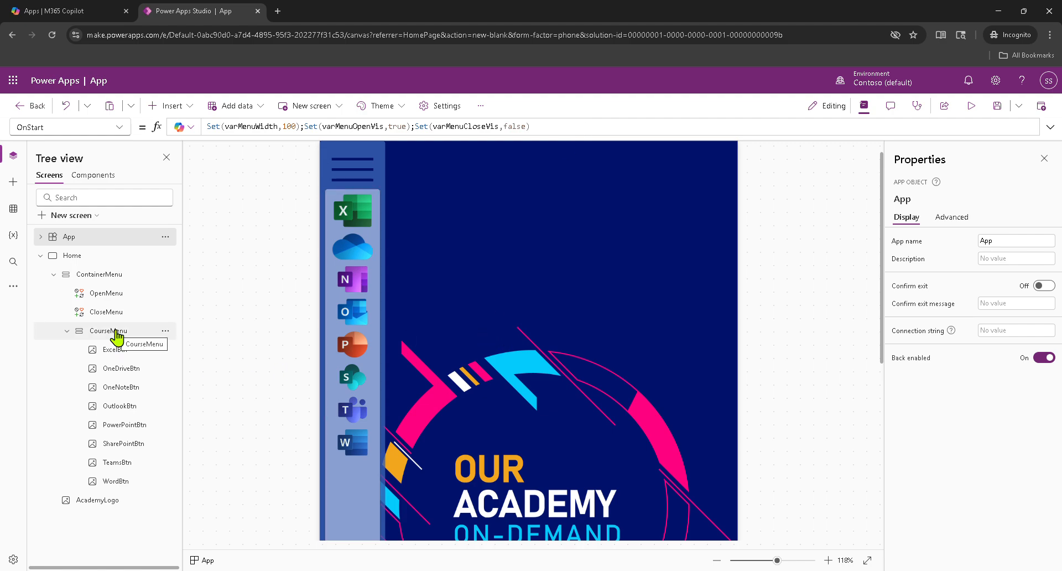
pyautogui.click(1, 561)
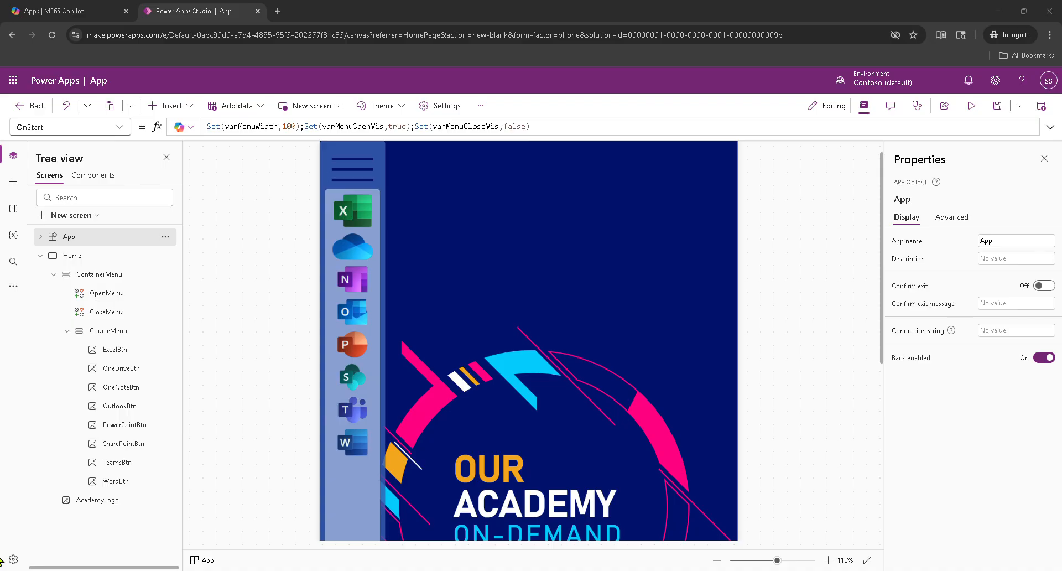
# Expand the side menu and insert a text label reading Word inside the CourseMenu container.
pyautogui.click(431, 285)
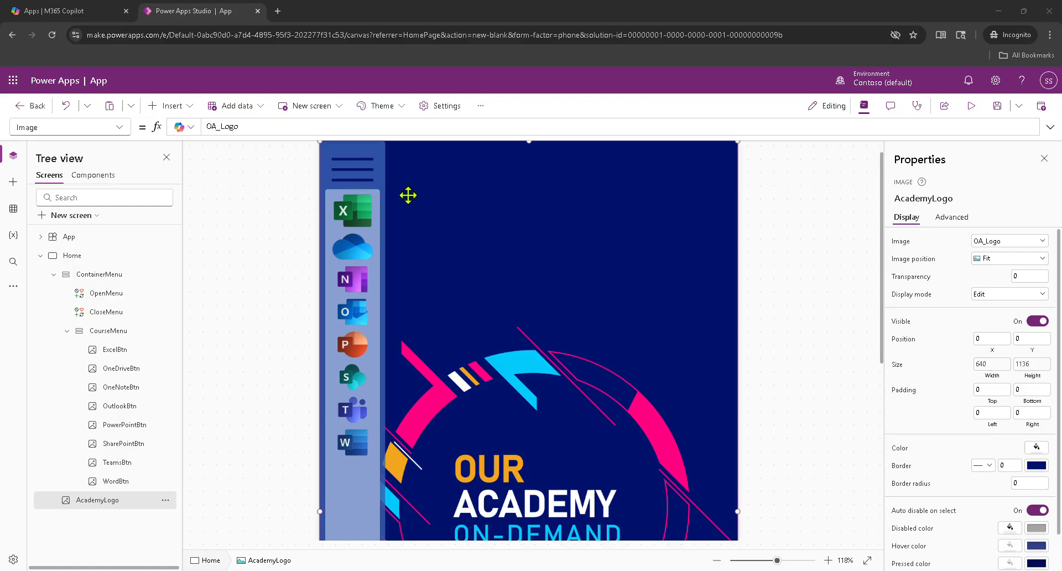
pyautogui.click(449, 193)
pyautogui.press('alt')
pyautogui.keyDown('alt'); pyautogui.click(350, 172); pyautogui.keyUp('alt')
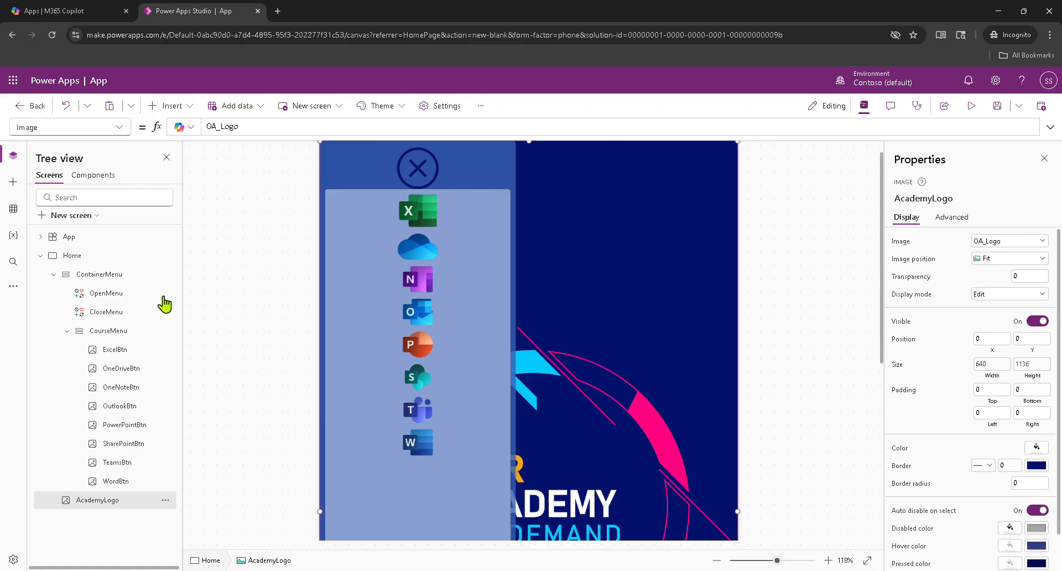
pyautogui.click(120, 332)
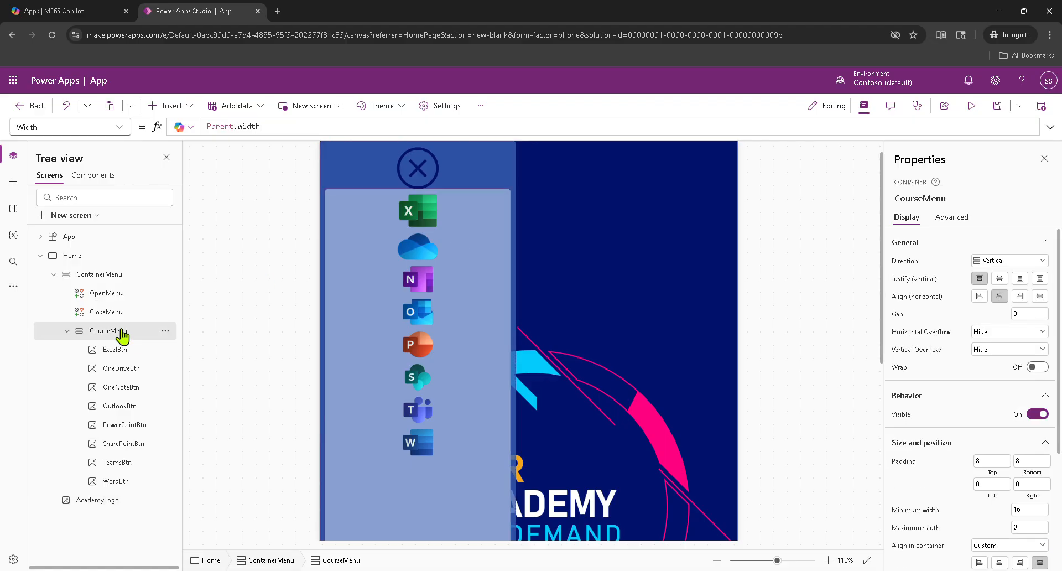
pyautogui.click(171, 107)
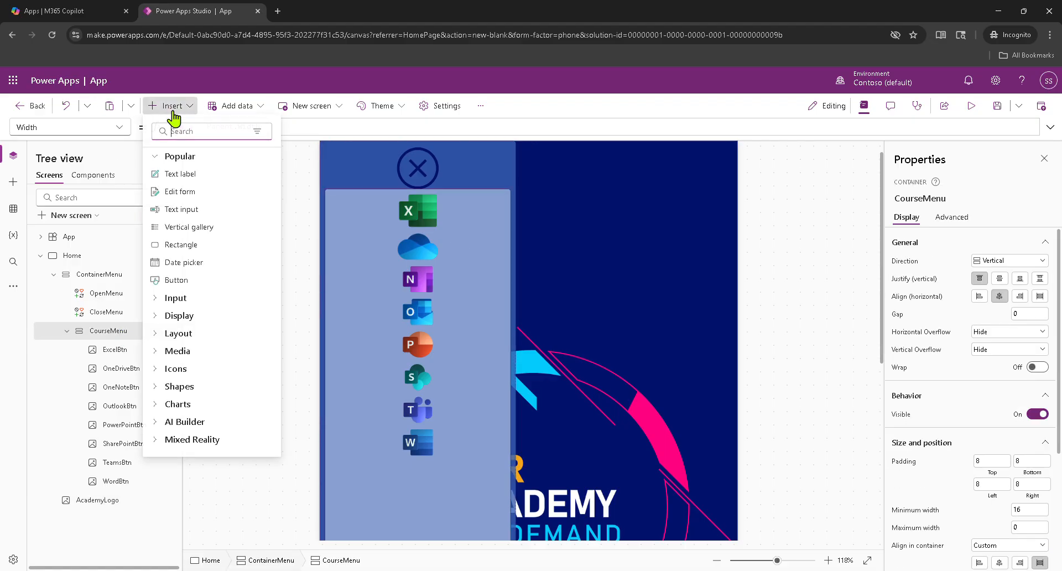
pyautogui.click(188, 175)
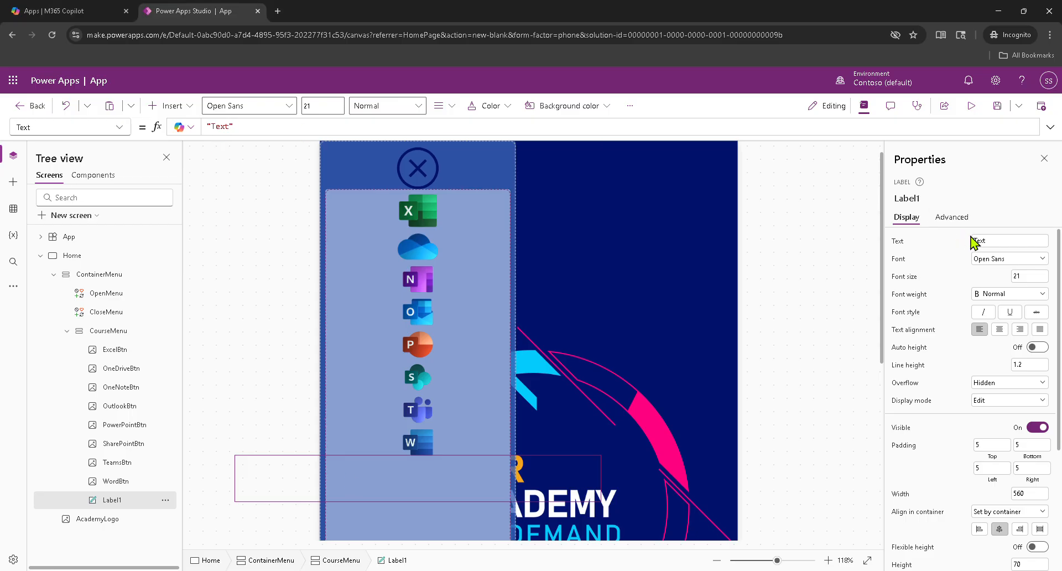
pyautogui.click(1003, 241)
pyautogui.press('Tab')
pyautogui.click(165, 499)
pyautogui.moveTo(243, 329)
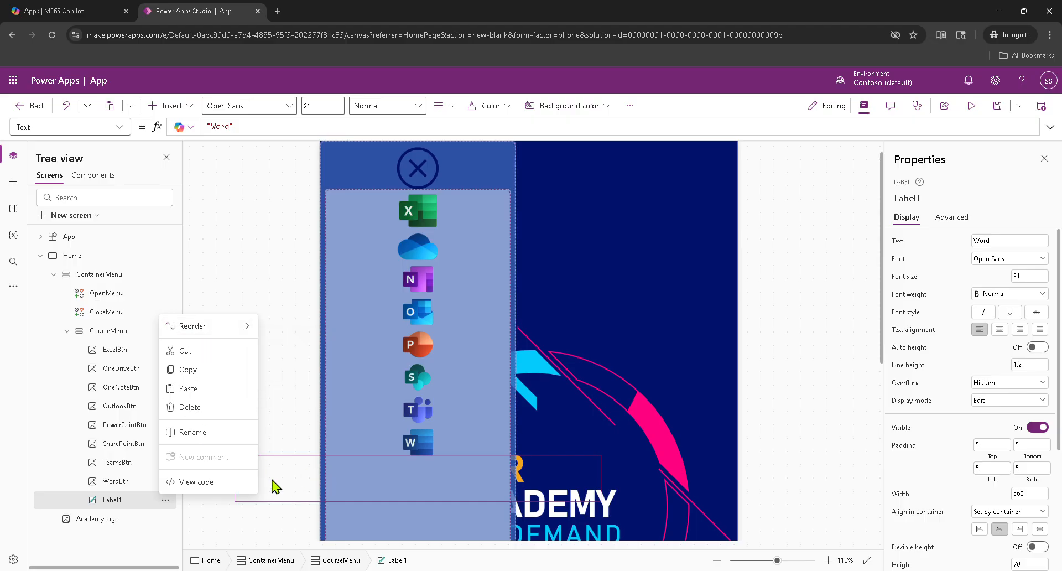
pyautogui.click(391, 466)
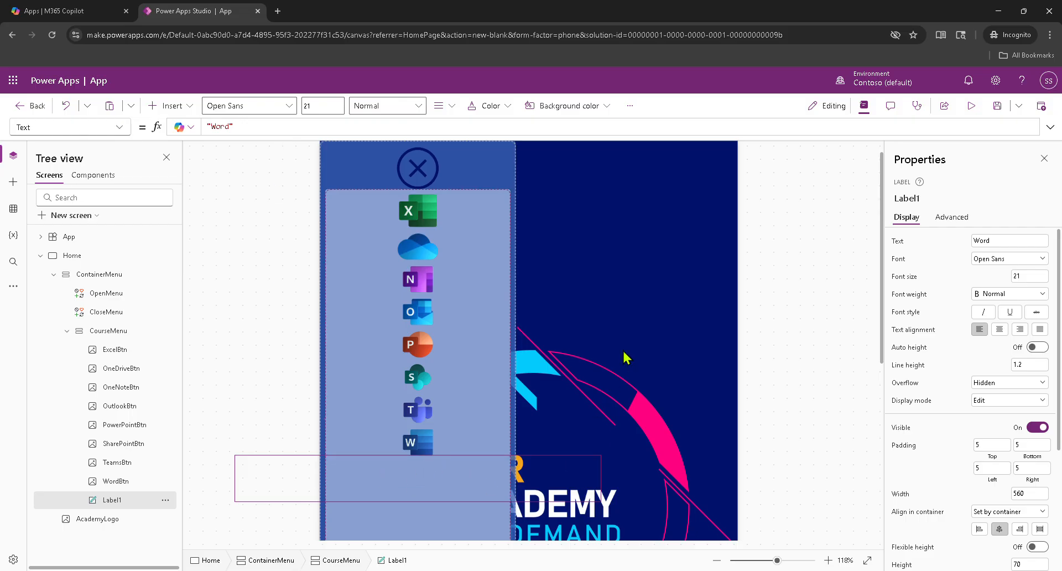
pyautogui.click(639, 314)
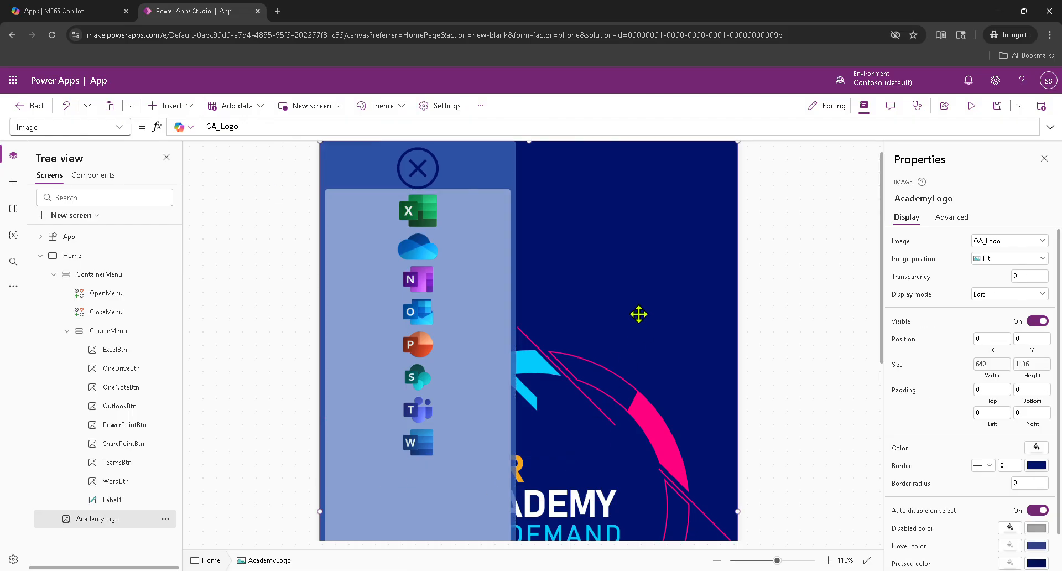
pyautogui.click(124, 500)
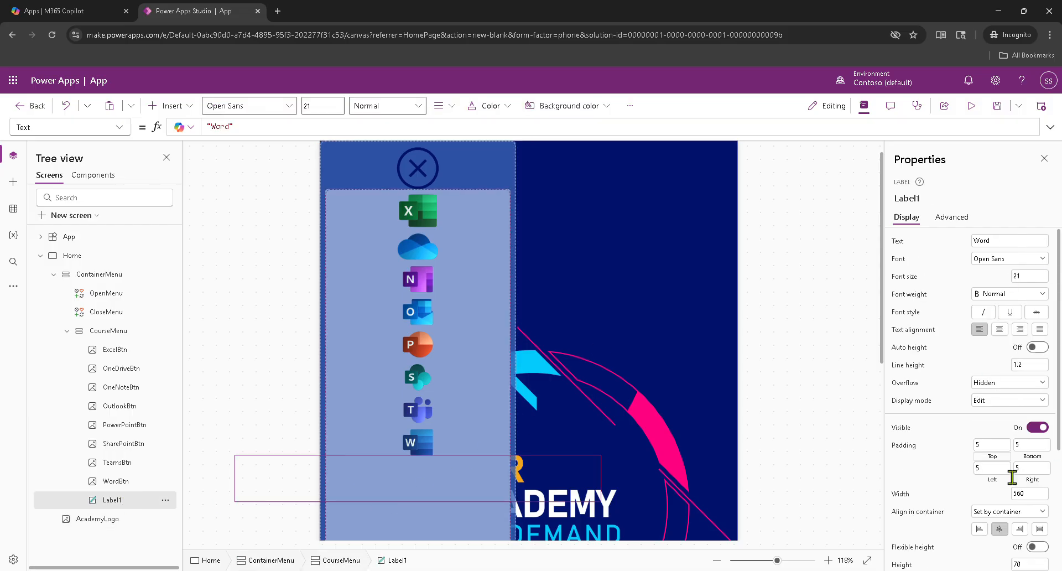
pyautogui.moveTo(1058, 398); pyautogui.dragTo(1053, 526)
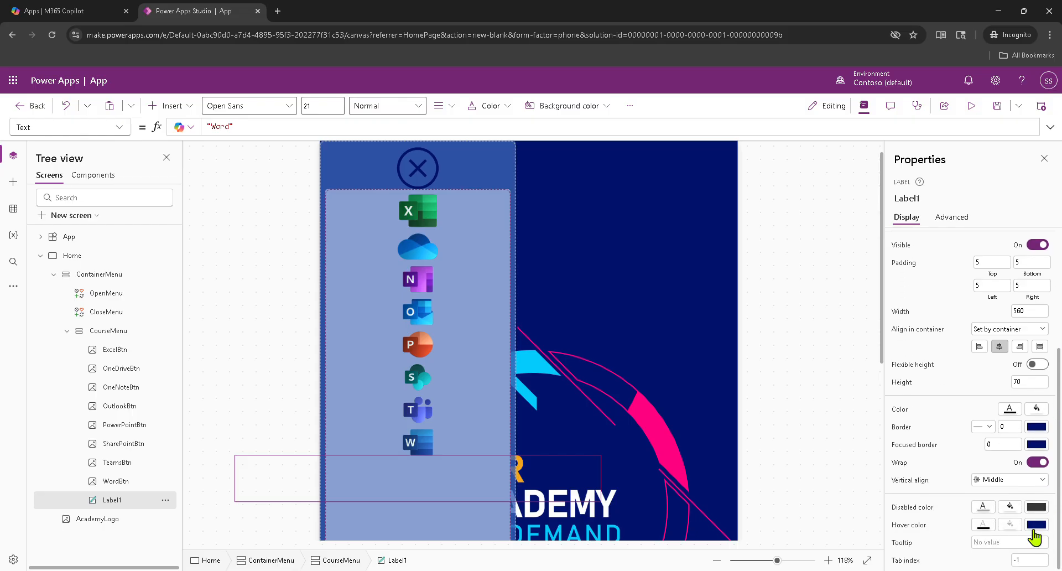
pyautogui.click(1011, 505)
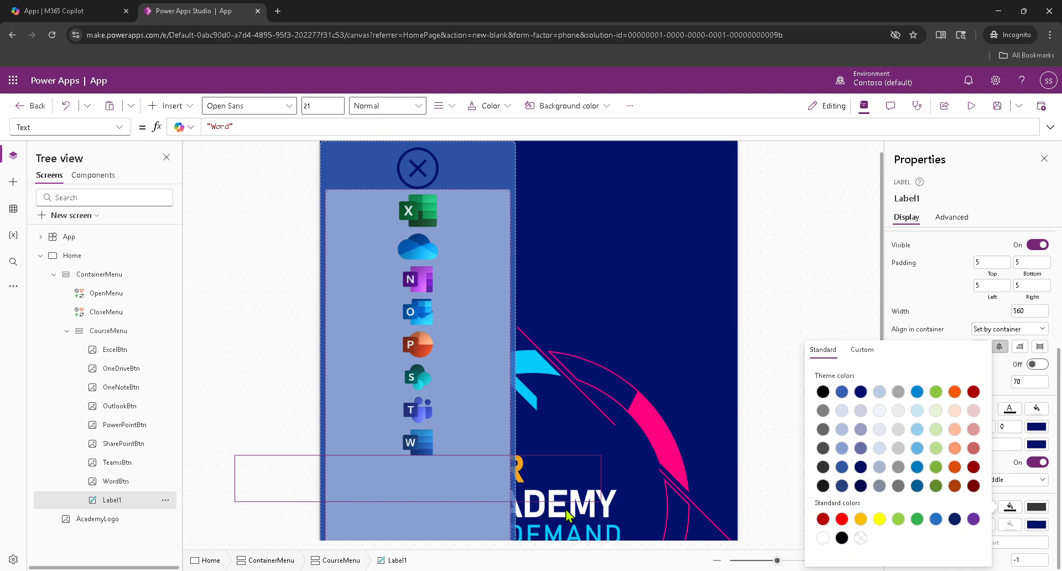
pyautogui.click(1000, 395)
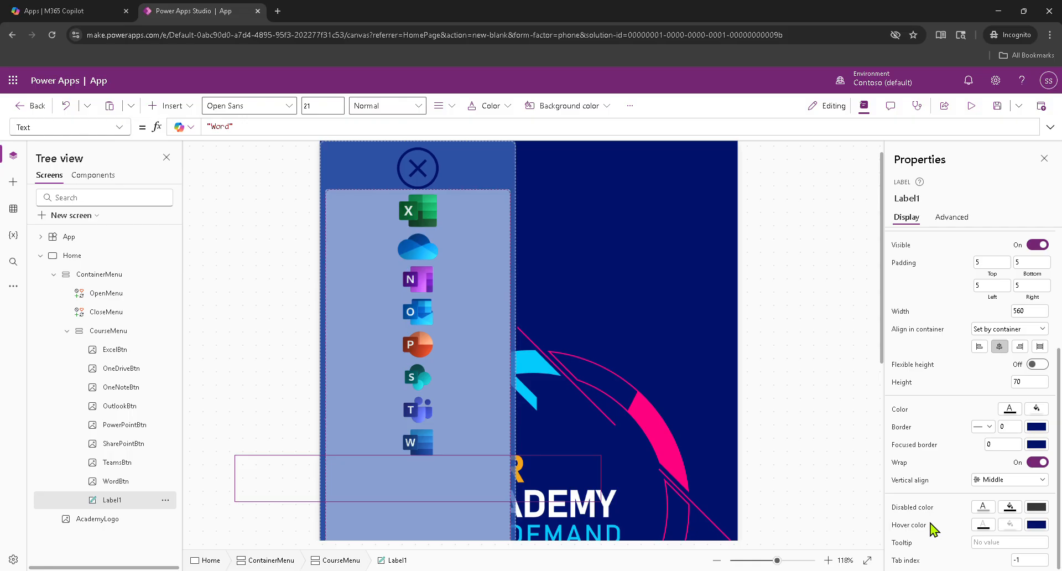
# Try black and several pale blue fill colors on the Word label, ending with RGBA(136, 160, 209, 1).
pyautogui.click(1036, 408)
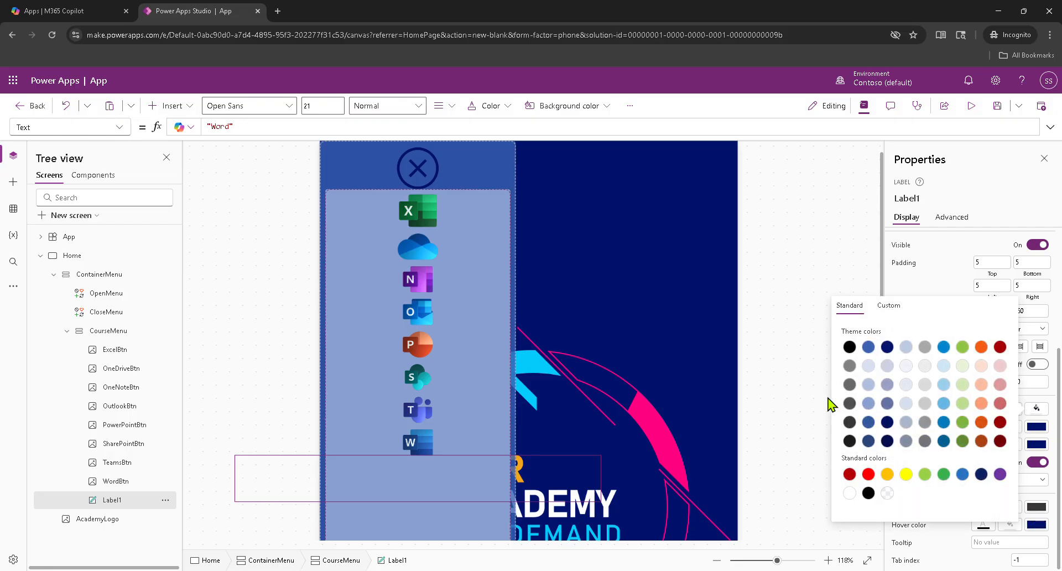
pyautogui.click(848, 347)
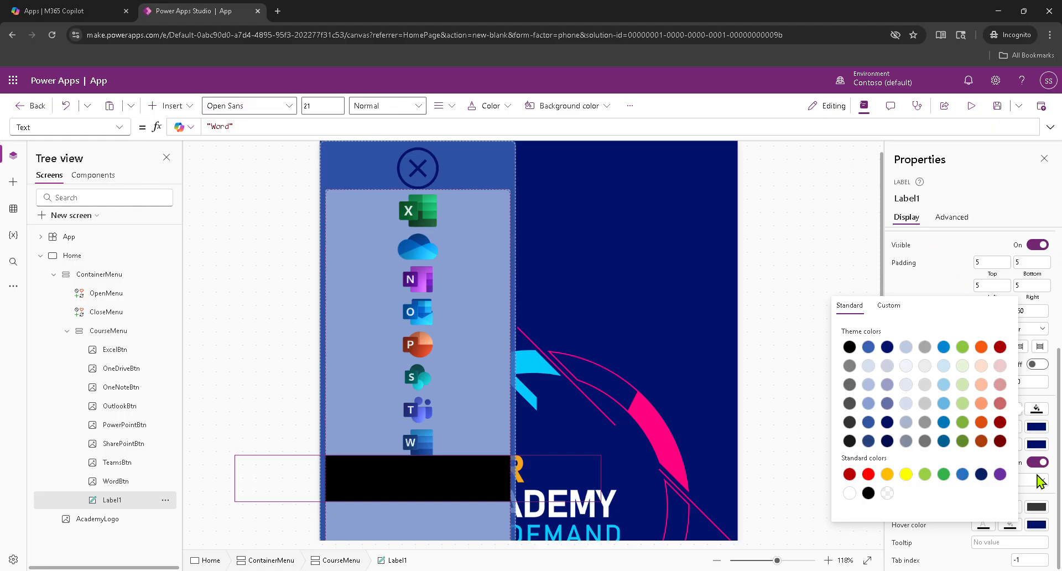
pyautogui.click(906, 366)
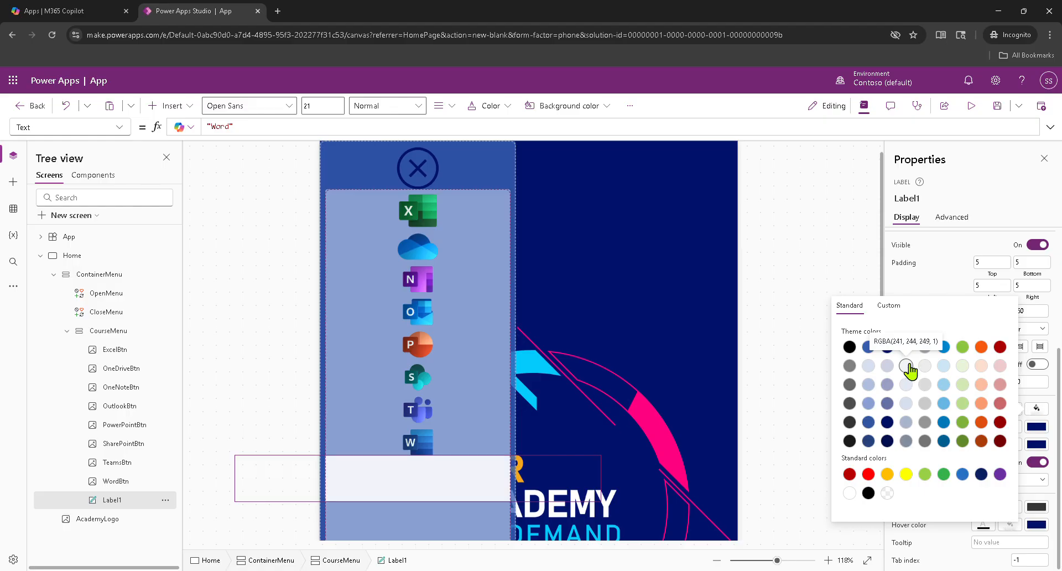
pyautogui.click(868, 366)
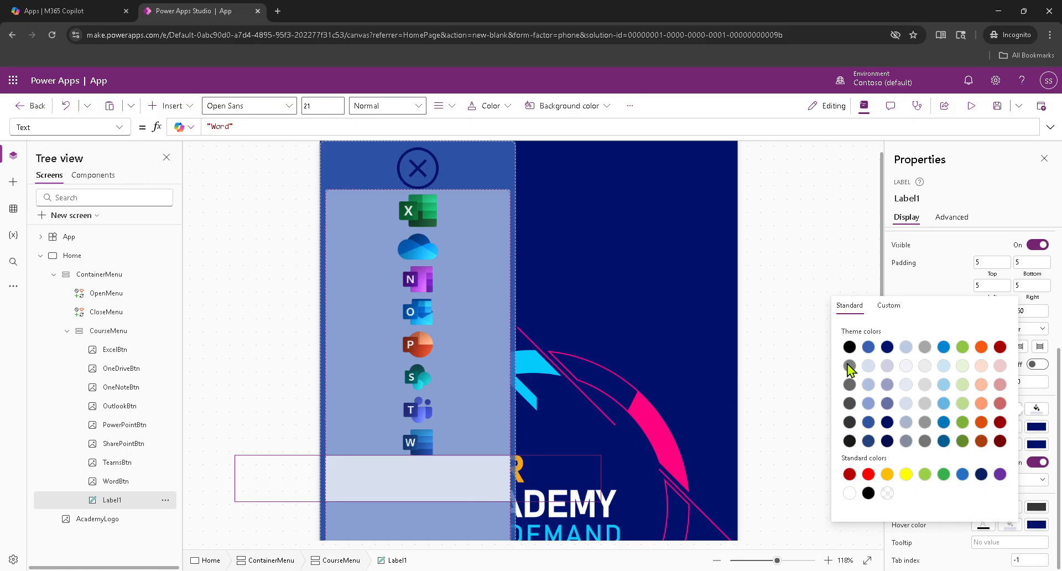
pyautogui.click(867, 388)
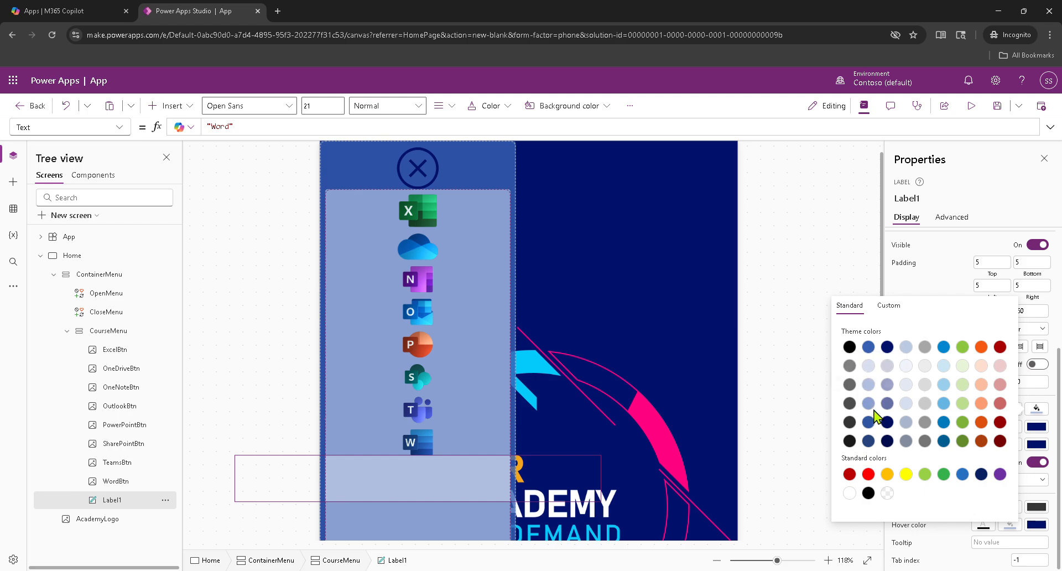
pyautogui.click(869, 403)
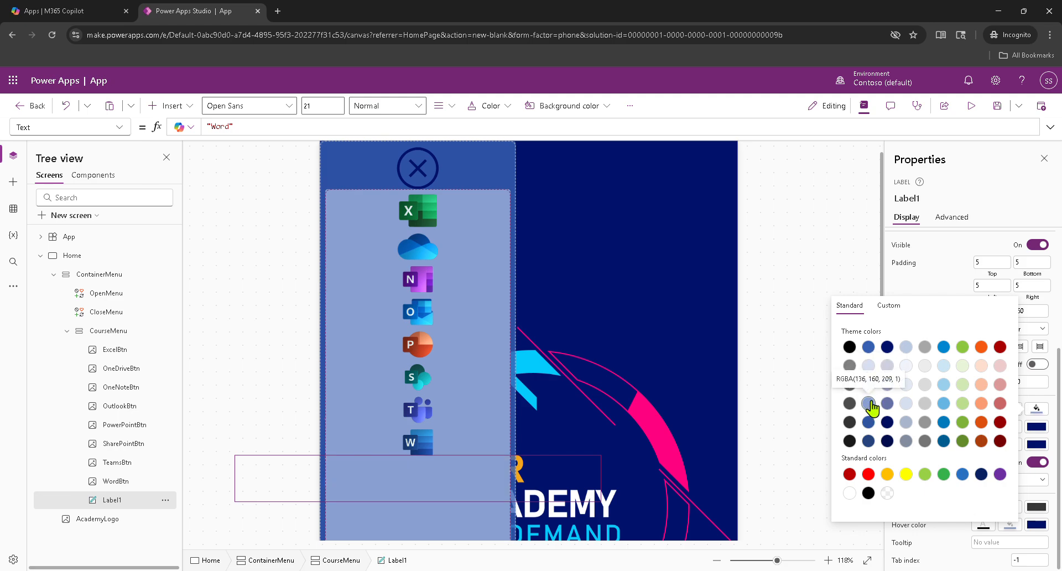
# Set the Word label's text color to the theme blue RGBA(56, 96, 178, 1) and center its text.
pyautogui.click(489, 107)
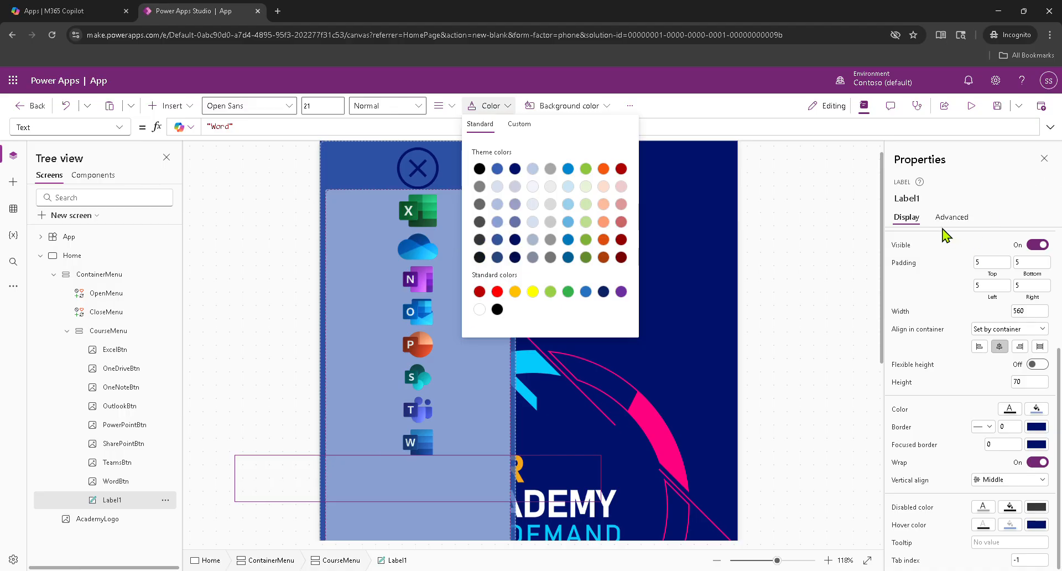
pyautogui.scroll(3, 919, 315)
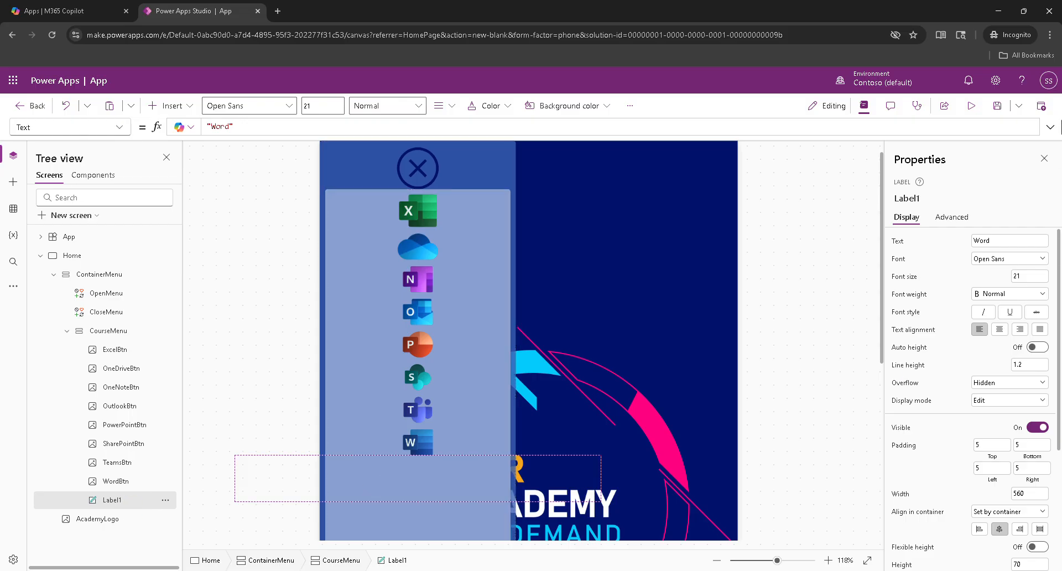
pyautogui.doubleClick(988, 241)
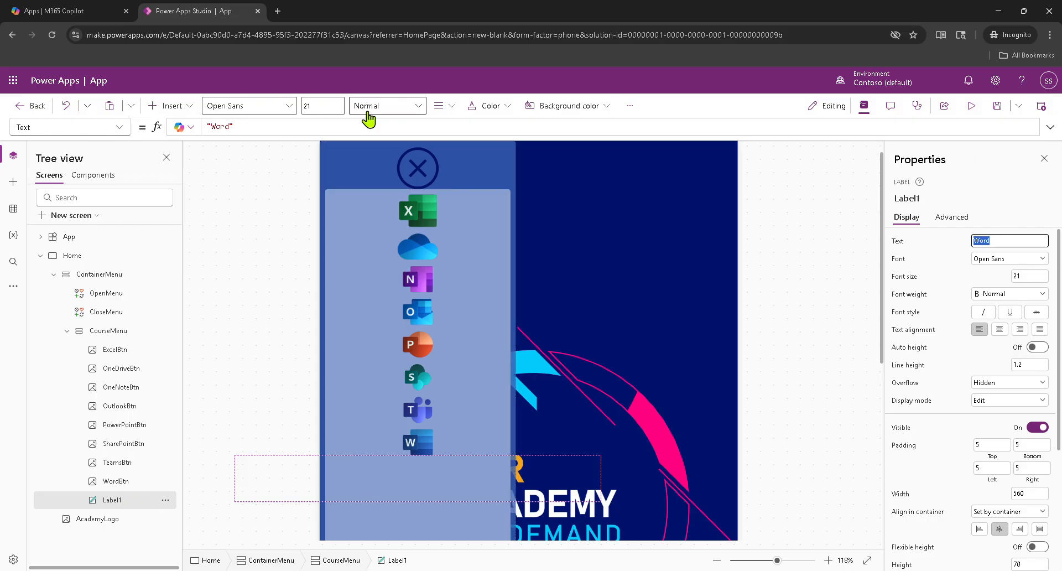
pyautogui.click(474, 107)
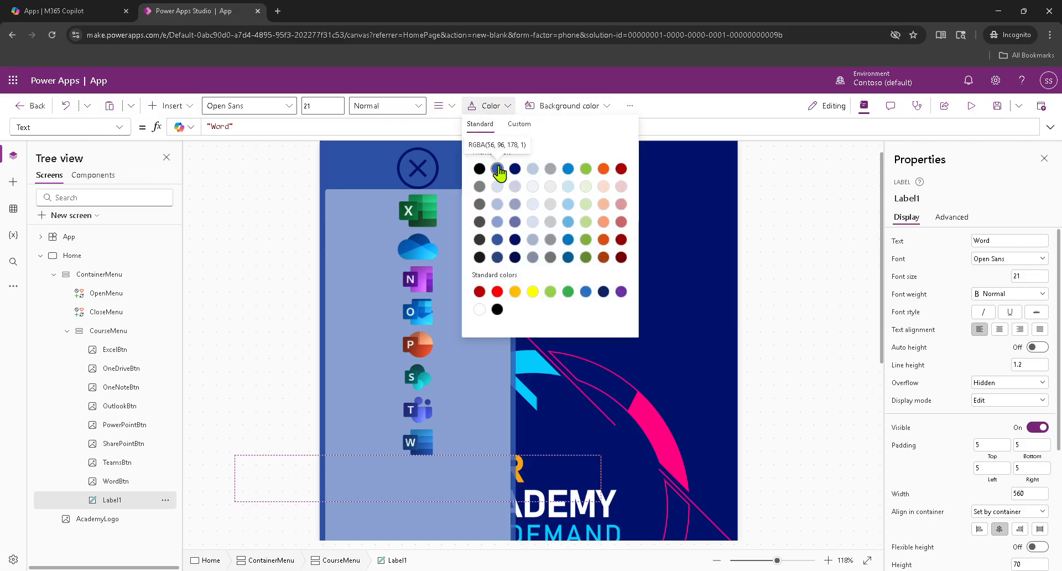
pyautogui.click(497, 169)
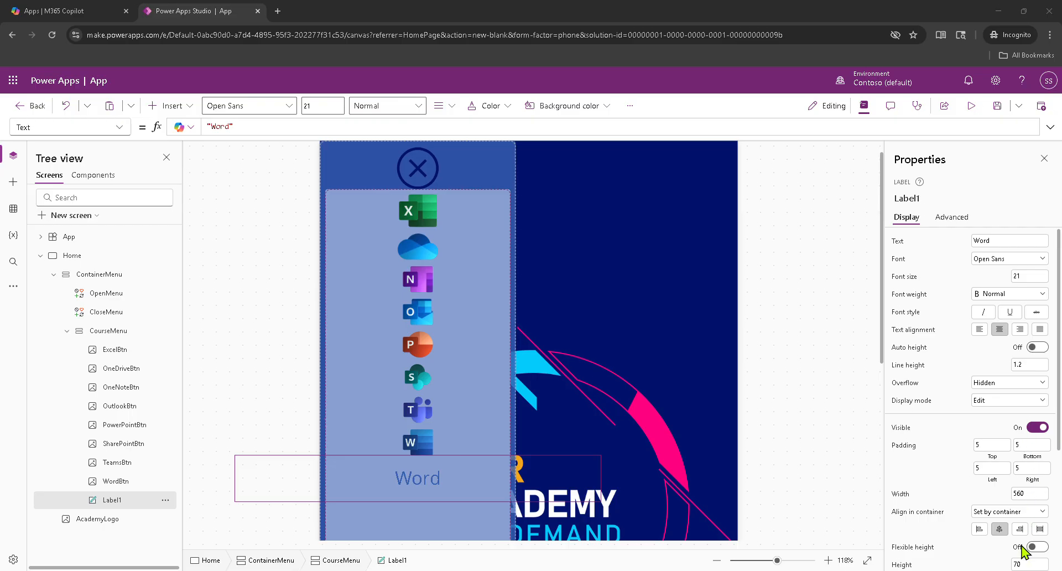
# Fill the Word label with the light tint of the blue theme color, one shade paler than the menu background.
pyautogui.scroll(-1, 1058, 346)
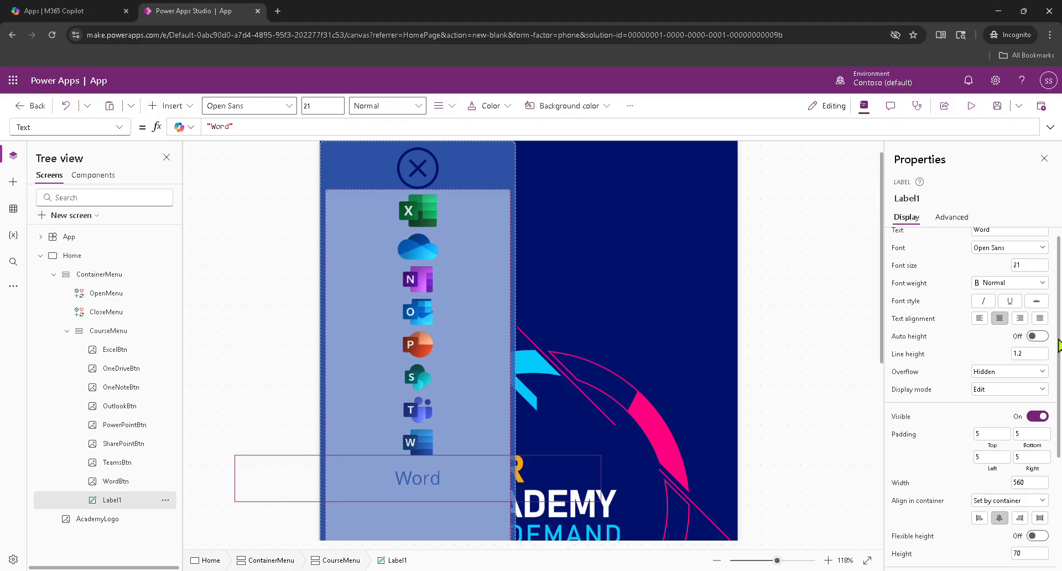
pyautogui.scroll(-3, 1059, 345)
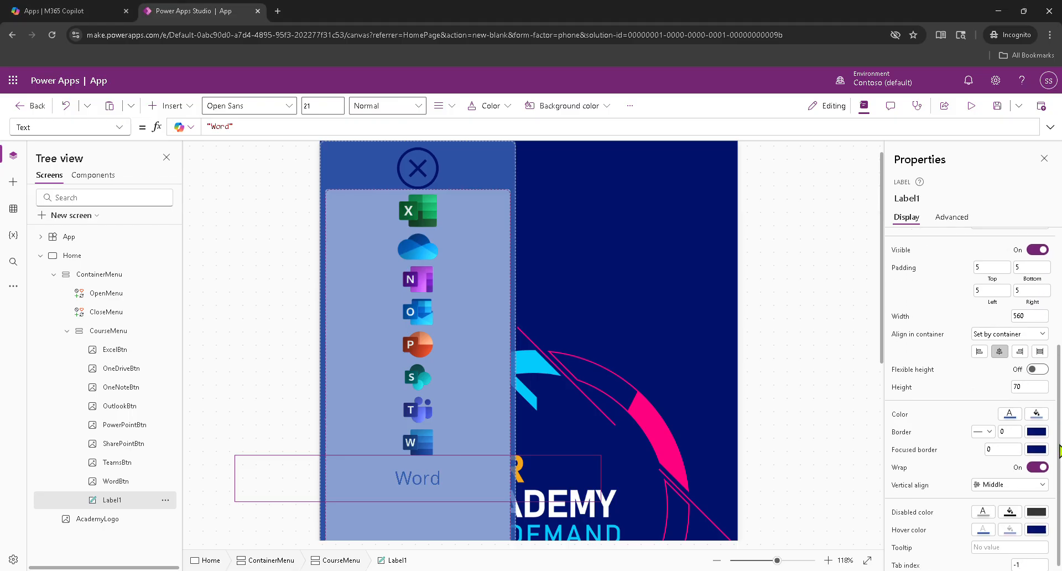
pyautogui.click(1036, 410)
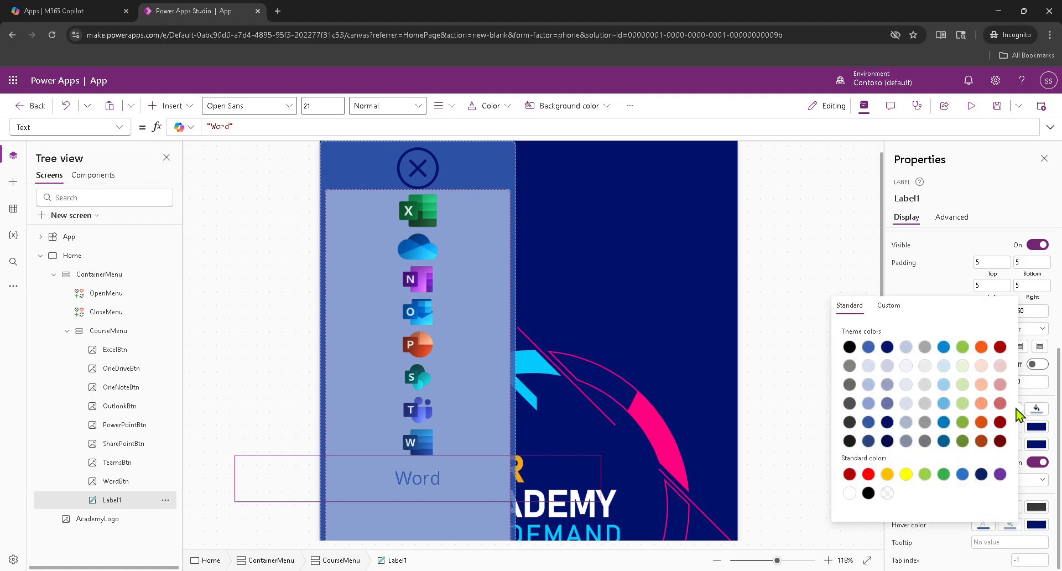
pyautogui.click(868, 385)
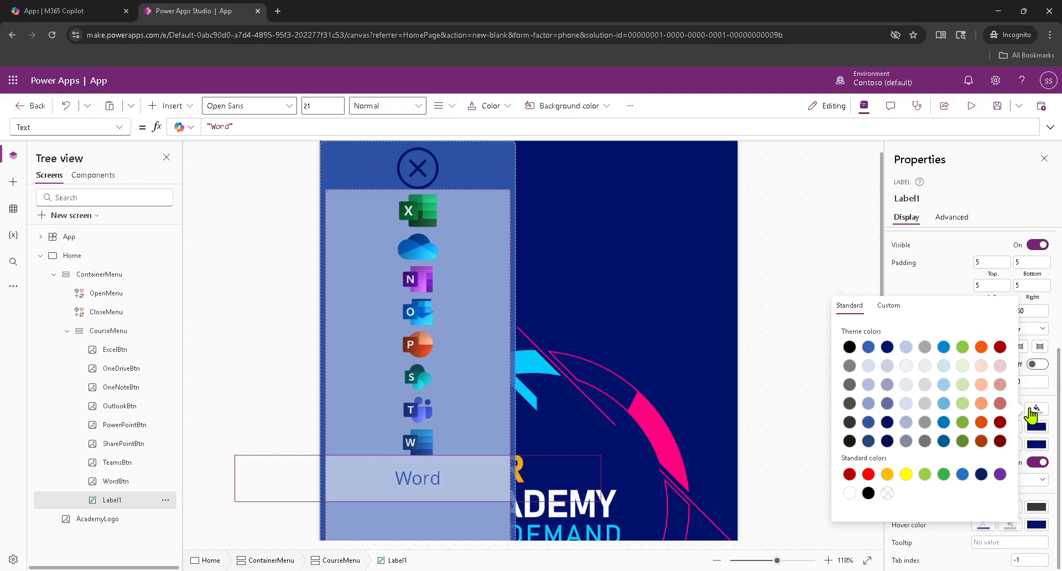
pyautogui.click(929, 271)
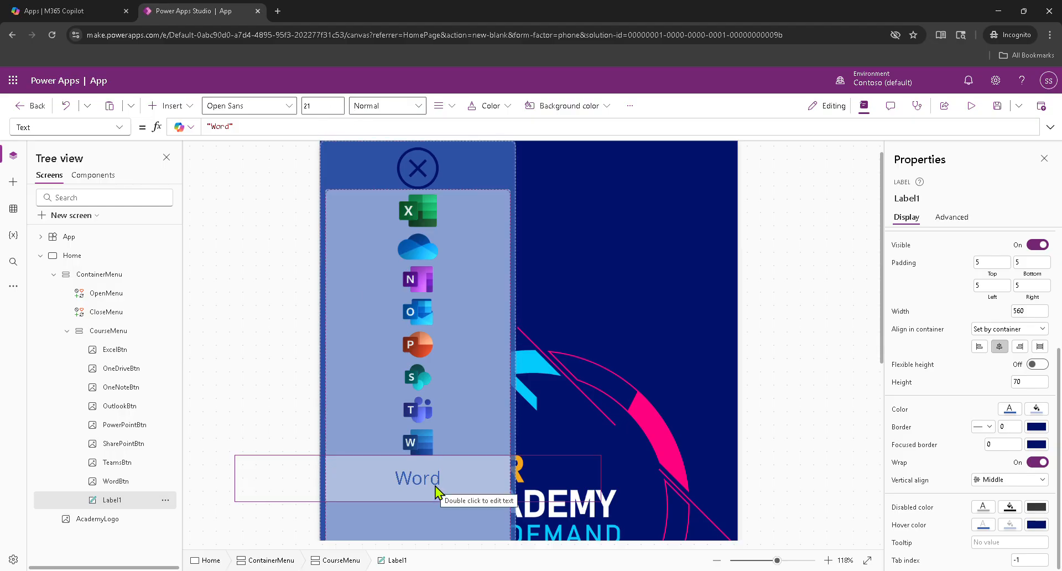
# Set the Word label's top, bottom, left and right padding to 0.
pyautogui.click(988, 264)
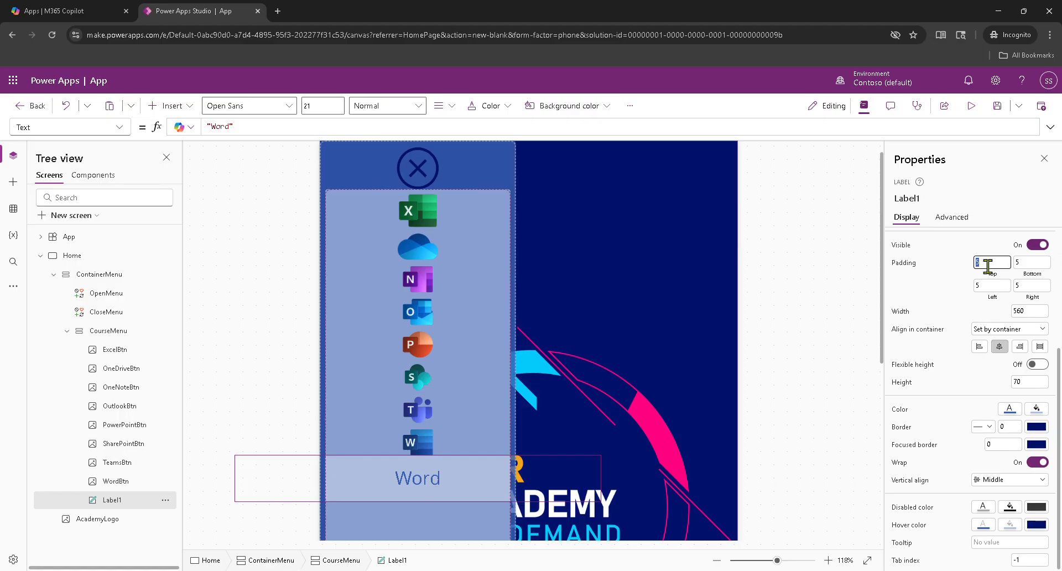
pyautogui.click(1031, 264)
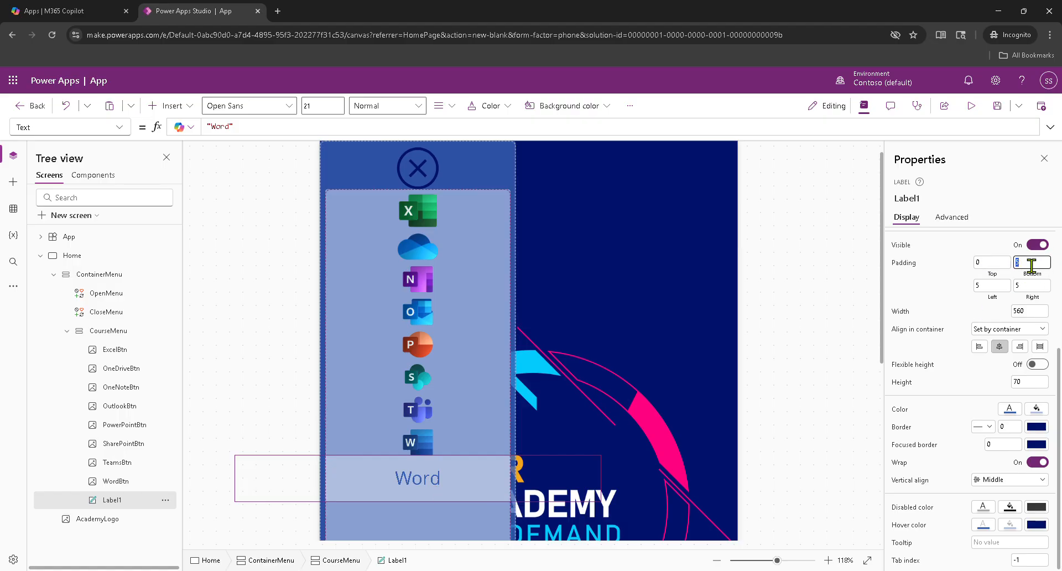
pyautogui.write('0')
pyautogui.click(991, 286)
pyautogui.write('0')
pyautogui.click(1029, 286)
pyautogui.write('0')
pyautogui.press('Tab')
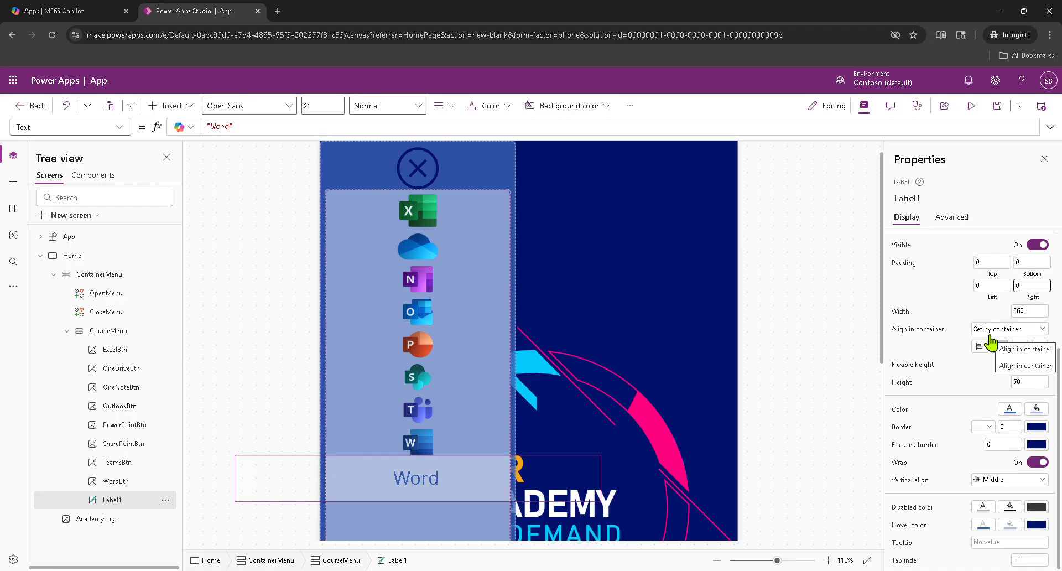
pyautogui.click(925, 284)
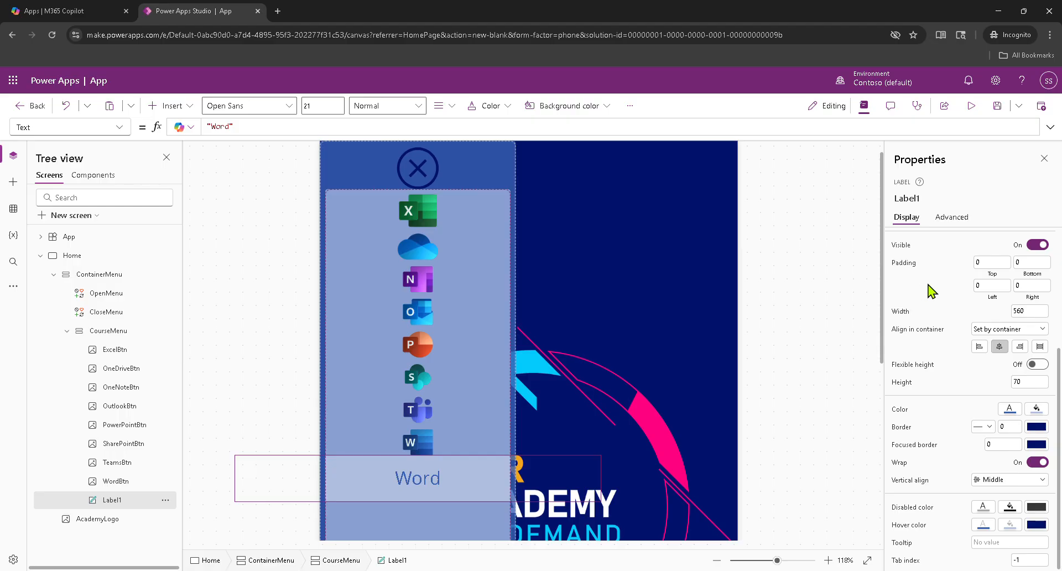
# Set the Word label's font size to 14.
pyautogui.click(1037, 312)
pyautogui.click(429, 489)
pyautogui.click(473, 345)
pyautogui.click(435, 480)
pyautogui.moveTo(431, 483); pyautogui.dragTo(457, 410)
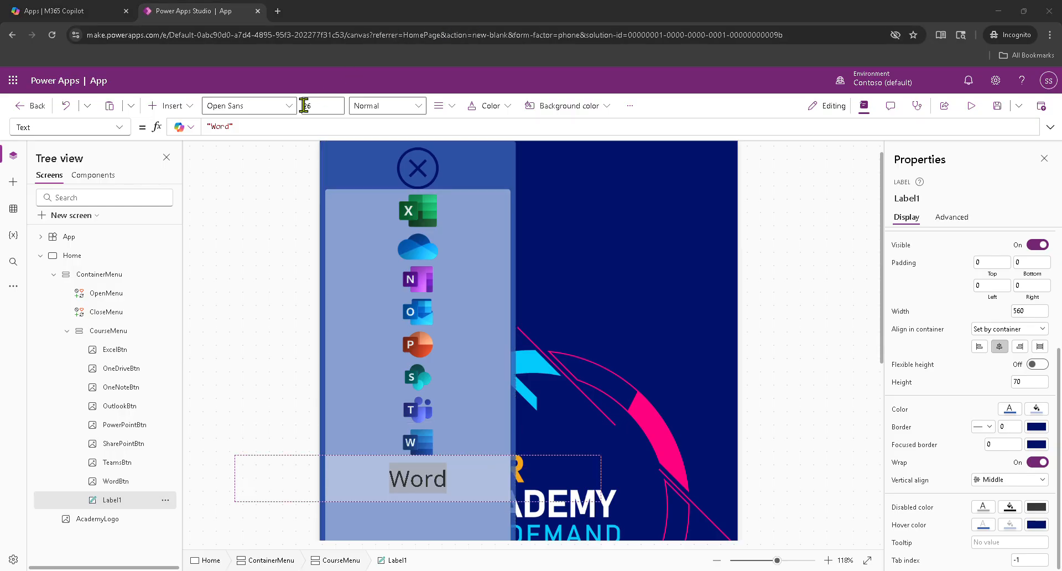
pyautogui.doubleClick(326, 106)
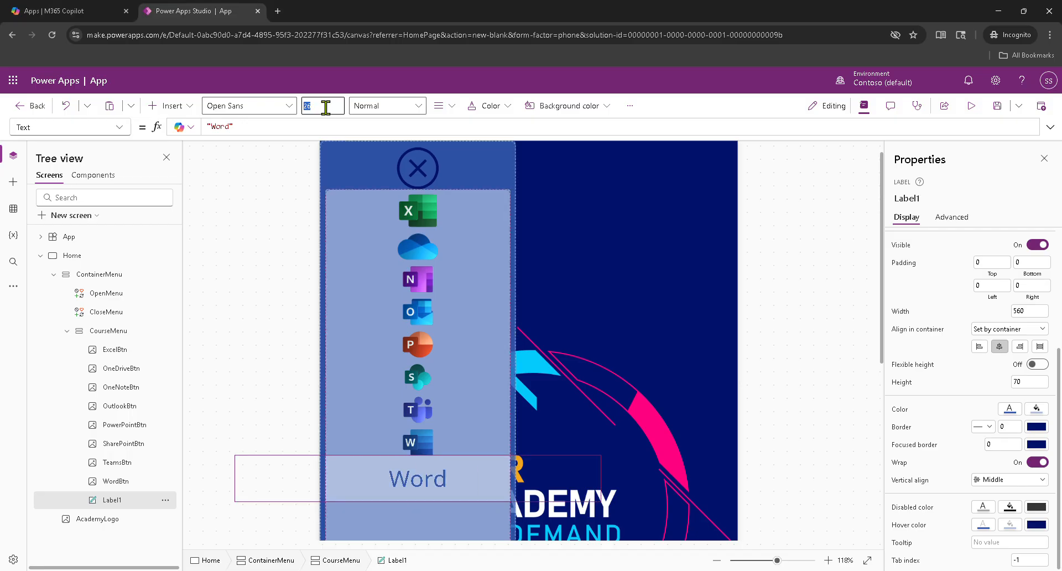
pyautogui.press('Return')
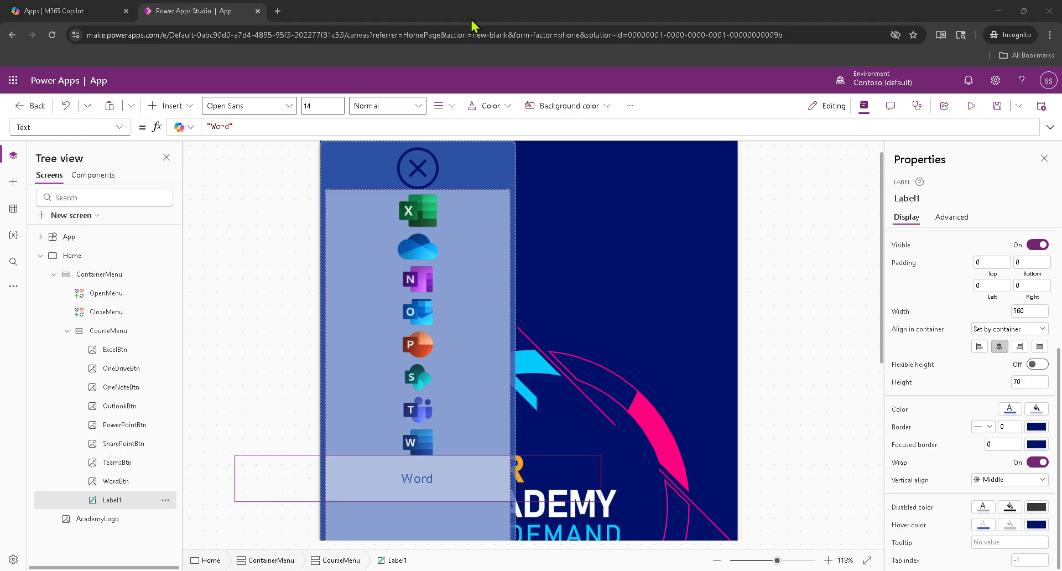
# Reduce the Word label's height, trying 35 before settling on 20.
pyautogui.doubleClick(1025, 382)
pyautogui.write('35')
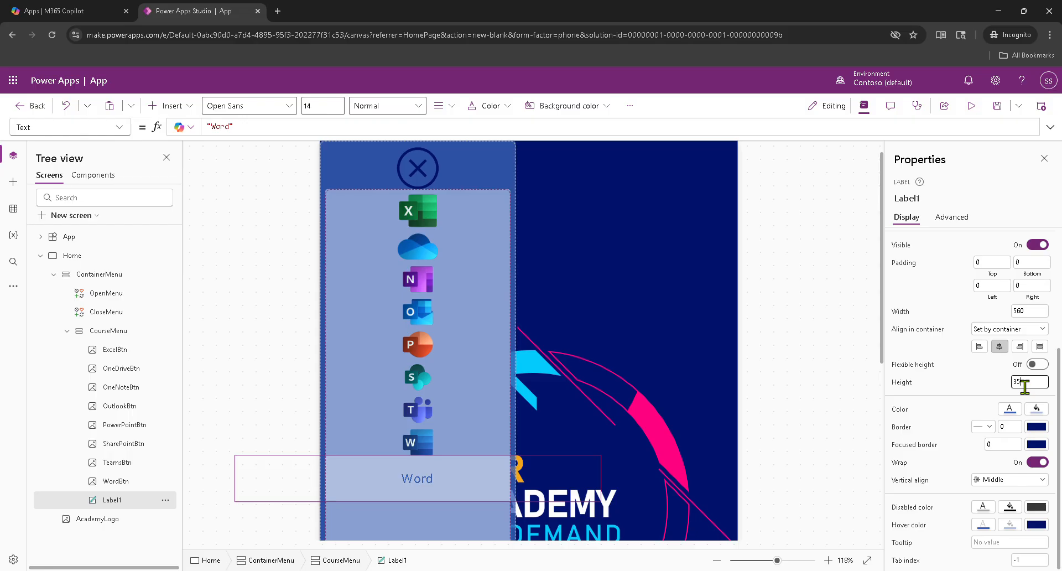
pyautogui.press('Return')
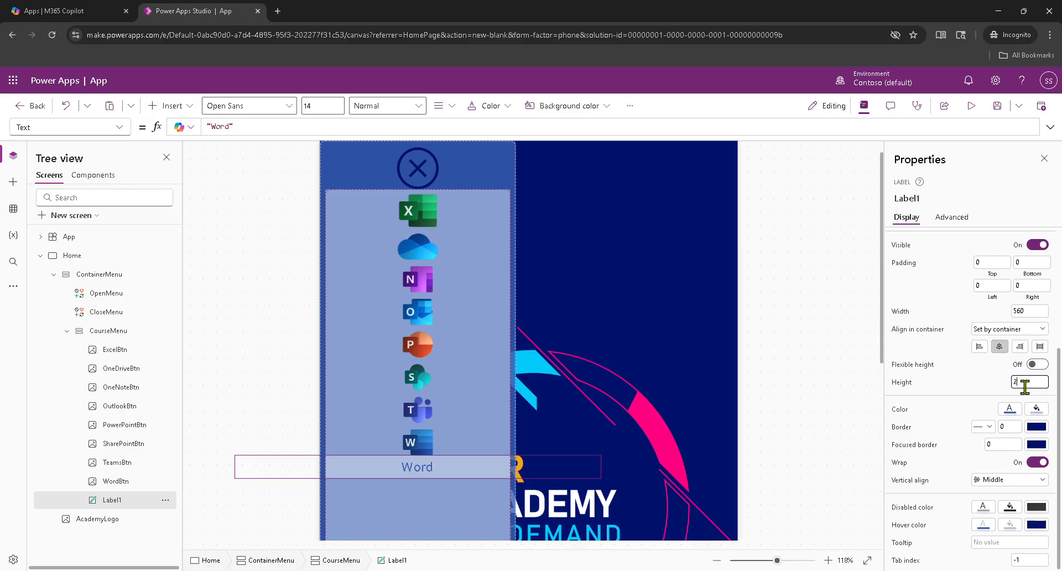
pyautogui.press('Return')
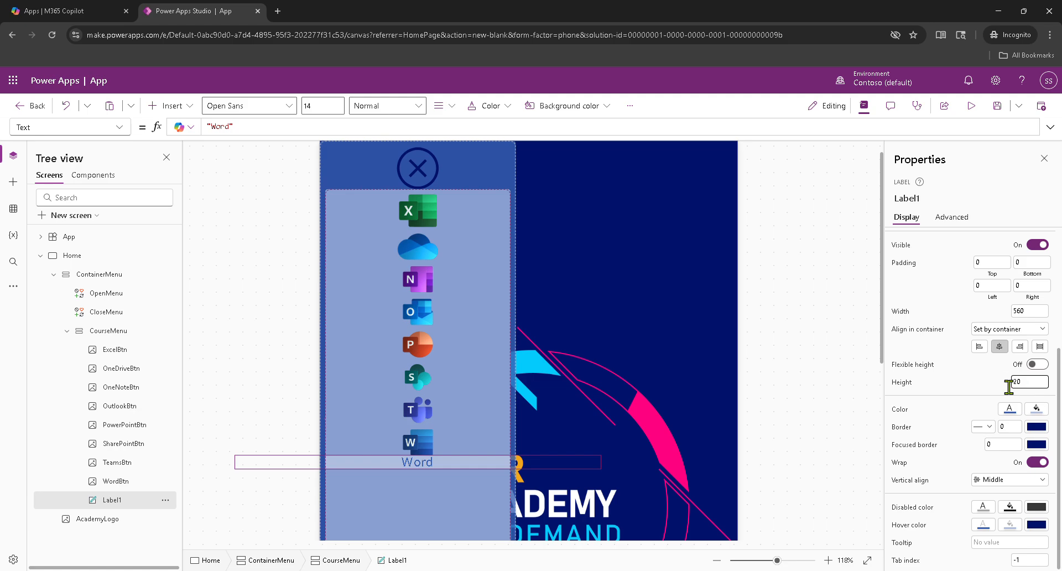
pyautogui.click(391, 488)
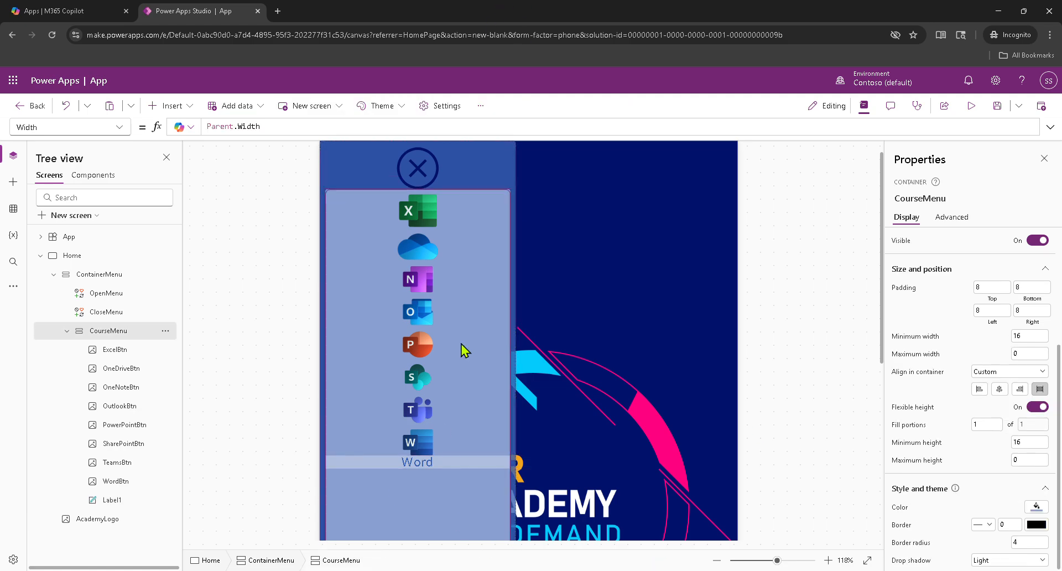
# Rename the Word text label in the CourseMenu container as WordLbl.
pyautogui.click(419, 463)
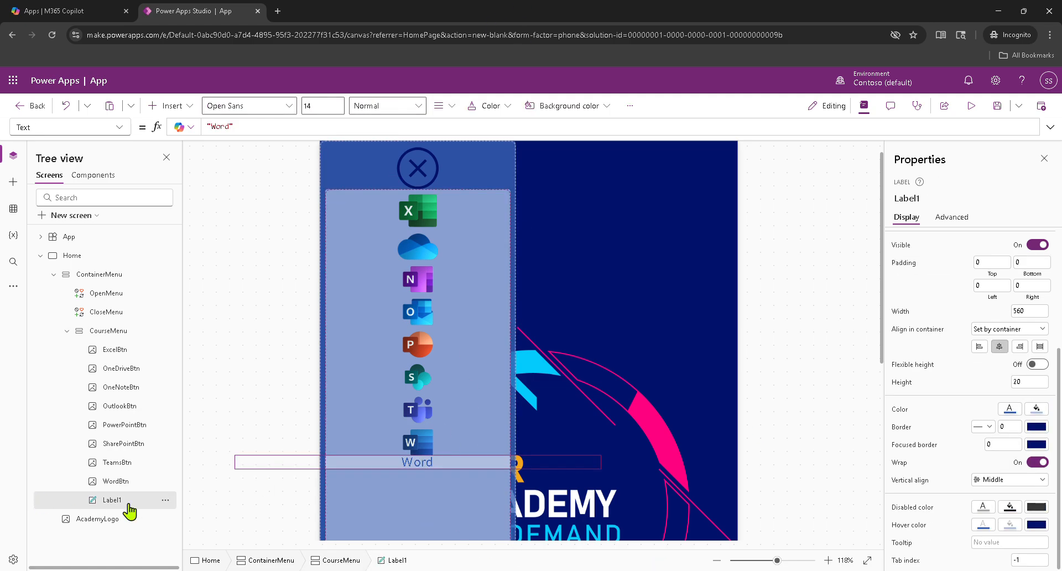
pyautogui.click(164, 499)
pyautogui.click(191, 431)
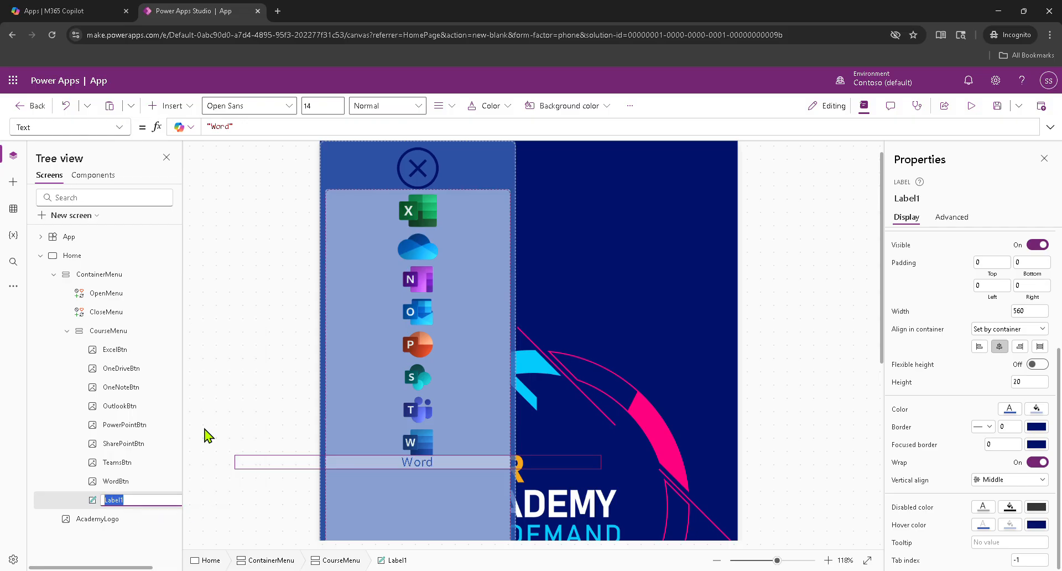
pyautogui.write('W')
pyautogui.write('ordLbl')
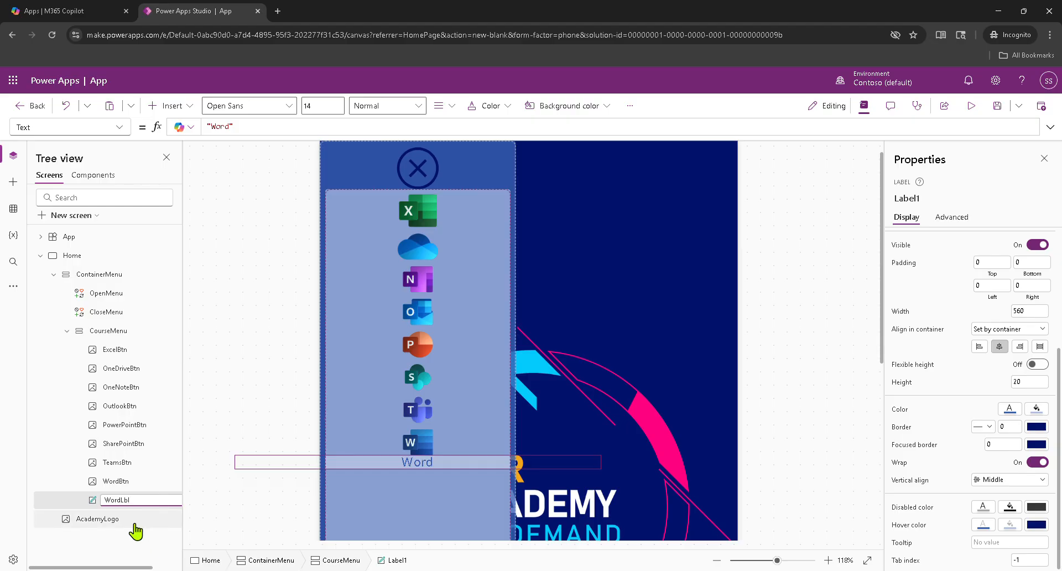
pyautogui.click(251, 515)
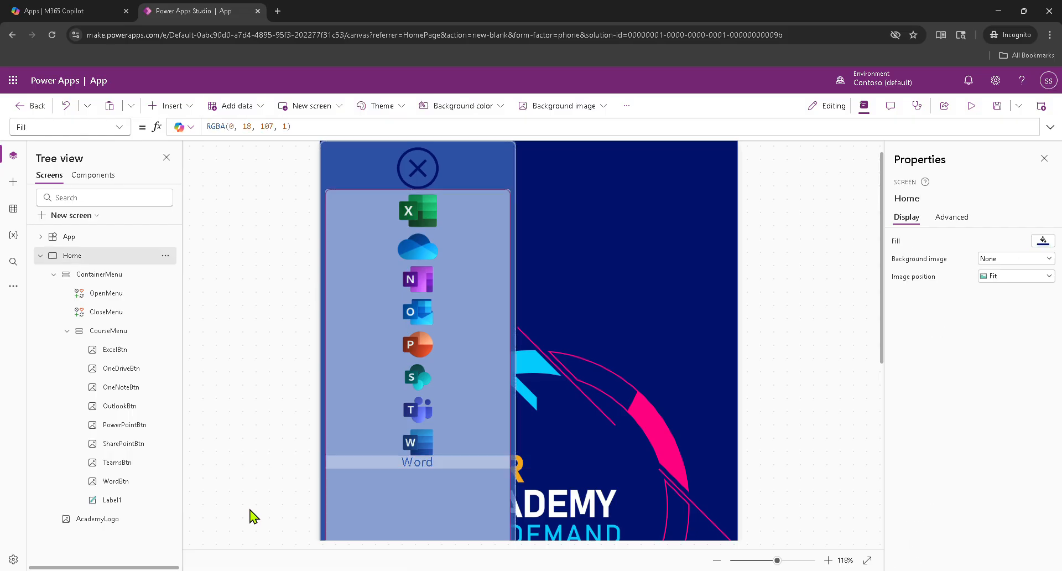
# Set the Width property of WordLbl to the formula Parent.Width.
pyautogui.click(130, 506)
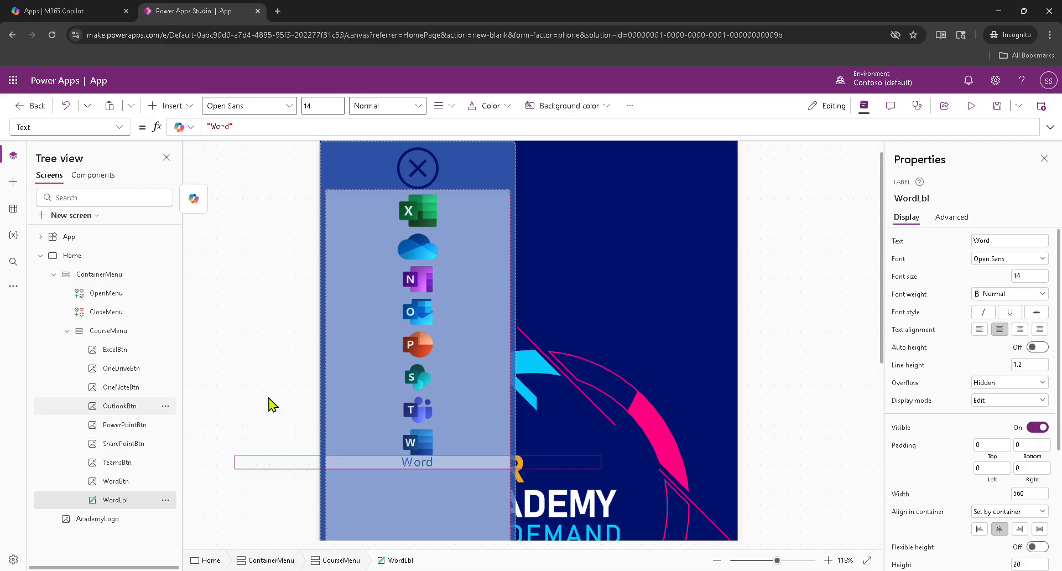
pyautogui.click(949, 217)
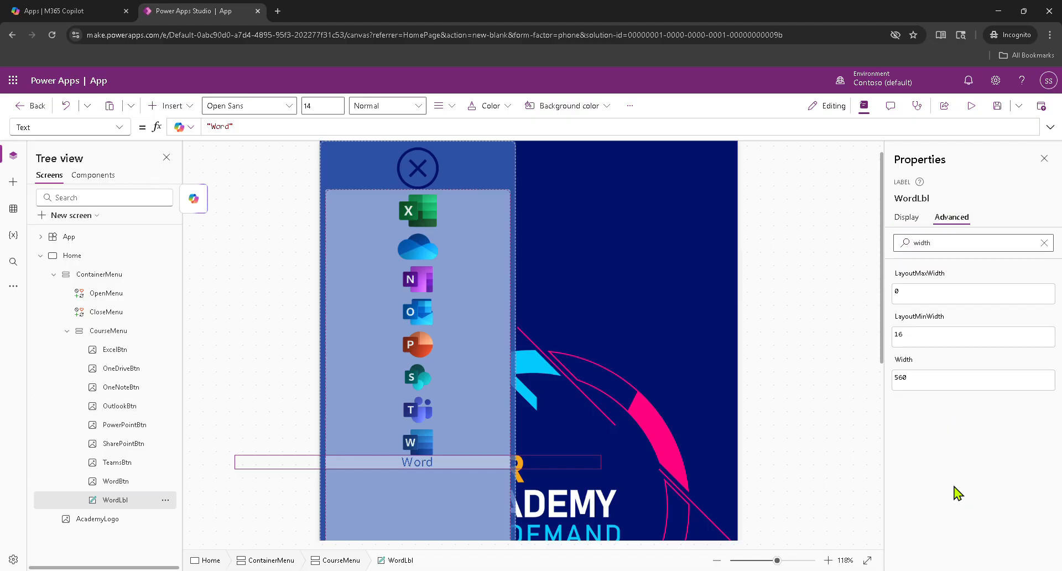
pyautogui.click(918, 390)
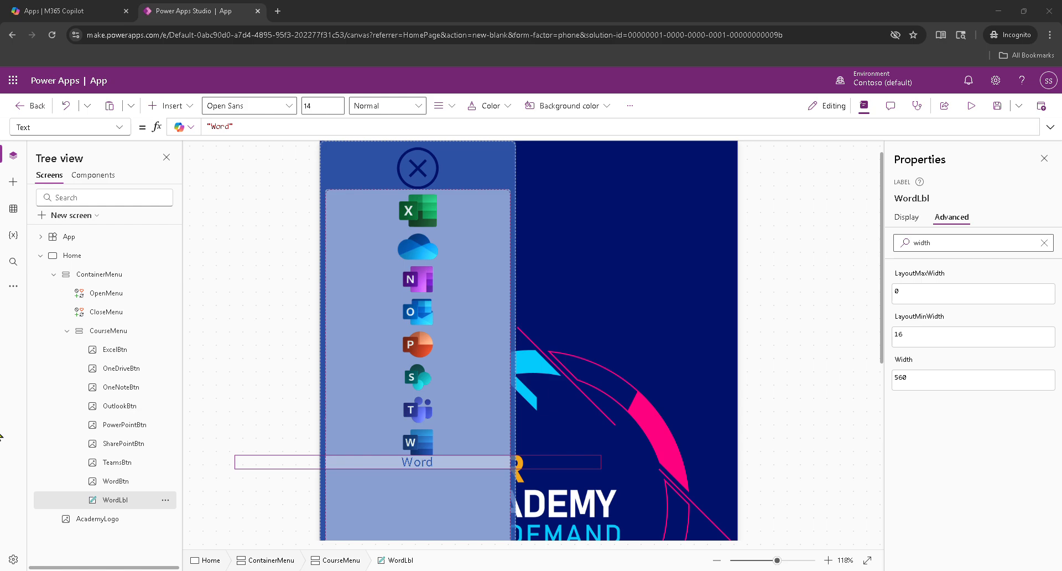
pyautogui.doubleClick(915, 380)
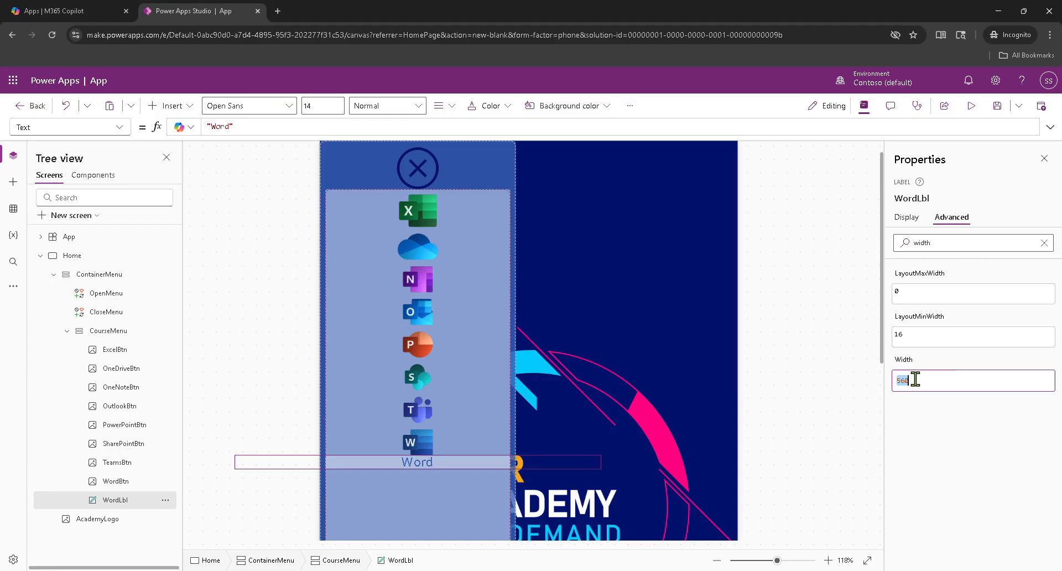
pyautogui.write('Parent.Width')
pyautogui.click(942, 456)
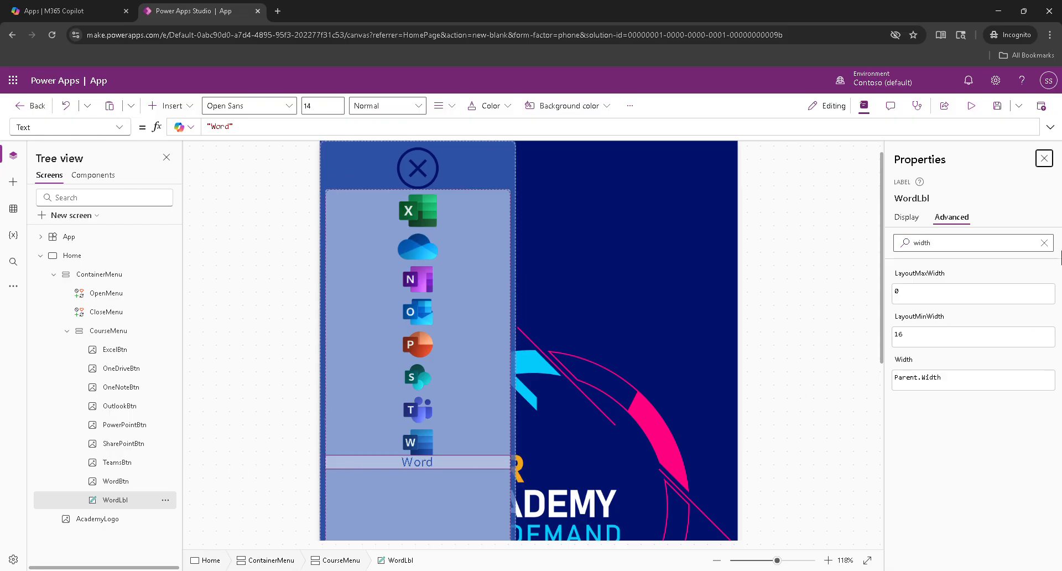
# Find the Visible property of the WordLbl label and set it to varMenuCloseVis.
pyautogui.click(952, 244)
pyautogui.hotkey('ctrl', 'a')
pyautogui.write('v')
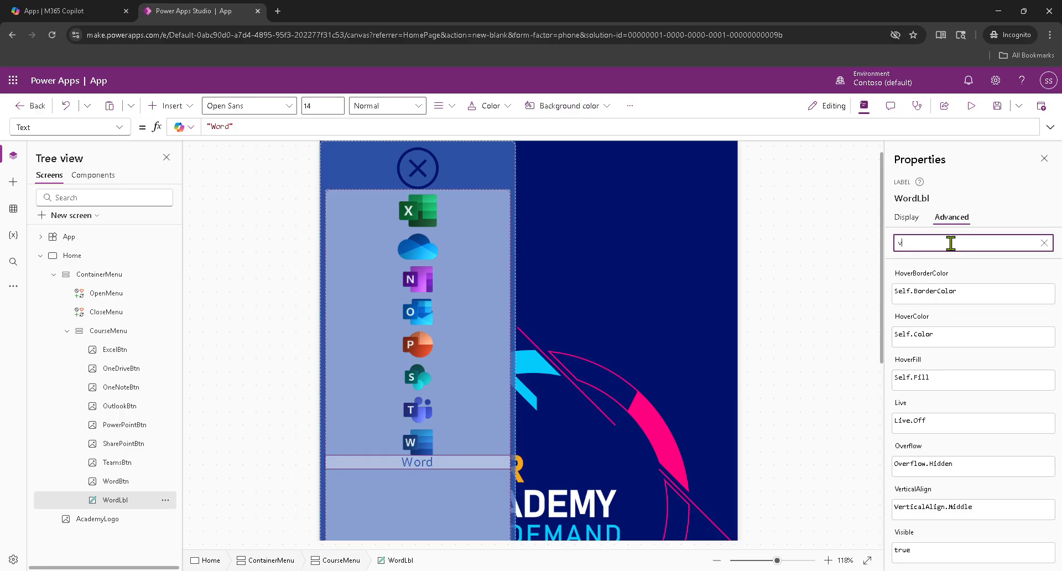
pyautogui.write('isibi')
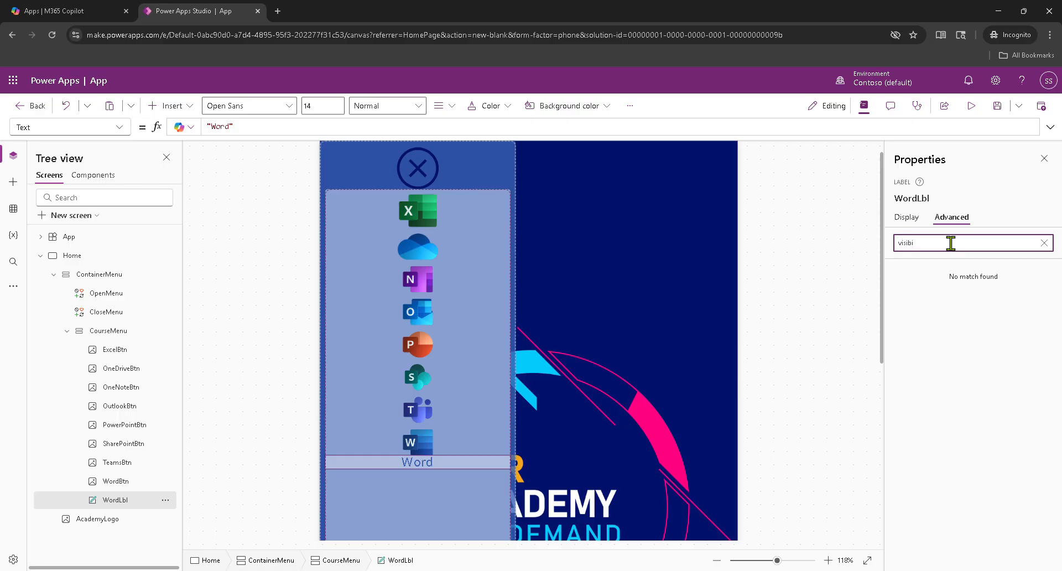
pyautogui.press('BackSpace')
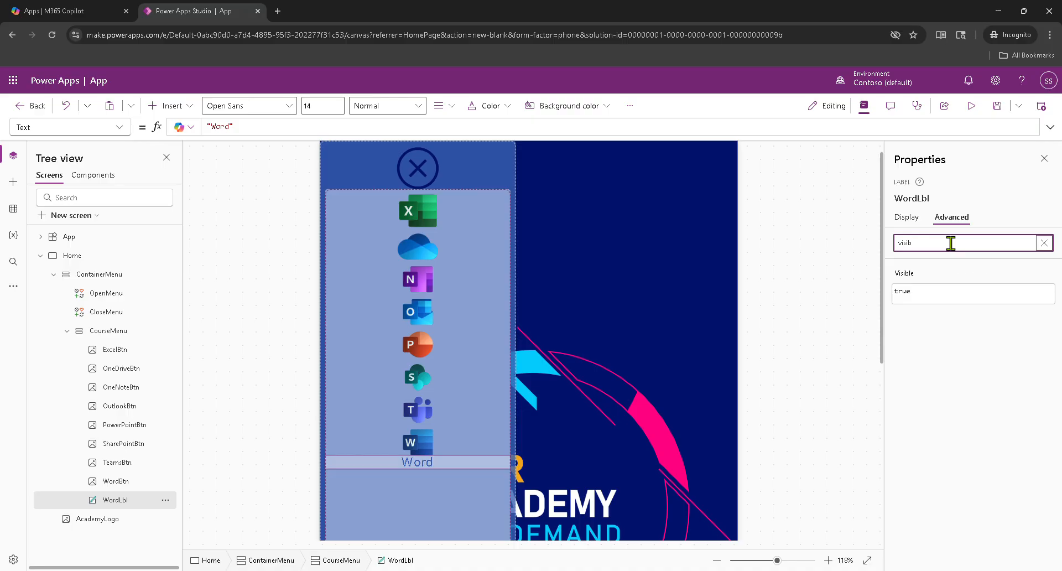
pyautogui.click(936, 293)
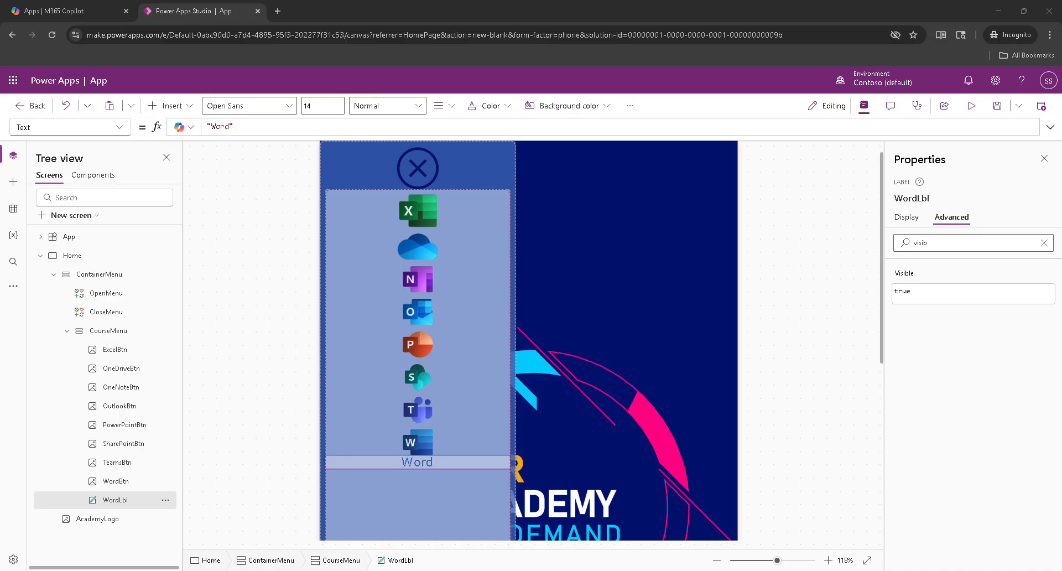
pyautogui.click(927, 296)
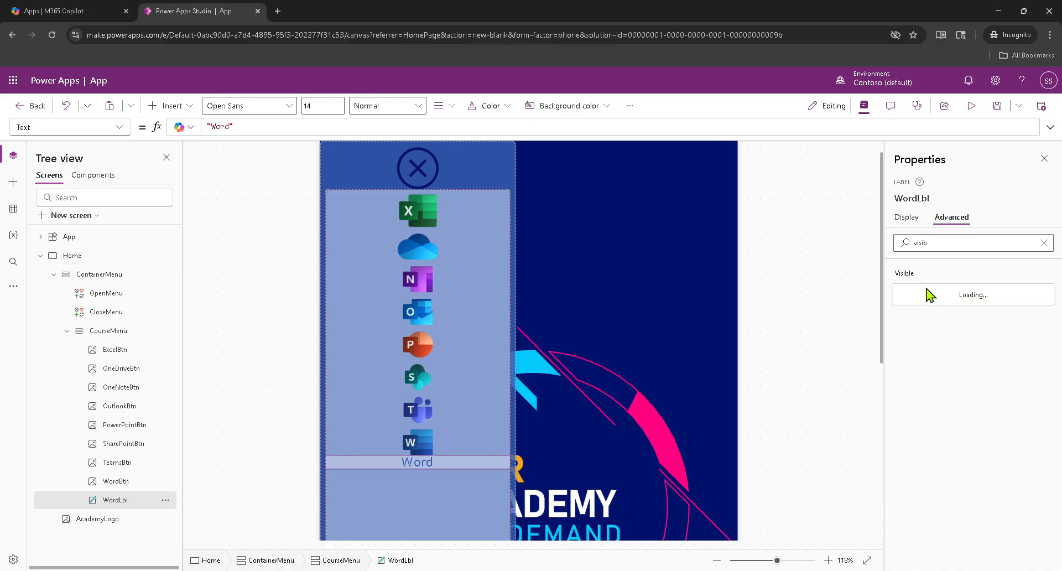
pyautogui.doubleClick(907, 293)
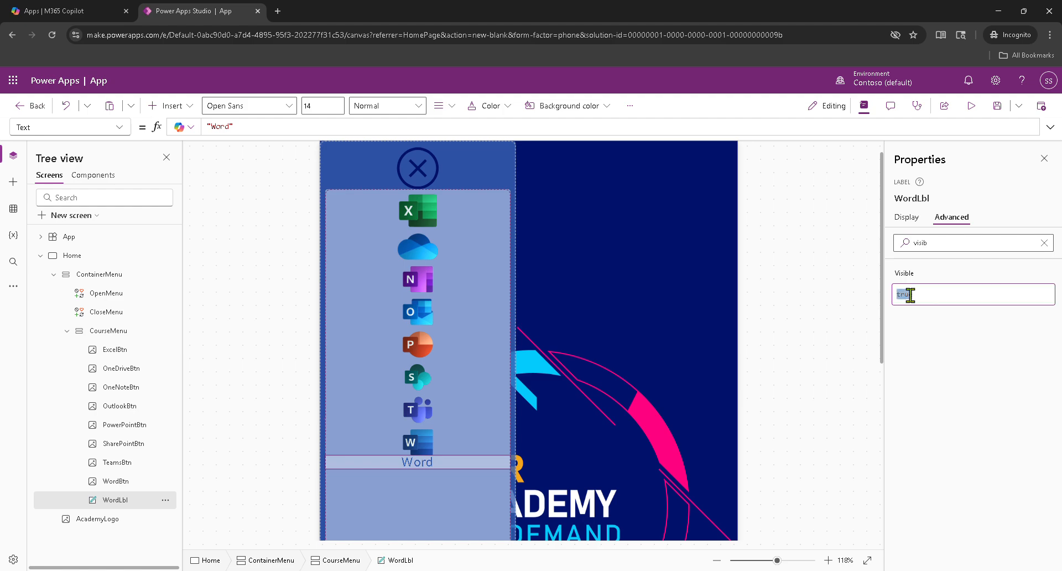
pyautogui.write('varMenuCloseVis')
pyautogui.click(940, 398)
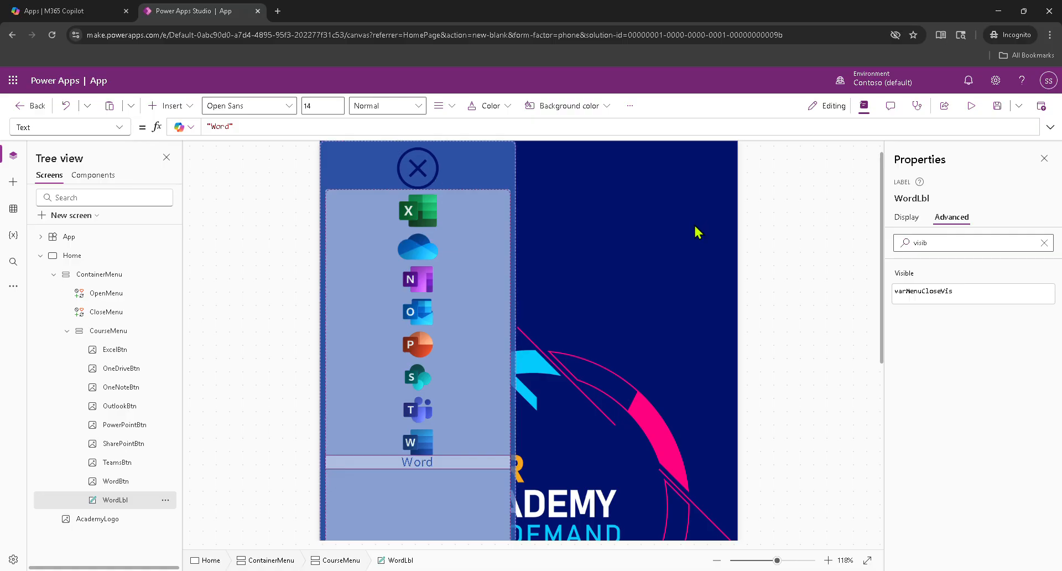
# Test the Word label's visibility by collapsing and reopening the side menu on the canvas.
pyautogui.click(629, 228)
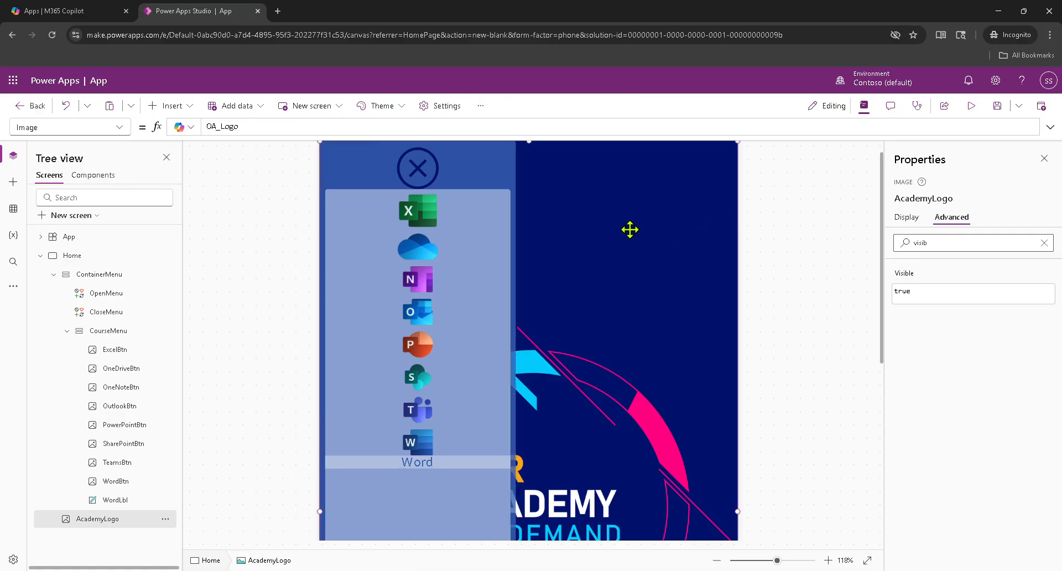
pyautogui.keyDown('alt'); pyautogui.click(418, 170); pyautogui.keyUp('alt')
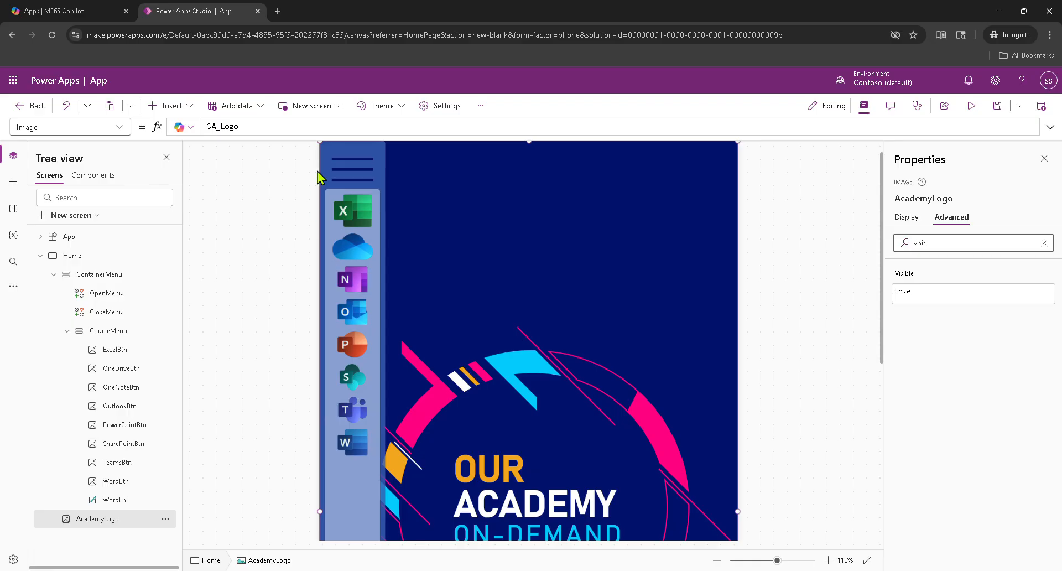
pyautogui.keyDown('alt'); pyautogui.click(357, 177); pyautogui.keyUp('alt')
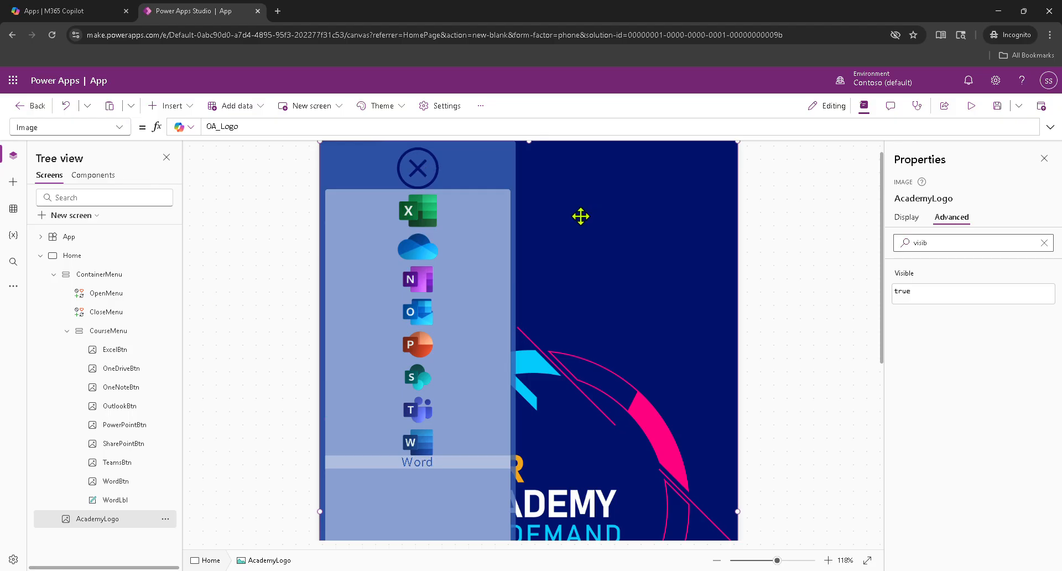
# Set the CourseMenu container's Visible property to varMenuCloseVis and test it by collapsing and reopening the side menu.
pyautogui.click(122, 331)
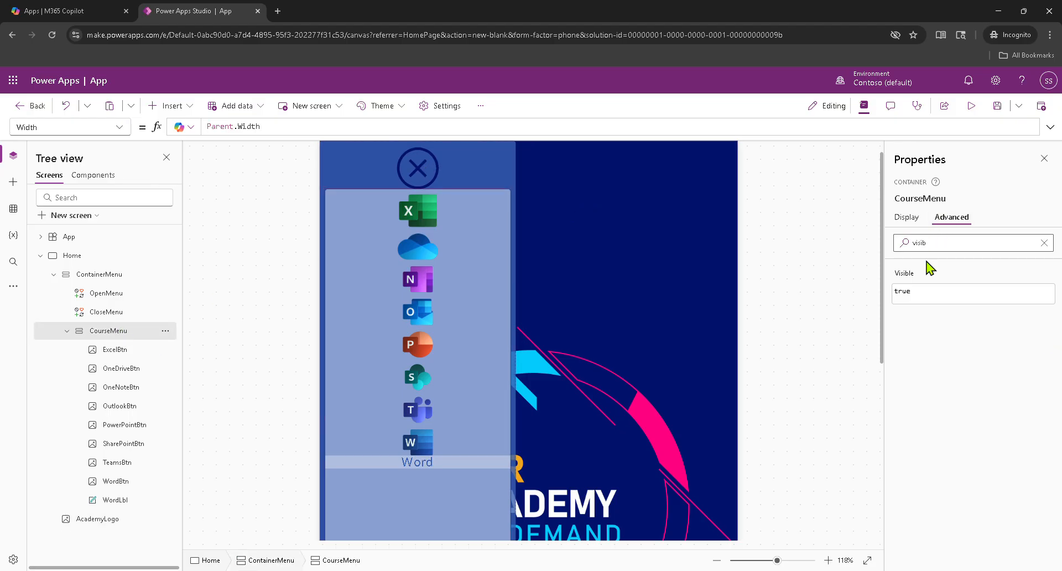
pyautogui.moveTo(895, 294); pyautogui.dragTo(919, 294)
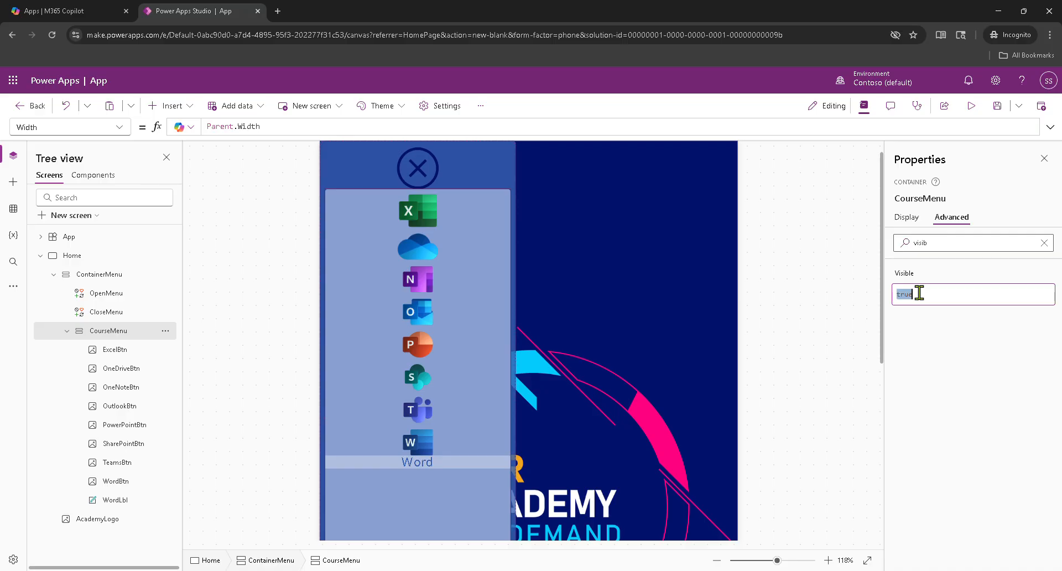
pyautogui.write('varMenuCloseVis')
pyautogui.click(931, 398)
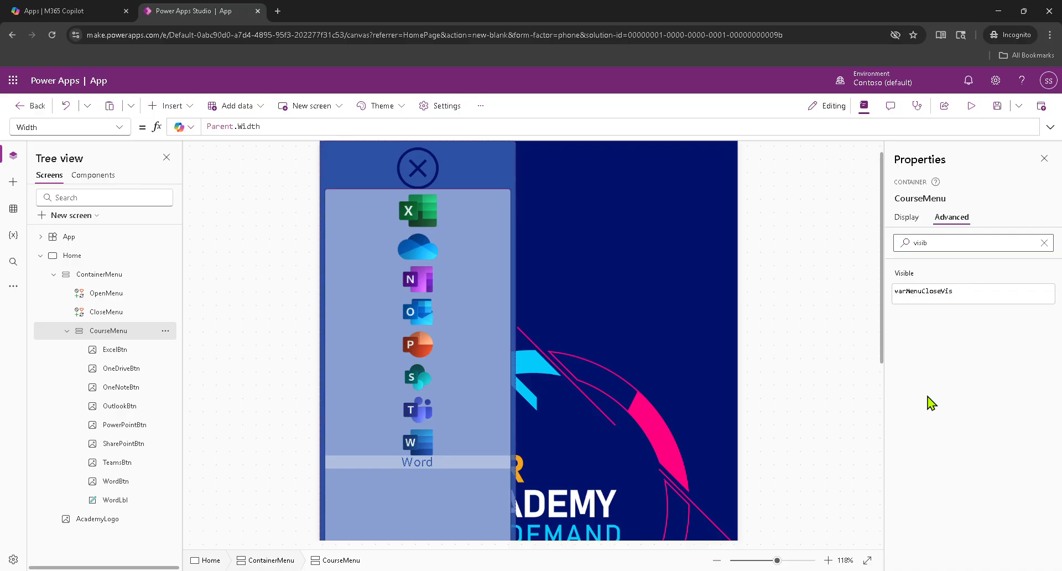
pyautogui.keyDown('alt'); pyautogui.click(419, 174); pyautogui.keyUp('alt')
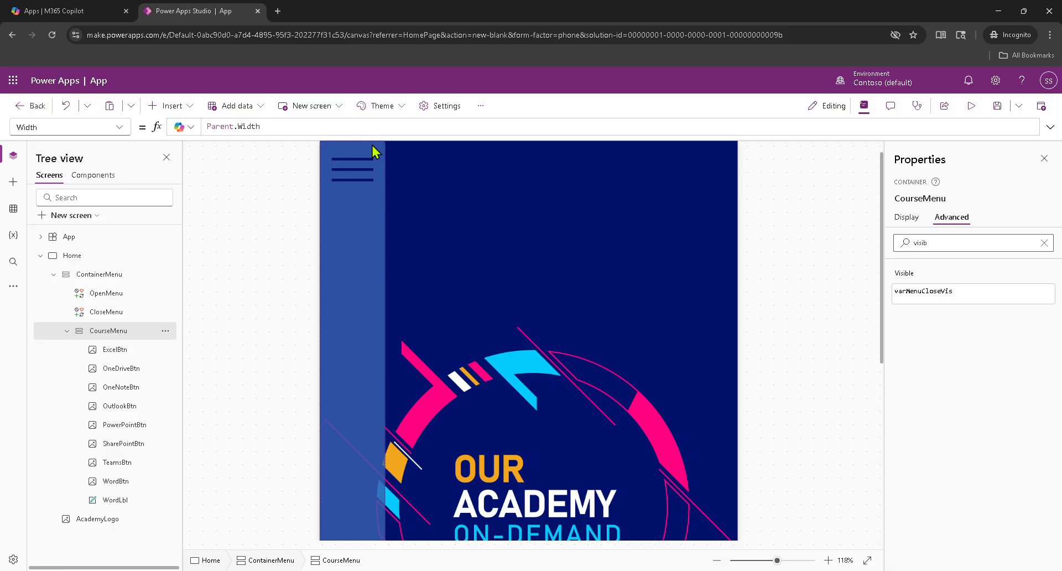
pyautogui.keyDown('alt'); pyautogui.click(348, 171); pyautogui.keyUp('alt')
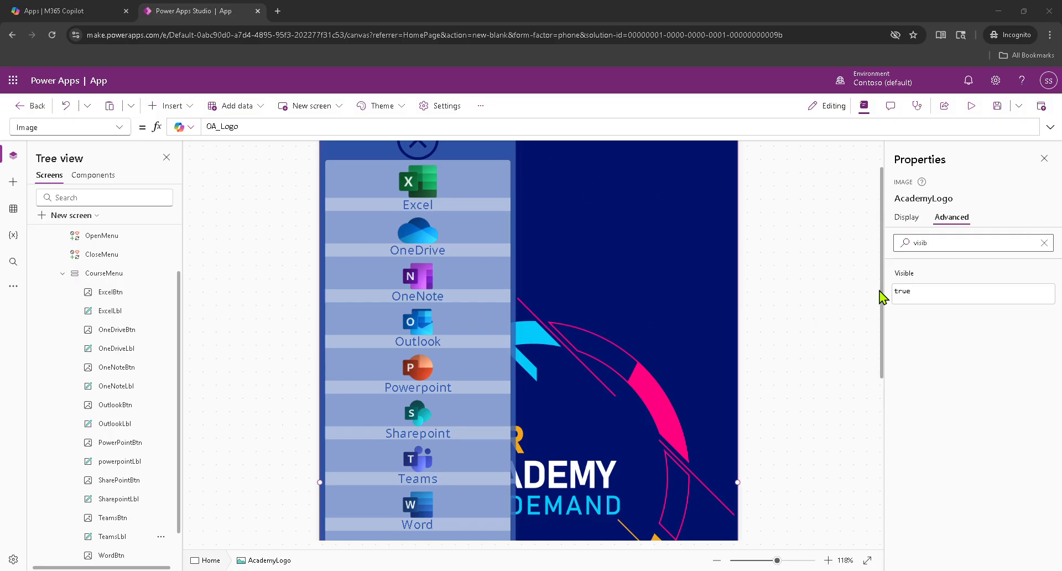
# Examine the full length of the labelled course menu, and test its close and open icons.
pyautogui.moveTo(879, 292); pyautogui.dragTo(868, 227)
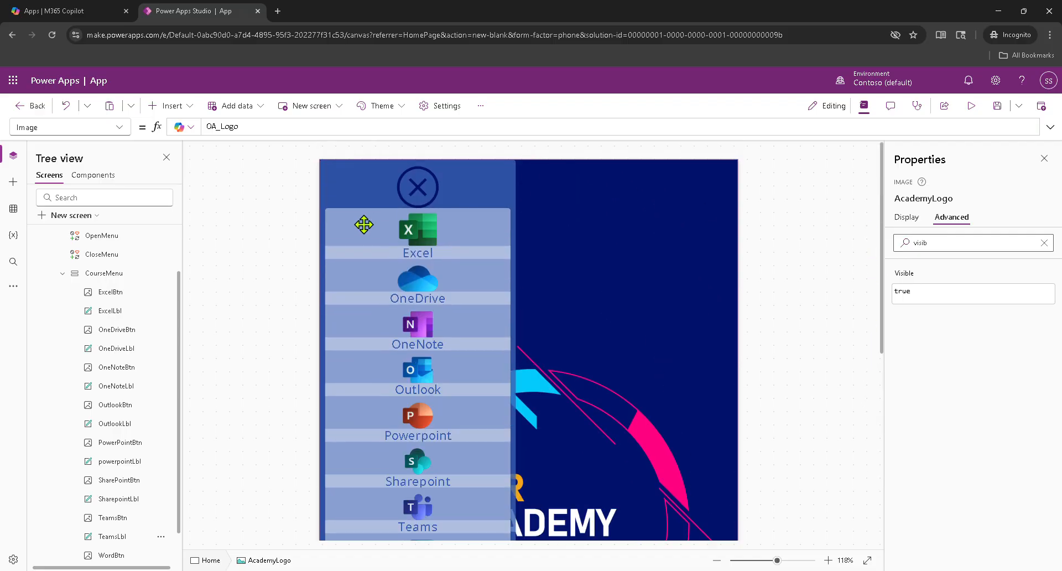
pyautogui.moveTo(882, 267); pyautogui.dragTo(822, 491)
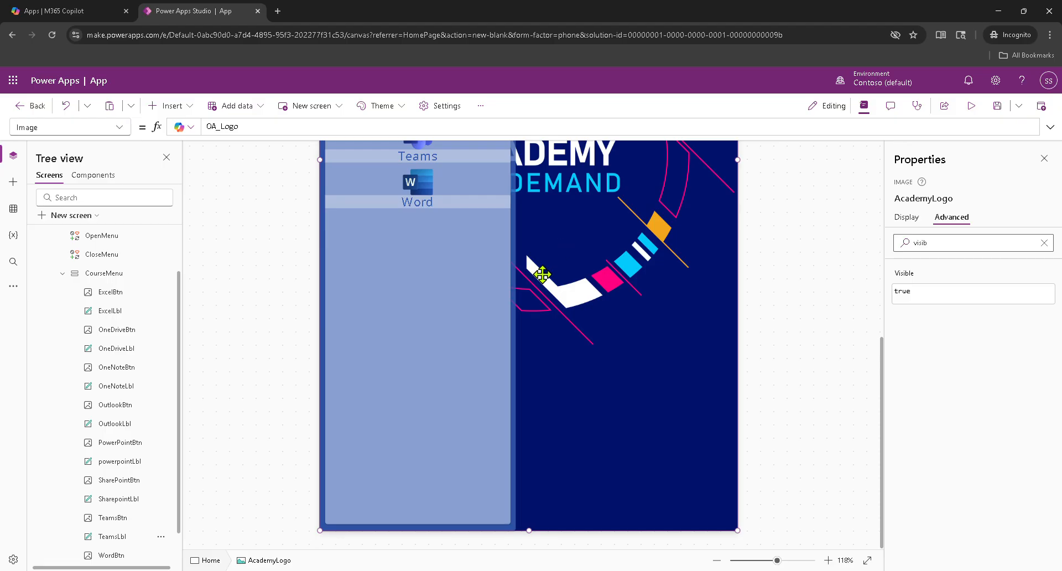
pyautogui.moveTo(883, 382); pyautogui.dragTo(892, 171)
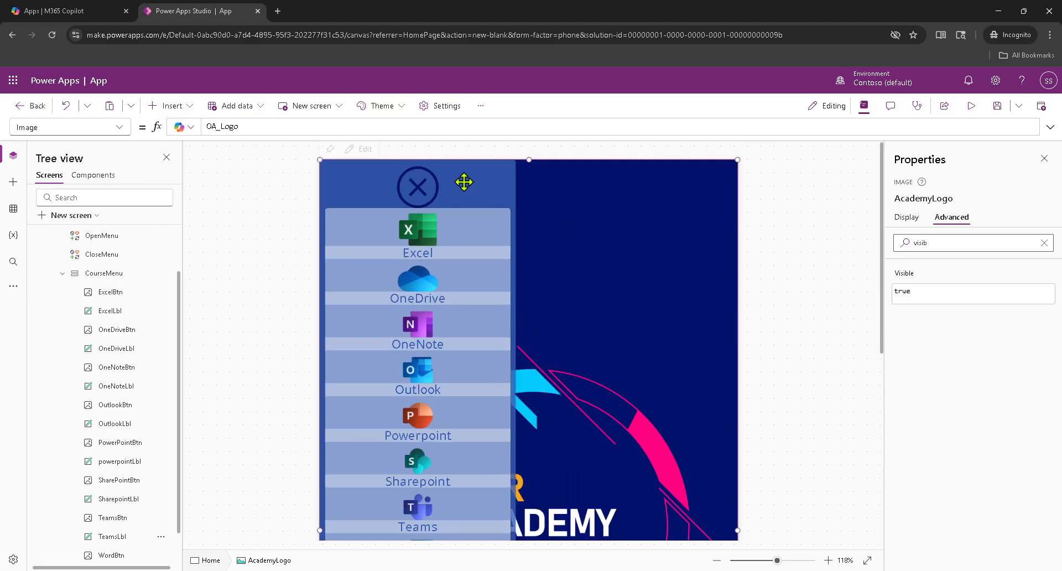
pyautogui.click(417, 191)
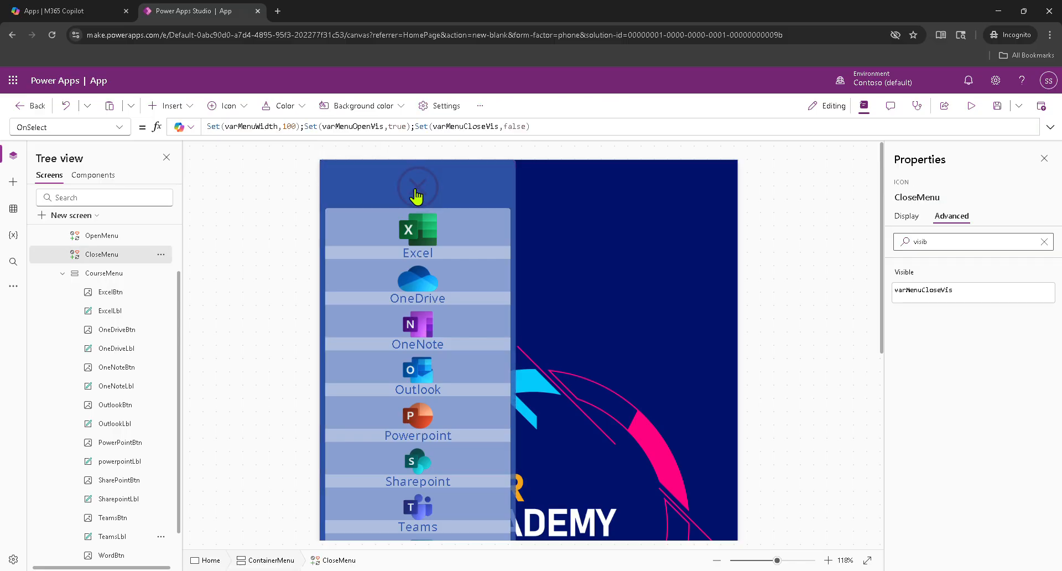
pyautogui.keyDown('alt'); pyautogui.click(418, 191); pyautogui.keyUp('alt')
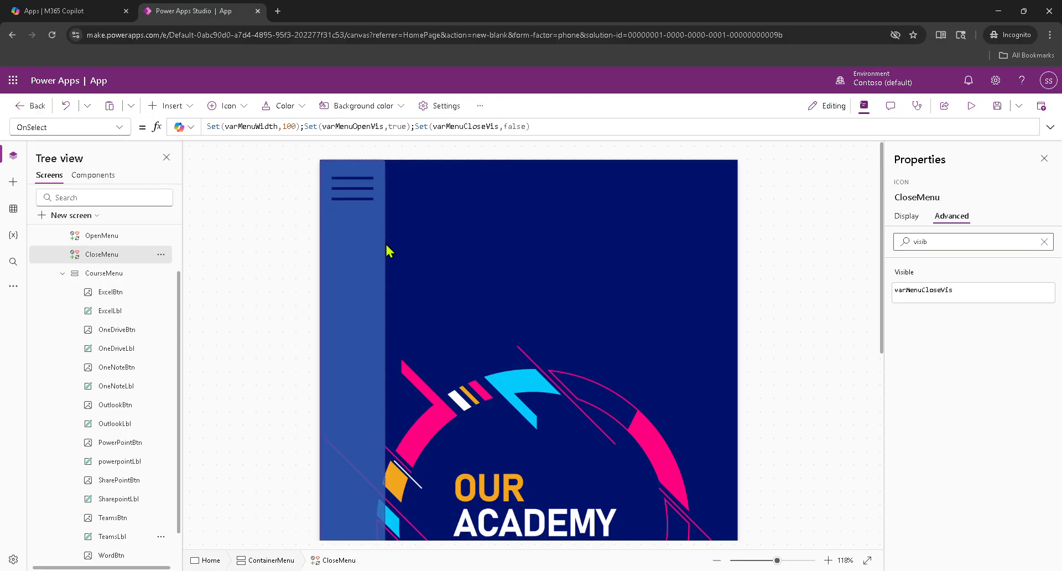
pyautogui.keyDown('alt'); pyautogui.click(356, 198); pyautogui.keyUp('alt')
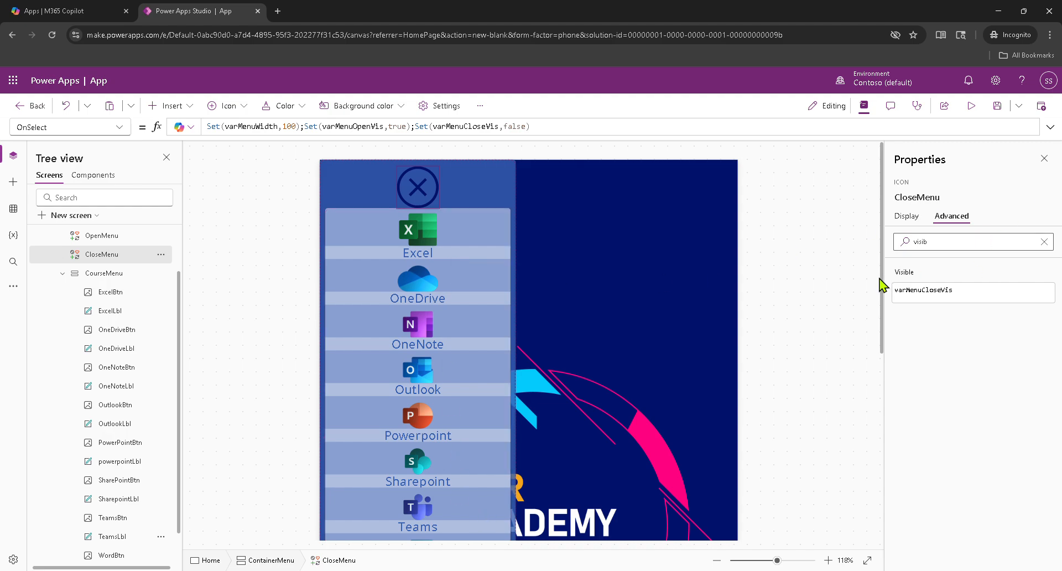
# Select the CourseMenu container and show its display properties.
pyautogui.scroll(-2, 874, 334)
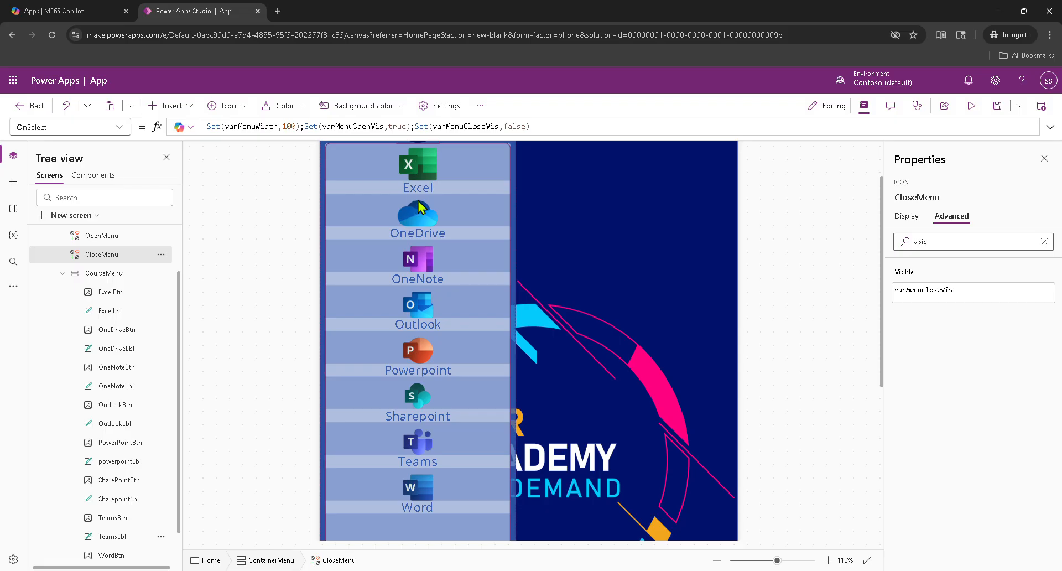
pyautogui.click(101, 275)
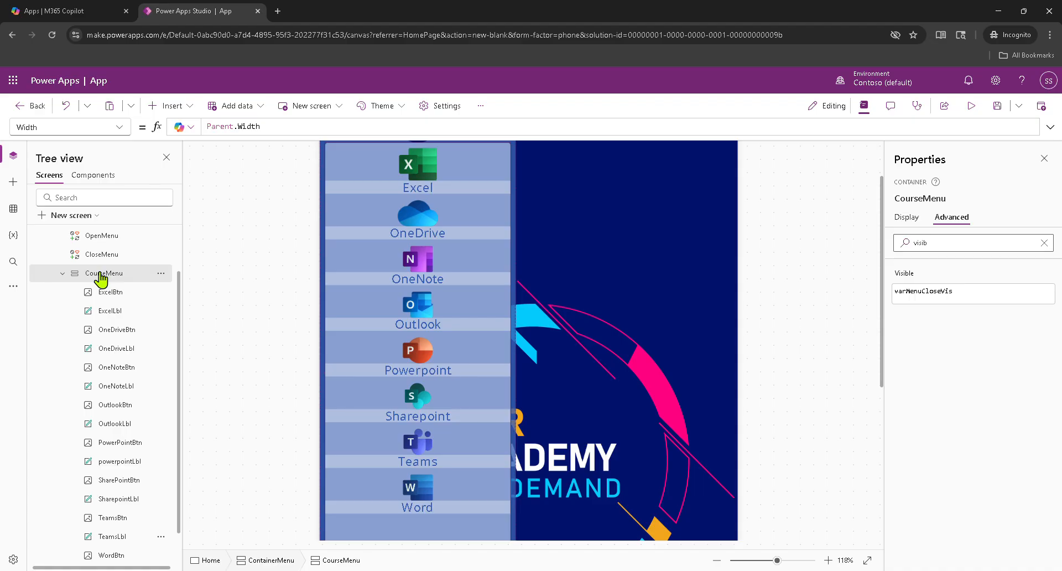
pyautogui.click(906, 218)
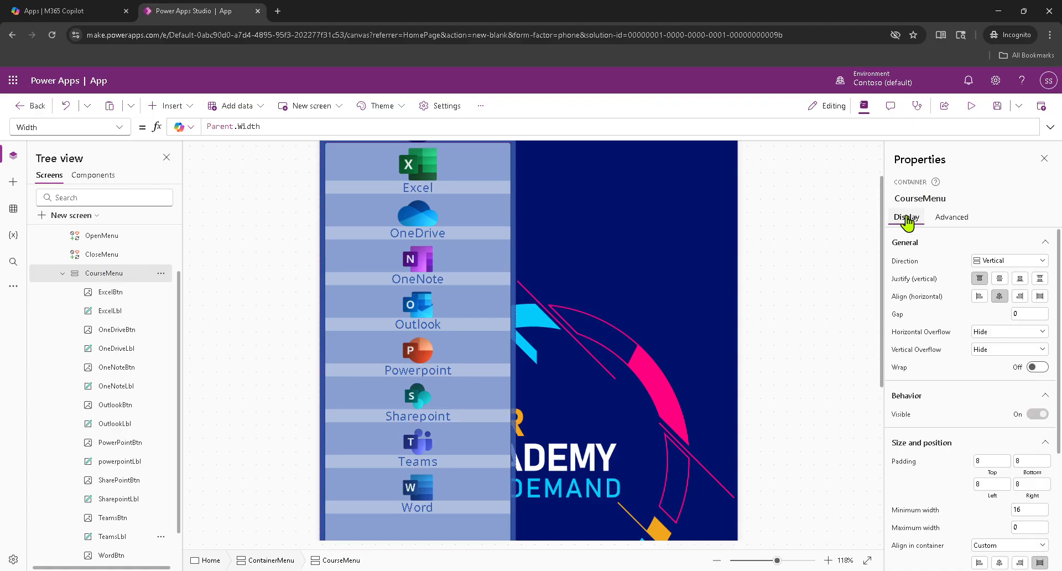
pyautogui.click(1030, 261)
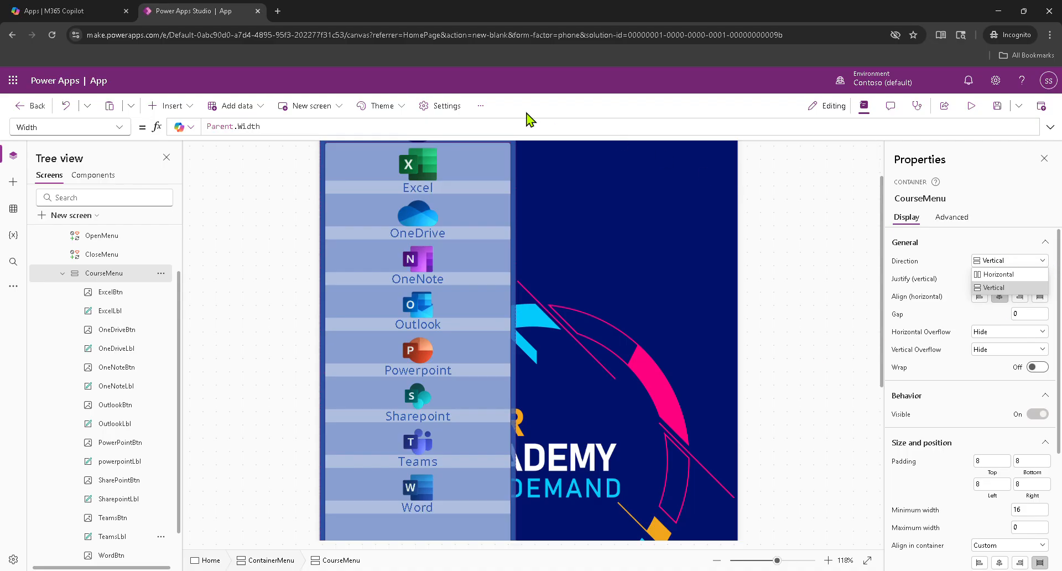
pyautogui.click(121, 130)
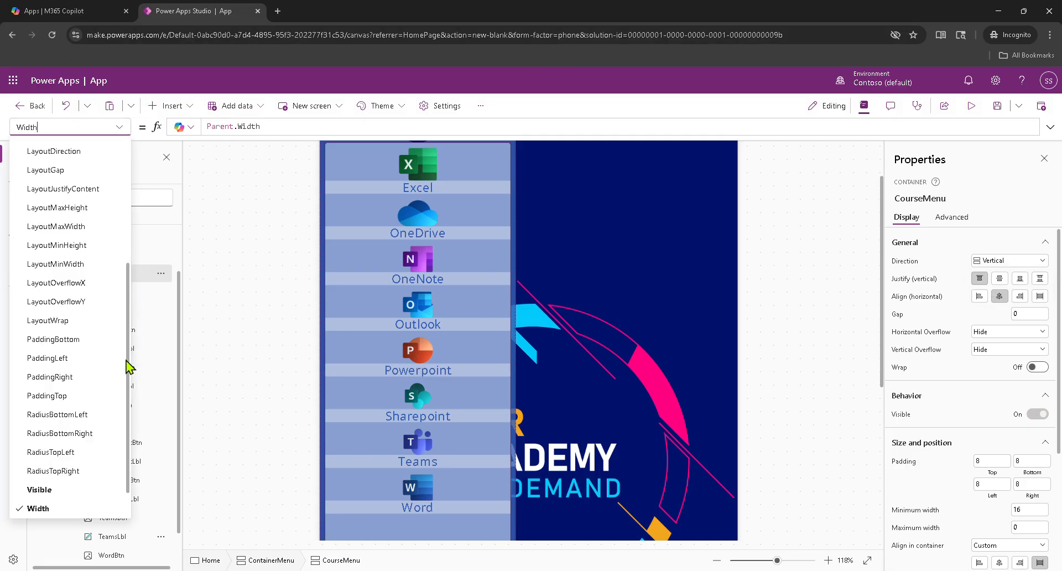
pyautogui.moveTo(126, 360); pyautogui.dragTo(126, 221)
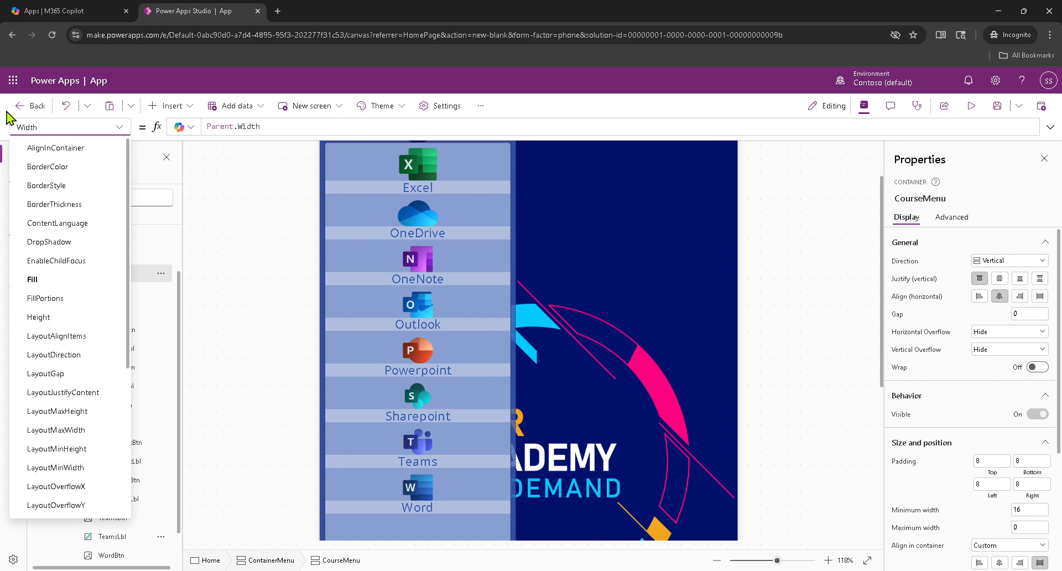
pyautogui.click(72, 129)
pyautogui.click(63, 127)
pyautogui.doubleClick(63, 128)
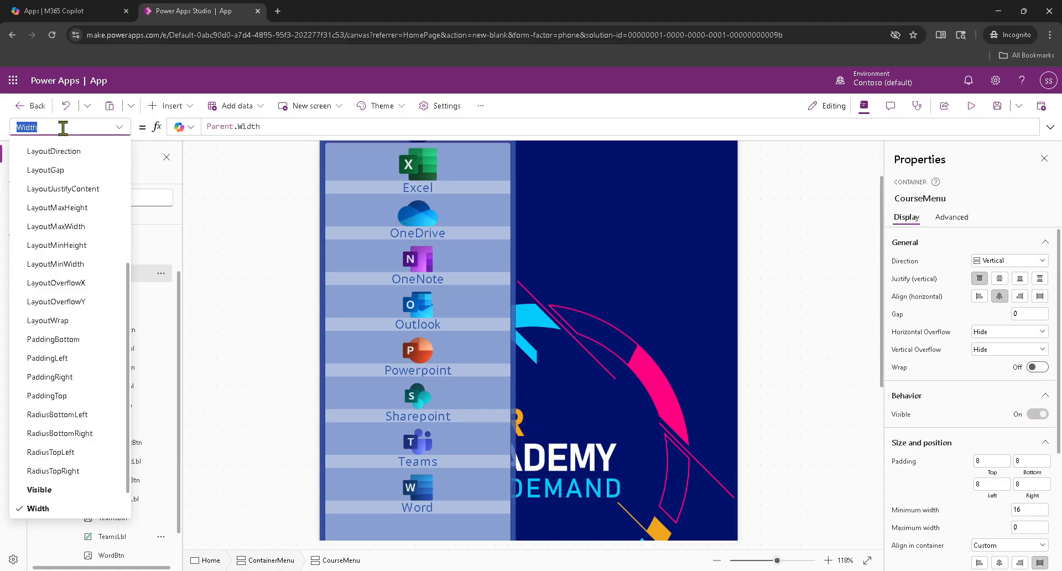
pyautogui.write('verticle')
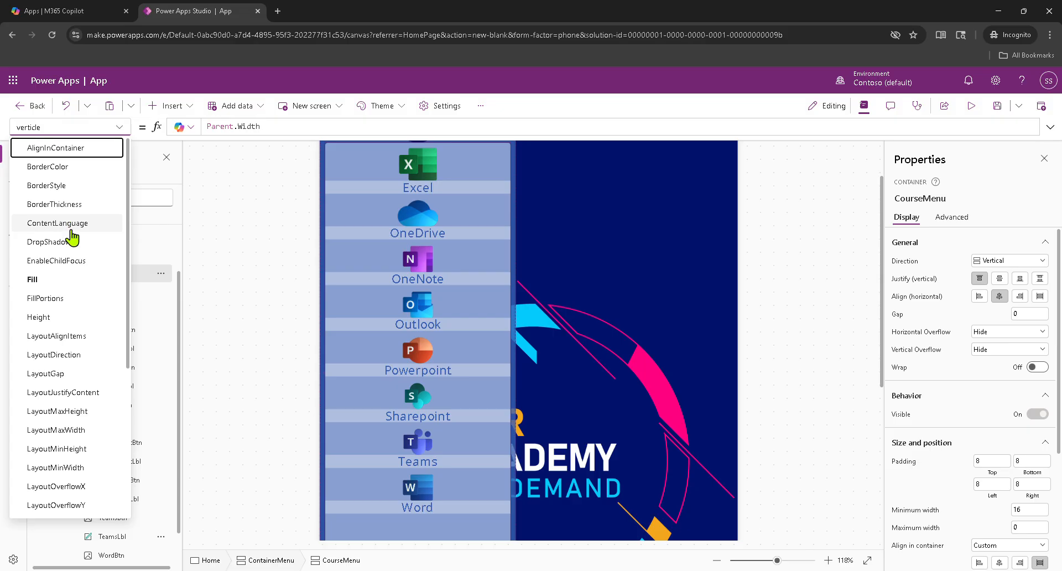
pyautogui.scroll(-4, 72, 238)
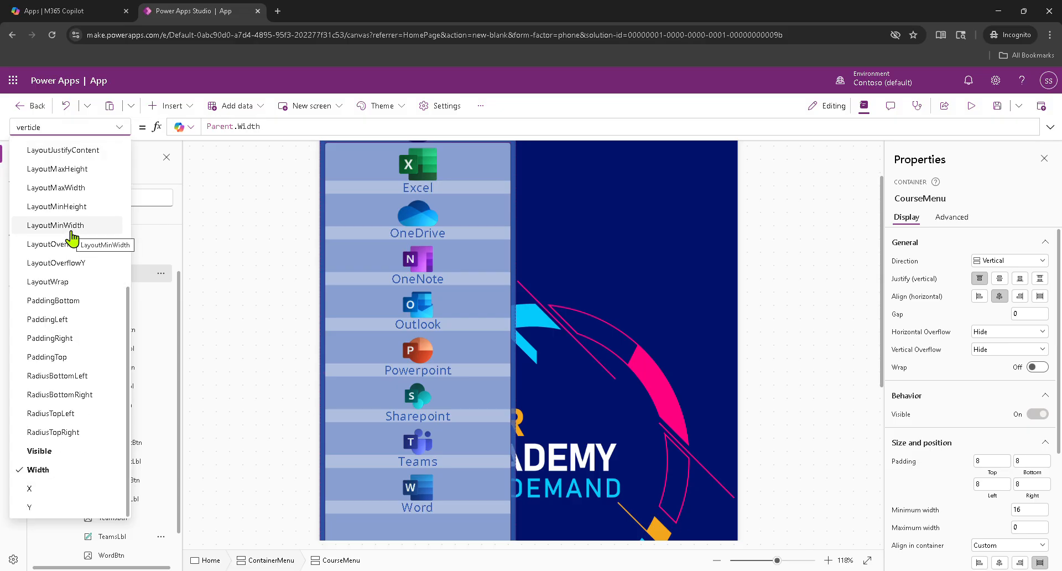
pyautogui.click(471, 23)
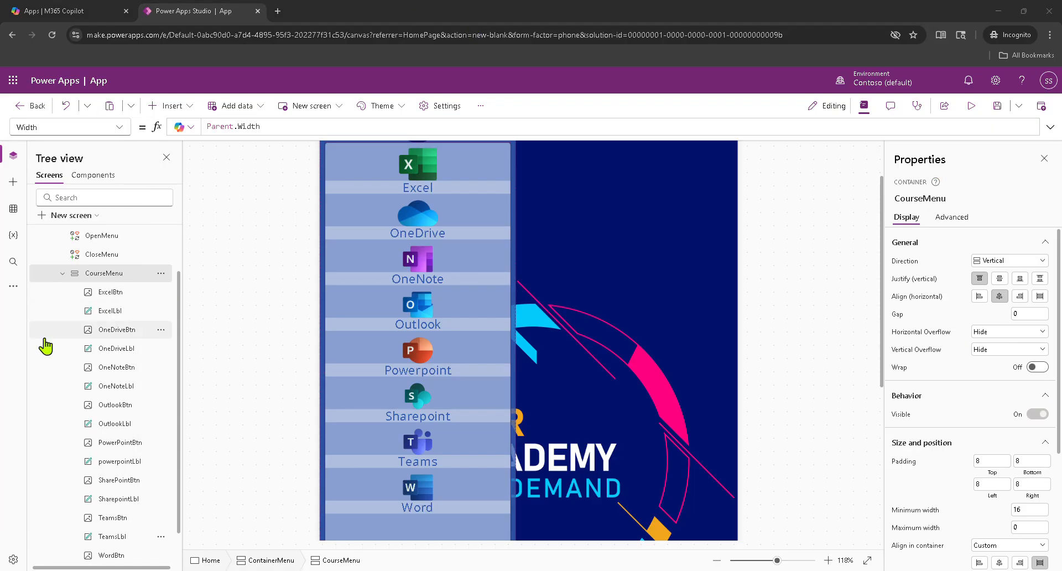
# Set the CourseMenu container's Vertical Overflow to Scroll and check the menu on the canvas.
pyautogui.click(122, 282)
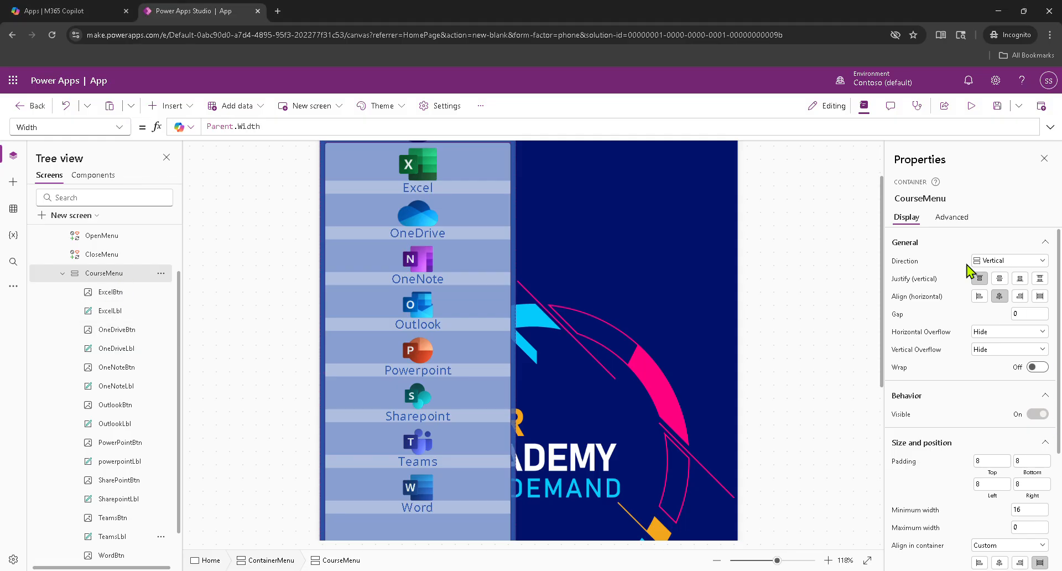
pyautogui.click(1014, 361)
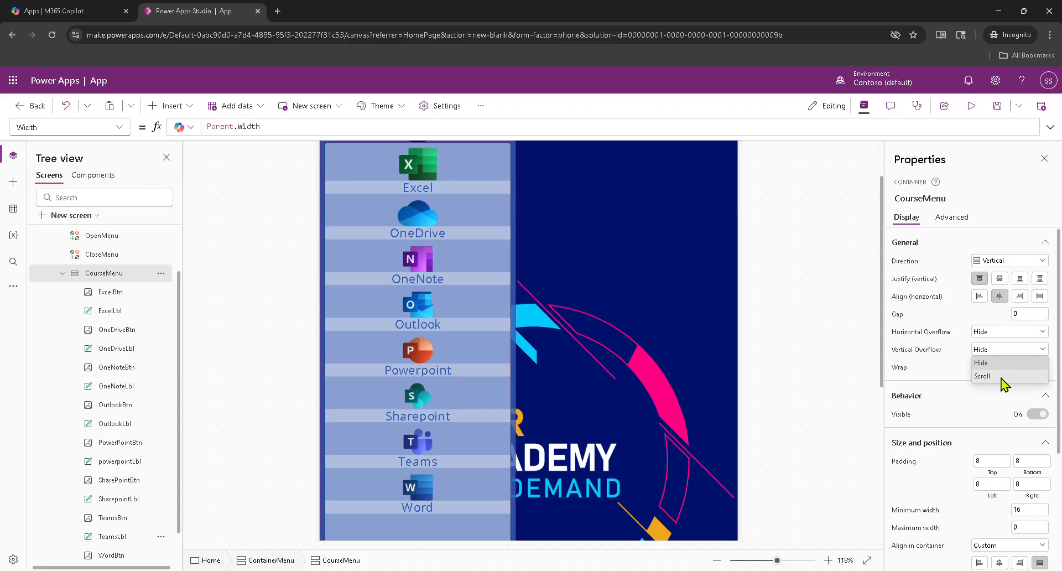
pyautogui.click(1005, 379)
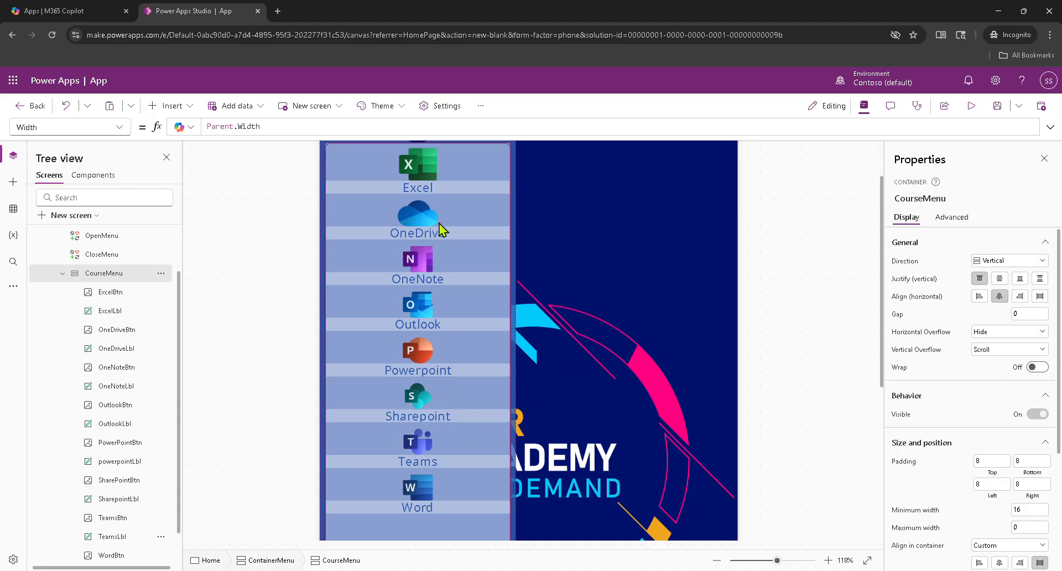
pyautogui.scroll(-1, 422, 423)
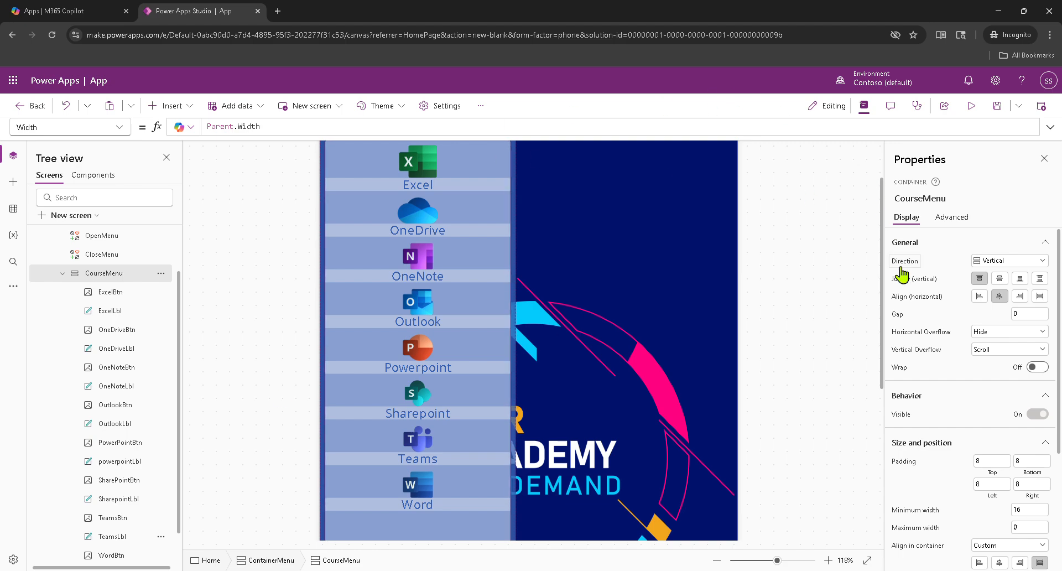
# Preview the app, test collapsing and reopening the side menu, and return to editing.
pyautogui.click(973, 106)
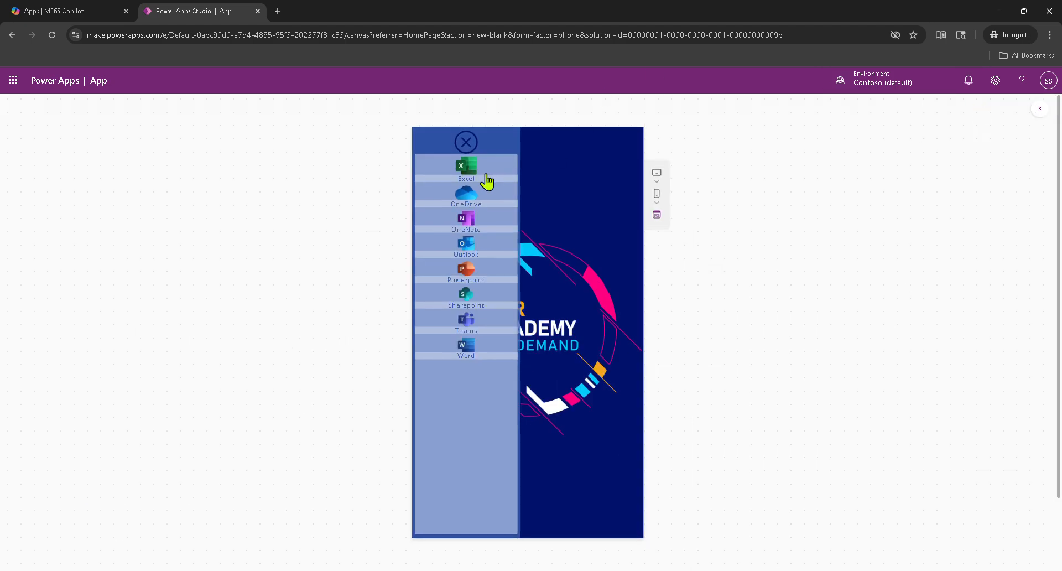
pyautogui.click(467, 145)
pyautogui.click(428, 145)
pyautogui.click(1038, 109)
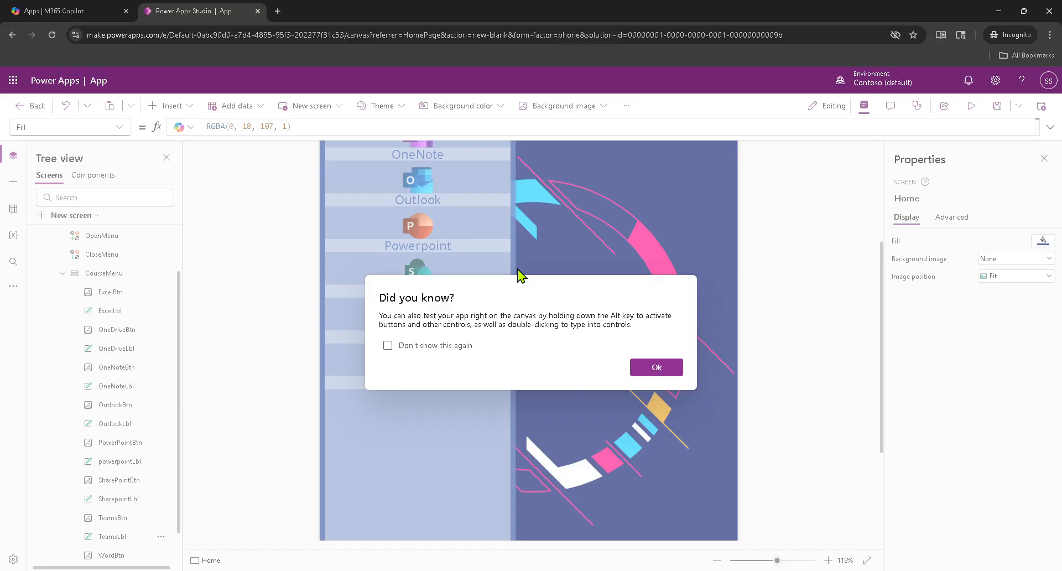
pyautogui.click(655, 366)
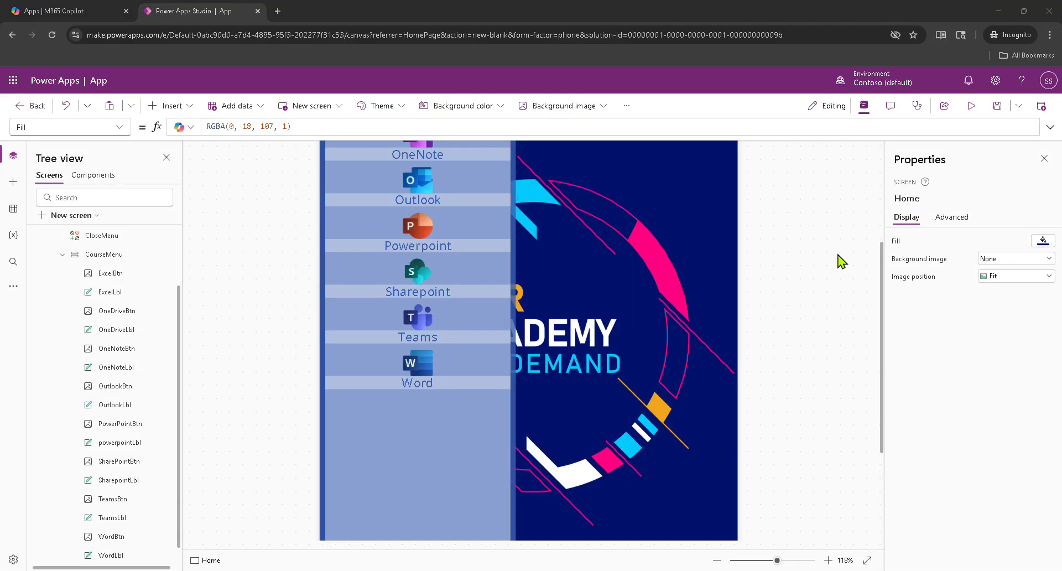
# Collapse the ContainerMenu and Home entries in the tree view and add a blank screen.
pyautogui.click(13, 181)
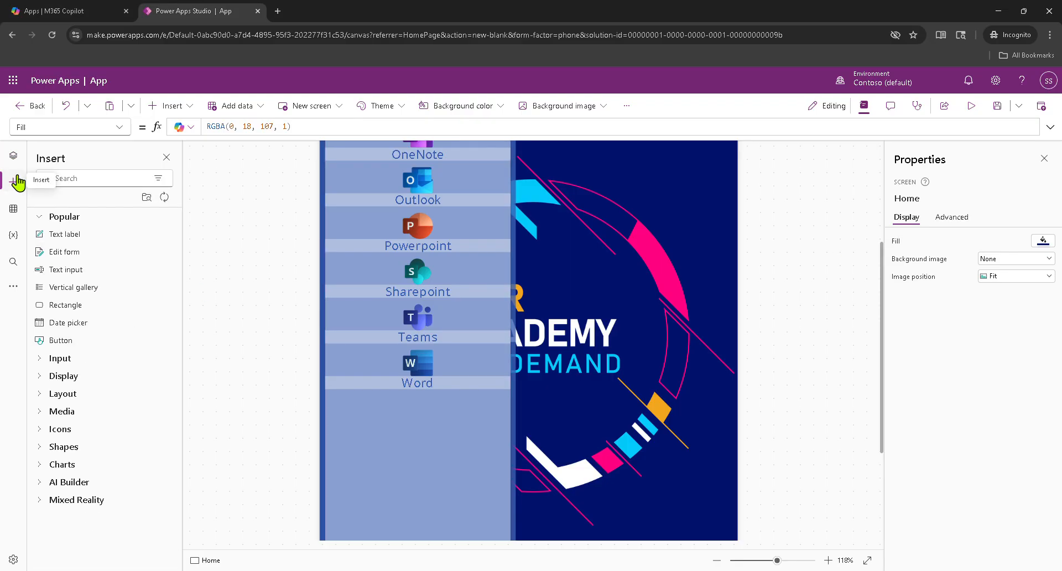
pyautogui.click(14, 157)
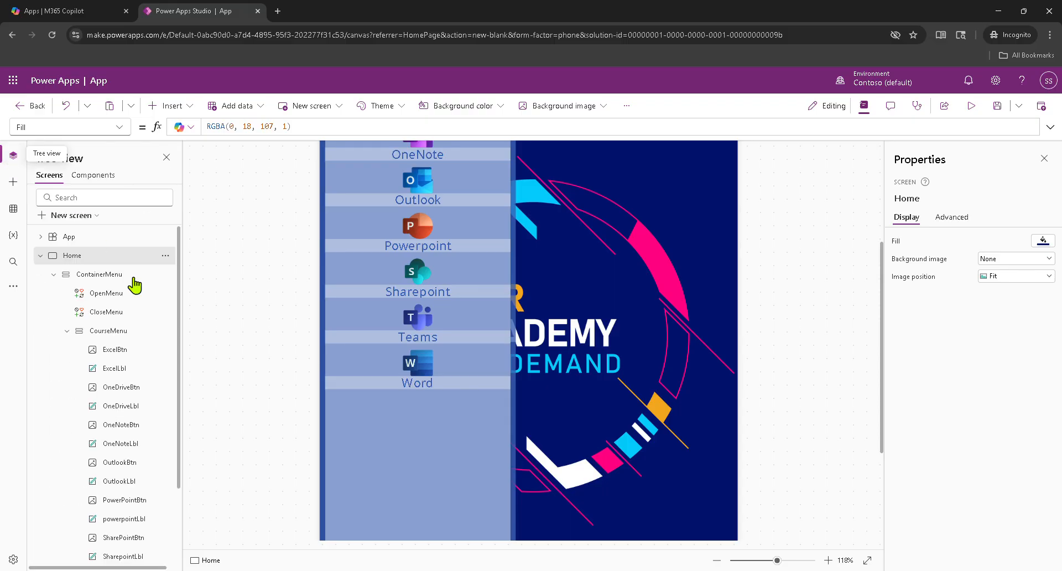
pyautogui.click(53, 274)
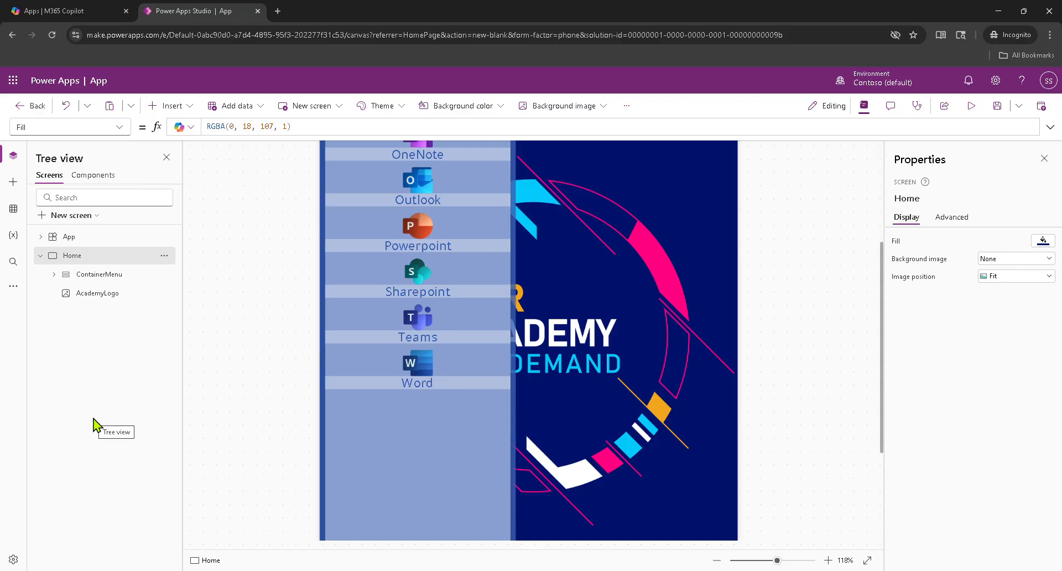
pyautogui.click(41, 256)
pyautogui.click(50, 219)
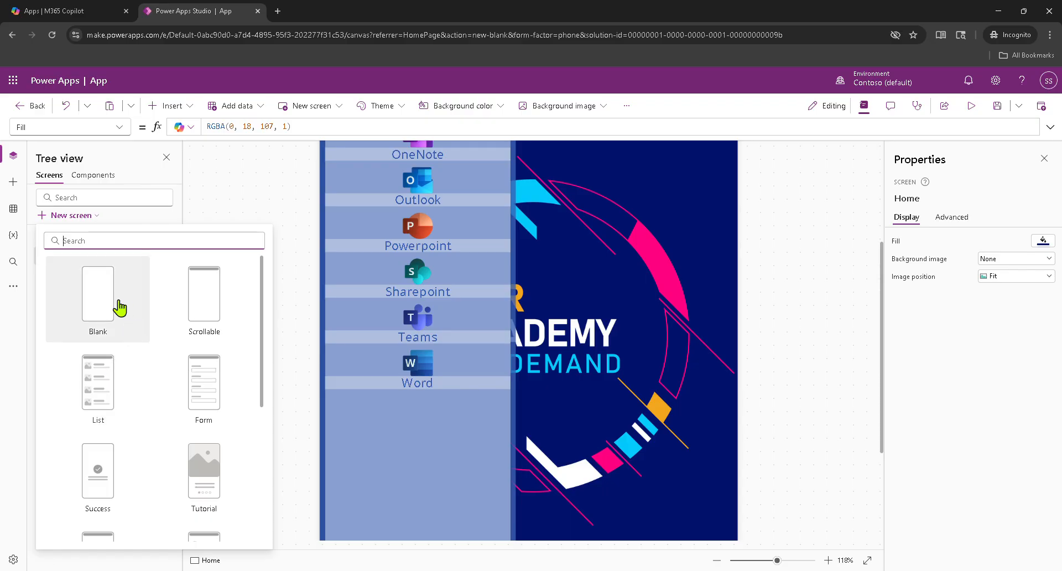
pyautogui.click(110, 307)
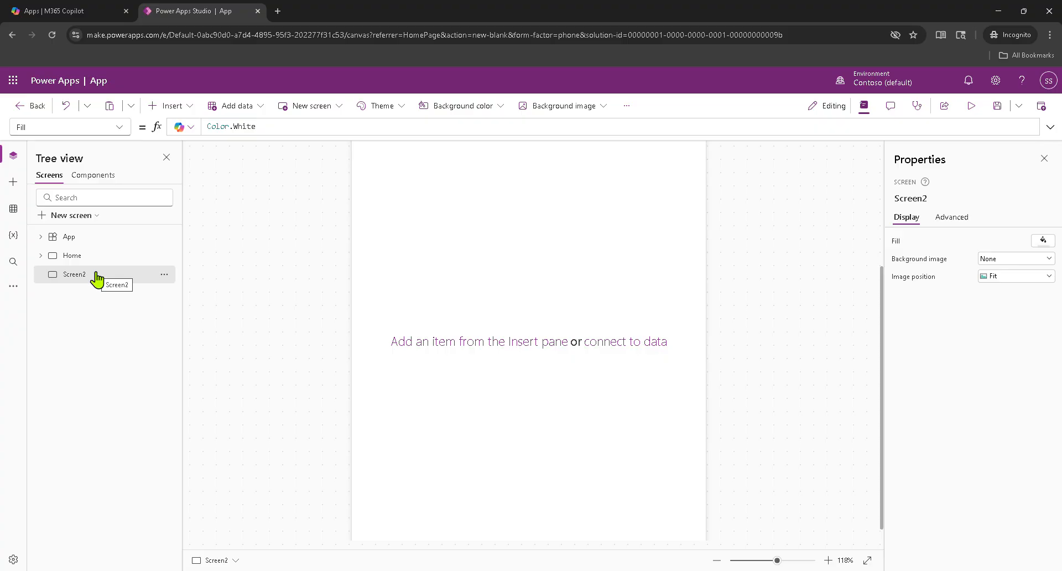
# Rename the new blank screen as TemplateScreen.
pyautogui.click(164, 274)
pyautogui.click(204, 399)
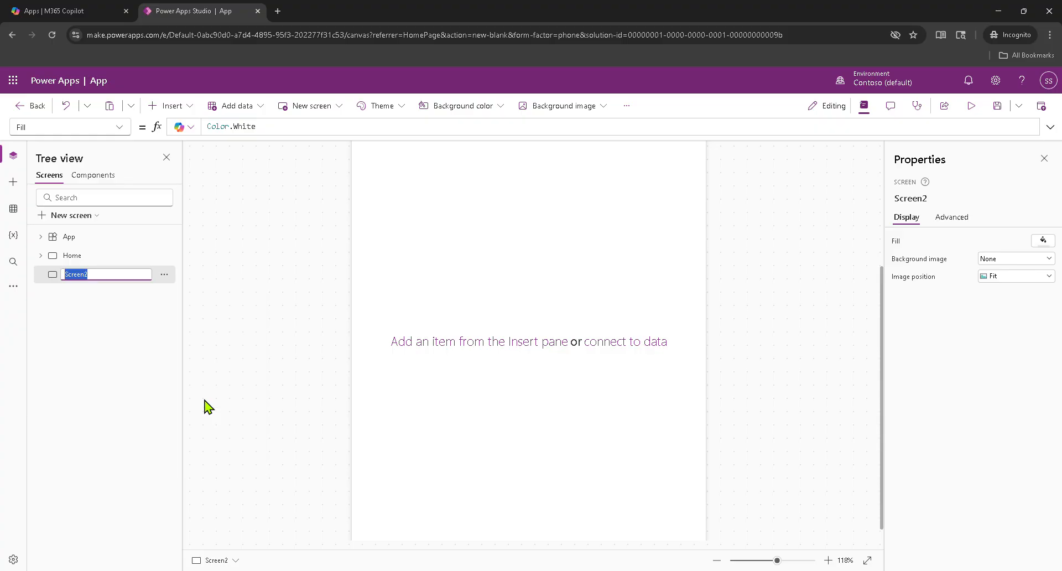
pyautogui.write('Template')
pyautogui.press('Return')
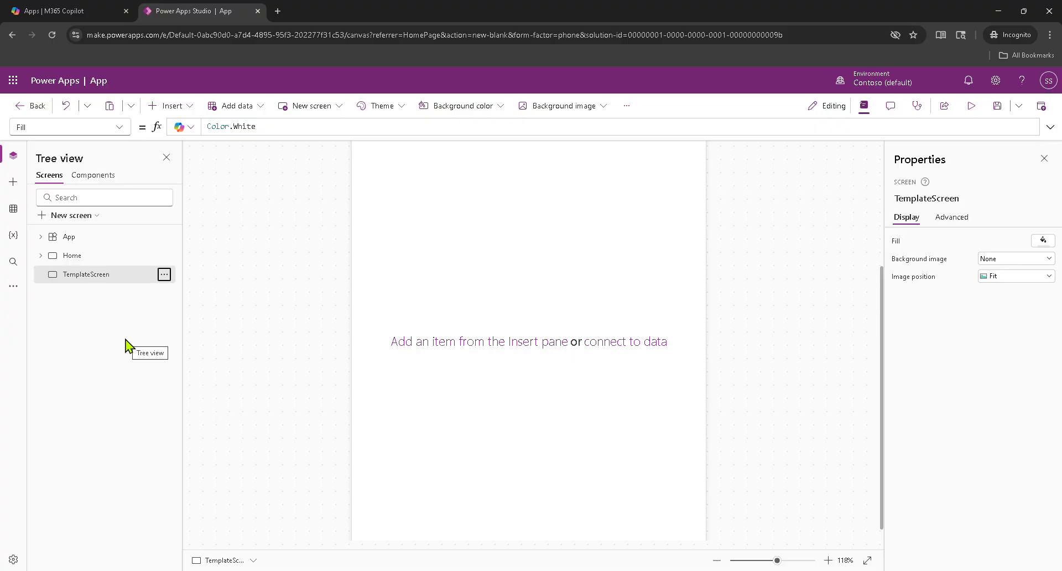
pyautogui.click(0, 567)
# Insert a vertical container on TemplateScreen.
pyautogui.click(192, 110)
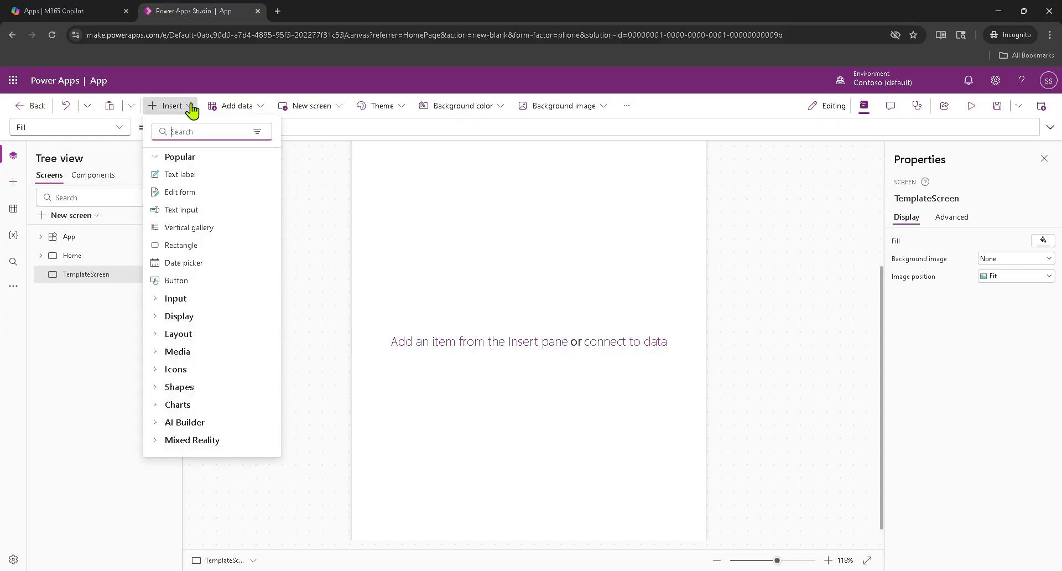
pyautogui.write('vertic')
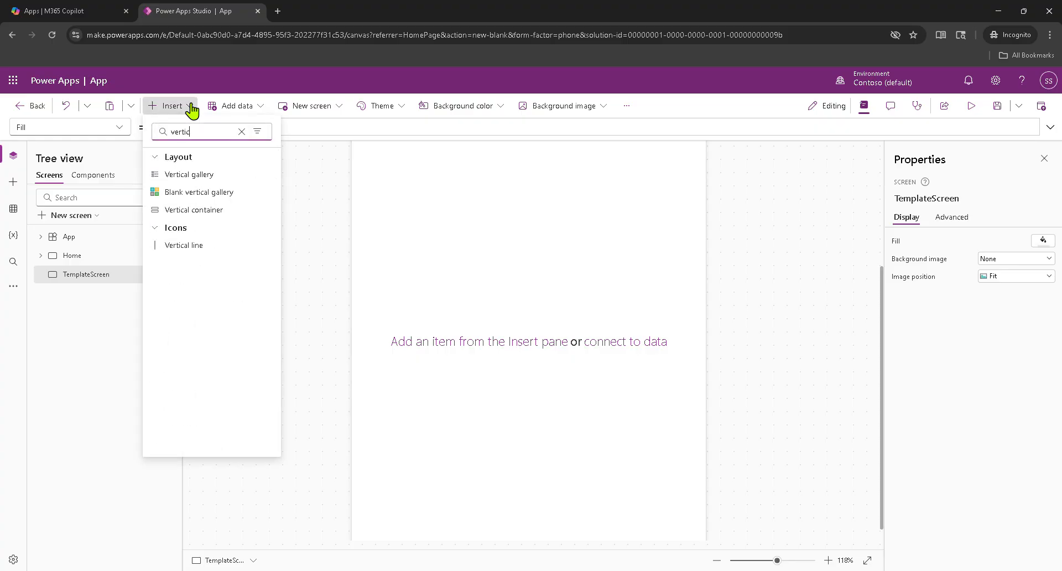
pyautogui.click(210, 213)
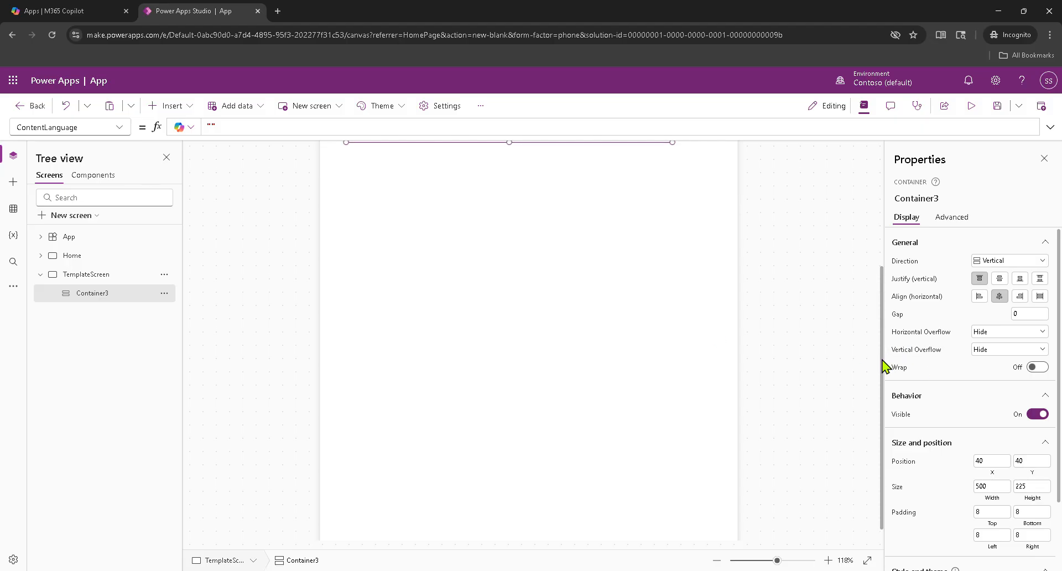
pyautogui.moveTo(882, 366); pyautogui.dragTo(883, 213)
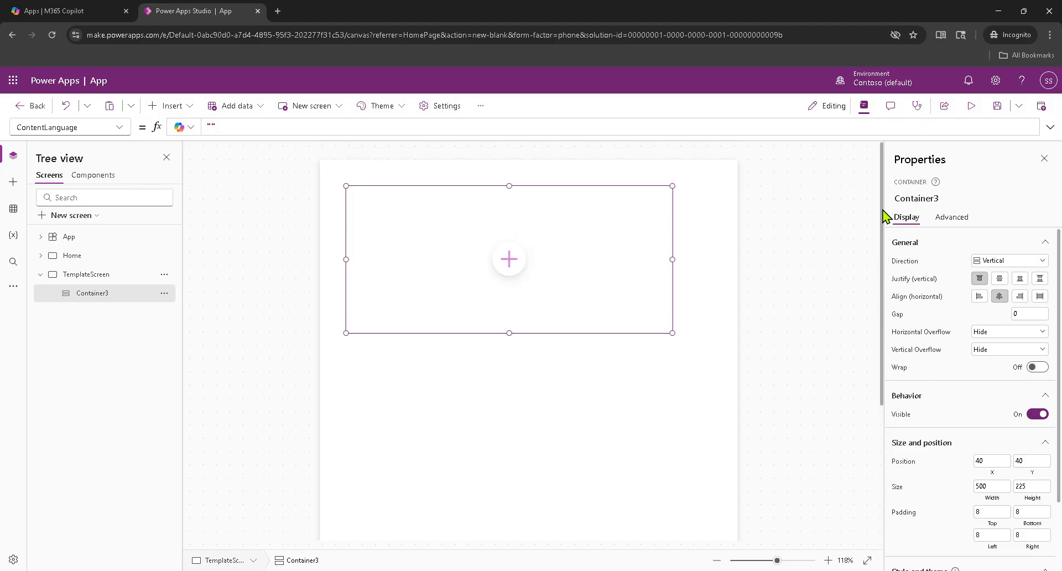
# Find the new container's Height among its advanced properties and set it to Parent.Height.
pyautogui.click(947, 221)
pyautogui.doubleClick(940, 244)
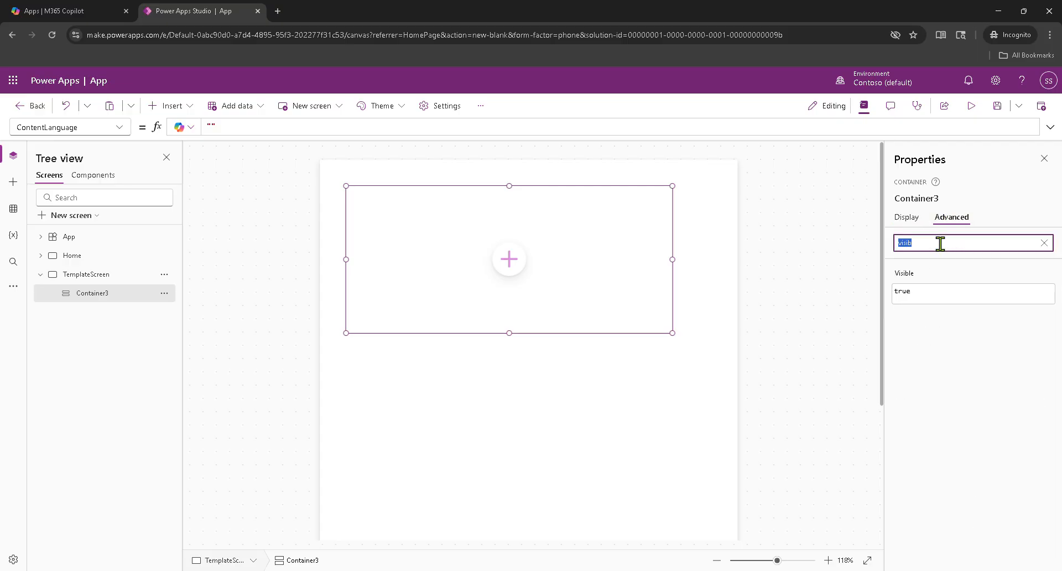
pyautogui.write('parent')
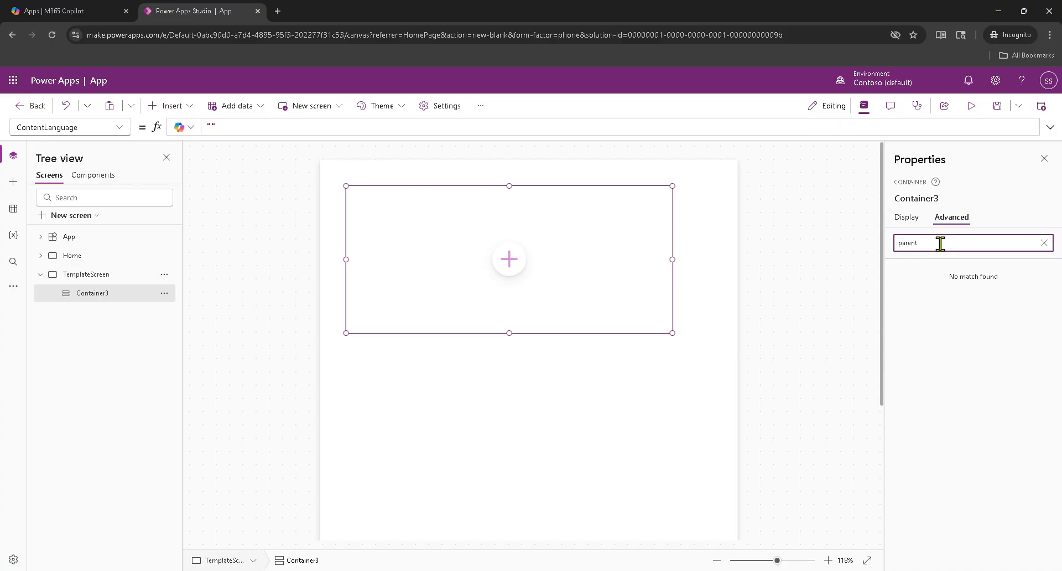
pyautogui.press('BackSpace')
pyautogui.press('BackSpace')
pyautogui.press('BackSpace')
pyautogui.press('BackSpace')
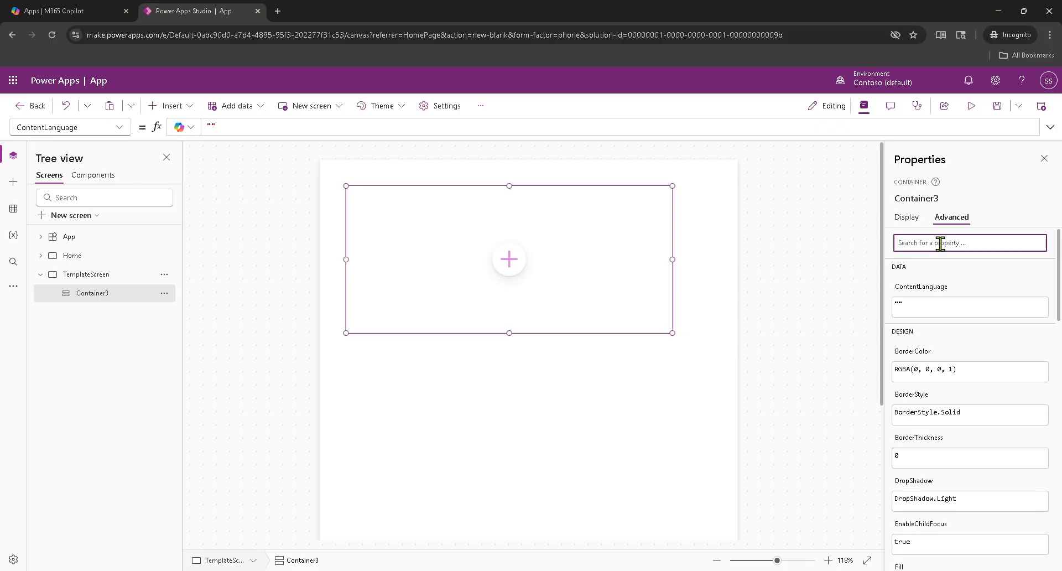
pyautogui.write('height')
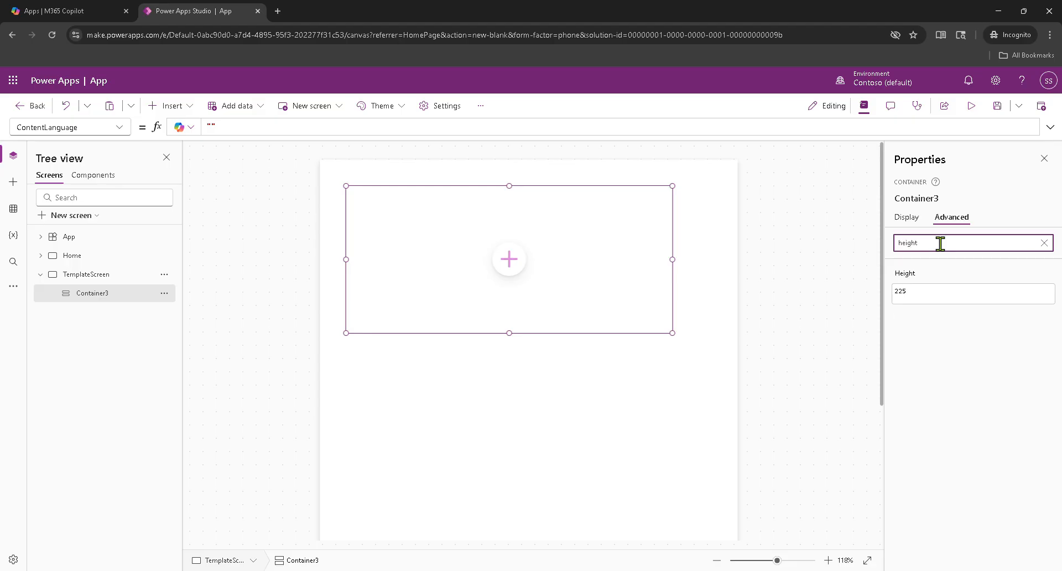
pyautogui.click(922, 293)
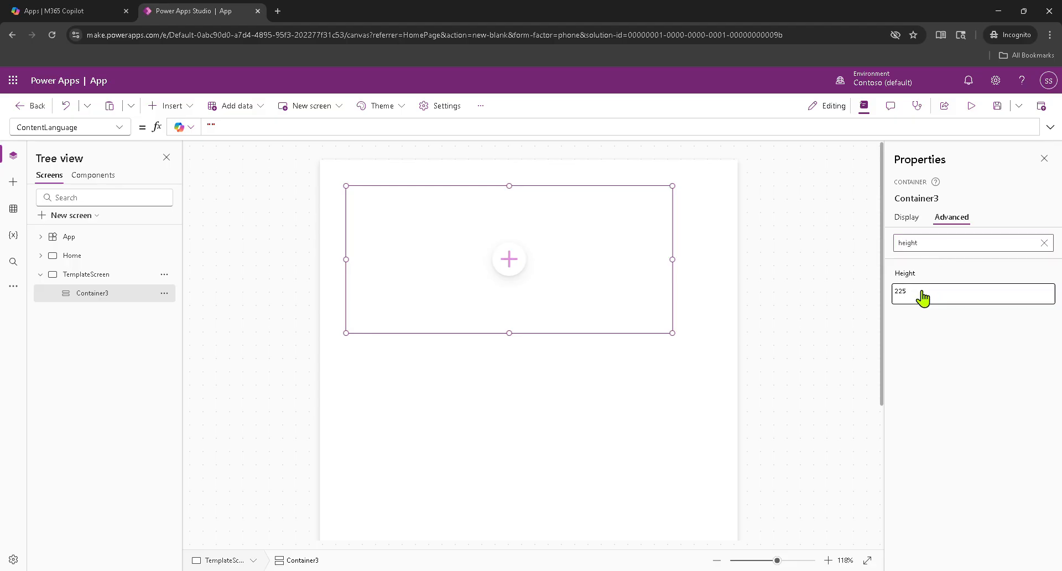
pyautogui.click(959, 242)
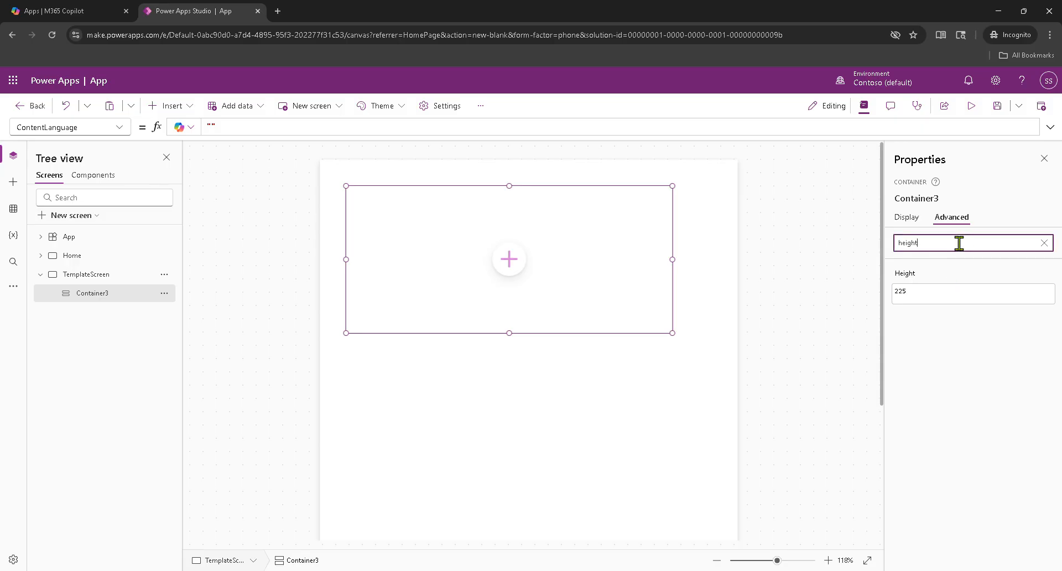
pyautogui.click(922, 293)
pyautogui.doubleClick(921, 295)
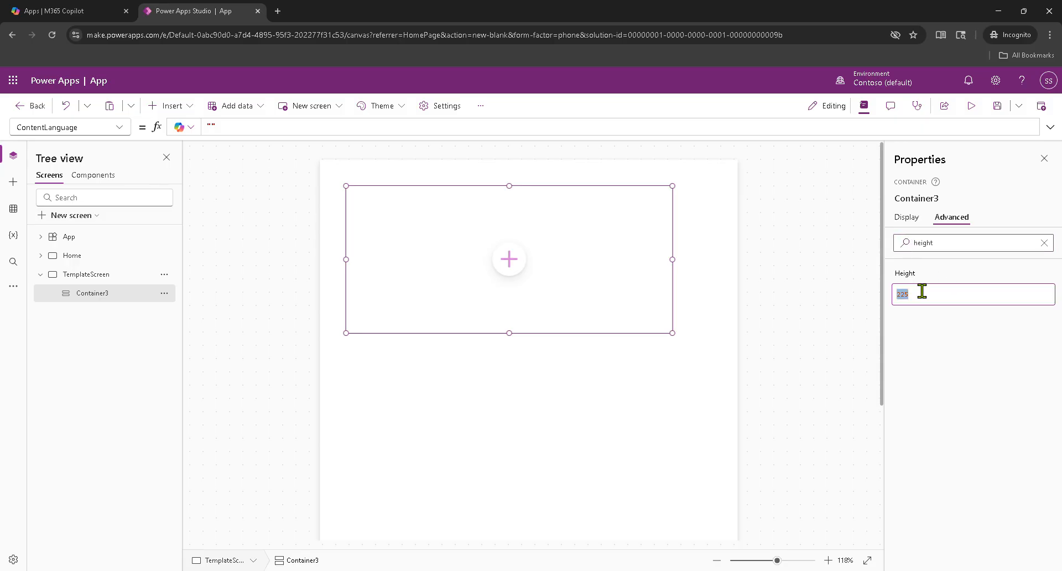
pyautogui.hotkey('alt', 'Tab')
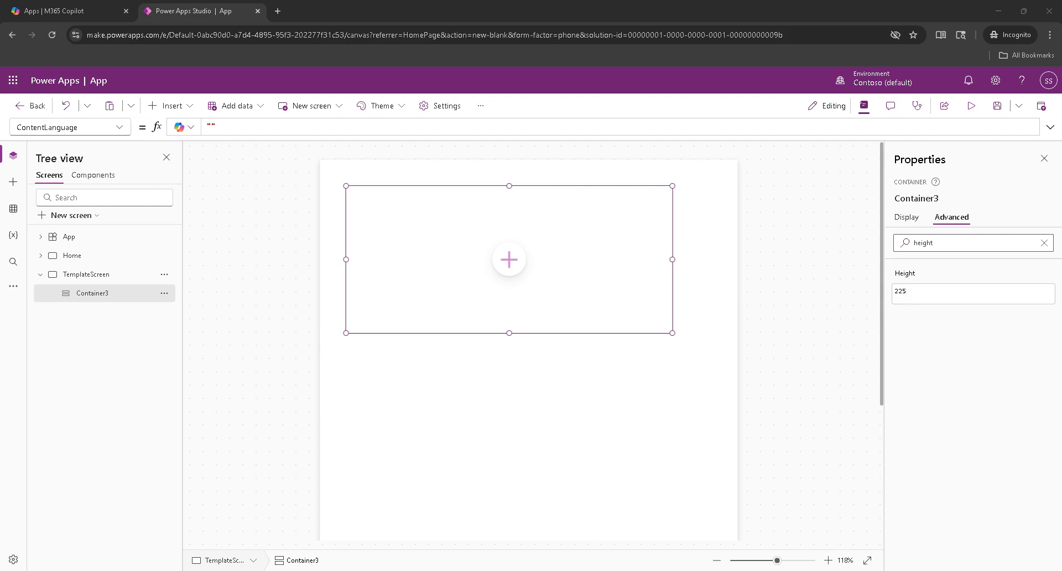
pyautogui.click(922, 294)
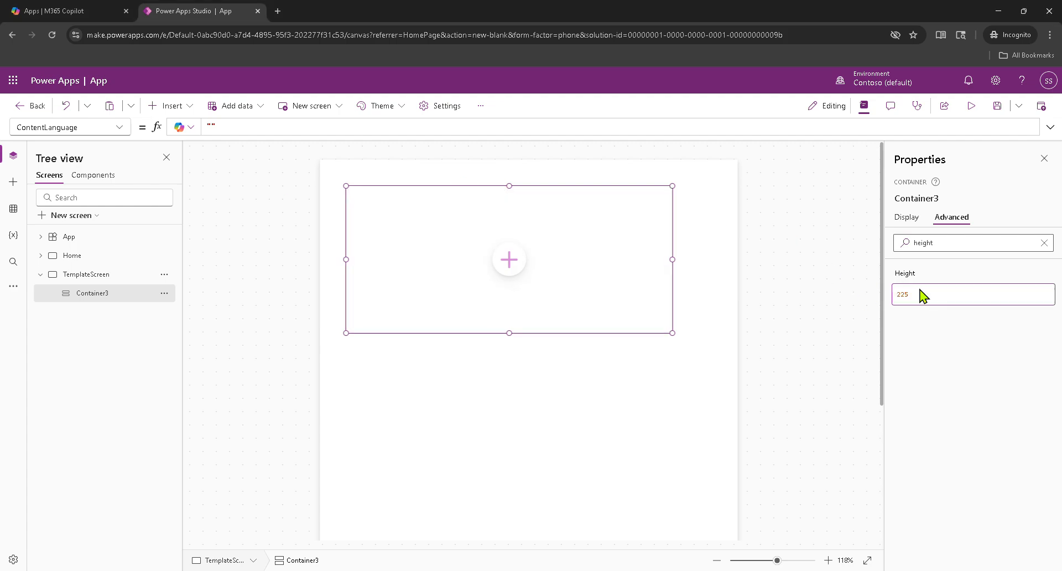
pyautogui.write('Parent.Height')
# Find the container's Width among its advanced properties and set it to Parent.Width.
pyautogui.click(948, 243)
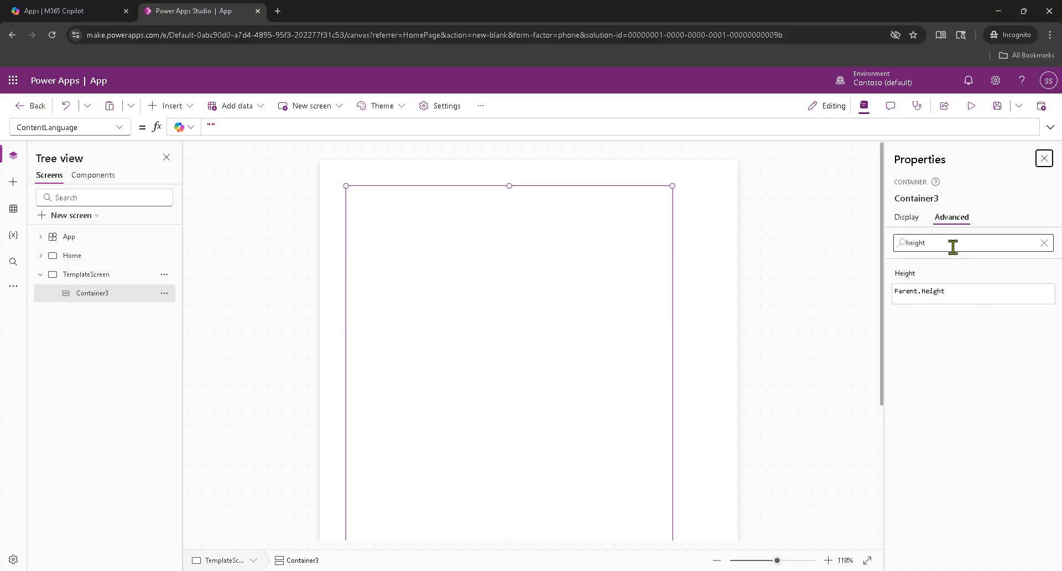
pyautogui.doubleClick(928, 243)
pyautogui.write('we')
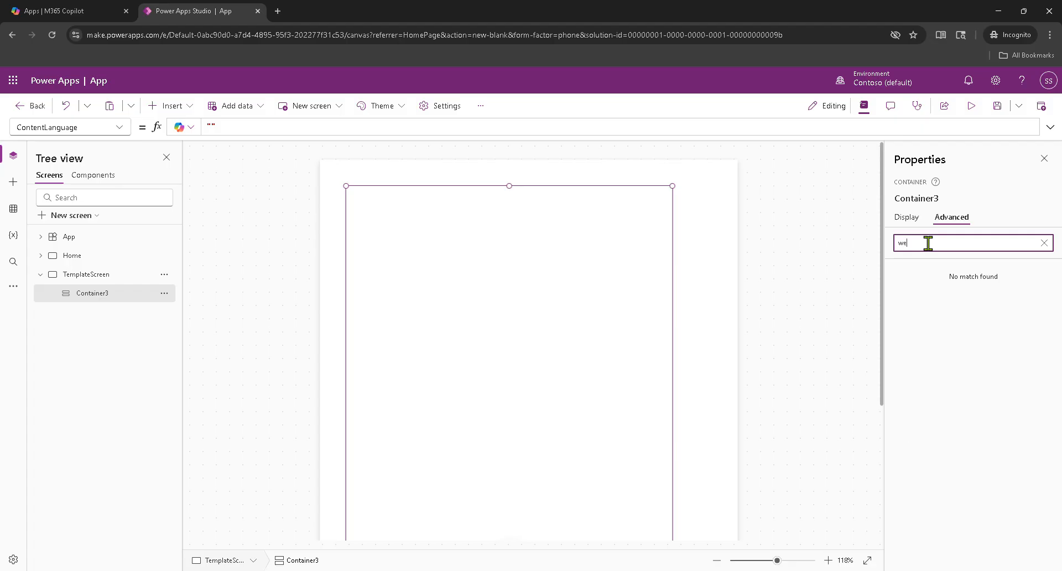
pyautogui.press('BackSpace')
pyautogui.write('idth')
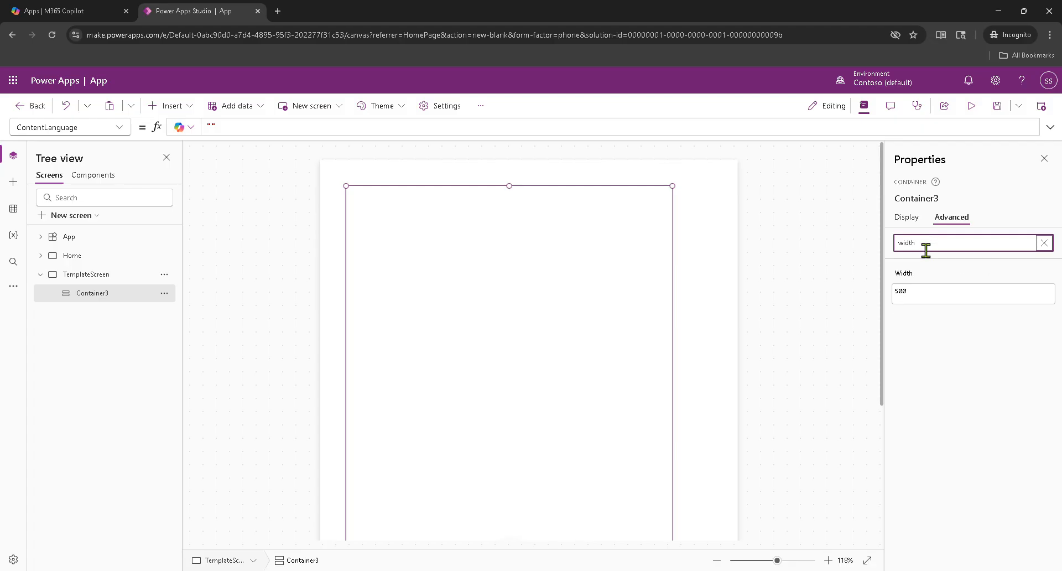
pyautogui.click(926, 293)
pyautogui.write('Parent.Height')
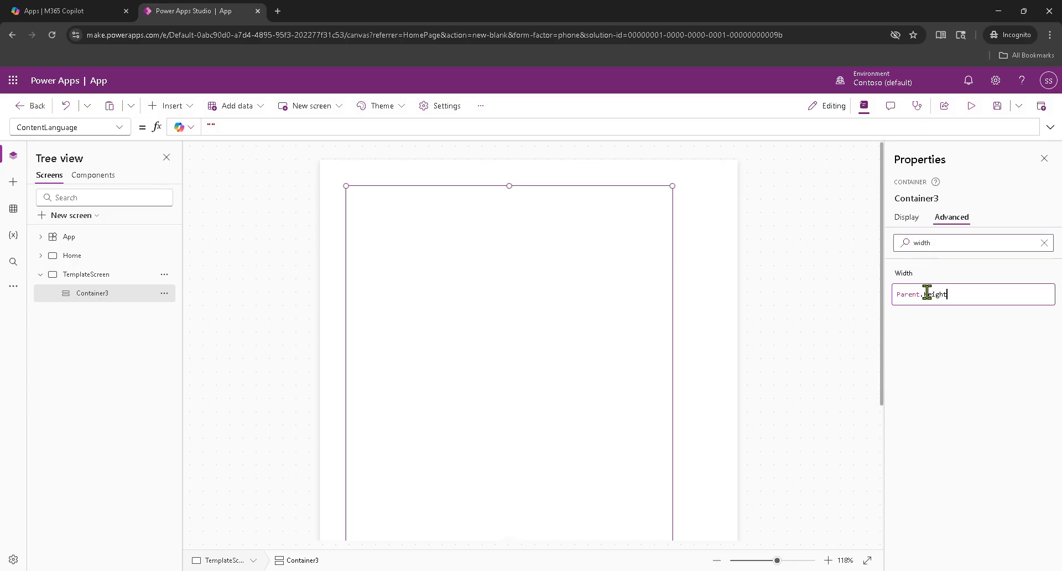
pyautogui.doubleClick(928, 295)
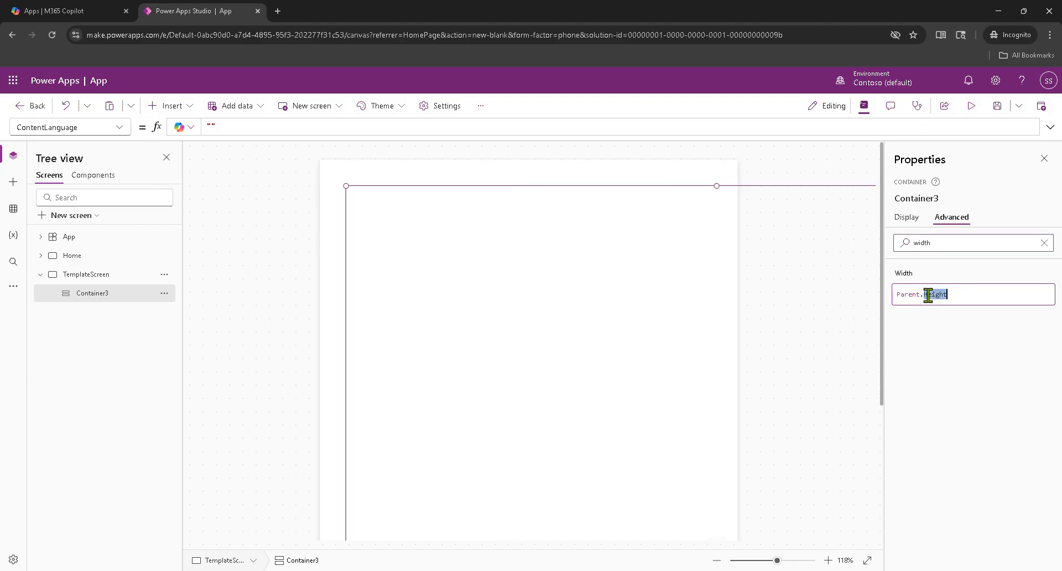
pyautogui.write('wid')
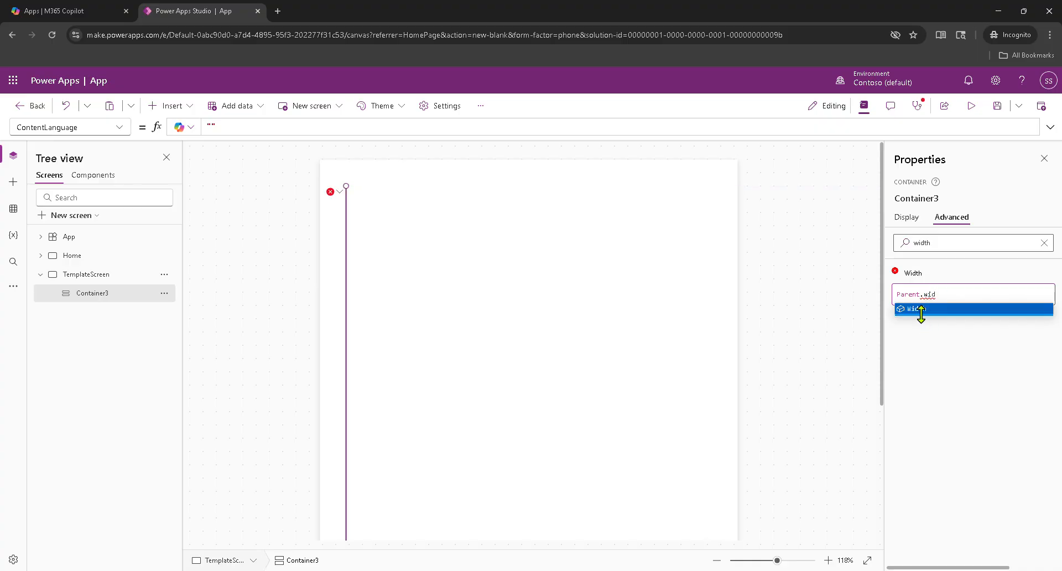
pyautogui.click(917, 308)
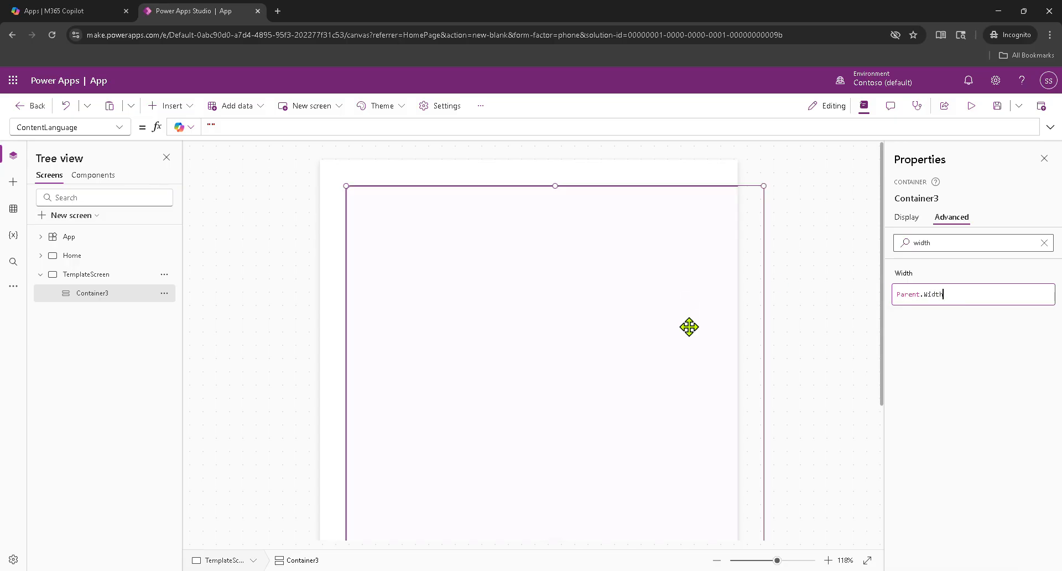
pyautogui.click(526, 266)
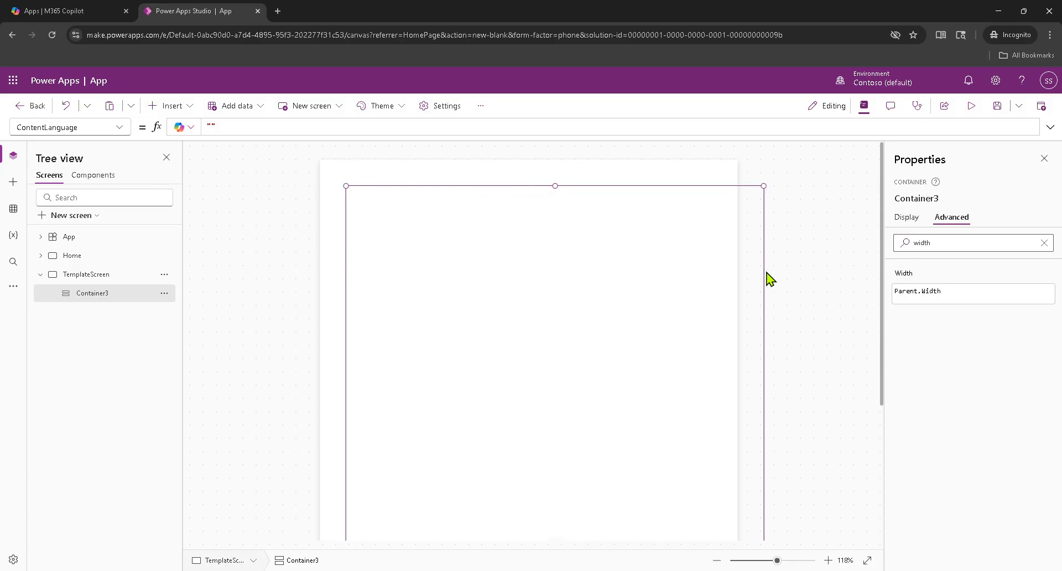
# Extend the container's upper-left corner to the screen's upper-left corner, fitting it to the screen at about 636 wide.
pyautogui.click(553, 182)
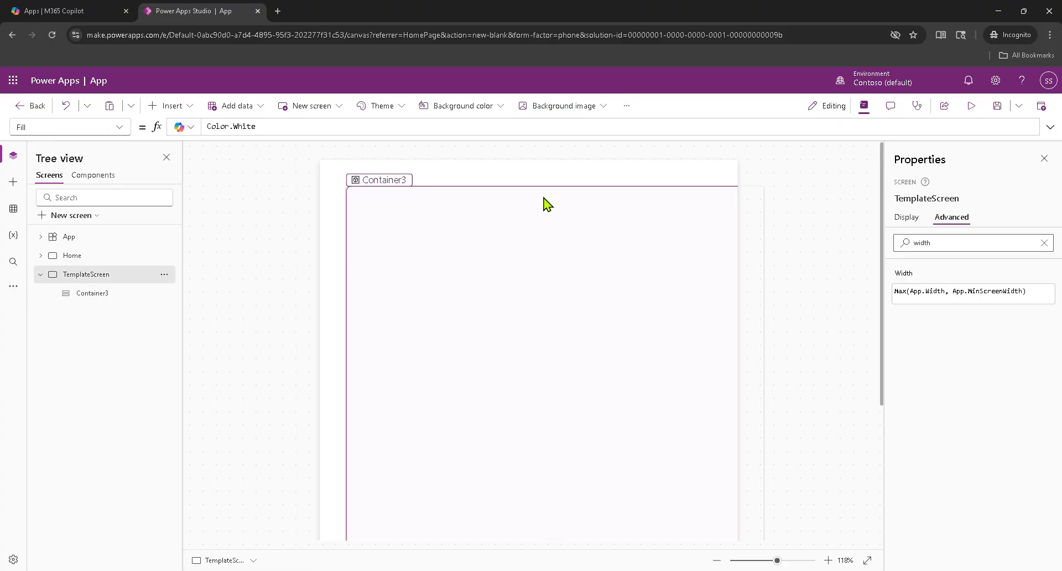
pyautogui.click(514, 193)
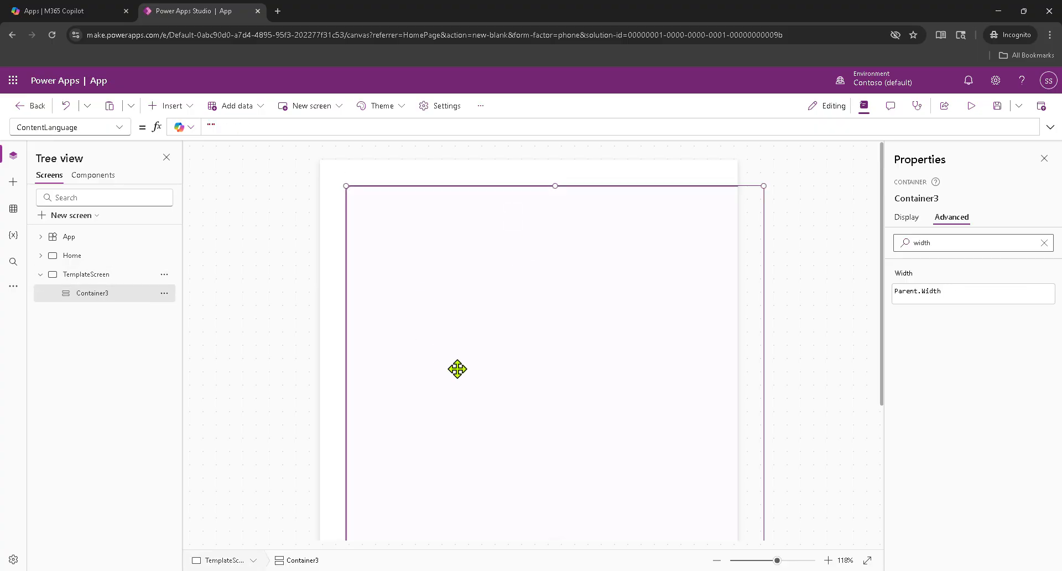
pyautogui.moveTo(345, 184); pyautogui.dragTo(320, 162)
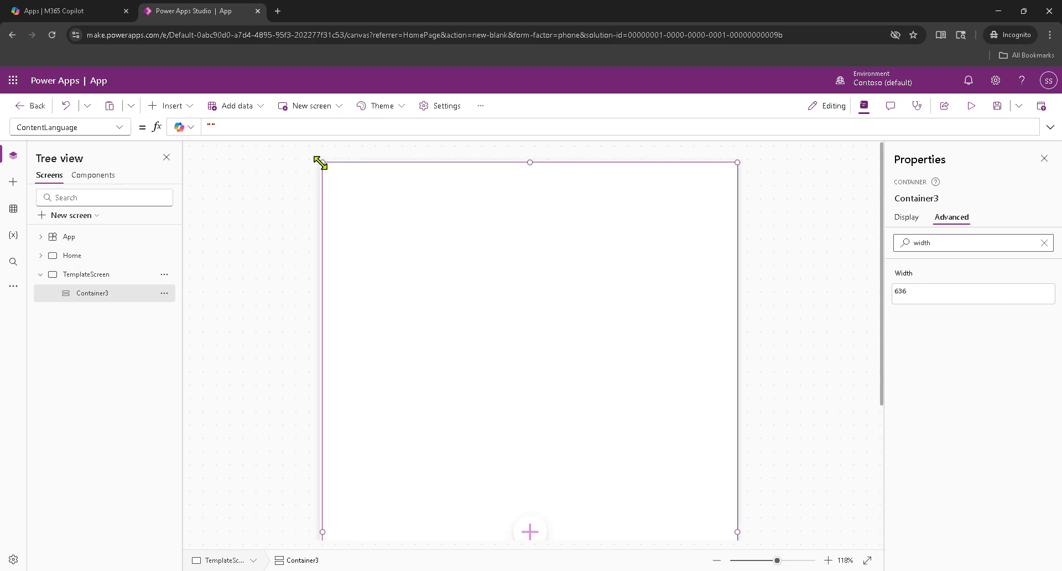
pyautogui.click(773, 299)
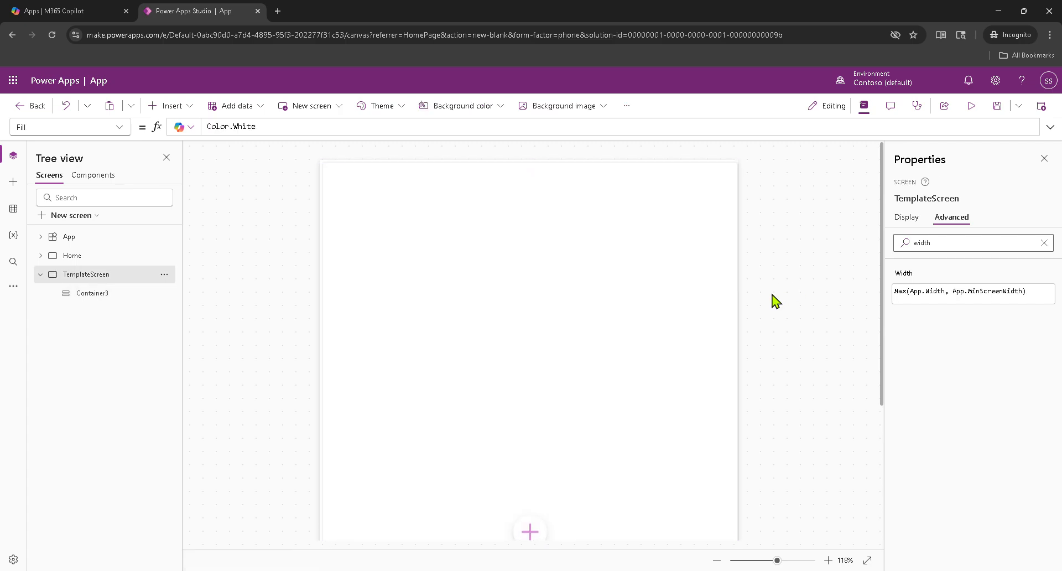
# Rename the vertical container on TemplateScreen to ContainerCourse.
pyautogui.click(560, 280)
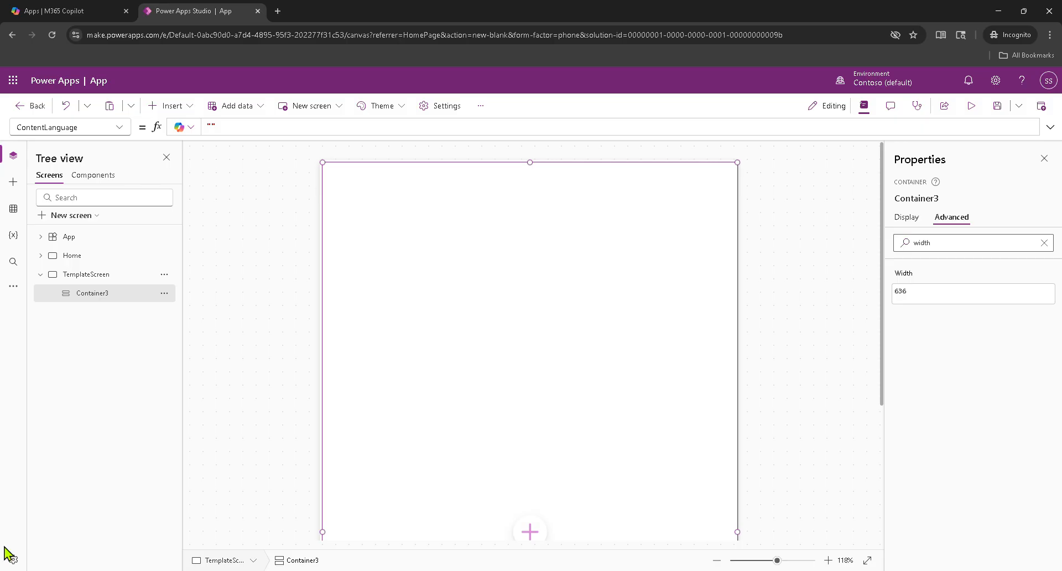
pyautogui.click(164, 293)
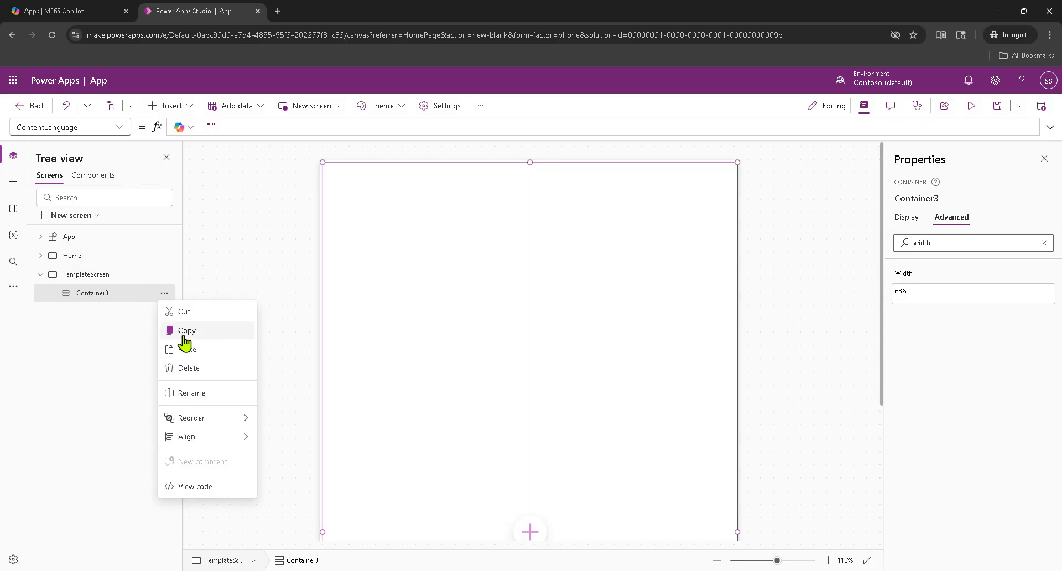
pyautogui.click(205, 393)
pyautogui.write('ContainerCourse')
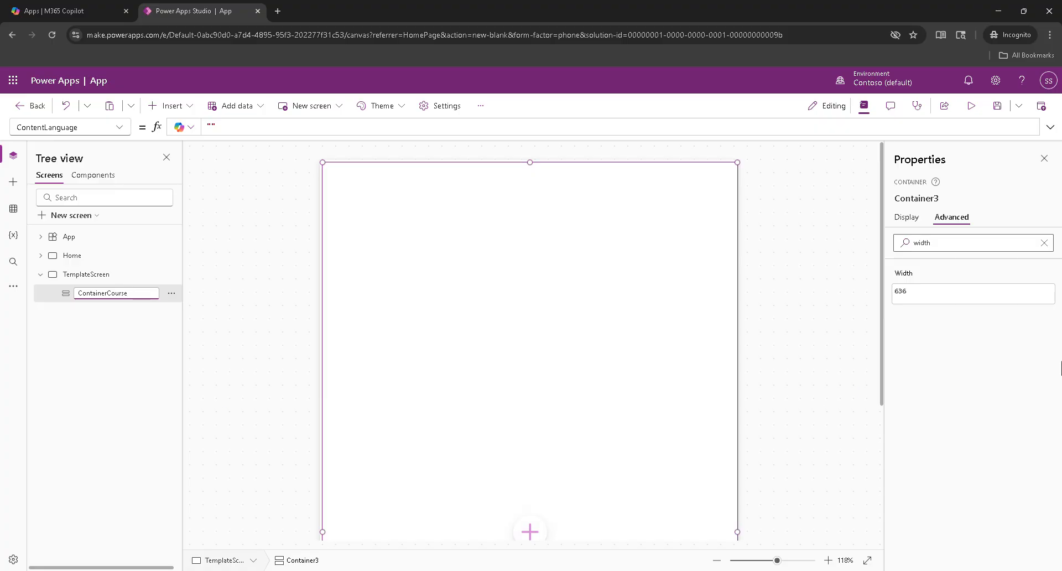
pyautogui.press('Escape')
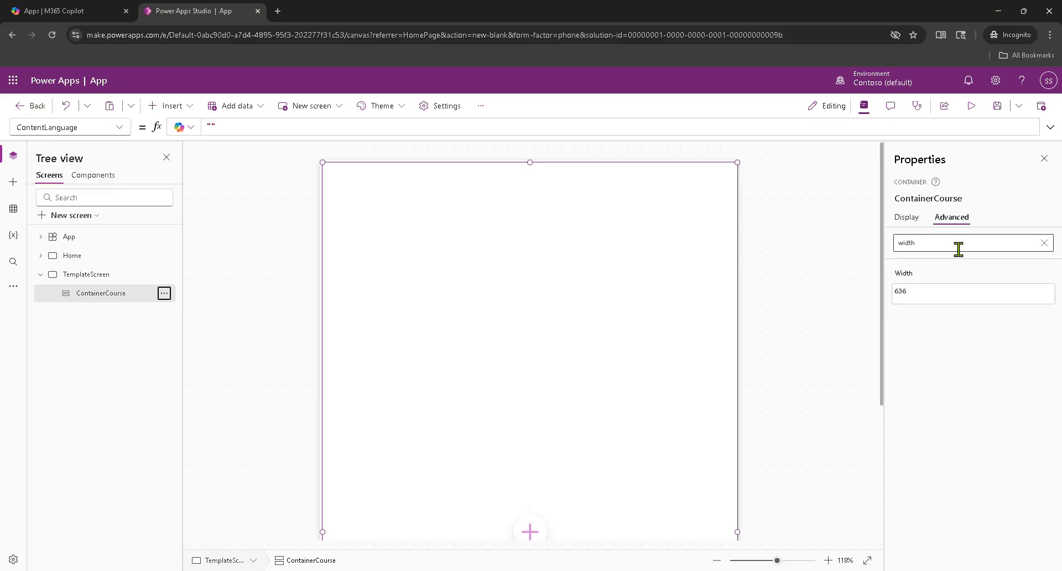
# Look through ContainerCourse's display properties, from layout and overflow to size, padding and style.
pyautogui.click(905, 219)
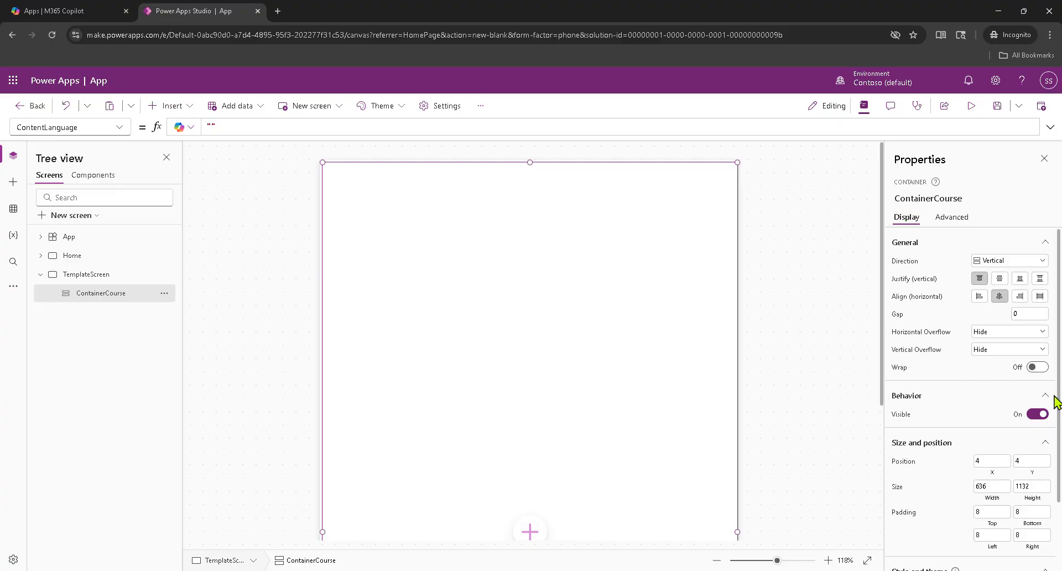
pyautogui.scroll(-1, 1056, 359)
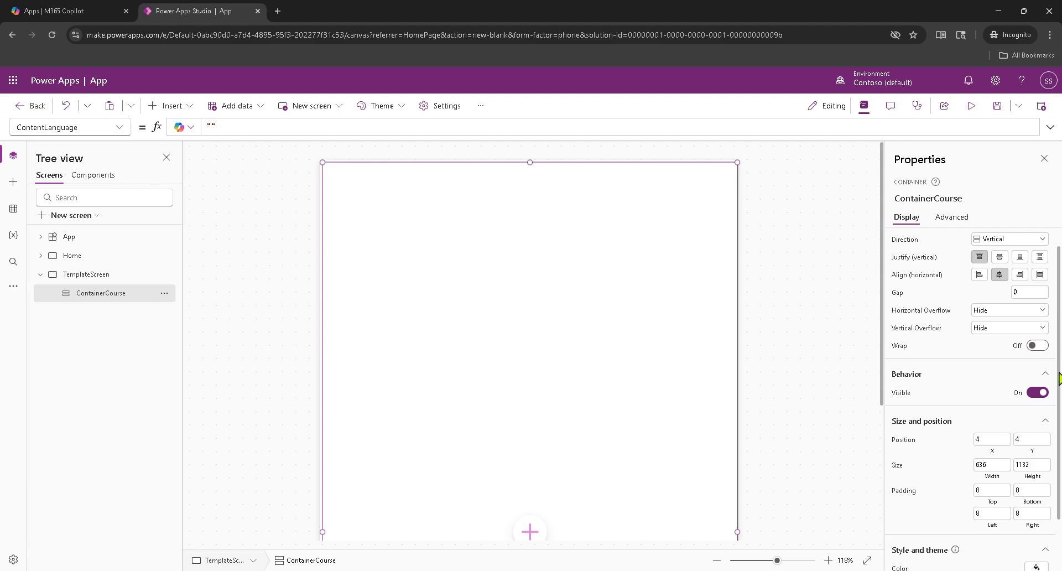
pyautogui.scroll(-2, 1057, 389)
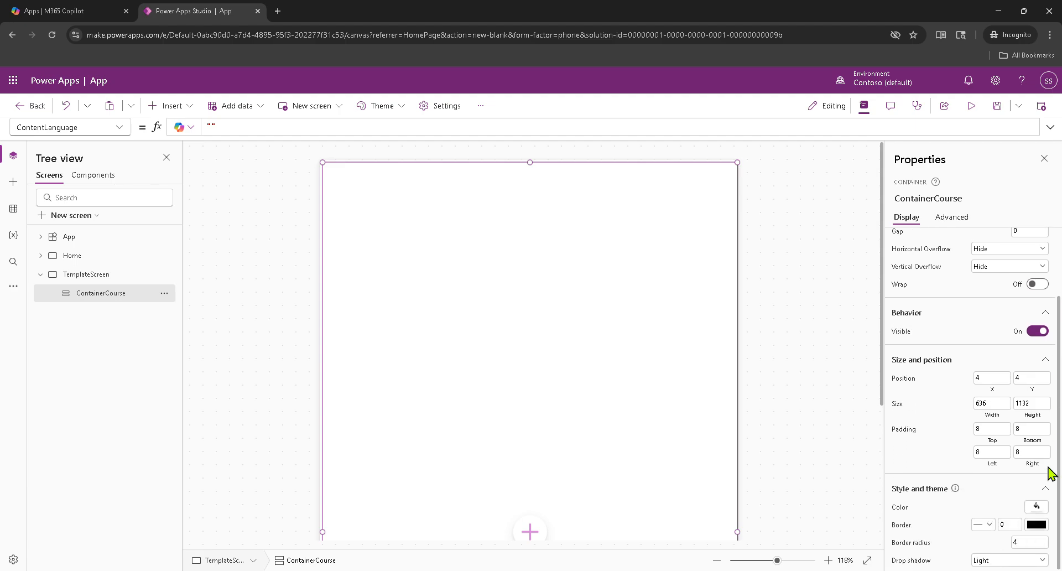
pyautogui.scroll(3, 1050, 443)
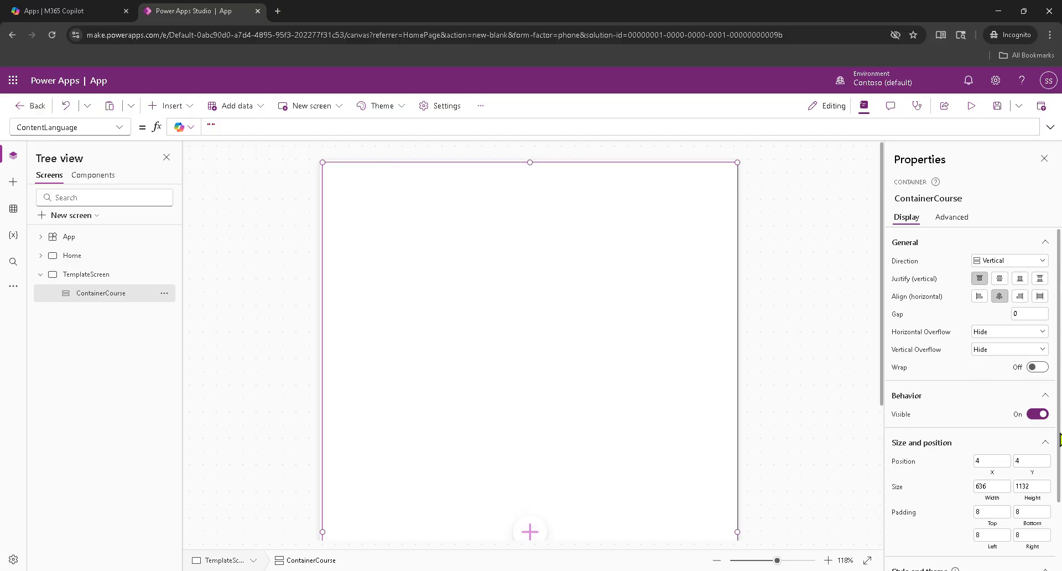
pyautogui.scroll(-2, 1049, 545)
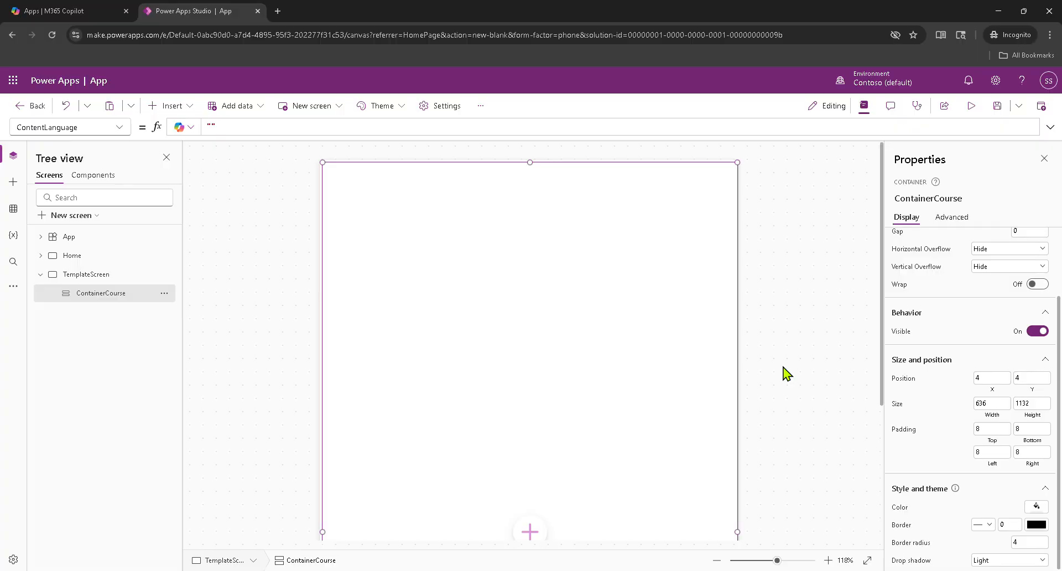
pyautogui.scroll(2, 960, 323)
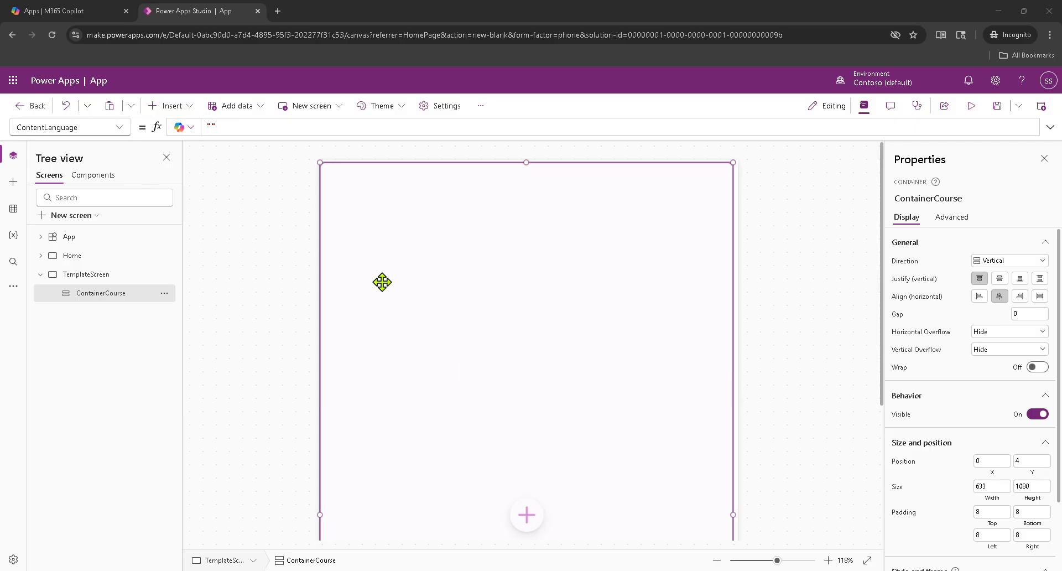
# Insert a horizontal container inside ContainerCourse.
pyautogui.click(185, 111)
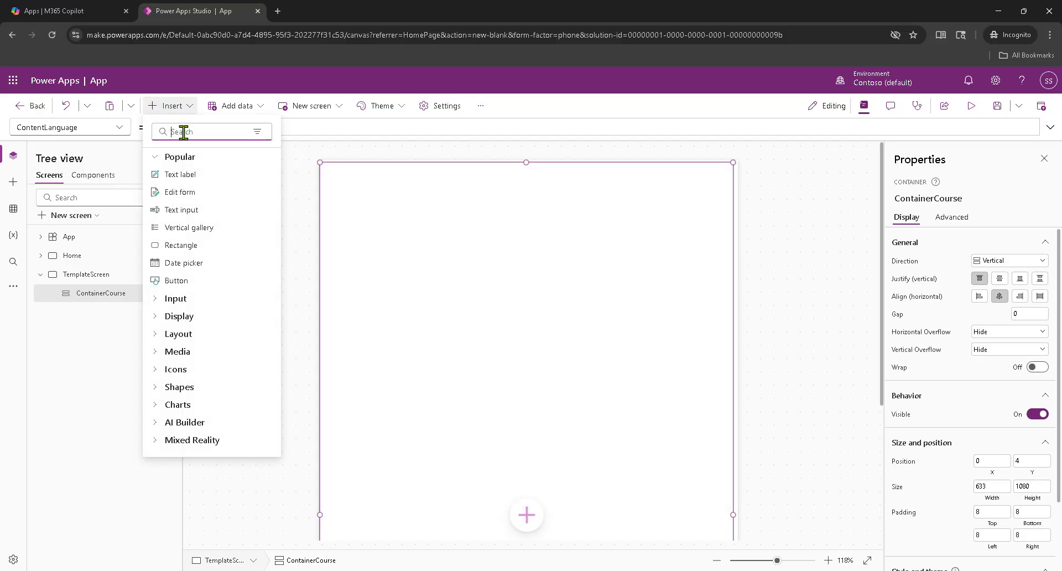
pyautogui.write('container')
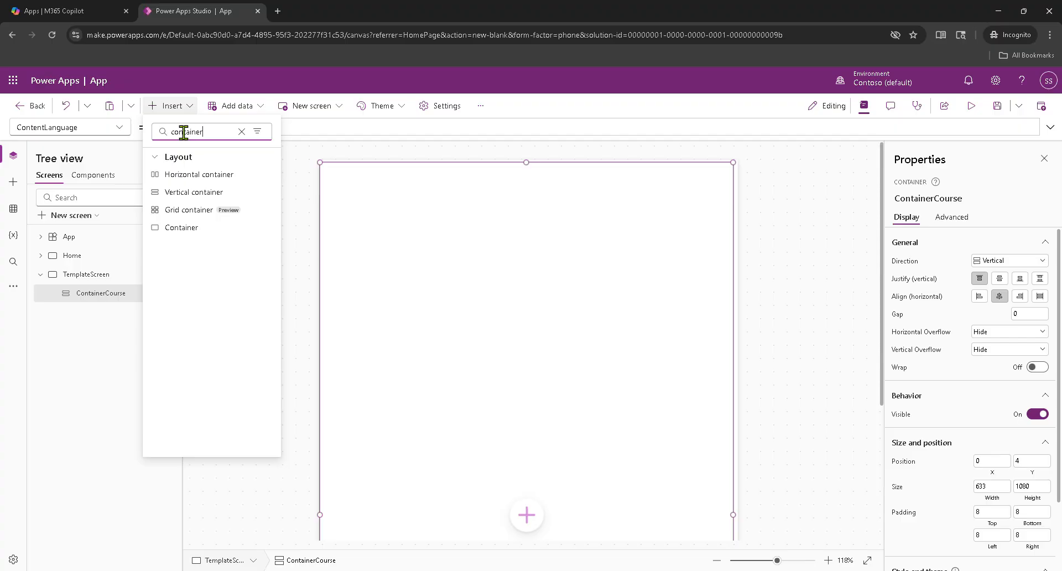
pyautogui.click(189, 177)
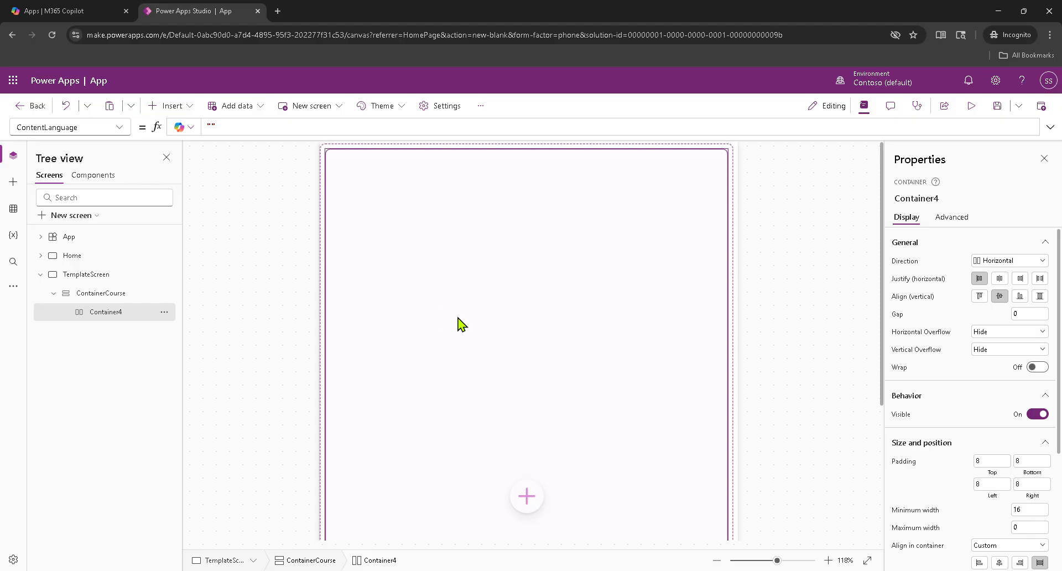
# Set the Height property of the new horizontal container to 100.
pyautogui.click(119, 128)
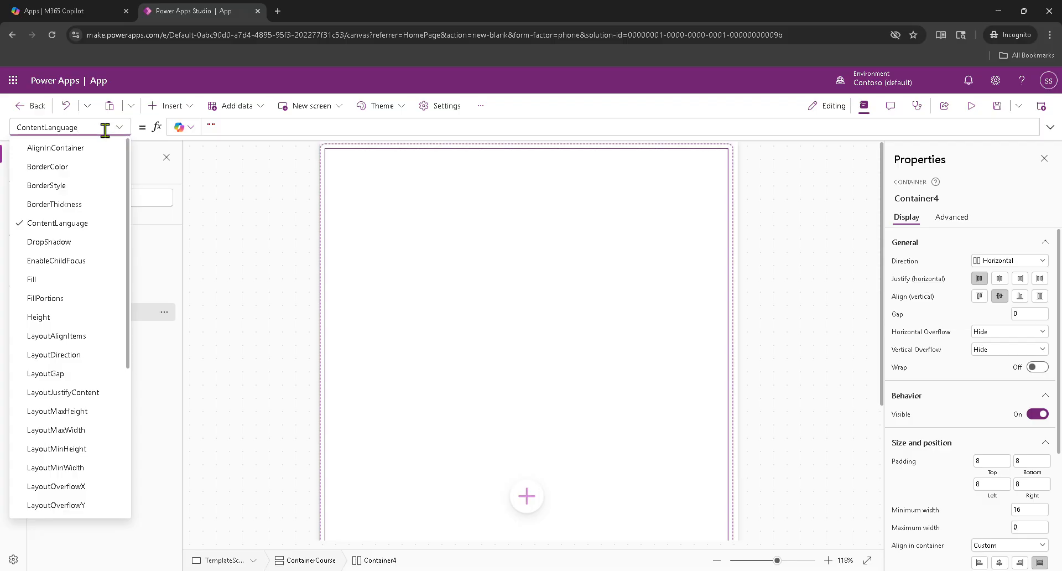
pyautogui.click(93, 129)
pyautogui.write('hei')
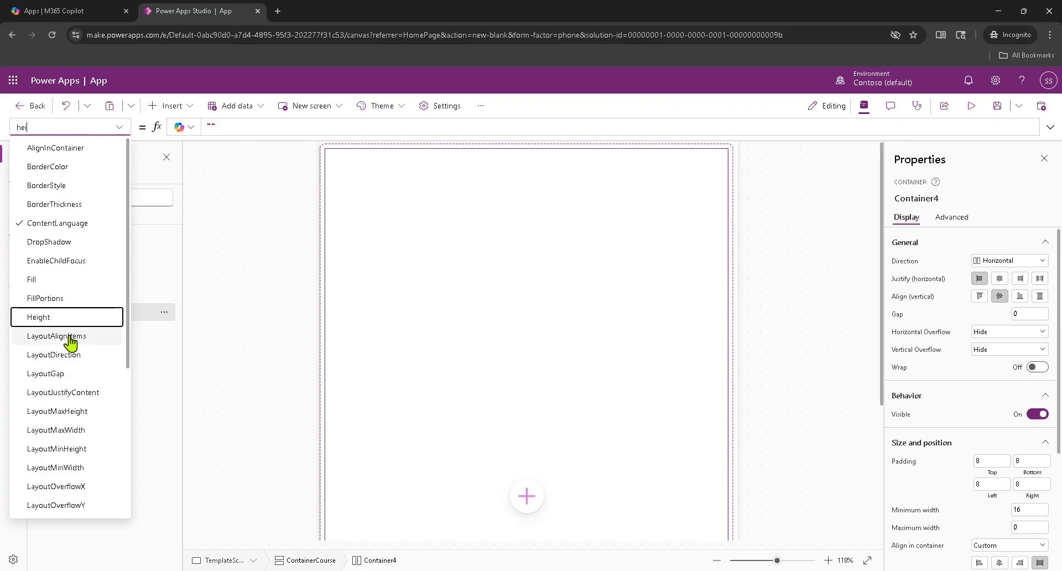
pyautogui.click(67, 317)
pyautogui.doubleClick(232, 125)
pyautogui.write('16')
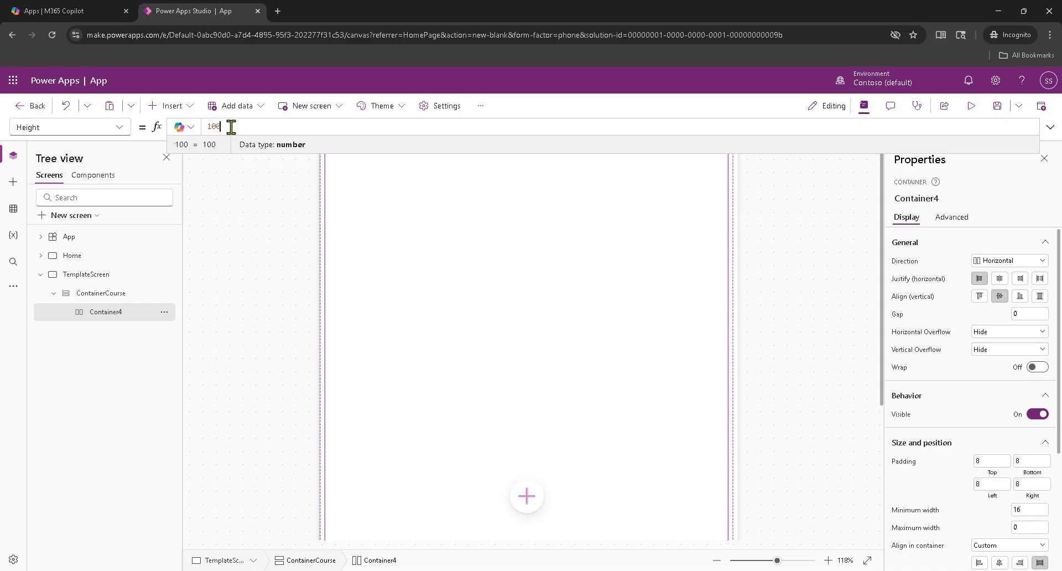
pyautogui.hotkey('shift', 'Return')
pyautogui.click(455, 313)
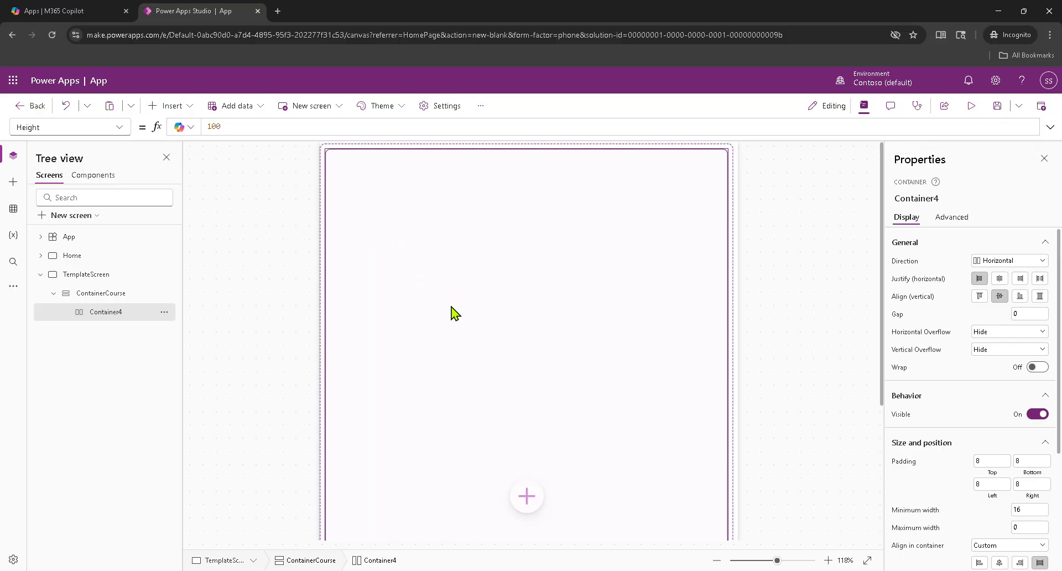
# Set the horizontal container's Width property to Parent.Width.
pyautogui.click(104, 126)
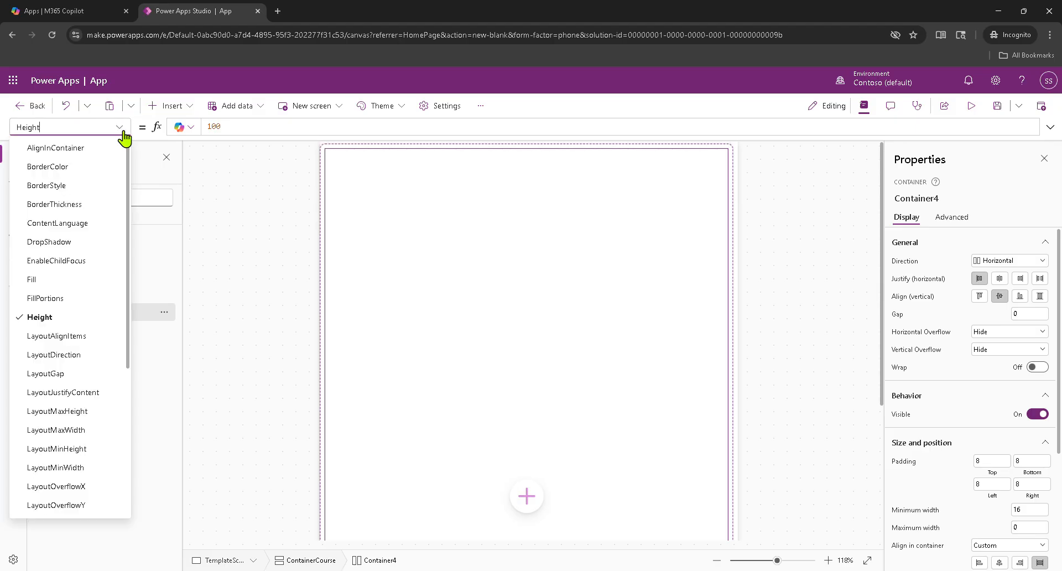
pyautogui.click(123, 131)
pyautogui.click(123, 131)
pyautogui.click(102, 126)
pyautogui.write('width')
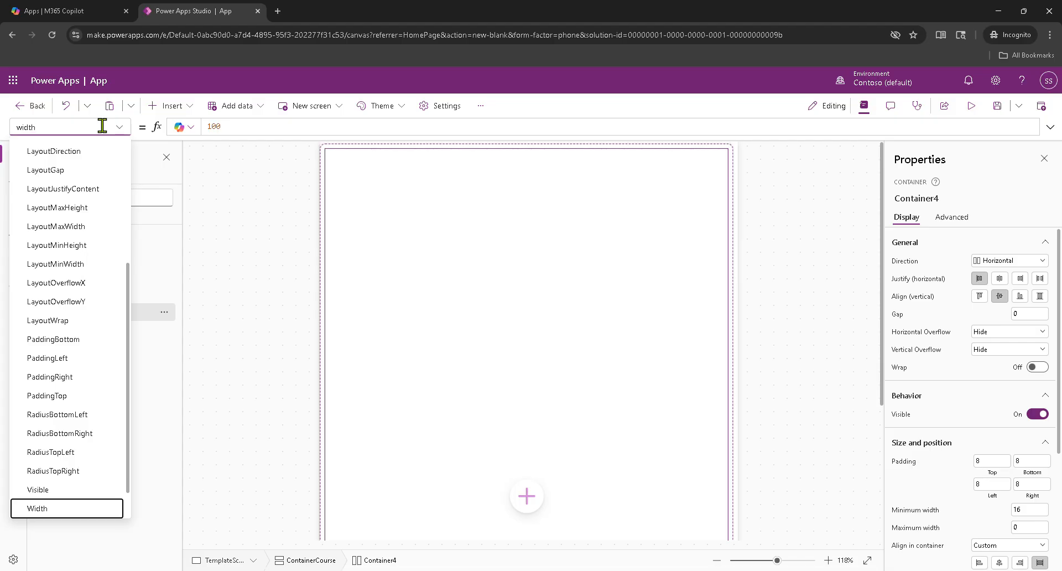
pyautogui.press('Return')
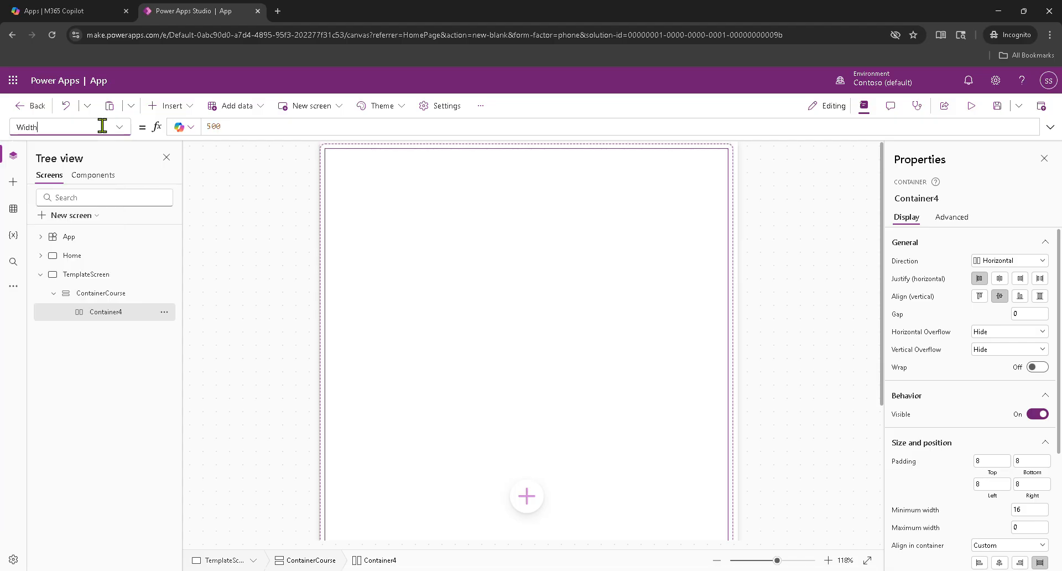
pyautogui.click(252, 126)
pyautogui.hotkey('ctrl', 'a')
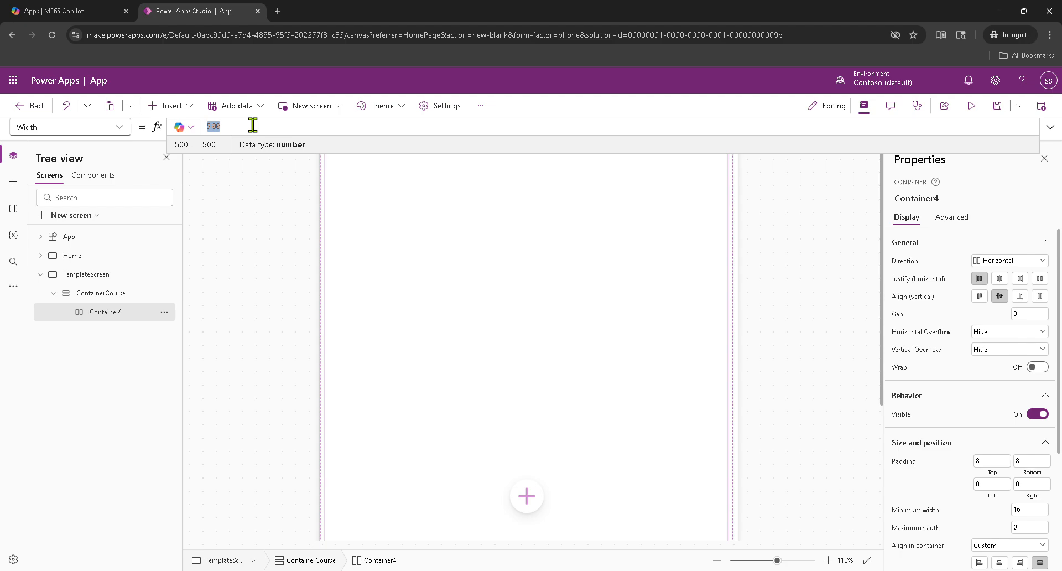
pyautogui.write('Parent')
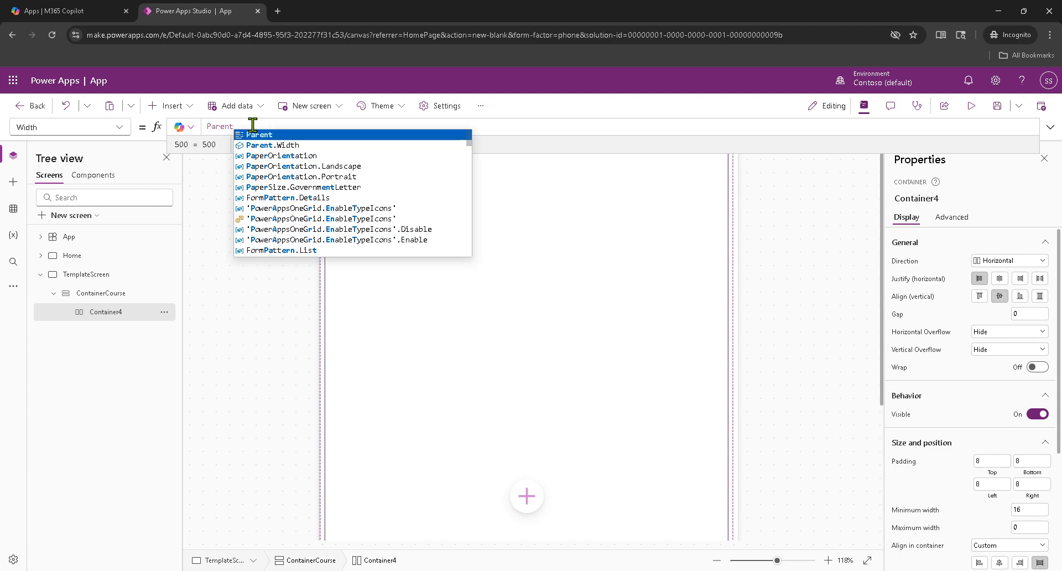
pyautogui.click(270, 144)
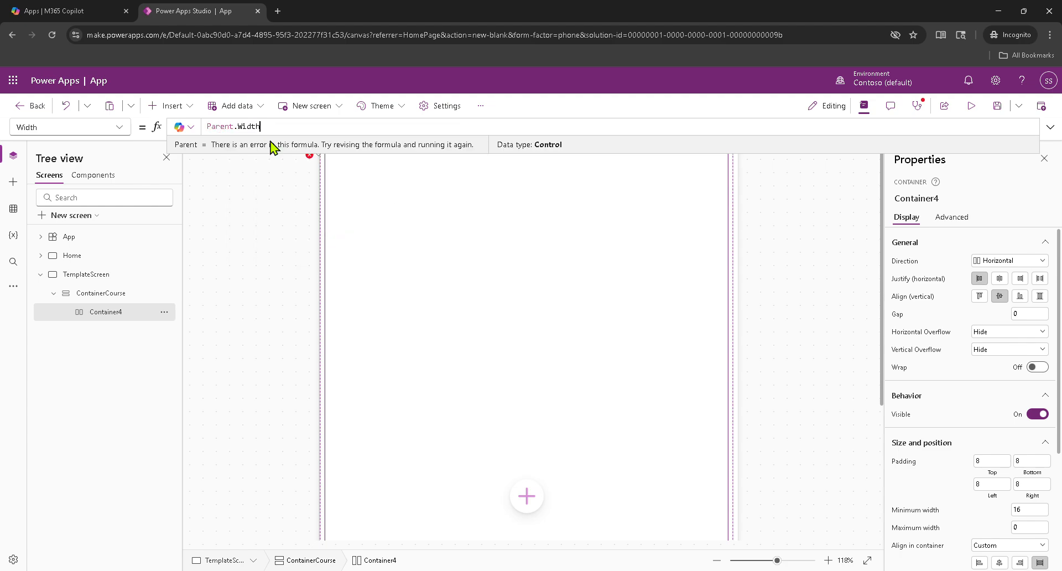
pyautogui.click(569, 361)
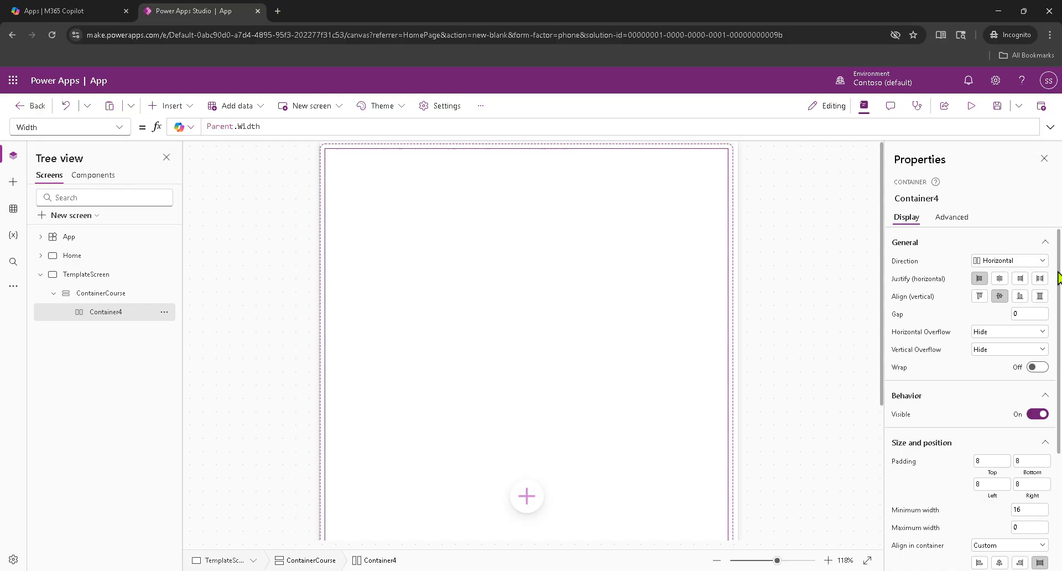
# Review the horizontal container's sizing options and recheck its Height formula.
pyautogui.moveTo(1057, 271); pyautogui.dragTo(1057, 298)
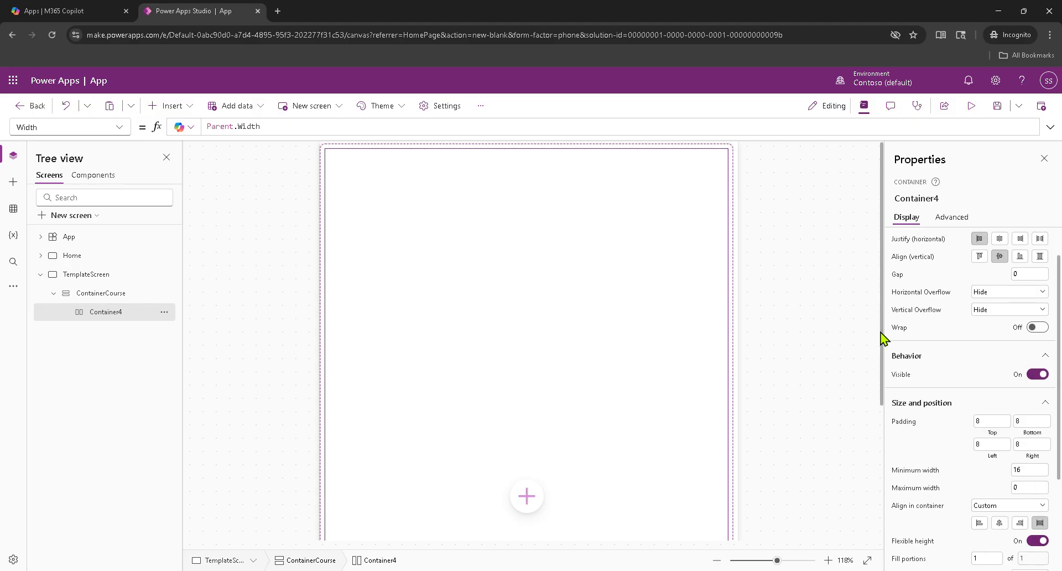
pyautogui.moveTo(882, 338); pyautogui.dragTo(861, 287)
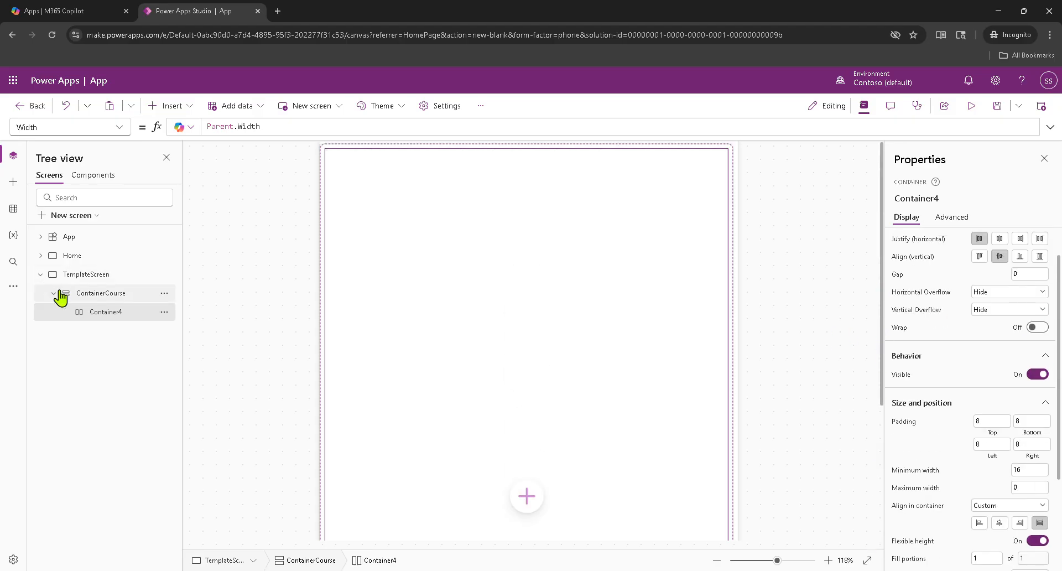
pyautogui.click(119, 131)
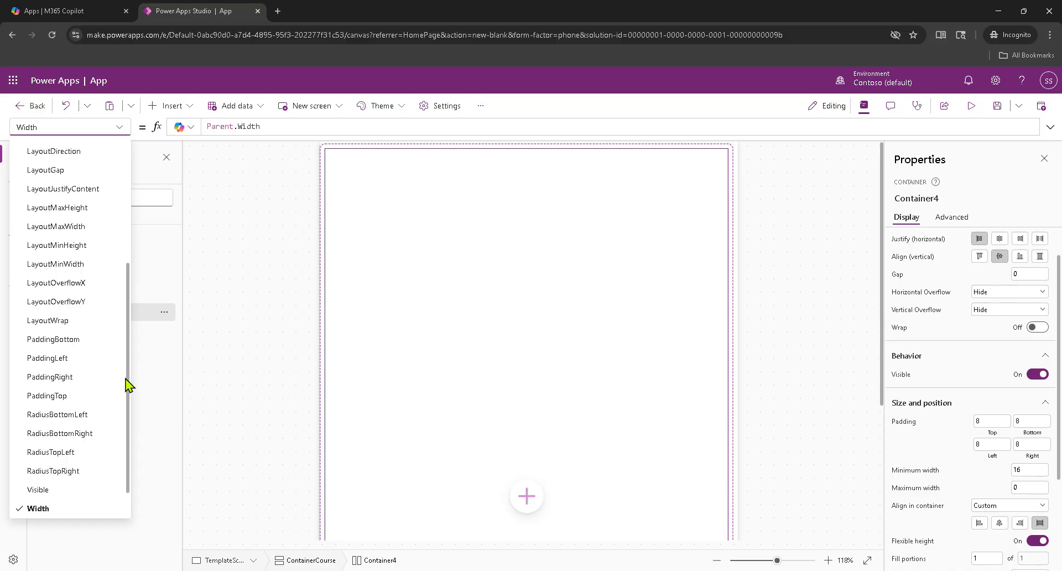
pyautogui.scroll(4, 111, 388)
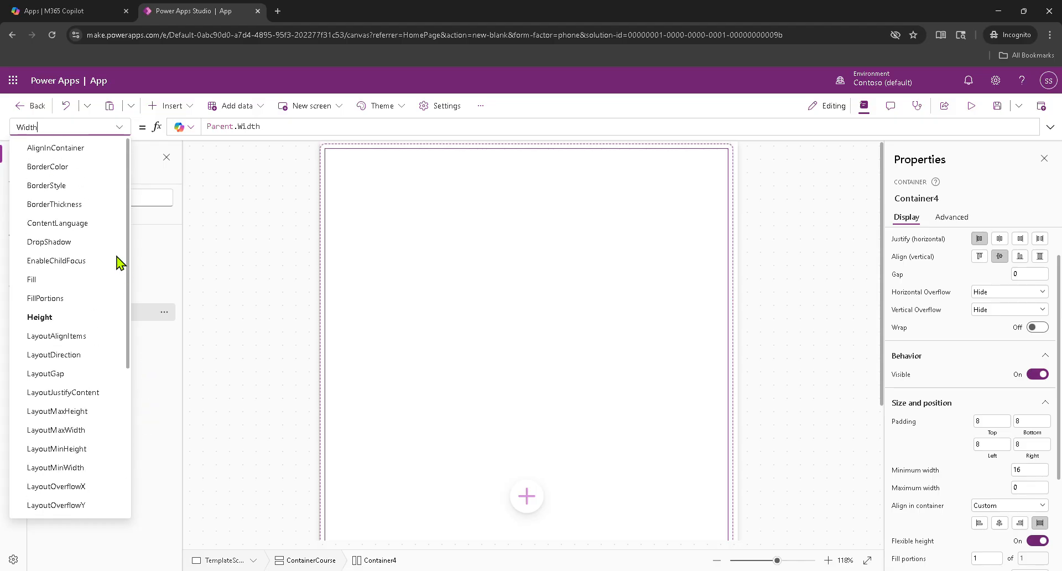
pyautogui.click(26, 323)
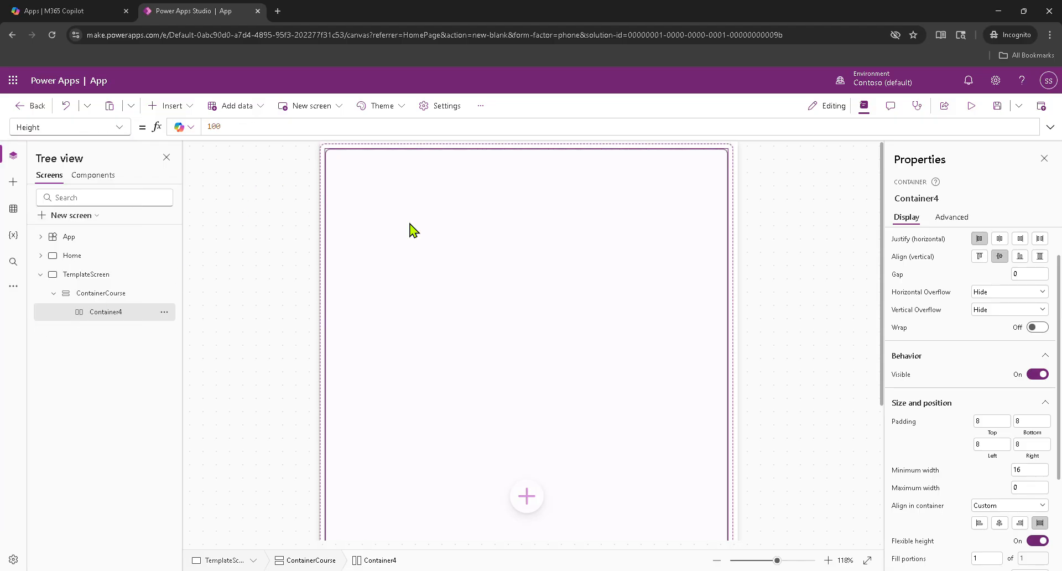
pyautogui.click(243, 267)
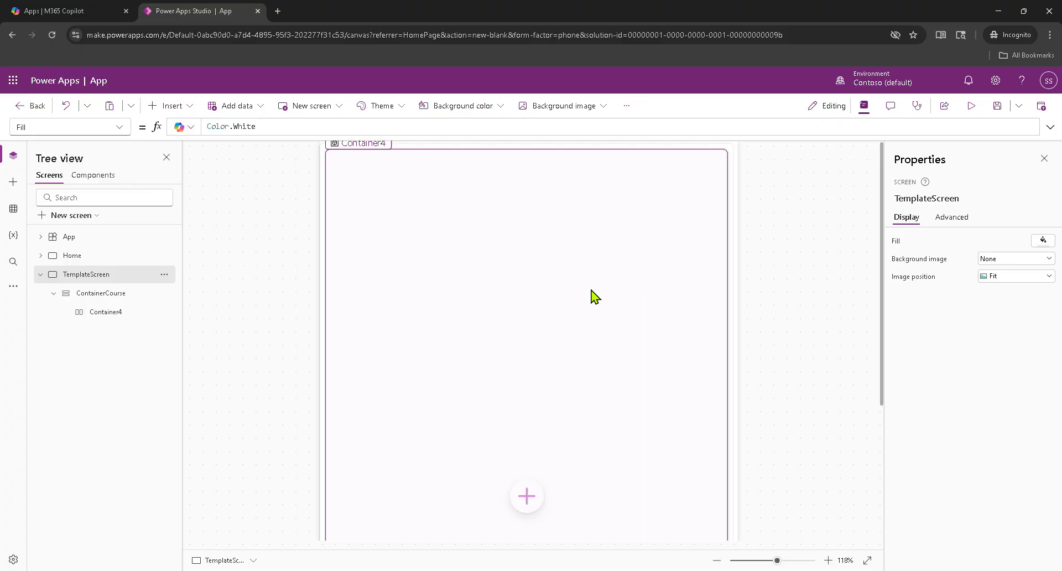
pyautogui.click(572, 356)
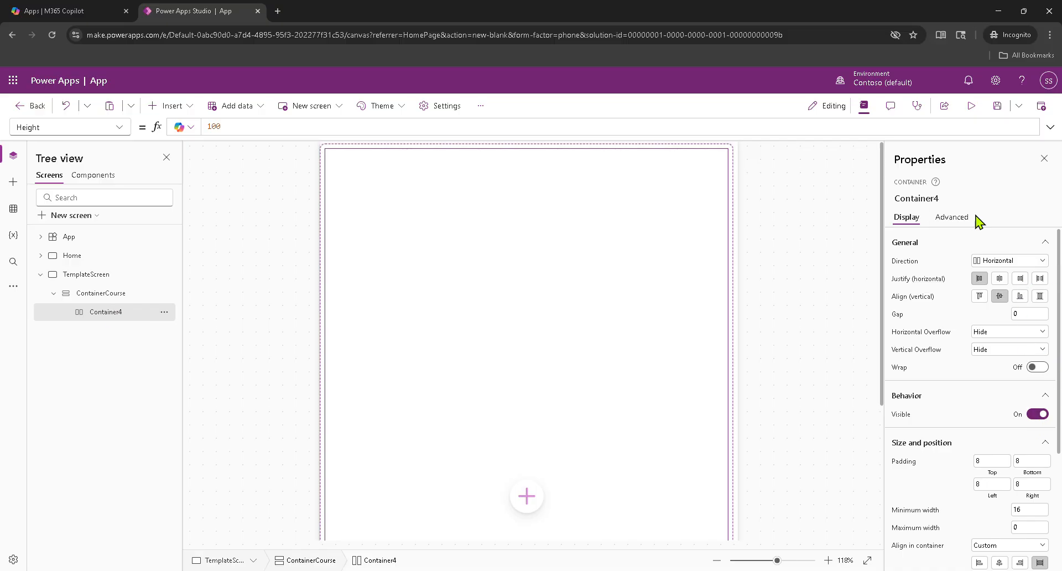
# Look up the horizontal container's height settings among its advanced properties.
pyautogui.click(951, 217)
pyautogui.click(948, 243)
pyautogui.write('height')
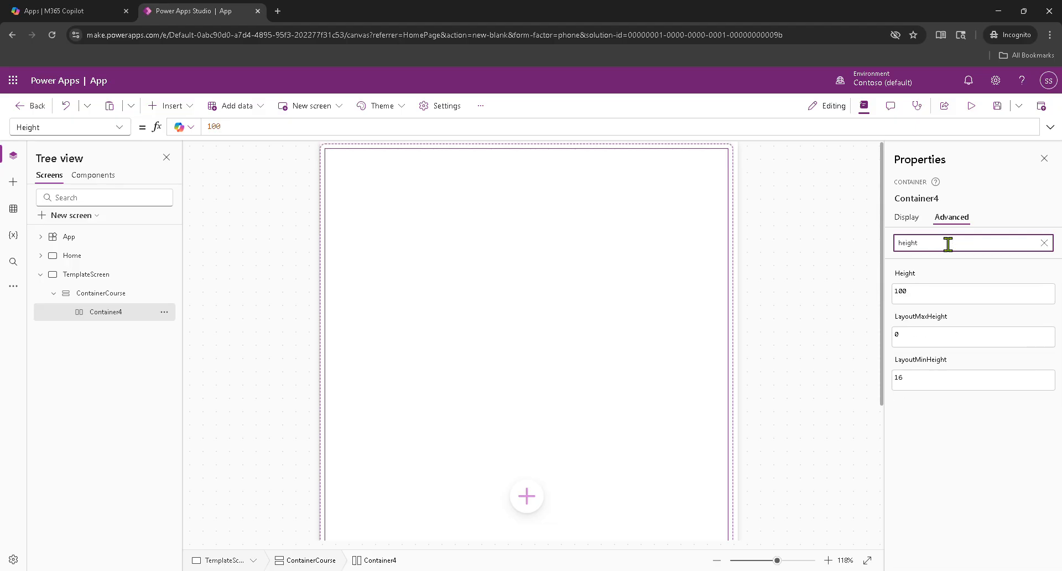
pyautogui.click(940, 294)
pyautogui.click(864, 370)
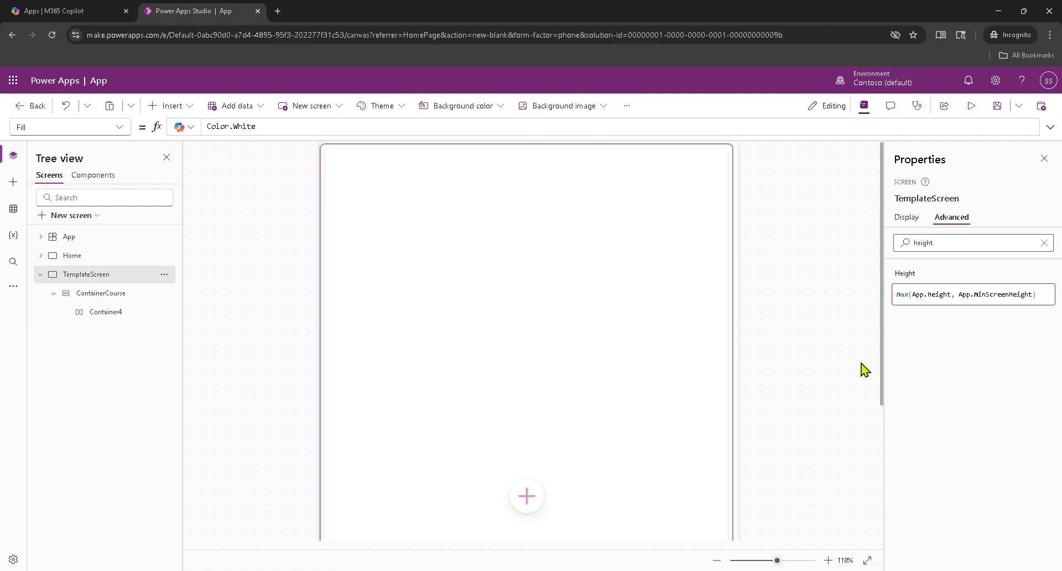
# Rename the horizontal container inside ContainerCourse as ContainerHeader.
pyautogui.click(419, 300)
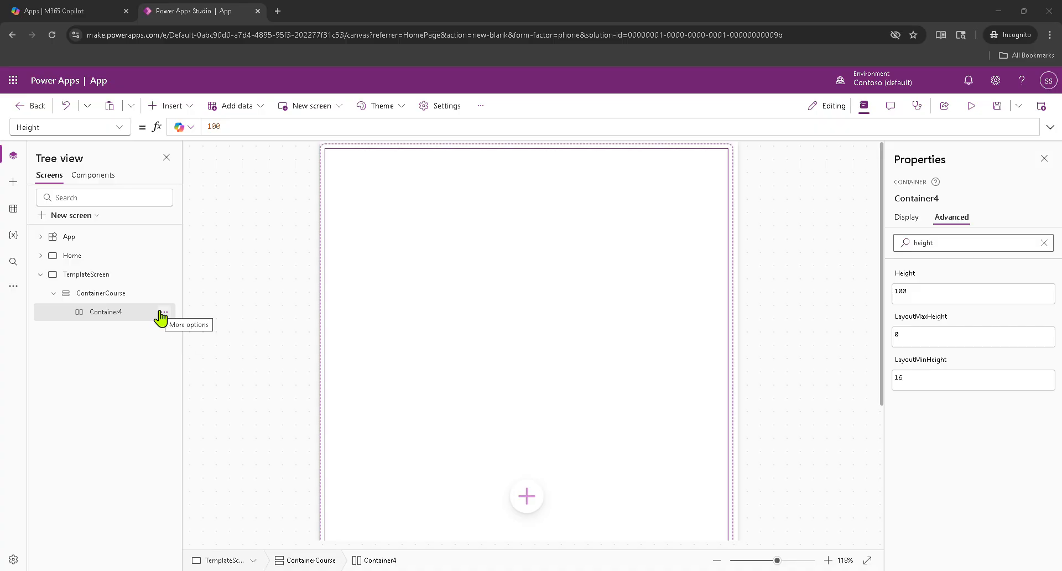
pyautogui.doubleClick(116, 311)
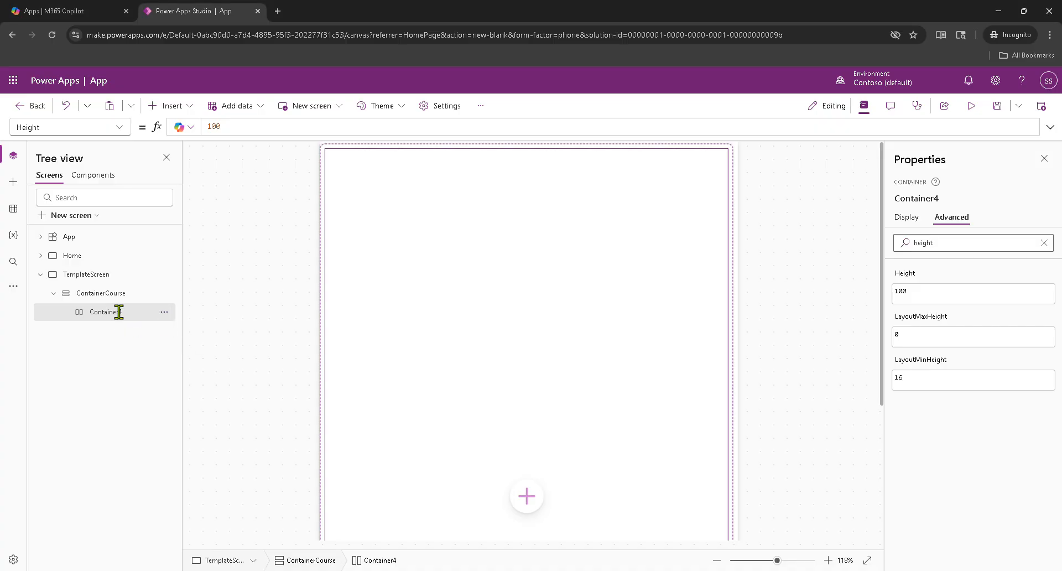
pyautogui.click(0, 451)
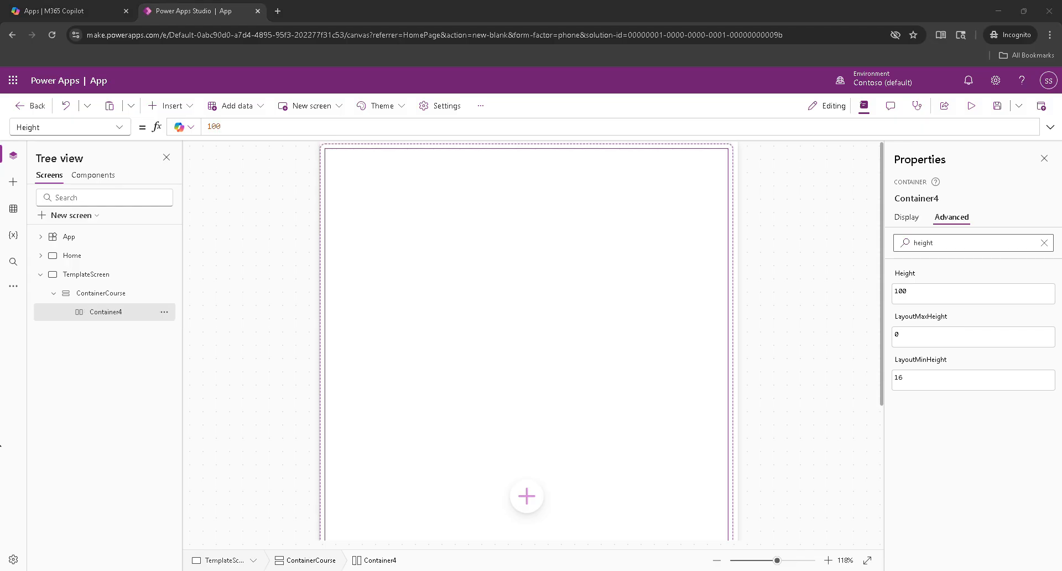
pyautogui.doubleClick(130, 312)
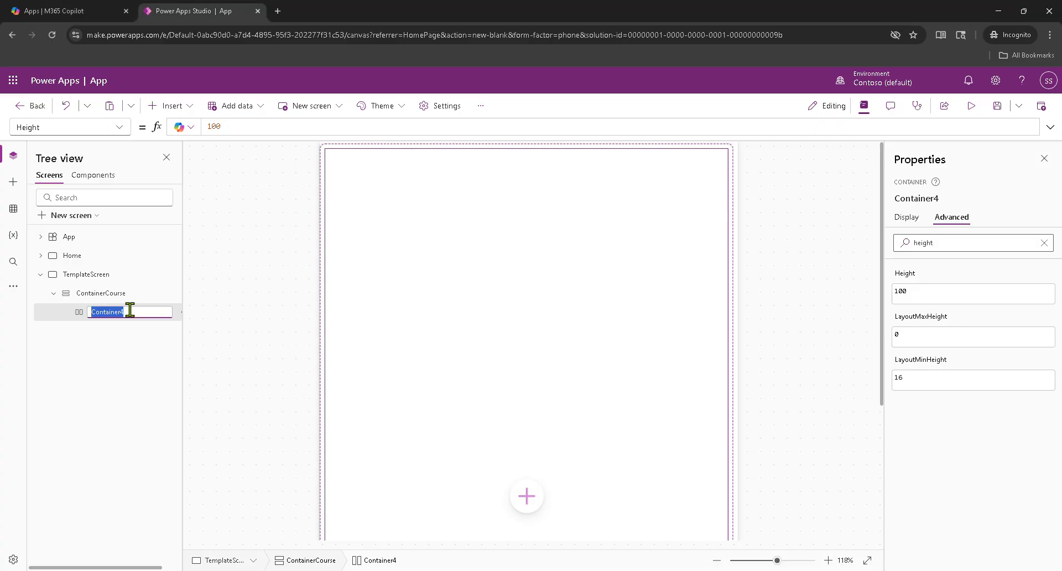
pyautogui.write('C')
pyautogui.click(118, 356)
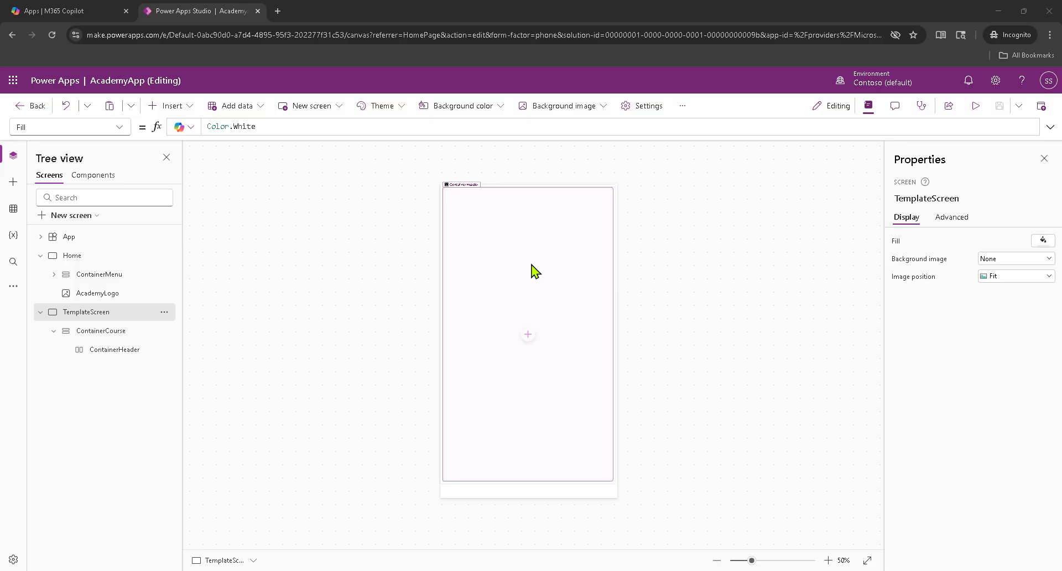
# Insert a vertical container into ContainerCourse on the template screen.
pyautogui.click(533, 268)
pyautogui.click(102, 332)
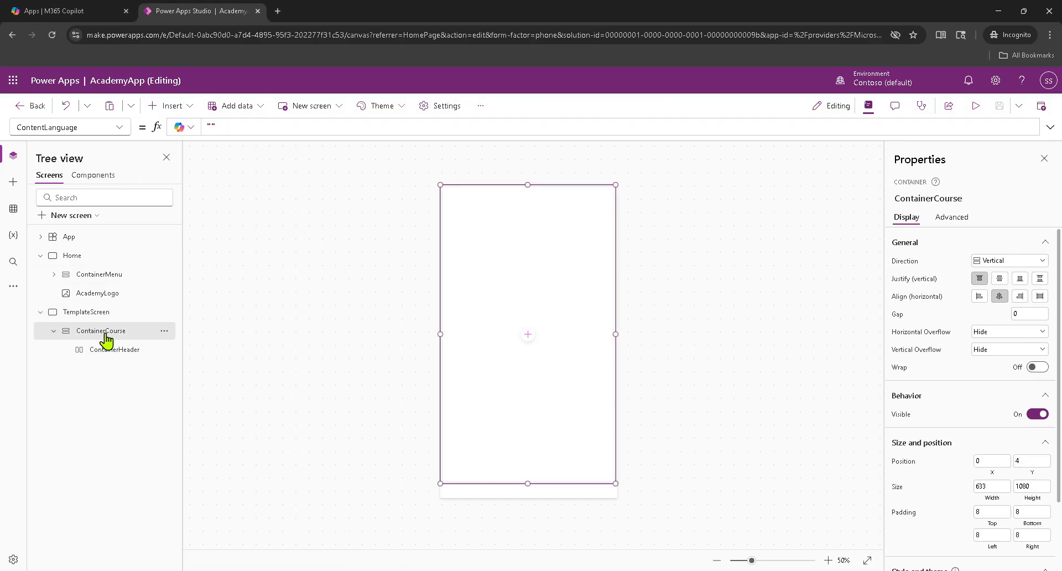
pyautogui.click(186, 108)
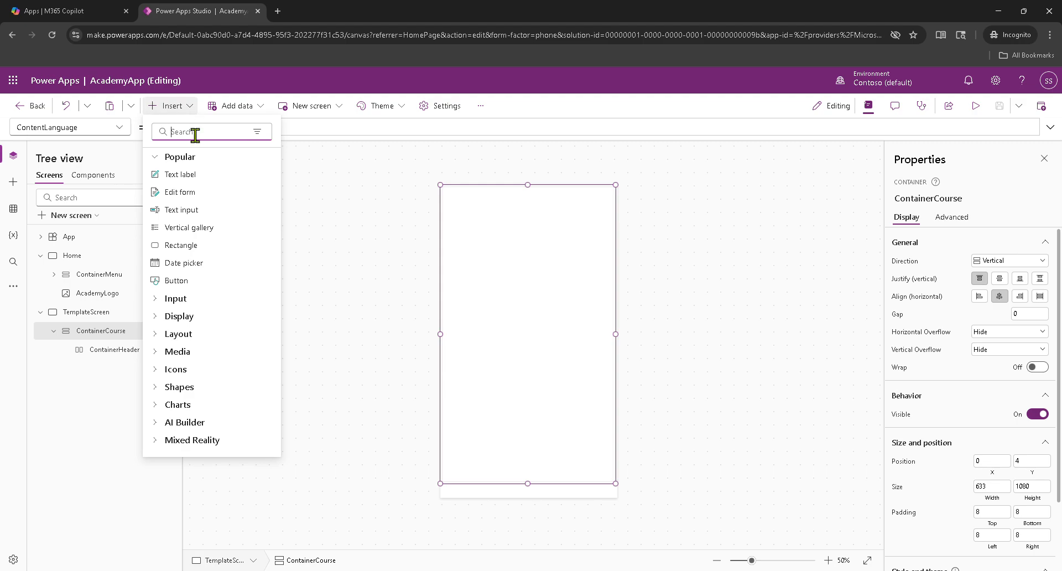
pyautogui.write('container')
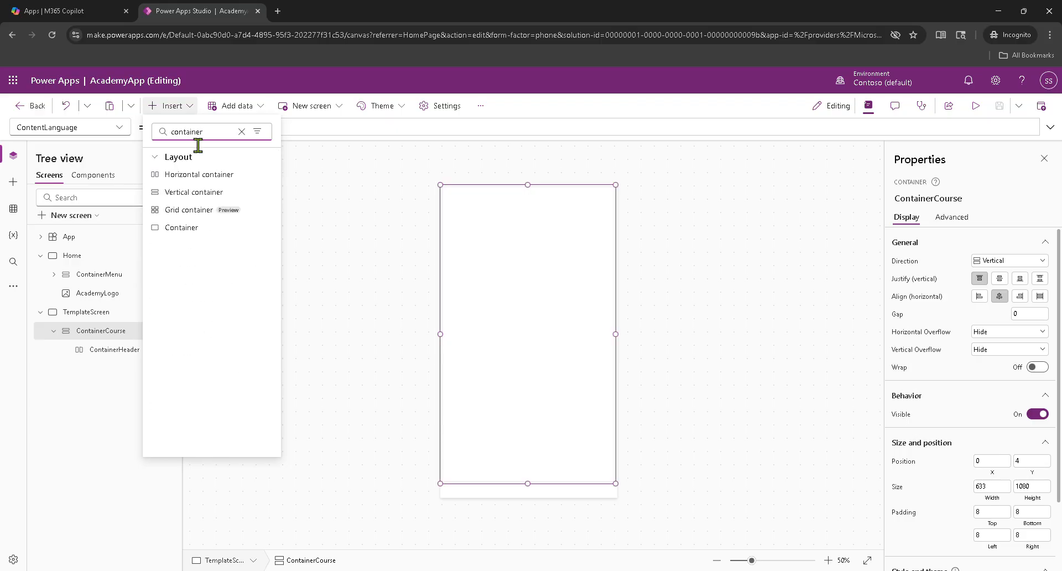
pyautogui.click(193, 196)
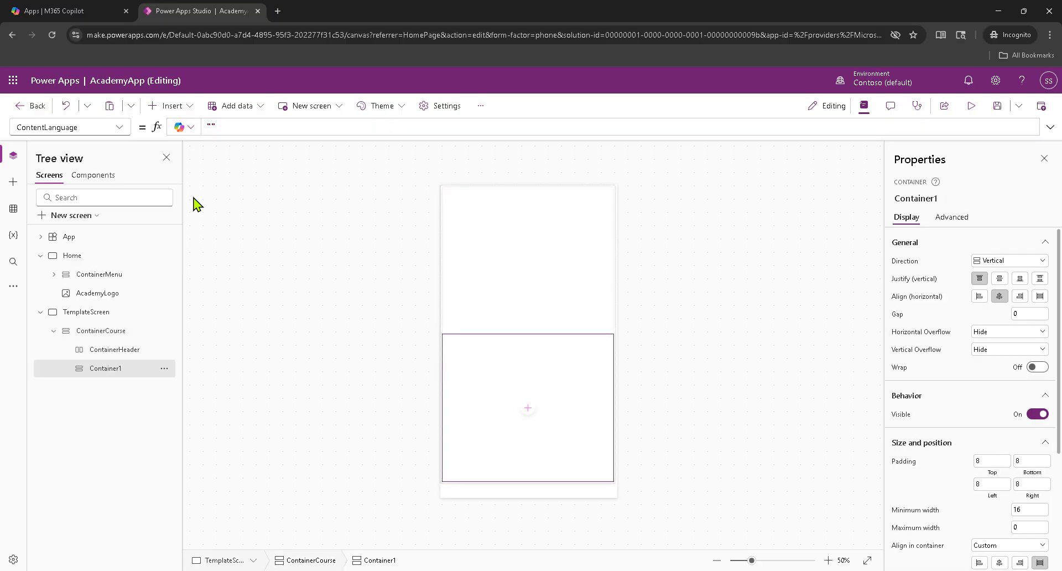
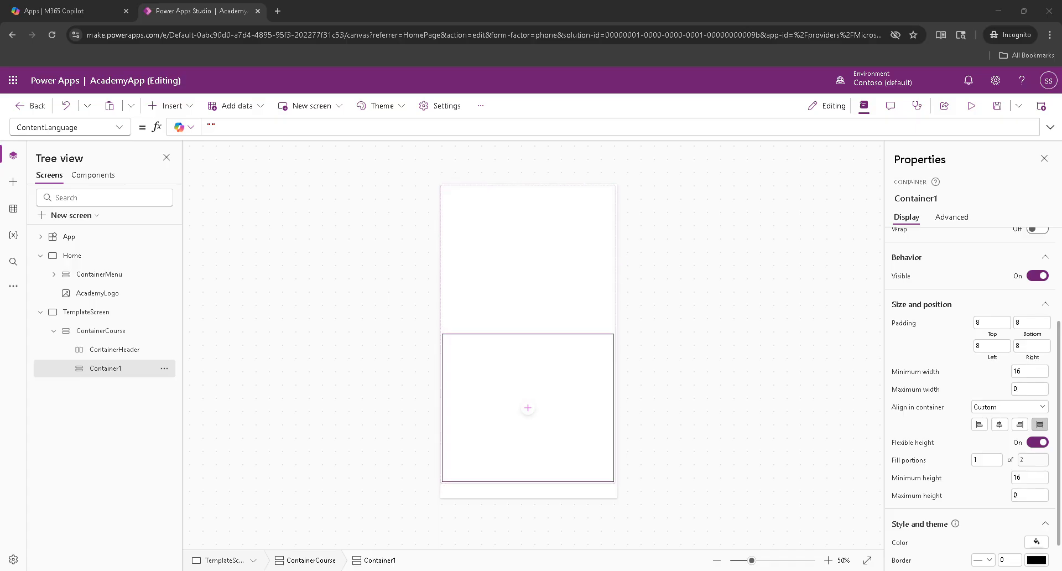
# Turn off flexible height for ContainerHeader so that it uses its fixed height.
pyautogui.click(114, 353)
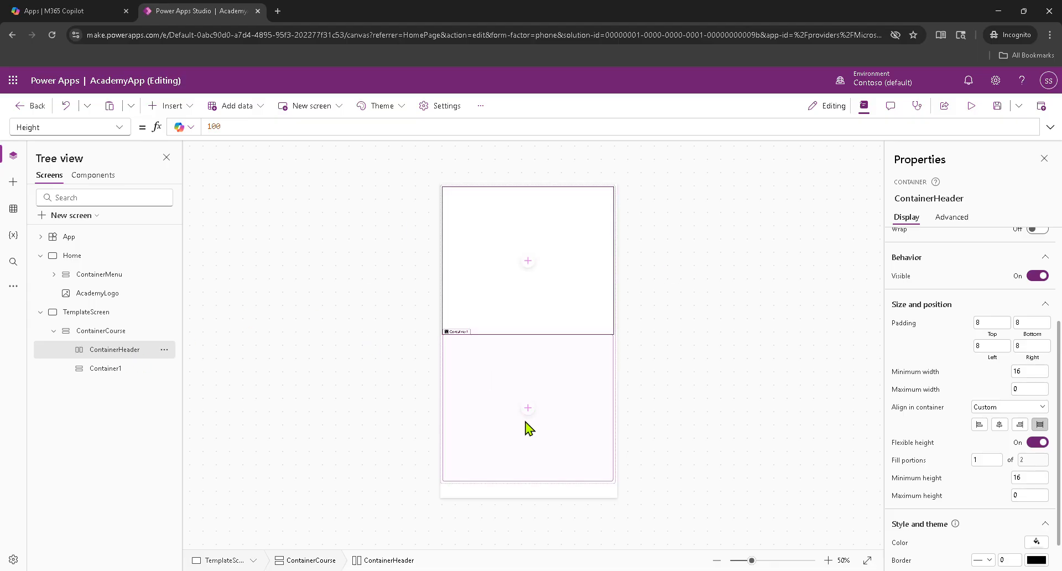
pyautogui.click(143, 370)
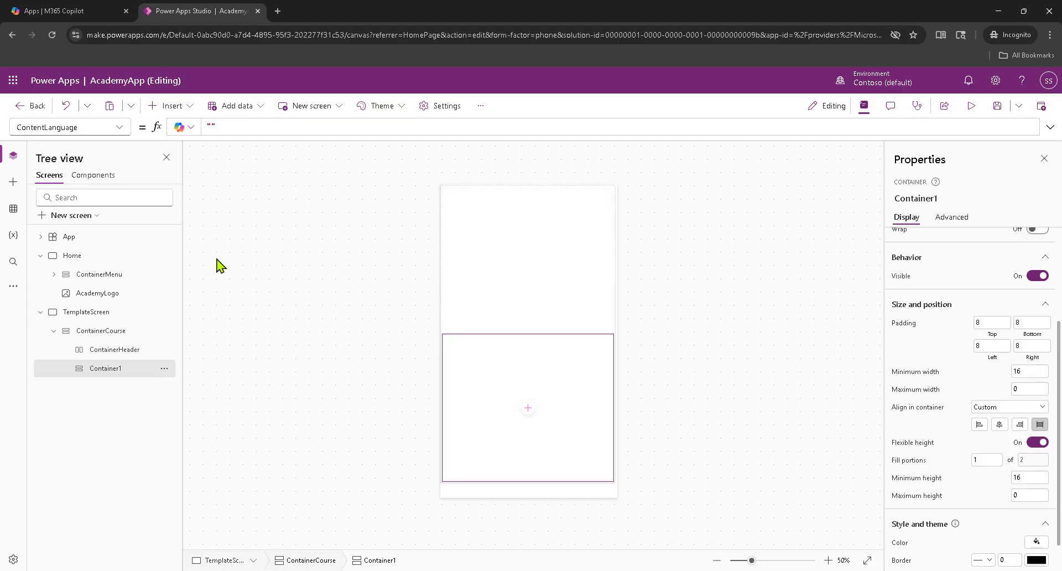
pyautogui.click(126, 354)
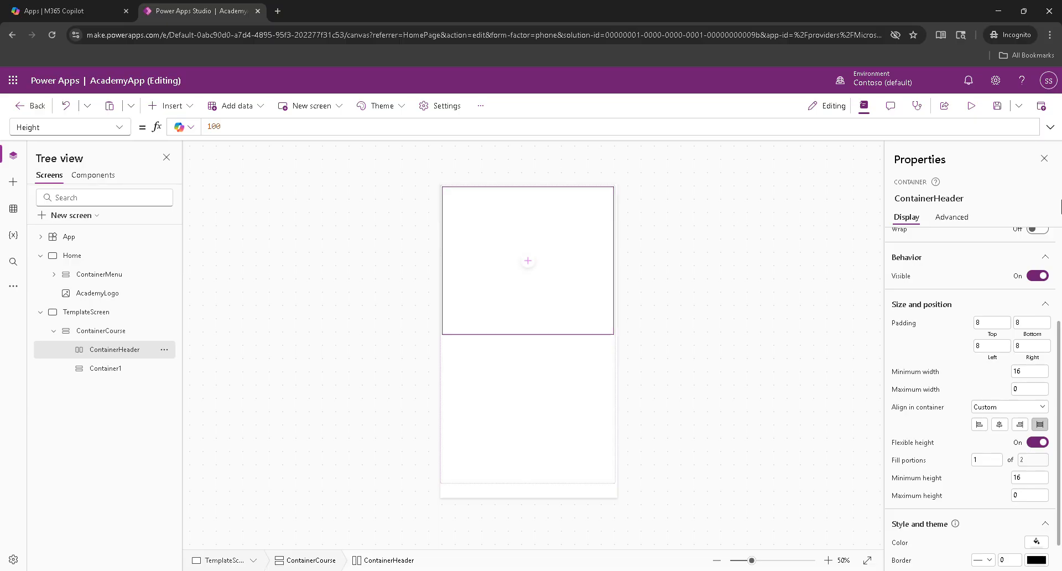
pyautogui.moveTo(1057, 367); pyautogui.dragTo(1057, 275)
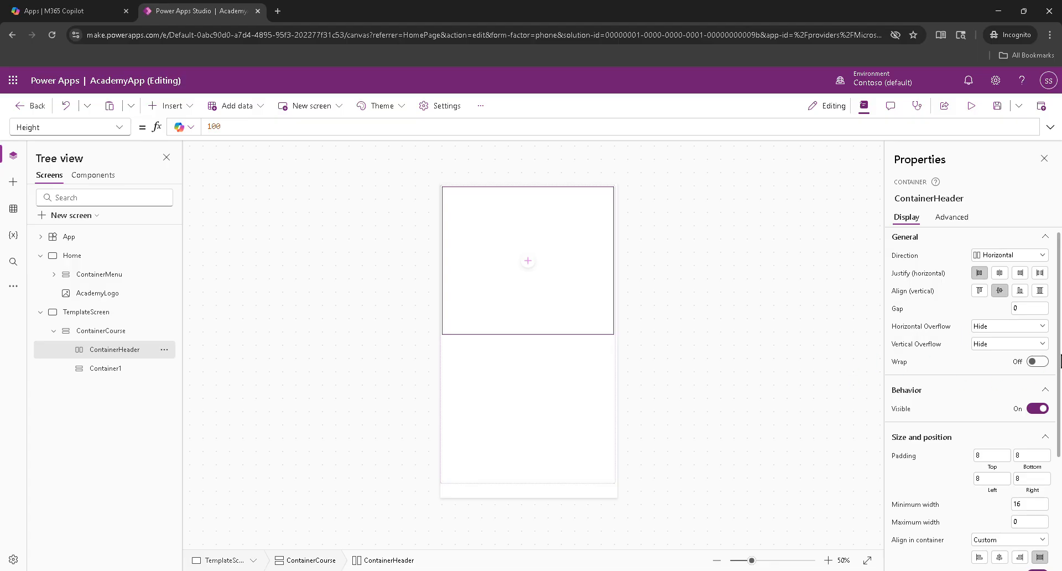
pyautogui.moveTo(1058, 368); pyautogui.dragTo(1058, 481)
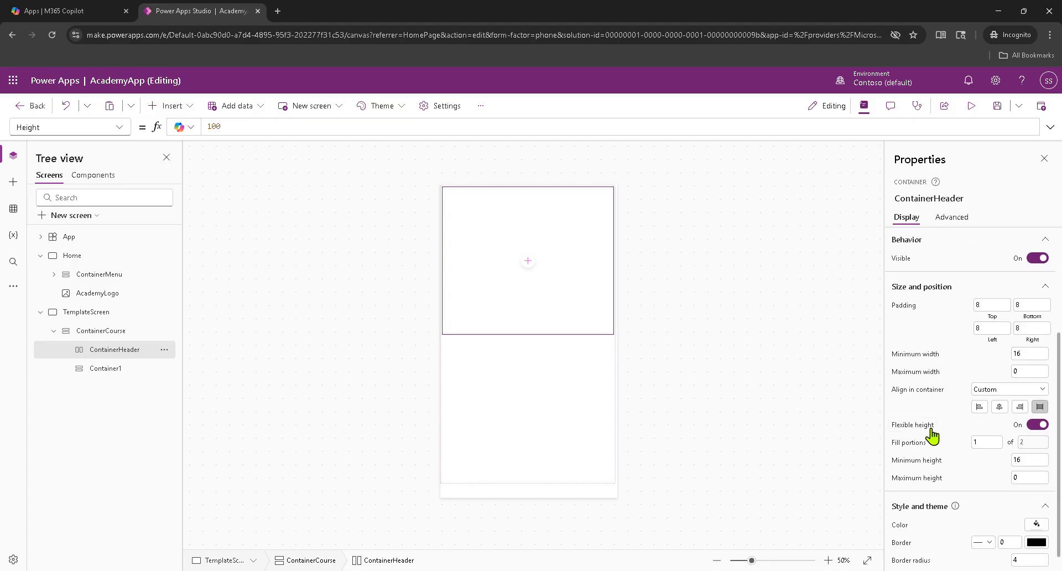
pyautogui.click(1034, 427)
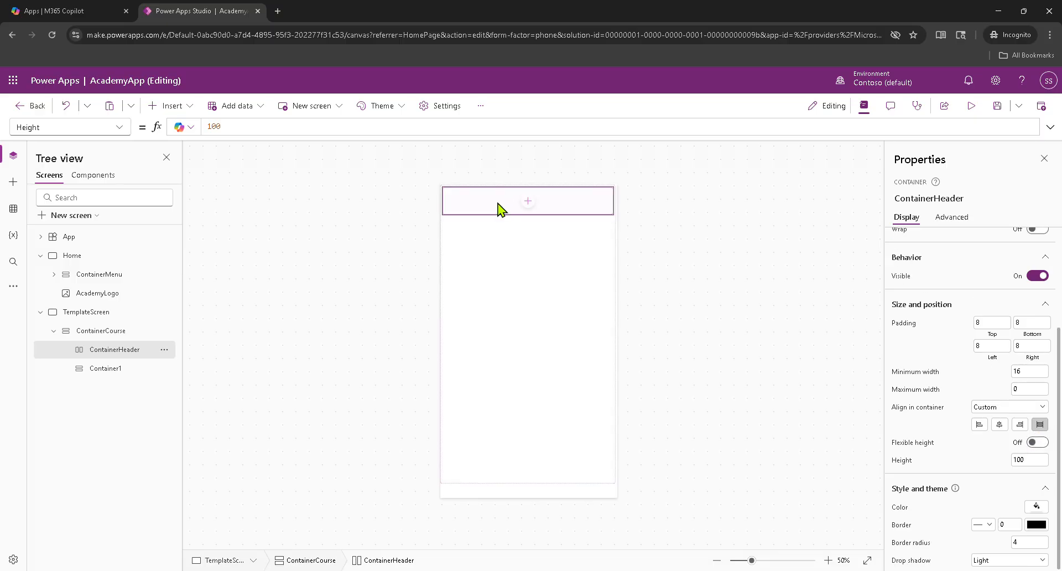
pyautogui.click(501, 281)
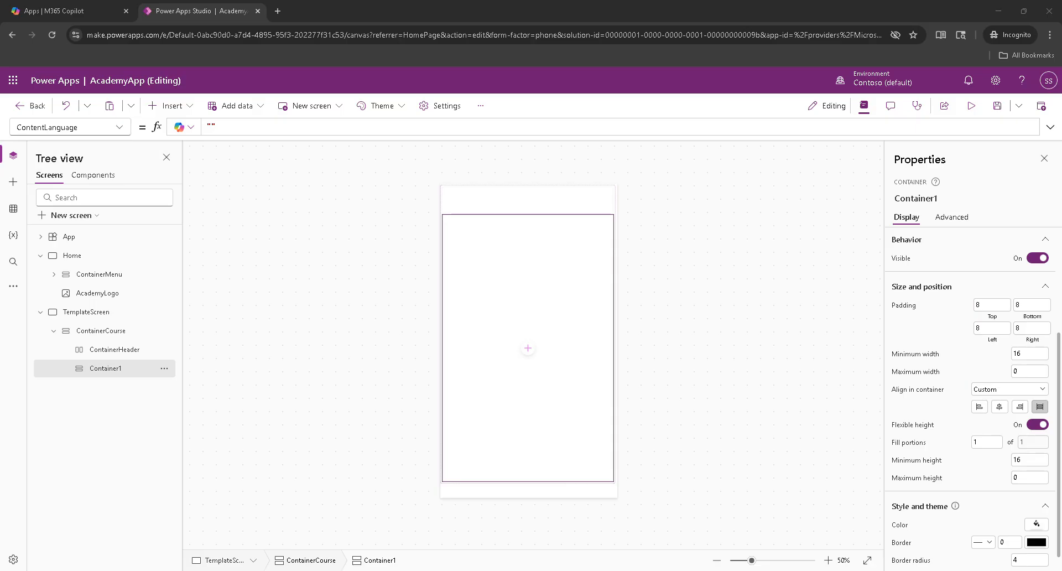
pyautogui.click(119, 350)
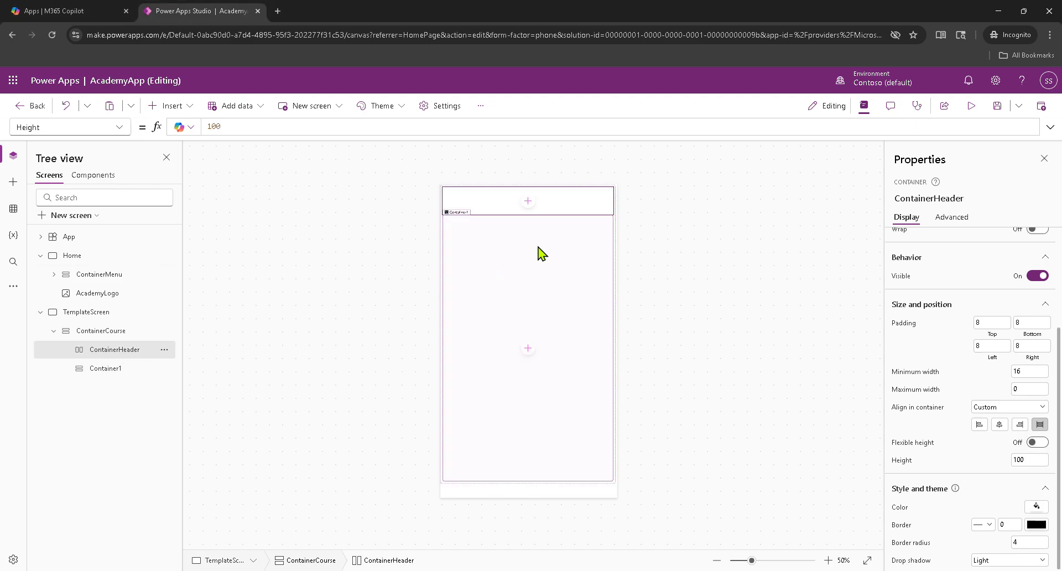
# Rename the vertical container below ContainerHeader as ContainerContent.
pyautogui.click(121, 369)
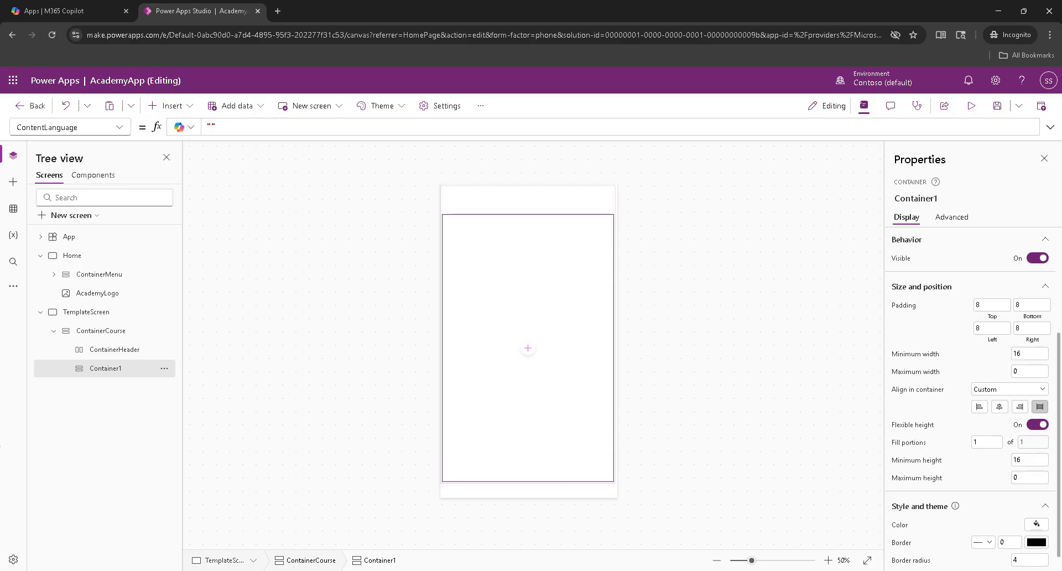
pyautogui.click(0, 96)
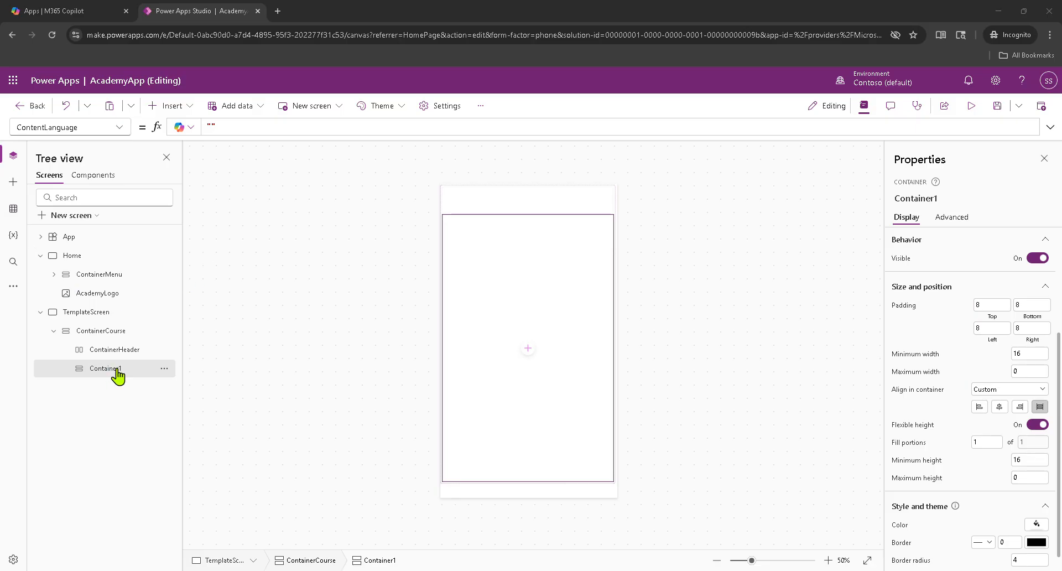
pyautogui.click(164, 369)
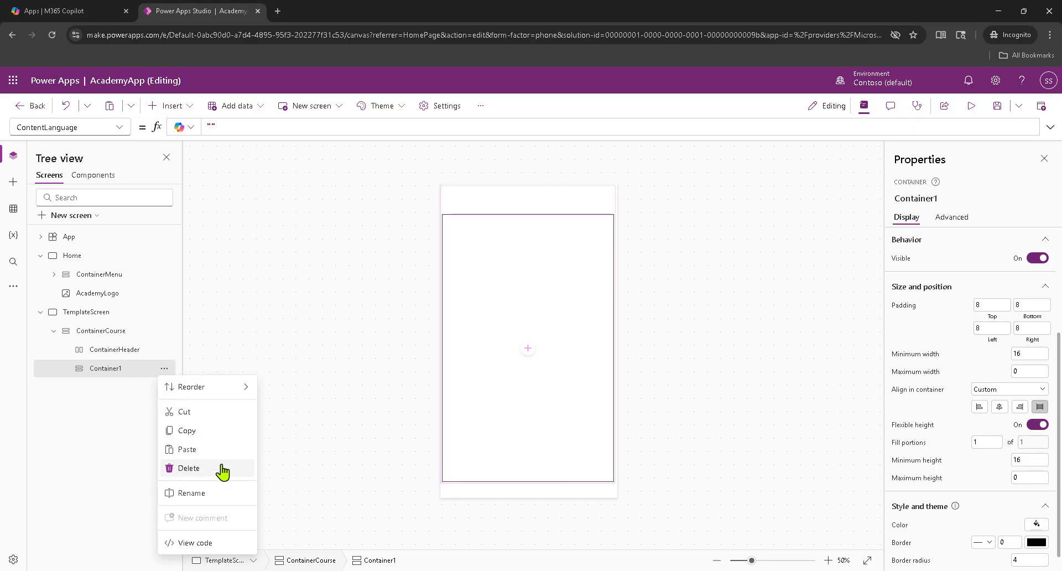
pyautogui.click(209, 494)
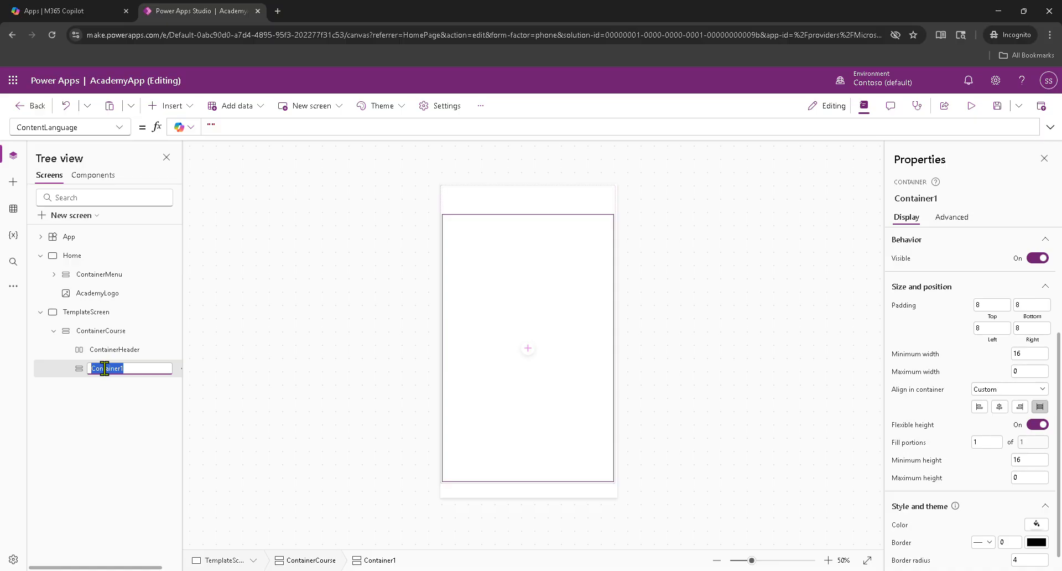
pyautogui.click(470, 14)
pyautogui.click(171, 370)
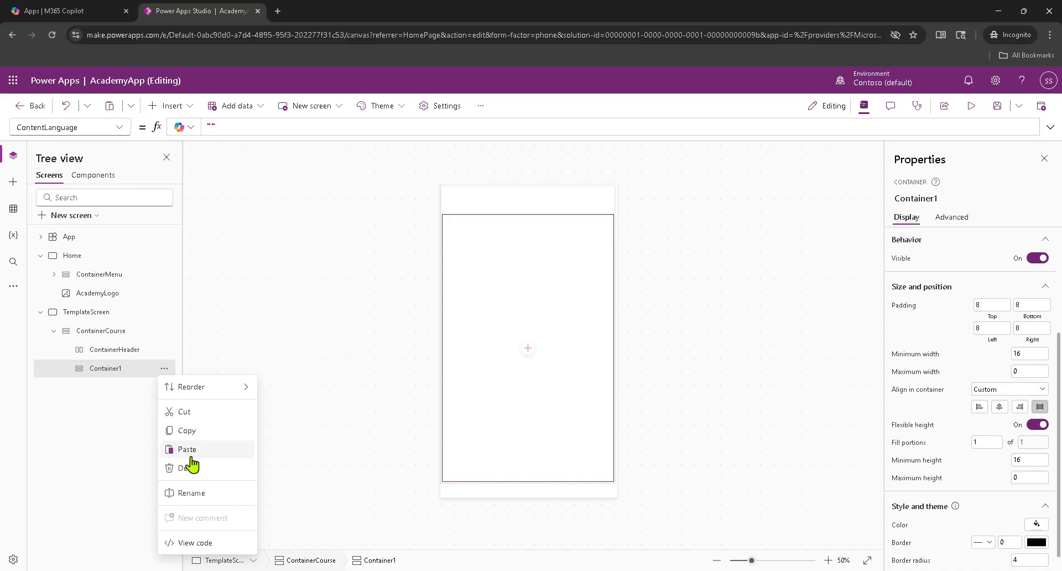
pyautogui.click(209, 496)
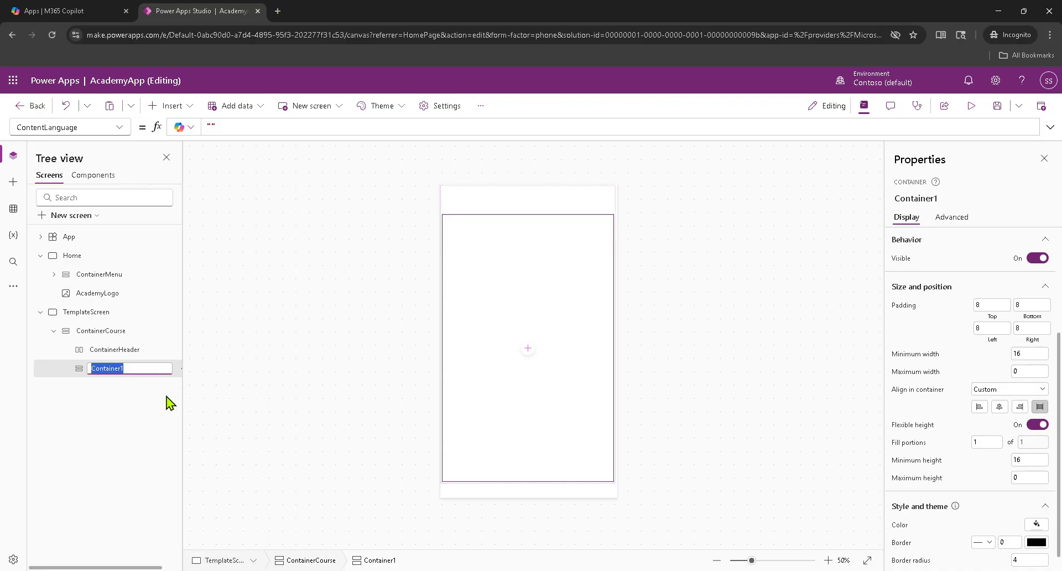
pyautogui.press('End')
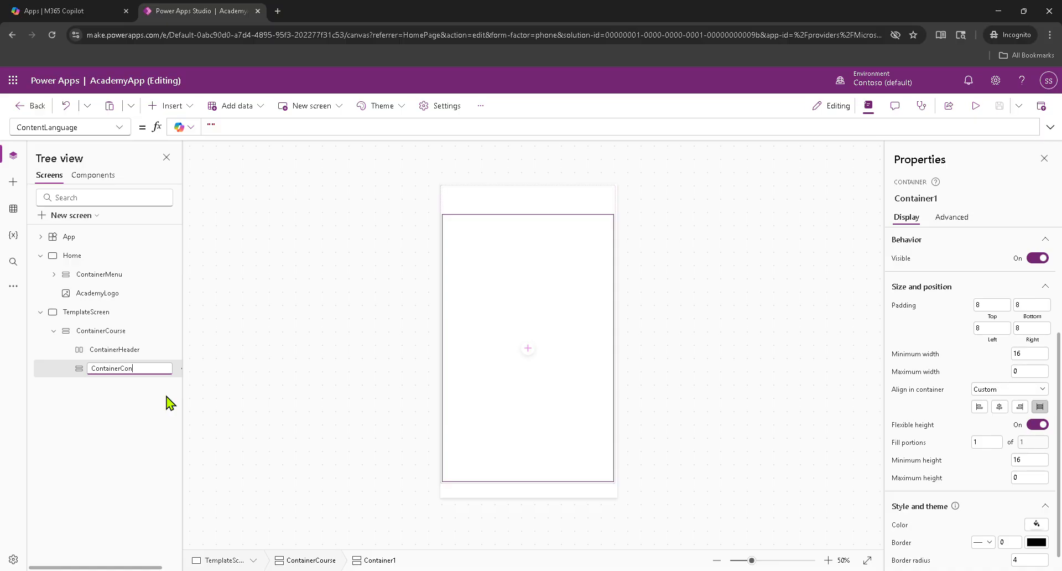
pyautogui.write('Content')
pyautogui.press('Return')
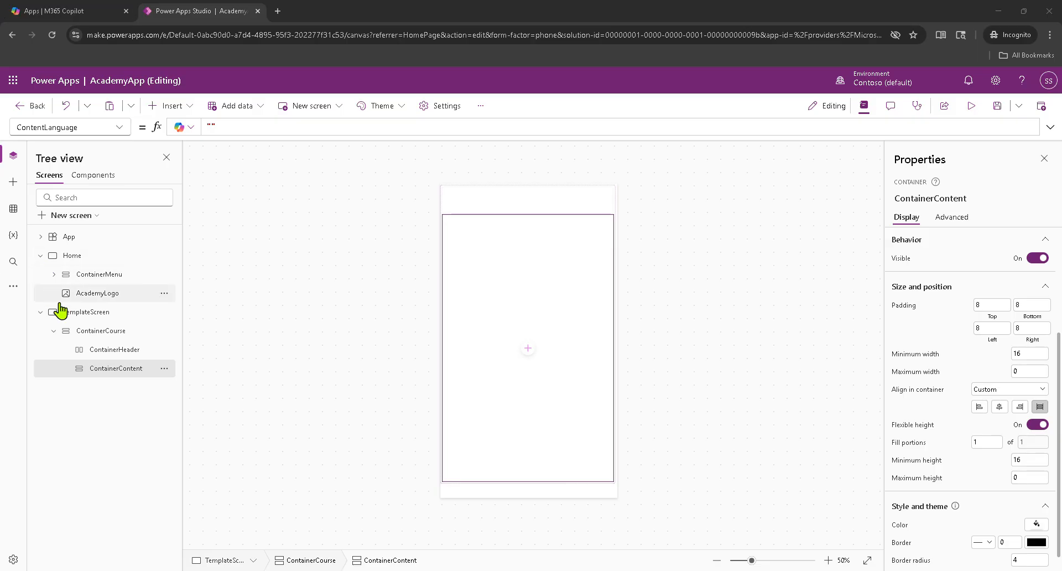
# Insert a Back arrow icon into ContainerHeader.
pyautogui.click(114, 351)
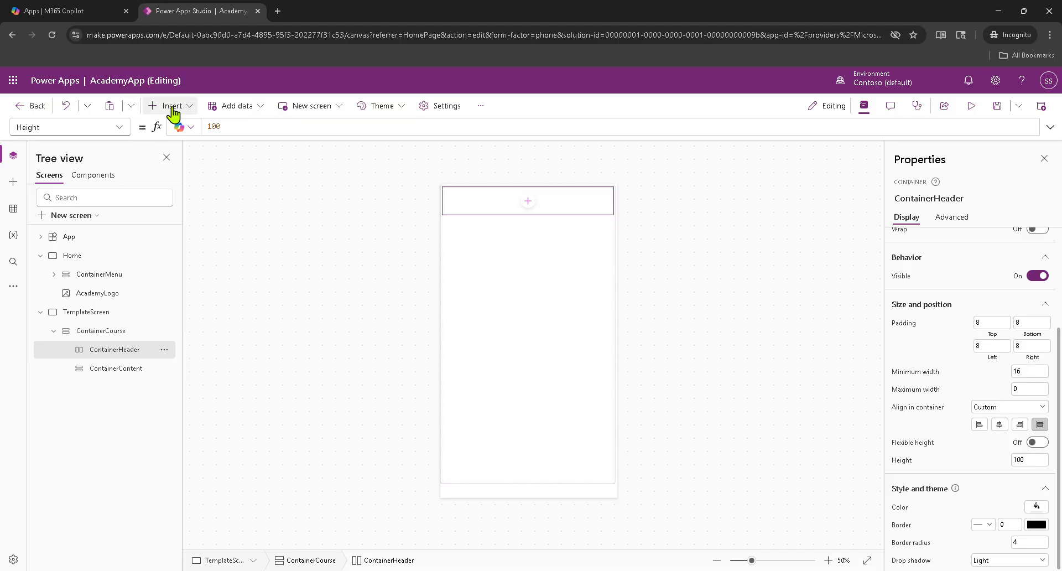
pyautogui.click(190, 111)
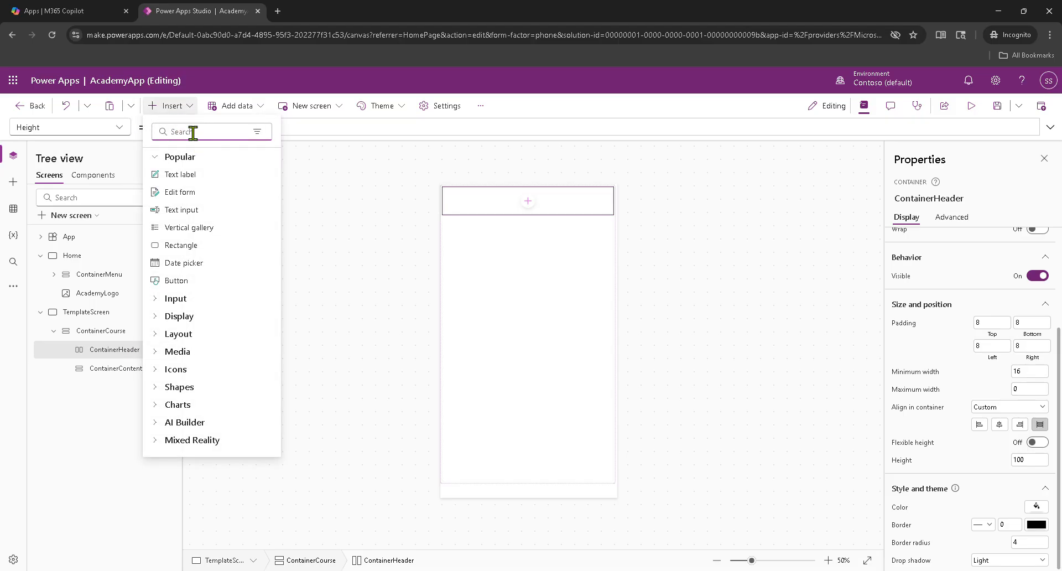
pyautogui.write('icon')
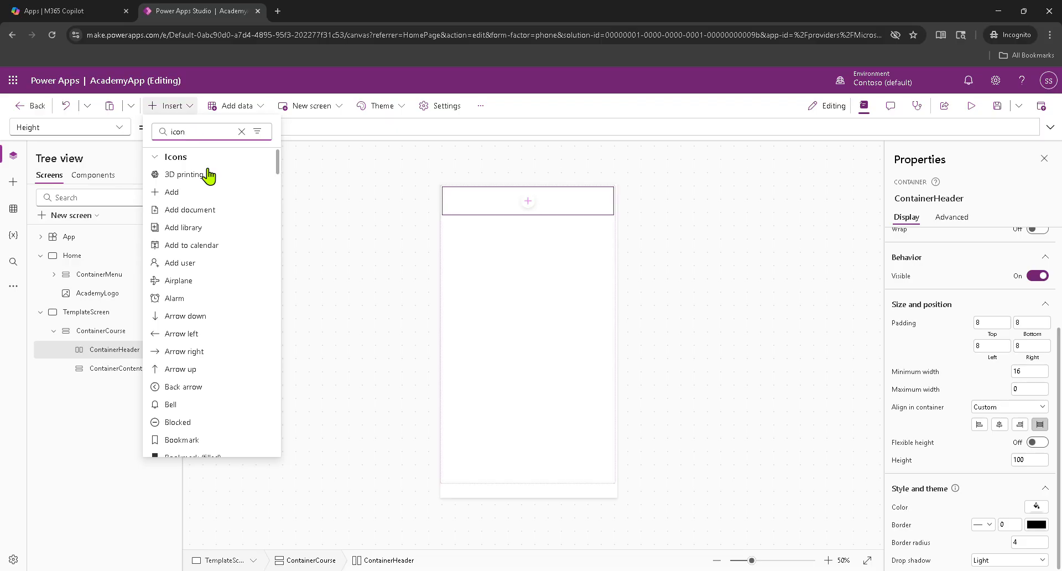
pyautogui.doubleClick(204, 133)
pyautogui.write('Bac')
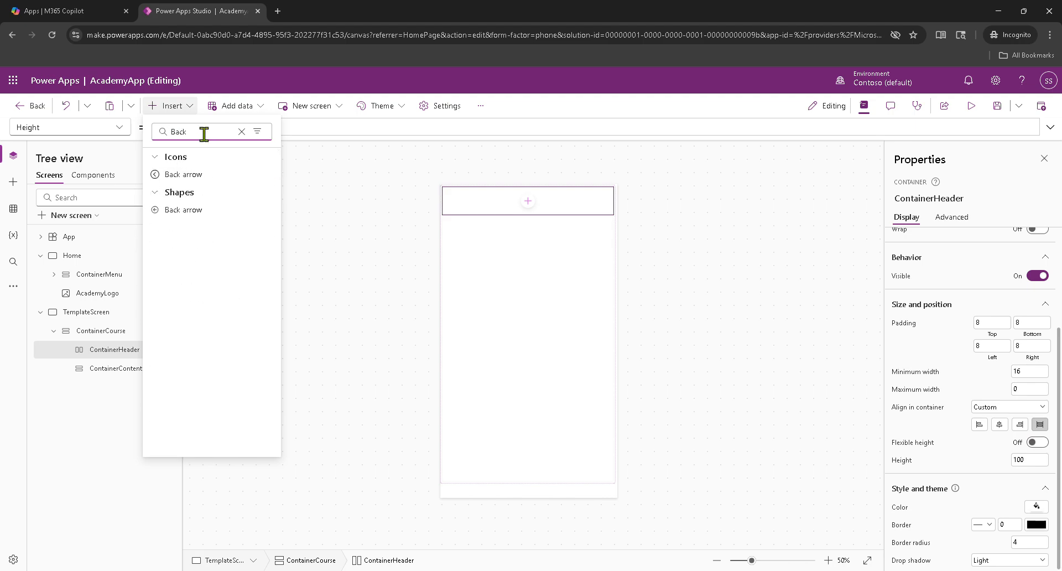
pyautogui.write('k')
pyautogui.click(201, 176)
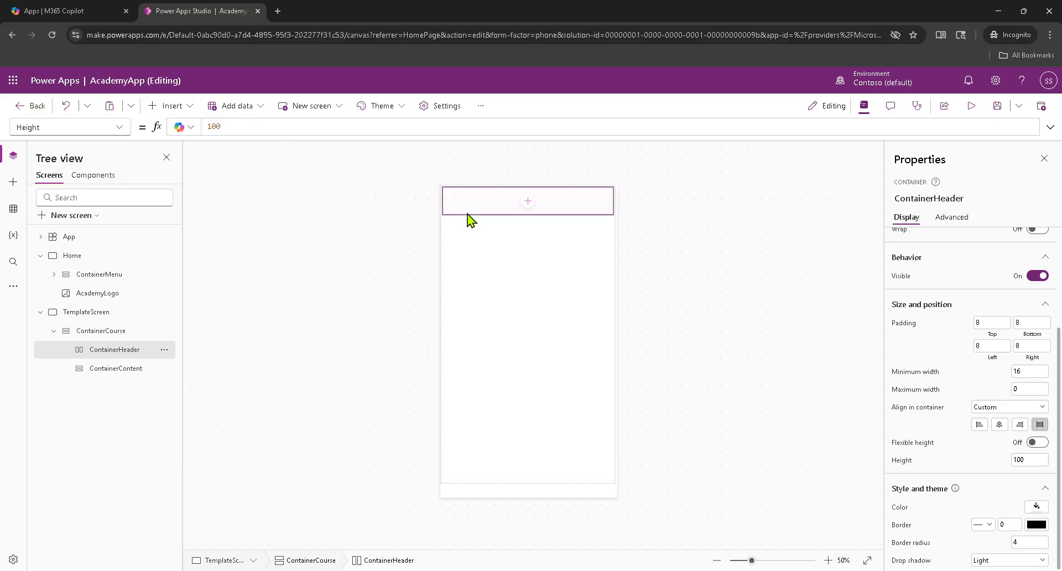
pyautogui.moveTo(467, 220); pyautogui.dragTo(471, 216)
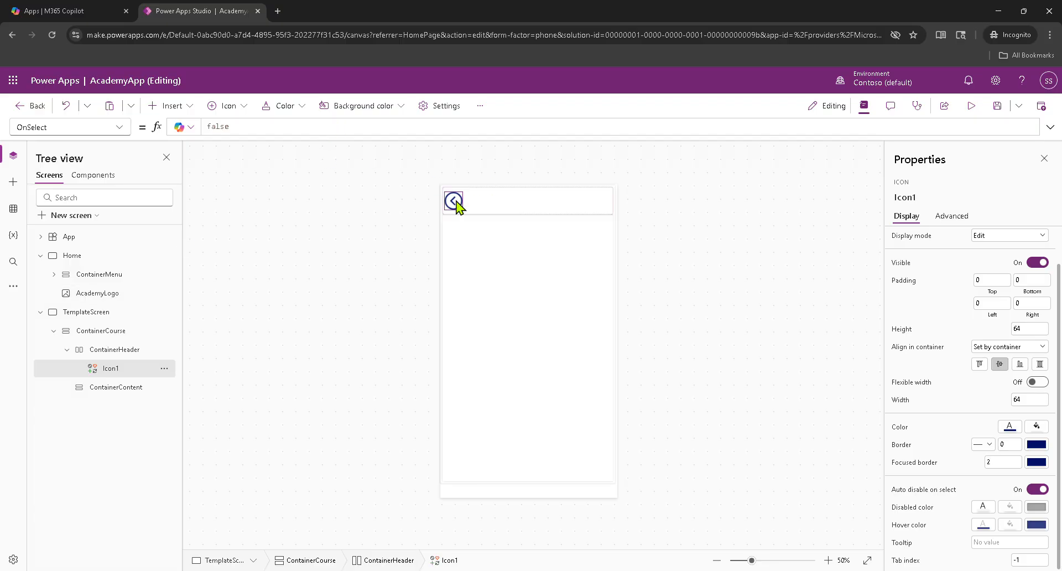
# Rename the back arrow icon in ContainerHeader as ReturnBtn.
pyautogui.click(164, 368)
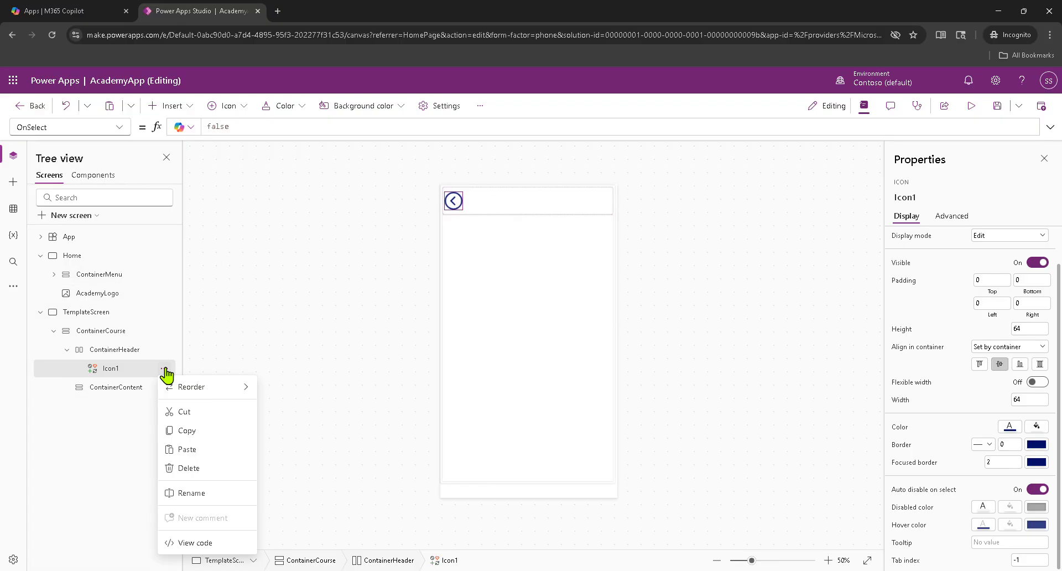
pyautogui.click(213, 488)
pyautogui.write('R')
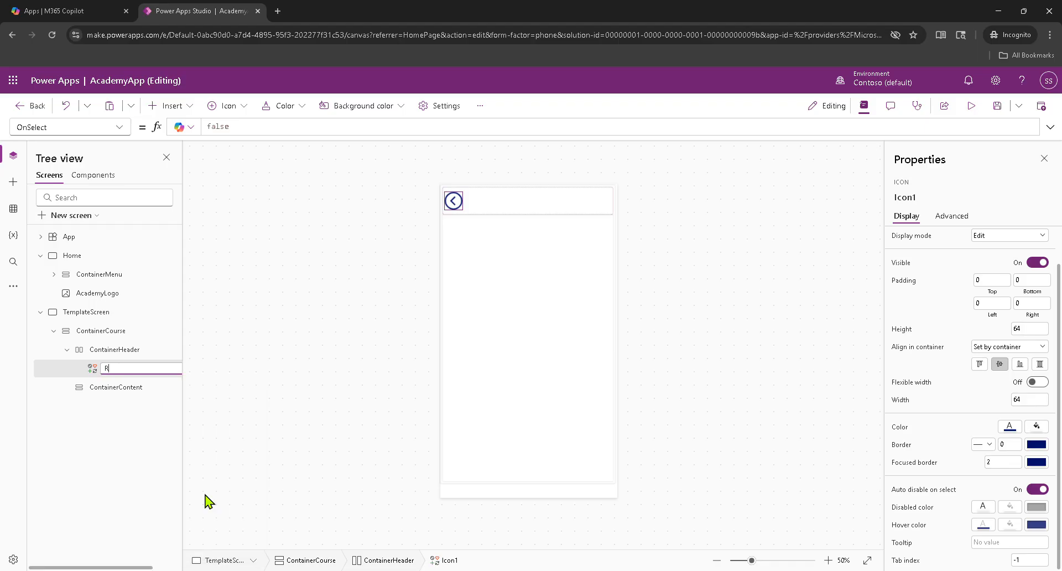
pyautogui.write('eturnBtn')
pyautogui.press('Return')
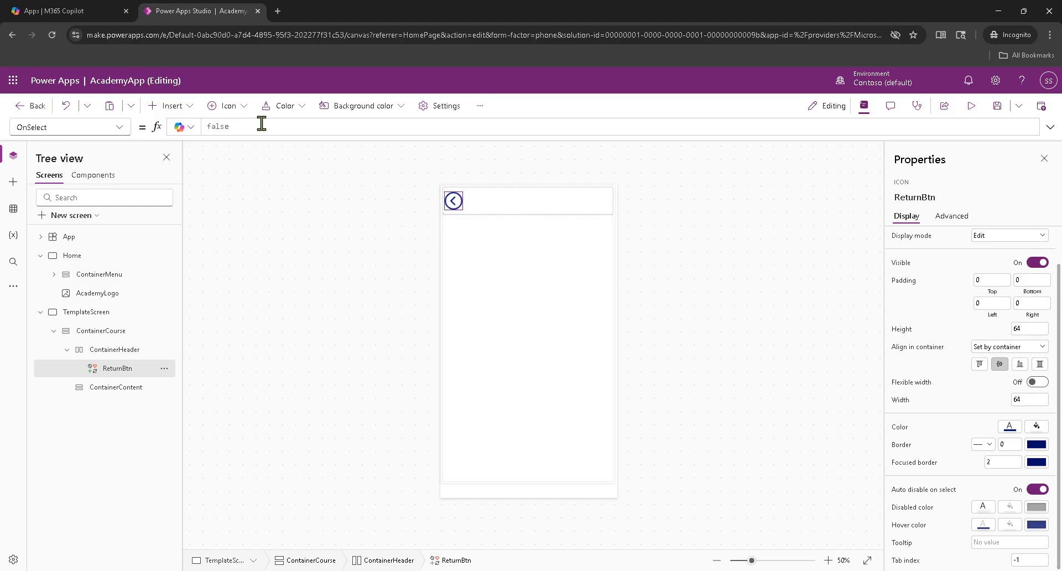
# Set the OnSelect formula of ReturnBtn to Back() so that it navigates to the previous screen.
pyautogui.doubleClick(238, 129)
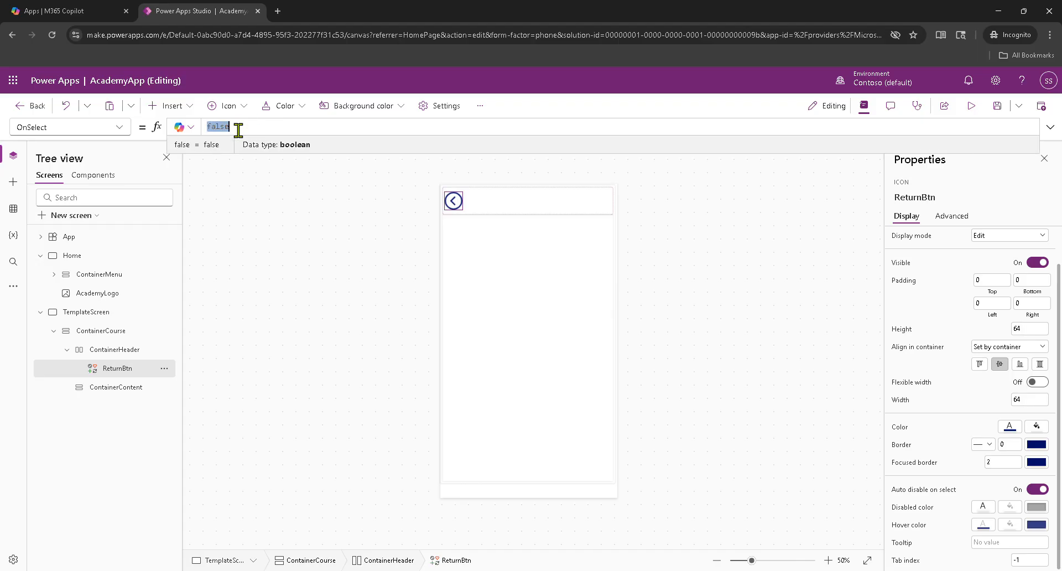
pyautogui.write('Back')
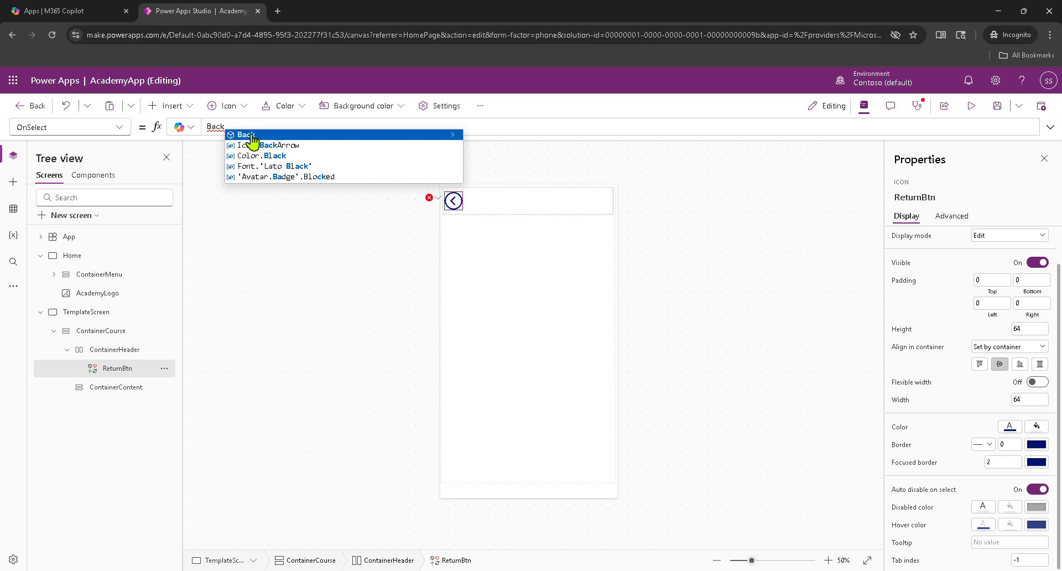
pyautogui.click(252, 137)
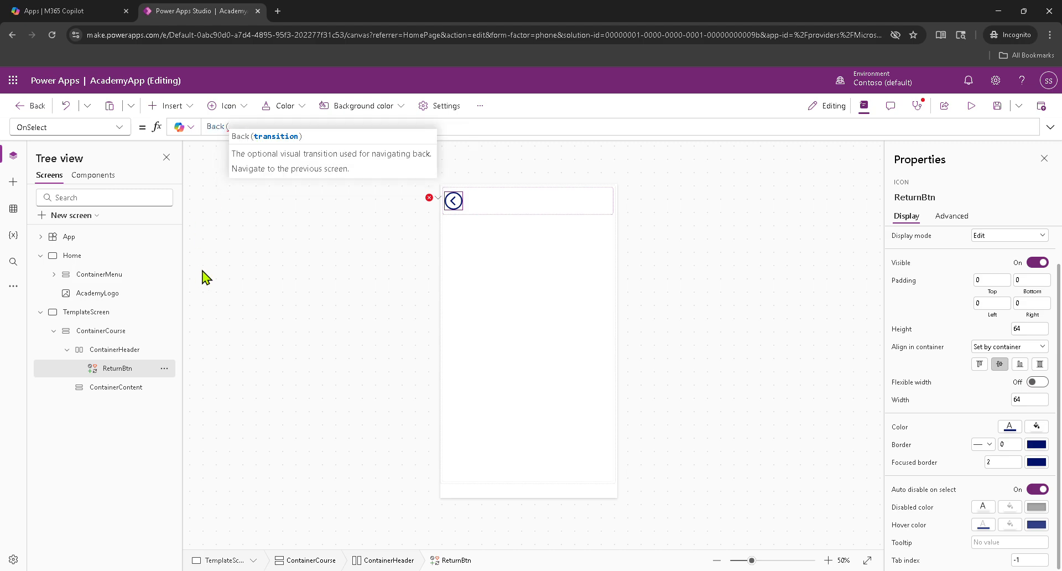
pyautogui.write(')')
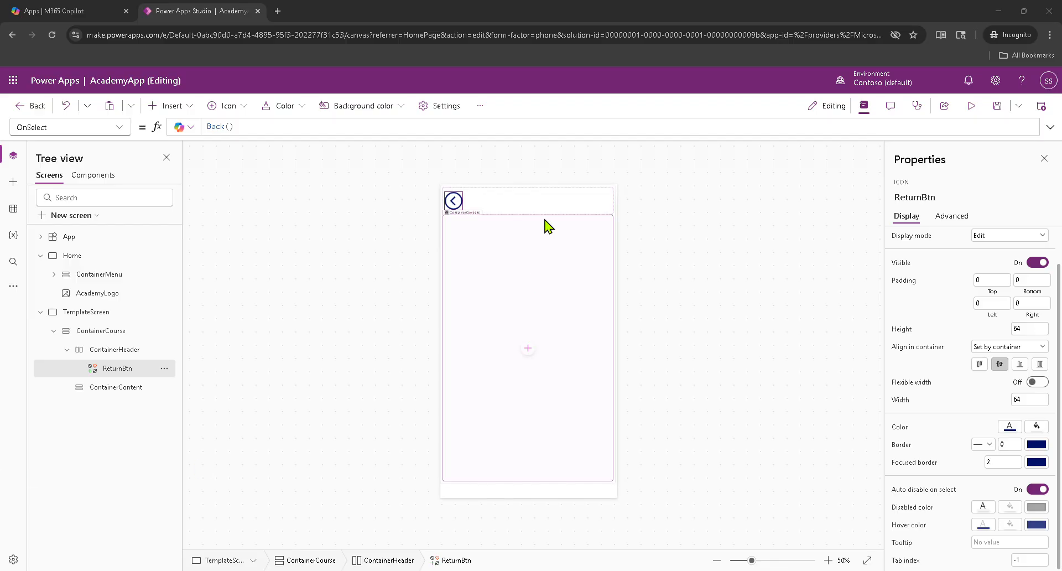
pyautogui.click(454, 200)
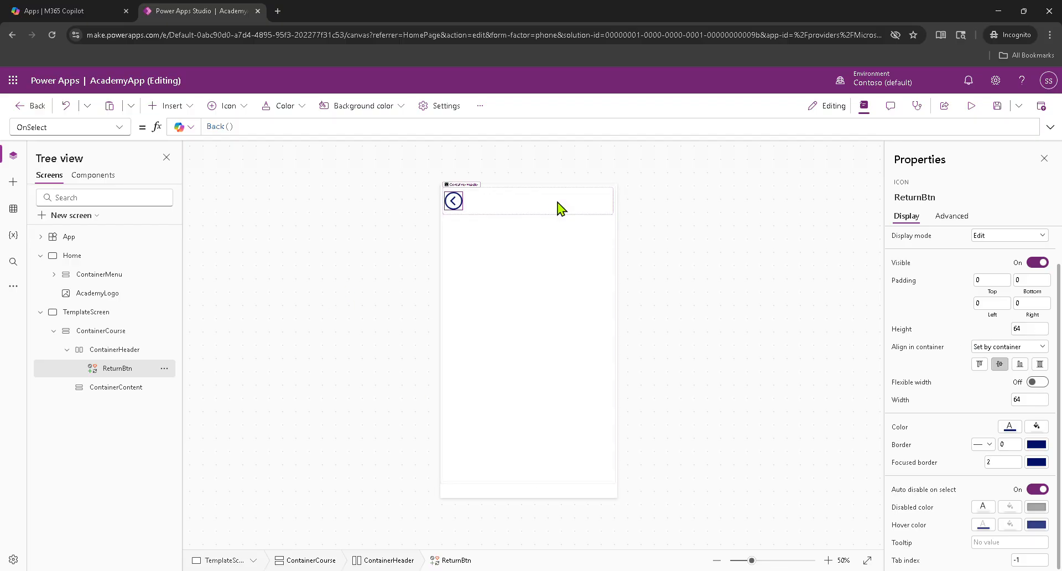
# Insert a text label into ContainerHeader with the centre-aligned text Product Name.
pyautogui.click(514, 204)
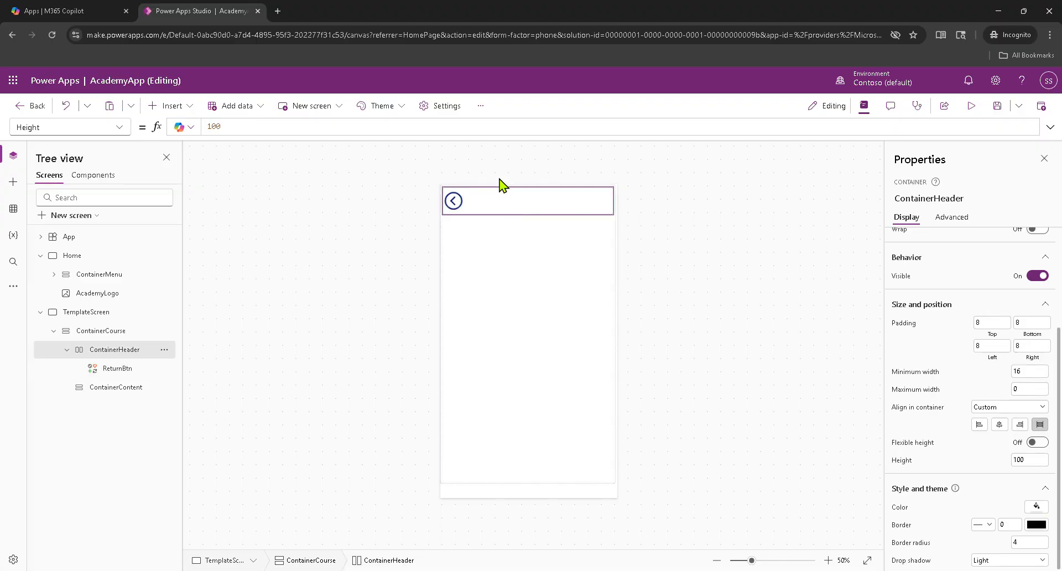
pyautogui.click(191, 107)
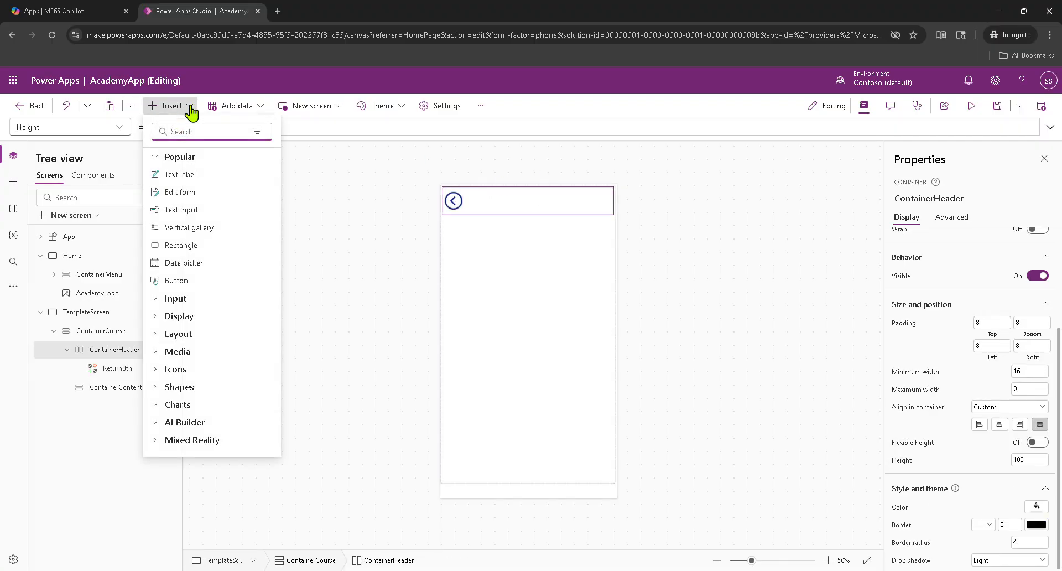
pyautogui.click(193, 176)
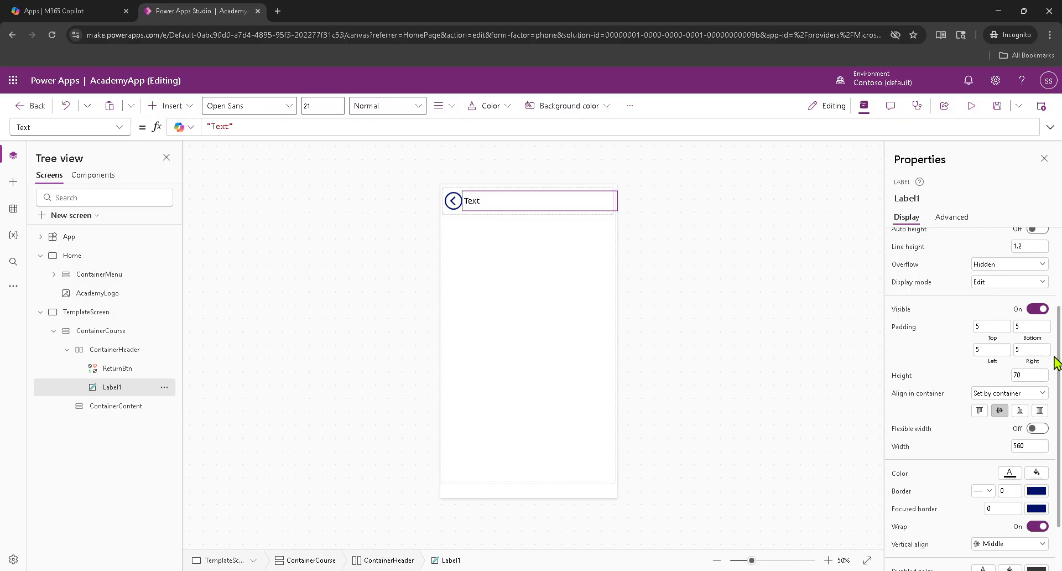
pyautogui.scroll(2, 1059, 370)
pyautogui.doubleClick(989, 242)
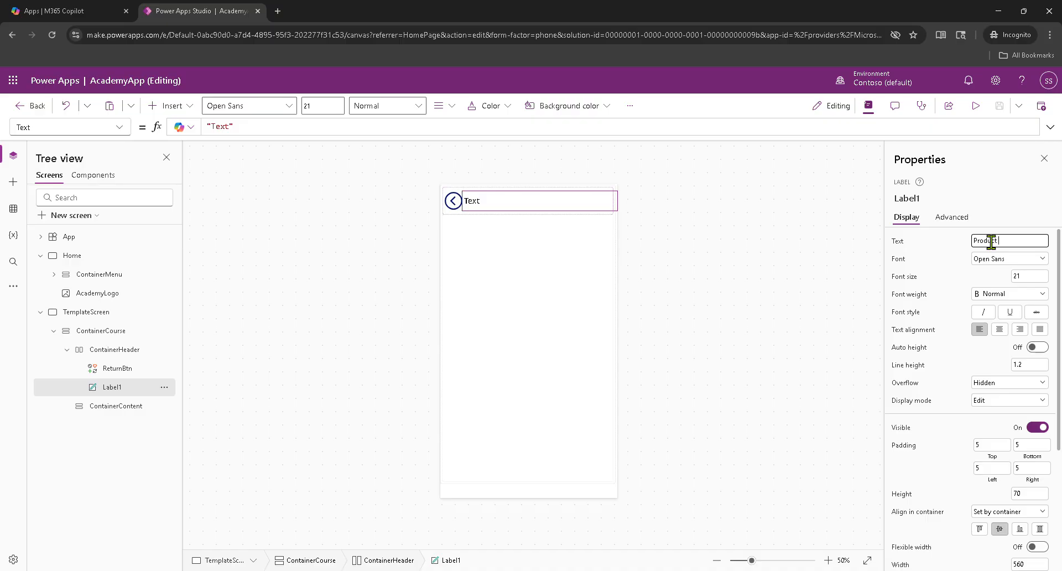
pyautogui.write('ame')
pyautogui.press('Tab')
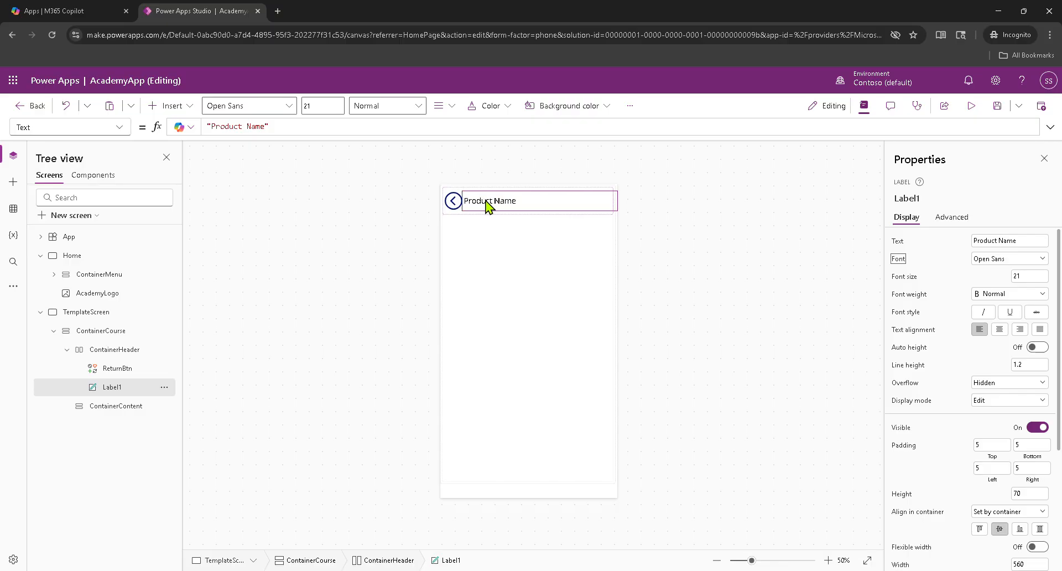
pyautogui.click(999, 330)
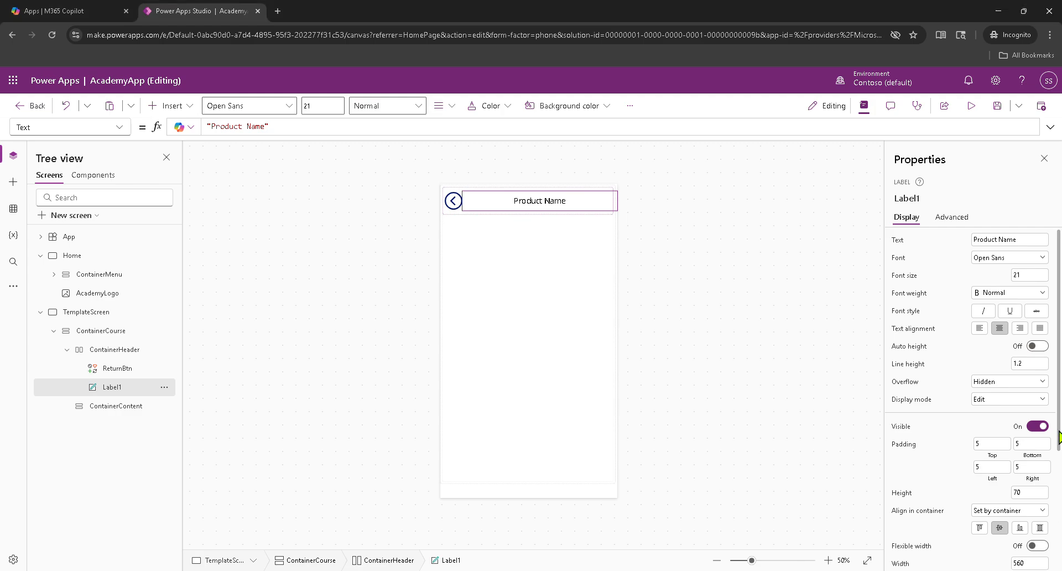
# Try a width of 80 for the Product Name label in ContainerHeader.
pyautogui.moveTo(1058, 437); pyautogui.dragTo(1054, 560)
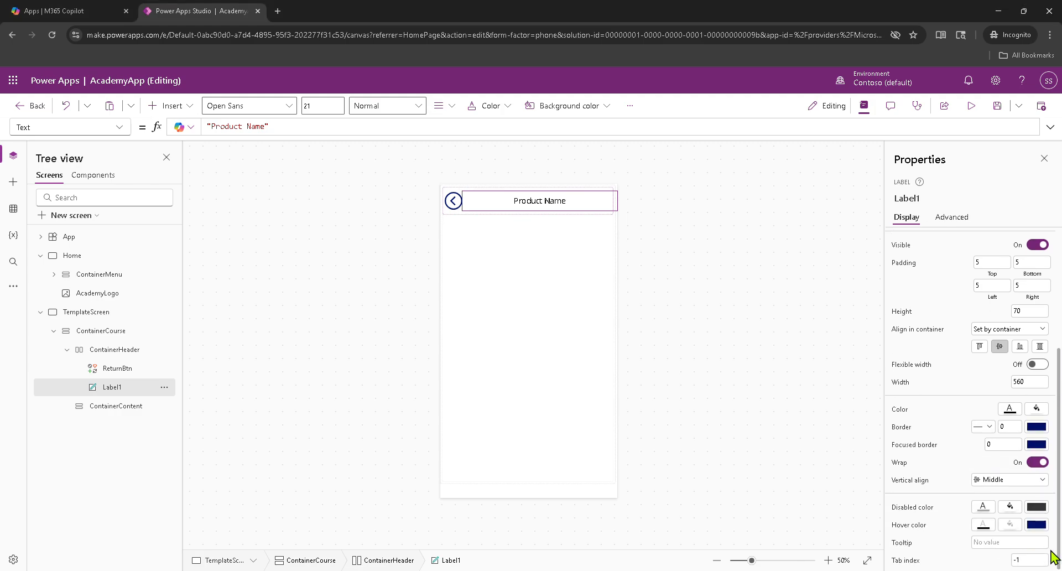
pyautogui.doubleClick(1028, 381)
pyautogui.write('80')
pyautogui.press('Return')
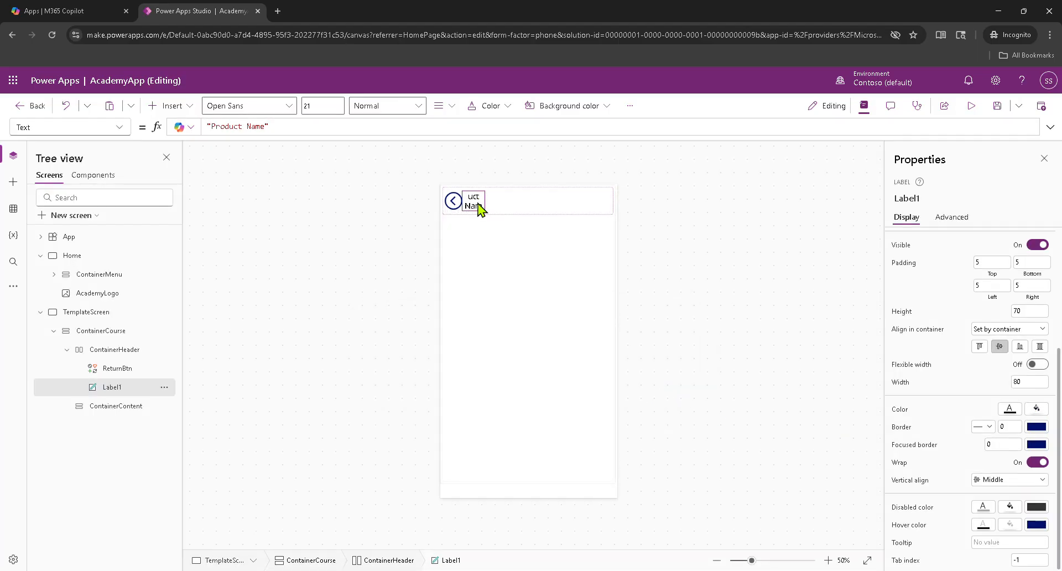
pyautogui.click(1024, 382)
pyautogui.click(470, 208)
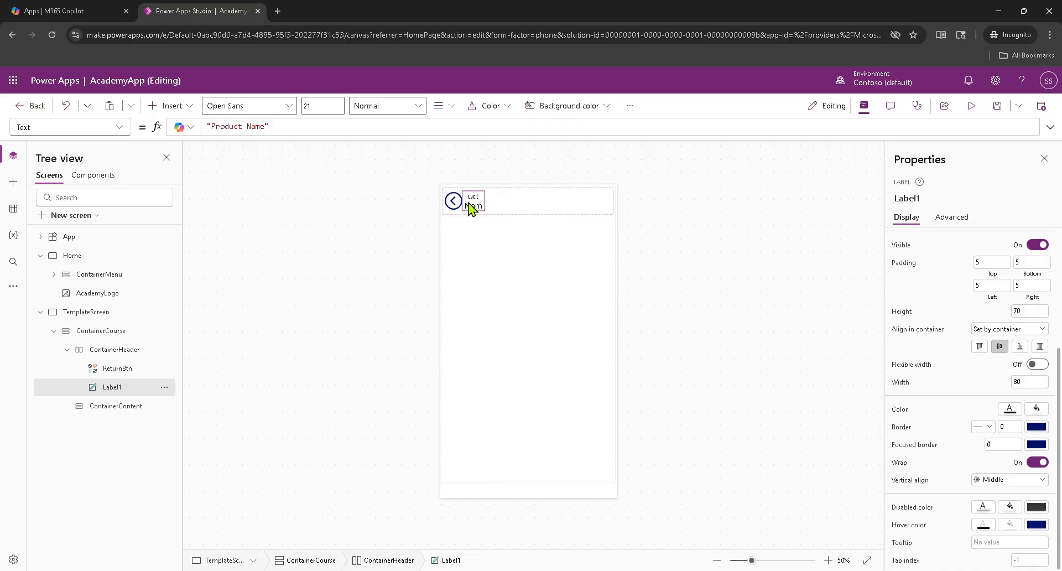
# Set the Product Name label's width to 560 and its font size to 26.
pyautogui.click(1027, 383)
pyautogui.write('560')
pyautogui.press('Return')
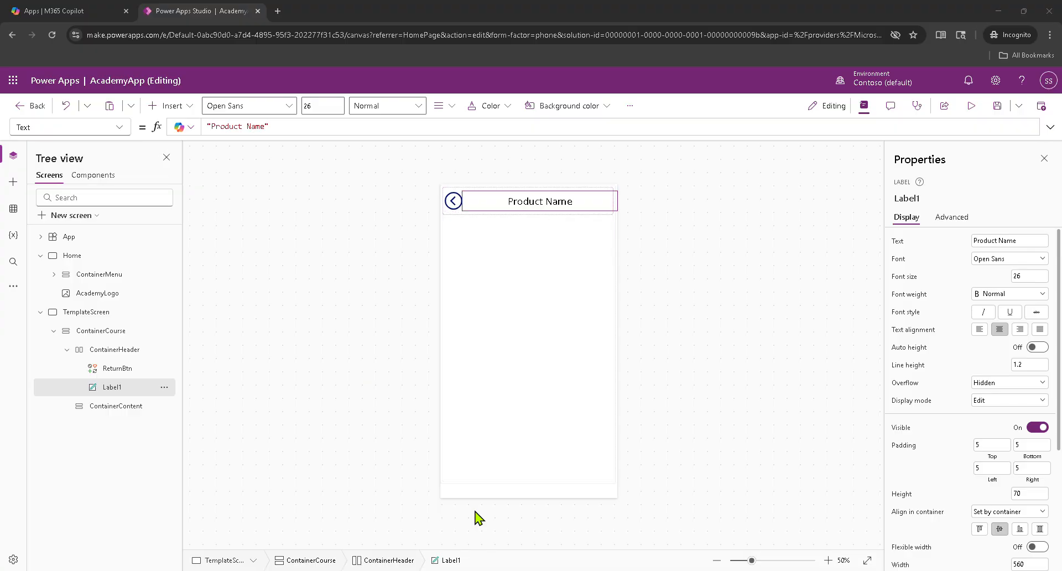
pyautogui.click(534, 382)
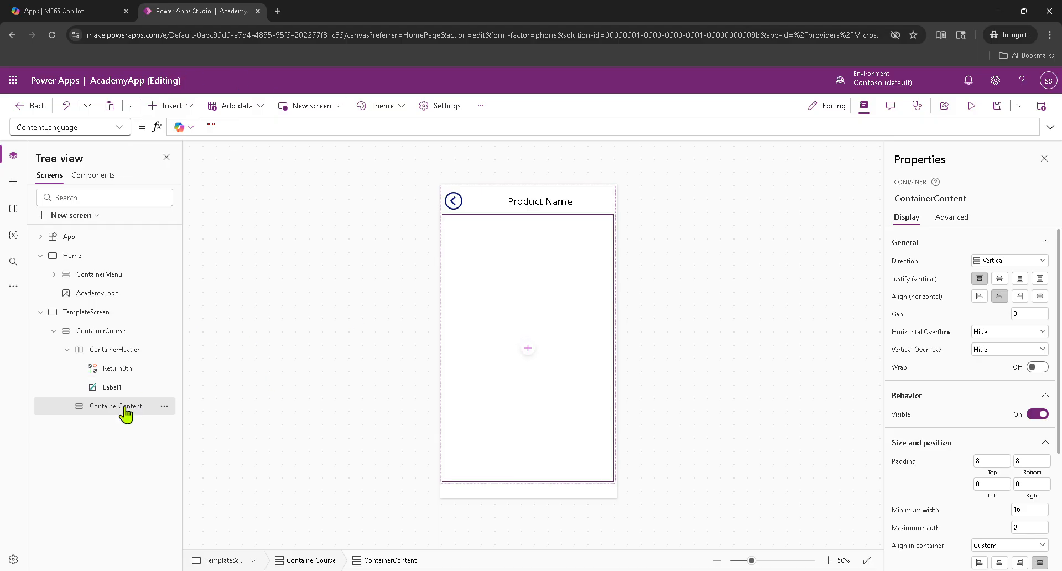
# Rename the Product Name label in ContainerHeader as ProductNameLbl.
pyautogui.click(128, 388)
pyautogui.click(164, 387)
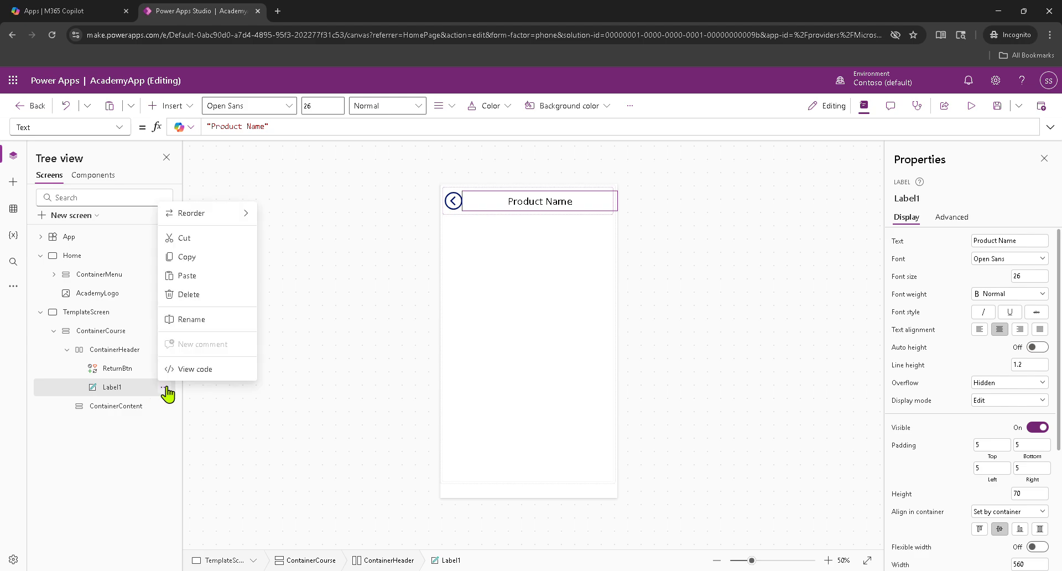
pyautogui.click(191, 319)
pyautogui.write('P')
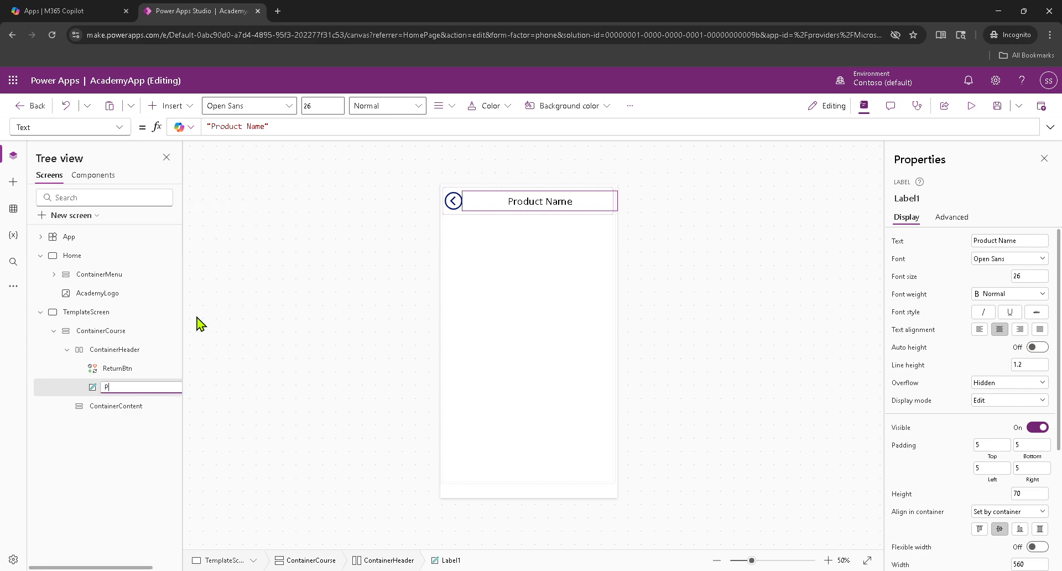
pyautogui.write('roductNameLbl')
pyautogui.press('Return')
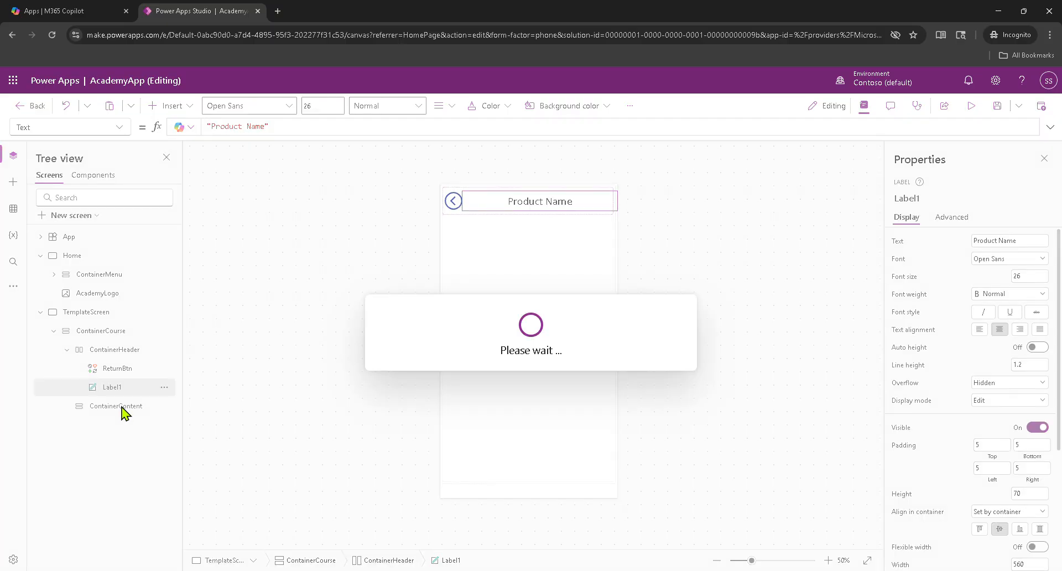
# Insert a Video media control into ContainerContent.
pyautogui.click(122, 412)
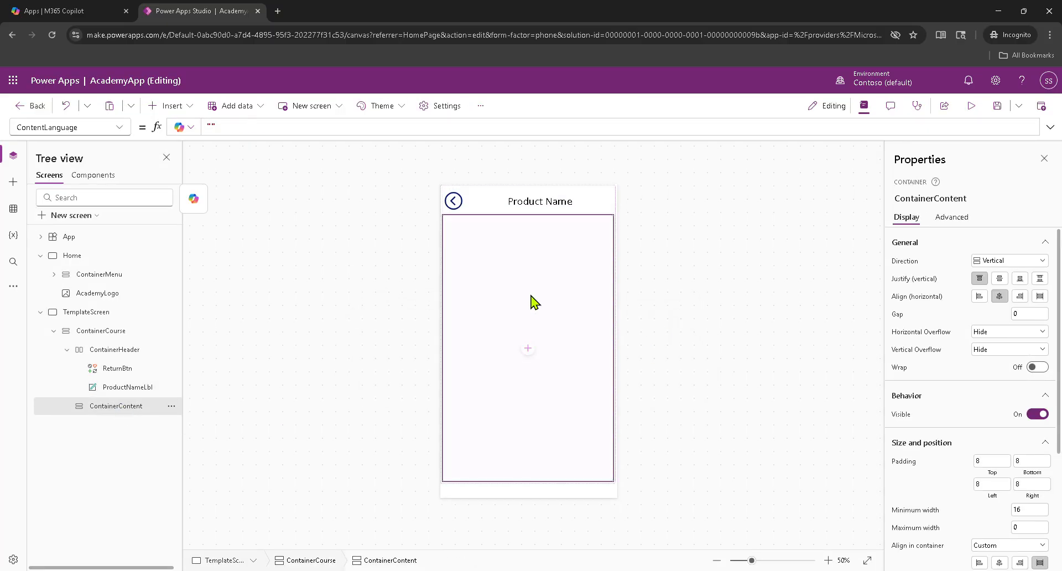
pyautogui.click(167, 105)
pyautogui.click(176, 335)
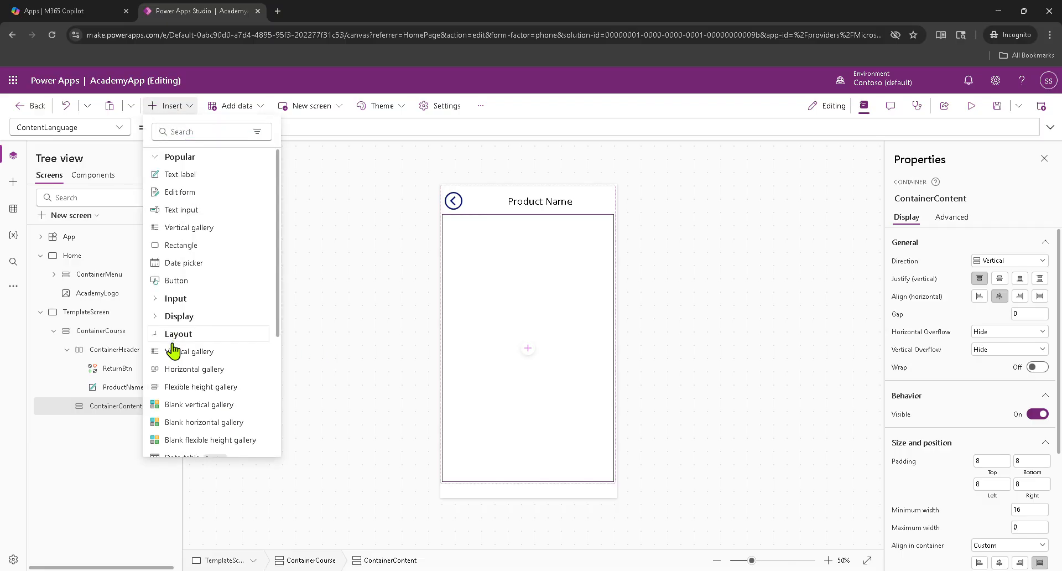
pyautogui.click(172, 333)
pyautogui.click(176, 351)
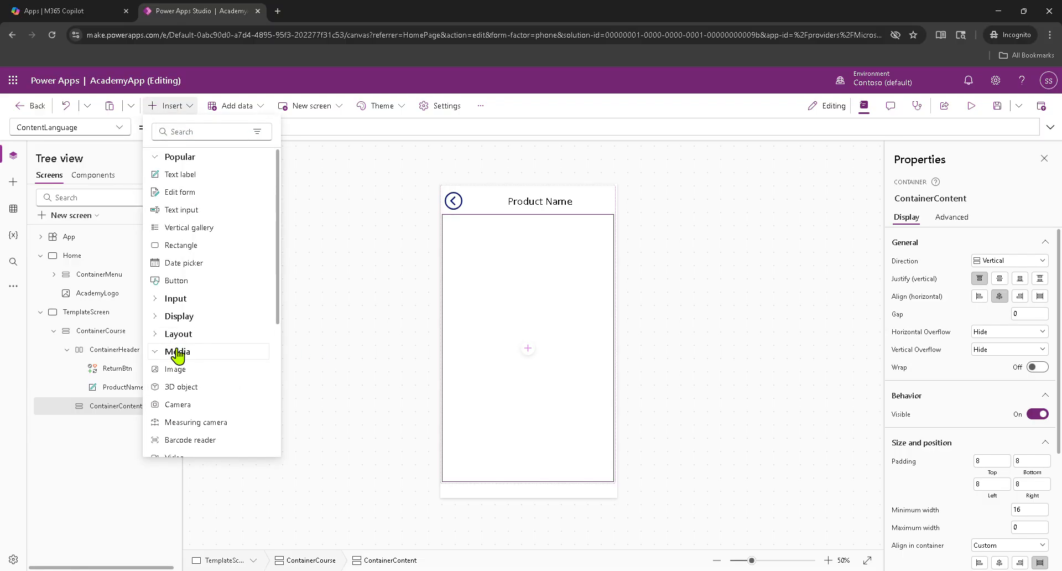
pyautogui.moveTo(278, 308); pyautogui.dragTo(271, 398)
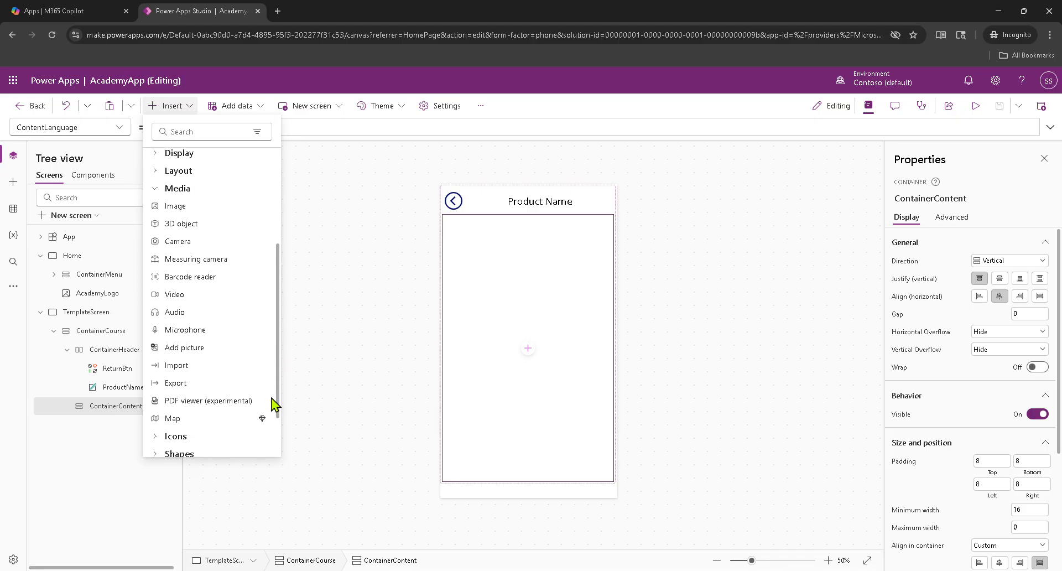
pyautogui.click(184, 293)
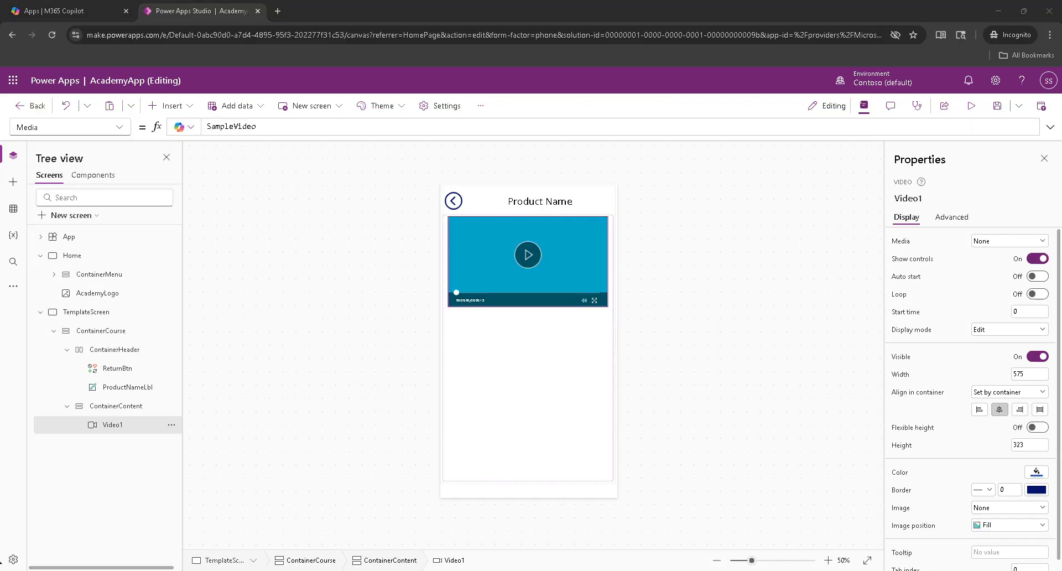
# Rename the video control in ContainerContent as ProductVideo.
pyautogui.click(169, 425)
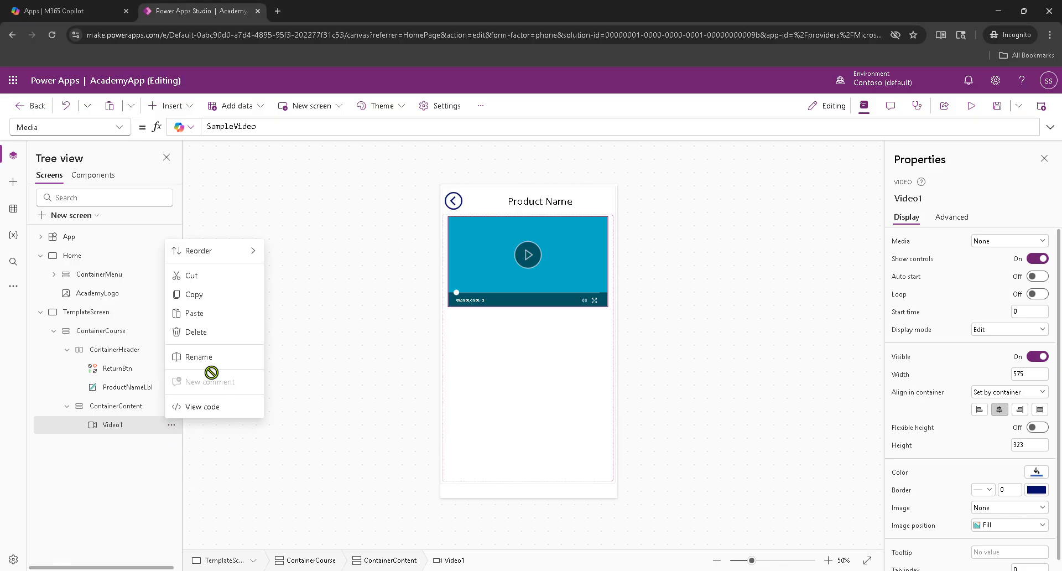
pyautogui.click(204, 354)
pyautogui.write('Product')
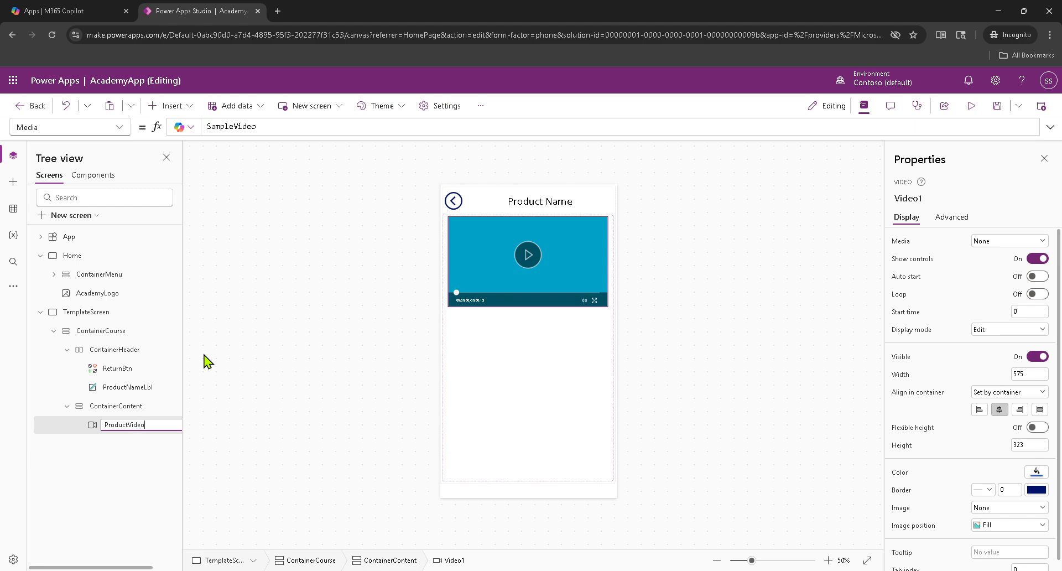
pyautogui.press('Return')
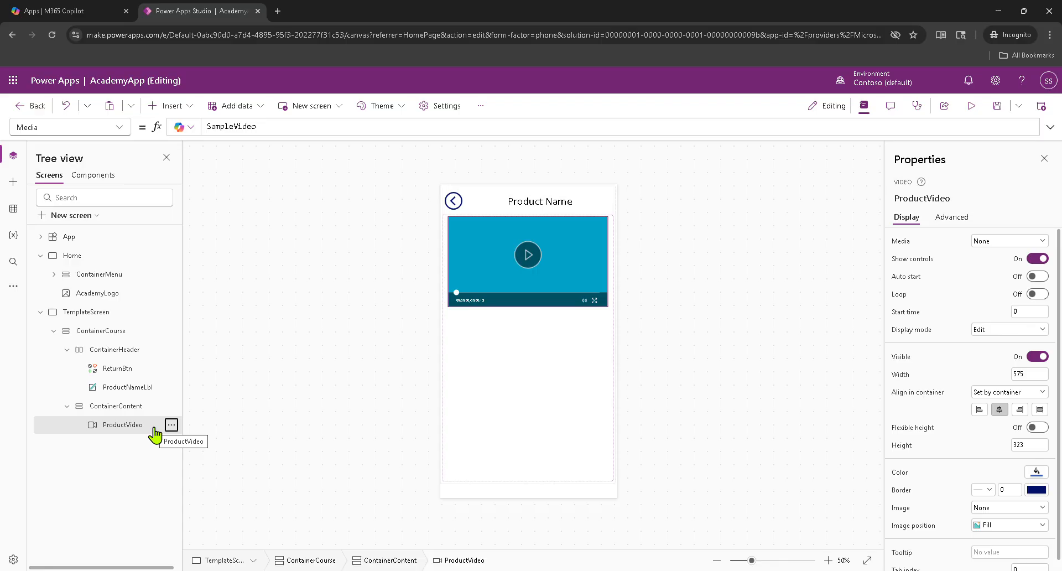
# Insert a text label below ProductVideo in ContainerContent and rename it as ProductLbl.
pyautogui.click(166, 106)
pyautogui.click(181, 176)
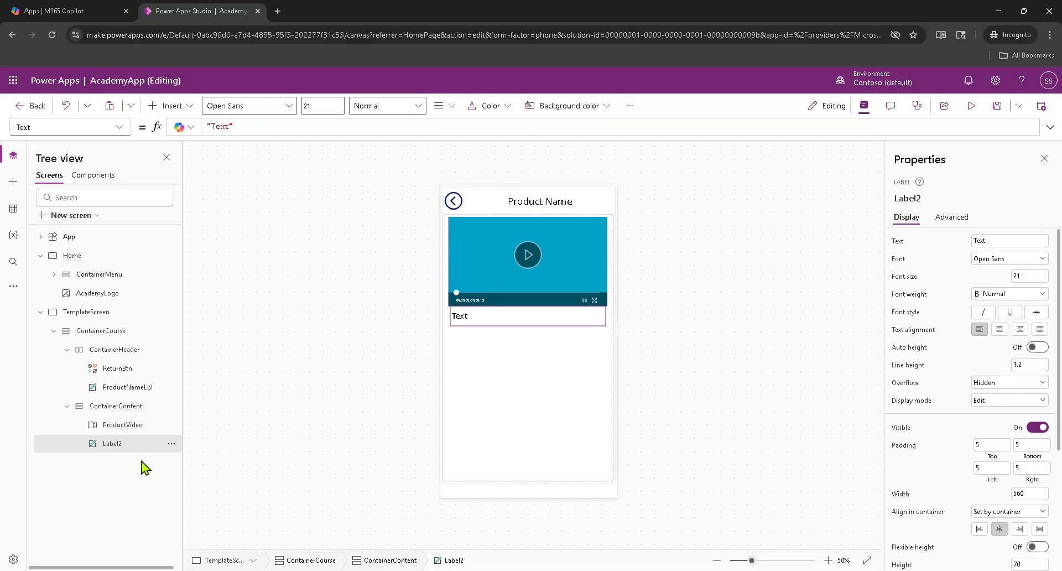
pyautogui.click(172, 444)
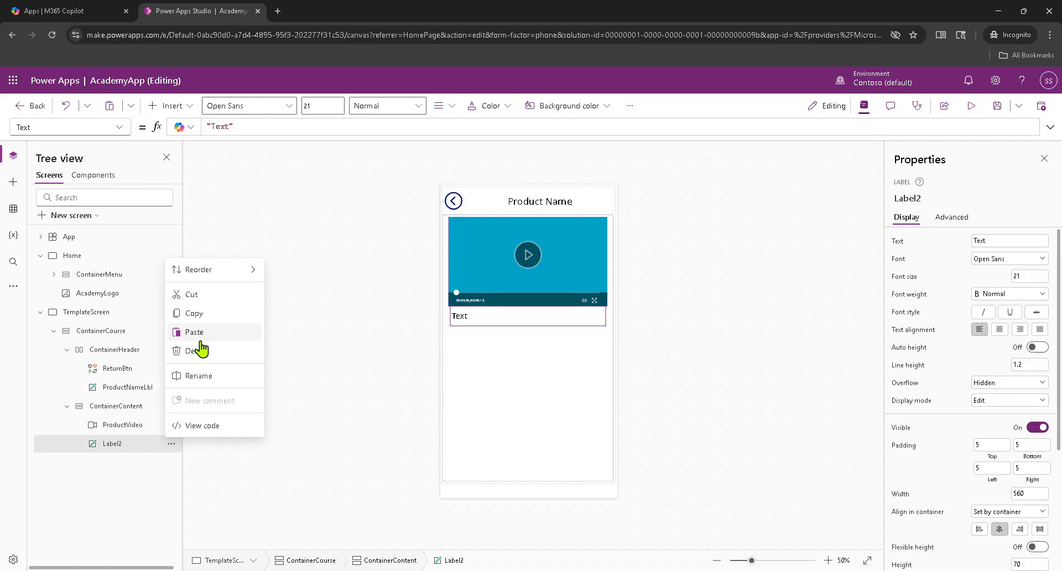
pyautogui.click(206, 376)
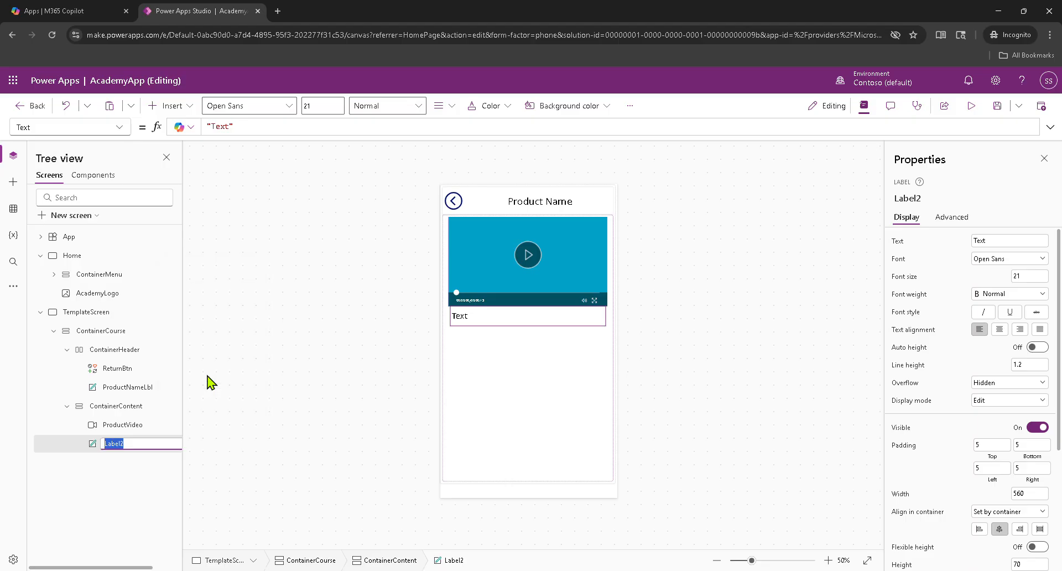
pyautogui.write('Product')
pyautogui.press('Return')
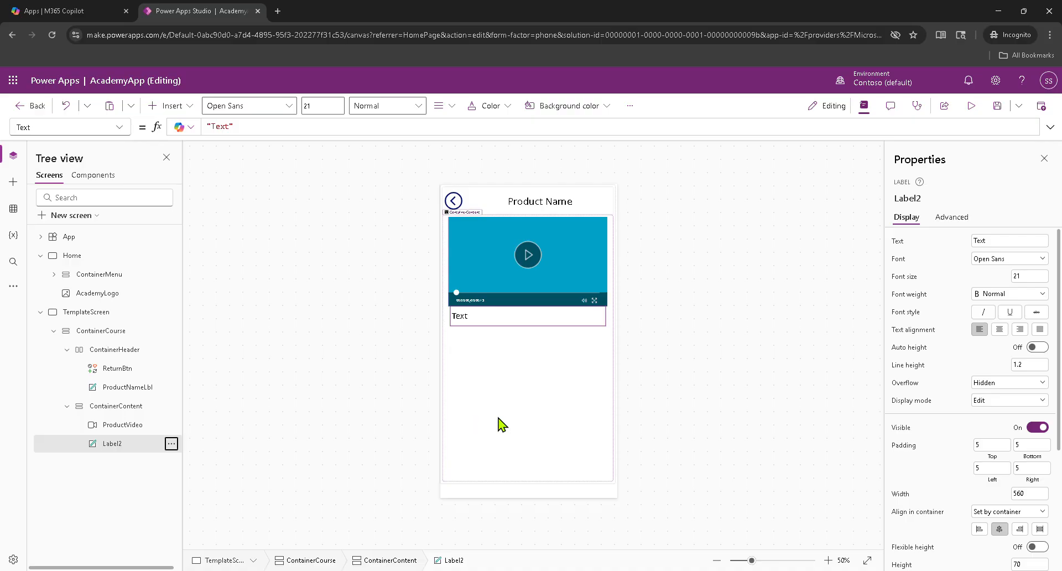
# Set the text of ProductLbl to "Enter the product description here".
pyautogui.click(999, 240)
pyautogui.write('Ent')
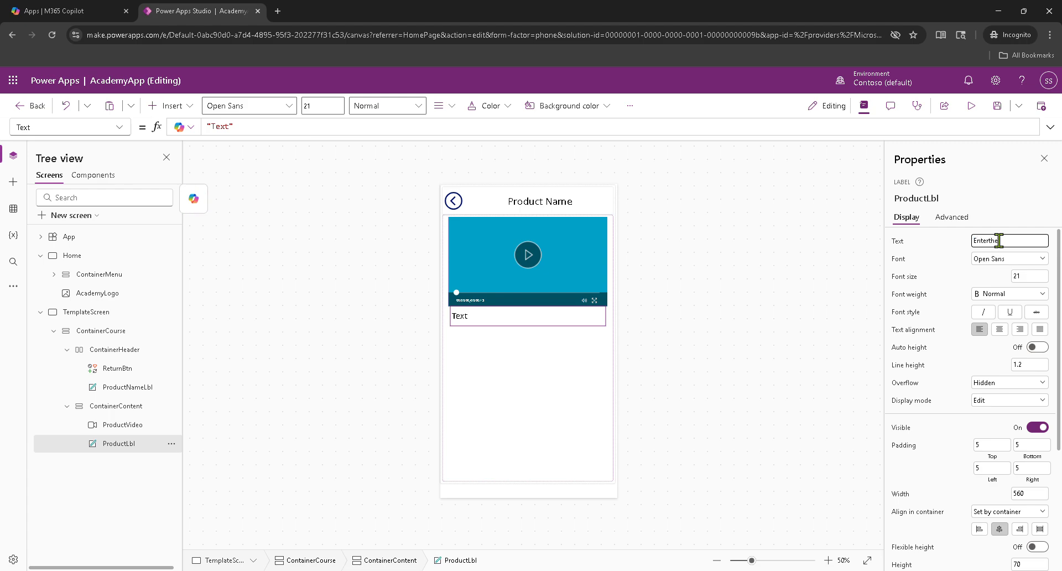
pyautogui.write('er th')
pyautogui.write('e product lab')
pyautogui.write('iption')
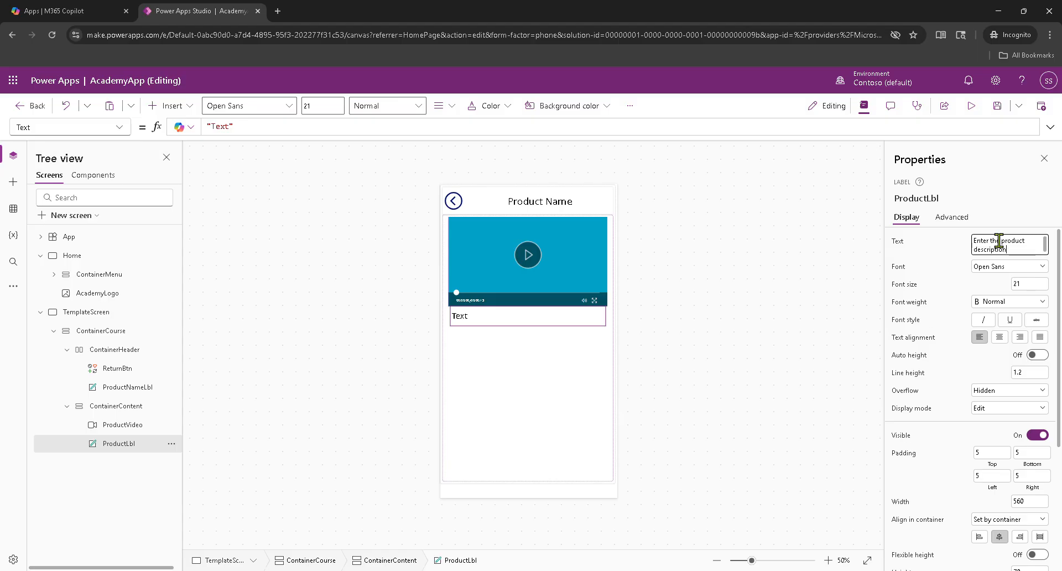
pyautogui.write(' here')
pyautogui.press('Tab')
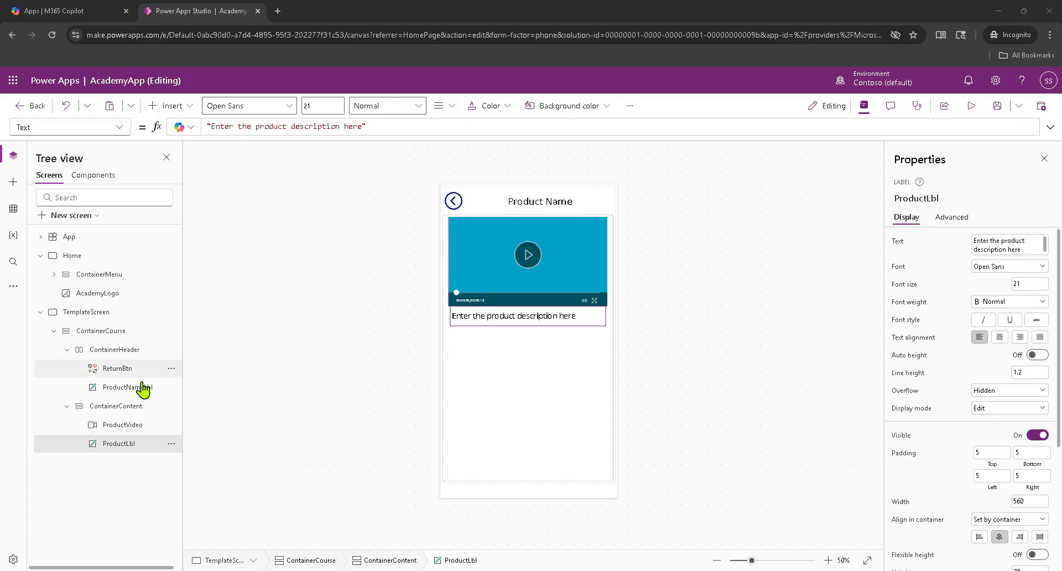
pyautogui.click(130, 409)
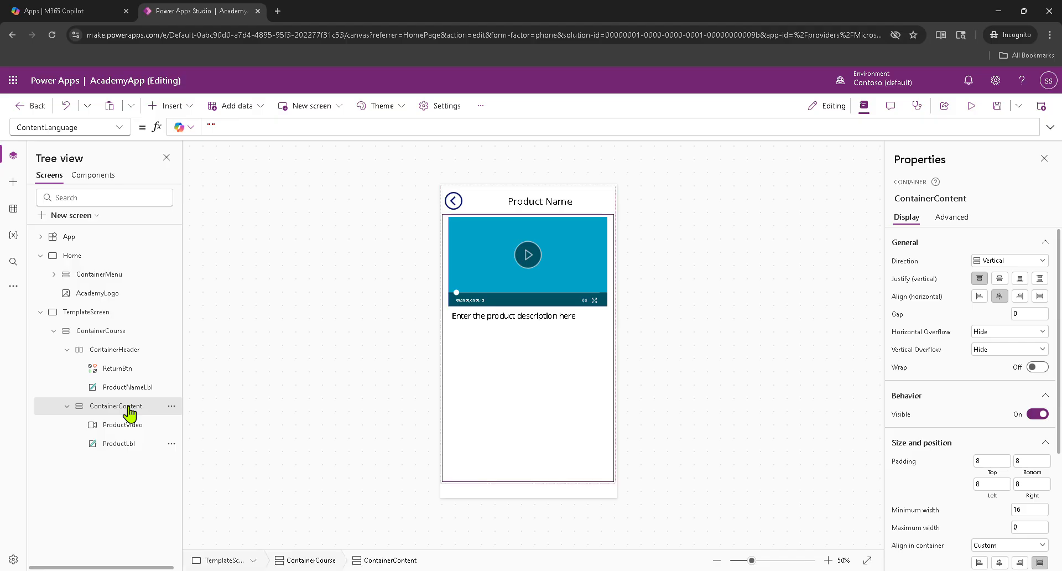
# Set ContainerContent's vertical justification to space between and add the OA_Logo.png media image to it.
pyautogui.click(1039, 279)
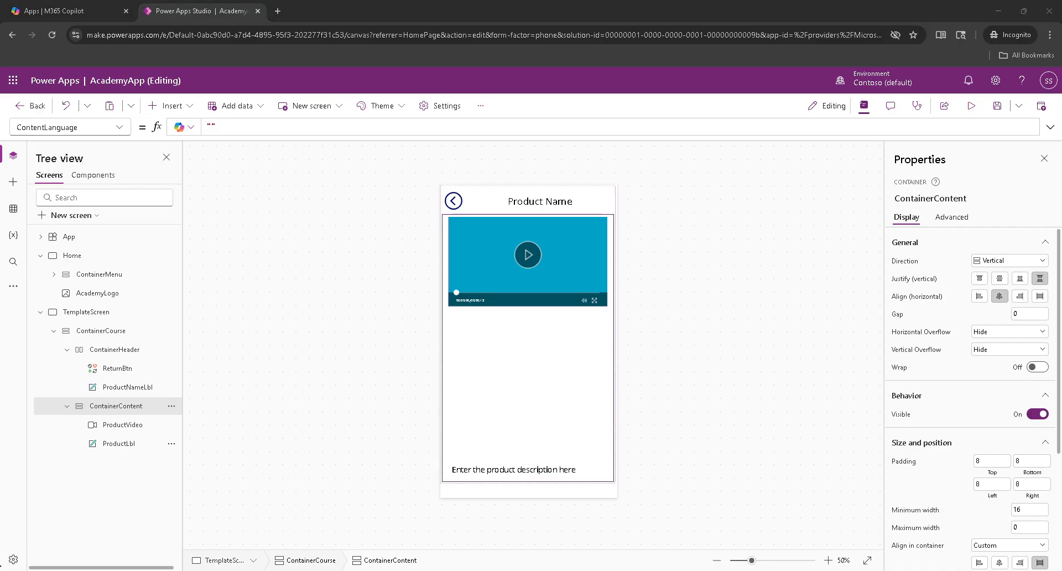
pyautogui.click(12, 287)
pyautogui.click(12, 288)
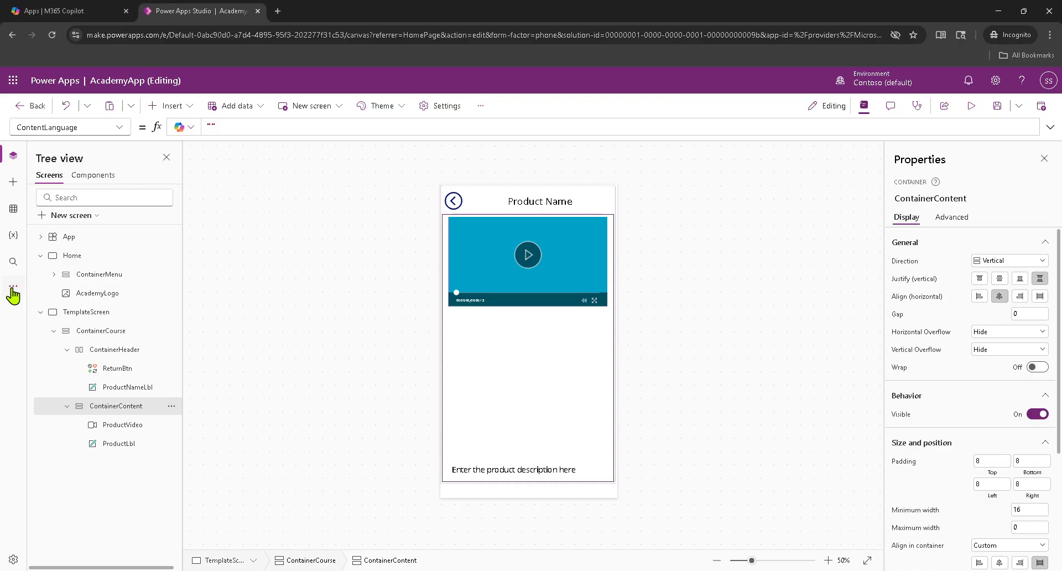
pyautogui.click(13, 288)
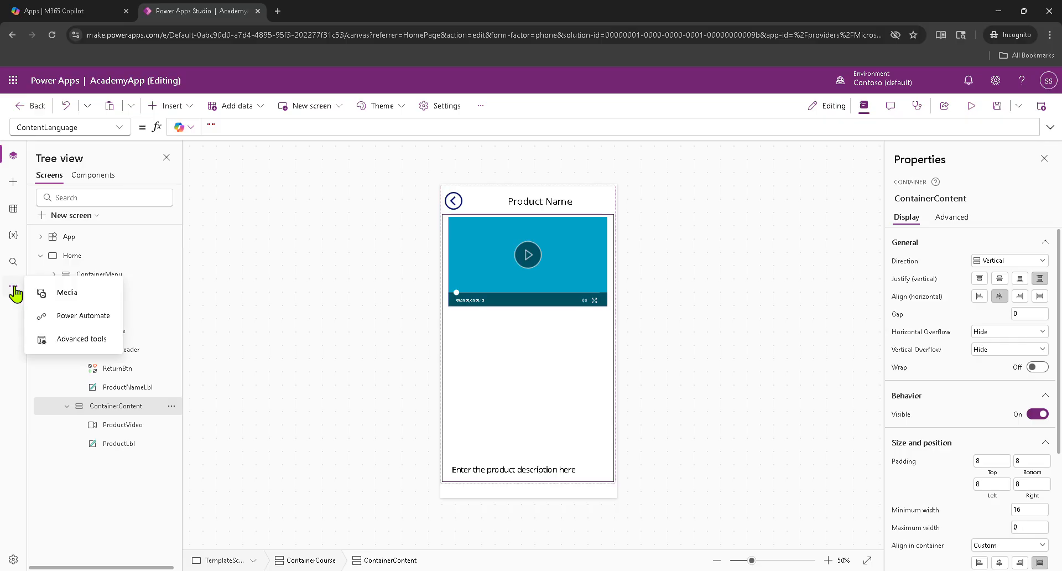
pyautogui.click(78, 292)
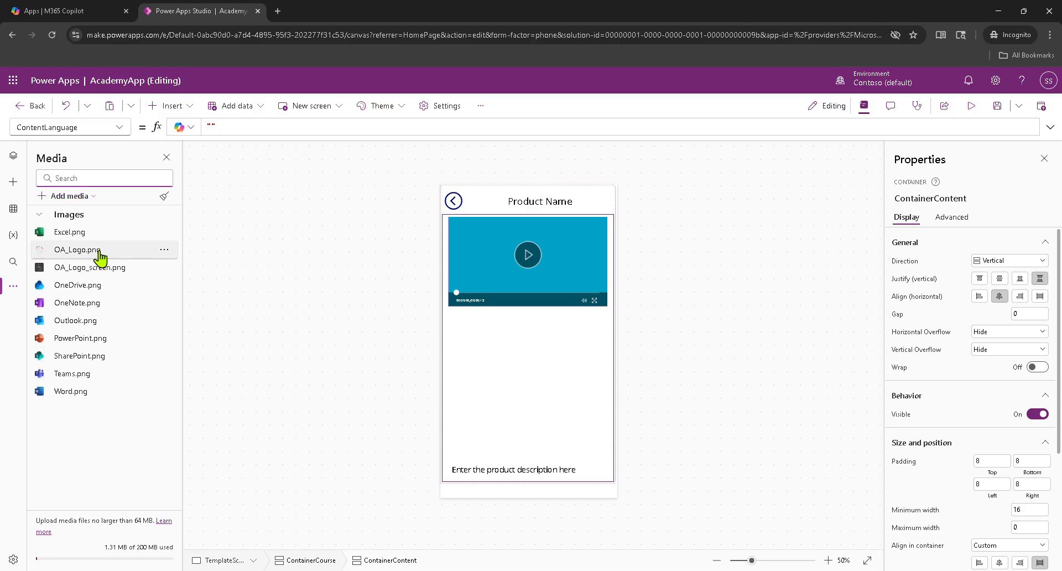
pyautogui.click(98, 255)
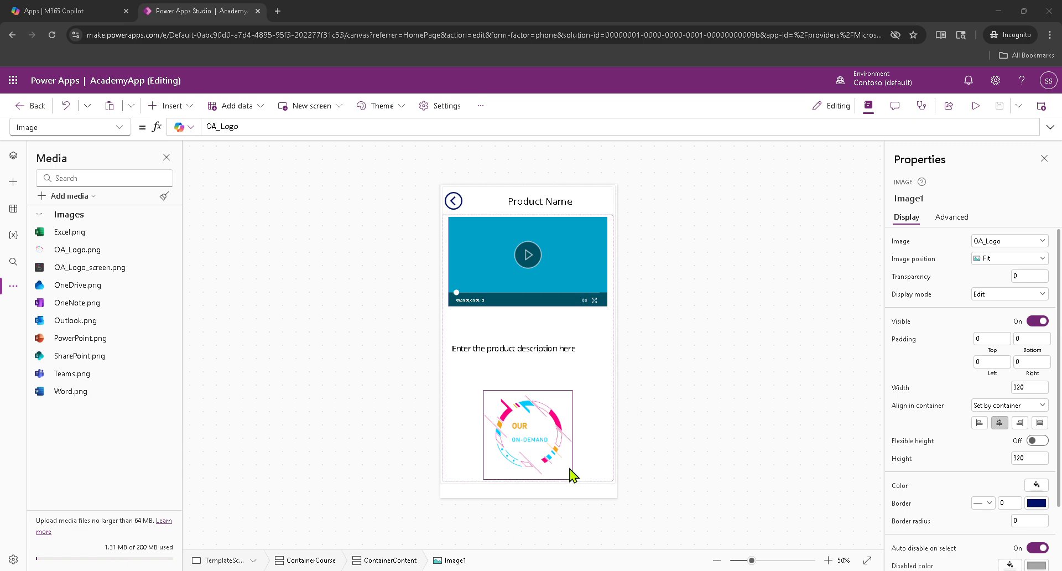
pyautogui.click(517, 445)
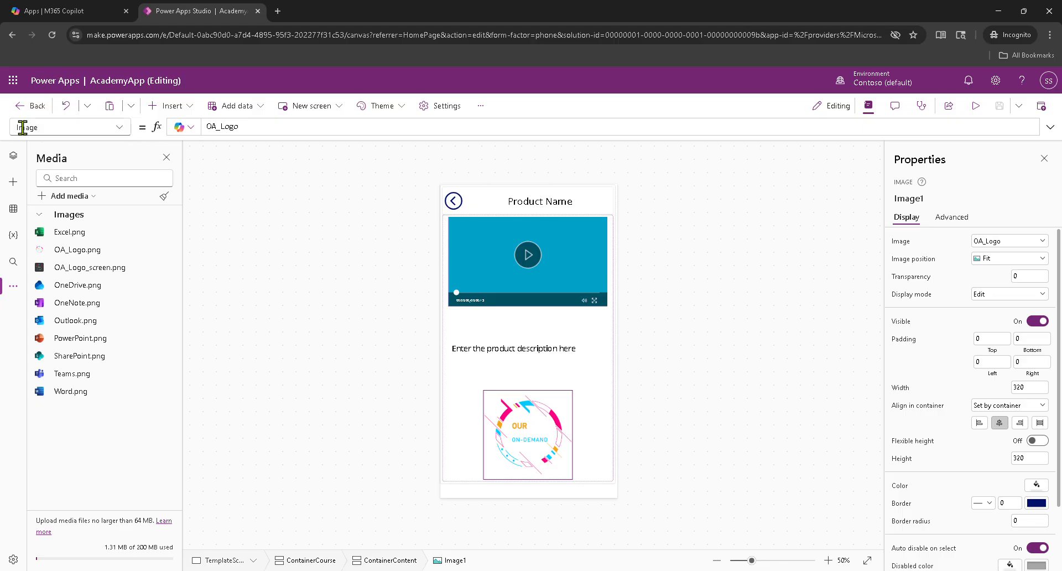
# Rename the logo image in ContainerContent as BrandLogoImg.
pyautogui.click(13, 156)
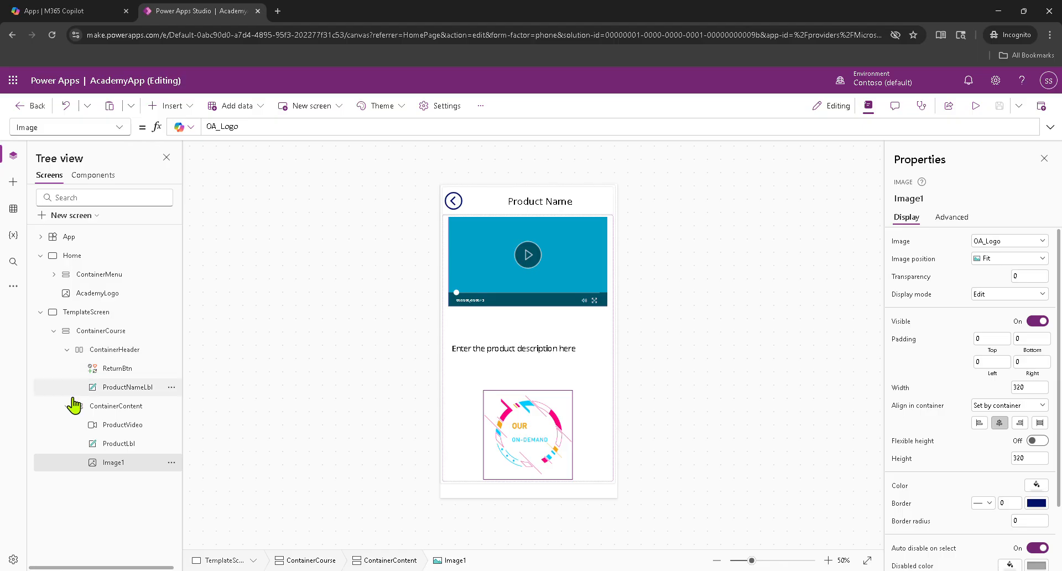
pyautogui.click(171, 463)
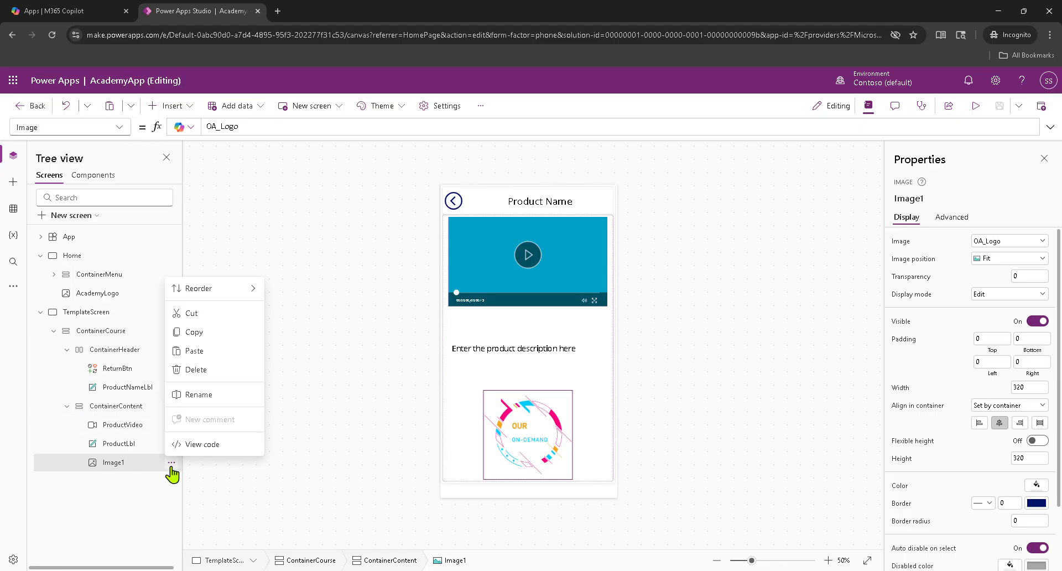
pyautogui.click(199, 394)
pyautogui.write('BrandLogo')
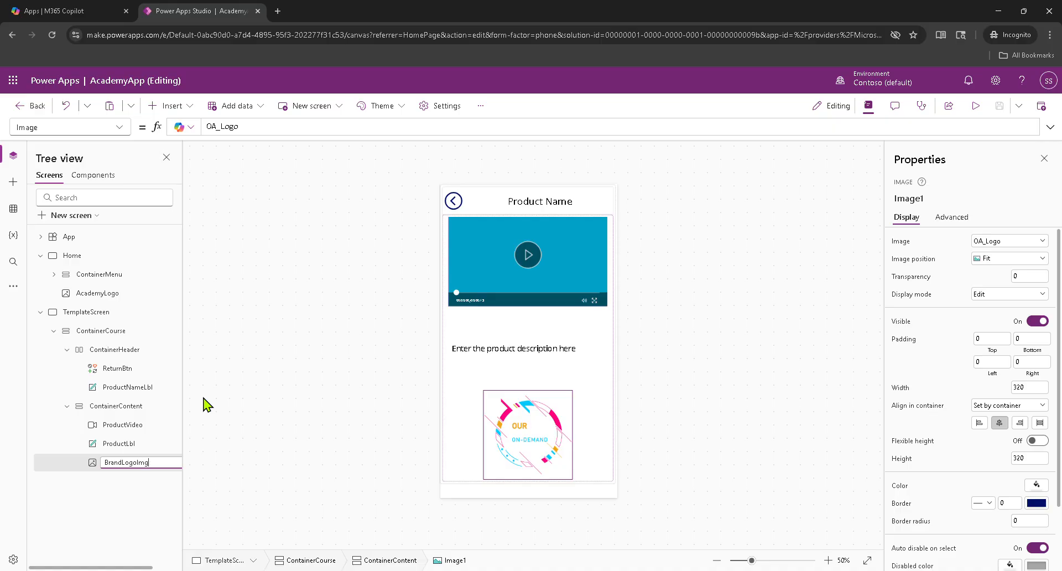
pyautogui.press('Return')
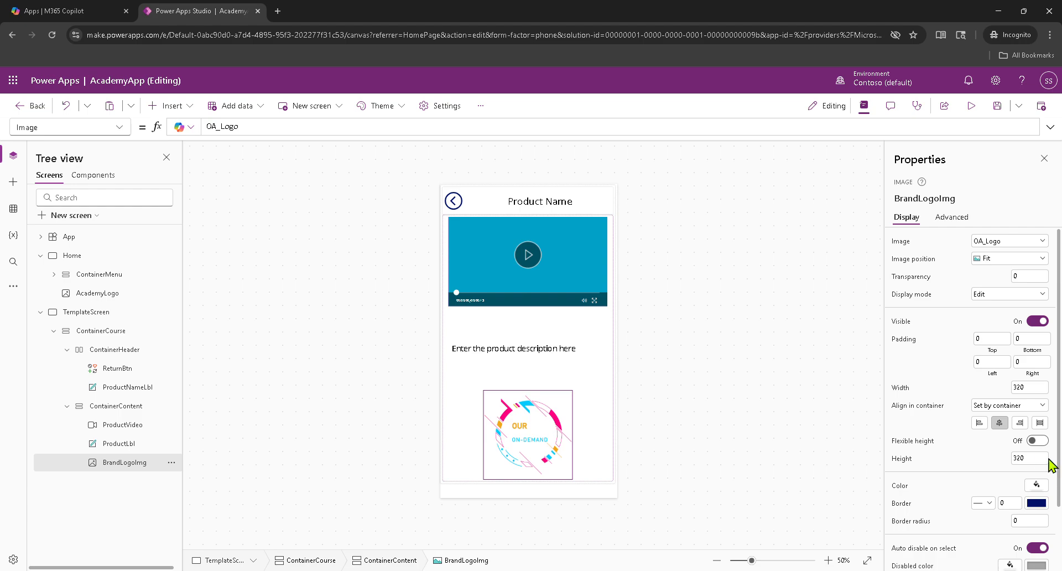
# Set the bottom padding of BrandLogoImg to 20.
pyautogui.click(987, 340)
pyautogui.press('Tab')
pyautogui.write('20')
pyautogui.press('Tab')
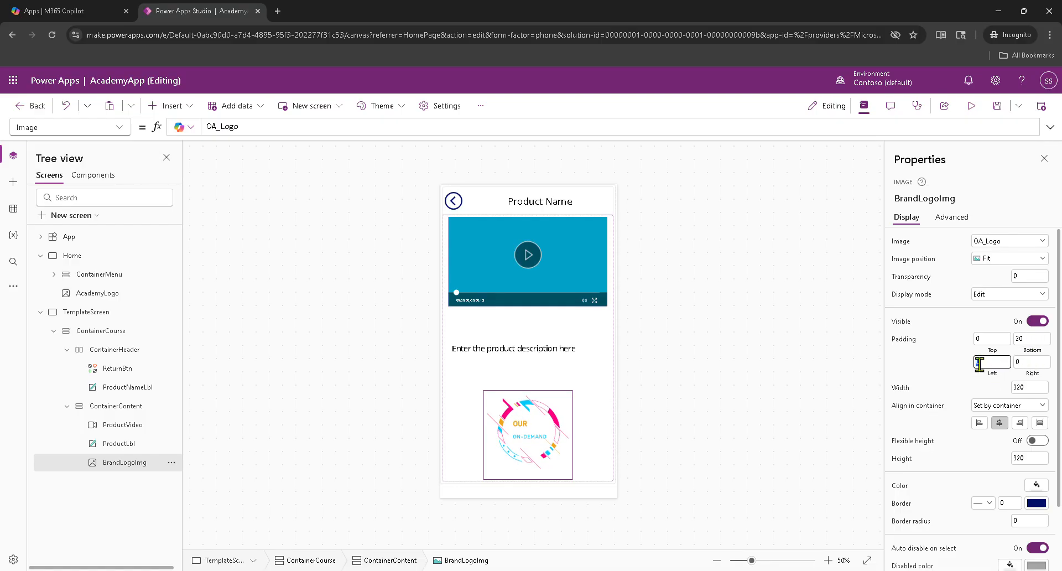
pyautogui.click(927, 371)
pyautogui.click(0, 560)
pyautogui.click(514, 377)
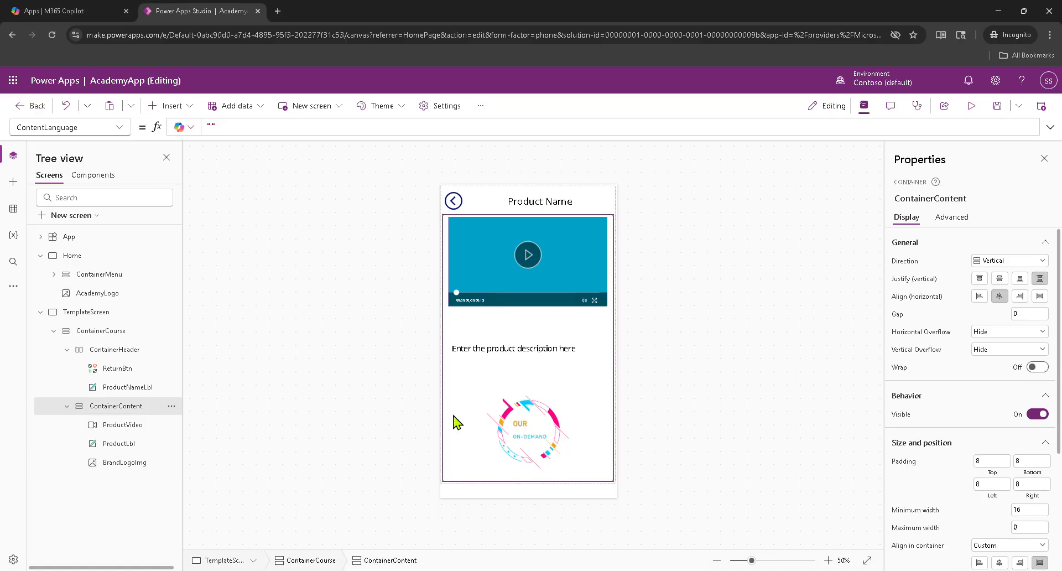
pyautogui.click(548, 285)
pyautogui.click(489, 351)
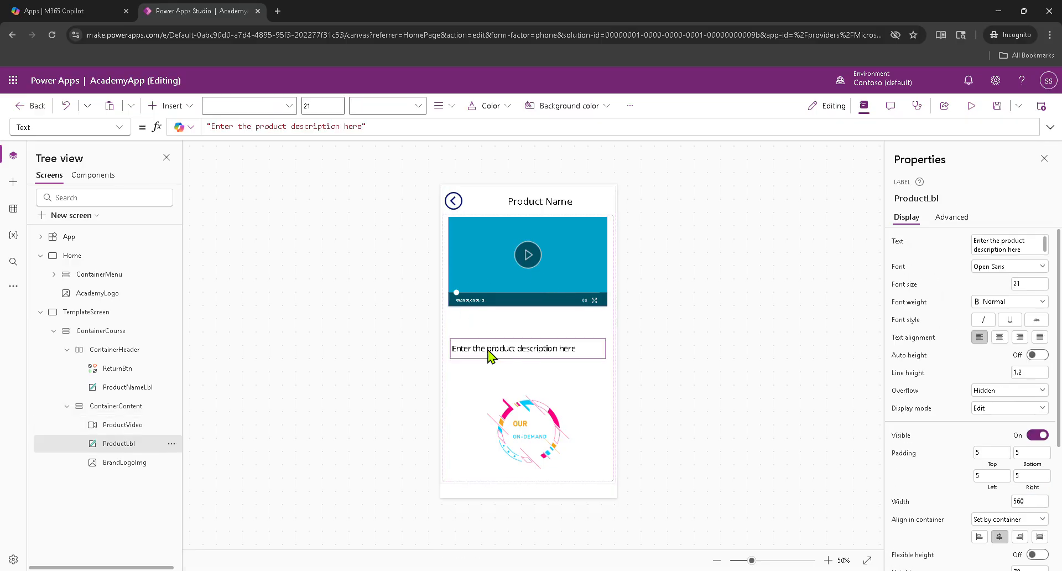
pyautogui.click(1, 564)
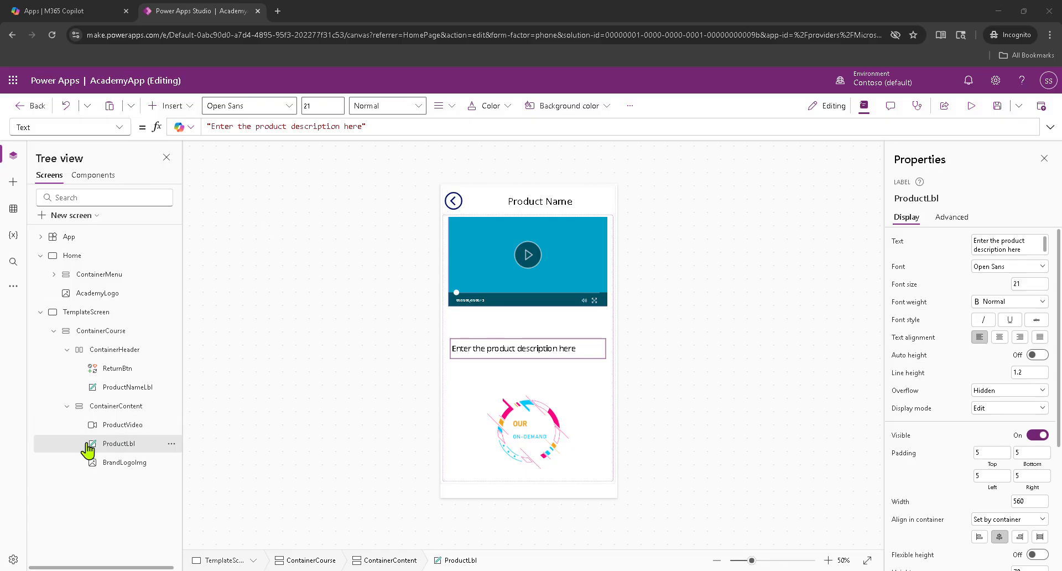
# Duplicate TemplateScreen, and duplicate the resulting copy to get a third course screen.
pyautogui.click(40, 312)
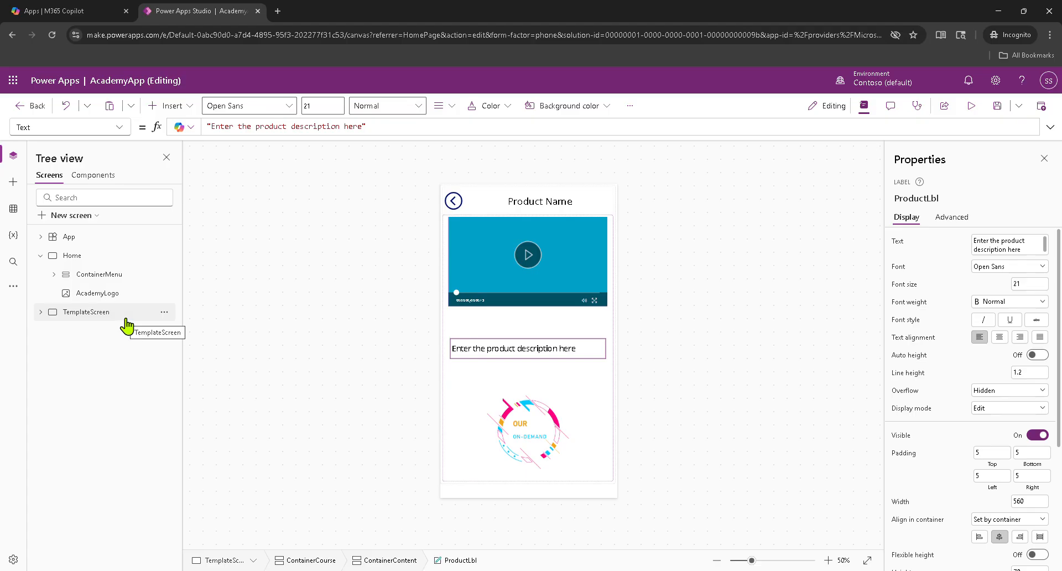
pyautogui.click(164, 312)
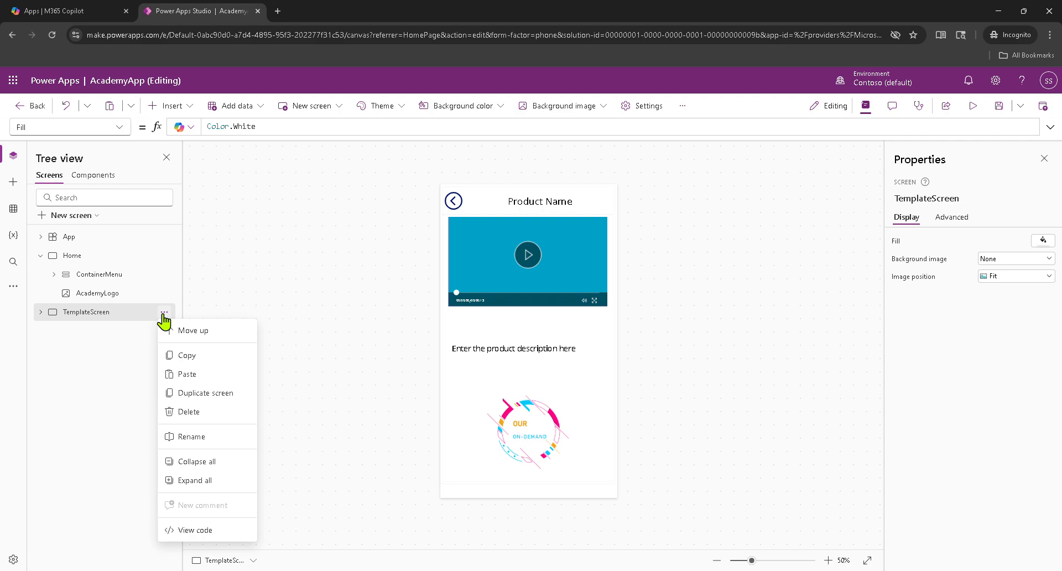
pyautogui.click(227, 393)
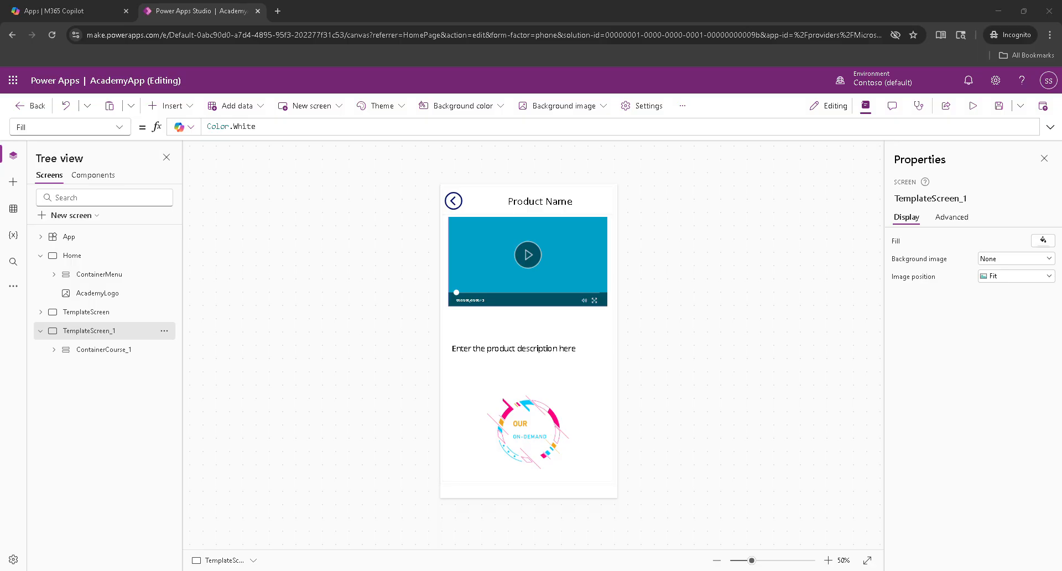
pyautogui.click(40, 330)
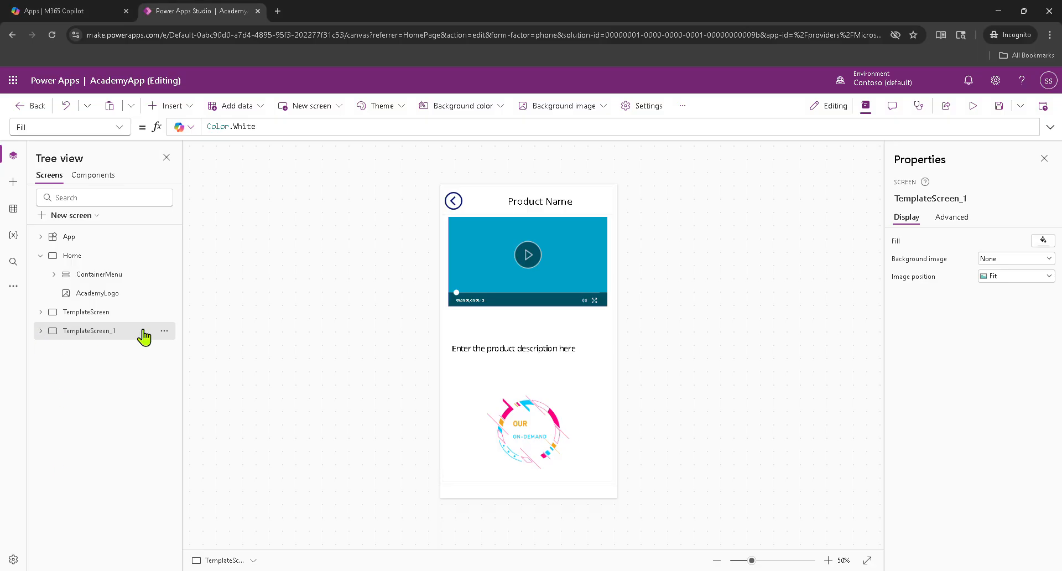
pyautogui.click(164, 332)
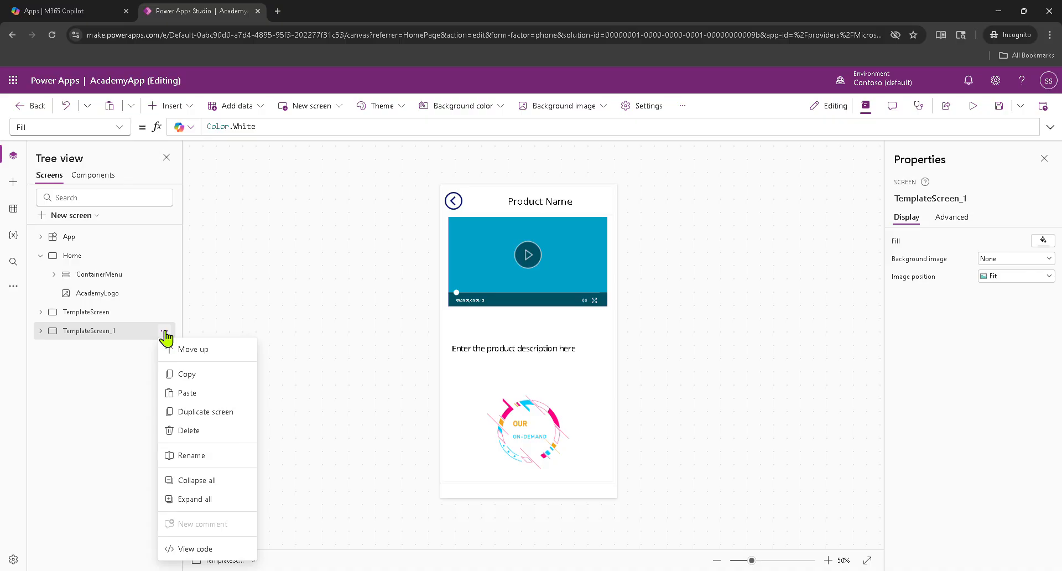
pyautogui.click(199, 436)
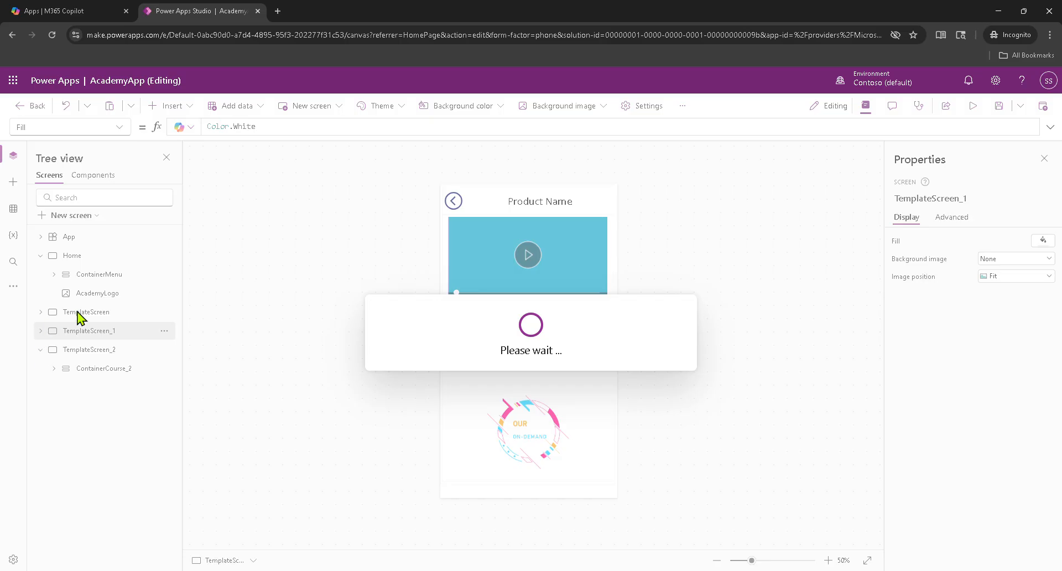
# Rename the original TemplateScreen as LearnWord.
pyautogui.click(92, 316)
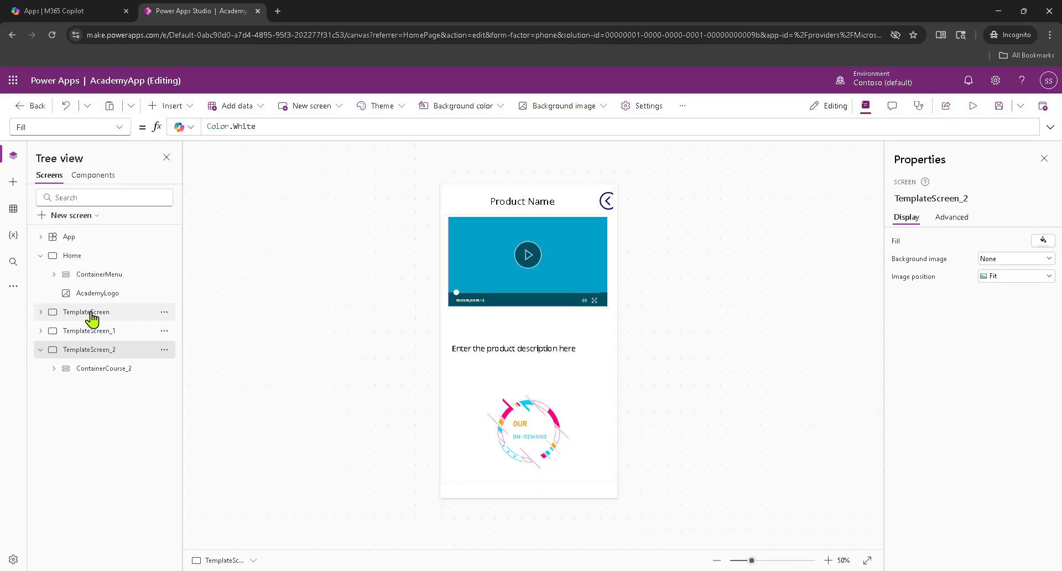
pyautogui.click(164, 312)
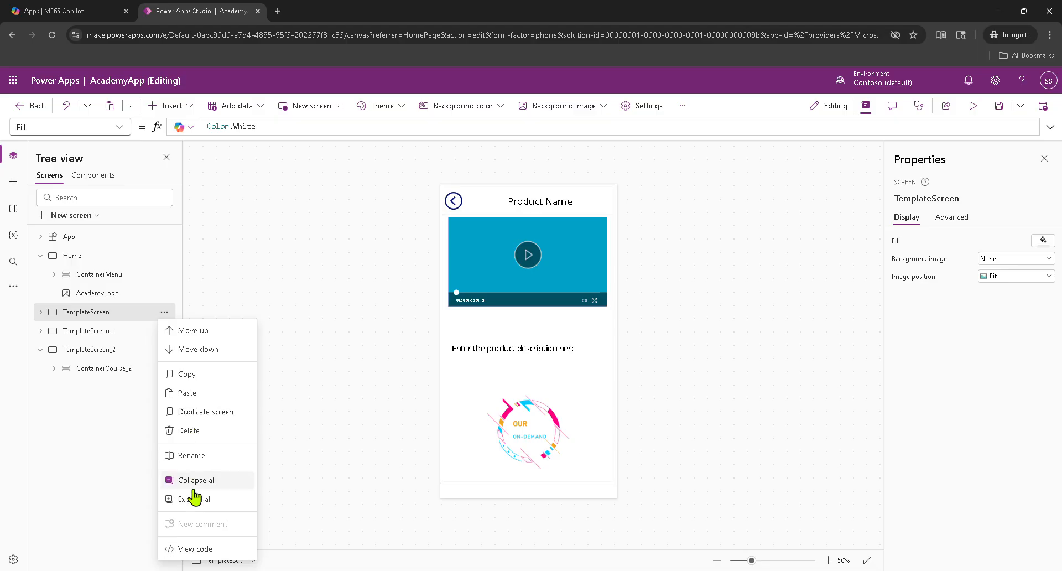
pyautogui.click(197, 455)
pyautogui.write('LearWord')
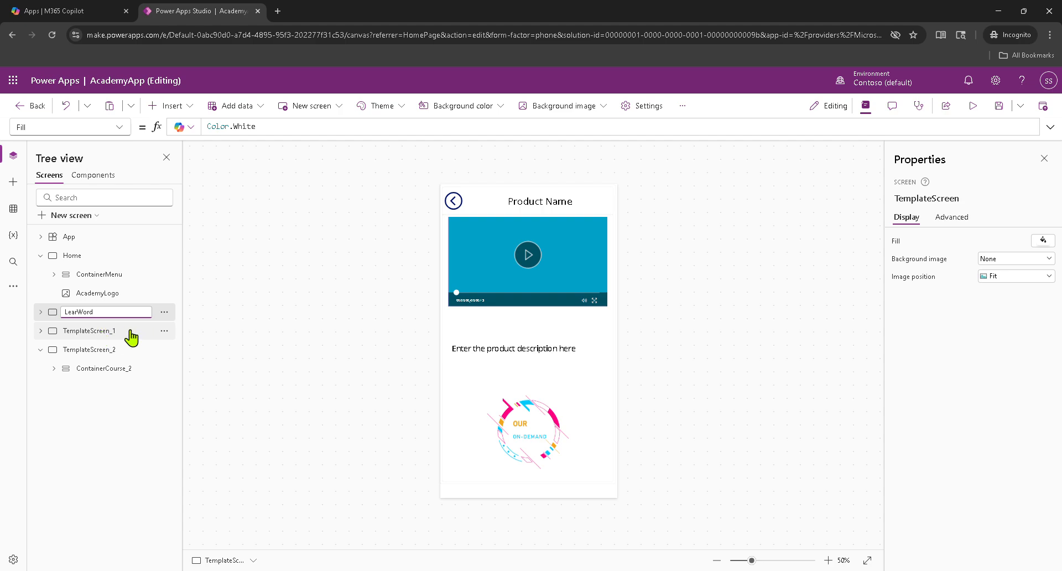
pyautogui.click(78, 312)
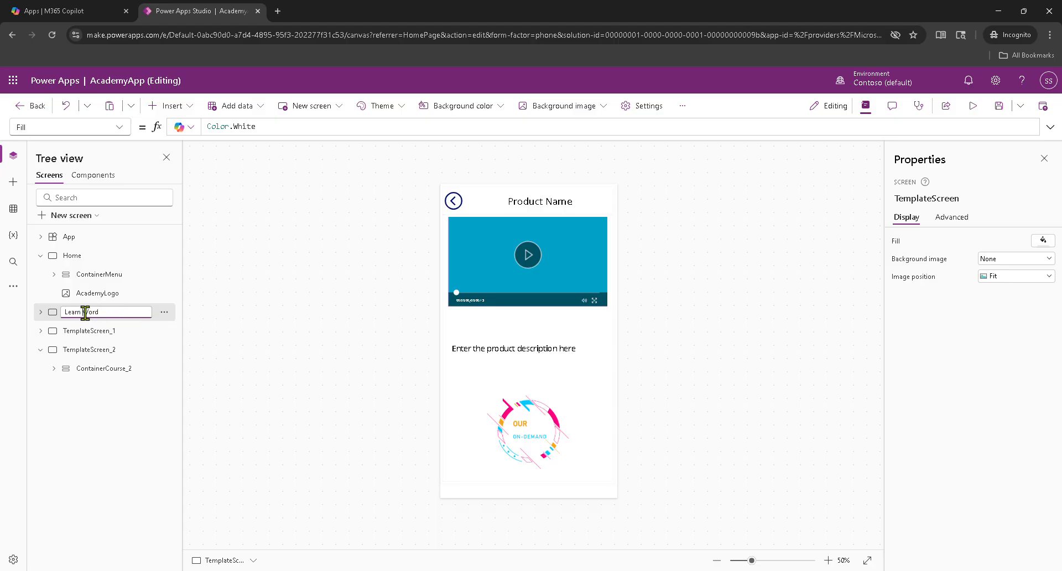
pyautogui.click(133, 334)
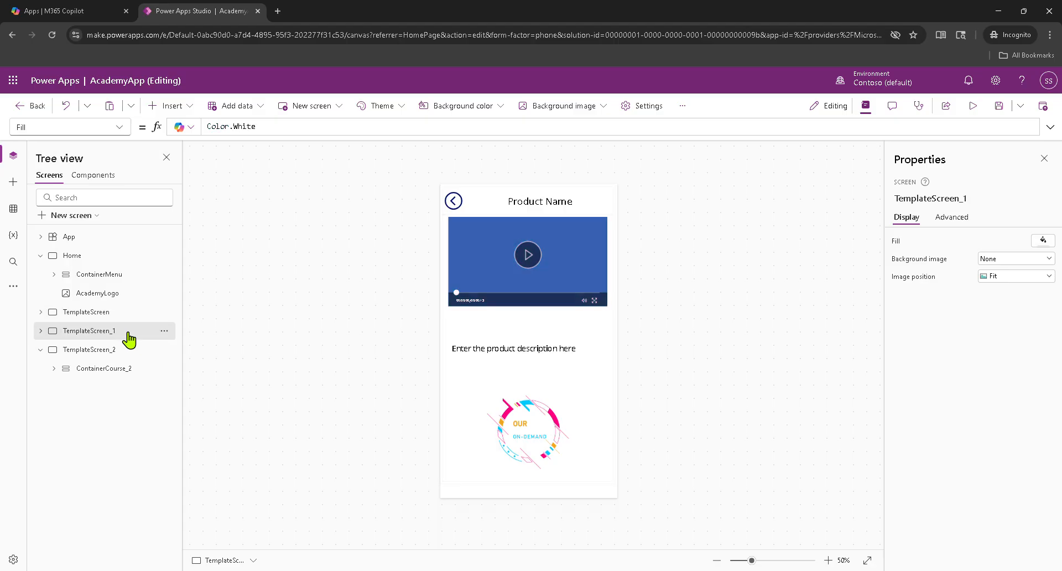
# Rename the TemplateScreen_1 screen as LearnExcel.
pyautogui.click(164, 331)
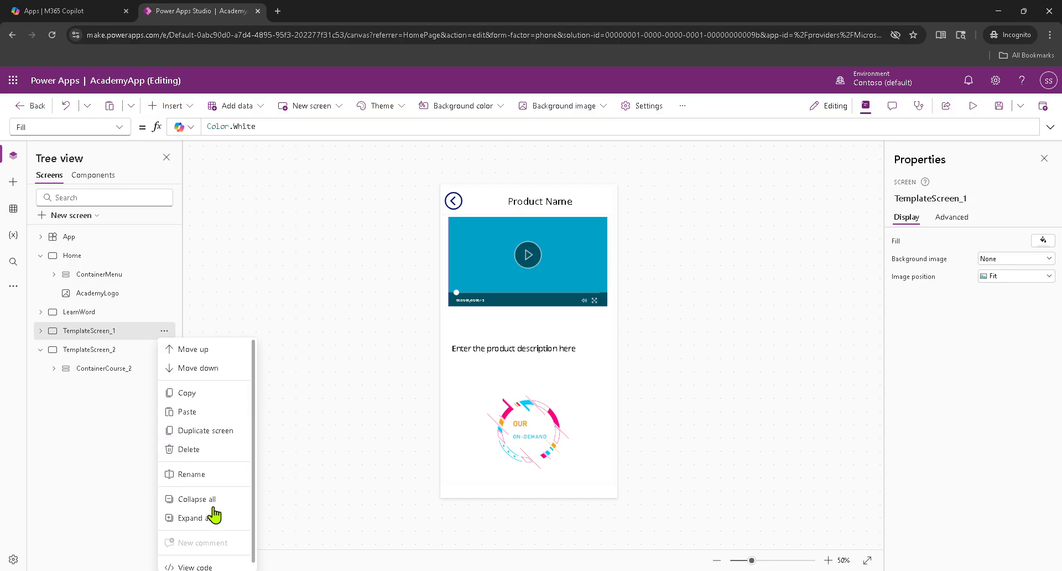
pyautogui.click(205, 474)
pyautogui.write('Lea')
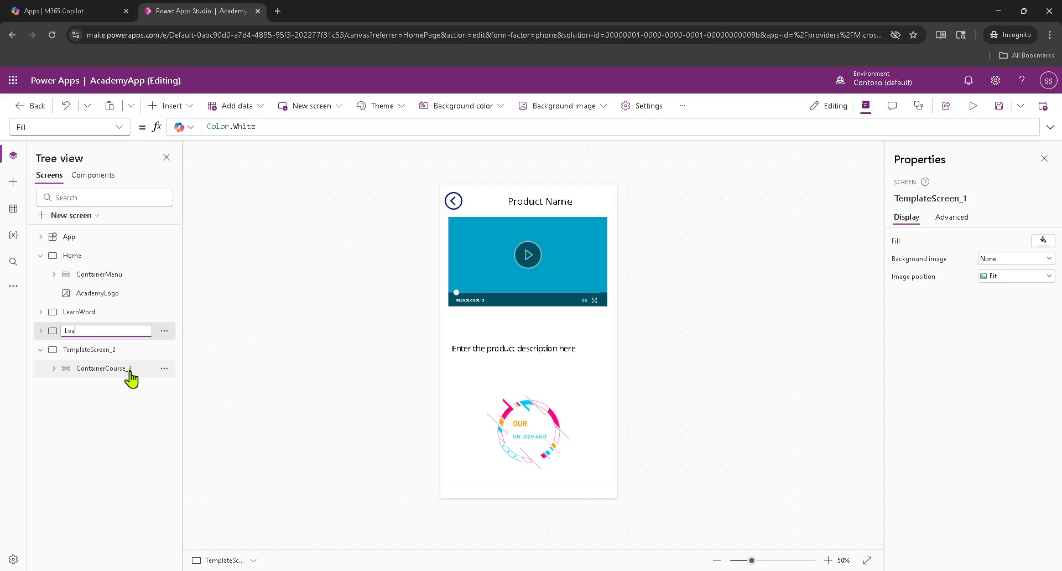
pyautogui.write('rnExcel')
pyautogui.press('Return')
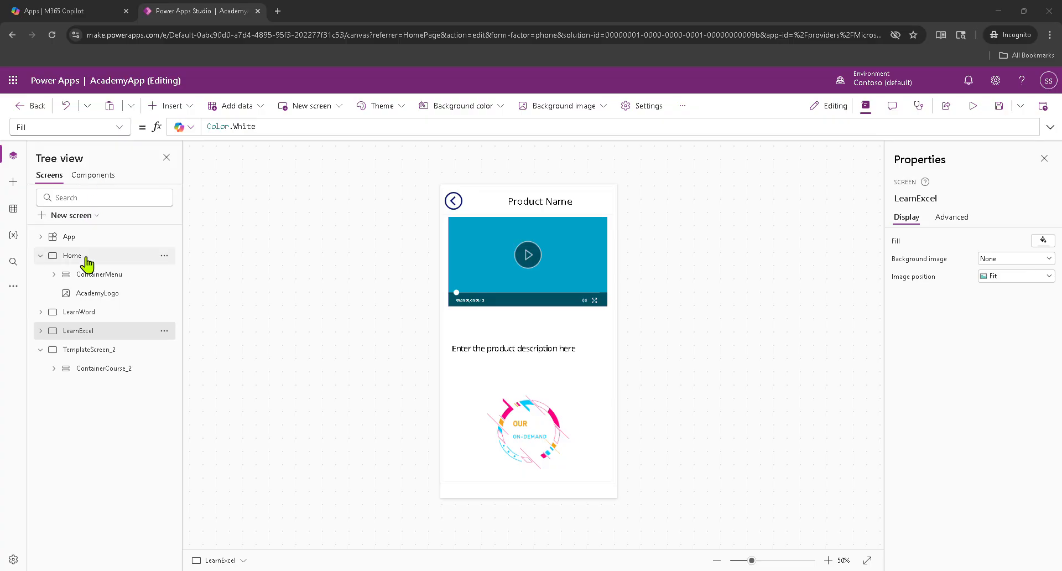
# Go to the Home screen and expand its course menu.
pyautogui.click(105, 313)
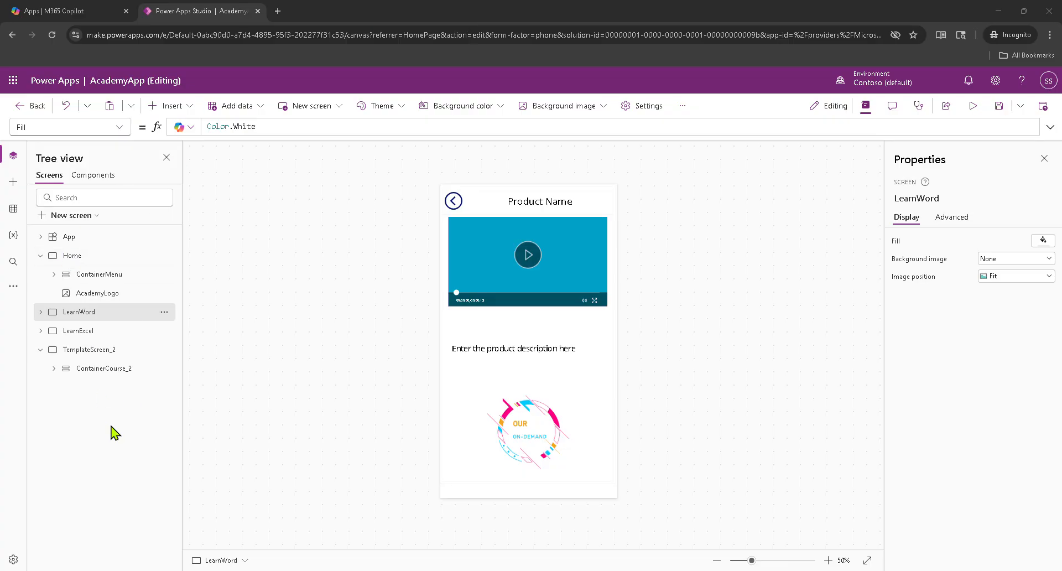
pyautogui.click(76, 263)
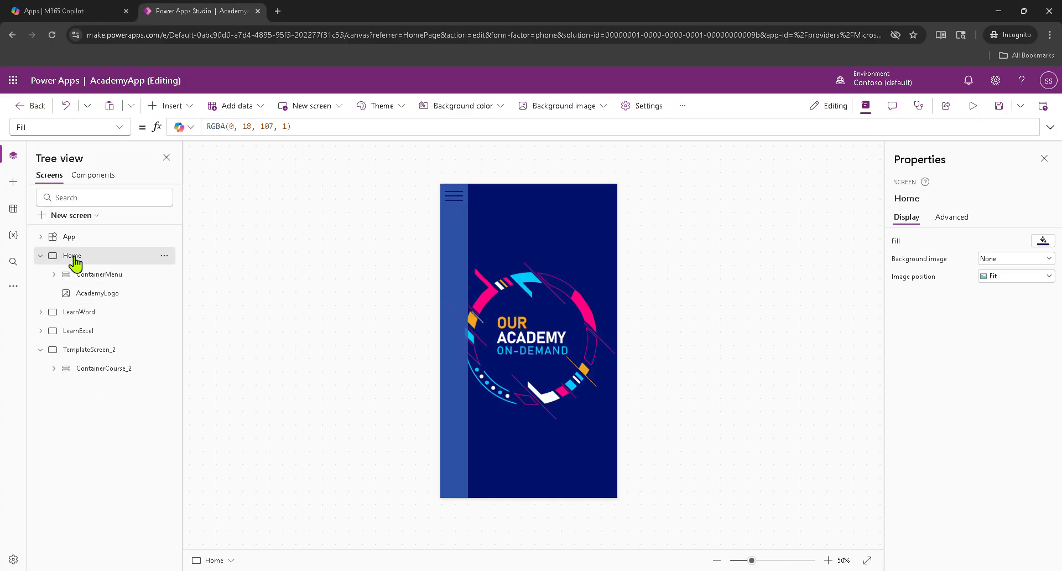
pyautogui.keyDown('alt'); pyautogui.click(459, 204); pyautogui.keyUp('alt')
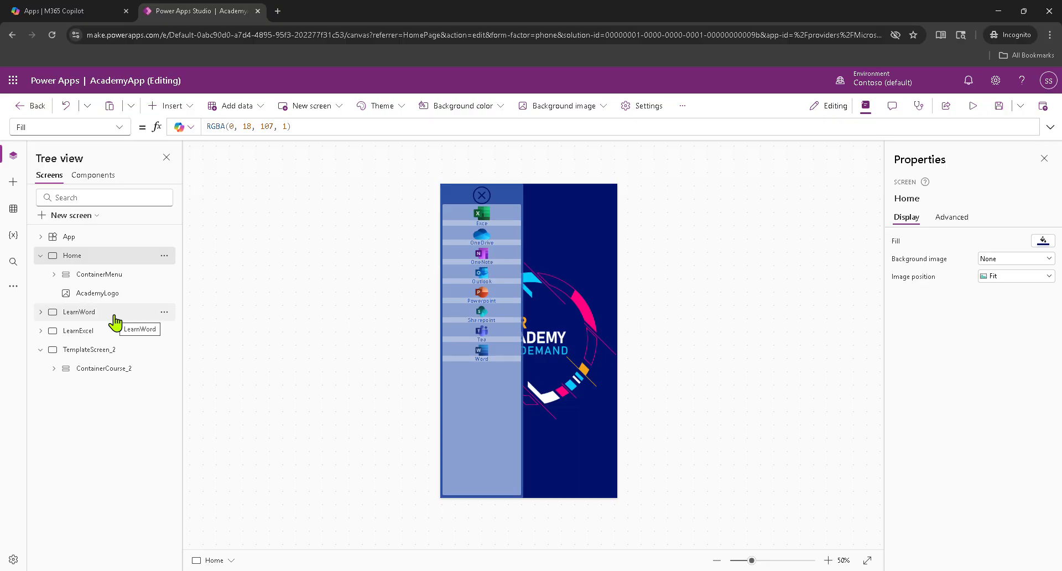
# Replace the Word menu button's OnSelect formula with the start of a Navigate call.
pyautogui.click(482, 354)
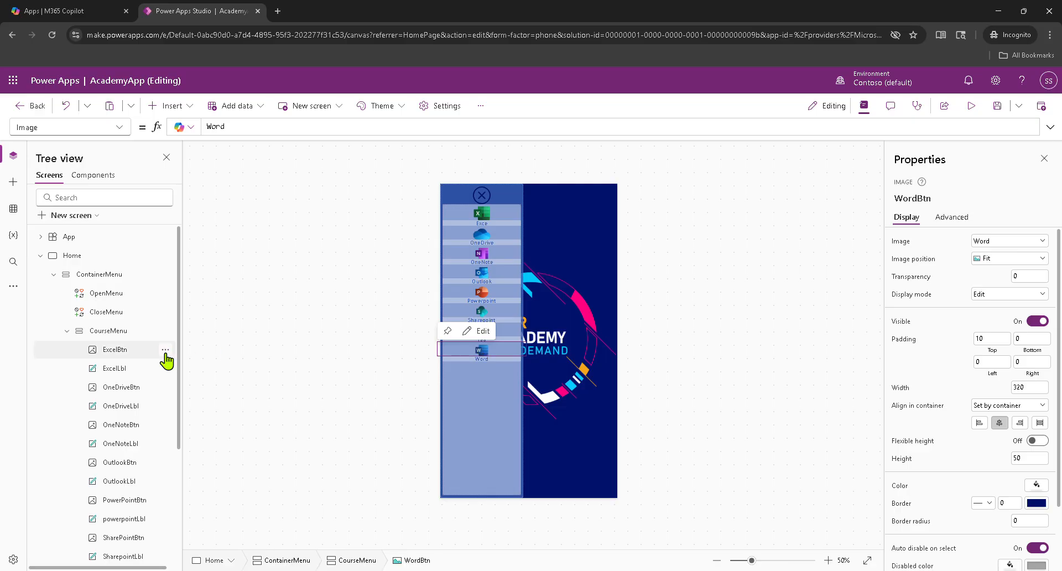
pyautogui.click(41, 256)
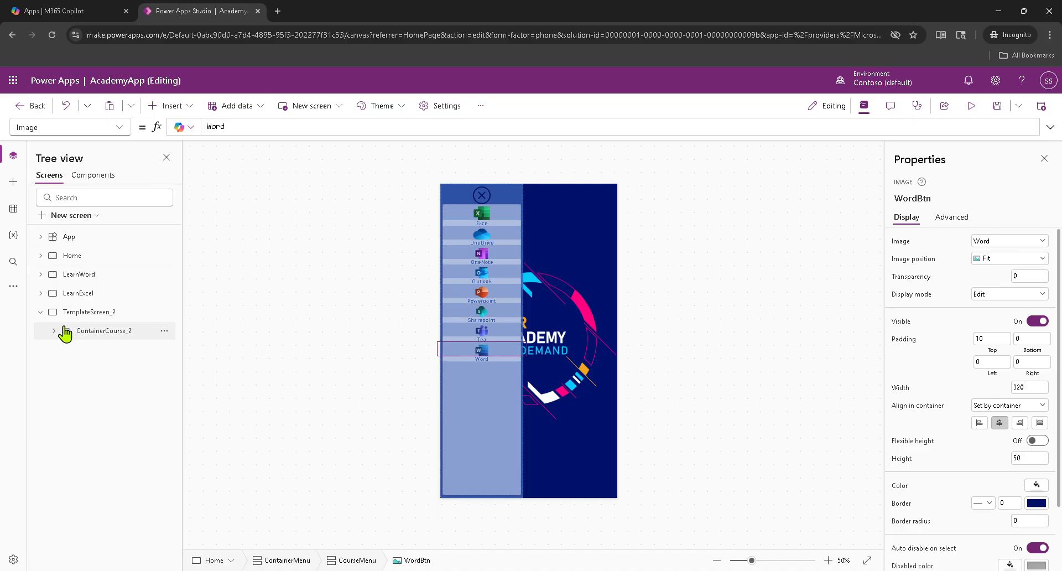
pyautogui.click(123, 126)
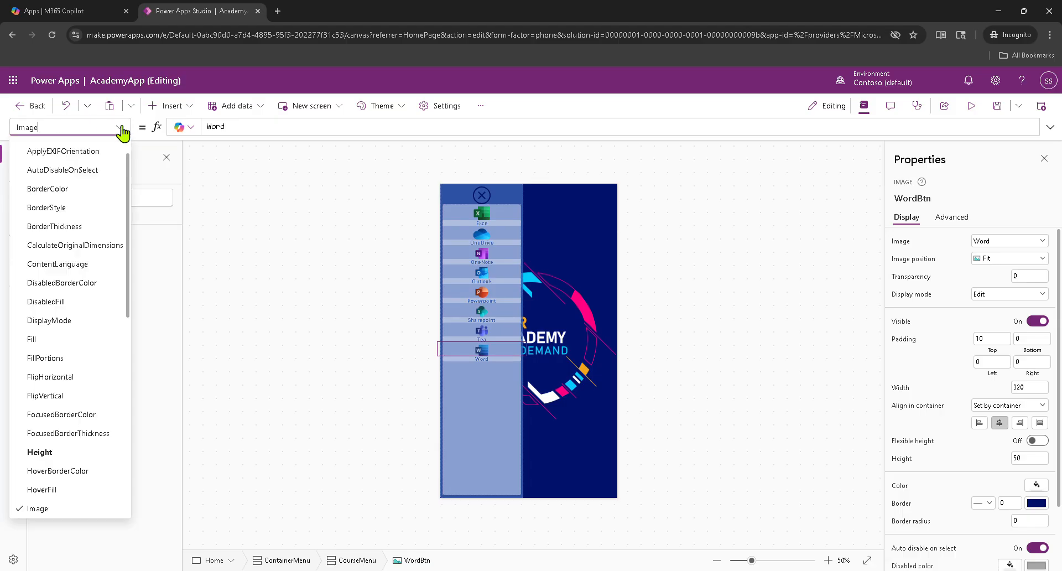
pyautogui.click(65, 127)
pyautogui.hotkey('ctrl', 'a')
pyautogui.write('o')
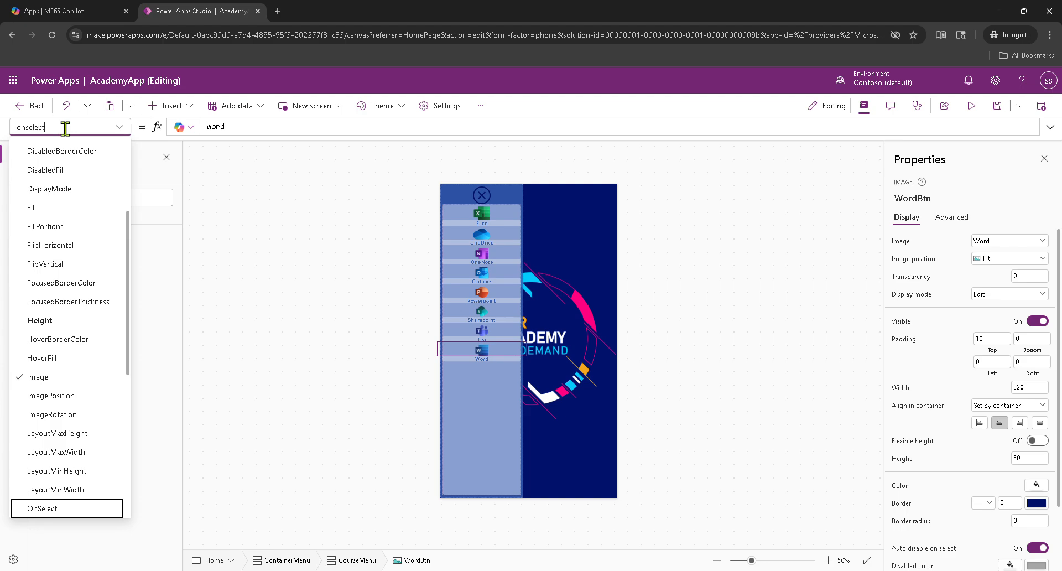
pyautogui.press('Return')
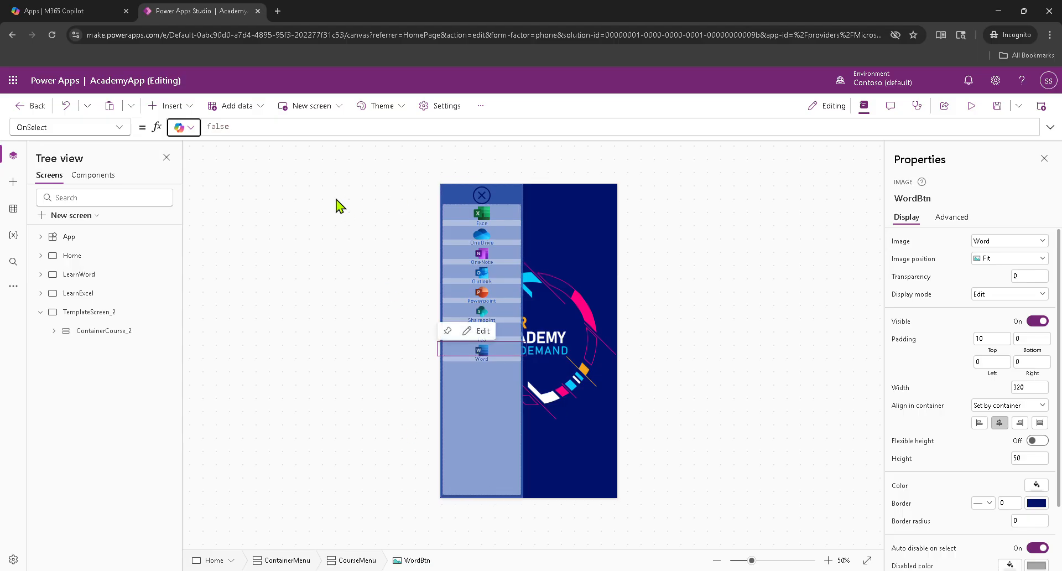
pyautogui.doubleClick(235, 126)
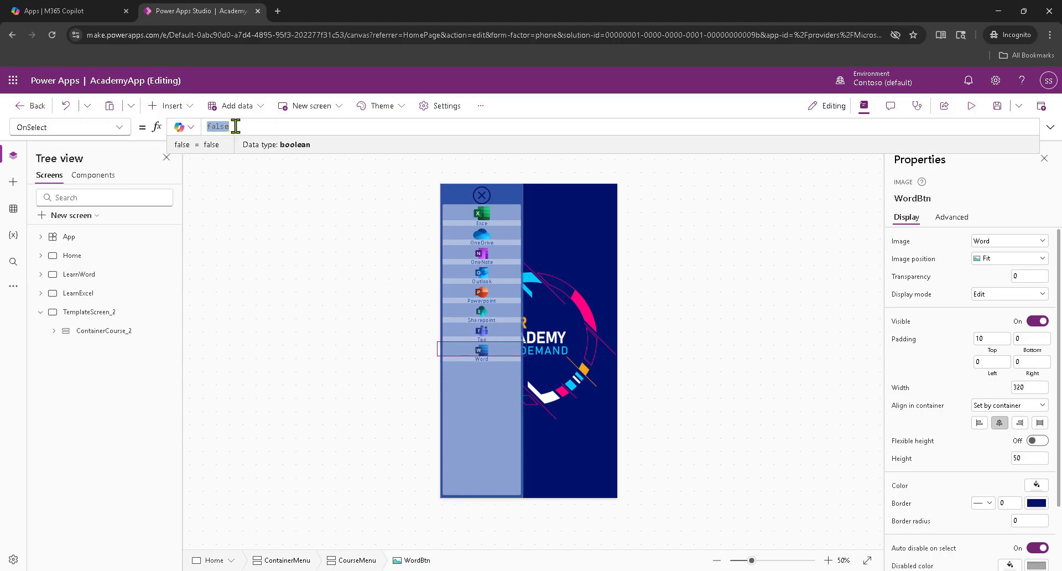
pyautogui.write('Navigate(')
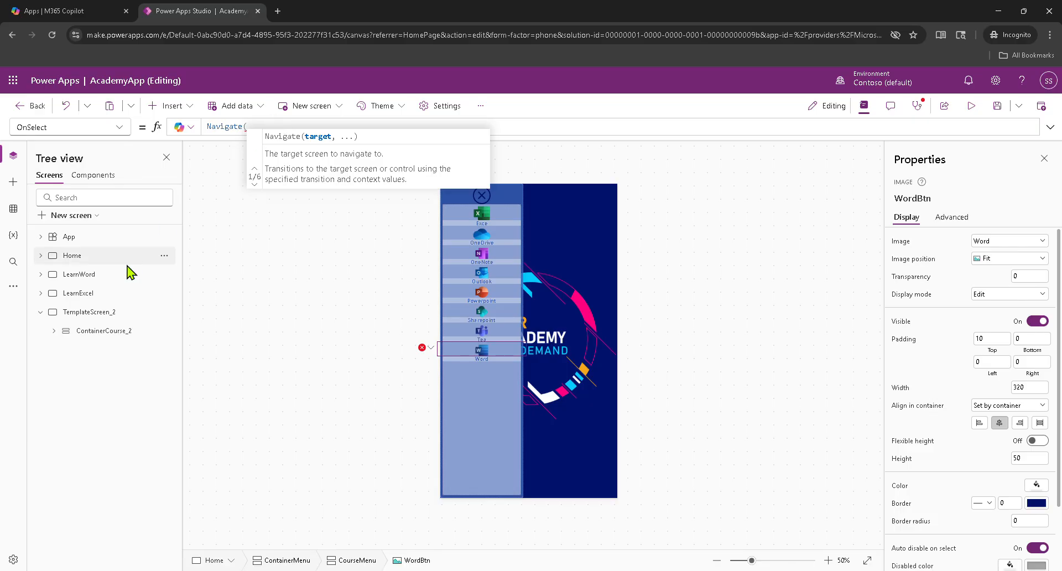
# Complete the Word button's OnSelect formula as Navigate(LearnWord).
pyautogui.click(84, 275)
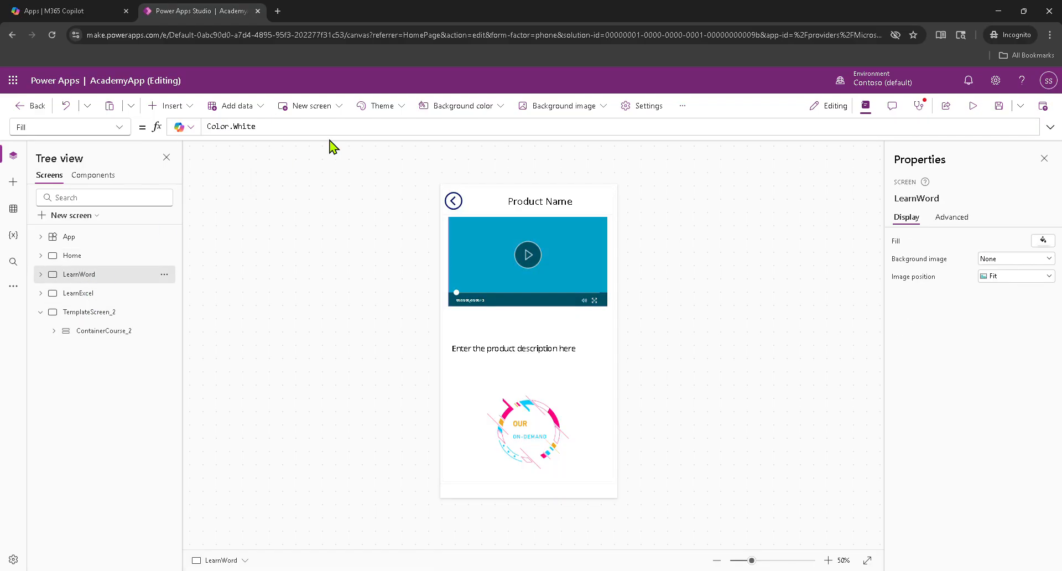
pyautogui.click(80, 257)
pyautogui.click(476, 351)
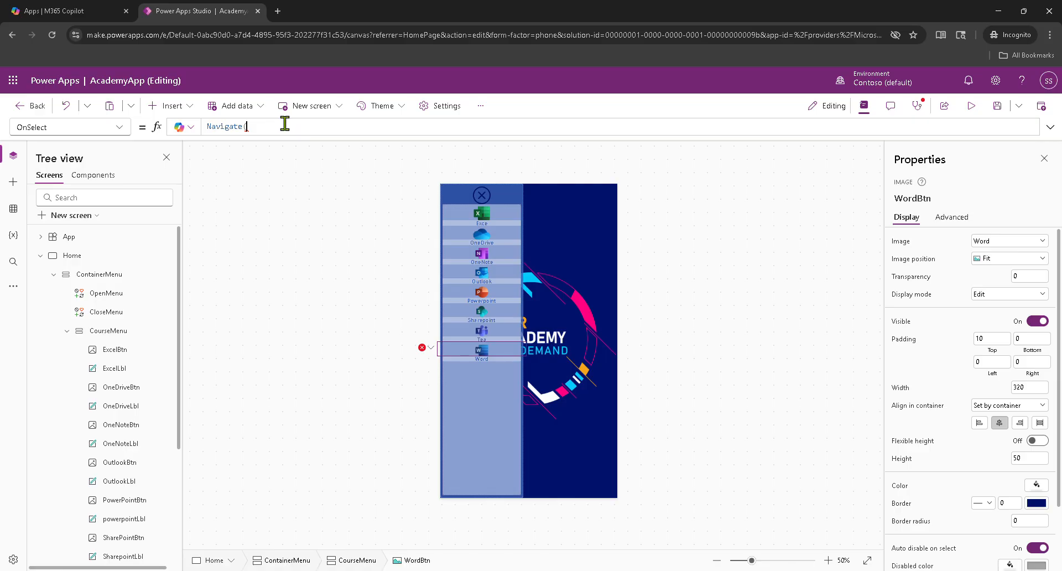
pyautogui.click(41, 255)
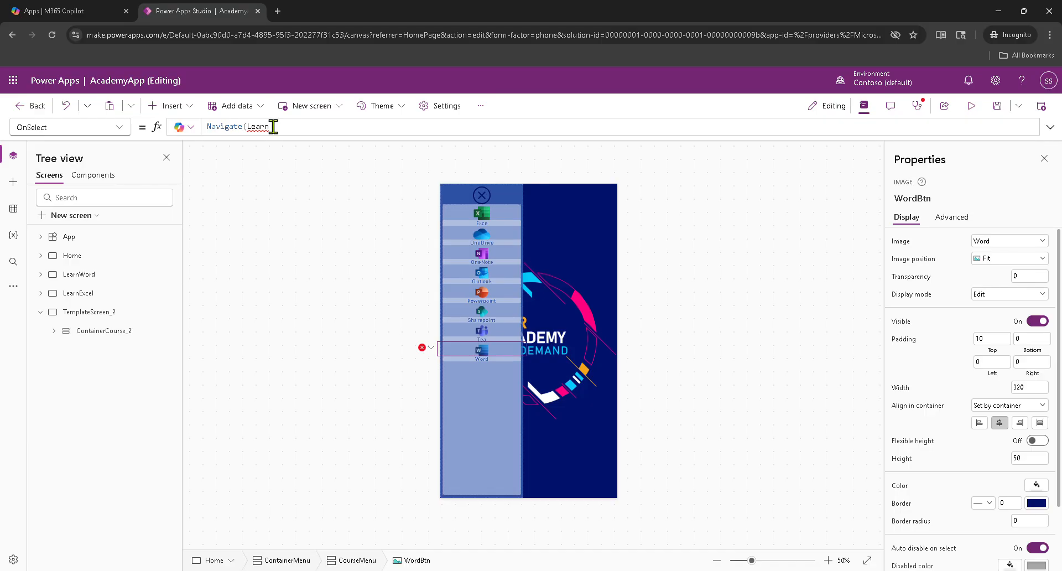
pyautogui.press('BackSpace')
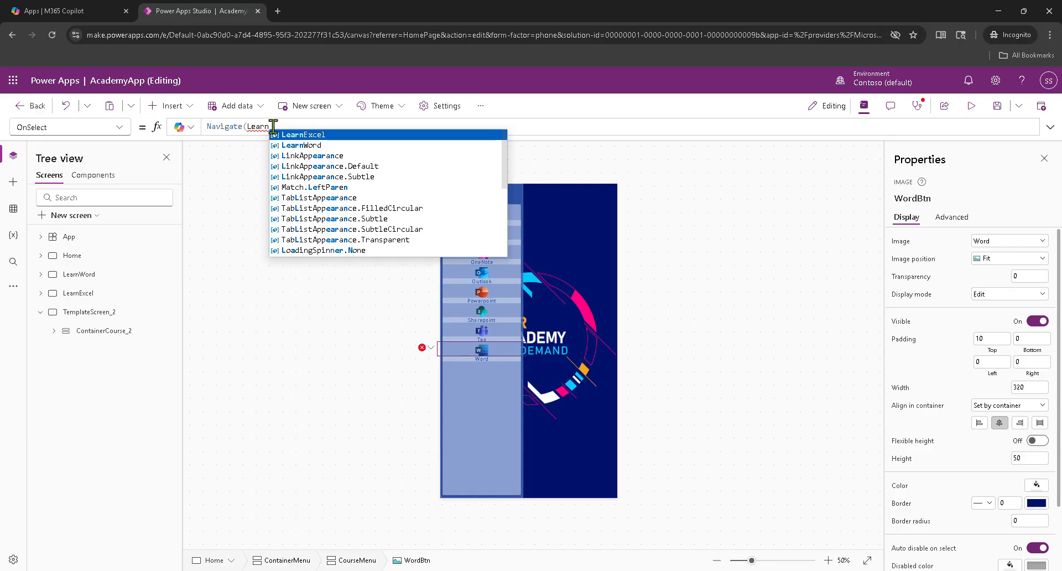
pyautogui.click(287, 144)
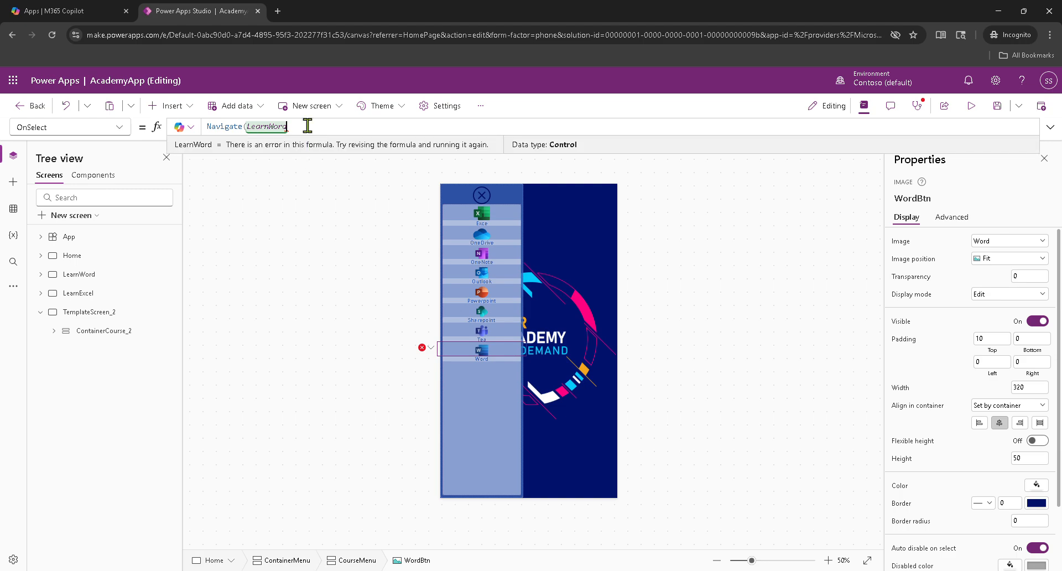
pyautogui.write(')')
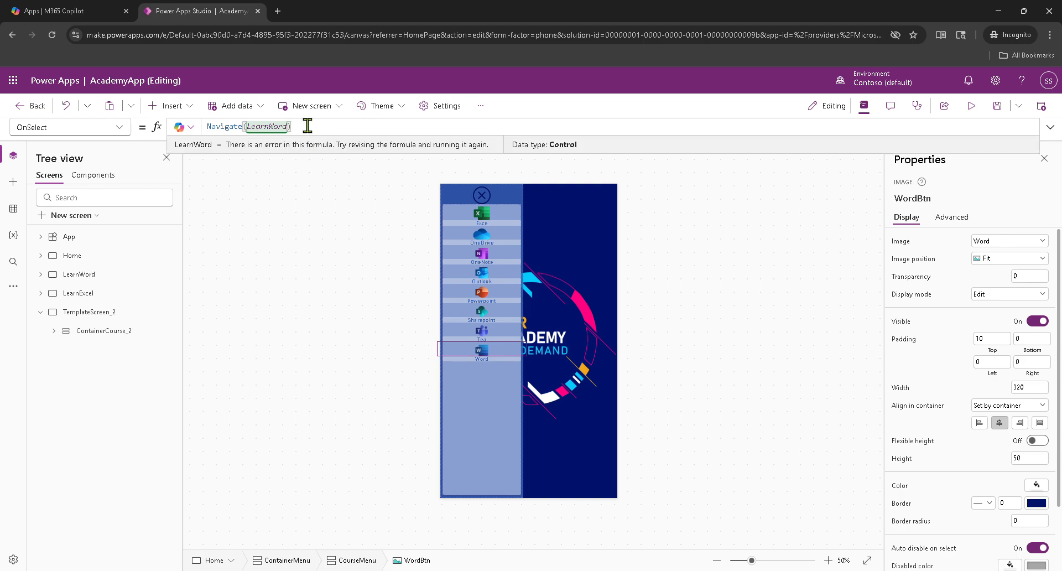
pyautogui.click(308, 257)
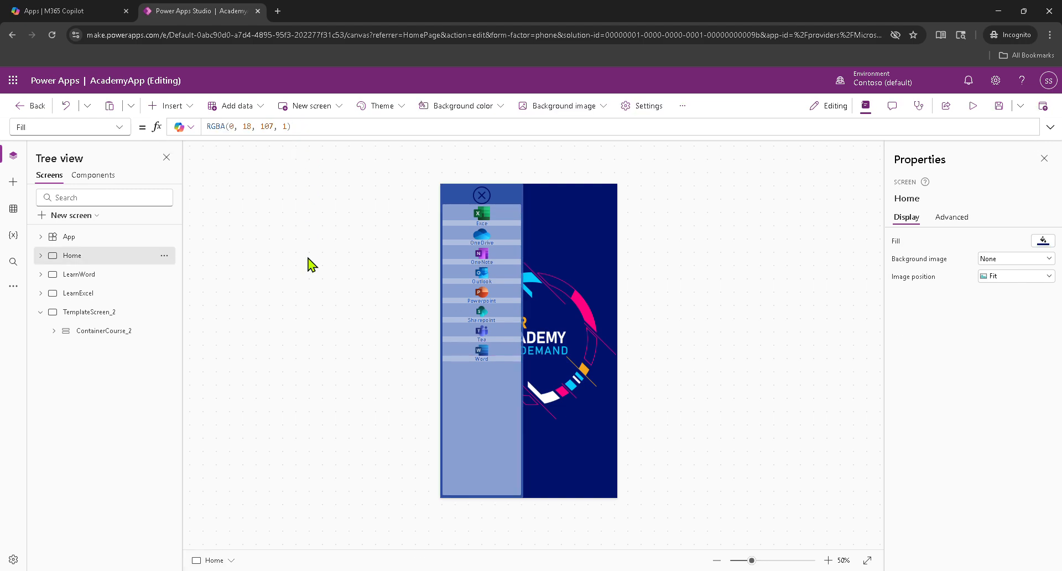
# Test the Word menu button's navigation from the Home screen twice, returning to Home each time.
pyautogui.keyDown('alt'); pyautogui.click(487, 350); pyautogui.keyUp('alt')
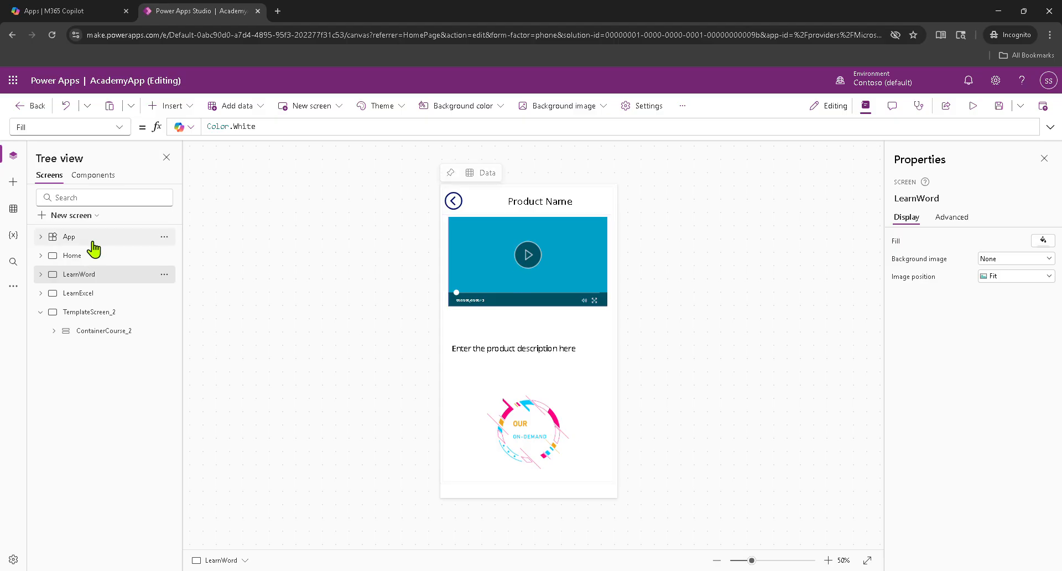
pyautogui.click(83, 255)
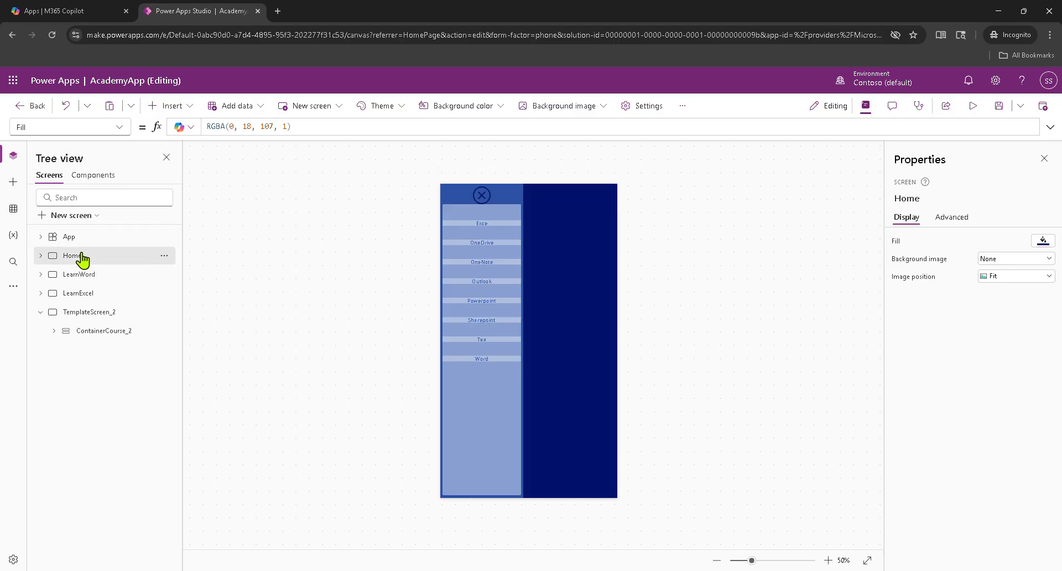
pyautogui.keyDown('alt'); pyautogui.click(493, 361); pyautogui.keyUp('alt')
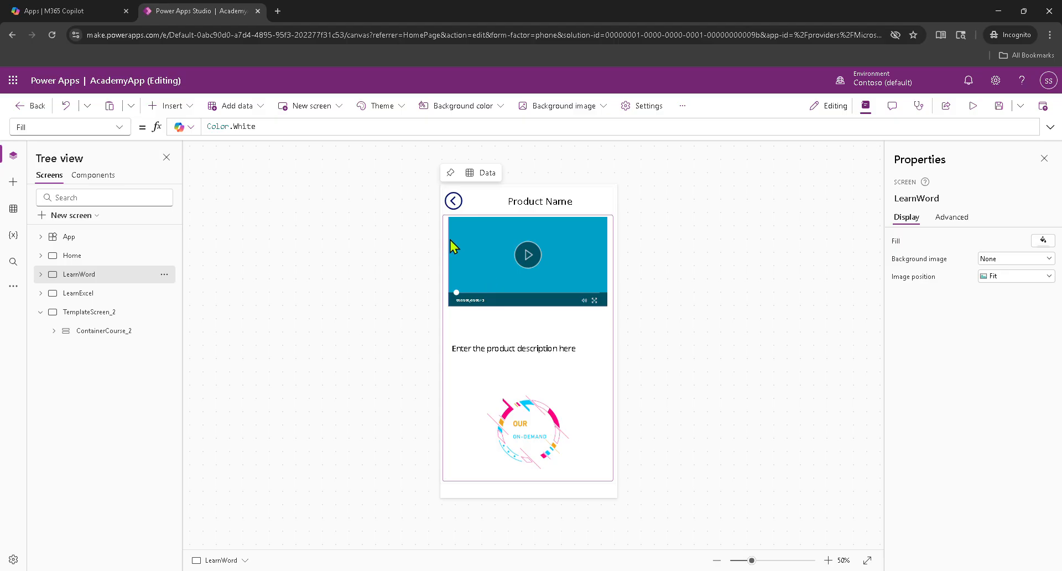
pyautogui.click(74, 256)
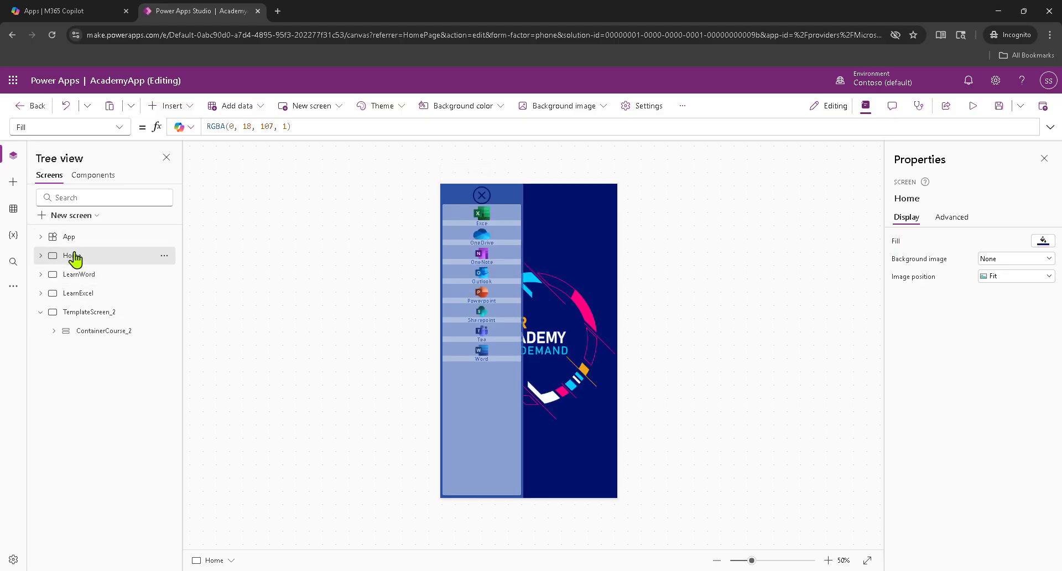
# Set the Excel menu button's OnSelect formula to Navigate(LearnExcel) and test the button on the Home screen.
pyautogui.click(491, 330)
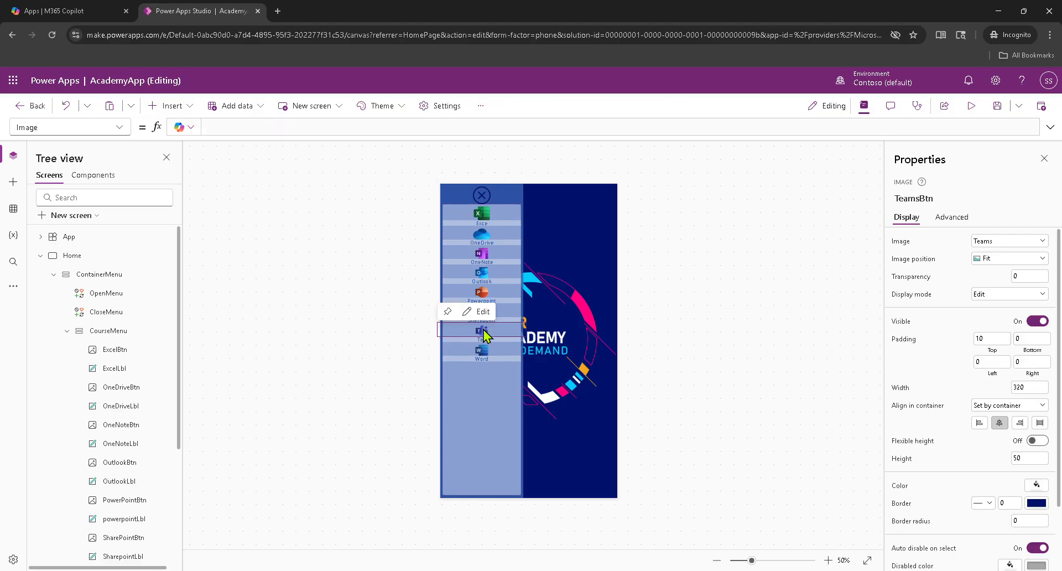
pyautogui.click(482, 228)
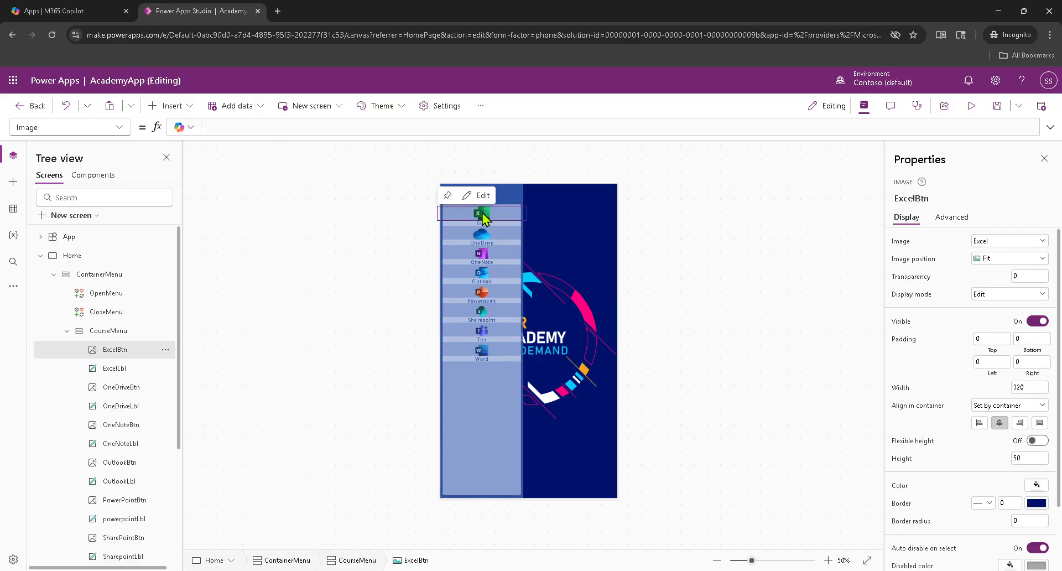
pyautogui.click(53, 274)
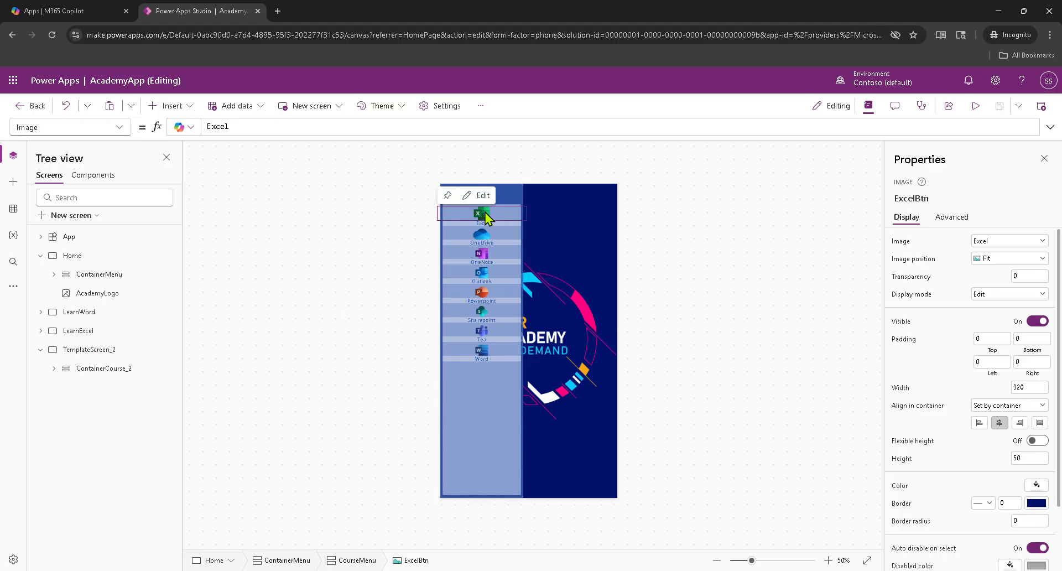
pyautogui.click(120, 128)
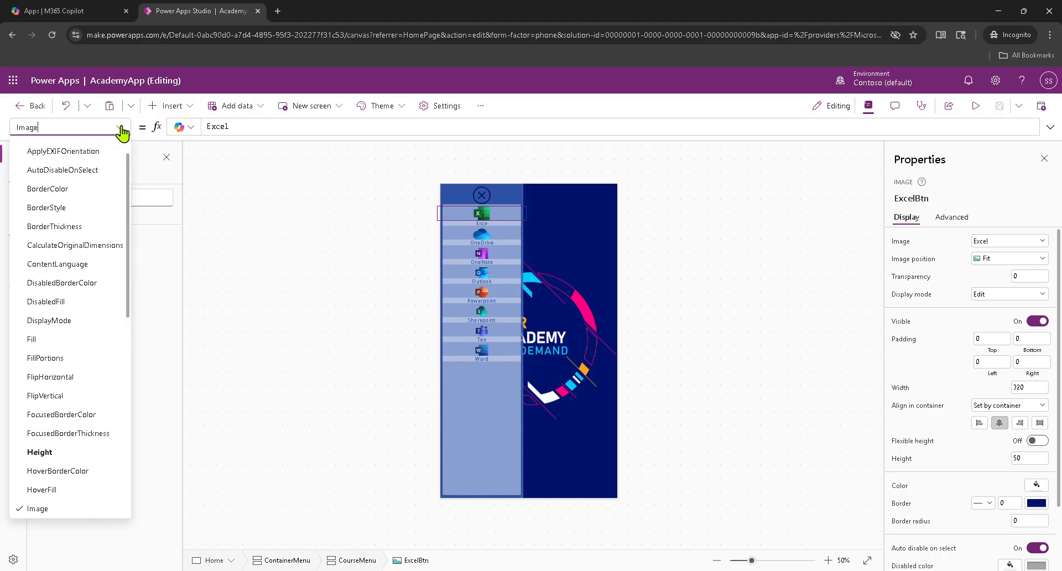
pyautogui.click(81, 127)
pyautogui.write('Onse')
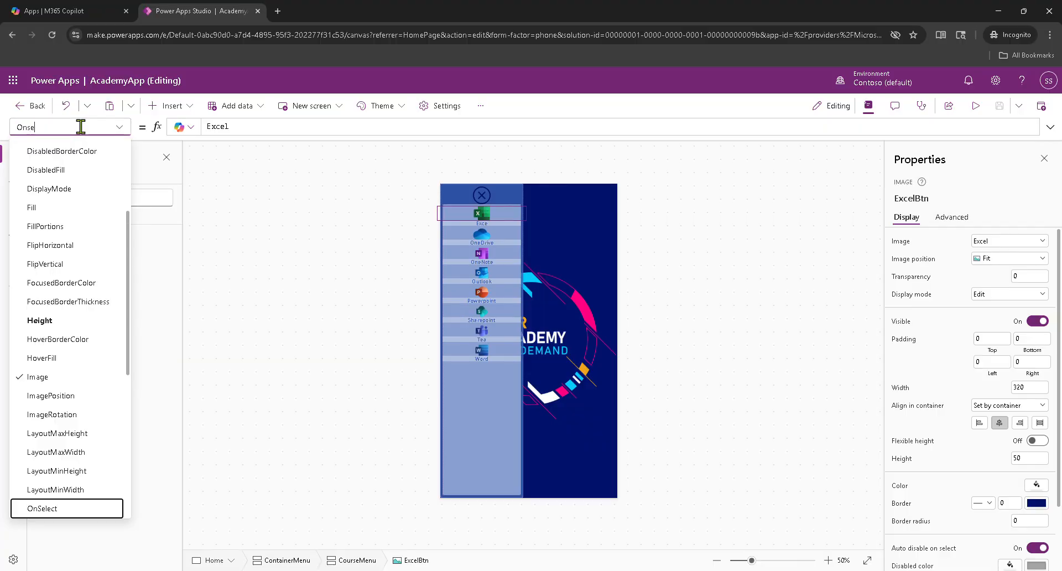
pyautogui.write('lect')
pyautogui.press('Return')
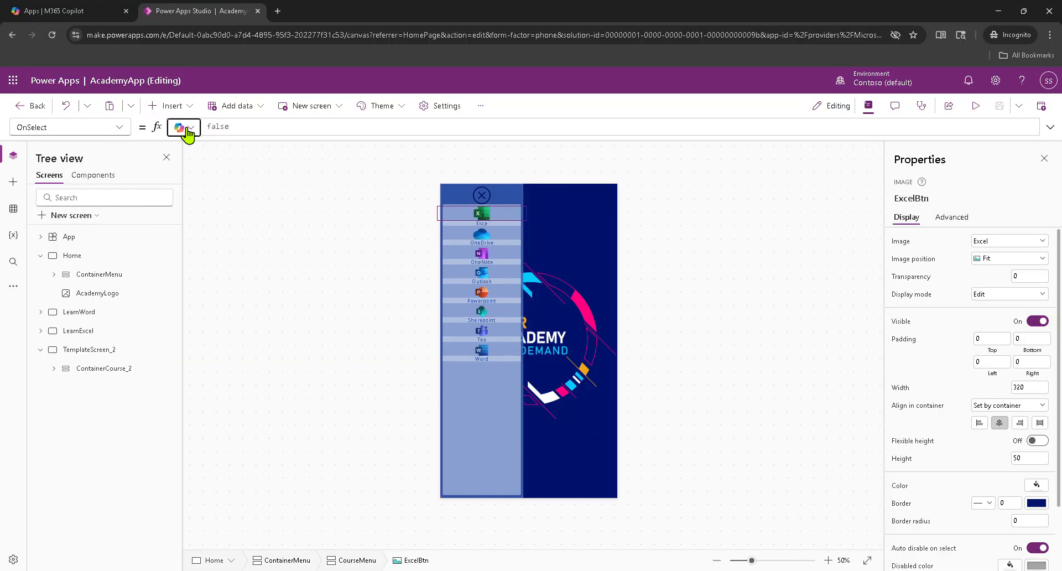
pyautogui.click(246, 127)
pyautogui.hotkey('ctrl', 'a')
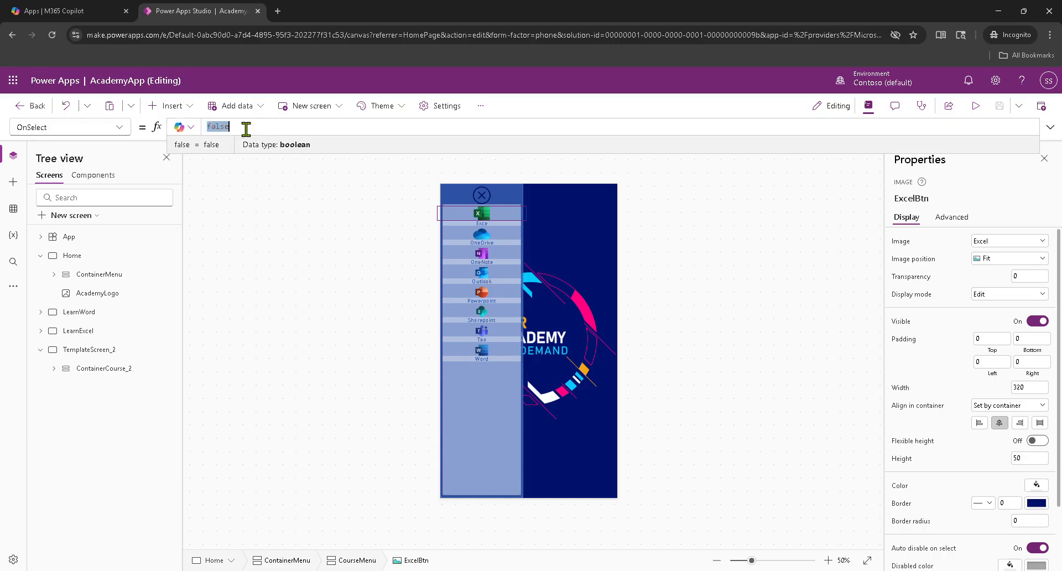
pyautogui.write('nav')
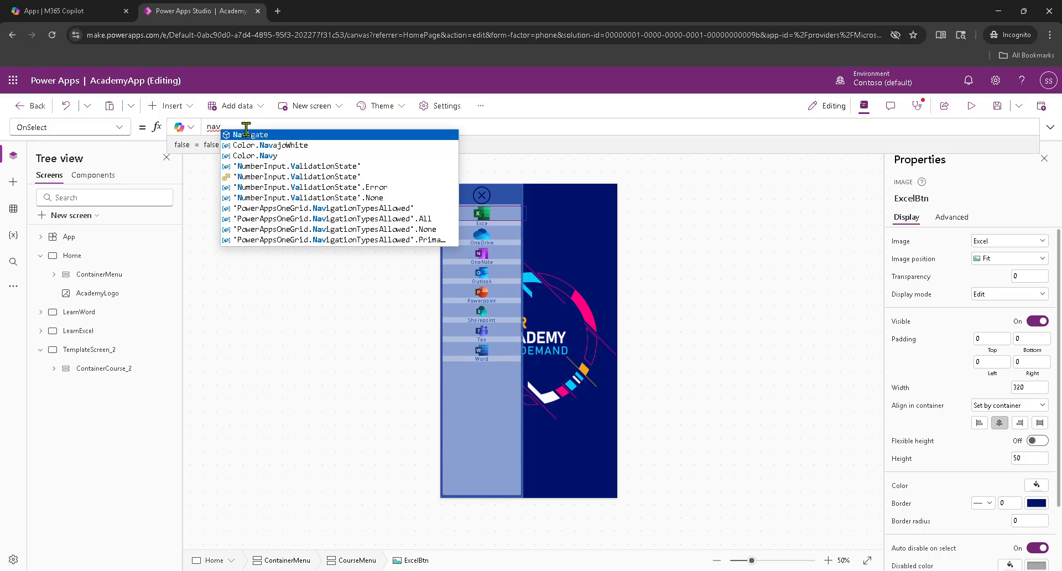
pyautogui.click(257, 140)
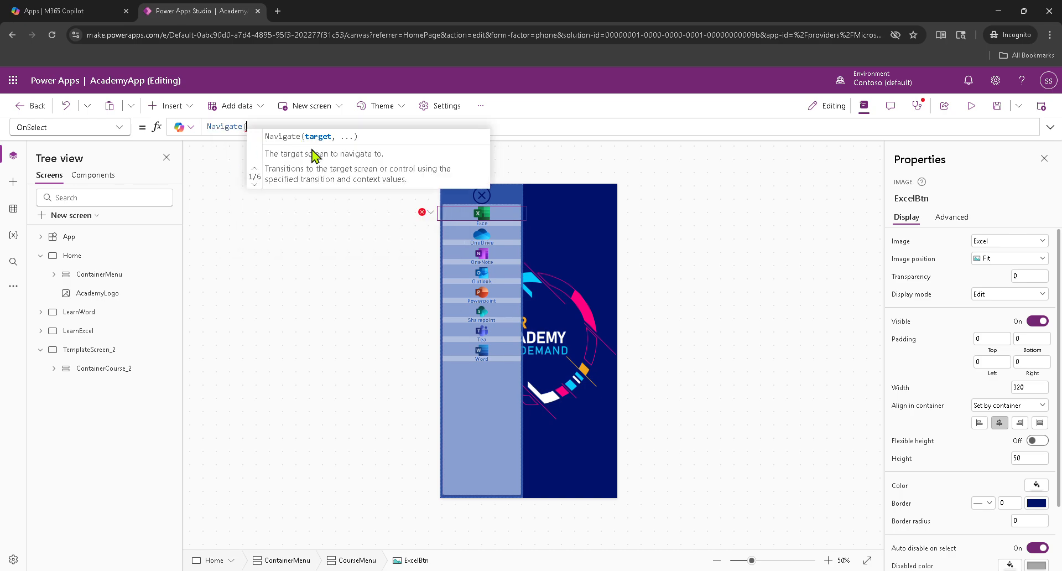
pyautogui.write('Learn')
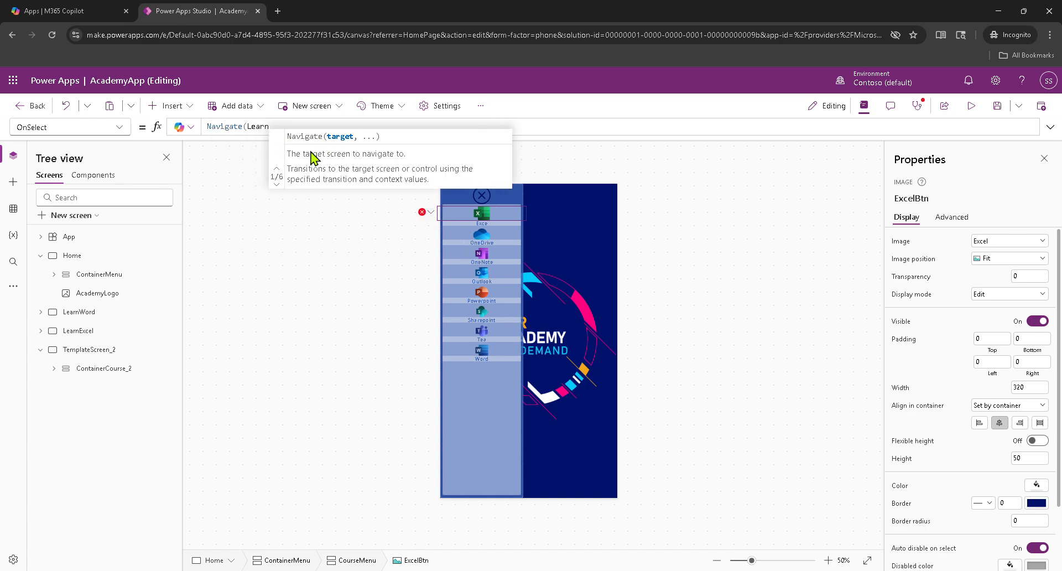
pyautogui.click(285, 141)
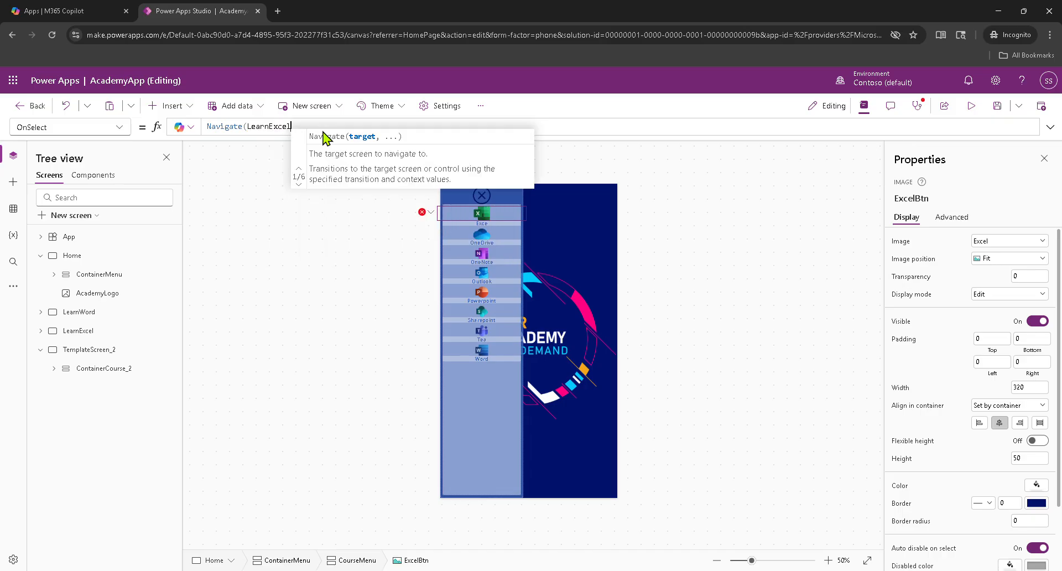
pyautogui.write(')')
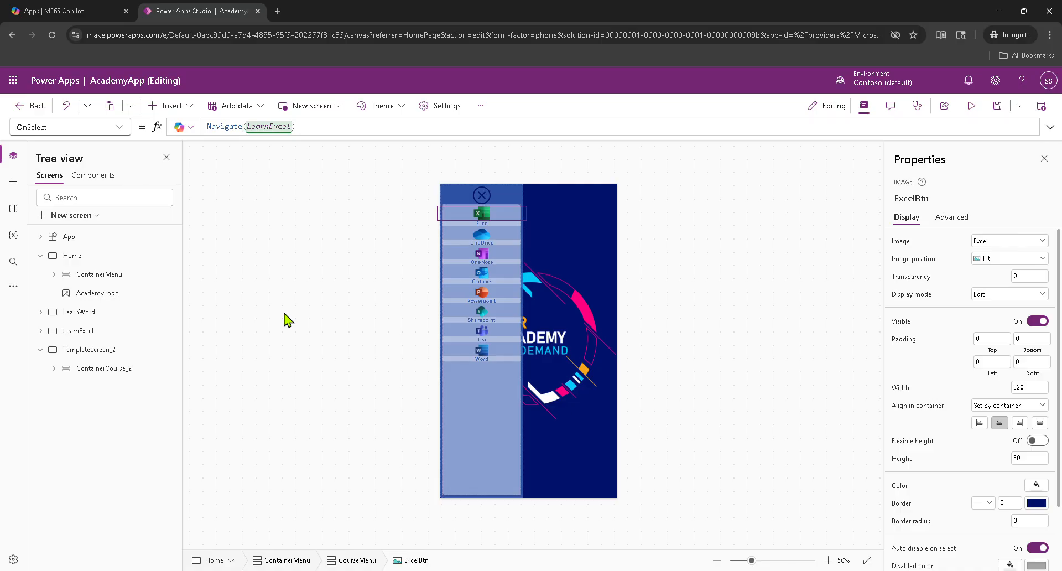
pyautogui.click(348, 311)
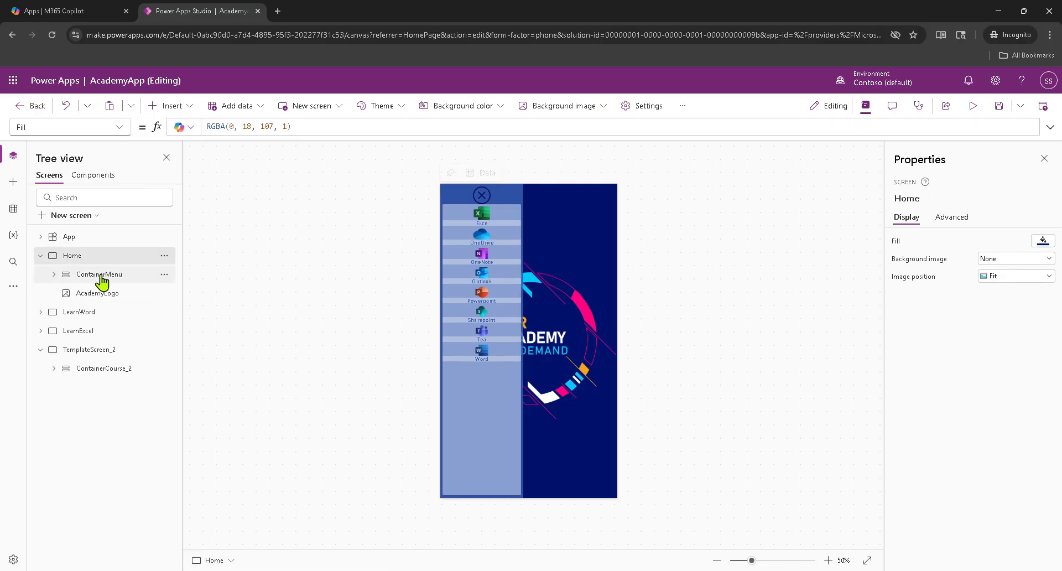
pyautogui.keyDown('alt'); pyautogui.click(480, 215); pyautogui.keyUp('alt')
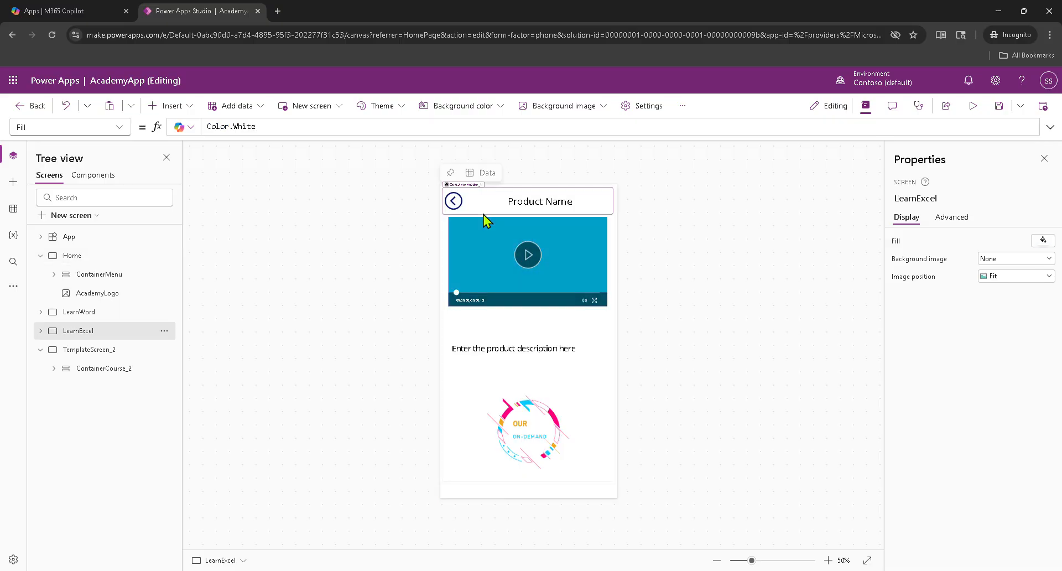
# Collapse TemplateScreen_2, then open the LearnWord screen and expand its controls in the screen tree.
pyautogui.click(41, 350)
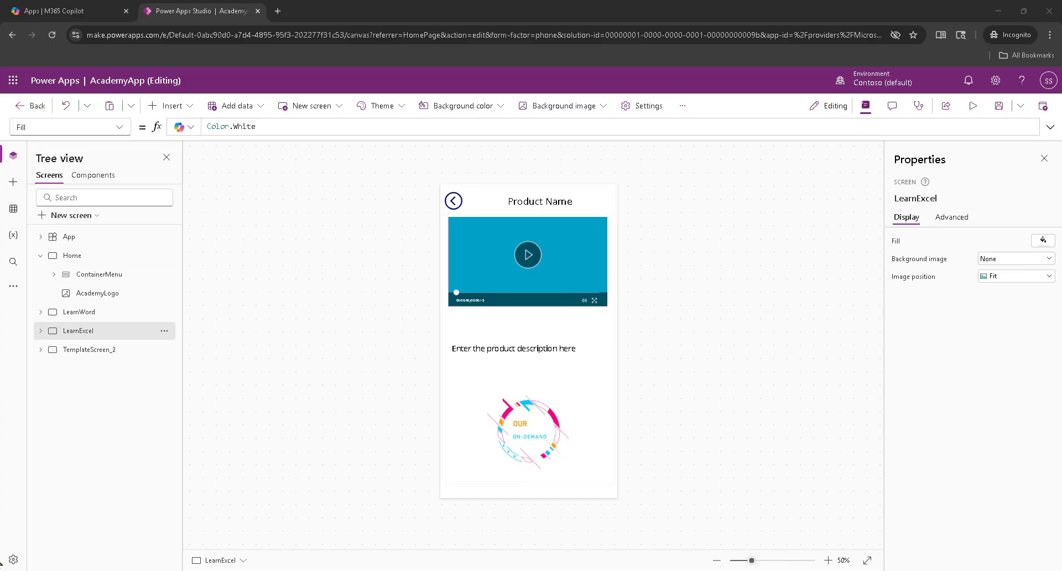
pyautogui.click(96, 313)
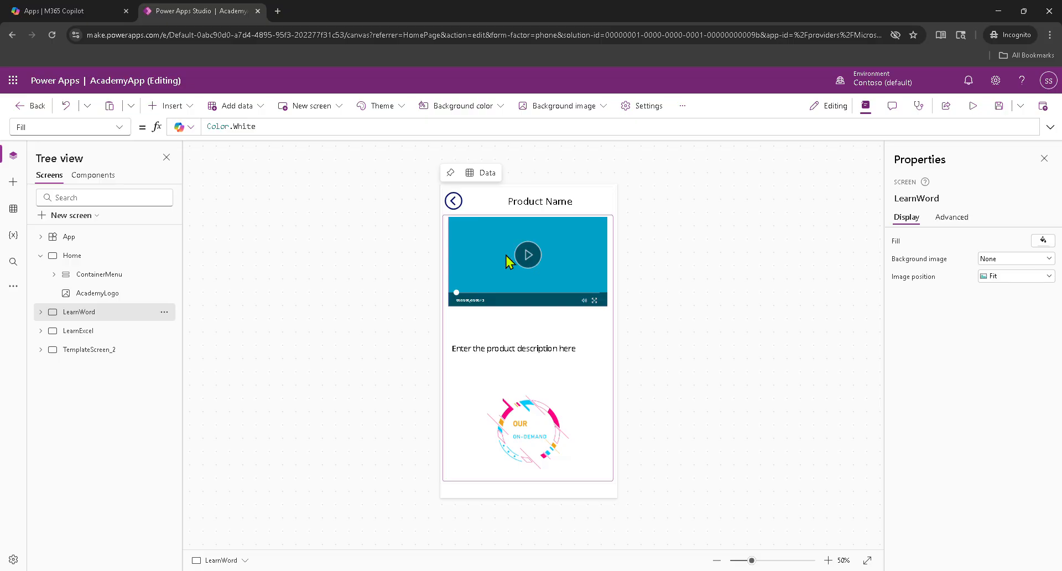
pyautogui.click(40, 311)
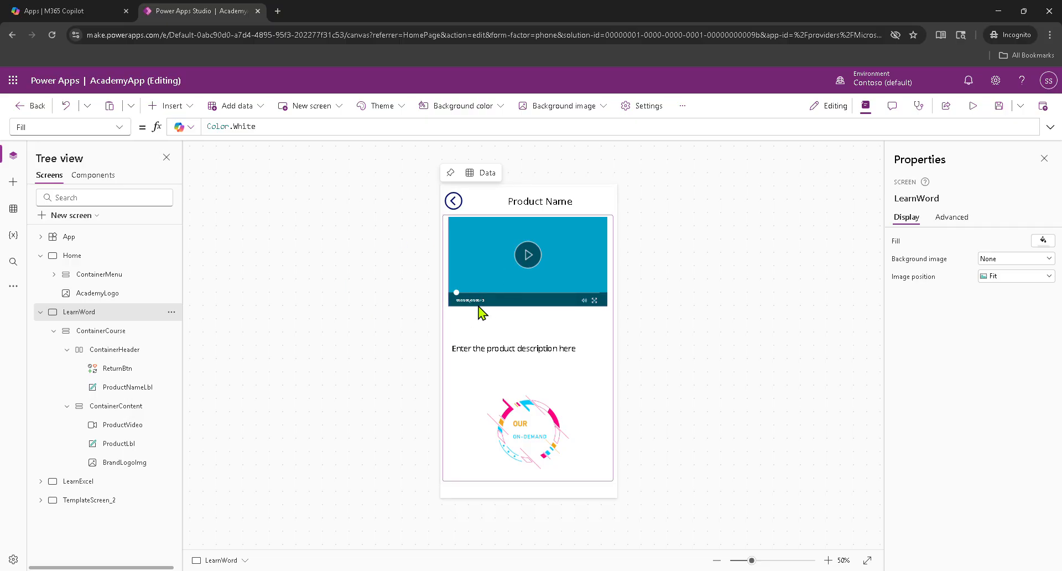
pyautogui.click(131, 424)
pyautogui.click(172, 425)
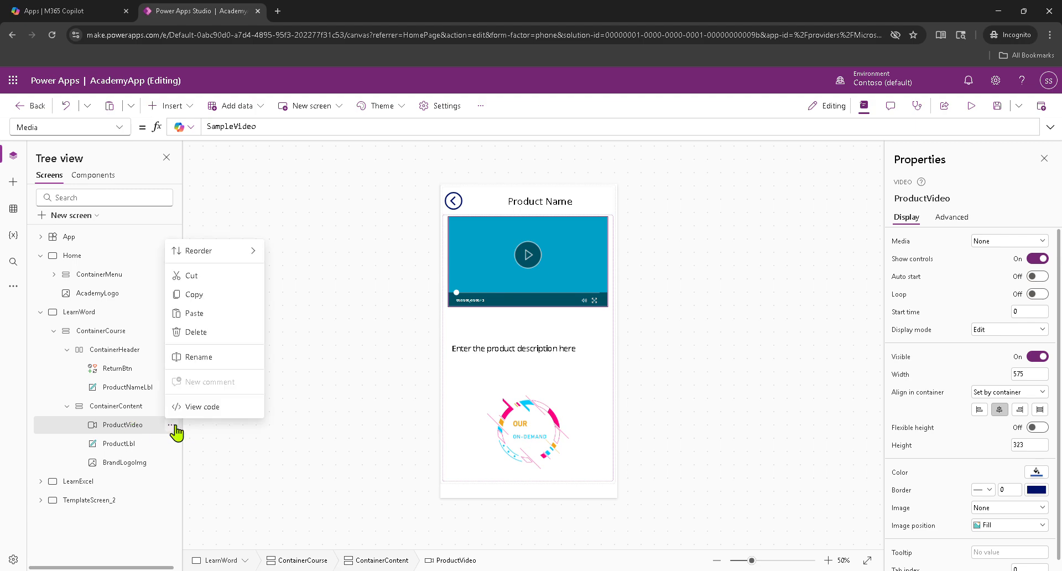
pyautogui.click(547, 265)
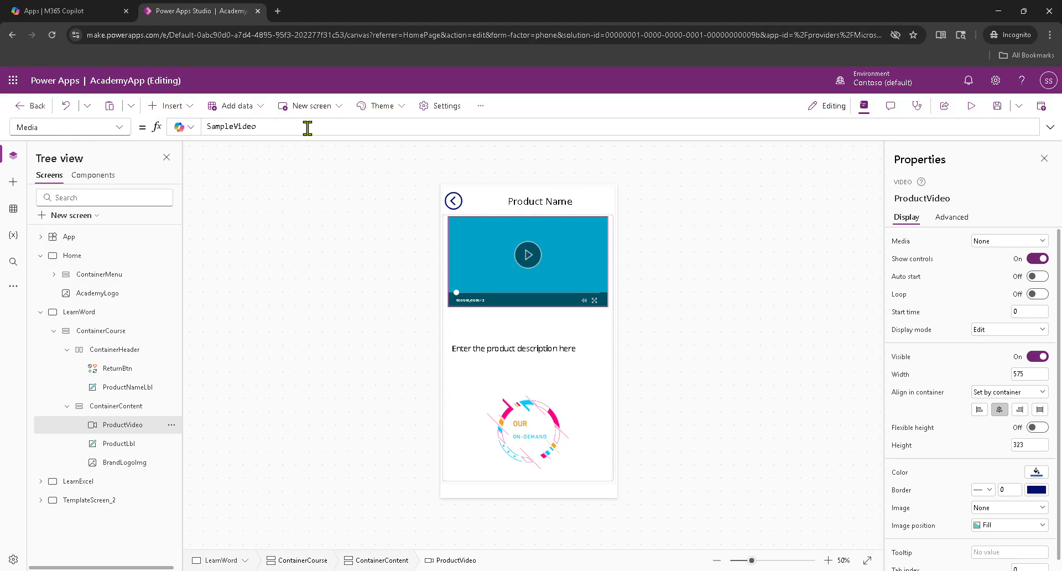
pyautogui.doubleClick(280, 126)
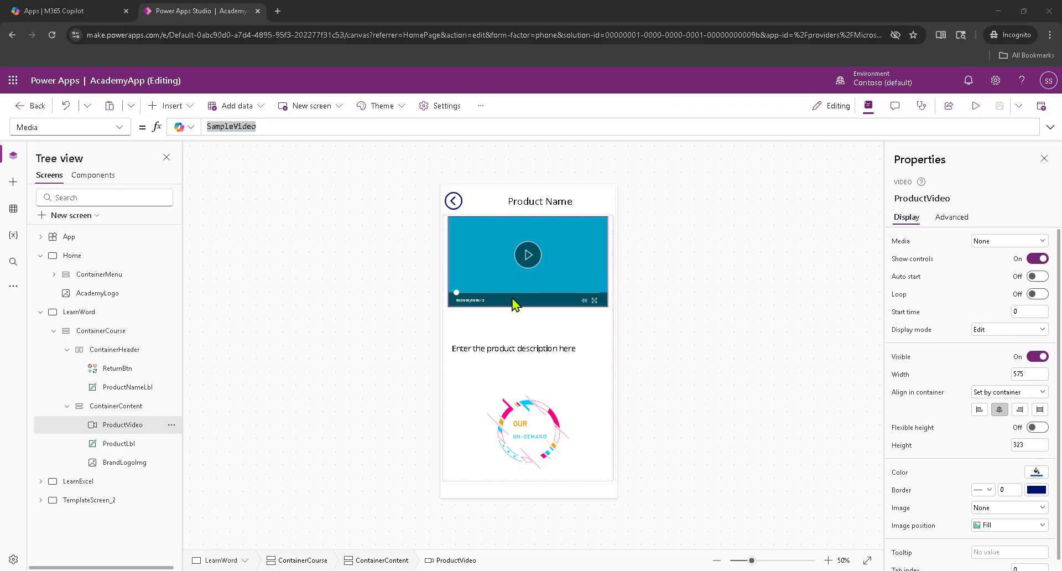
pyautogui.click(299, 131)
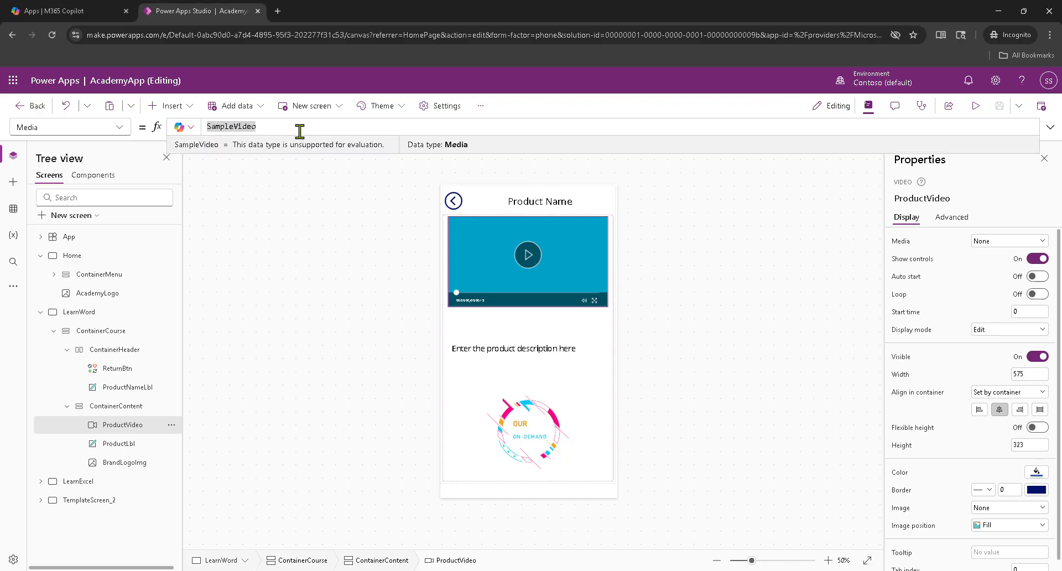
pyautogui.hotkey('ctrl', 'a')
pyautogui.write('https://youtu.be/Loa2_KmrTz0')
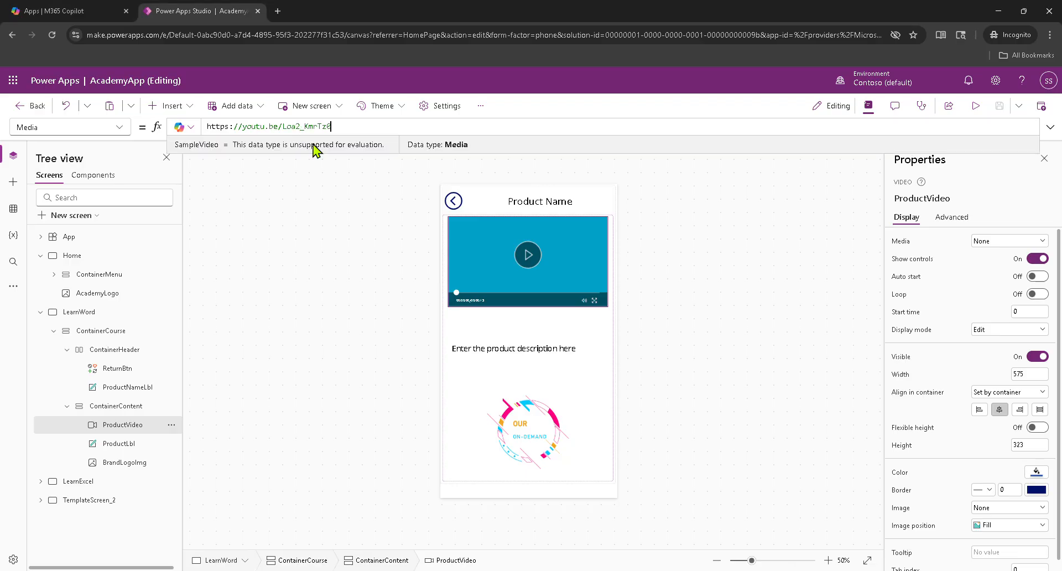
pyautogui.click(320, 313)
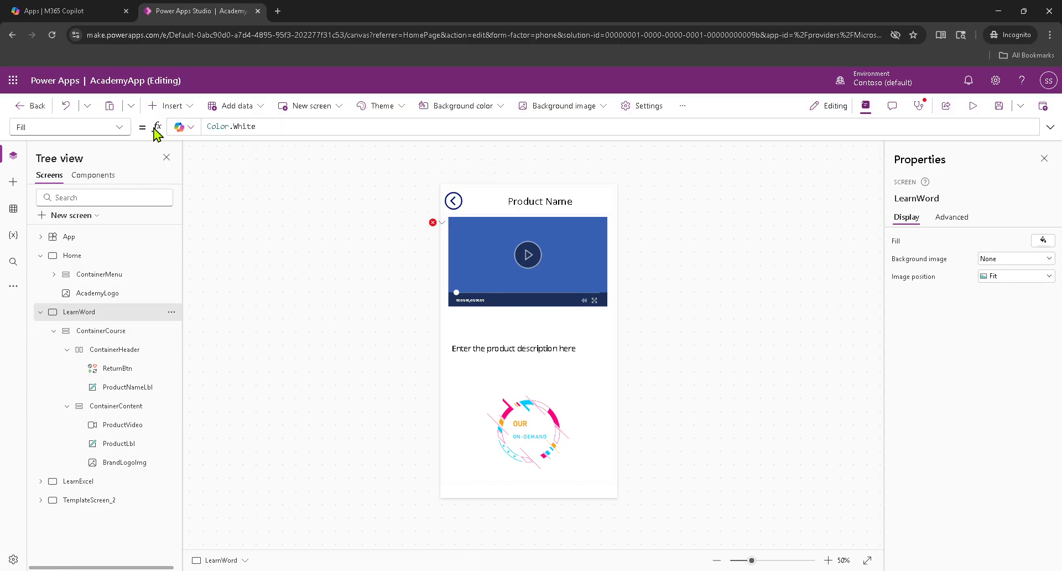
# Re-enter the video control's Media formula and check the error flagged on the control.
pyautogui.click(496, 250)
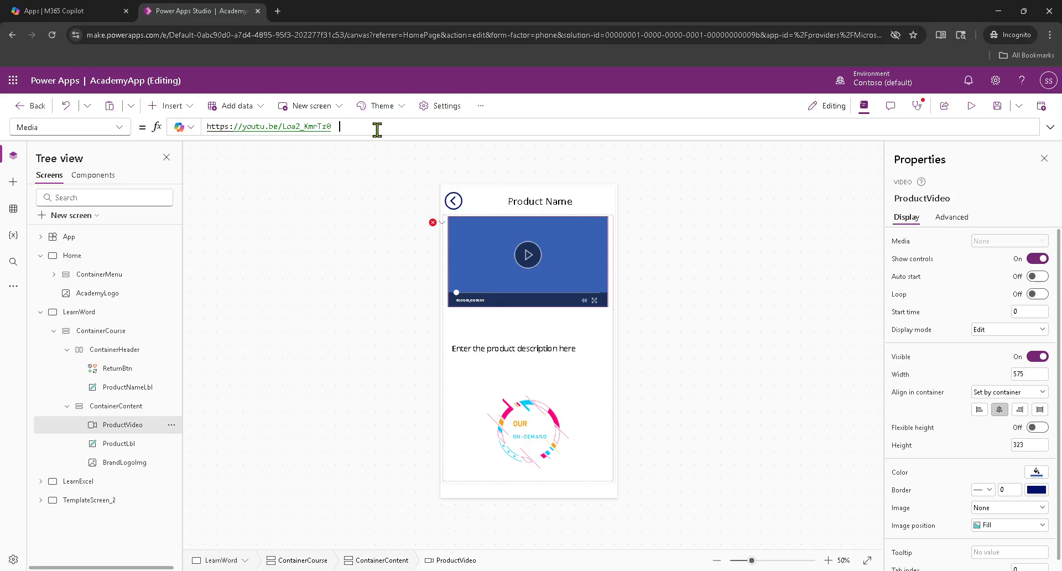
pyautogui.press('Return')
pyautogui.click(350, 272)
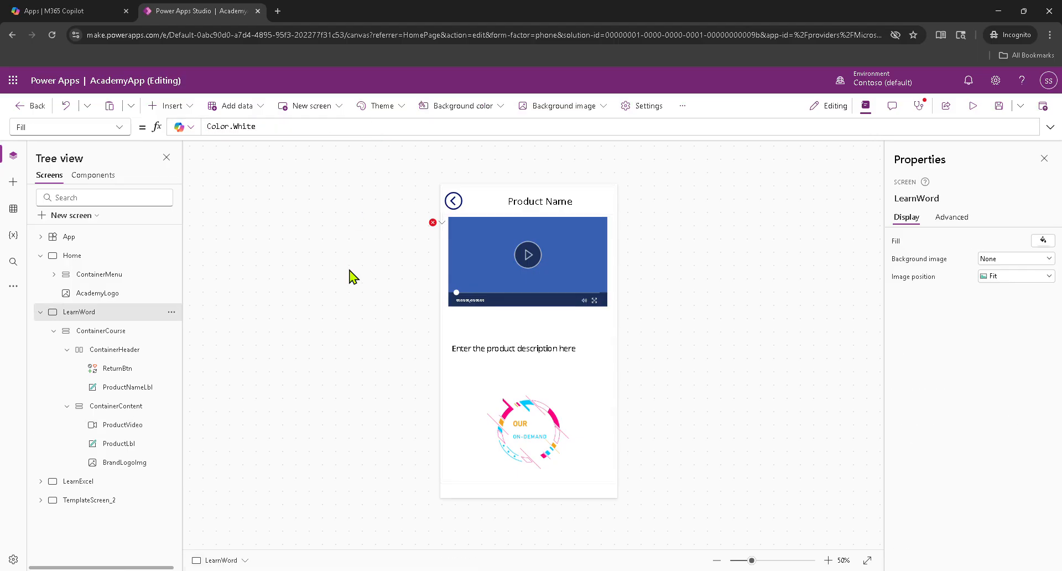
pyautogui.click(442, 221)
pyautogui.click(381, 279)
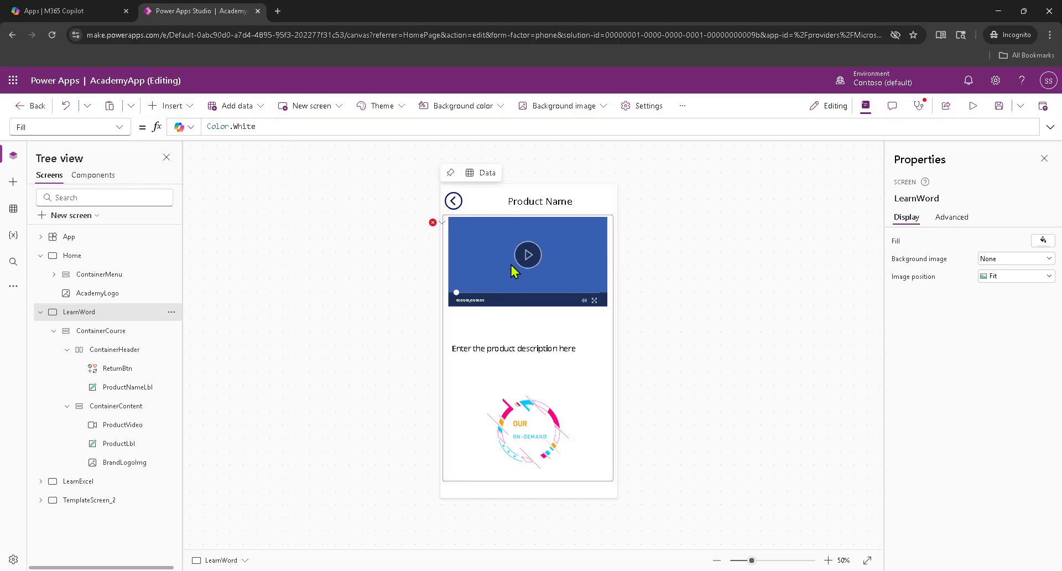
pyautogui.click(484, 267)
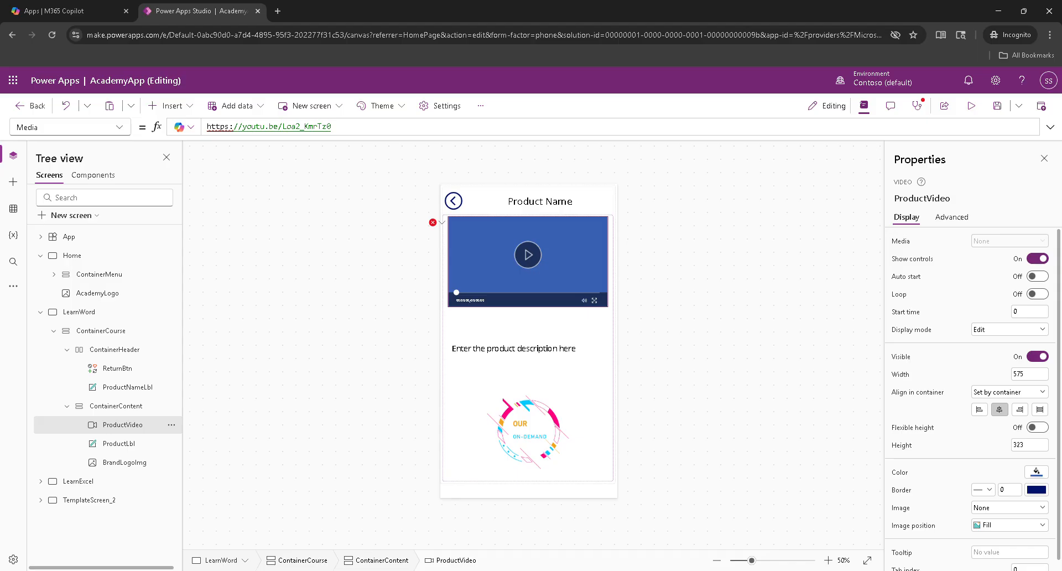
pyautogui.hotkey('alt', 'Tab')
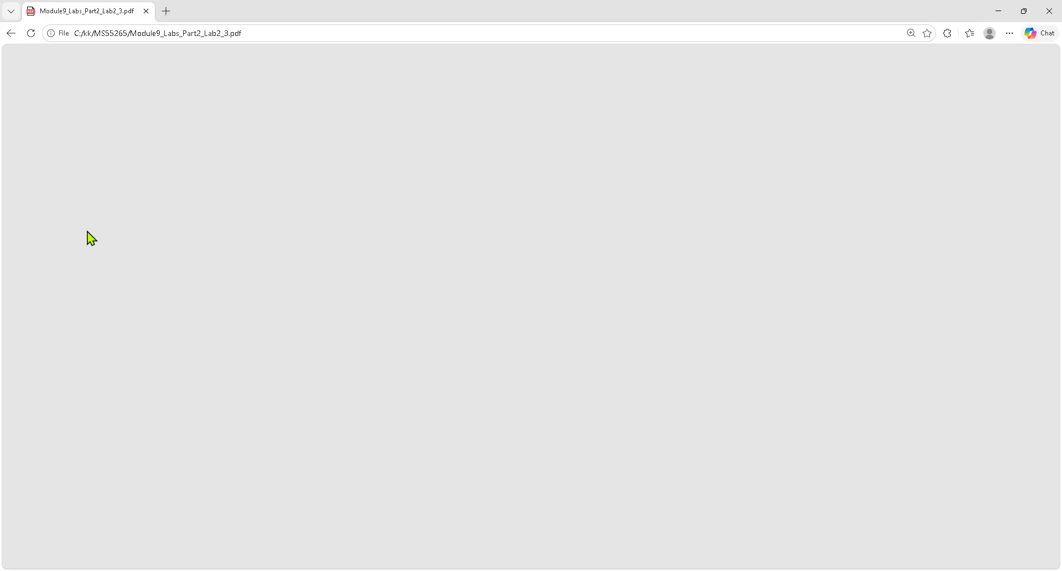
pyautogui.click(1056, 17)
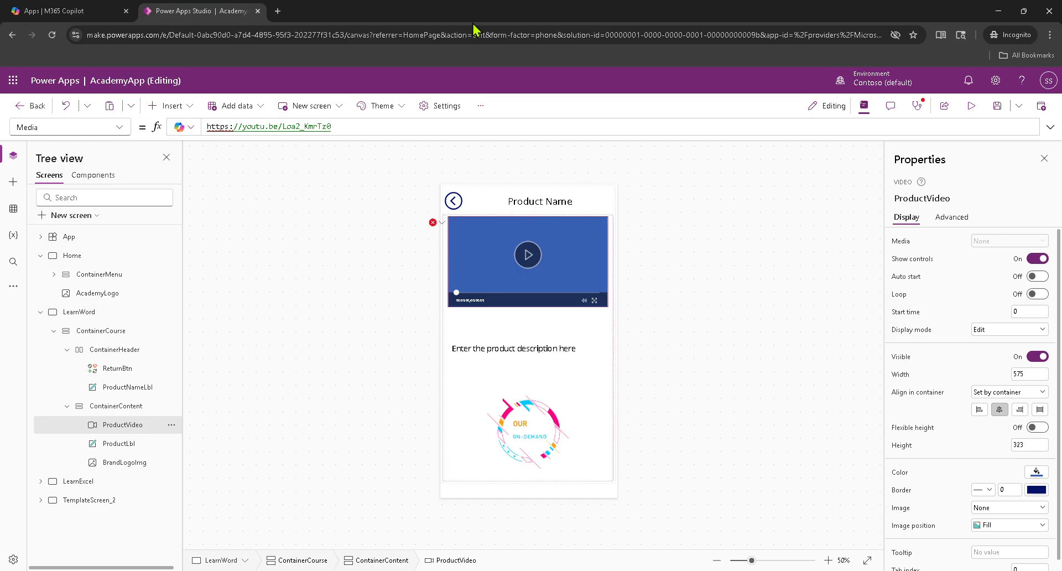
pyautogui.click(210, 127)
pyautogui.write('"')
pyautogui.click(350, 125)
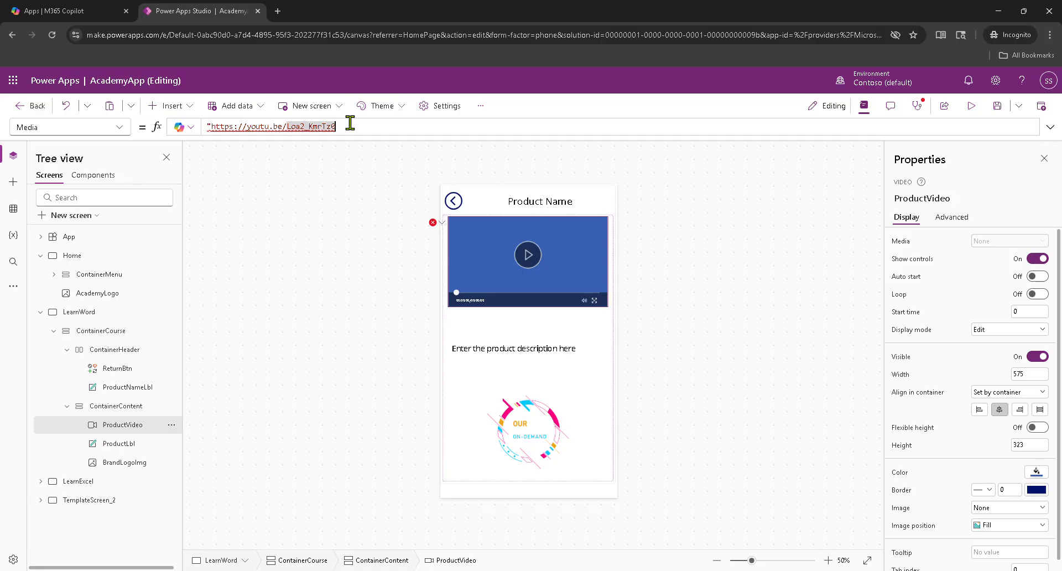
pyautogui.write('"')
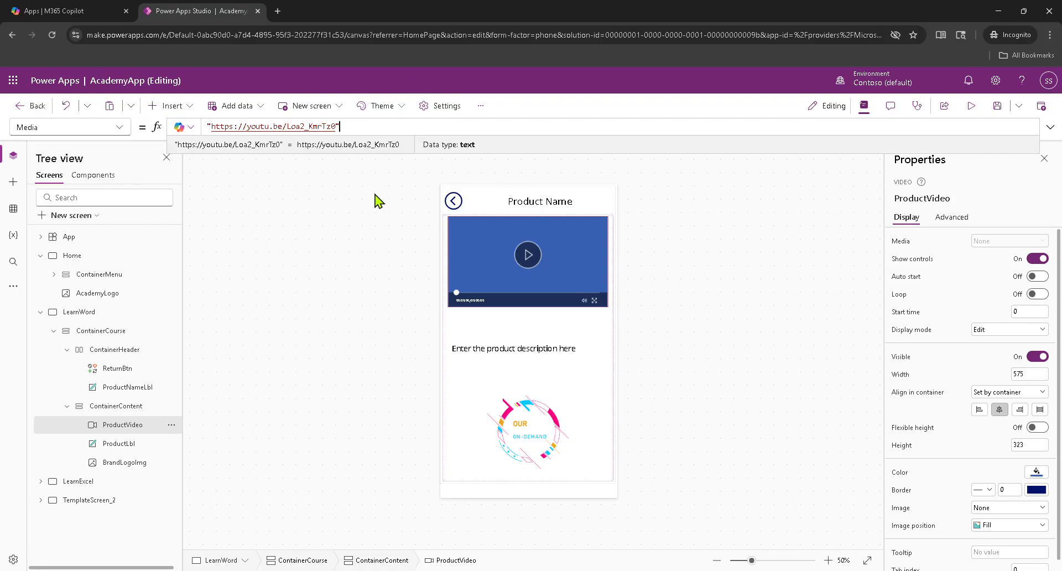
pyautogui.click(456, 399)
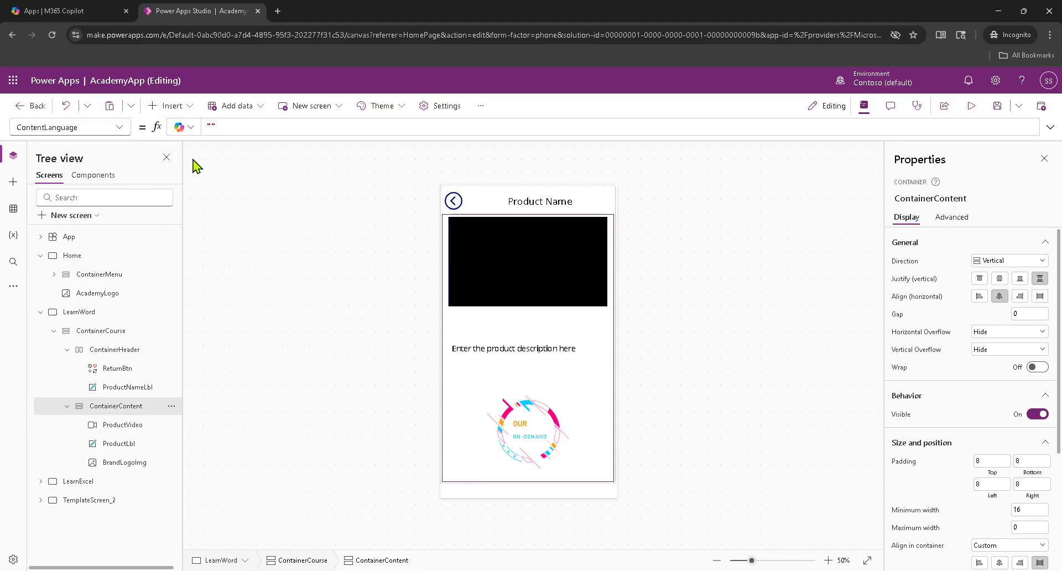
pyautogui.click(509, 262)
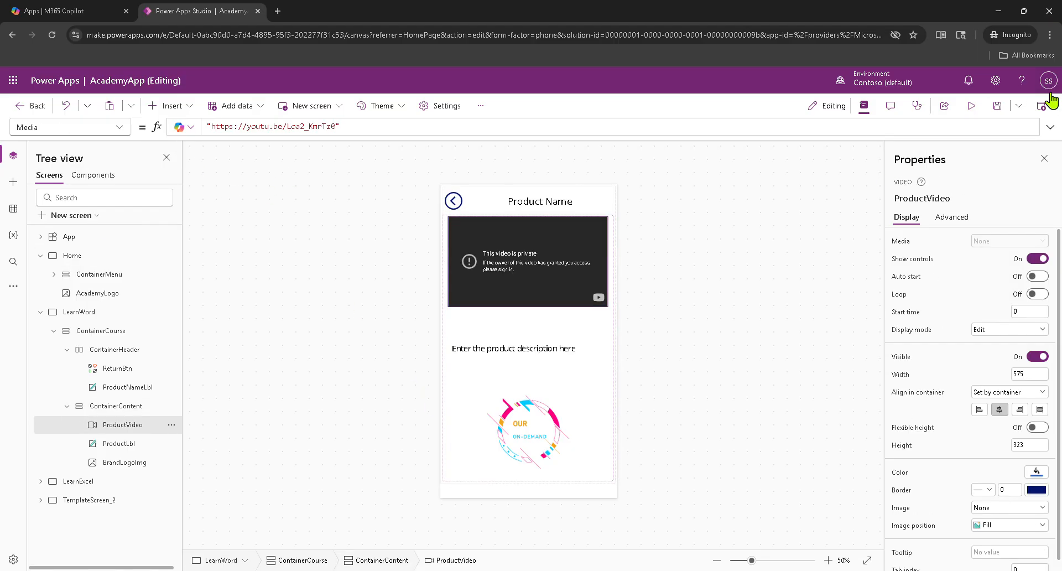
# Preview the LearnWord screen to check the linked video, and return to editing.
pyautogui.click(970, 105)
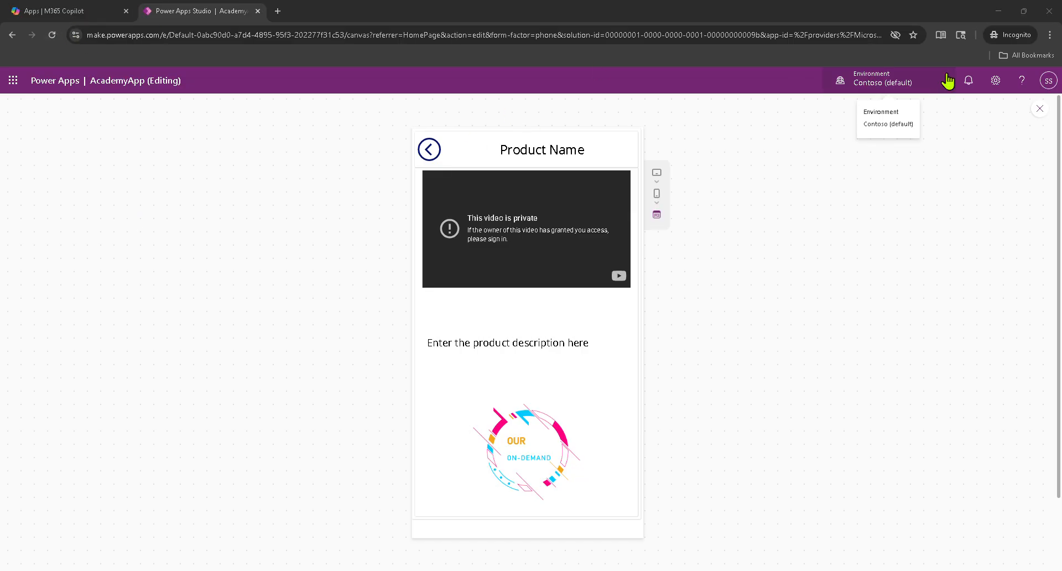
pyautogui.click(1041, 113)
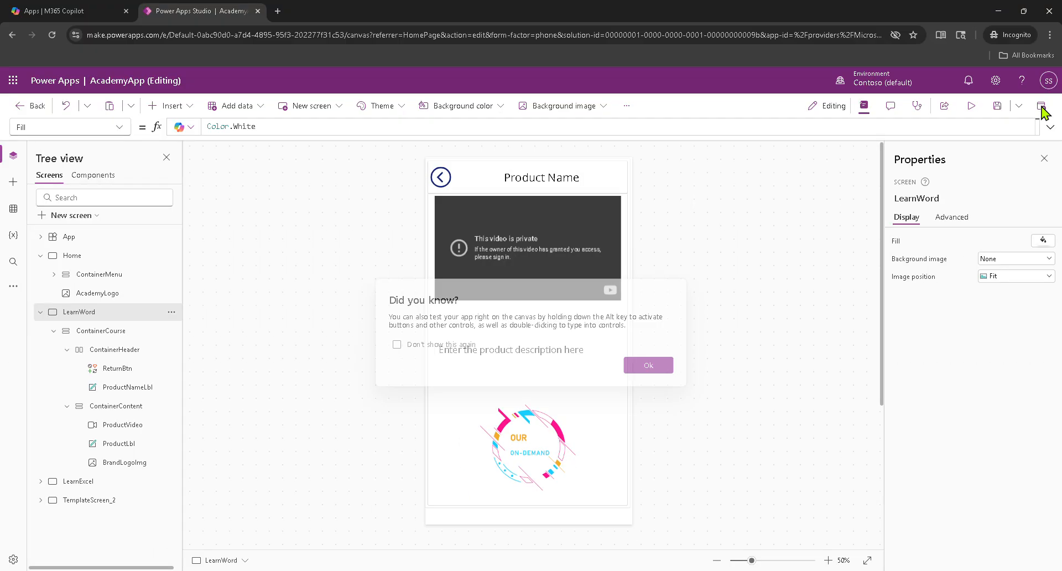
pyautogui.click(656, 368)
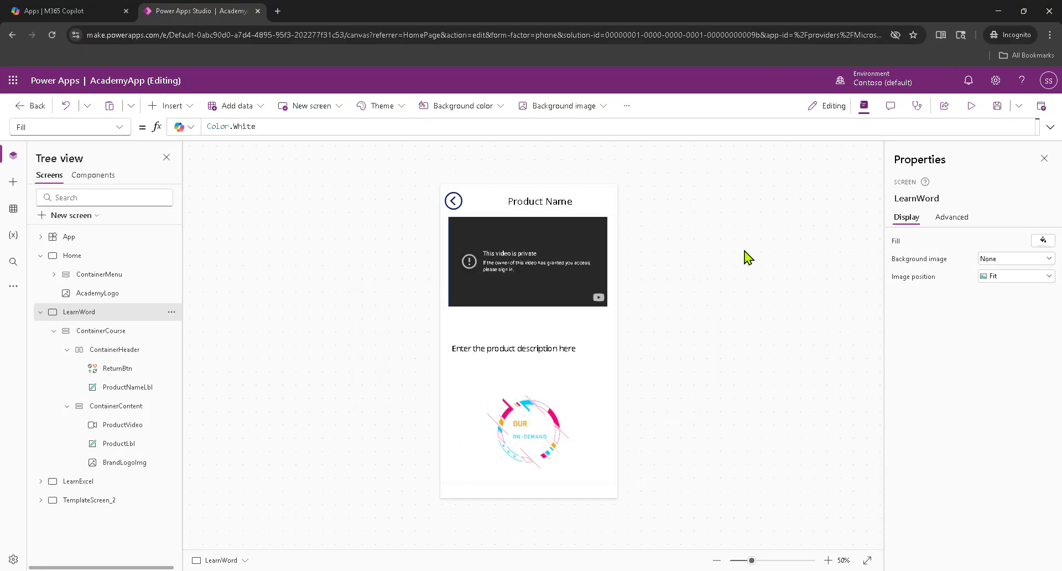
pyautogui.click(1050, 109)
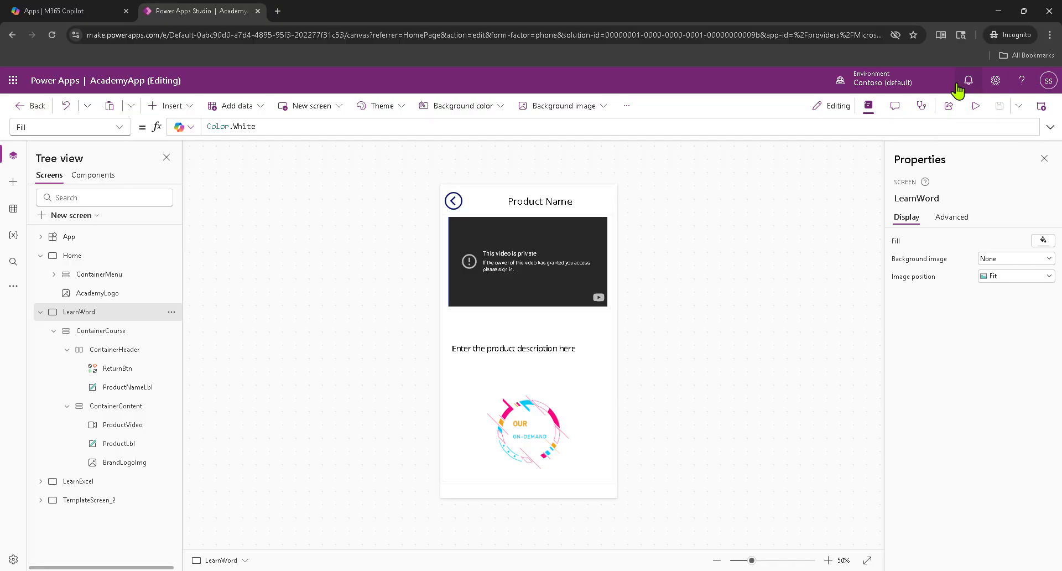
# Preview the app, return to Home, open the Excel course and play its sample video, and exit the preview.
pyautogui.click(976, 111)
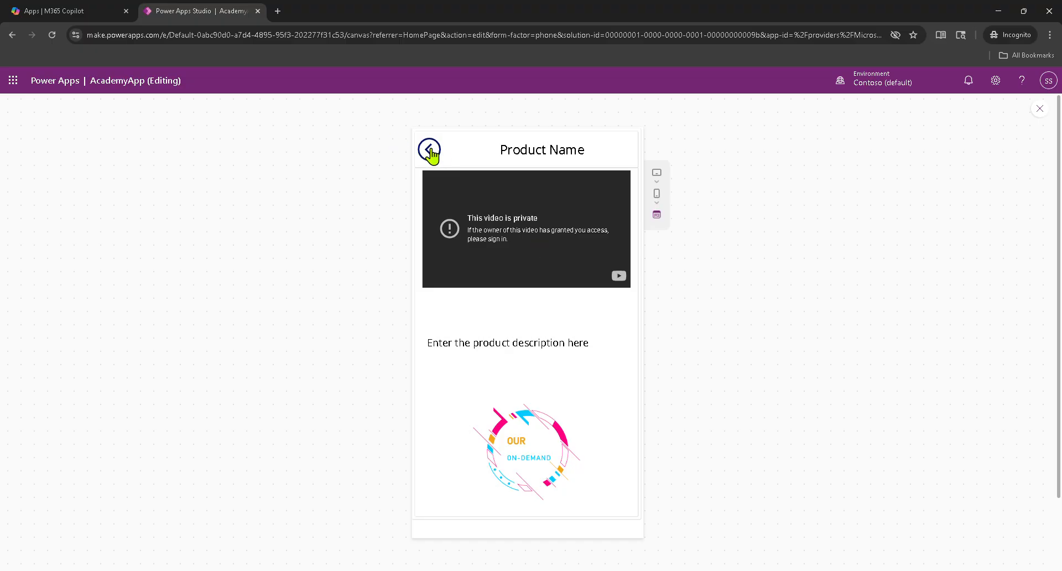
pyautogui.click(429, 150)
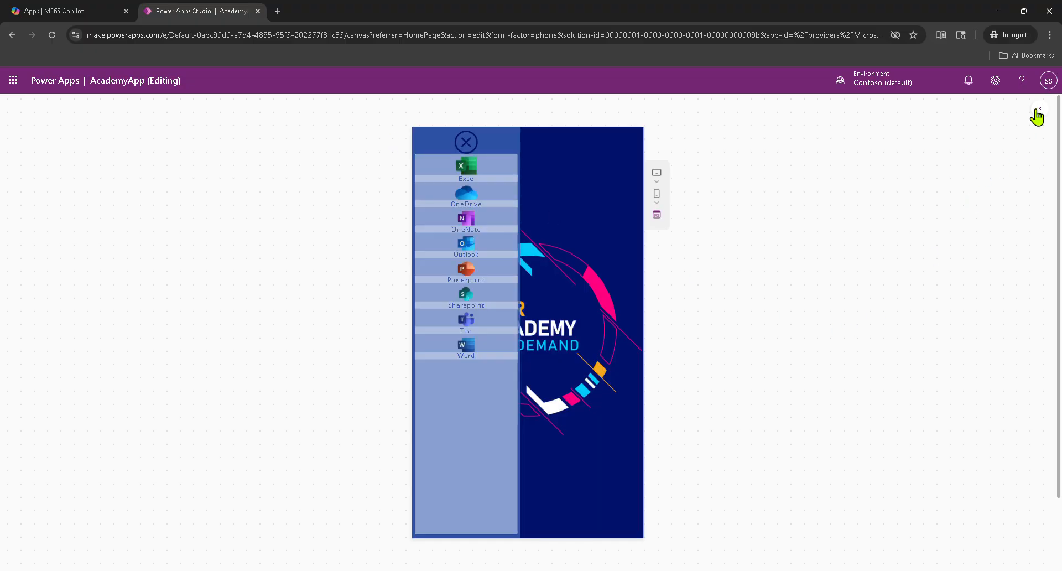
pyautogui.click(474, 167)
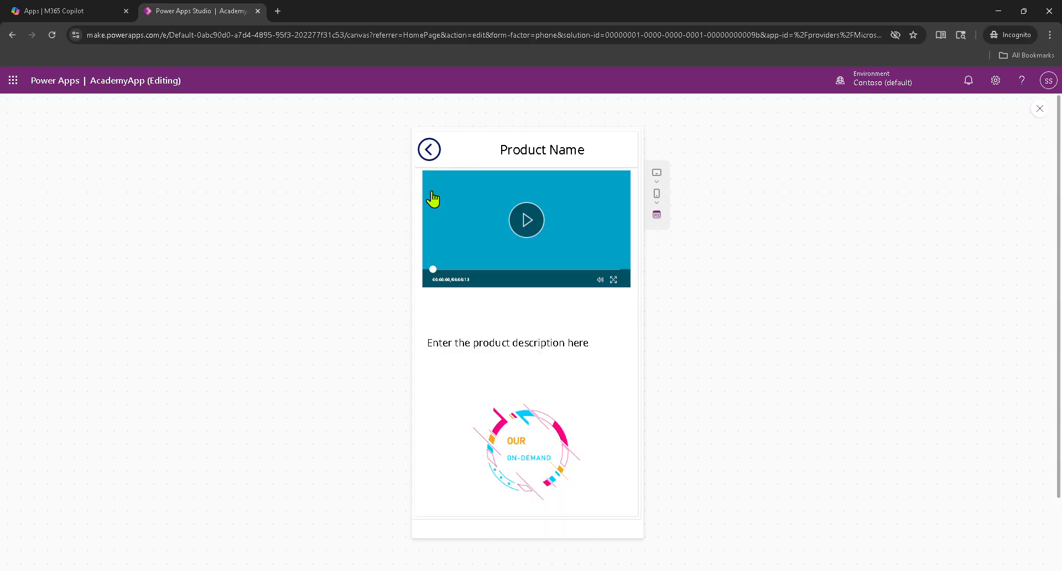
pyautogui.click(526, 221)
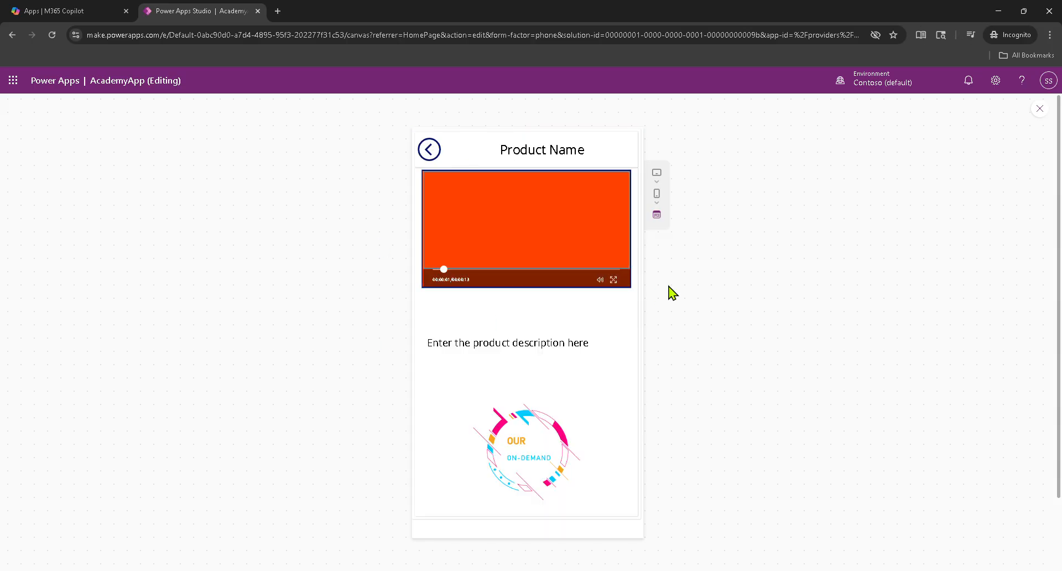
pyautogui.click(1042, 110)
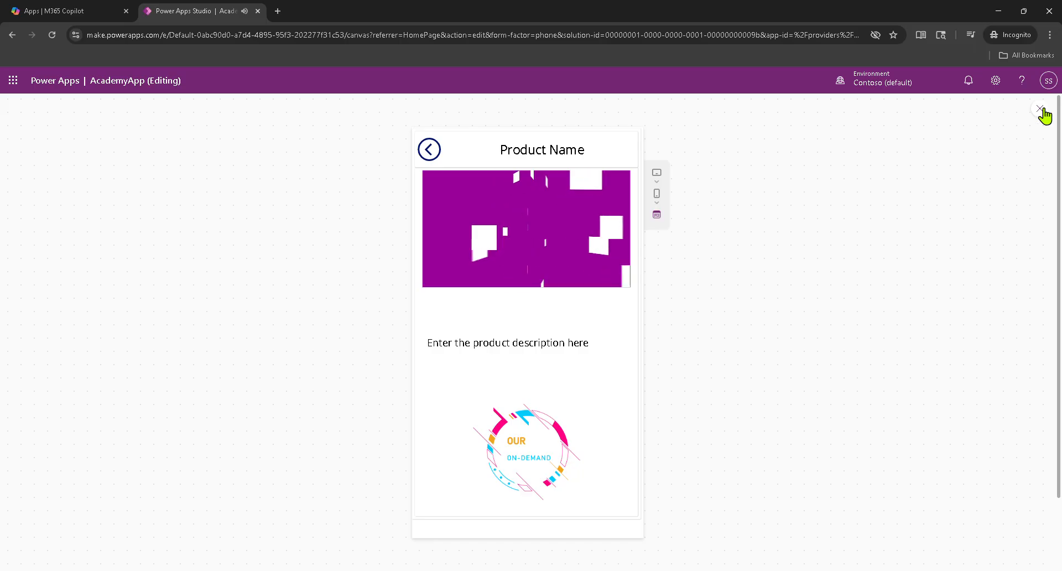
pyautogui.click(666, 369)
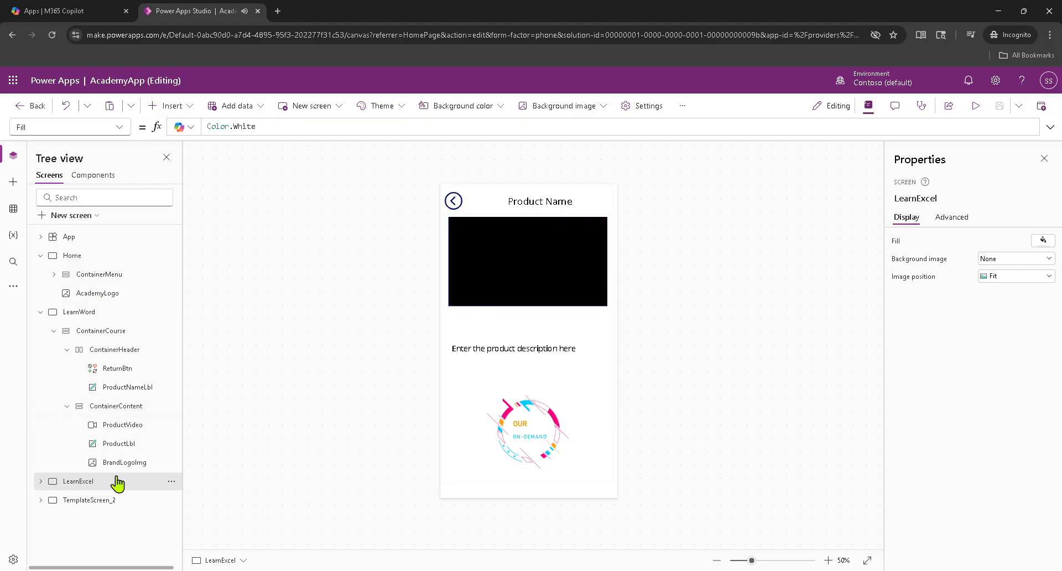
# Preview the LearnWord screen, play its YouTube video, return to Home and exit the preview.
pyautogui.click(132, 430)
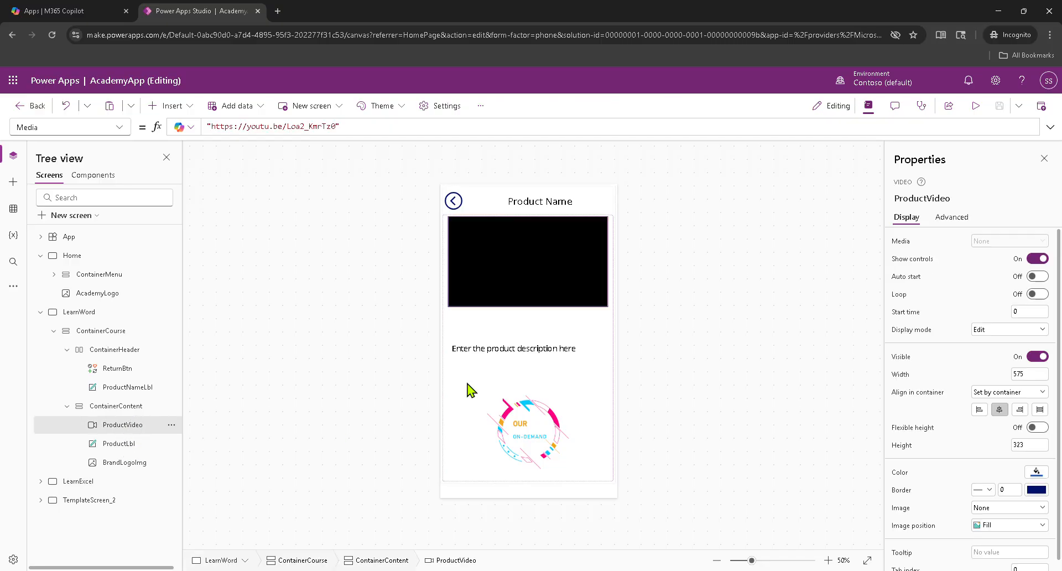
pyautogui.click(975, 105)
pyautogui.click(524, 234)
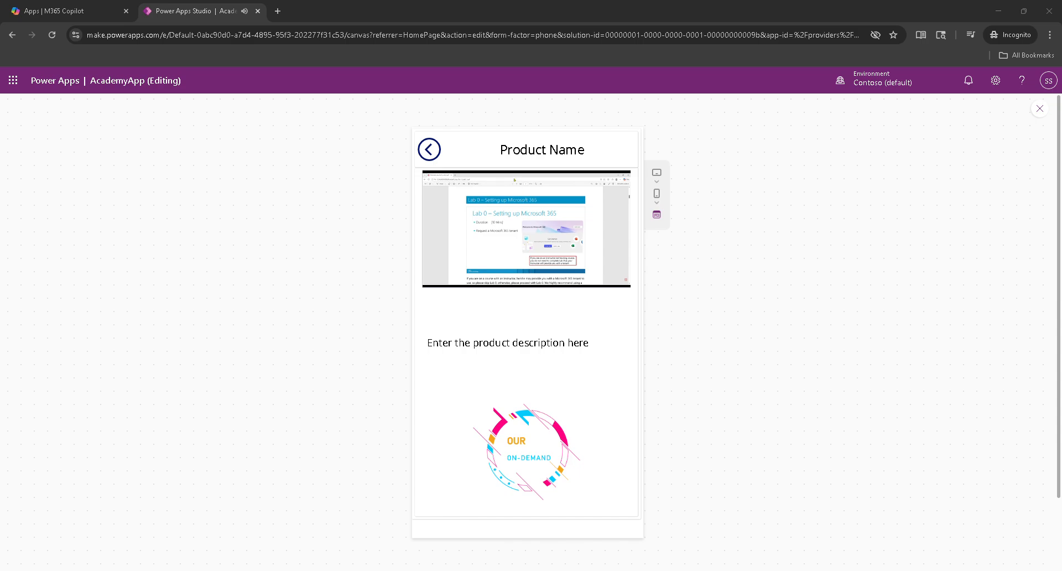
pyautogui.click(430, 151)
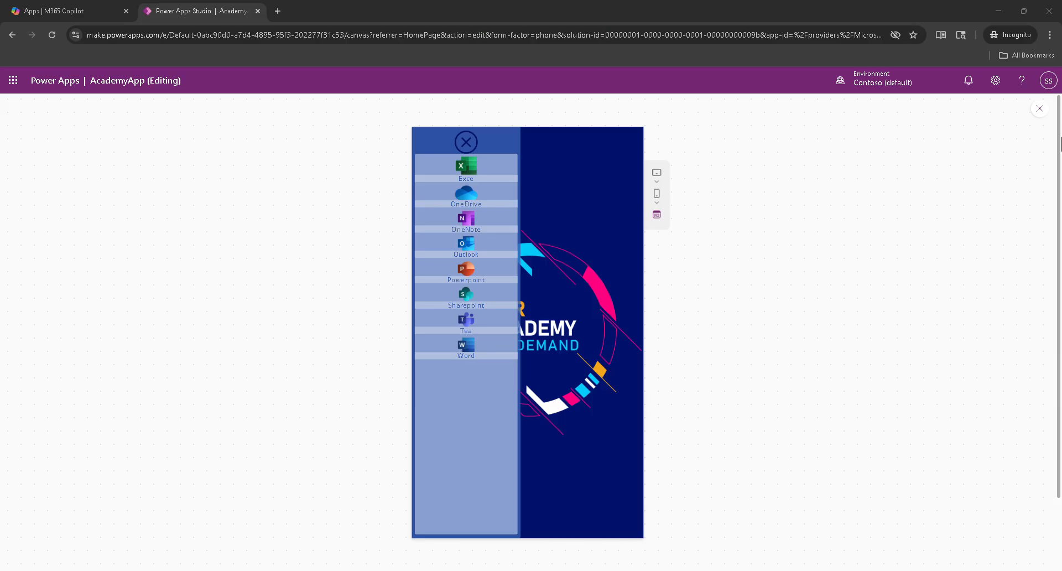
pyautogui.click(1039, 108)
pyautogui.click(654, 369)
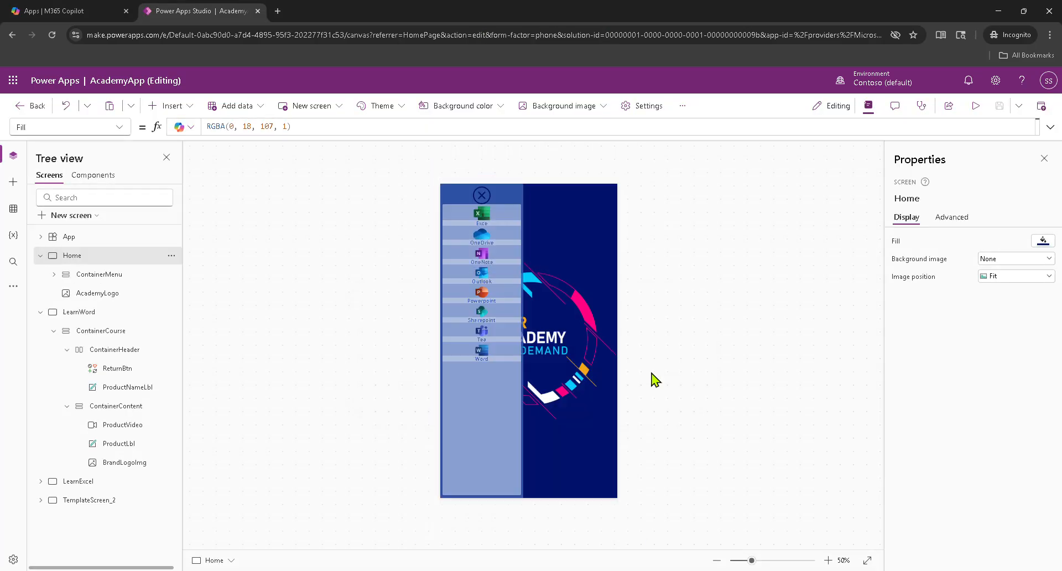
# Review the display properties of ProductVideo on the LearnWord screen.
pyautogui.click(125, 427)
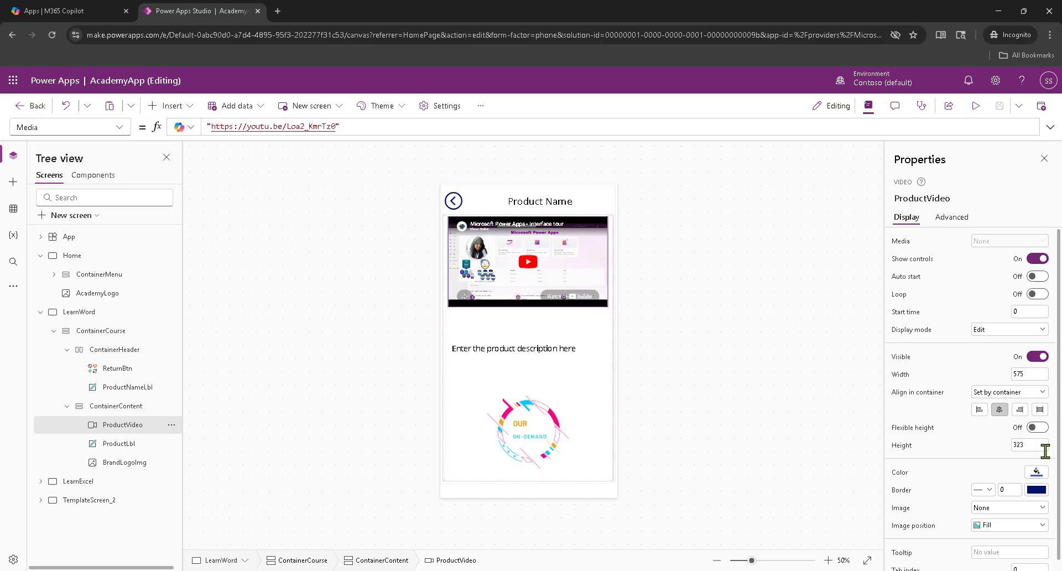
pyautogui.moveTo(1060, 419); pyautogui.dragTo(1060, 442)
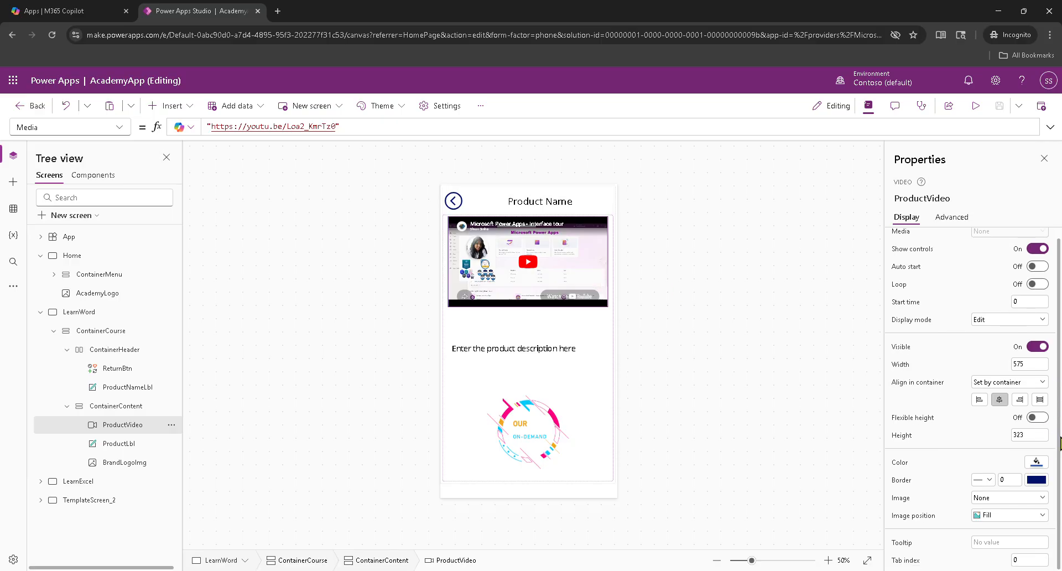
pyautogui.moveTo(1060, 484); pyautogui.dragTo(1060, 363)
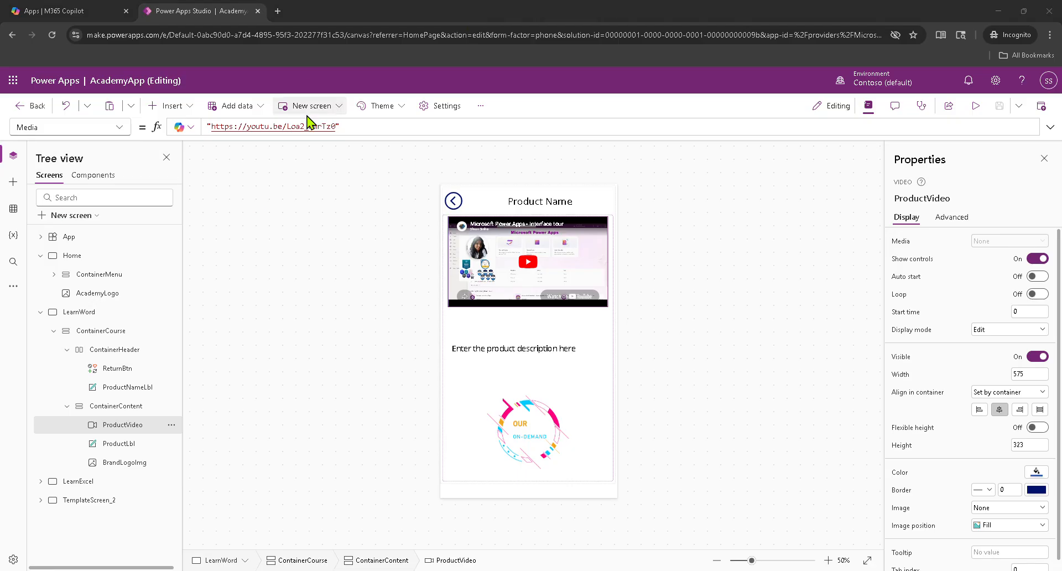
# Open the app's general settings and enter the description "for the demo purpose".
pyautogui.click(13, 558)
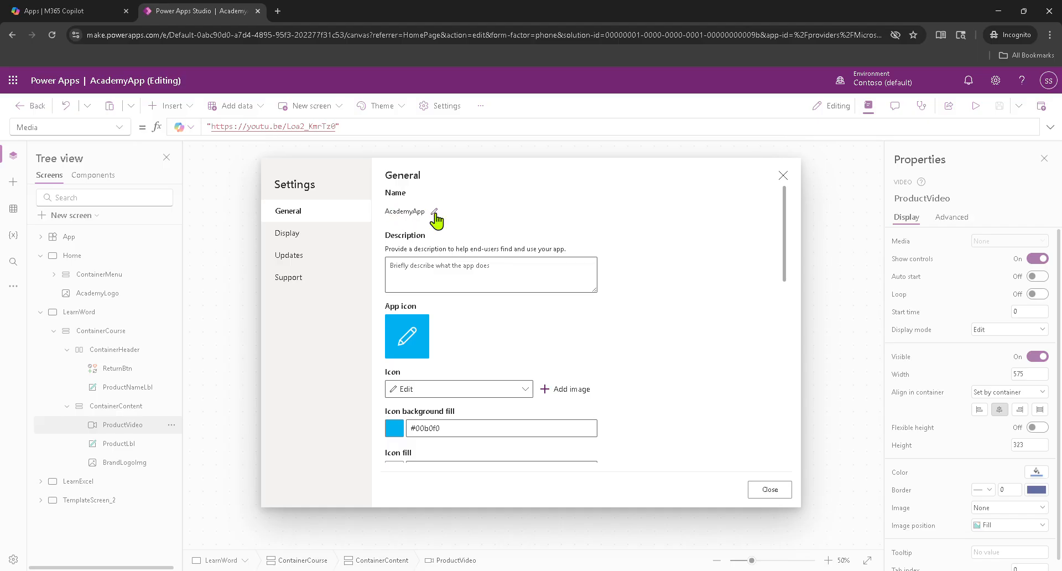
pyautogui.click(451, 271)
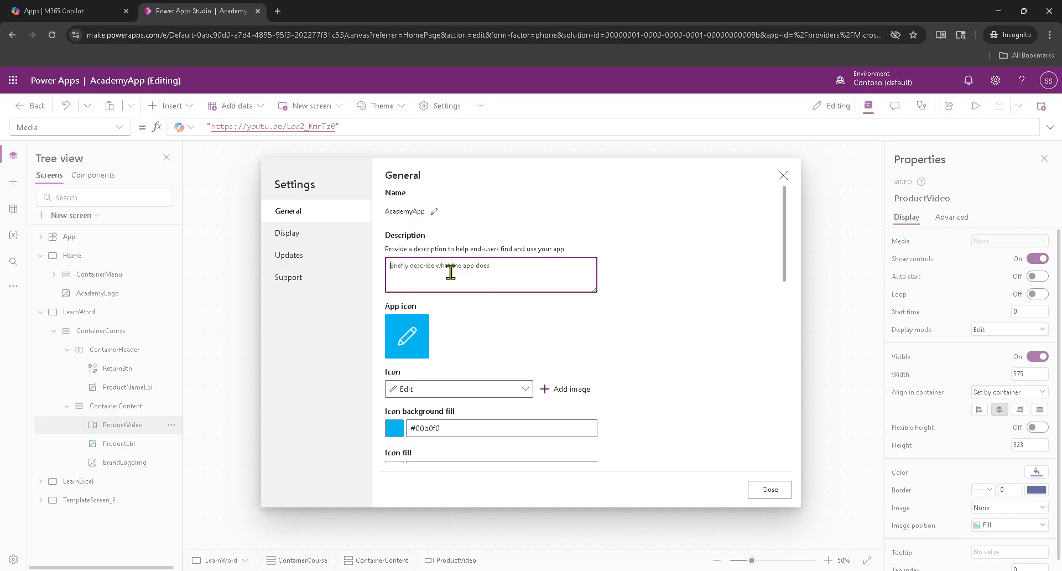
pyautogui.write('for the demo purpose')
# Use the OA_Logo_screen image as the app icon and look through the remaining general settings.
pyautogui.click(561, 390)
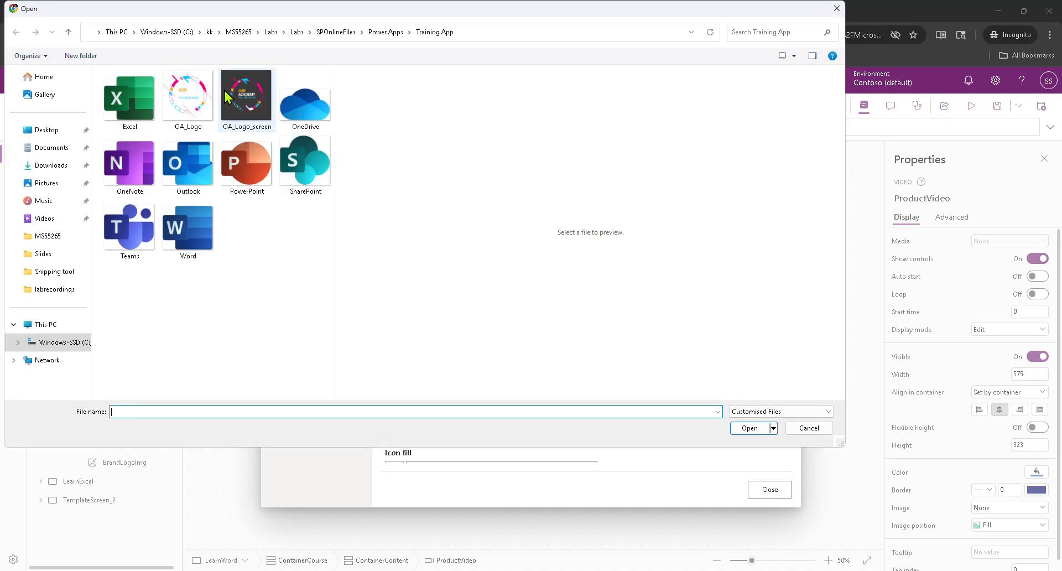
pyautogui.click(256, 100)
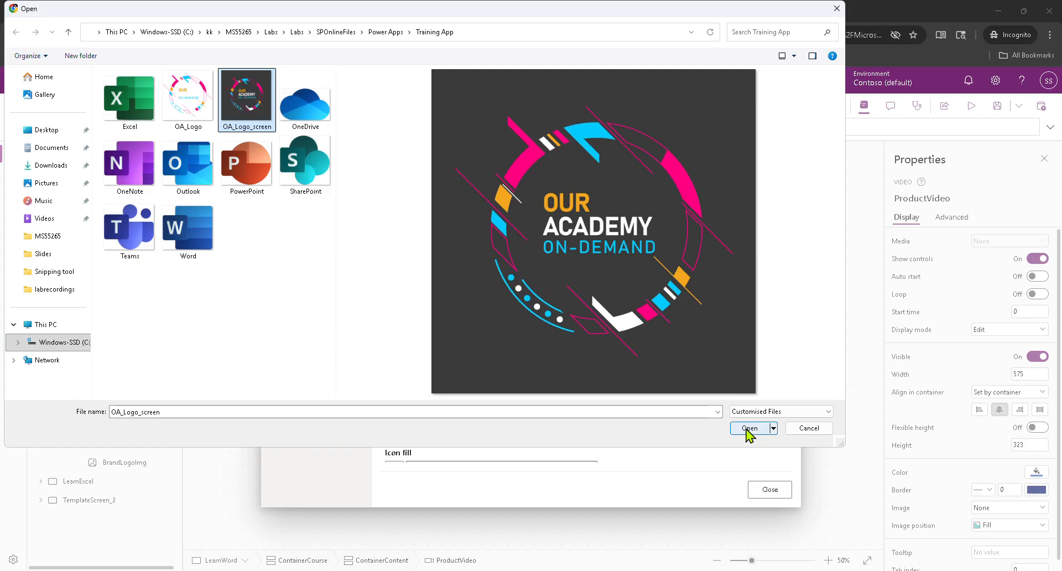
pyautogui.click(748, 429)
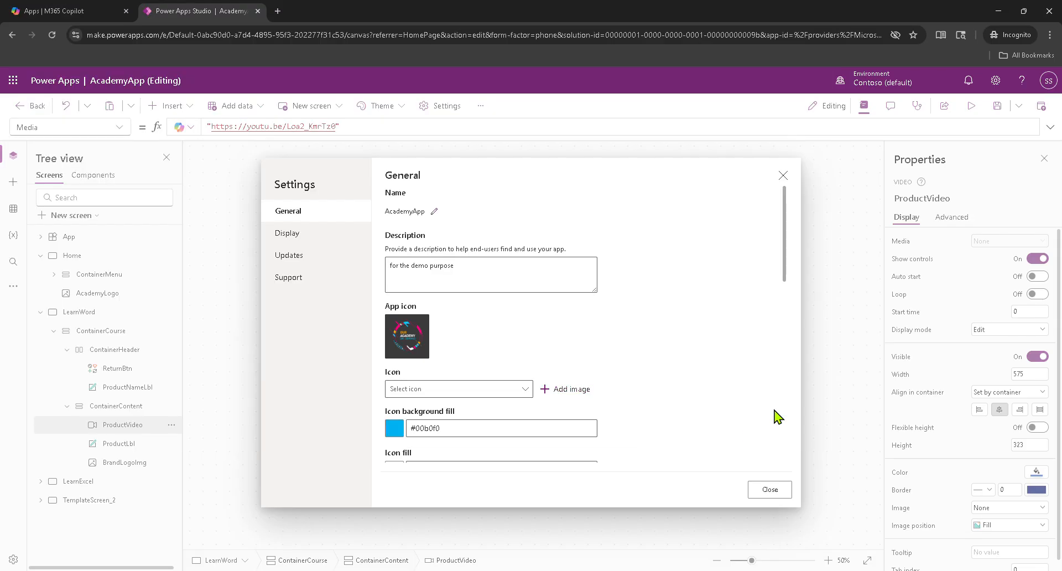
pyautogui.click(522, 389)
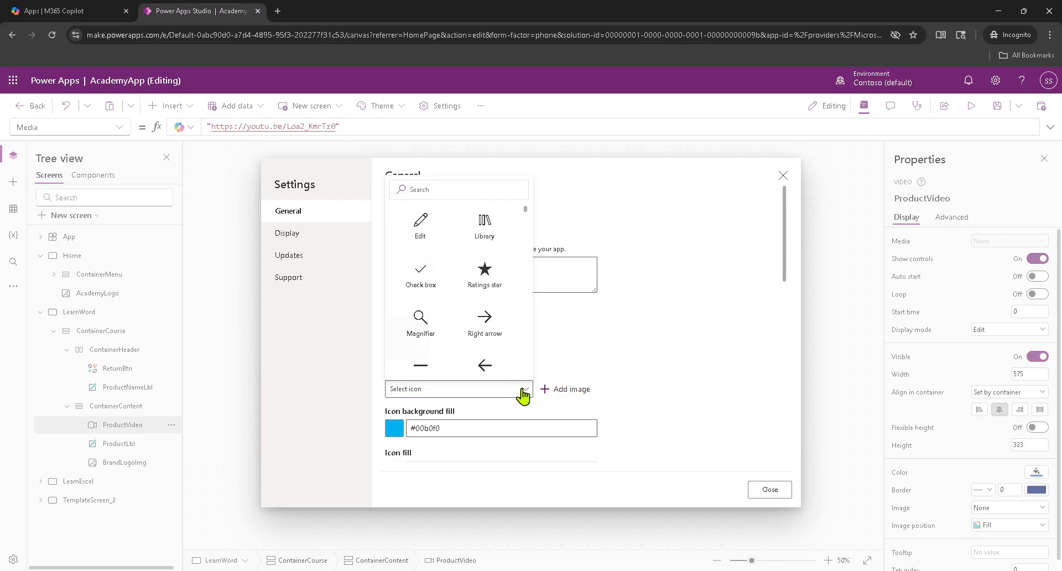
pyautogui.click(702, 344)
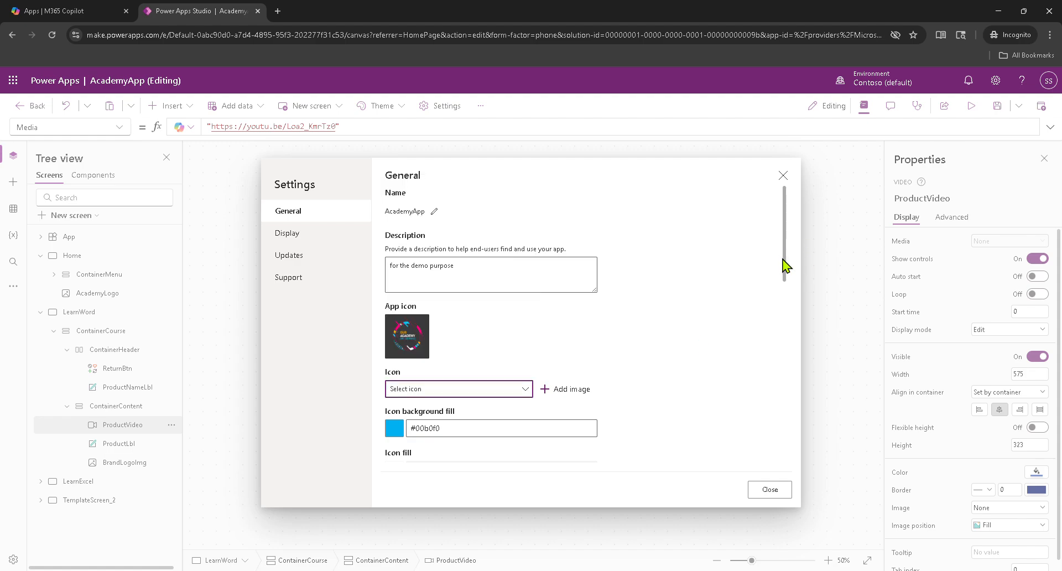
pyautogui.moveTo(784, 266); pyautogui.dragTo(712, 332)
# Turn off Lock aspect ratio in the app's display settings and check the orientation options.
pyautogui.click(284, 233)
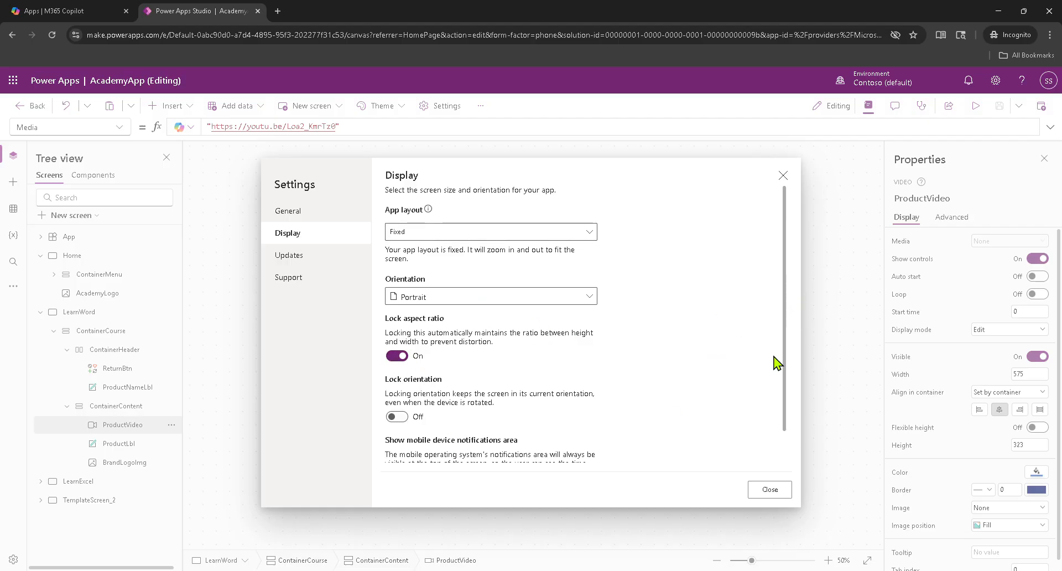
pyautogui.scroll(-1, 786, 388)
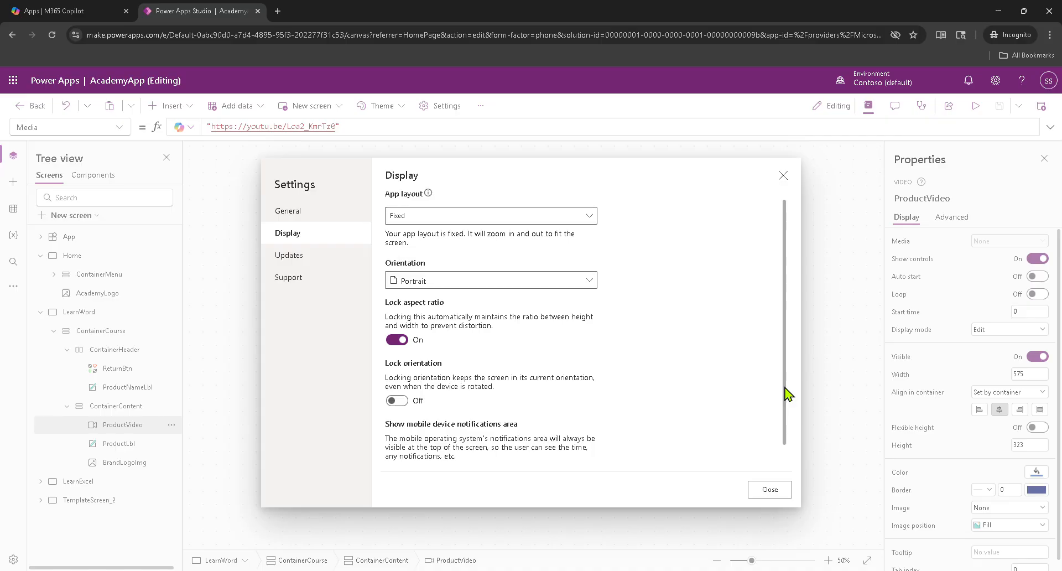
pyautogui.click(396, 339)
pyautogui.scroll(1, 789, 343)
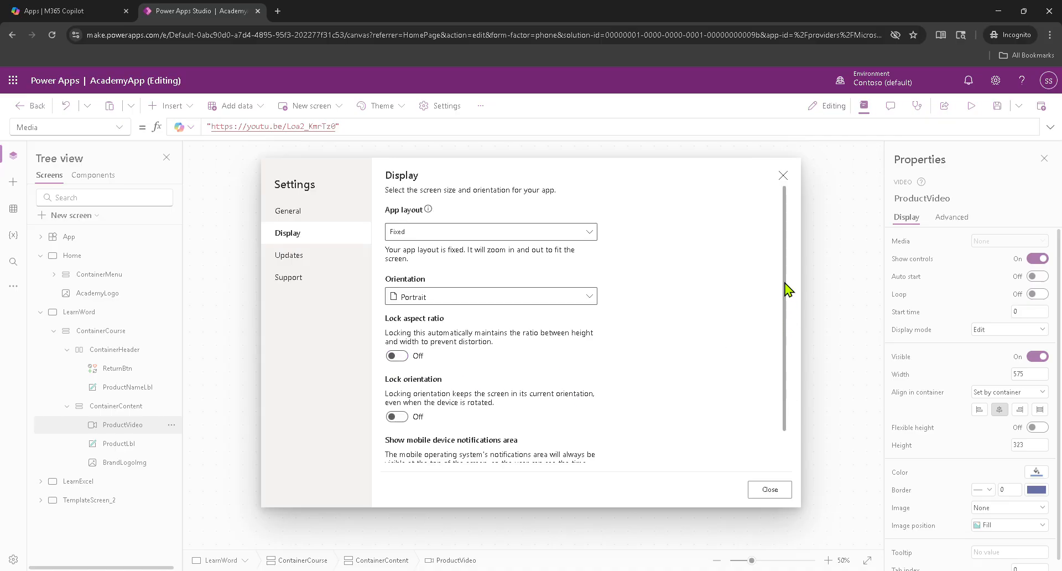
pyautogui.click(462, 299)
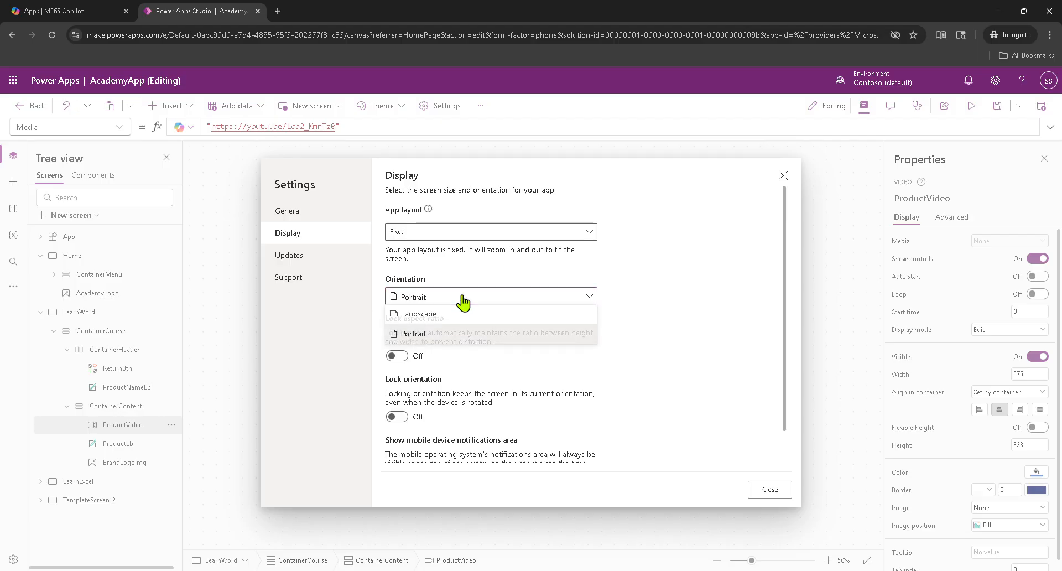
pyautogui.click(462, 300)
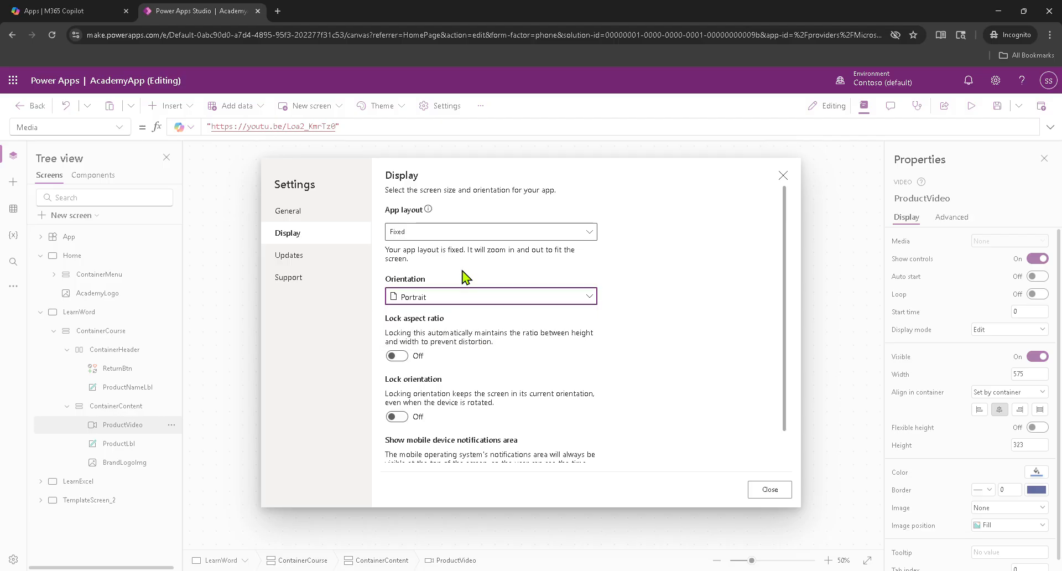
# Set the app layout to Responsive, and view the Updates settings before closing the settings.
pyautogui.click(455, 233)
pyautogui.click(708, 353)
pyautogui.scroll(-1, 699, 354)
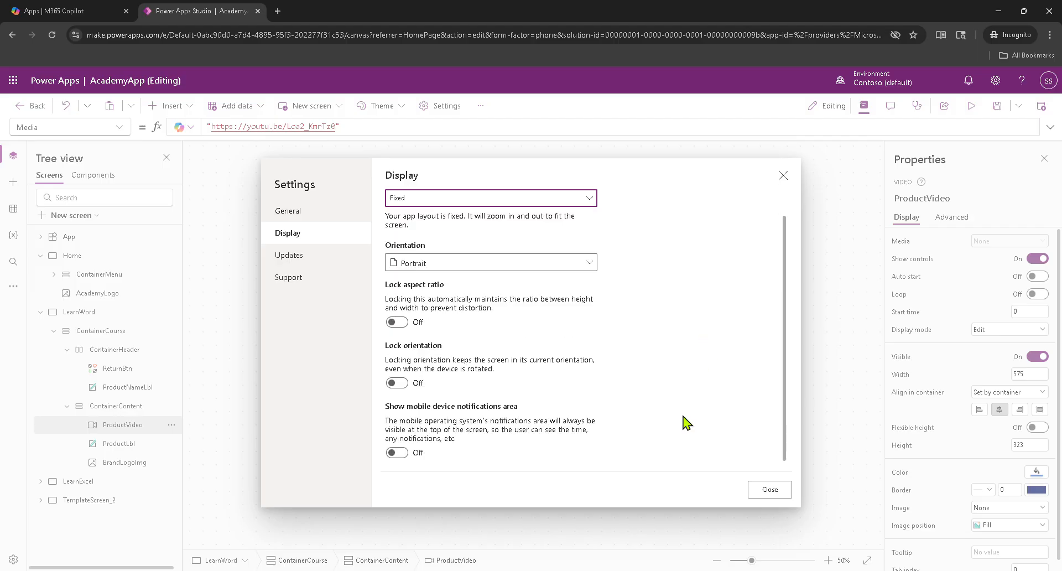
pyautogui.click(522, 200)
pyautogui.click(470, 217)
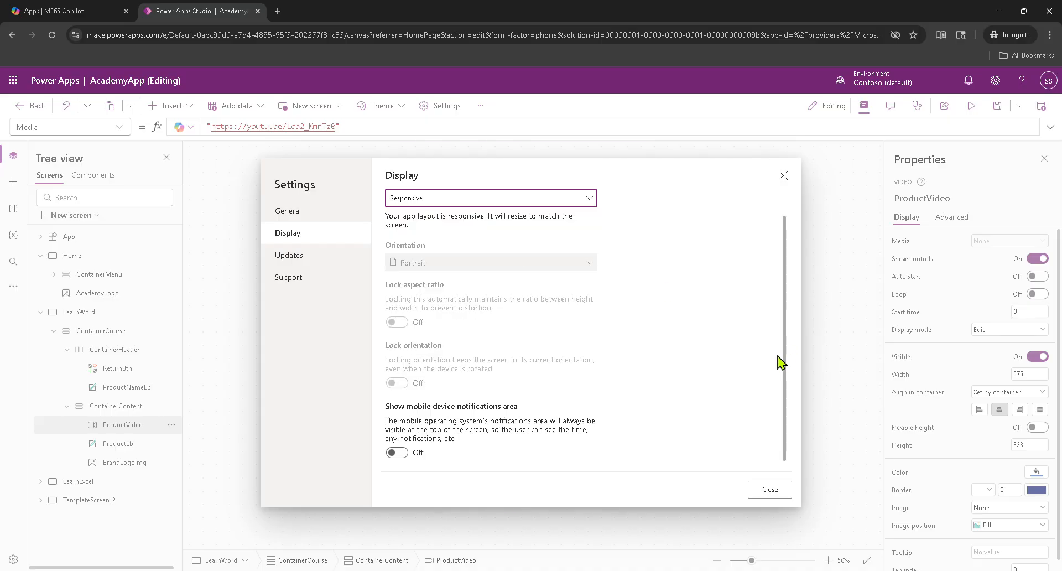
pyautogui.moveTo(784, 360); pyautogui.dragTo(783, 441)
pyautogui.scroll(1, 699, 380)
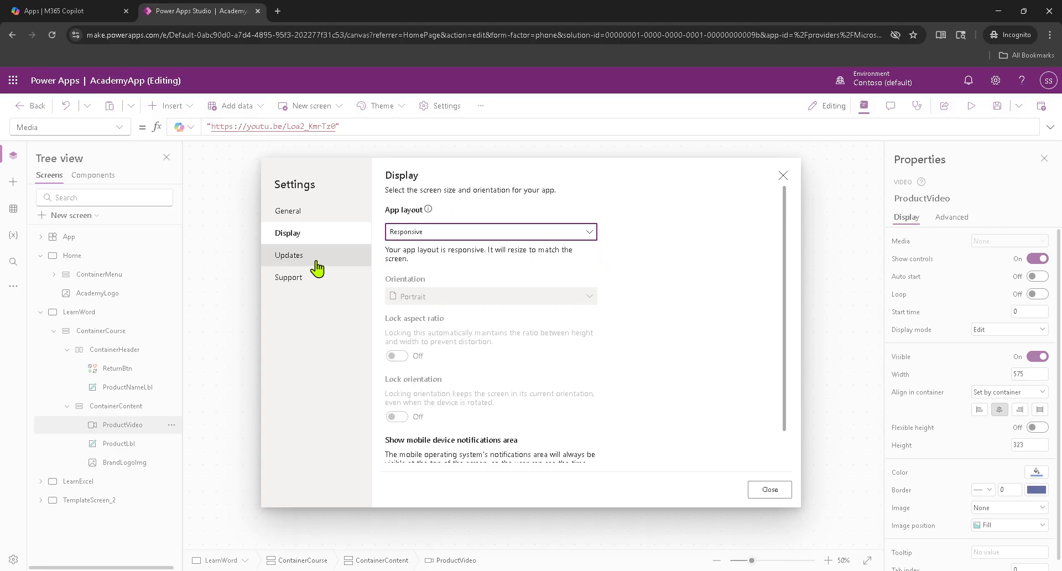
pyautogui.click(300, 260)
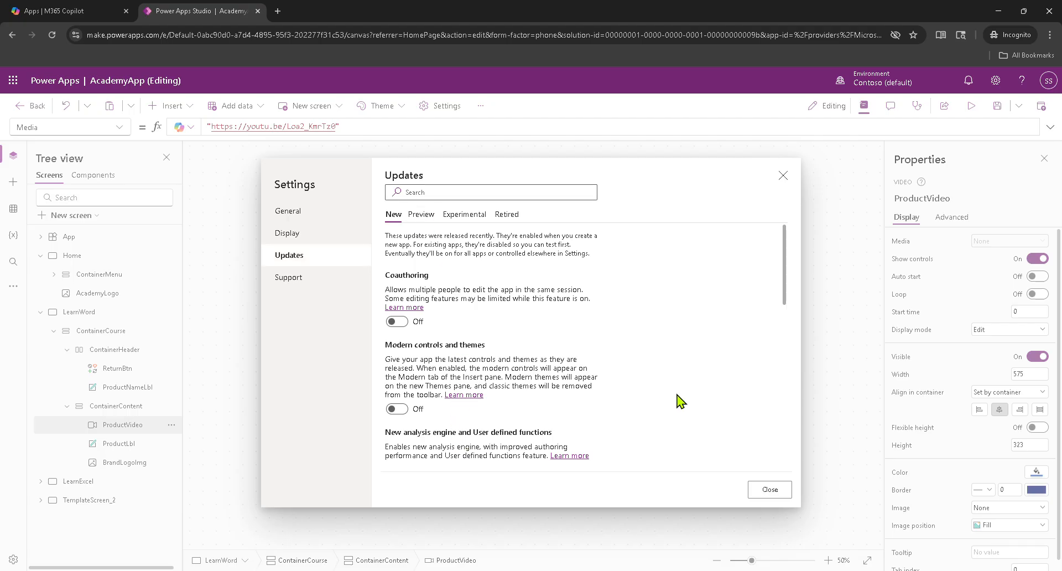
pyautogui.click(770, 490)
# Save the app and publish this version with its existing description.
pyautogui.click(997, 106)
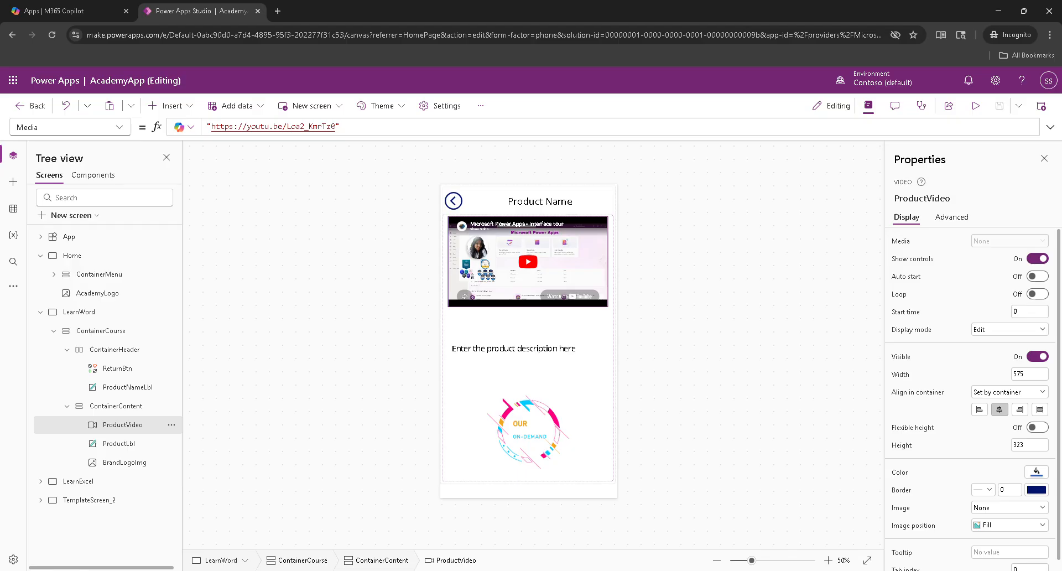
pyautogui.click(1043, 113)
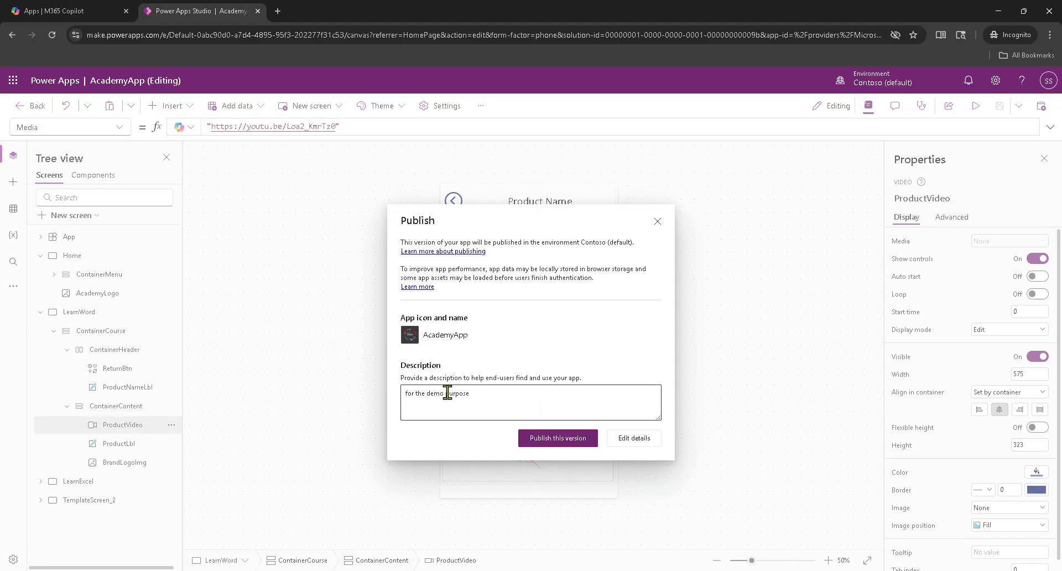
pyautogui.click(459, 397)
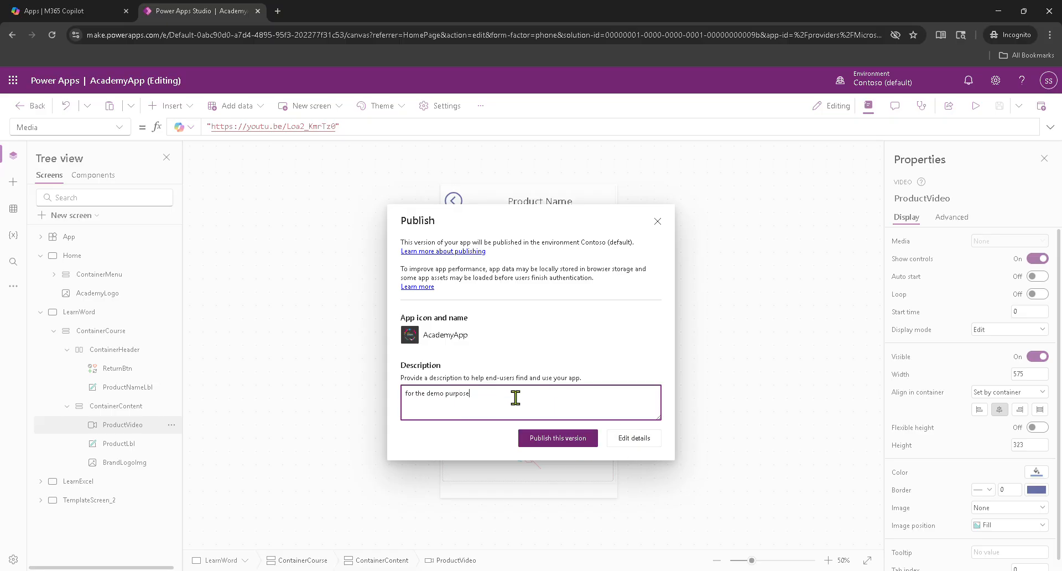
pyautogui.click(562, 429)
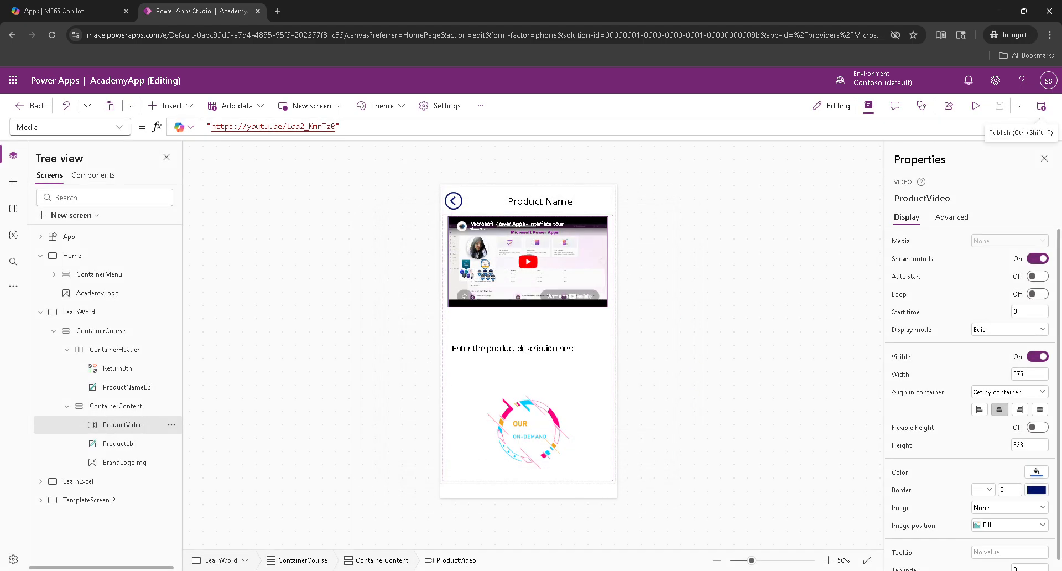
pyautogui.click(0, 542)
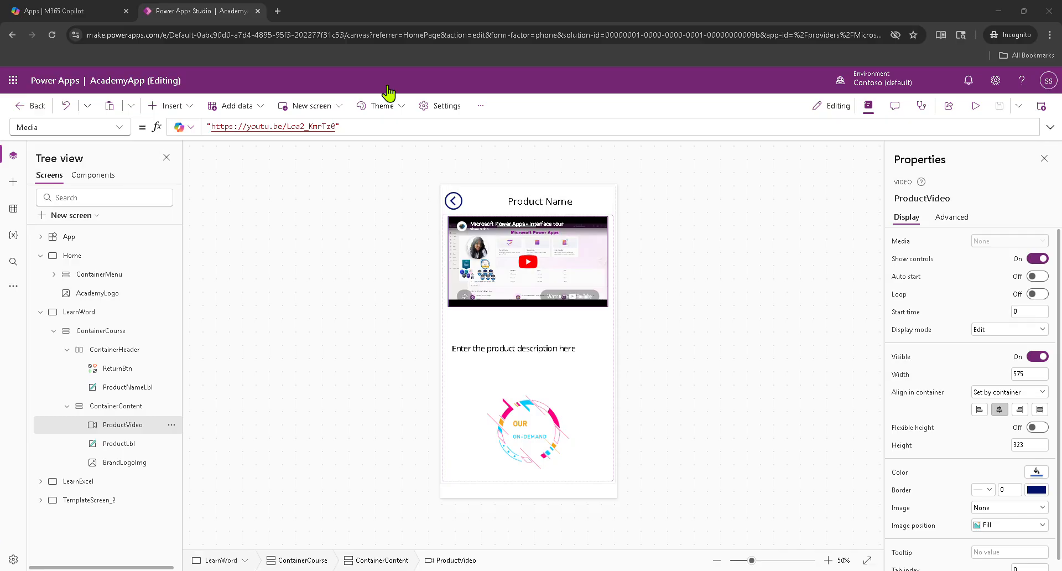
# Share AcademyApp with Everyone in Contoso and copy the app link.
pyautogui.click(948, 106)
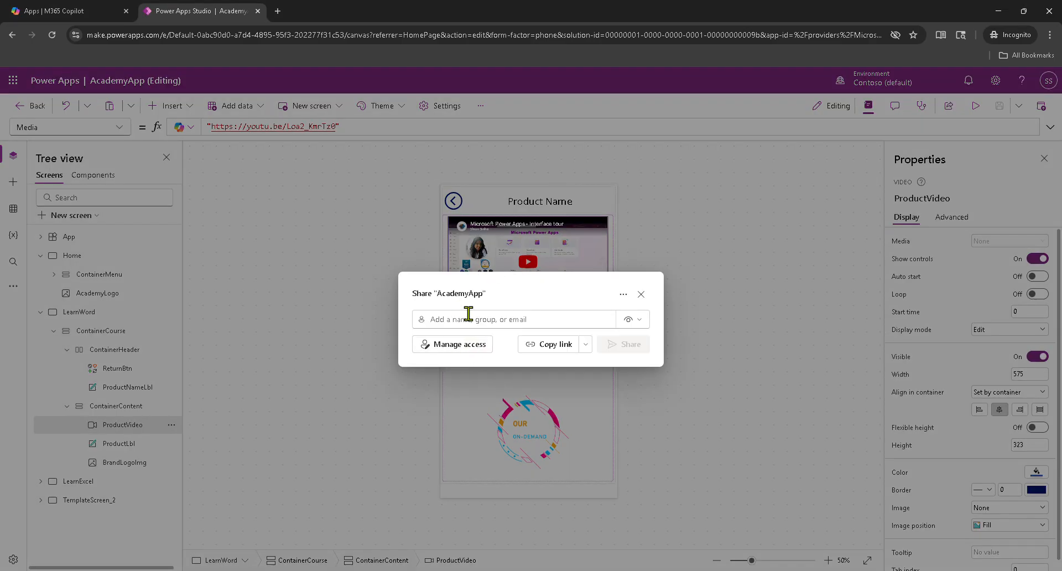
pyautogui.click(469, 314)
pyautogui.write('every')
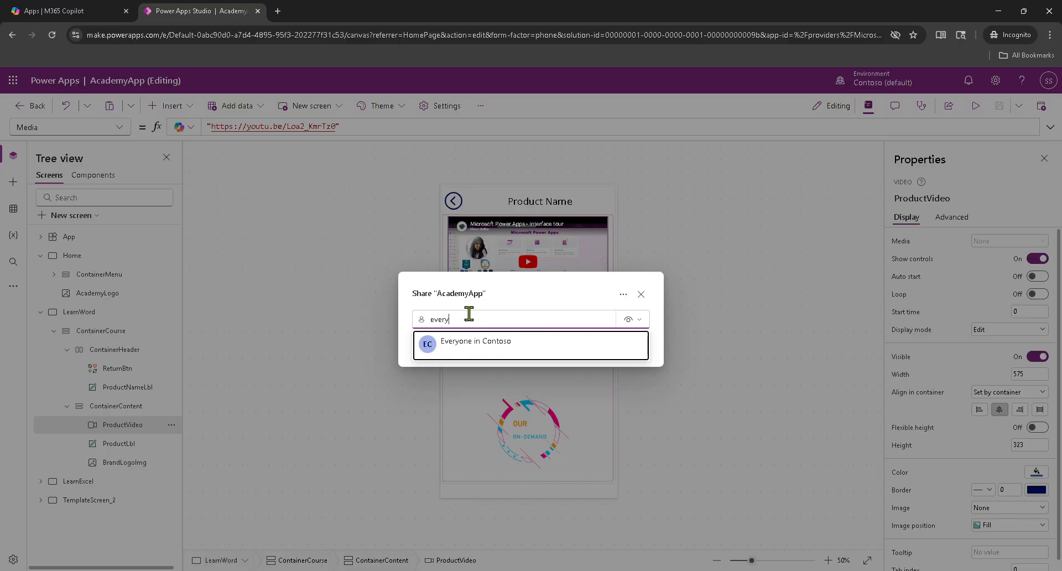
pyautogui.click(480, 344)
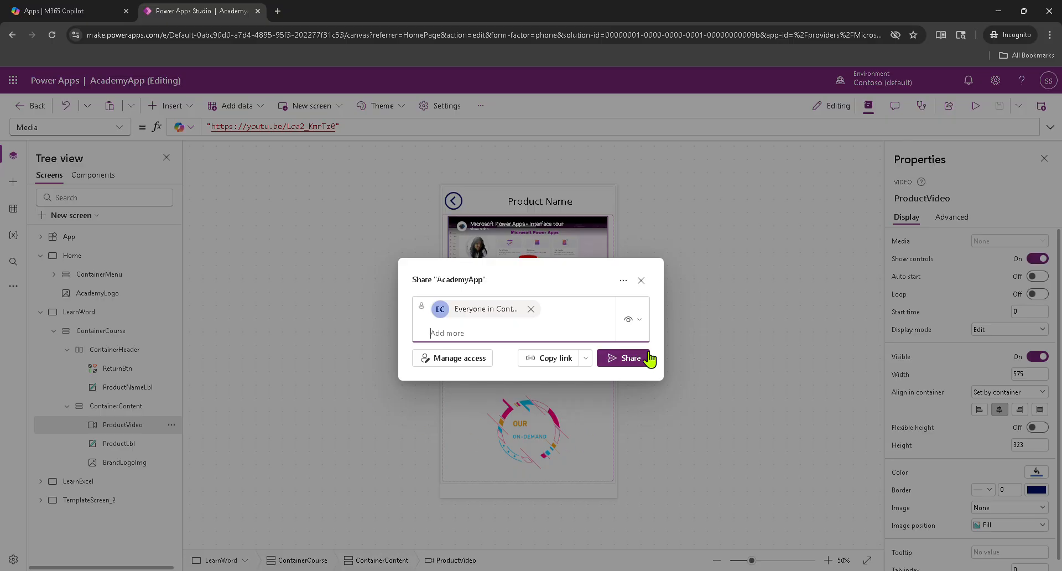
pyautogui.click(621, 363)
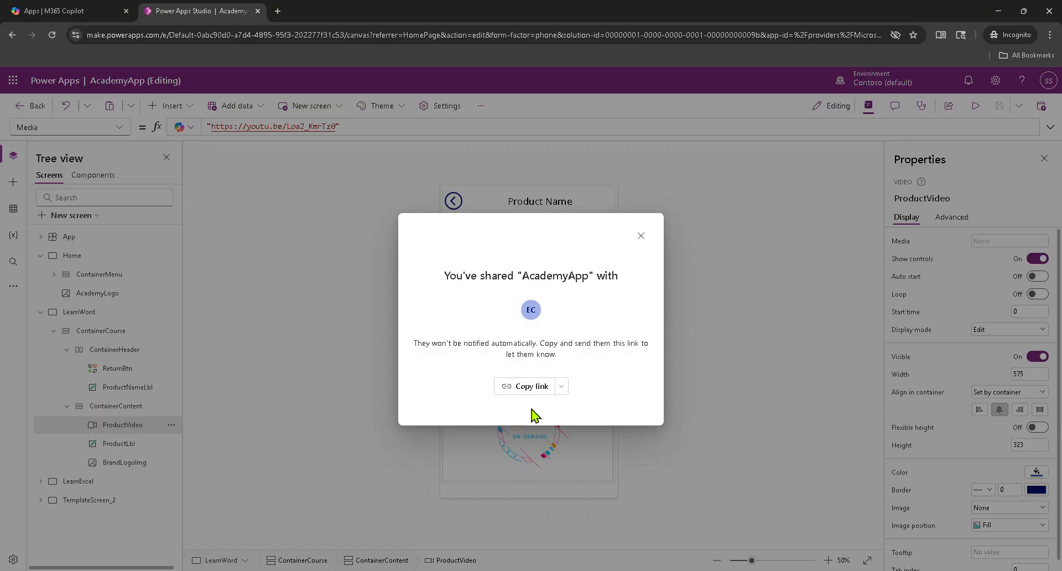
pyautogui.click(537, 387)
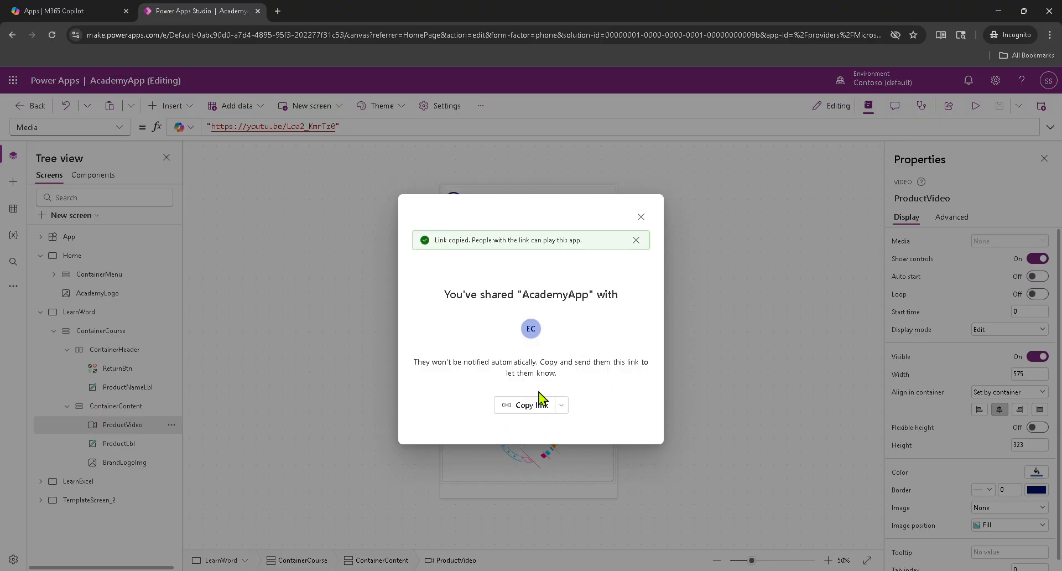
pyautogui.click(641, 218)
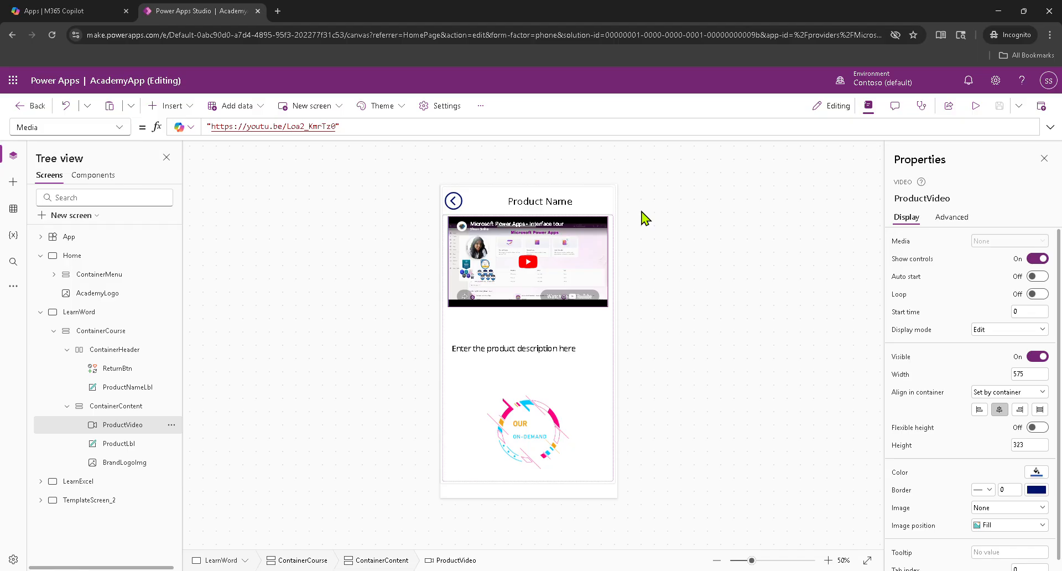
pyautogui.moveTo(581, 570)
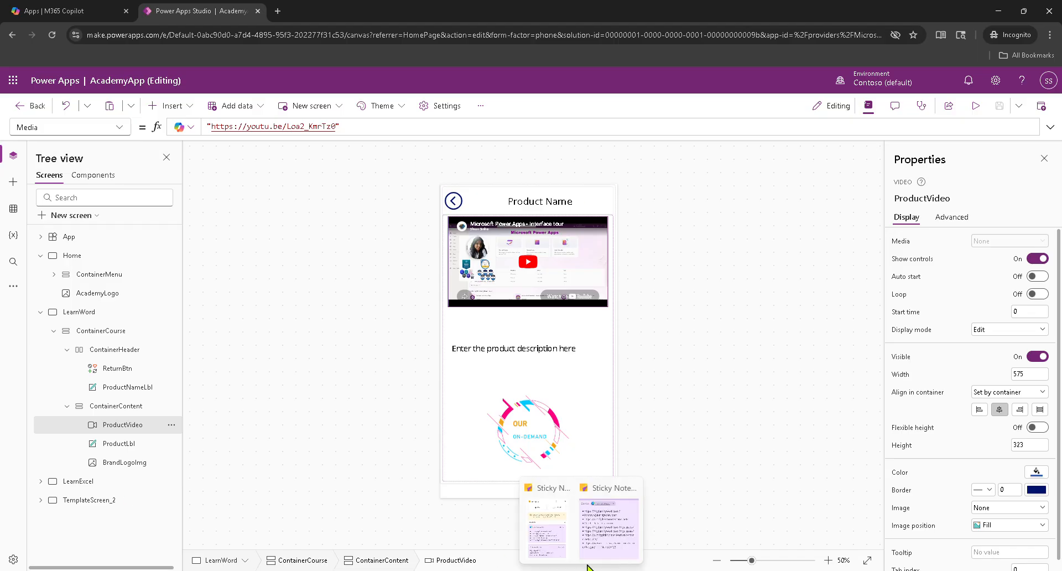
pyautogui.click(608, 553)
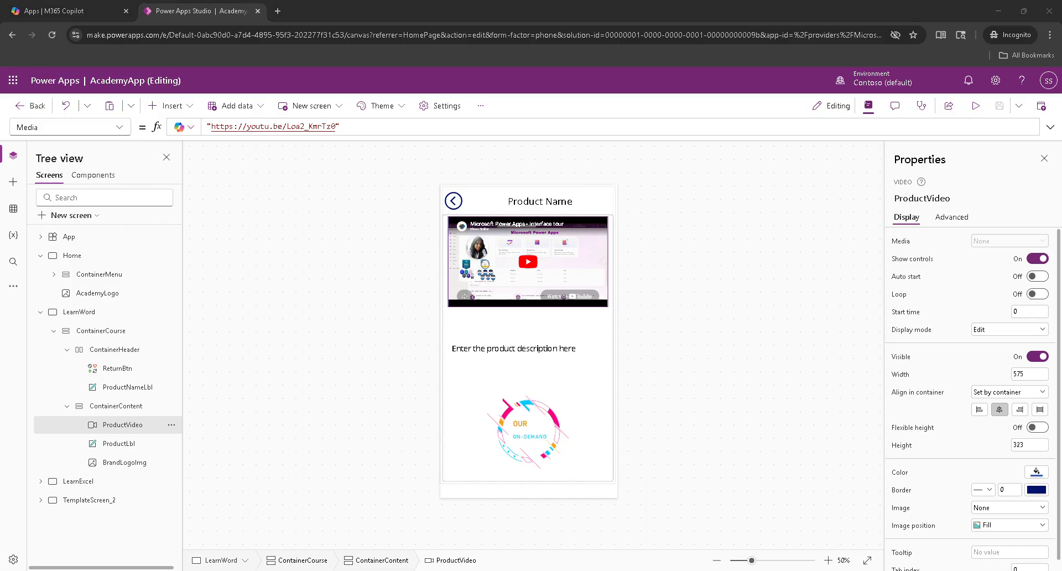
pyautogui.rightClick(579, 570)
pyautogui.click(559, 520)
# Preview the LearnWord screen, check the device size options, switch to Canvas size and return to the Home screen.
pyautogui.click(975, 107)
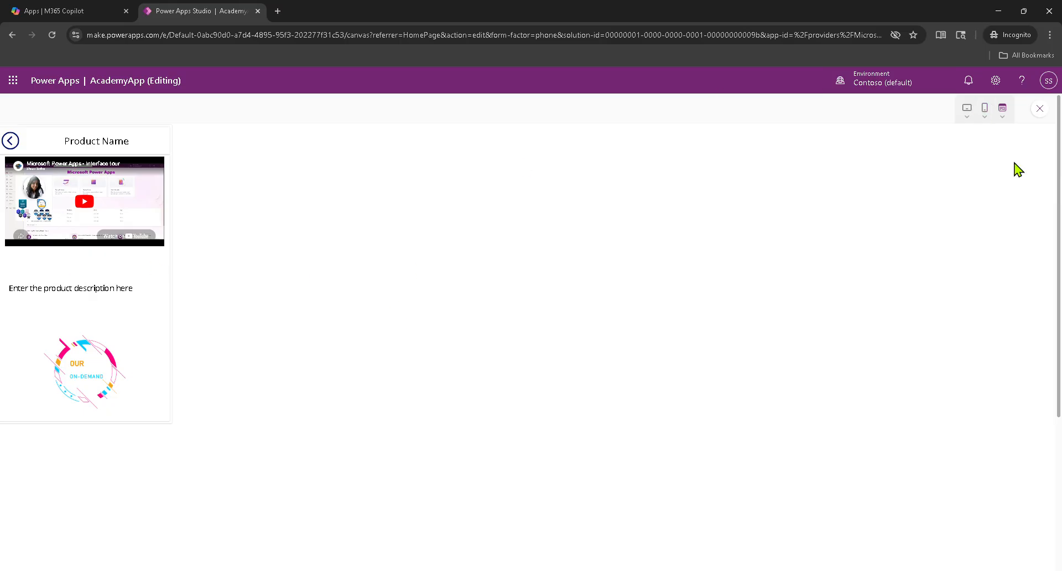
pyautogui.click(968, 109)
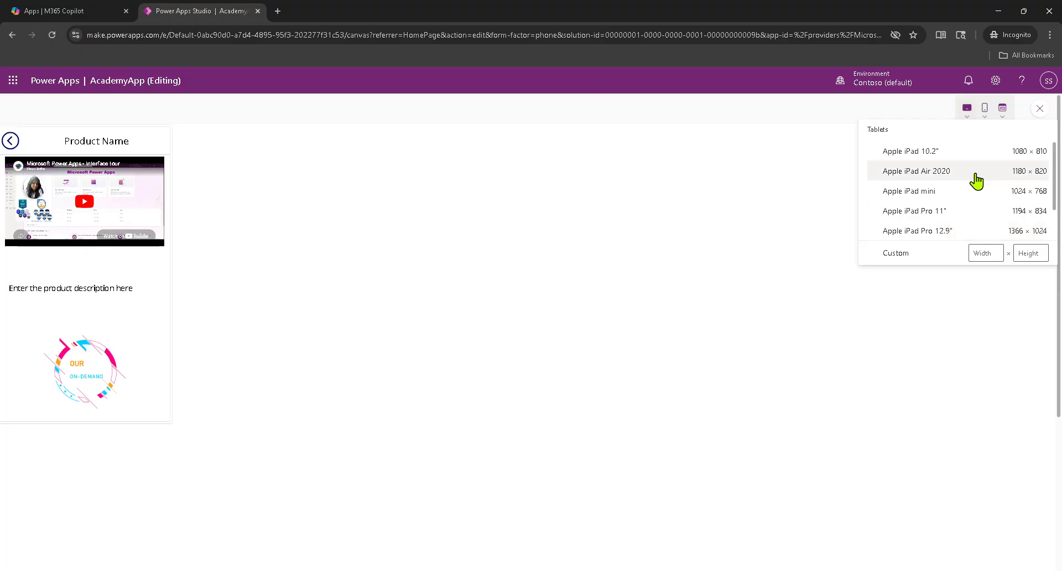
pyautogui.click(1002, 109)
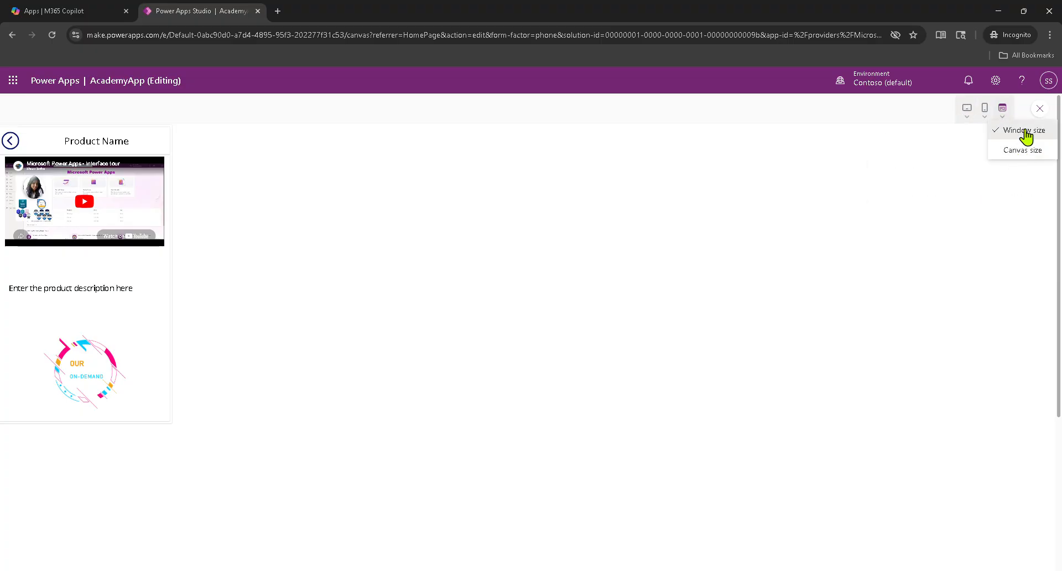
pyautogui.click(1001, 110)
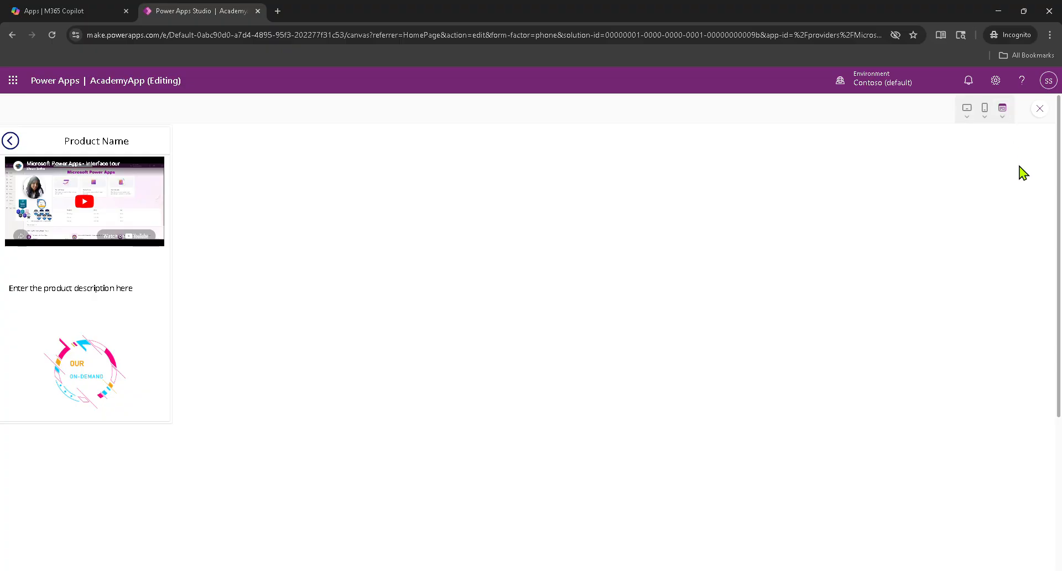
pyautogui.click(1002, 110)
pyautogui.click(1013, 154)
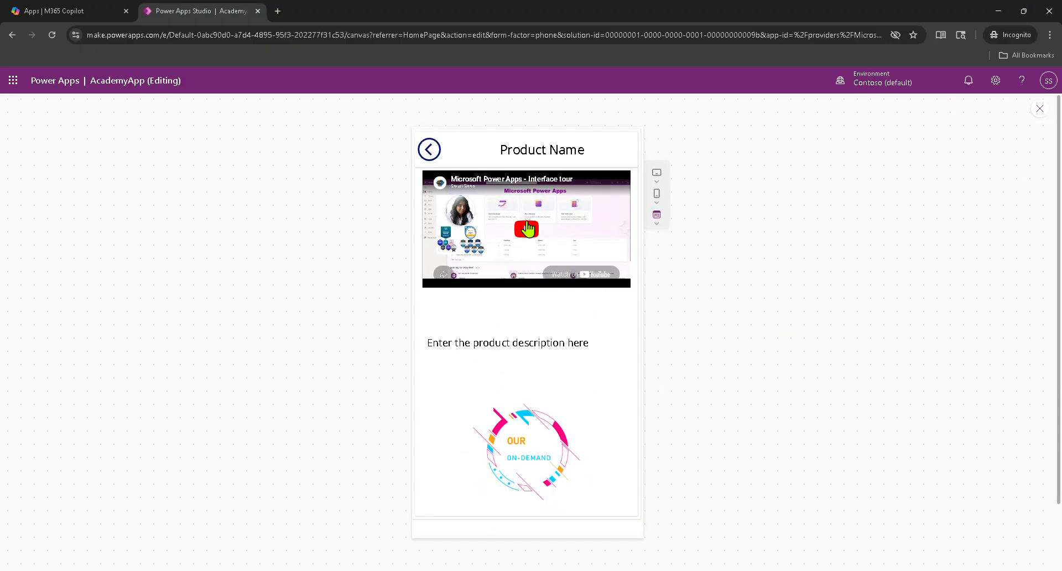
pyautogui.click(429, 154)
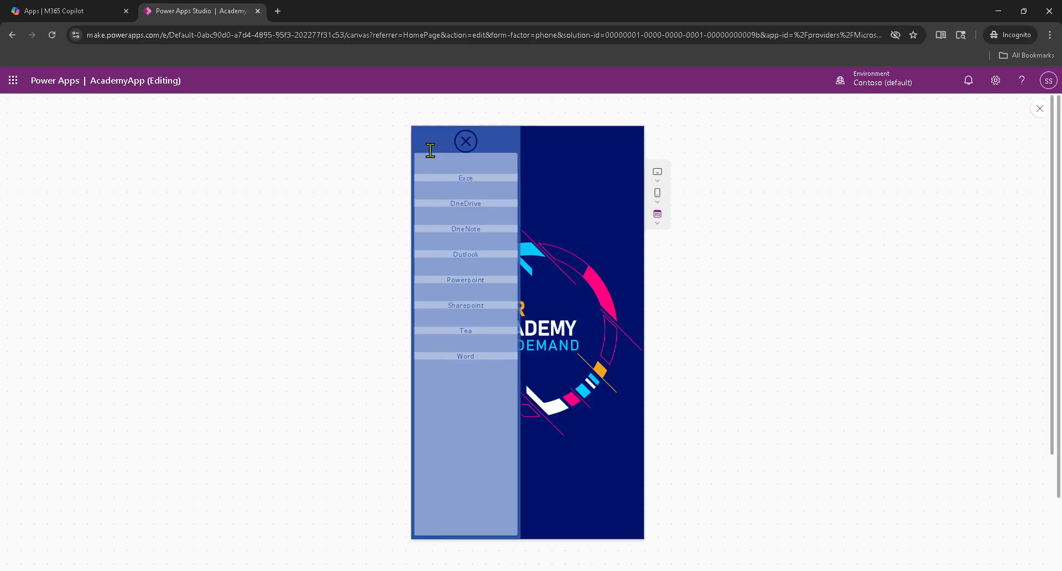
# Collapse and reopen the side menu on the previewed Home screen, and open the Word course from it.
pyautogui.click(473, 151)
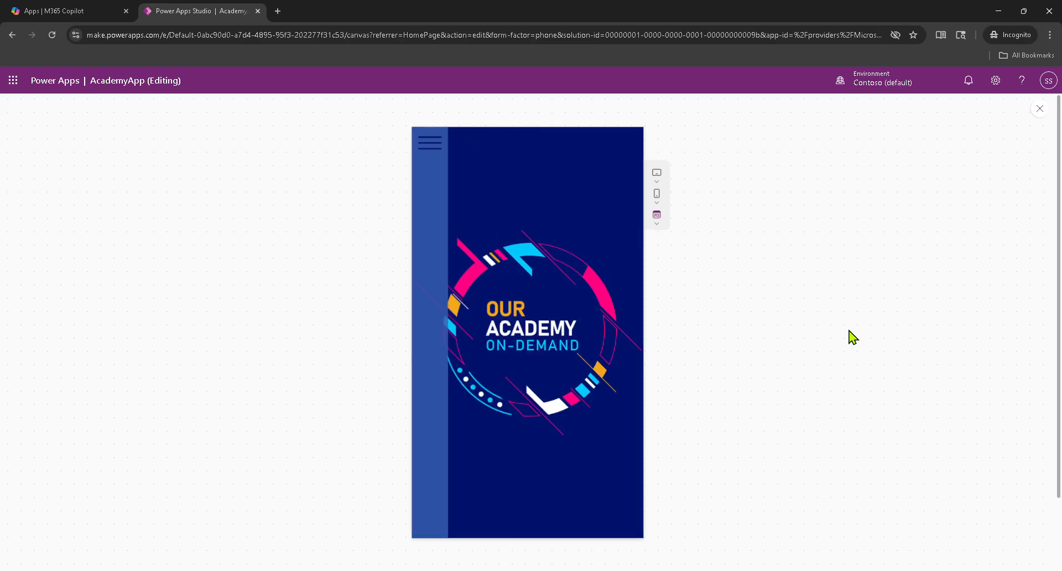
pyautogui.click(431, 144)
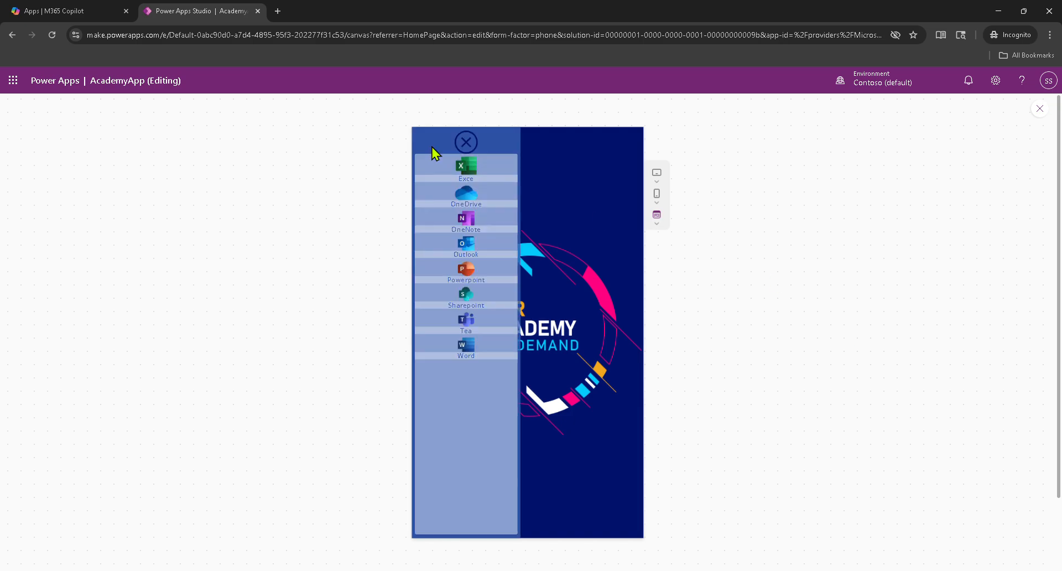
pyautogui.click(468, 354)
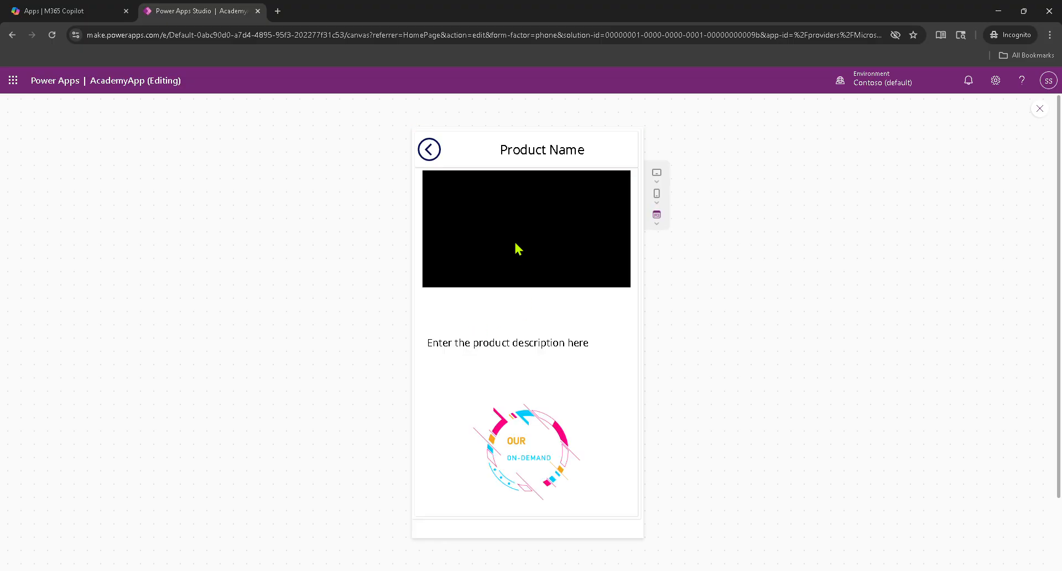
# Play the product video on the Word course screen, skip ahead to about its midpoint, and exit the preview.
pyautogui.click(526, 230)
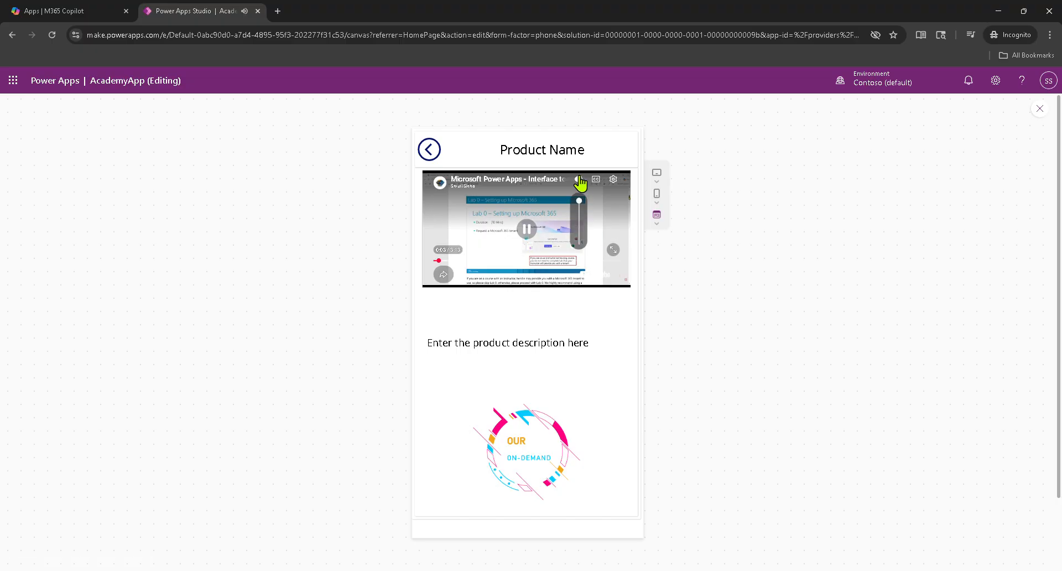
pyautogui.click(454, 261)
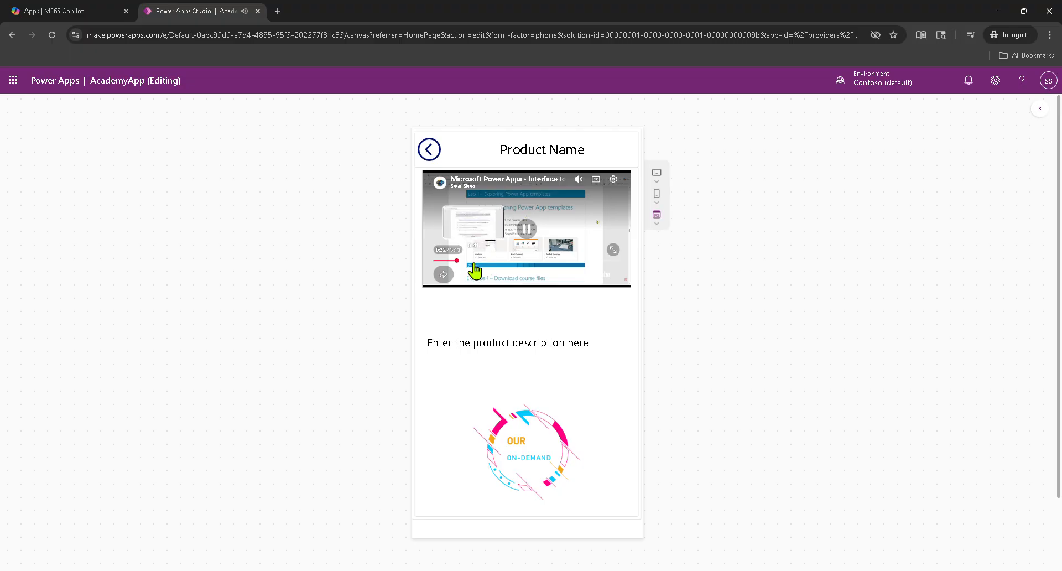
pyautogui.click(521, 261)
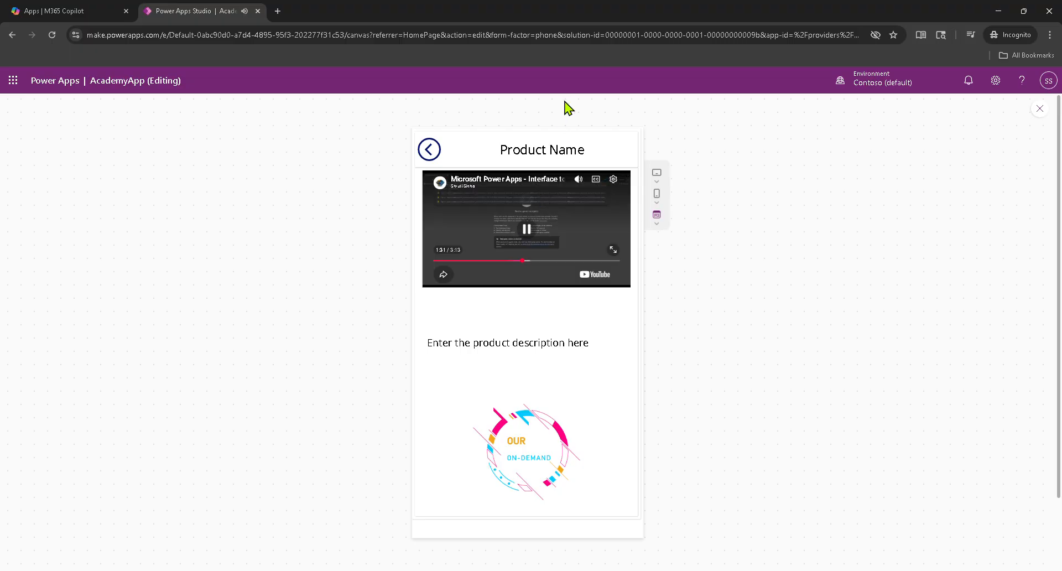
pyautogui.click(1040, 110)
pyautogui.click(657, 368)
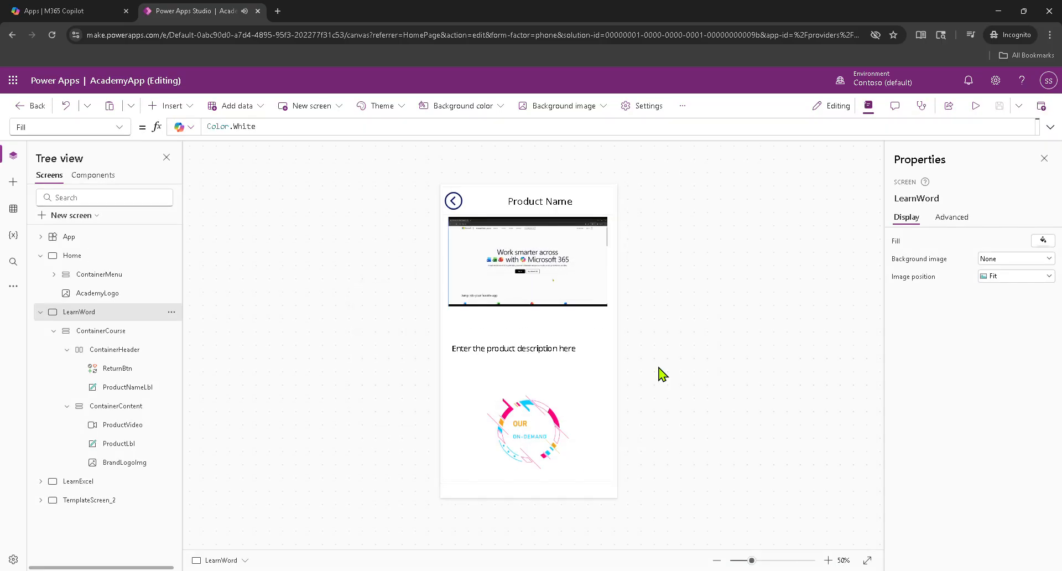